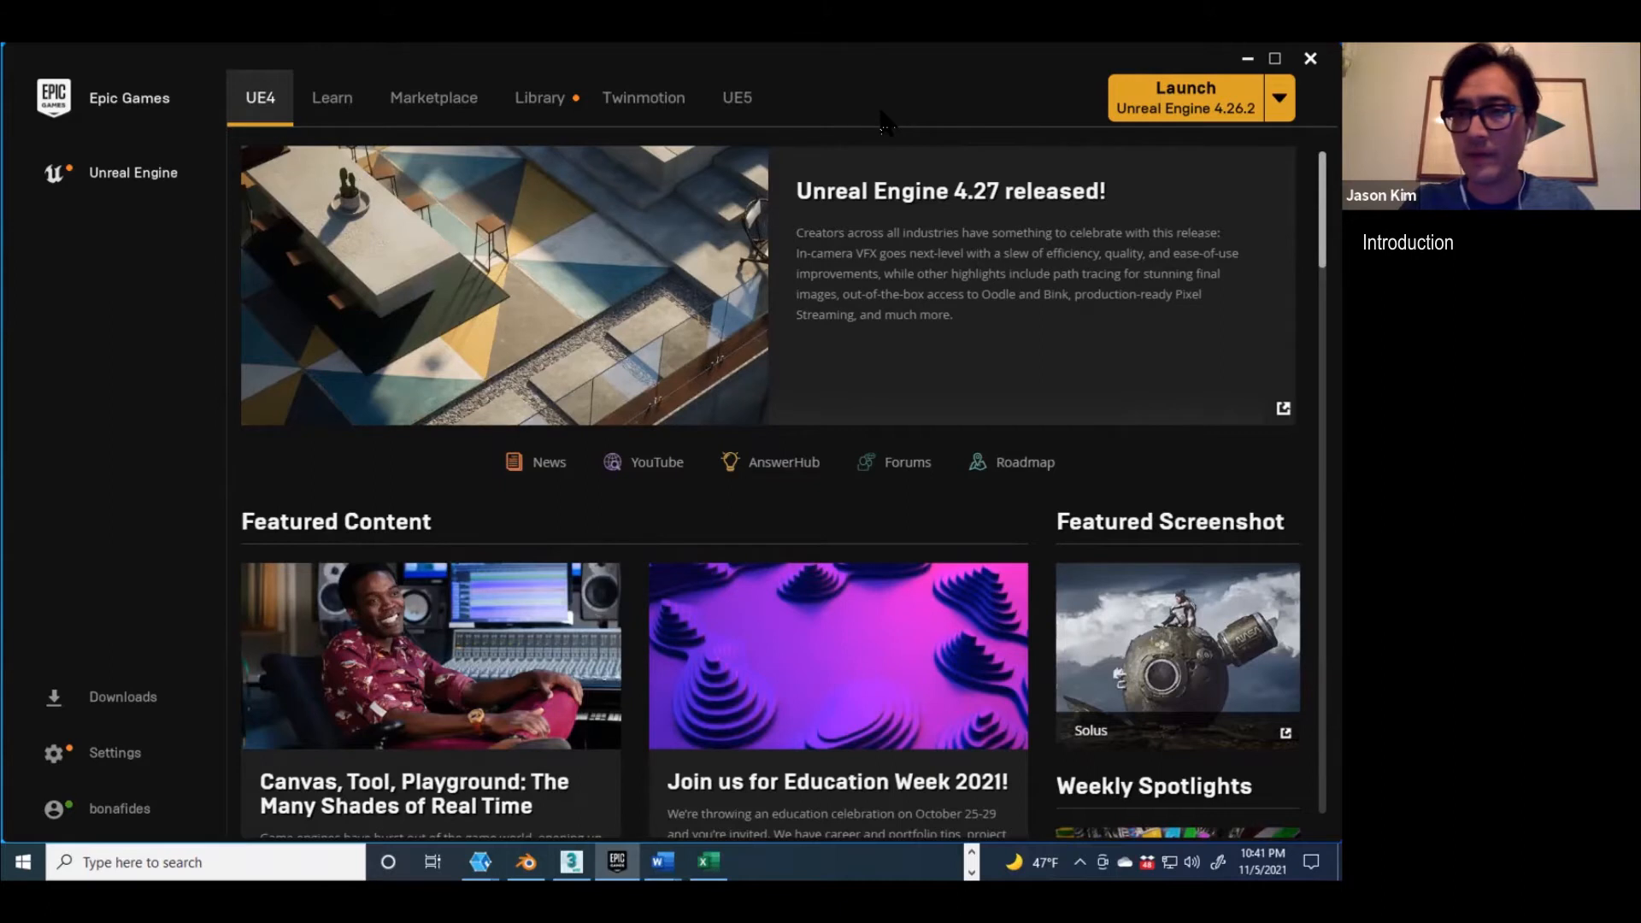
Step: Select Unreal Engine 4.27.0 as the engine version in the launcher and launch it
{"action": "left_click", "coordinate": [1280, 103]}
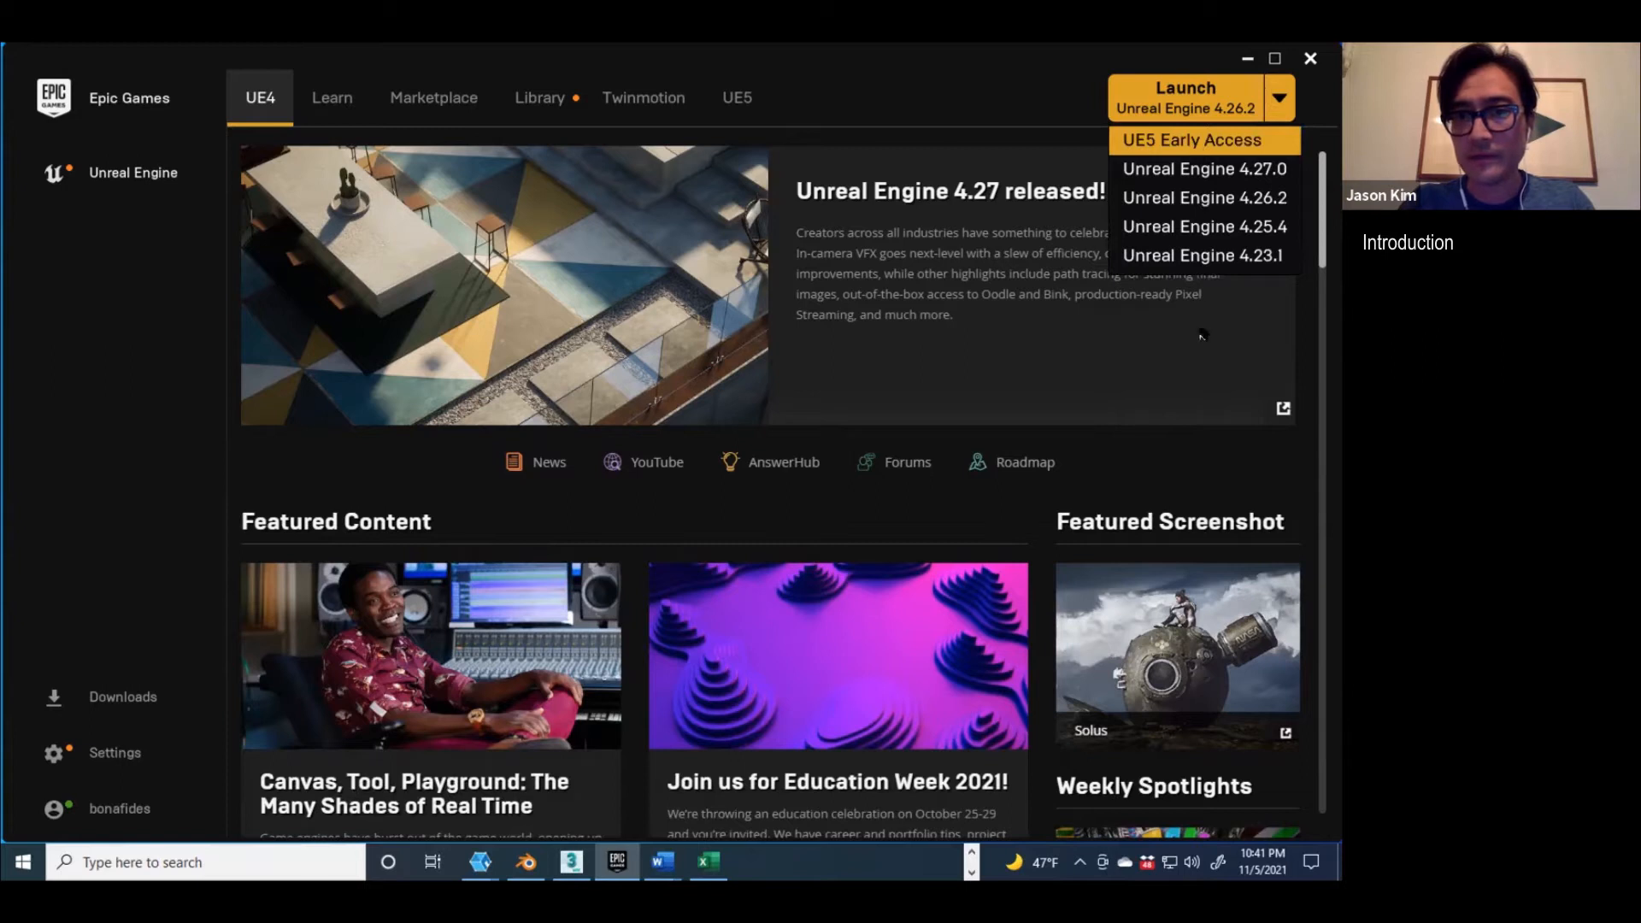
{"action": "left_click", "coordinate": [1203, 169]}
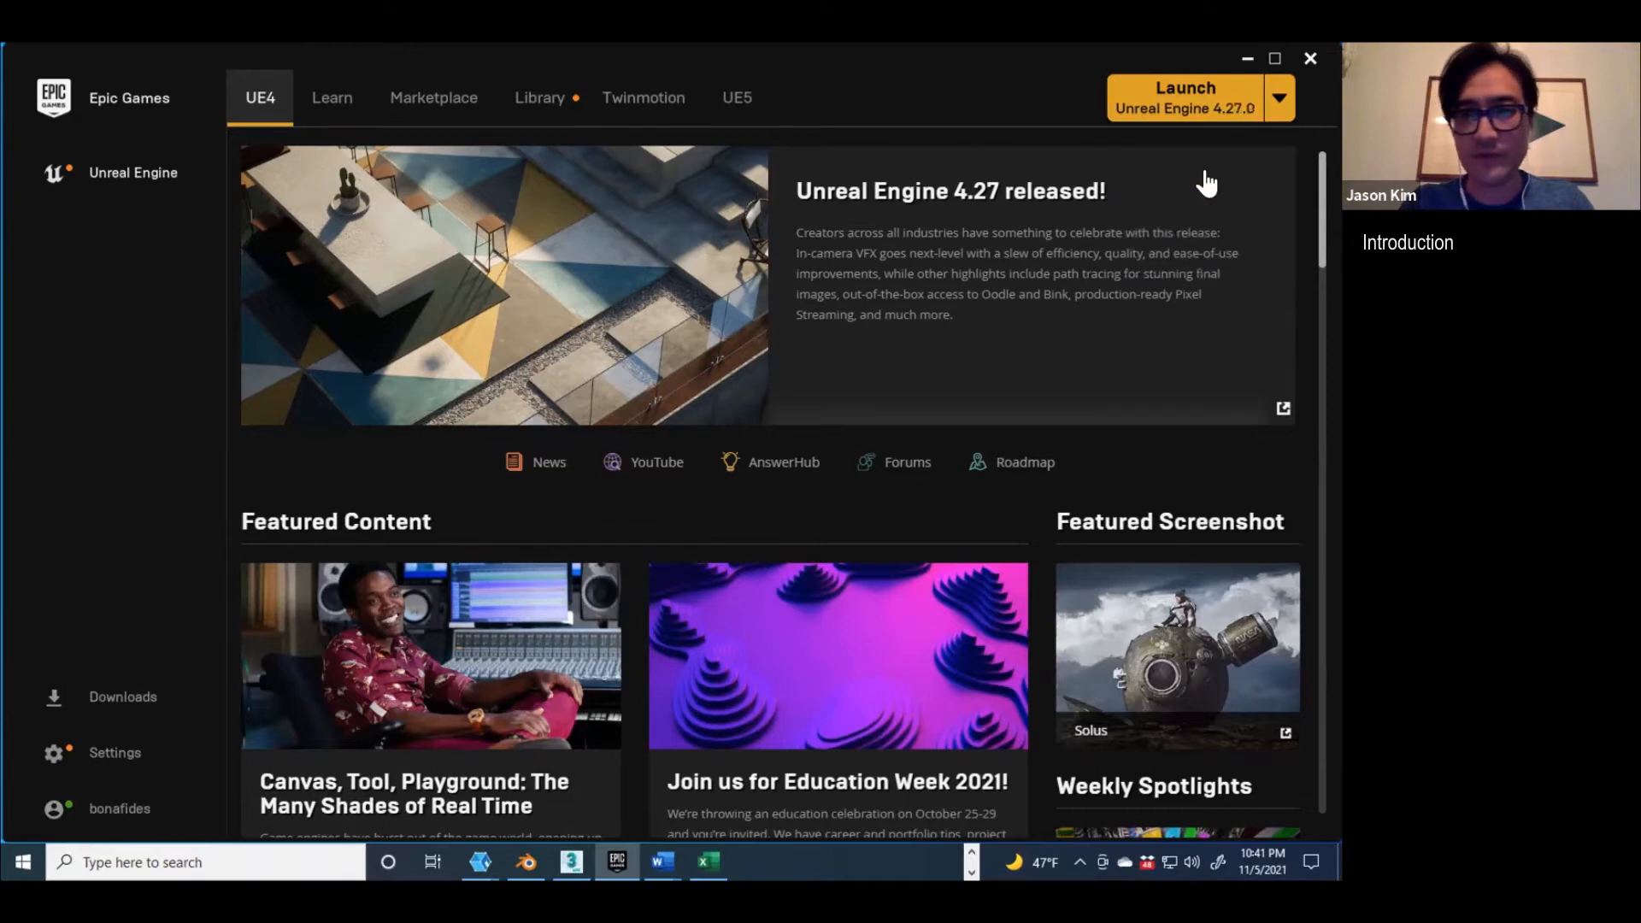
{"action": "left_click", "coordinate": [1175, 107]}
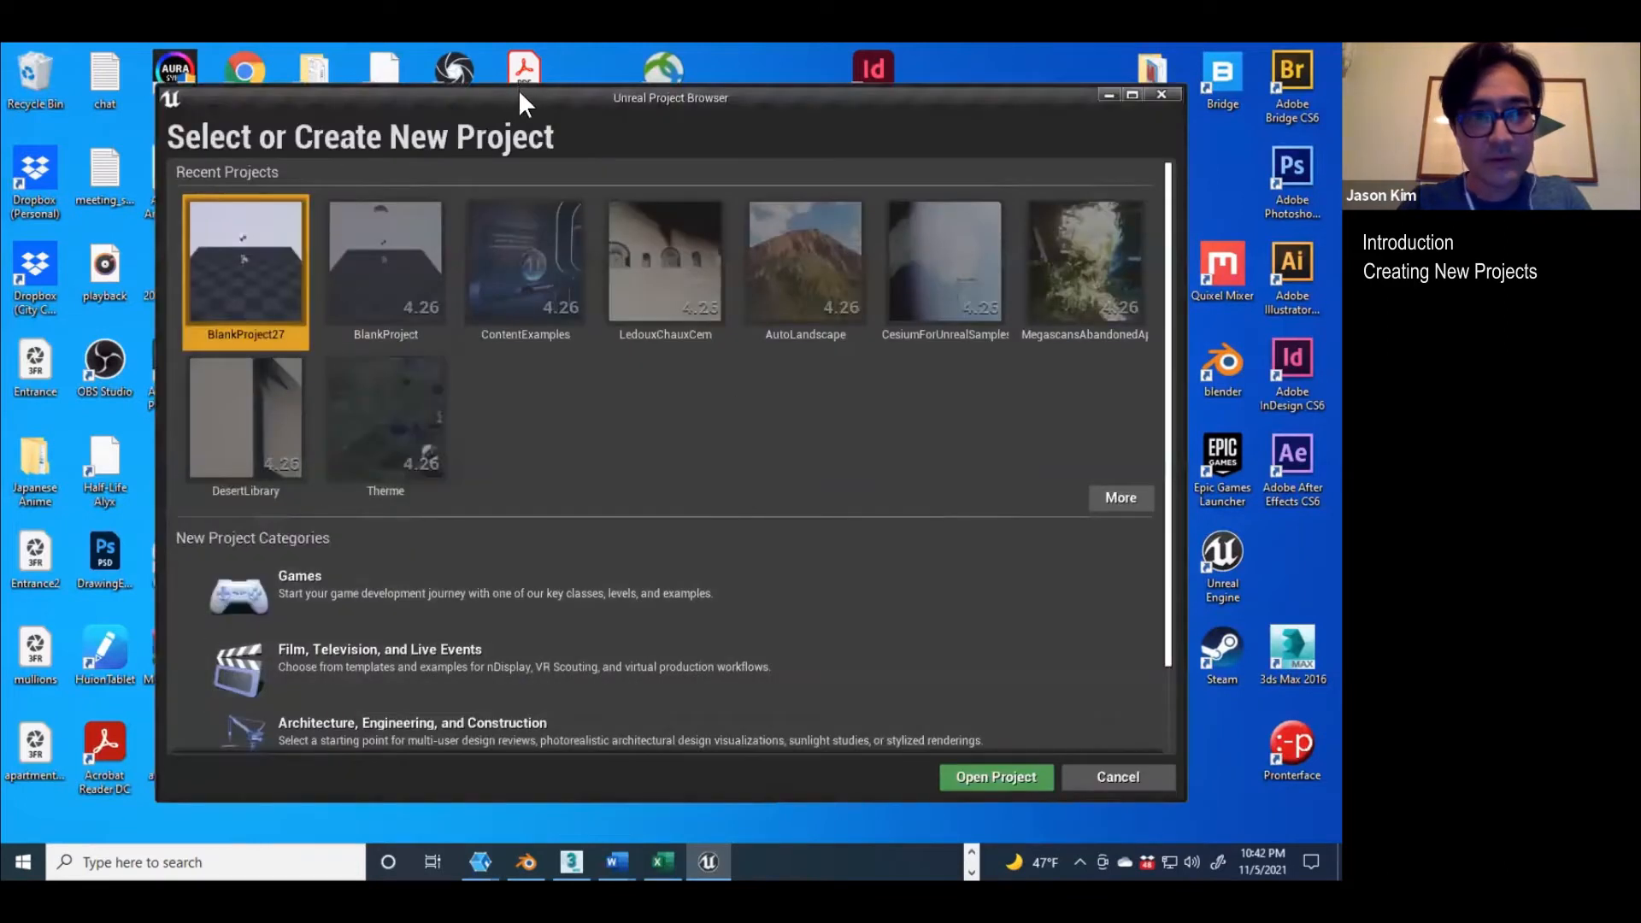
{"action": "left_click_drag", "start_coordinate": [518, 89], "coordinate": [497, 70]}
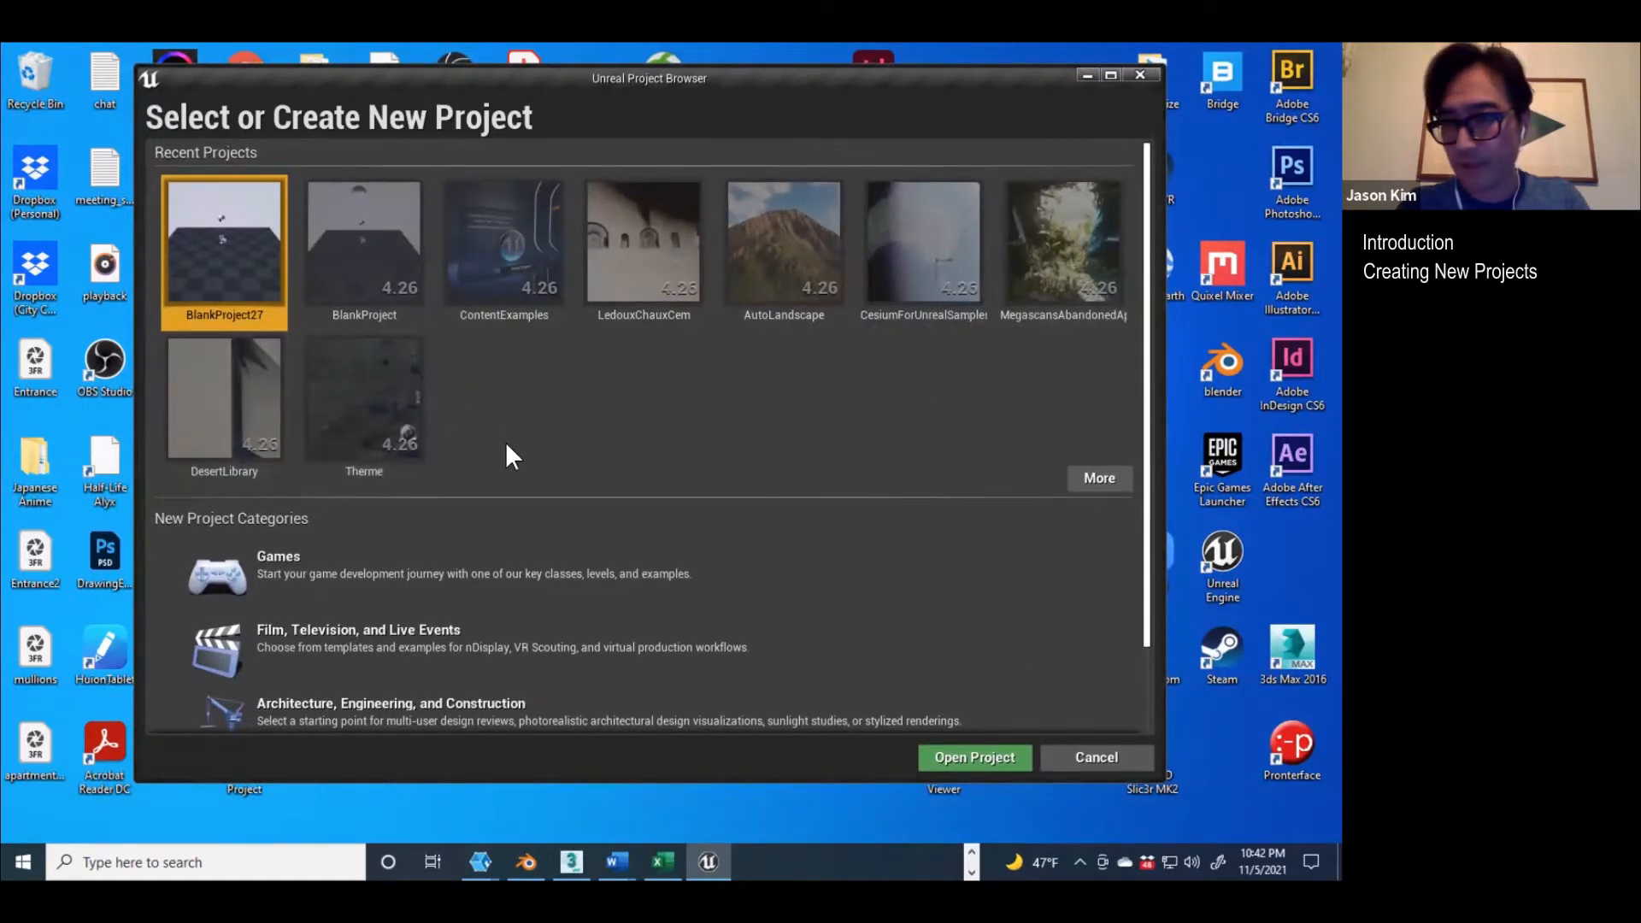
Step: Start a new project in the Games category using the Virtual Reality template
{"action": "scroll", "coordinate": [429, 513], "scroll_direction": "down", "scroll_amount": 2}
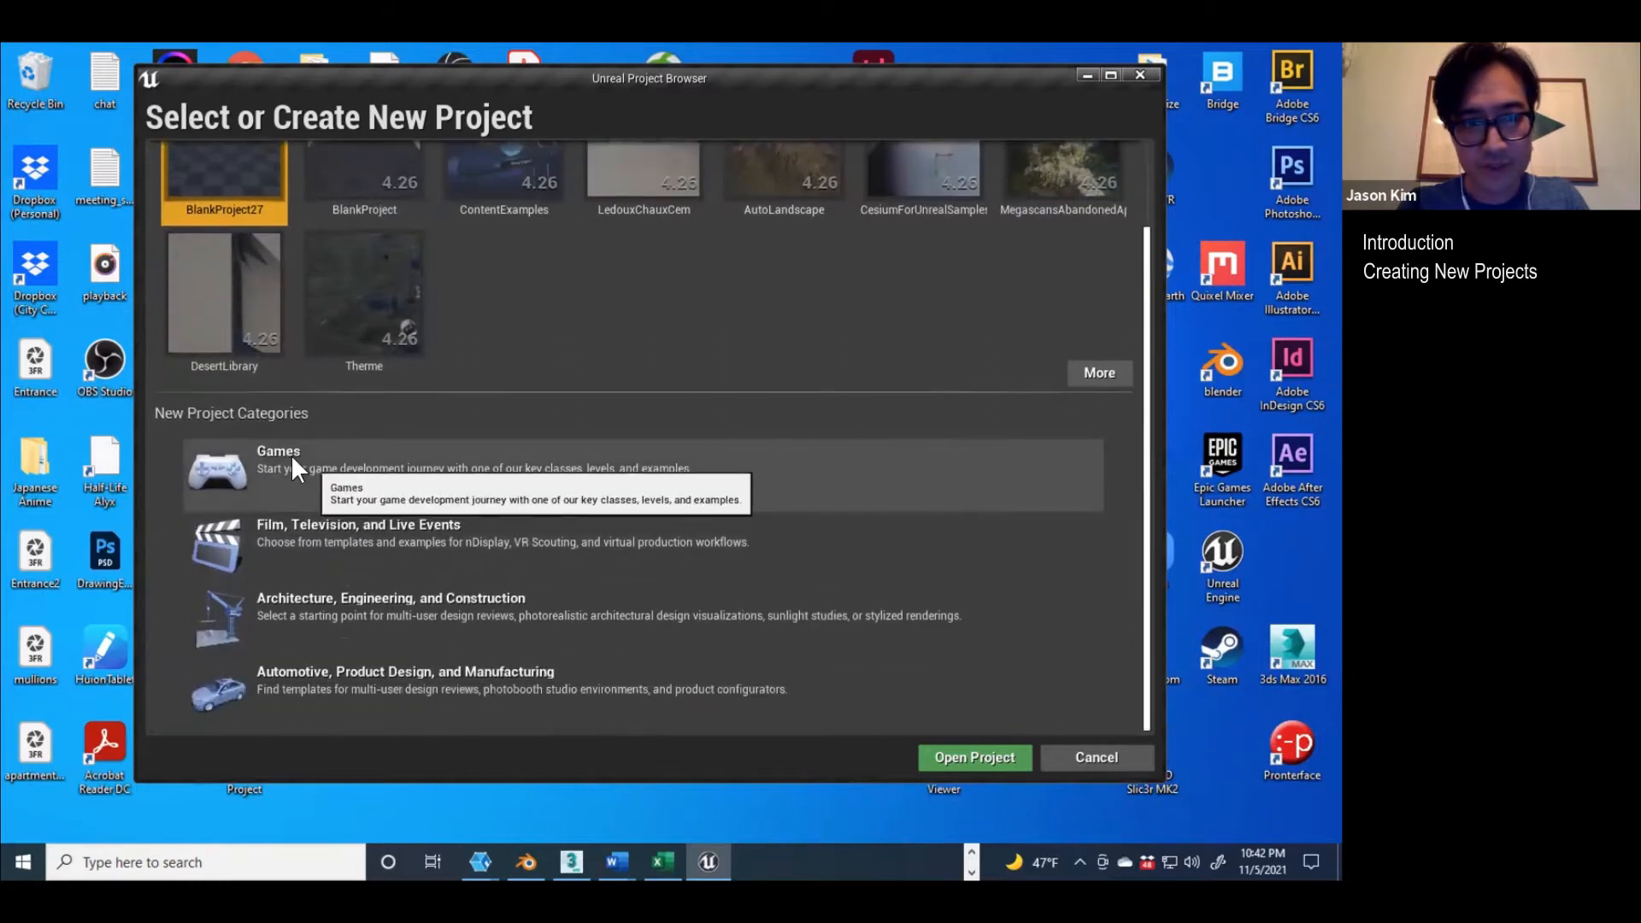
{"action": "left_click", "coordinate": [291, 457]}
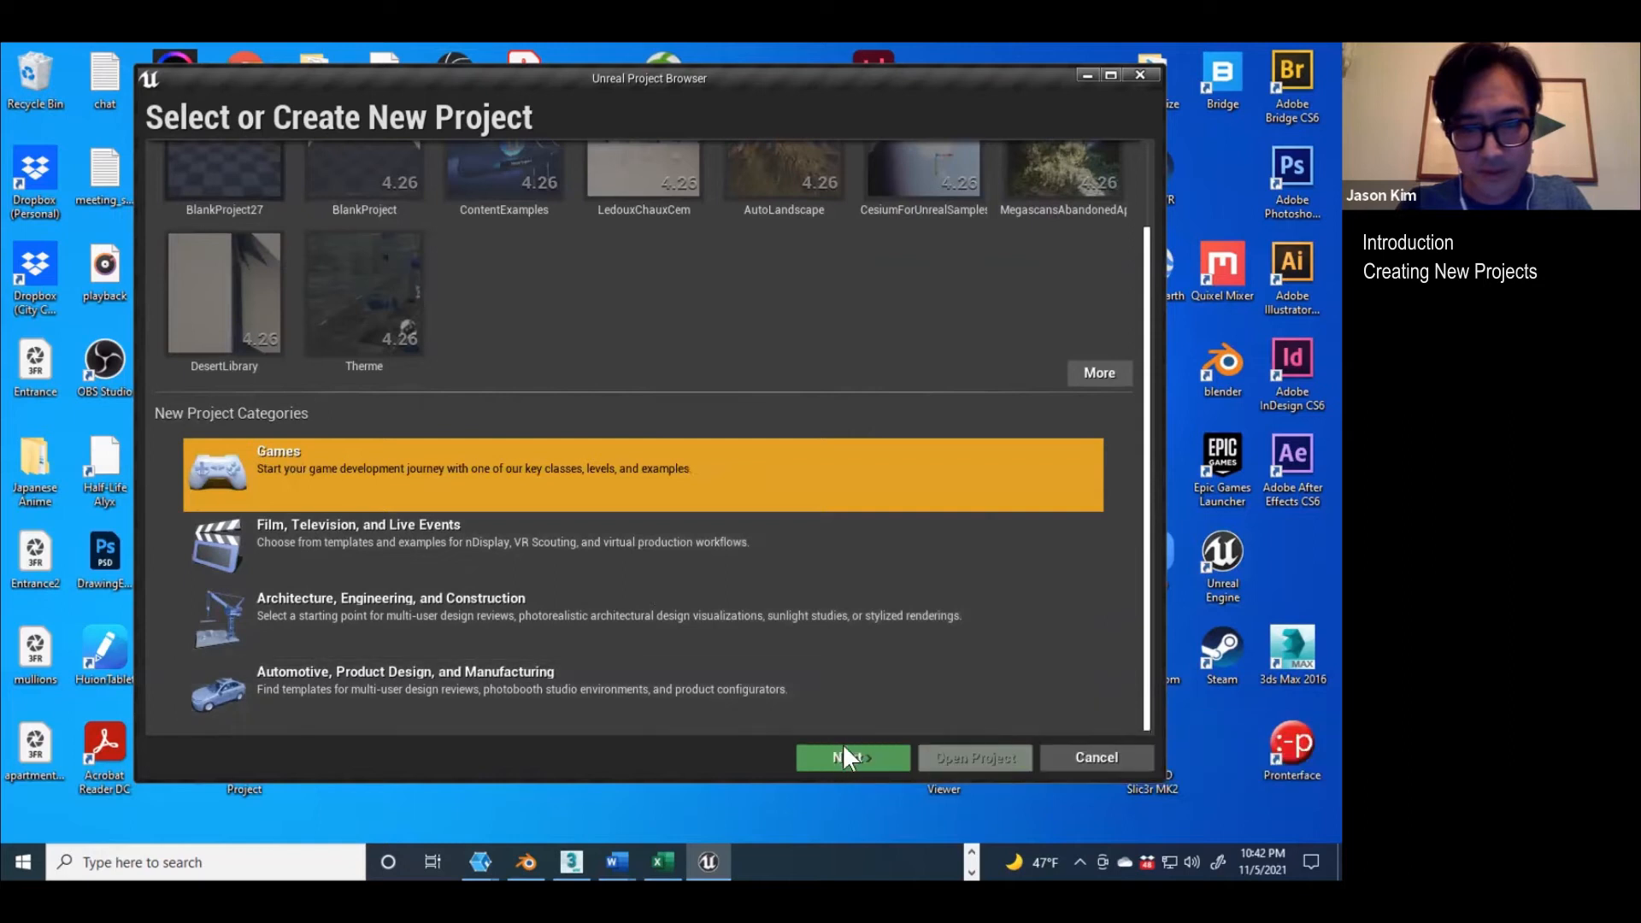
{"action": "left_click", "coordinate": [844, 756]}
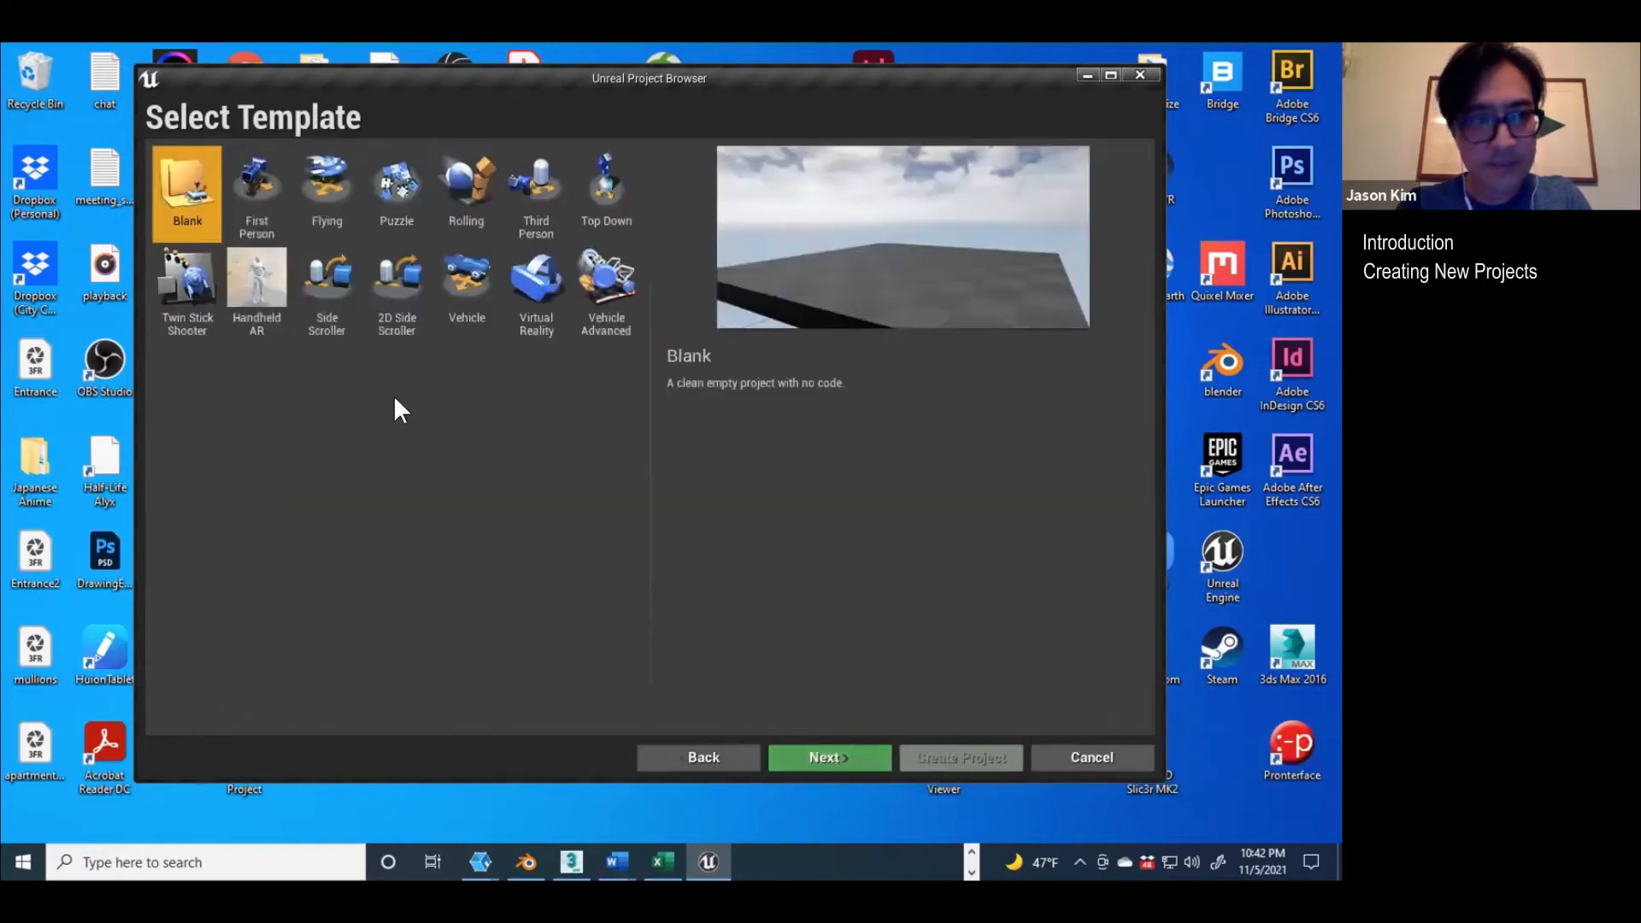
{"action": "left_click", "coordinate": [540, 289]}
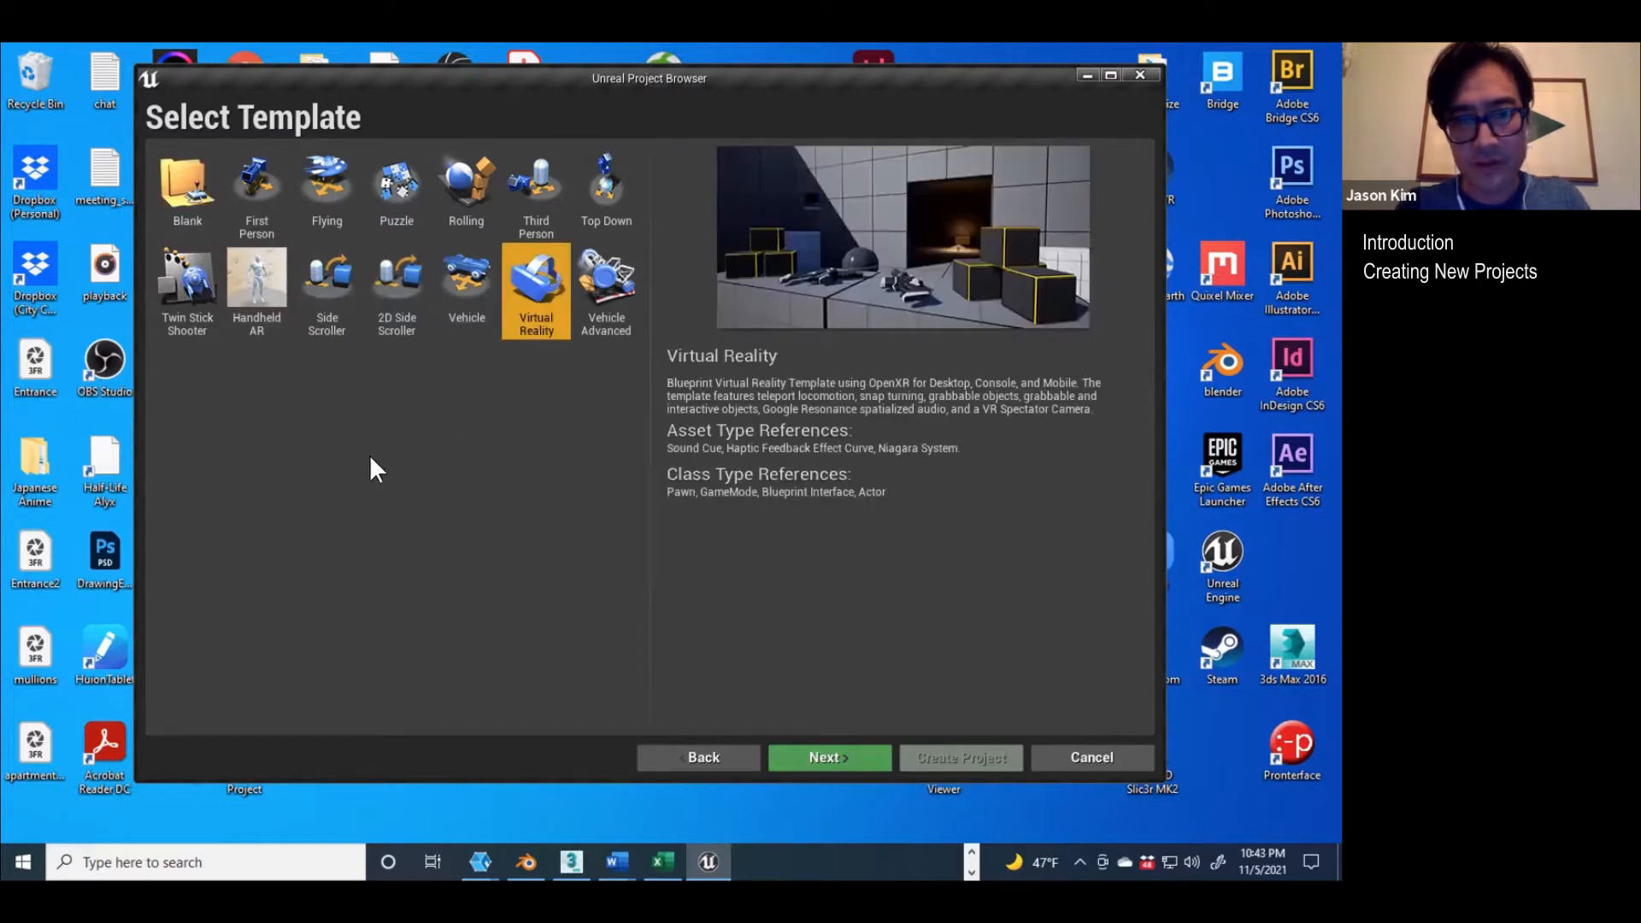
{"action": "left_click", "coordinate": [827, 756]}
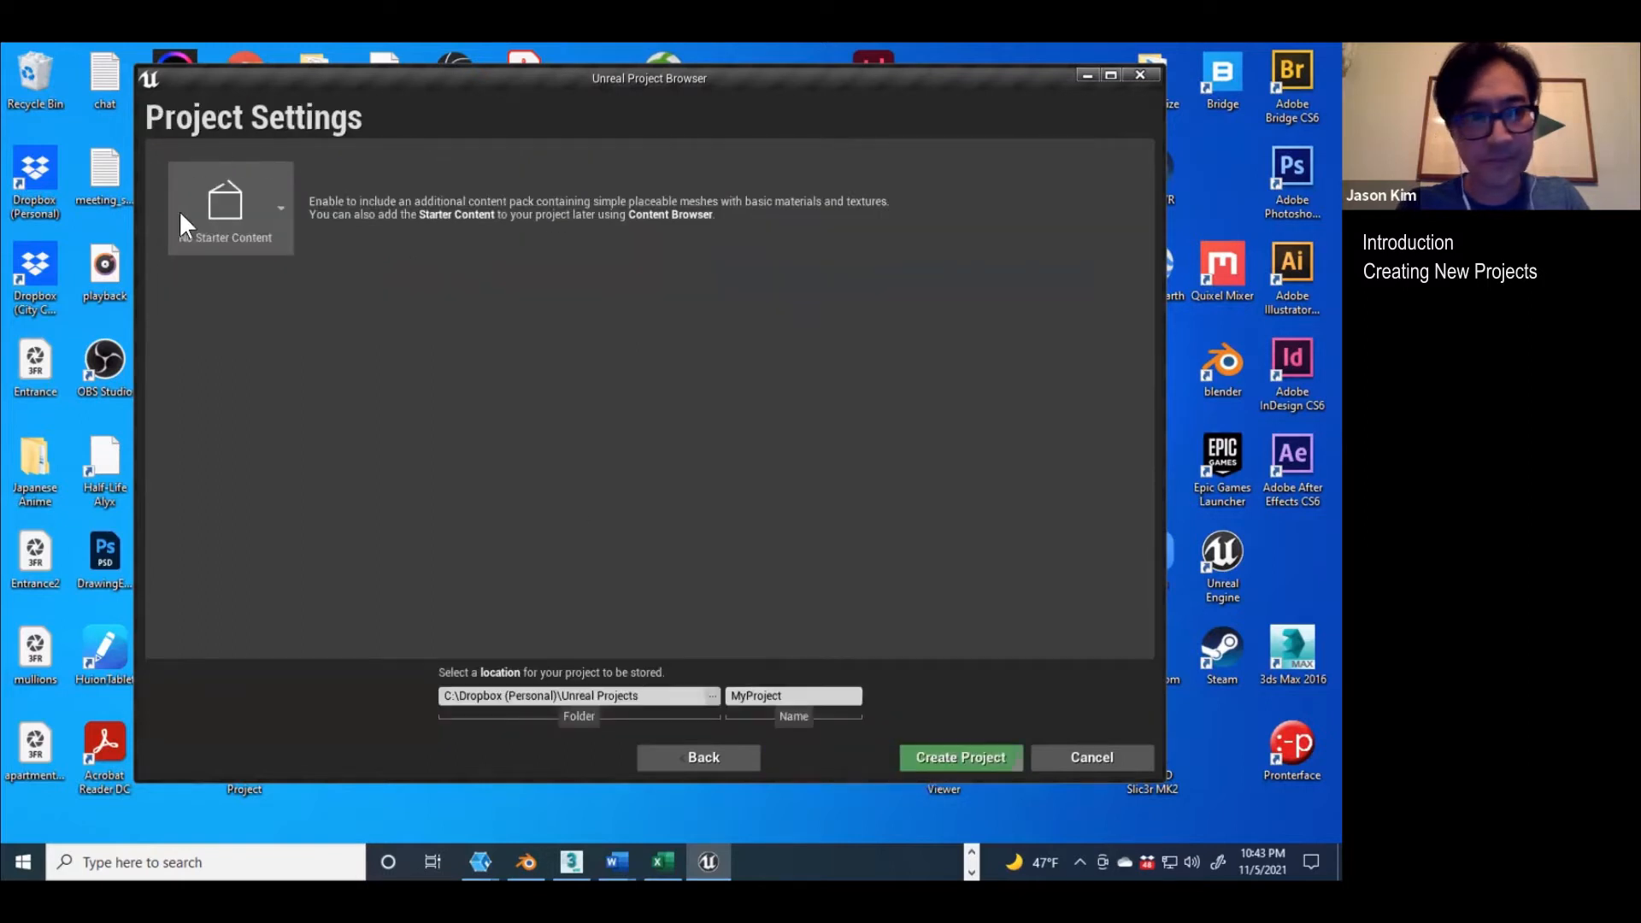
Step: Include the starter content pack in the new project's settings
{"action": "left_click", "coordinate": [279, 209]}
{"action": "left_click", "coordinate": [262, 290]}
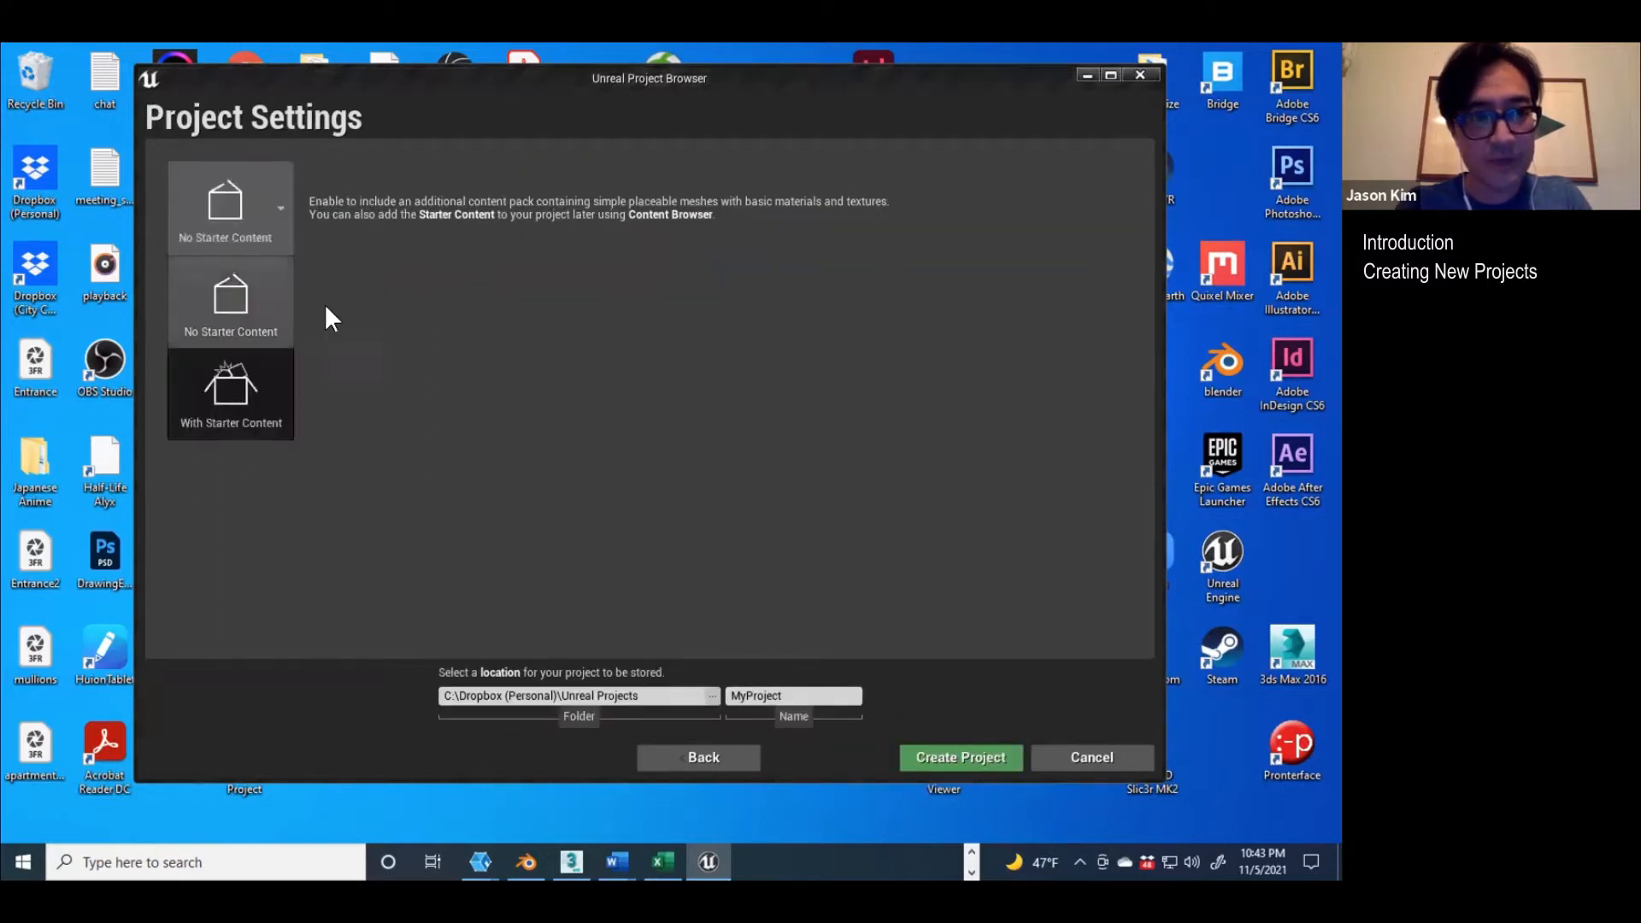
{"action": "left_click", "coordinate": [279, 208]}
{"action": "left_click", "coordinate": [231, 389]}
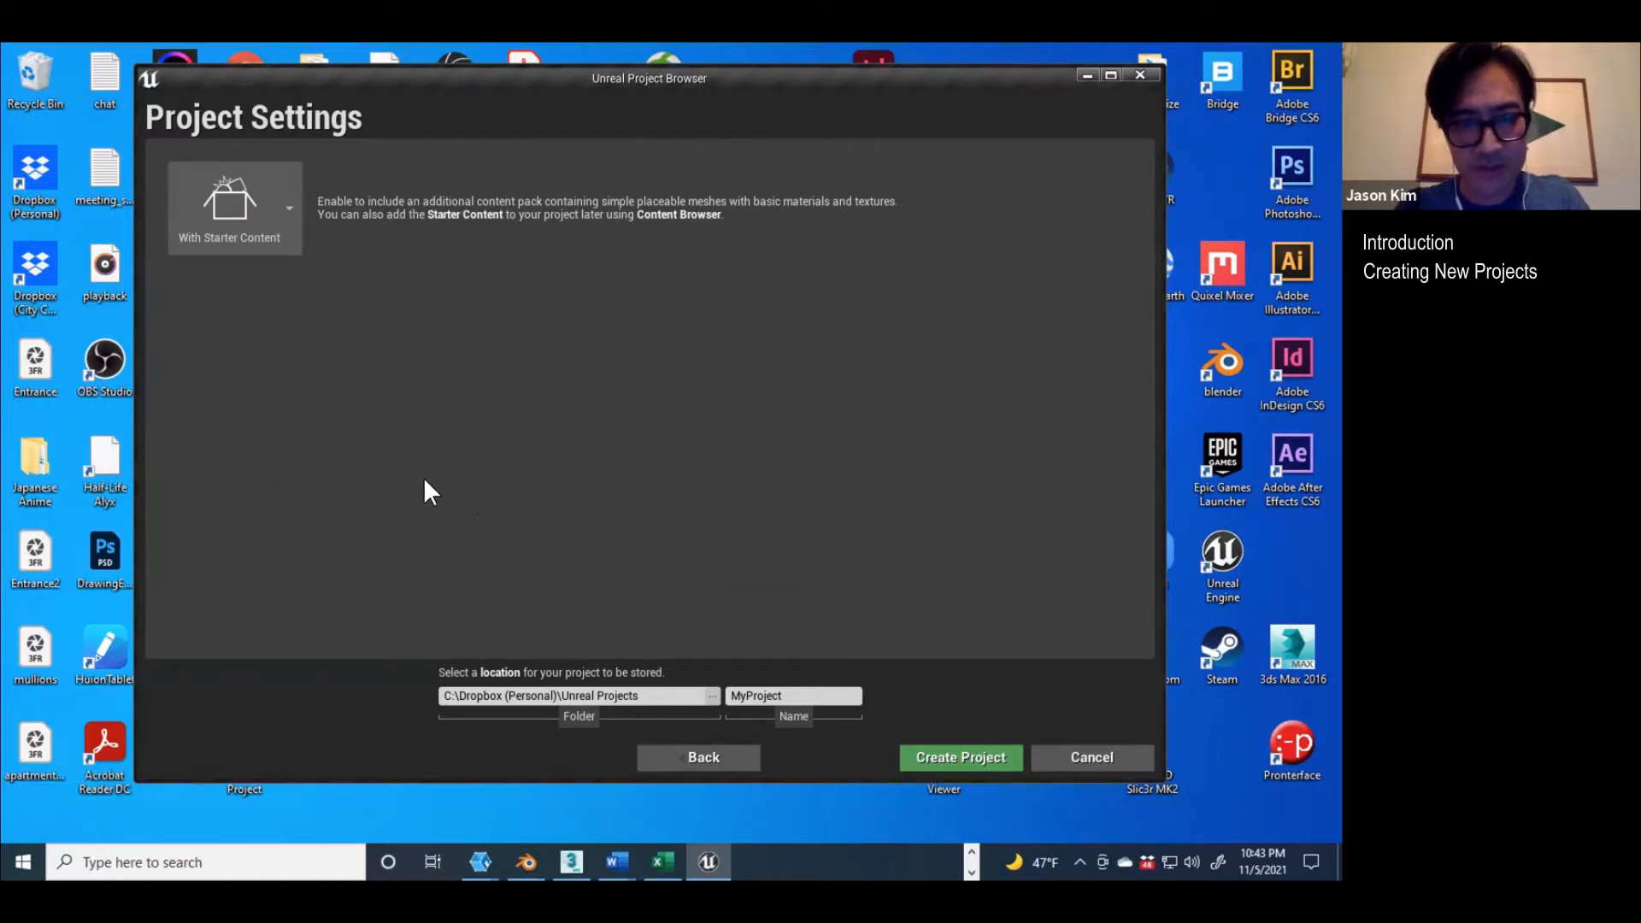
{"action": "left_click", "coordinate": [287, 208]}
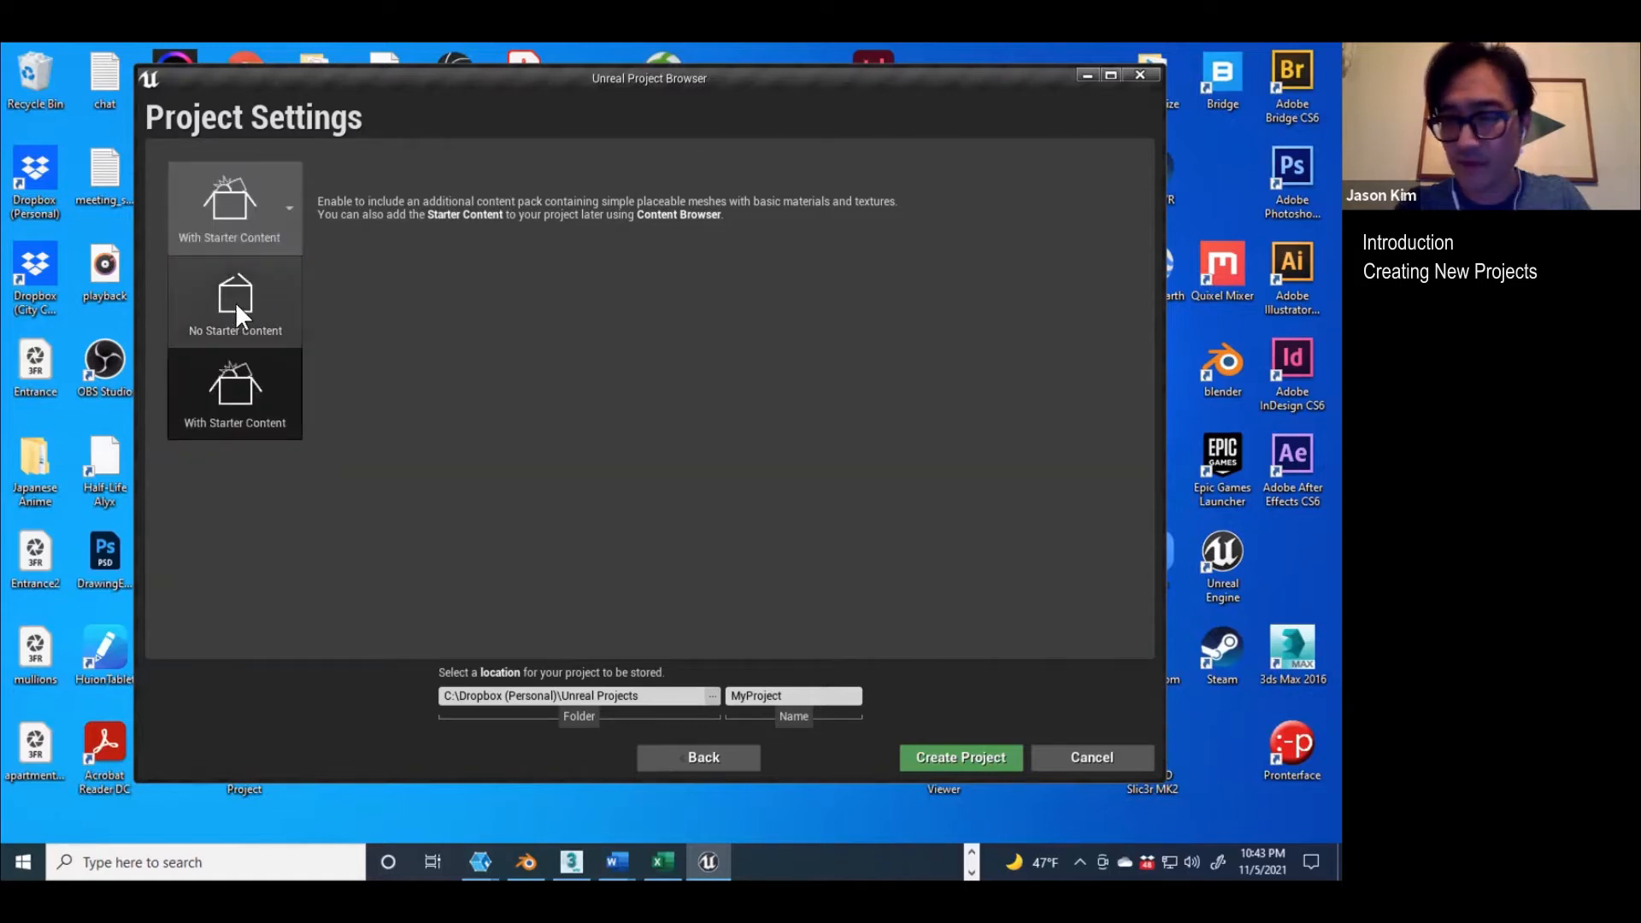
{"action": "left_click", "coordinate": [502, 366]}
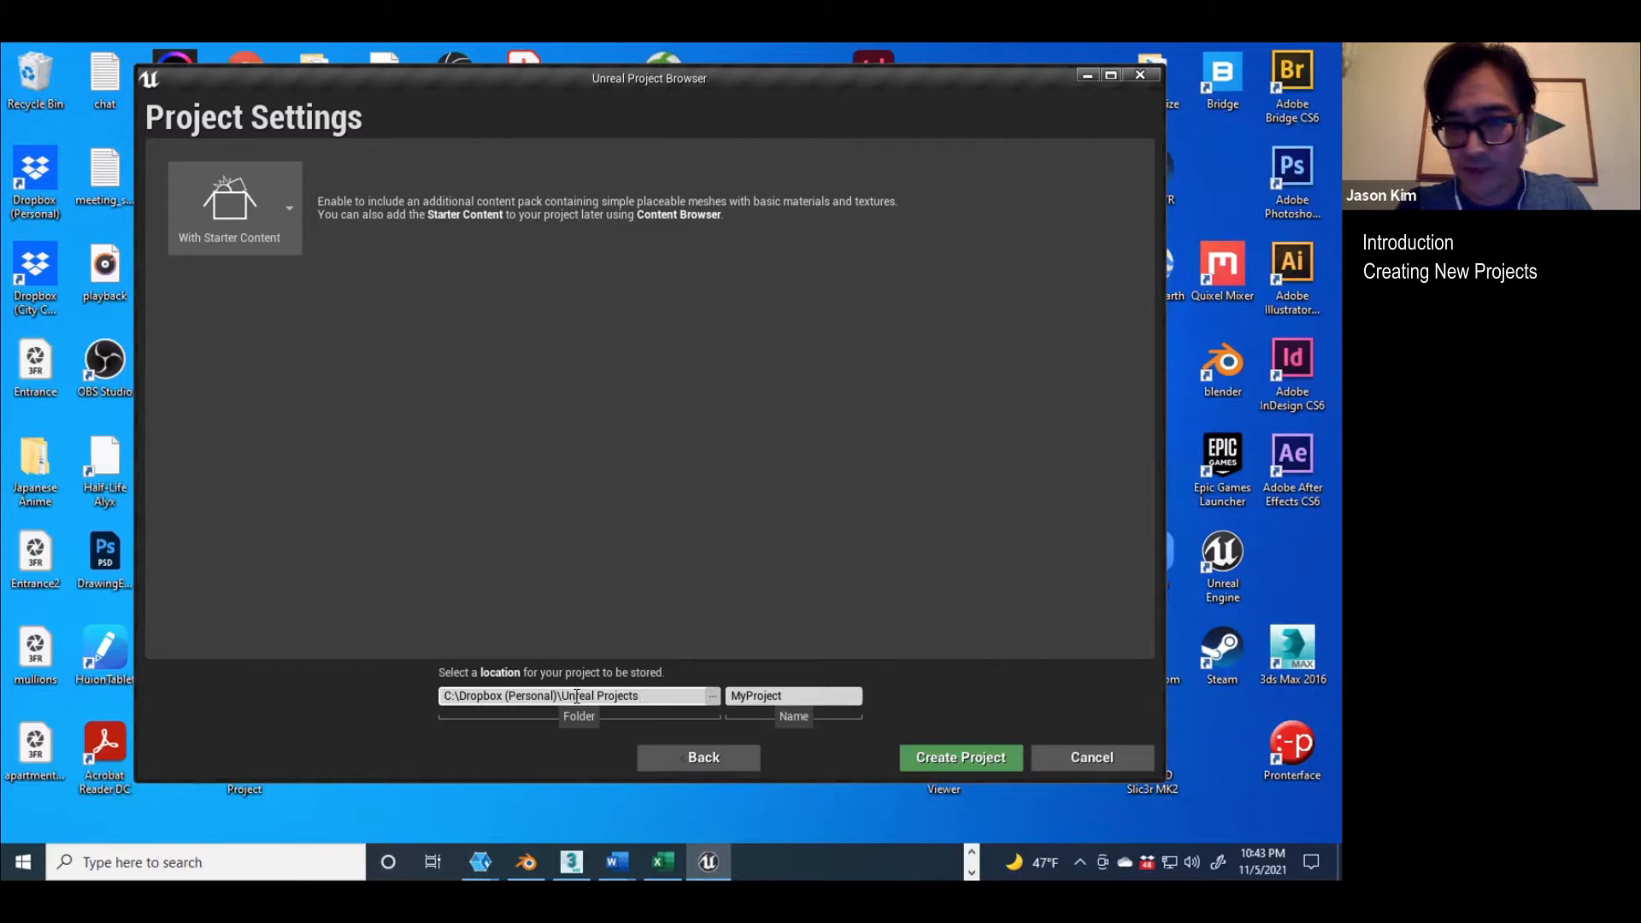
Step: Name the project MyFirstVRproject and create it
{"action": "double_click", "coordinate": [780, 697]}
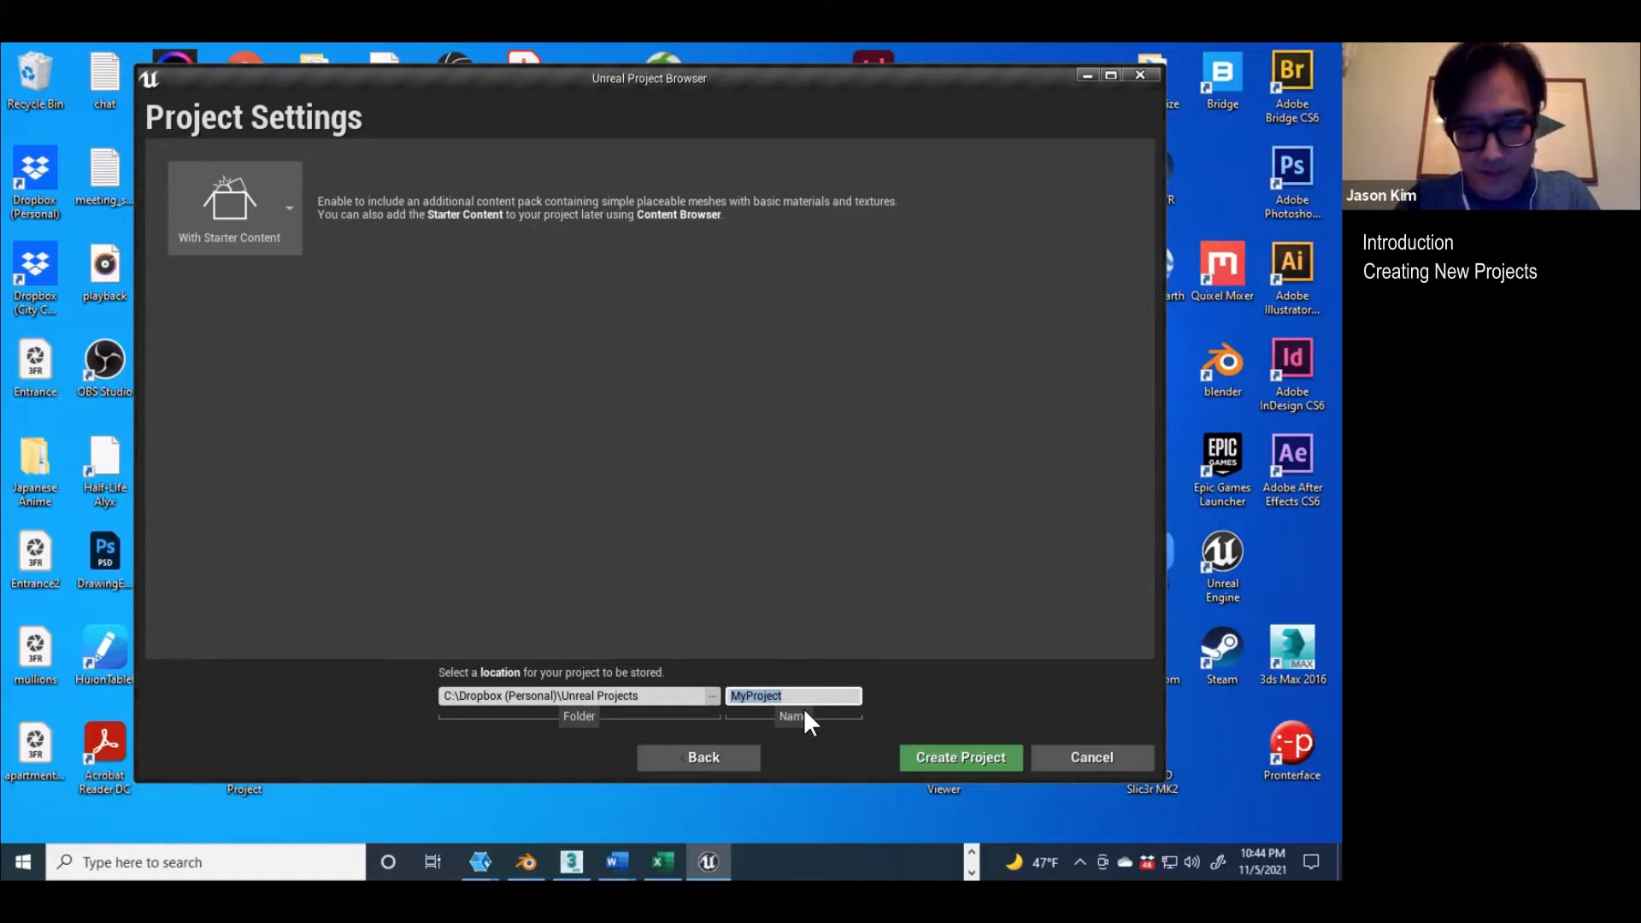
{"action": "type", "text": "MyFirstVRp"}
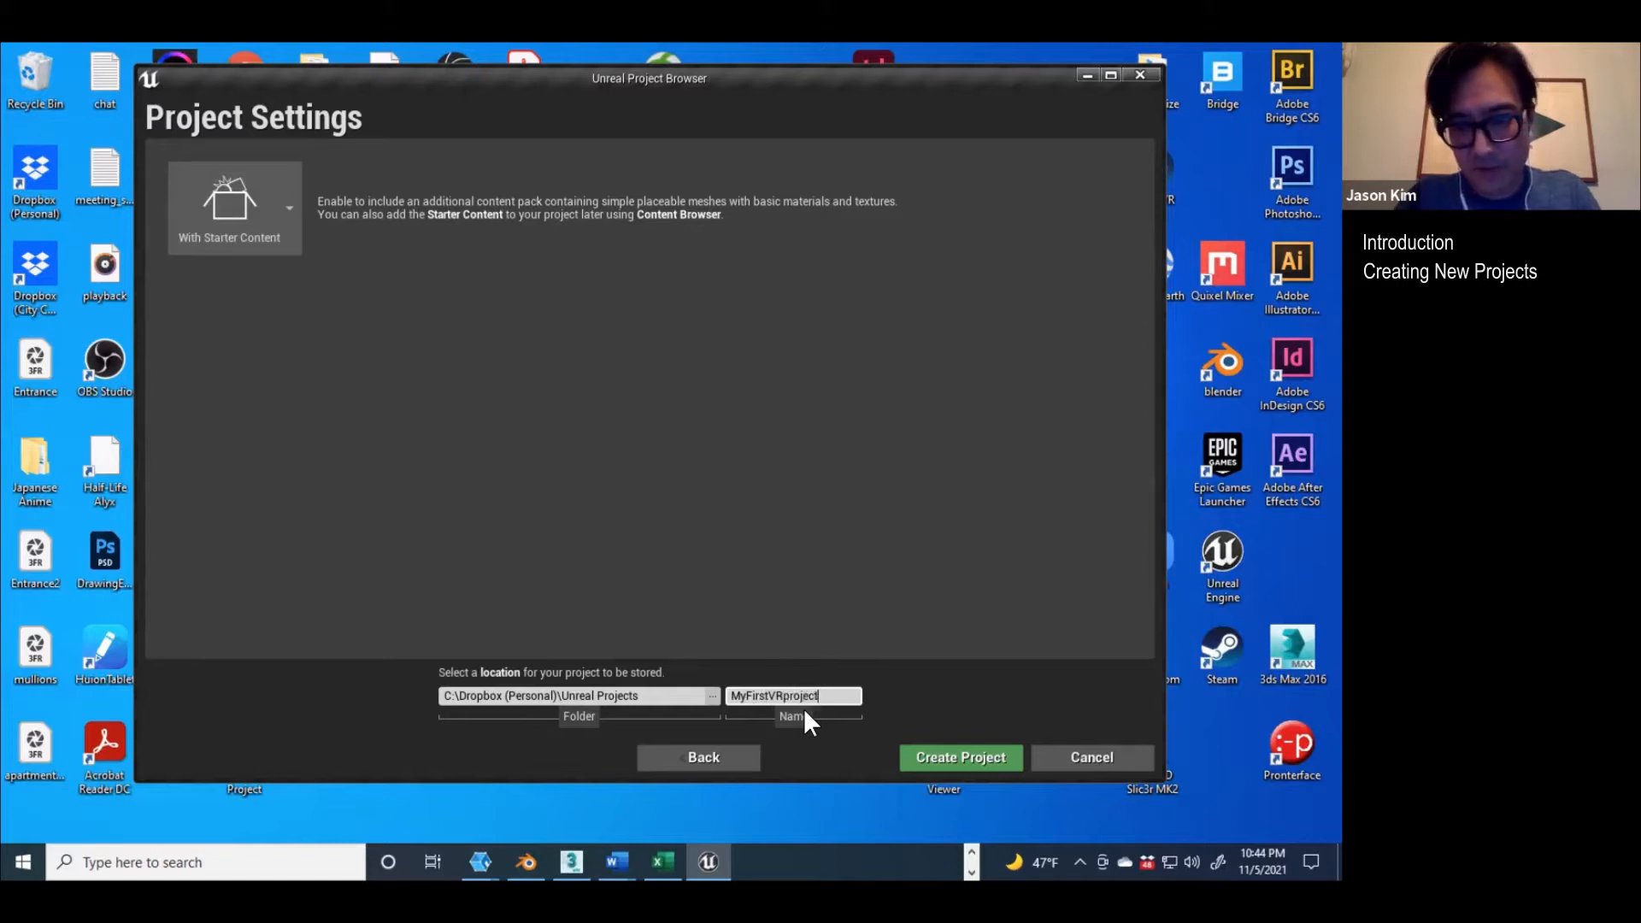
{"action": "left_click", "coordinate": [993, 743]}
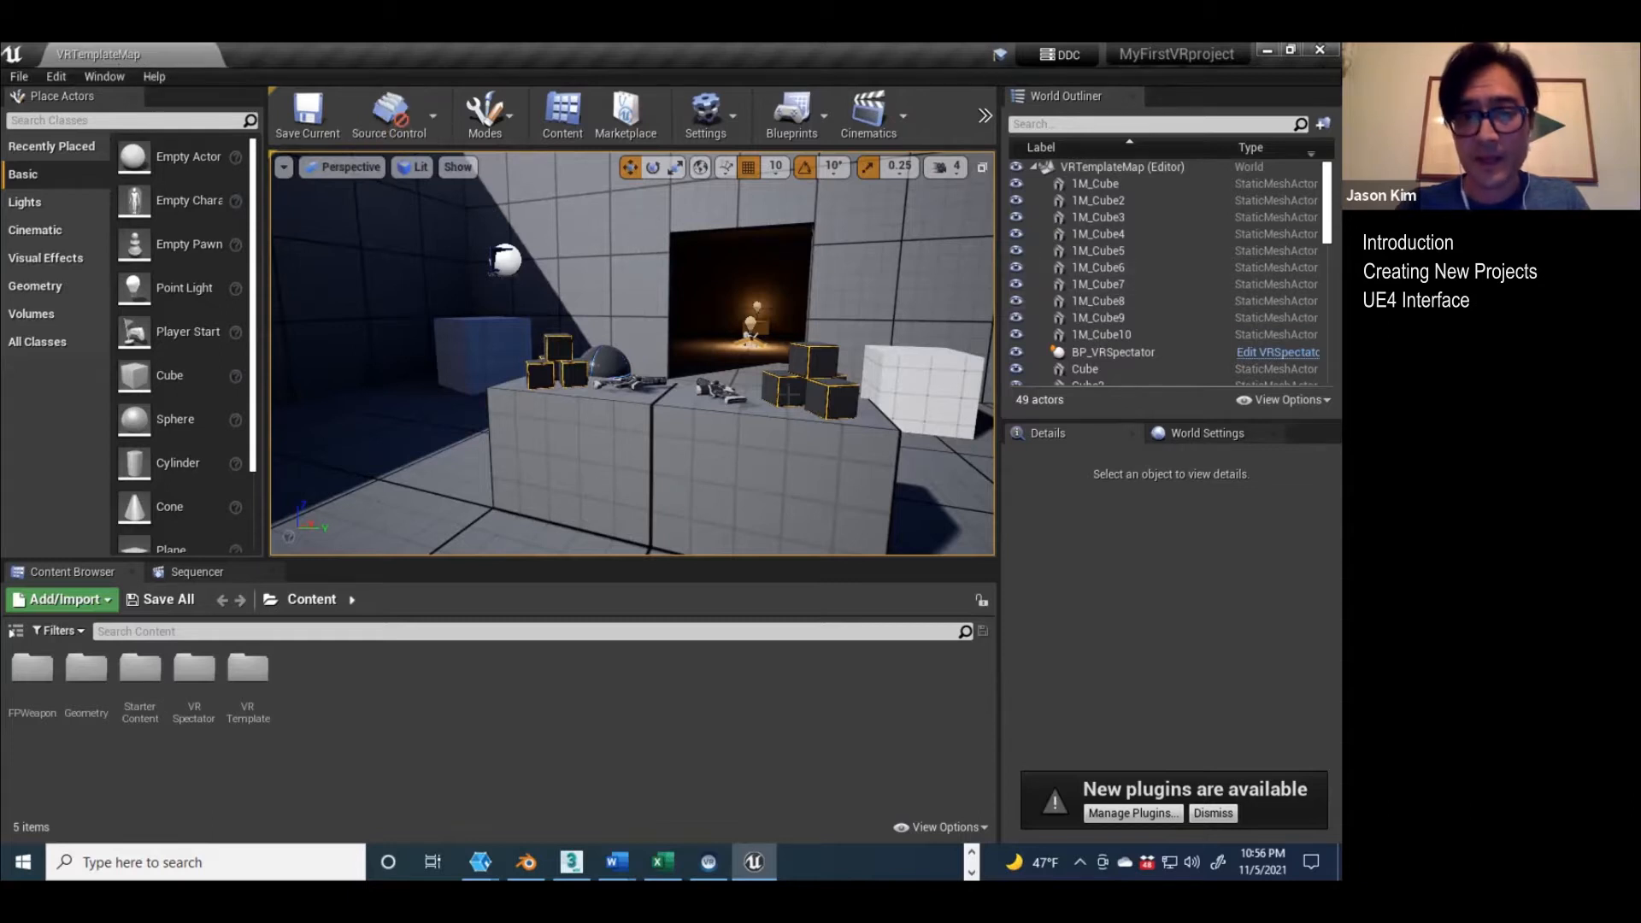
Step: Select the large table block in the level and review its transform, material, physics and collision properties
{"action": "left_click", "coordinate": [789, 431]}
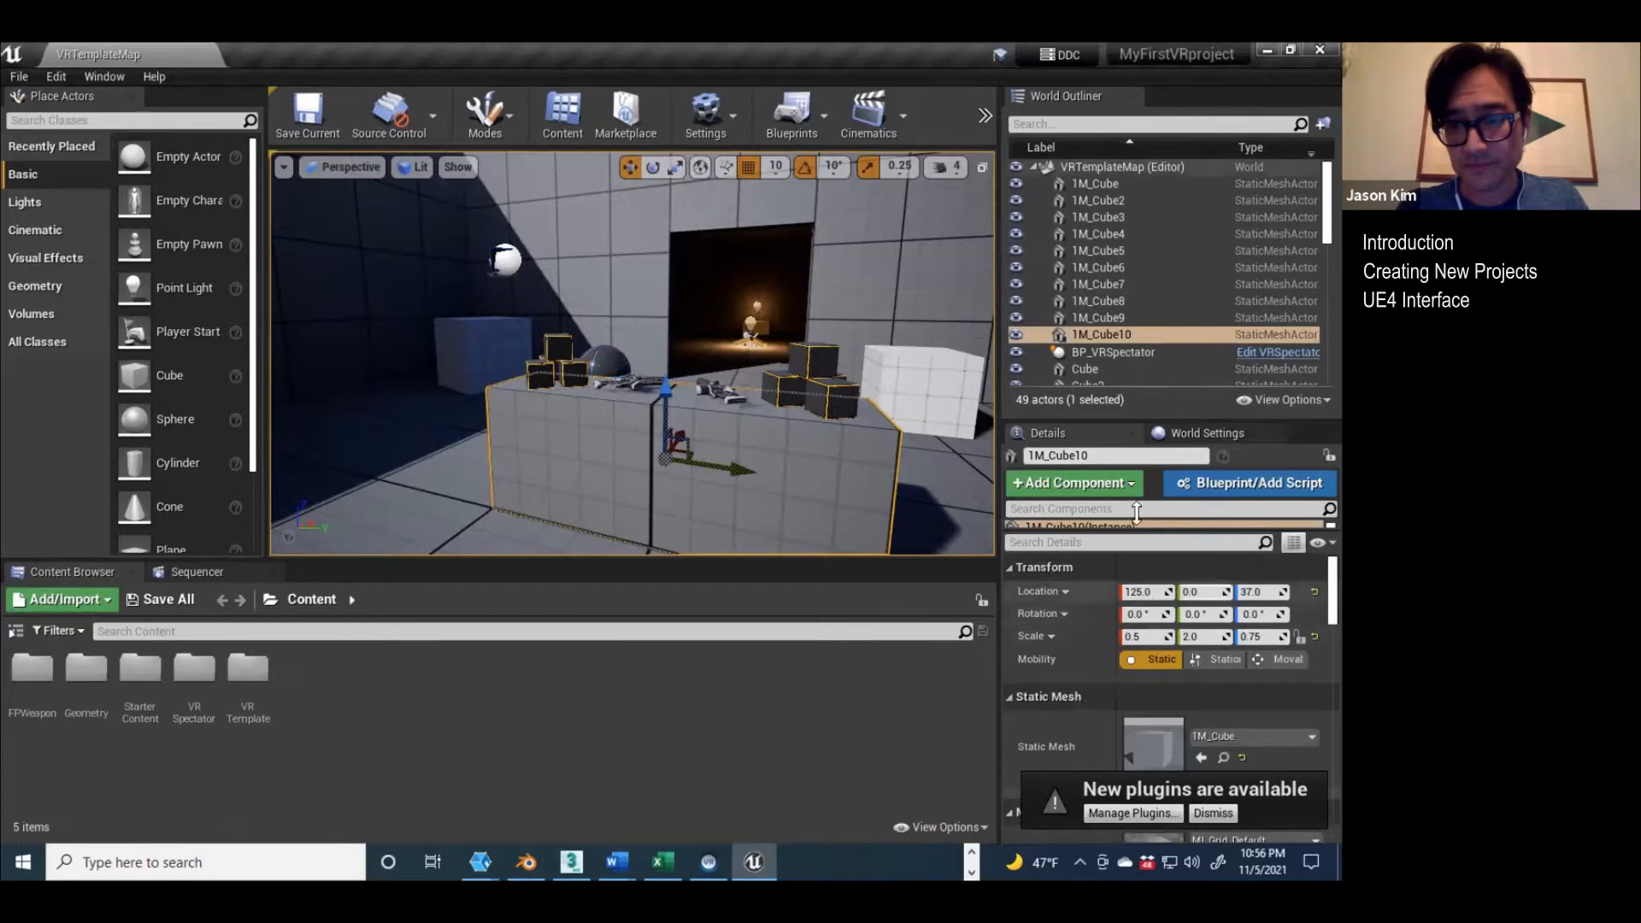
{"action": "scroll", "coordinate": [1072, 576], "scroll_direction": "down", "scroll_amount": 5}
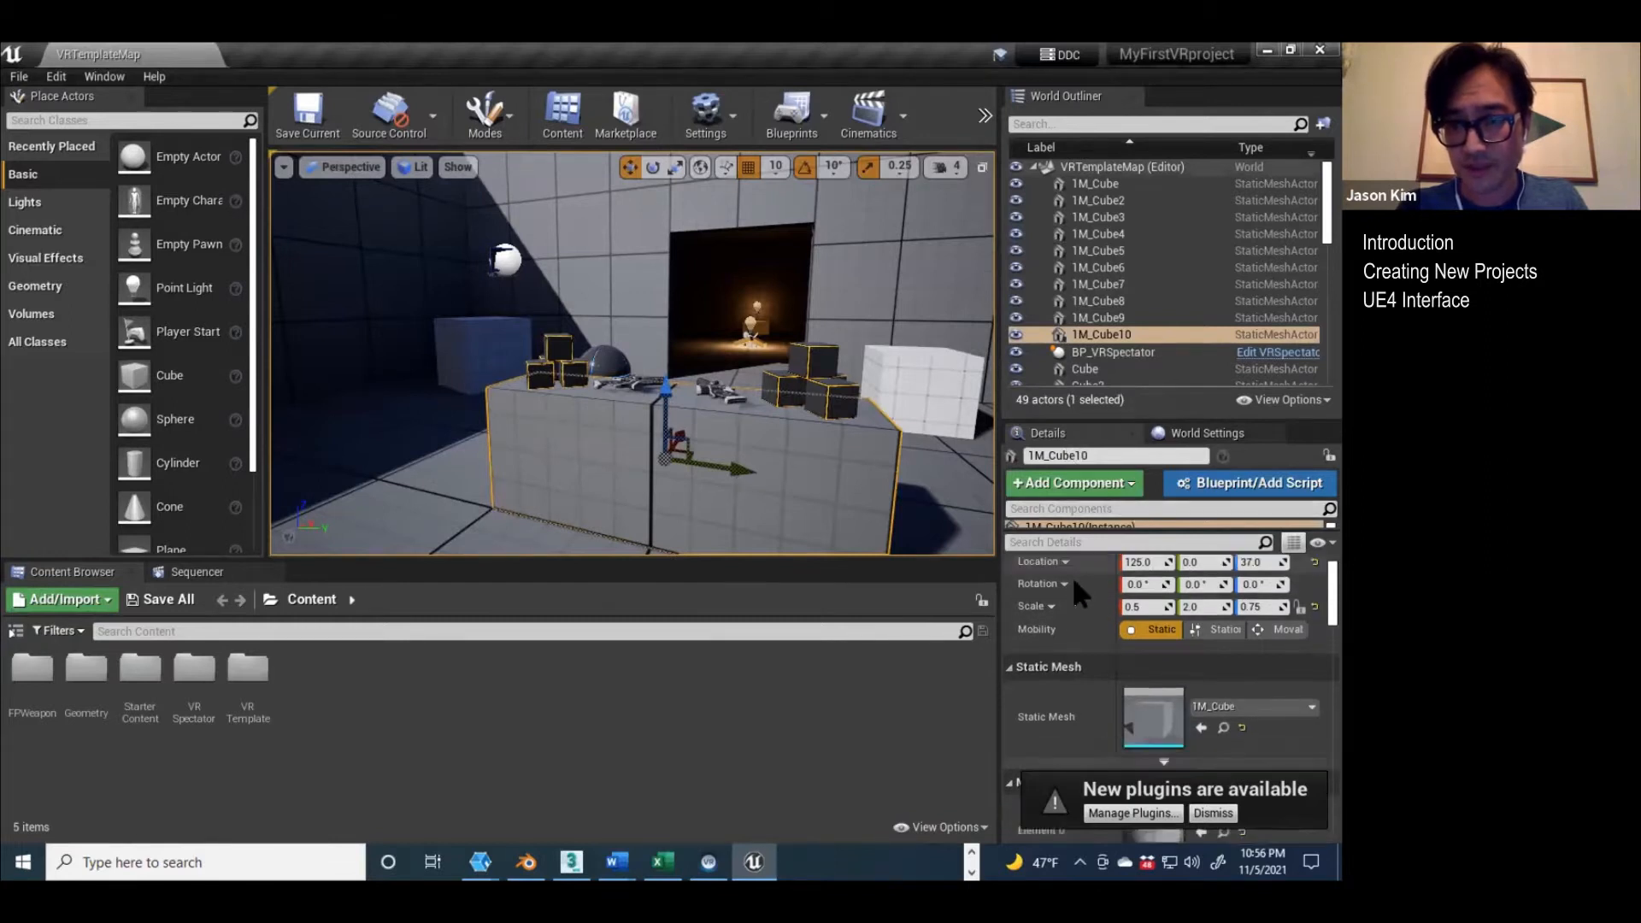
{"action": "scroll", "coordinate": [1078, 605], "scroll_direction": "down", "scroll_amount": 6}
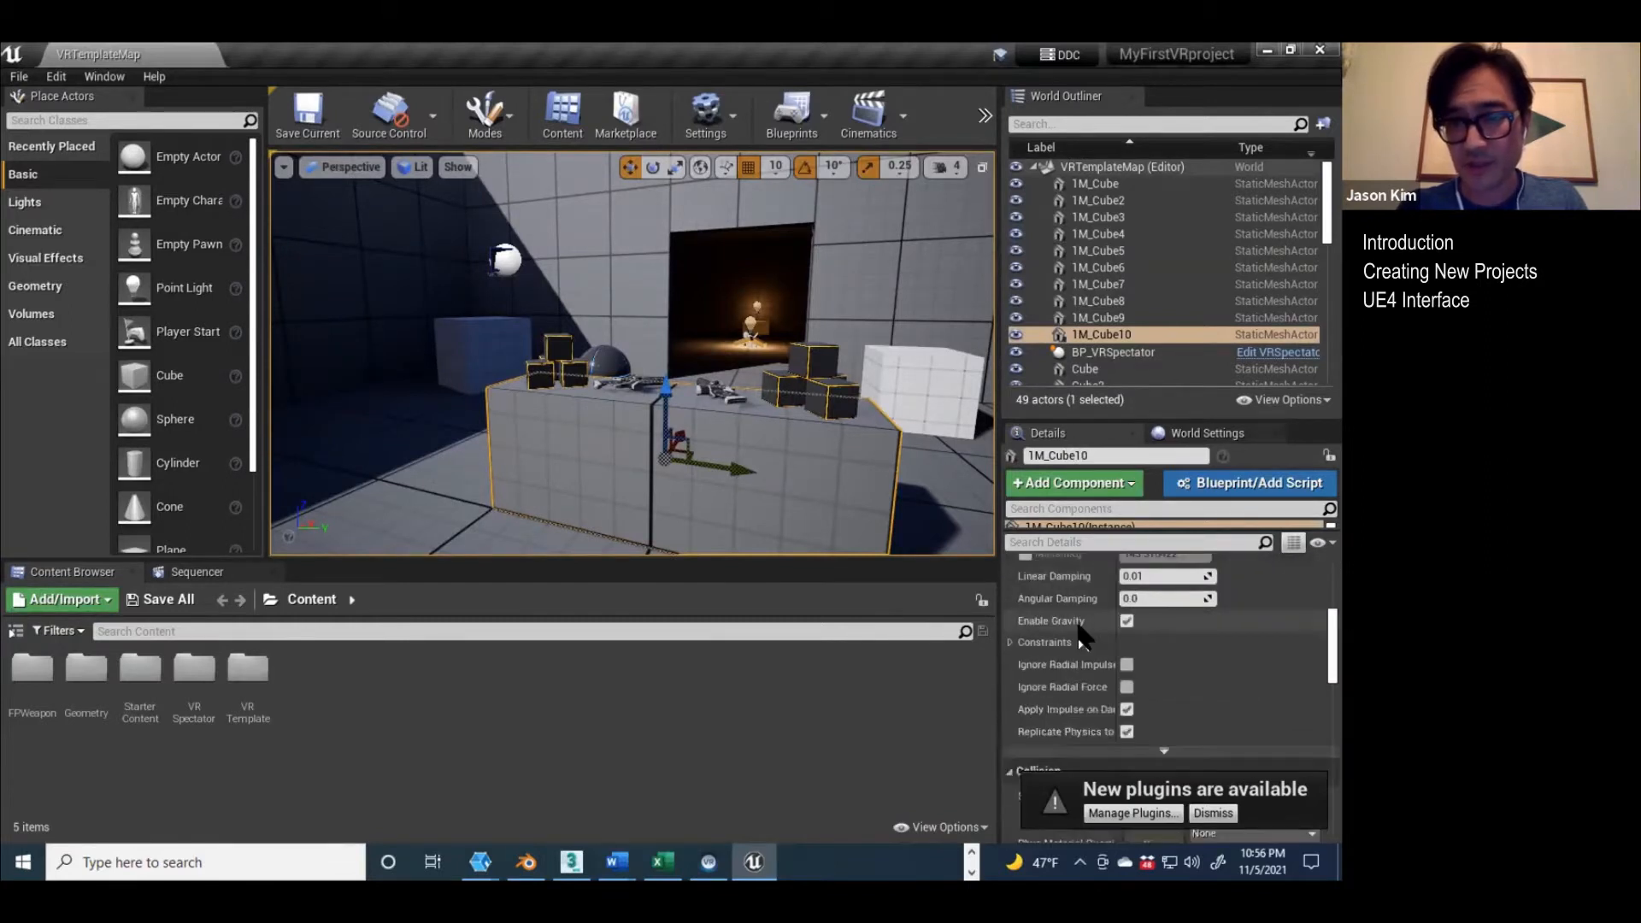
{"action": "scroll", "coordinate": [1077, 632], "scroll_direction": "down", "scroll_amount": 3}
{"action": "scroll", "coordinate": [1077, 632], "scroll_direction": "up", "scroll_amount": 4}
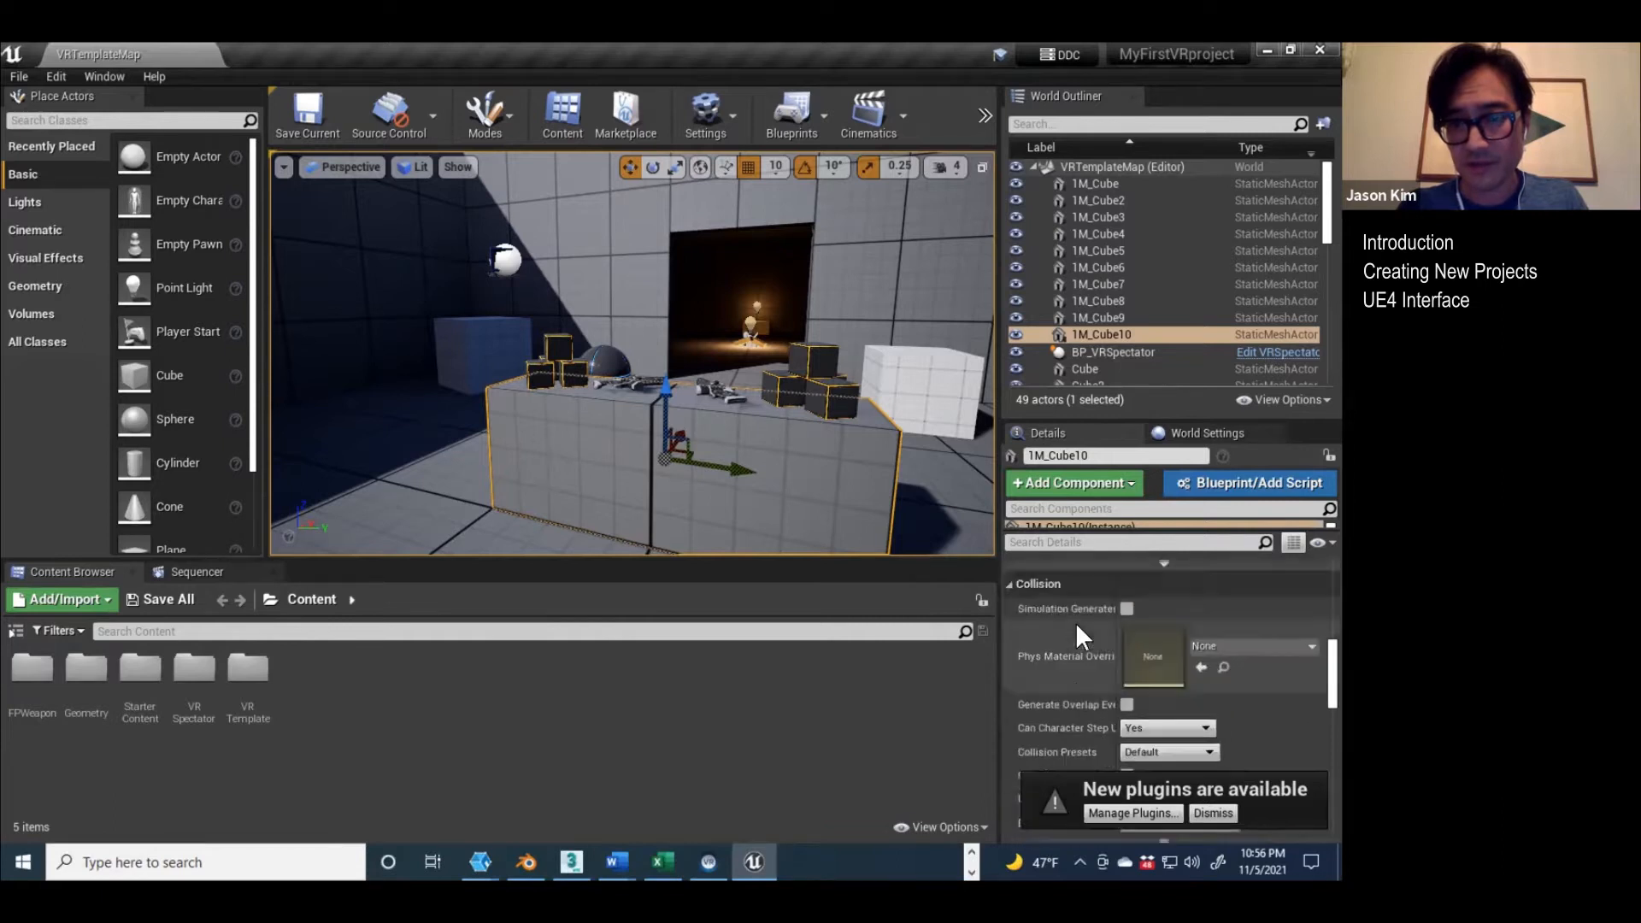
{"action": "scroll", "coordinate": [1075, 622], "scroll_direction": "up", "scroll_amount": 5}
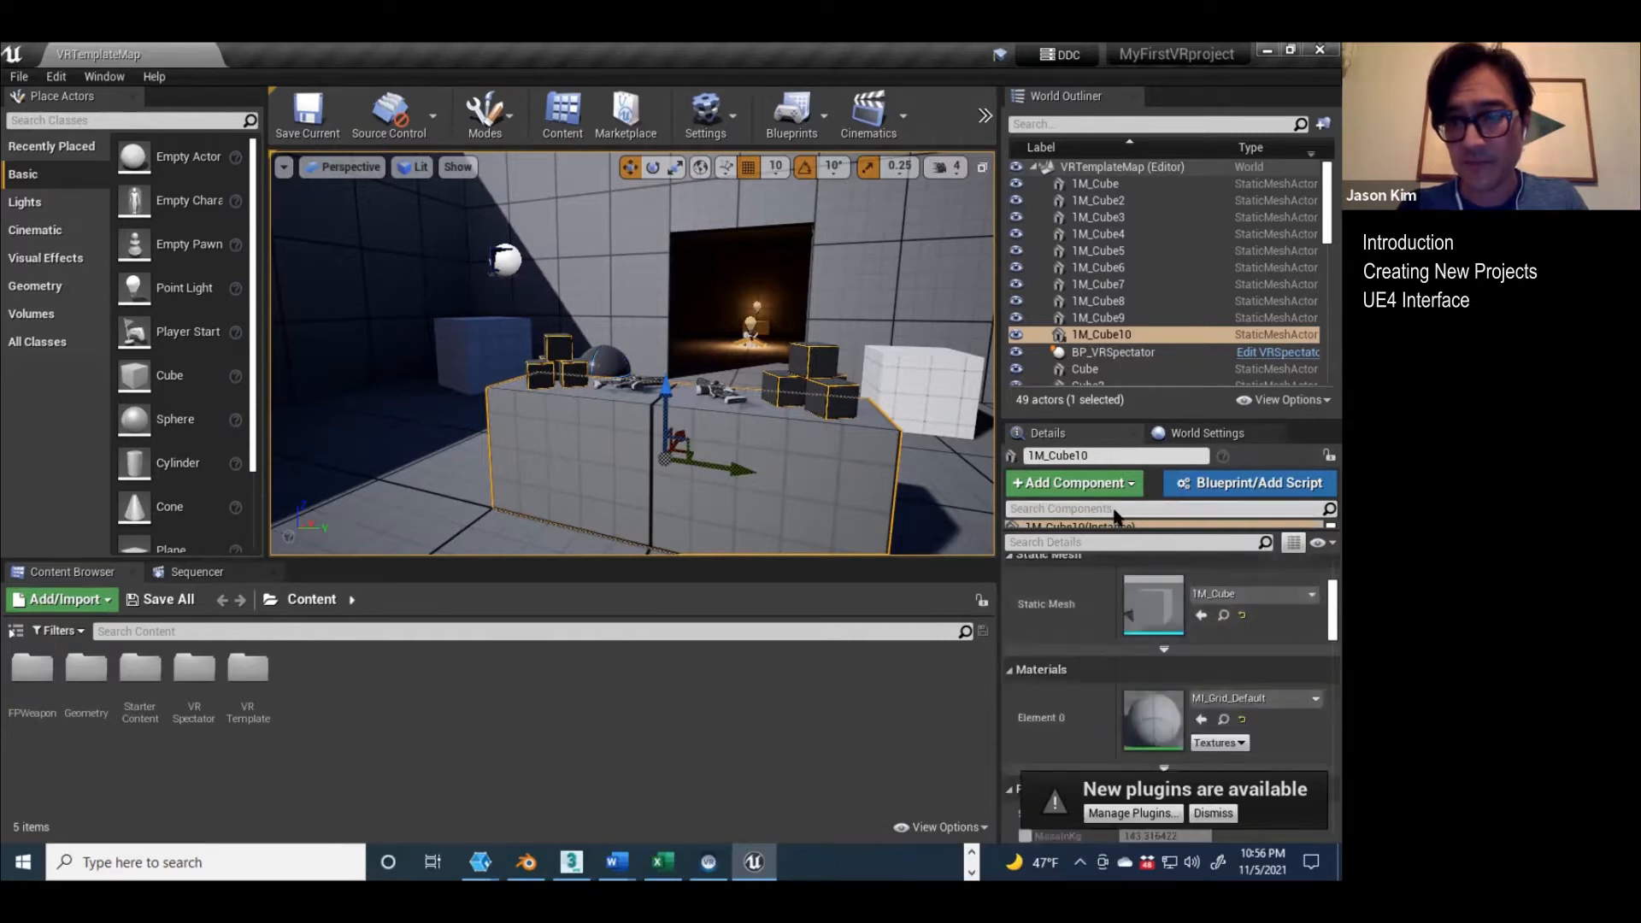
Step: Review the World Settings, including game mode and physics, and return to the selected block's details
{"action": "left_click", "coordinate": [1173, 437]}
{"action": "scroll", "coordinate": [1103, 609], "scroll_direction": "down", "scroll_amount": 3}
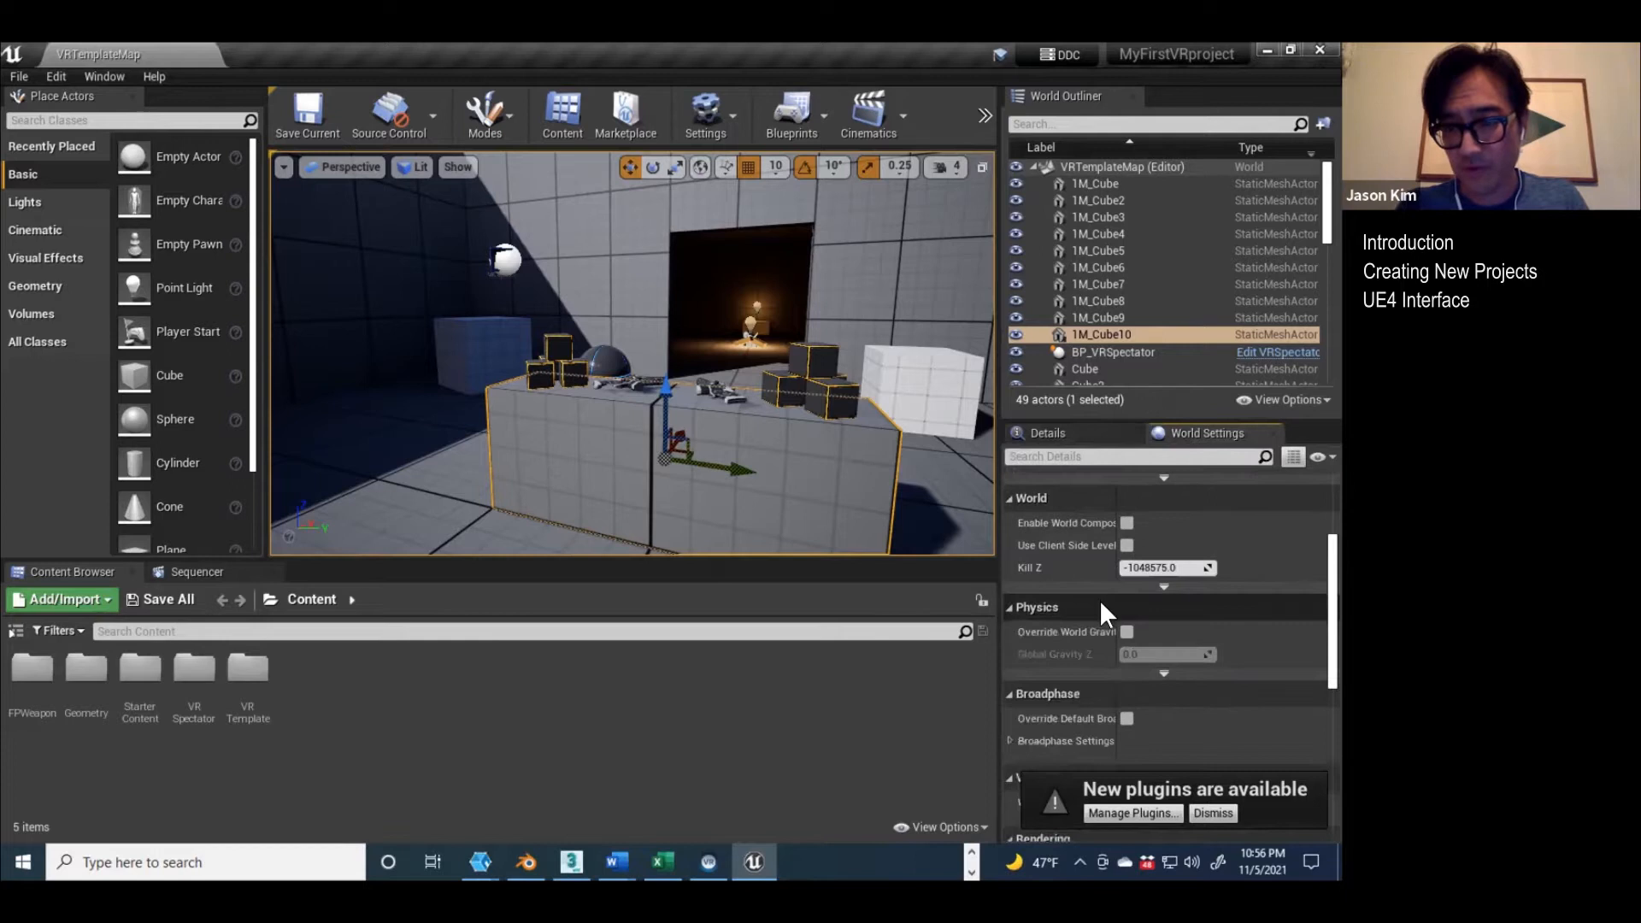
{"action": "scroll", "coordinate": [1089, 606], "scroll_direction": "up", "scroll_amount": 3}
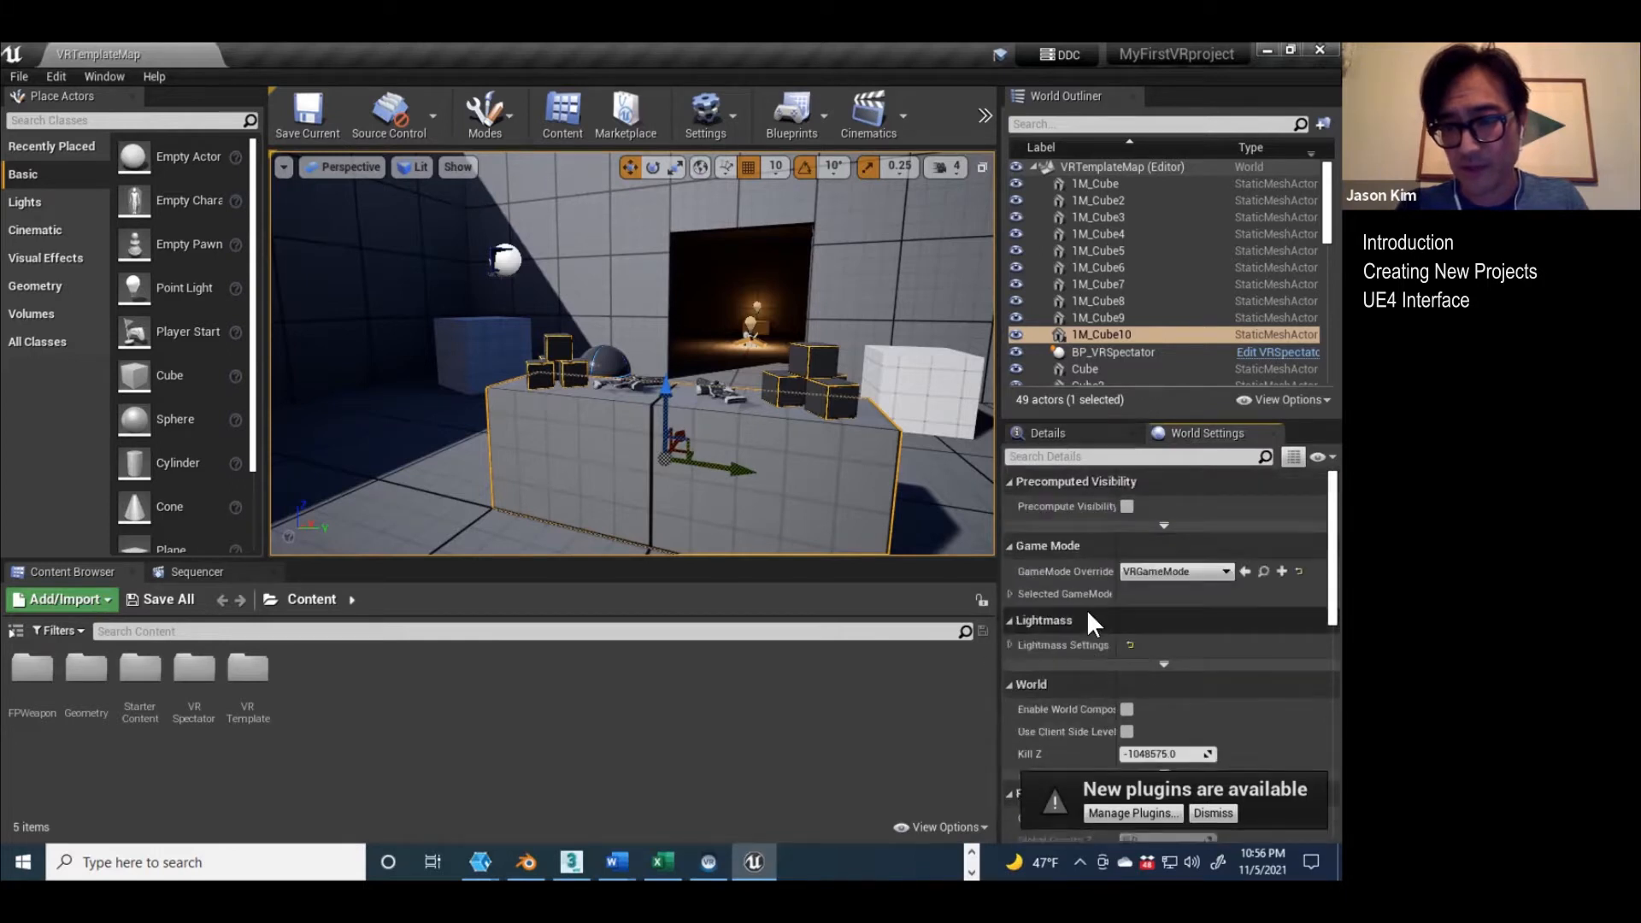
{"action": "left_click", "coordinate": [1051, 435]}
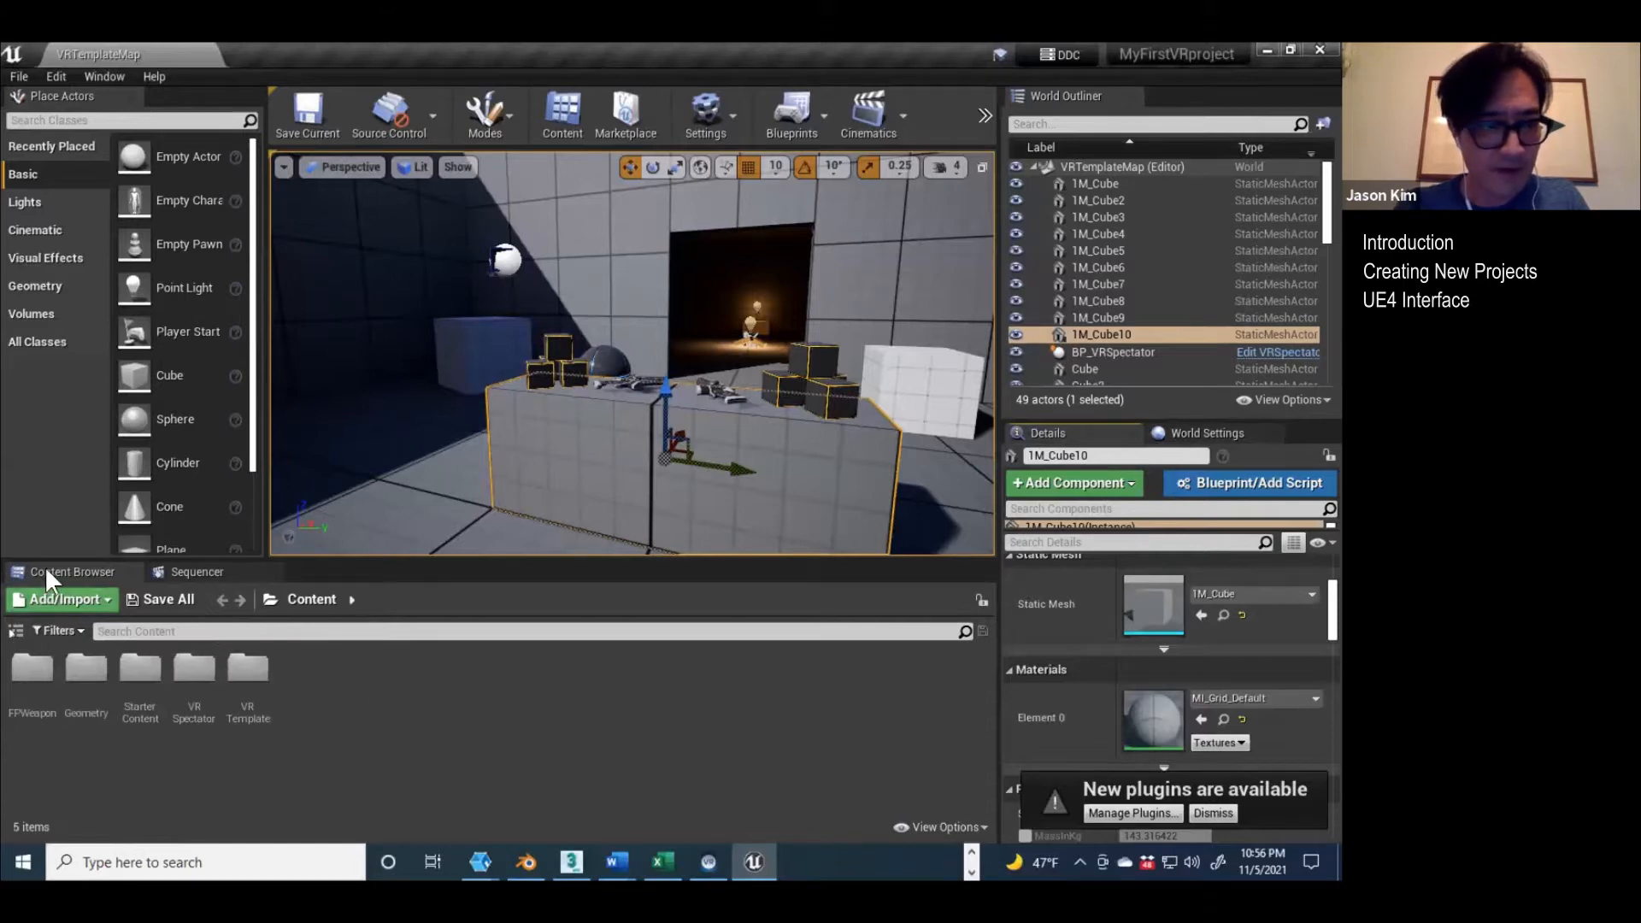
Step: Show the Content Browser's folder tree and compare it with the MyFirstVRproject Content folder in File Explorer
{"action": "left_click", "coordinate": [15, 634]}
{"action": "left_click_drag", "start_coordinate": [242, 678], "coordinate": [195, 680]}
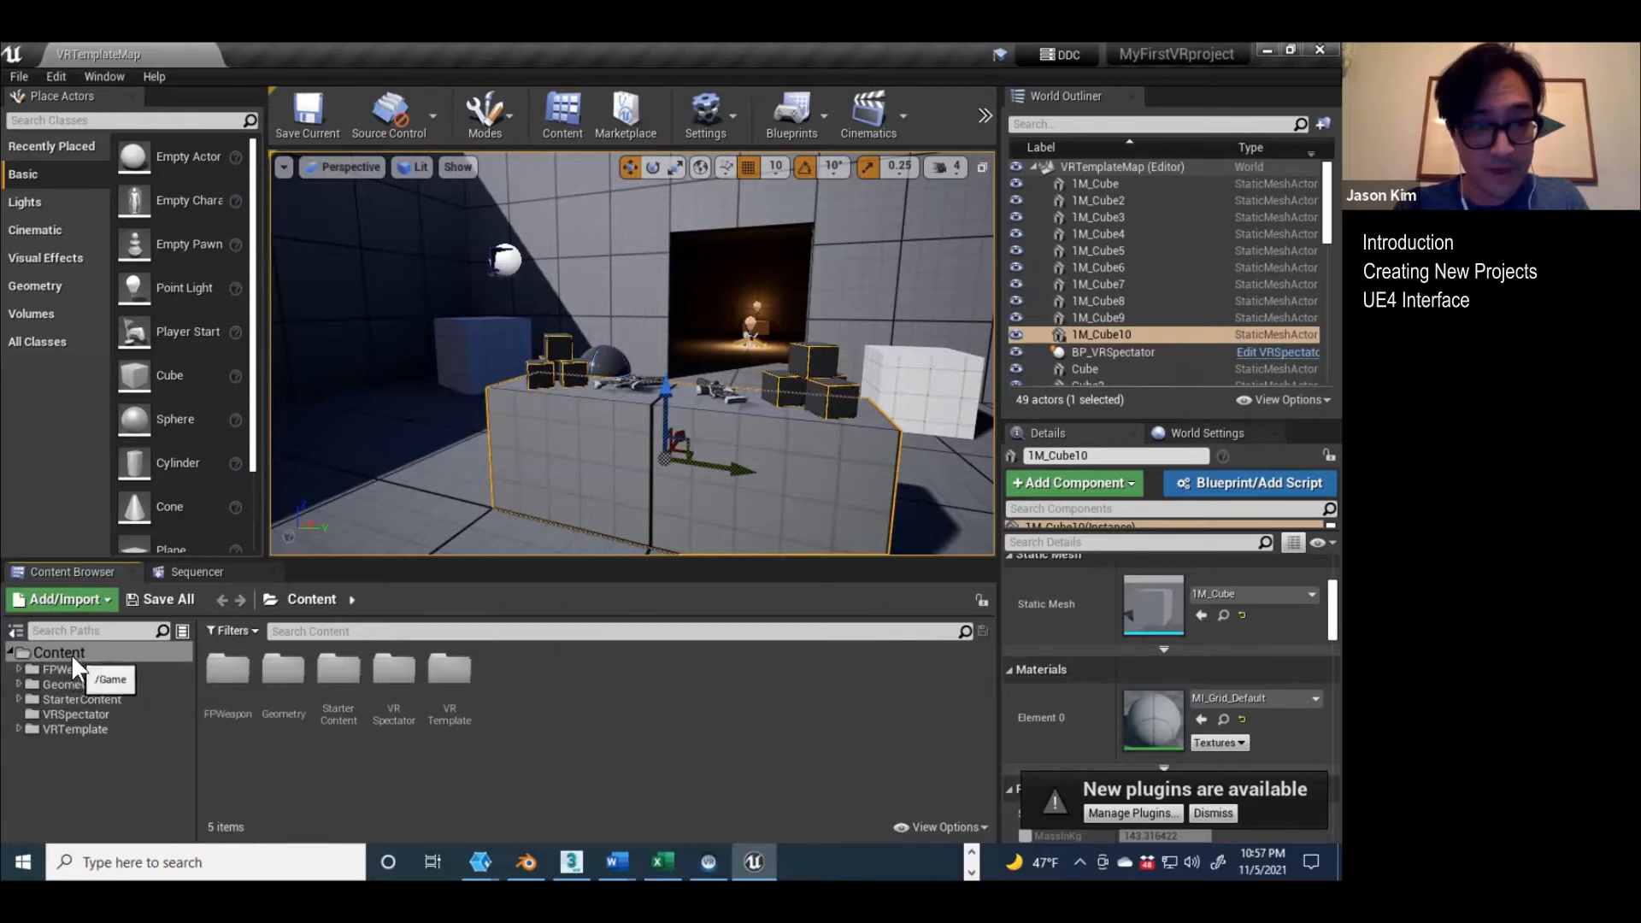
{"action": "key", "text": "alt+Tab"}
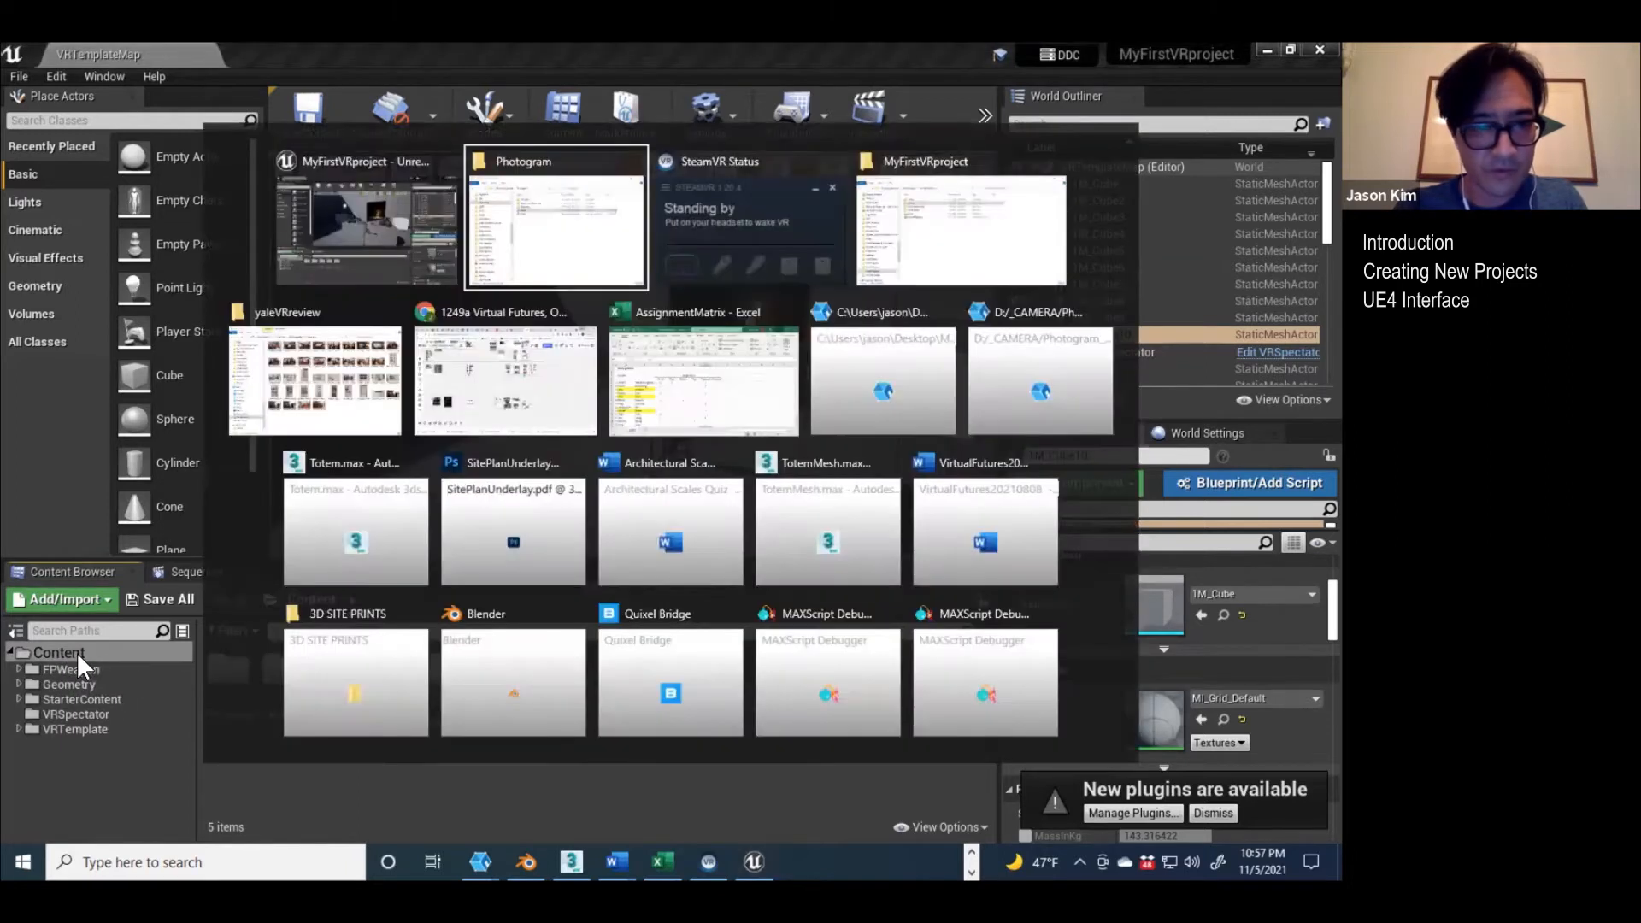
{"action": "key", "text": "alt+Tab"}
{"action": "key", "text": "alt+Tab"}
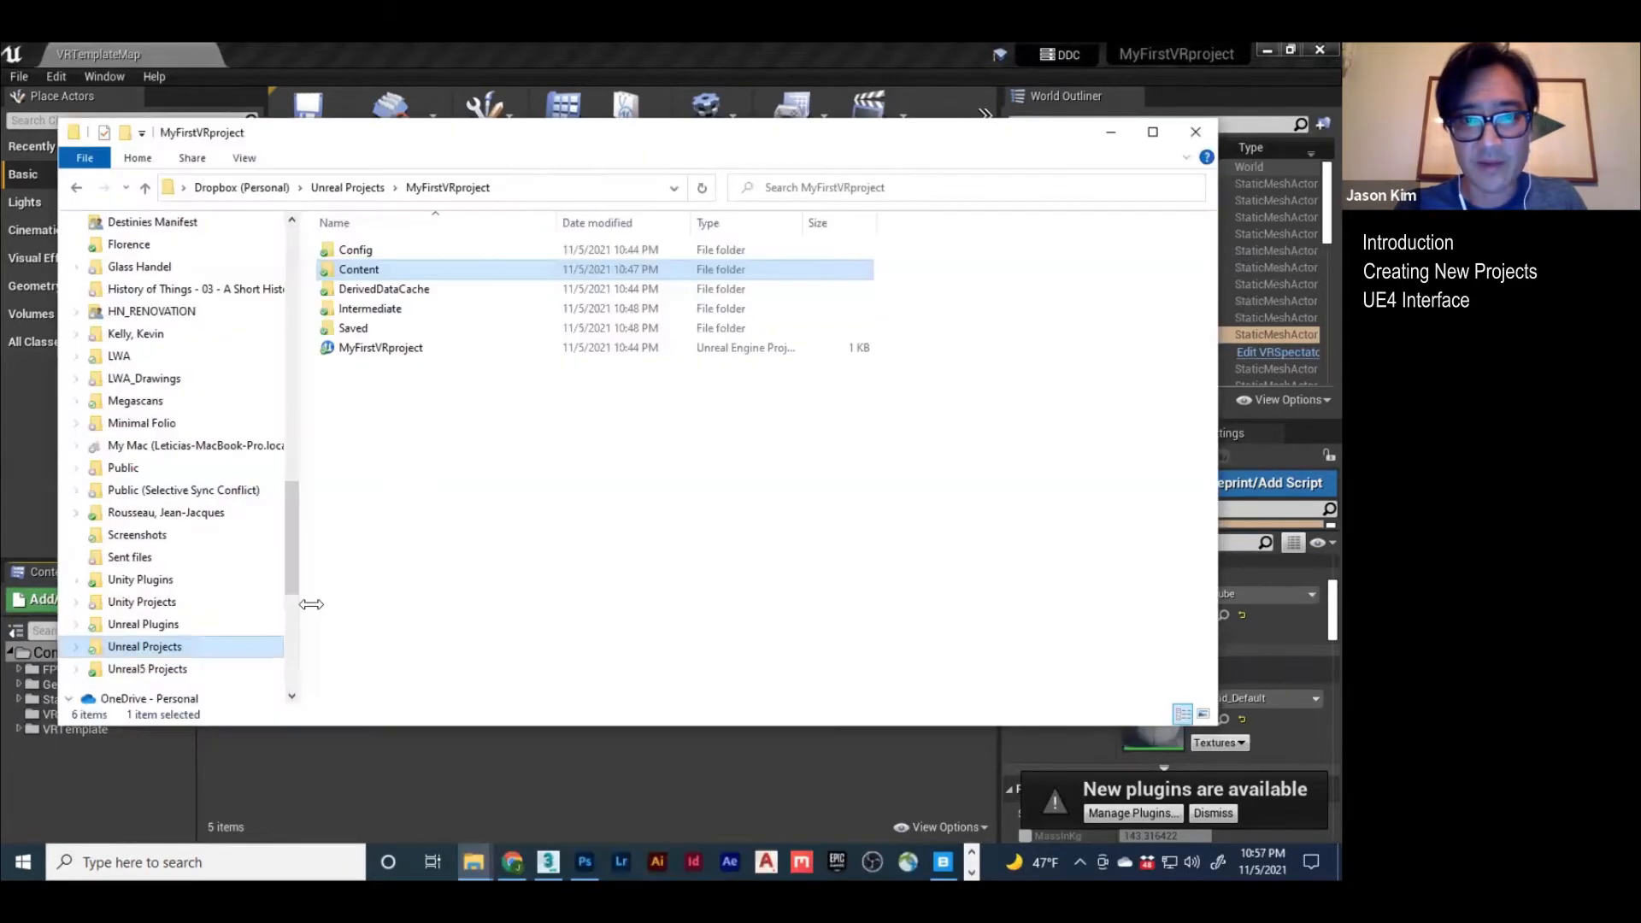
{"action": "double_click", "coordinate": [331, 268]}
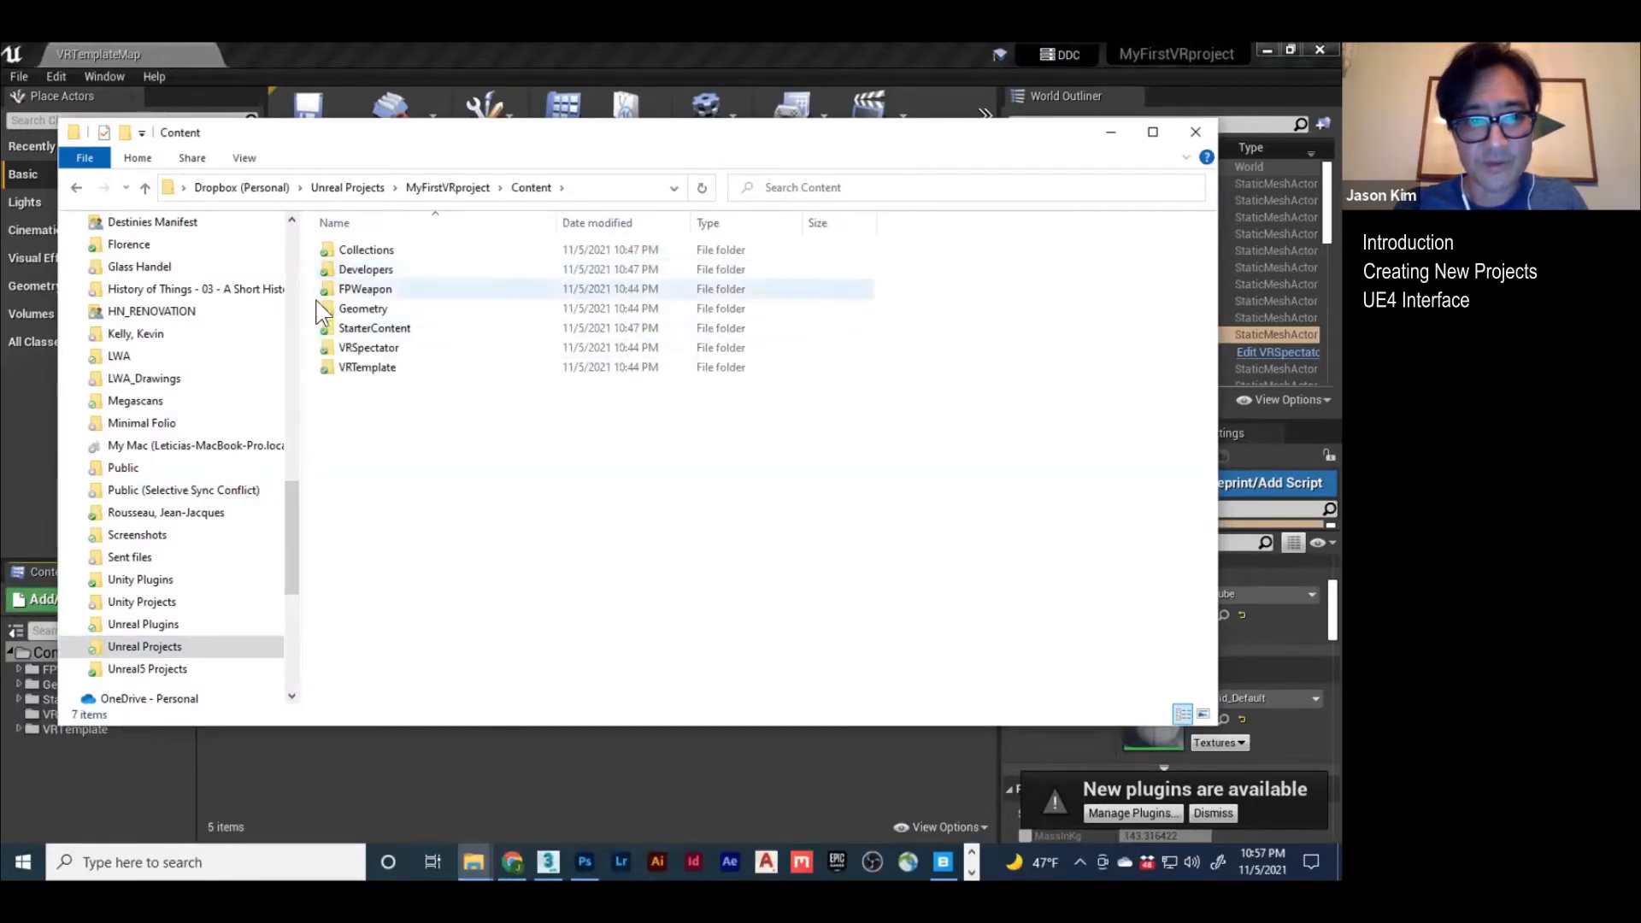
{"action": "key", "text": "alt+Tab"}
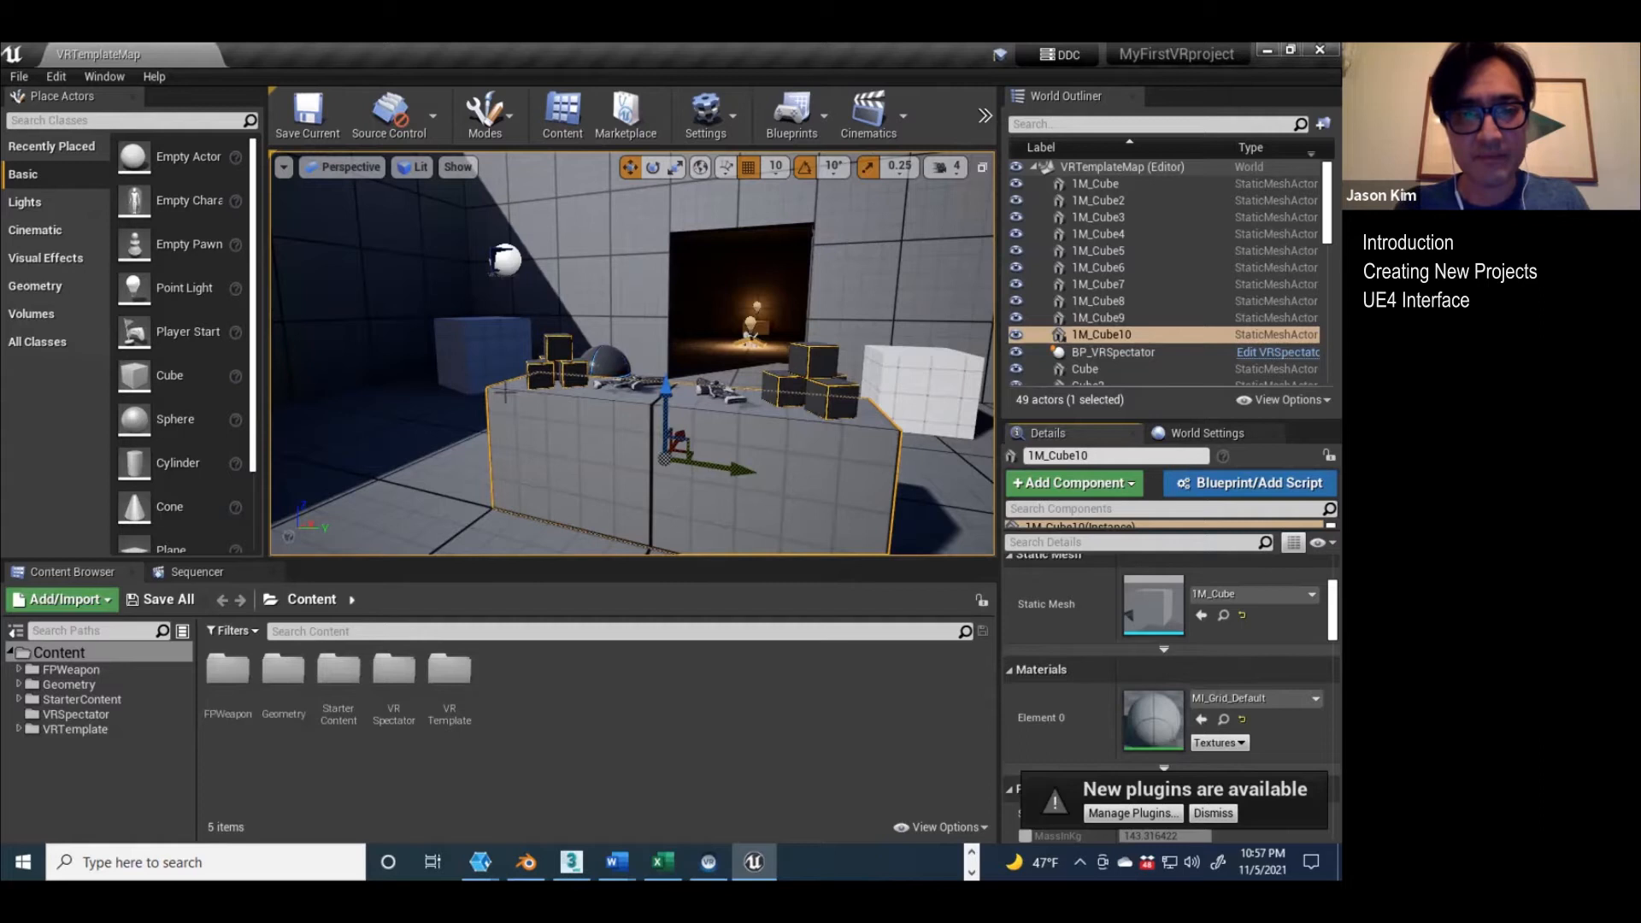
Step: Place the Wall_Door_400x300 mesh from StarterContent's Architecture folder on the floor to the left of the table blocks
{"action": "left_click", "coordinate": [75, 740]}
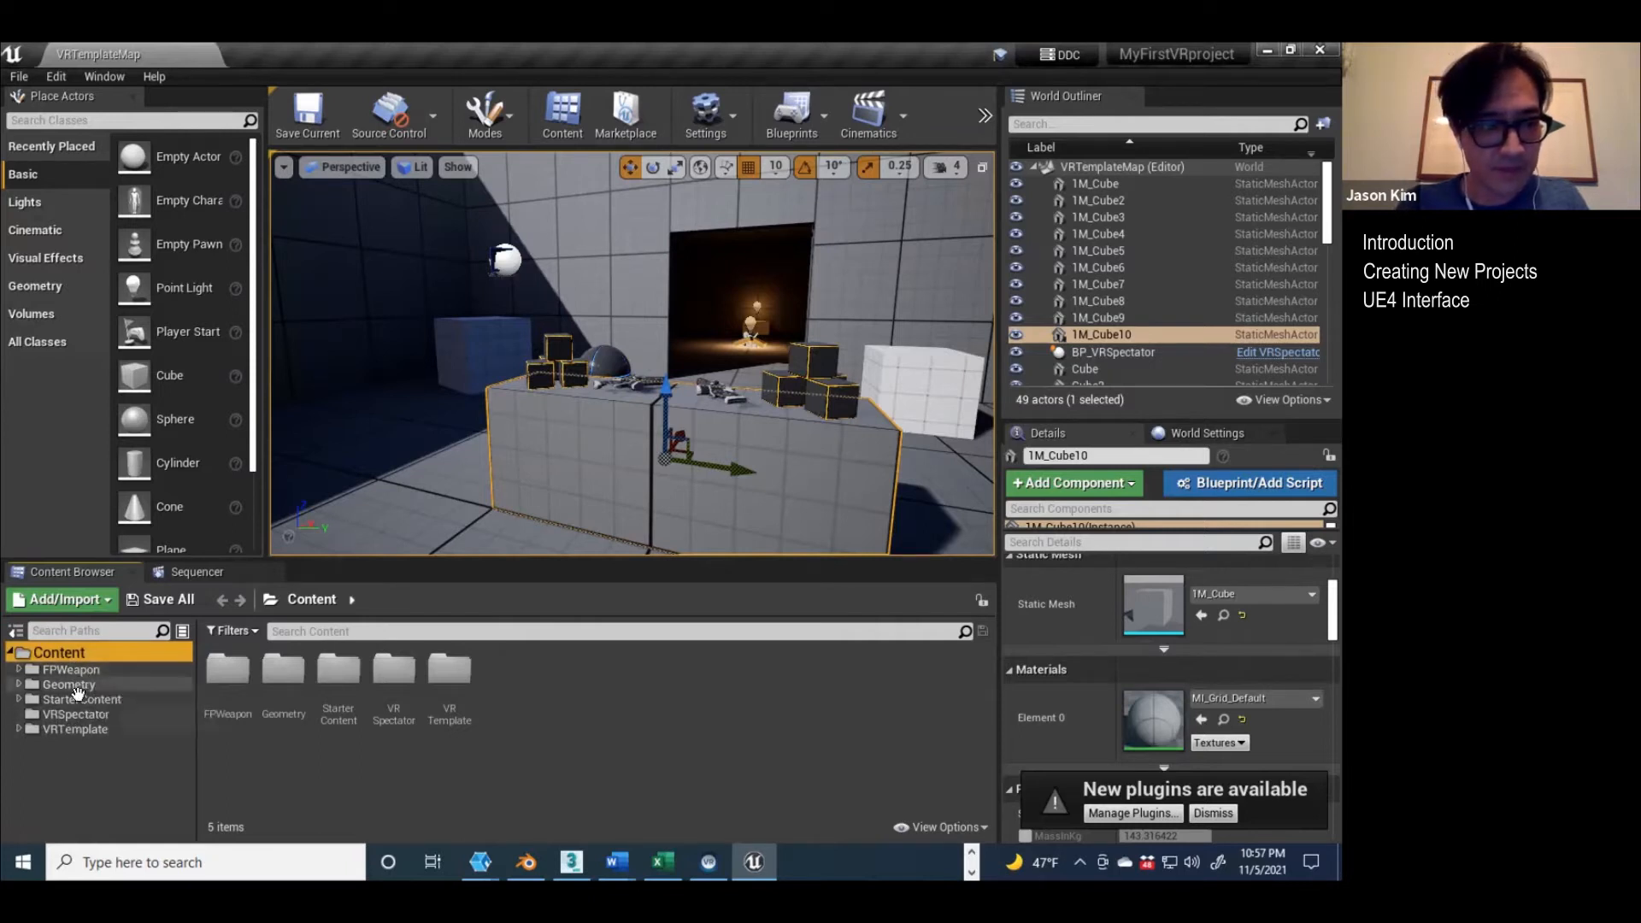
{"action": "left_click", "coordinate": [51, 699]}
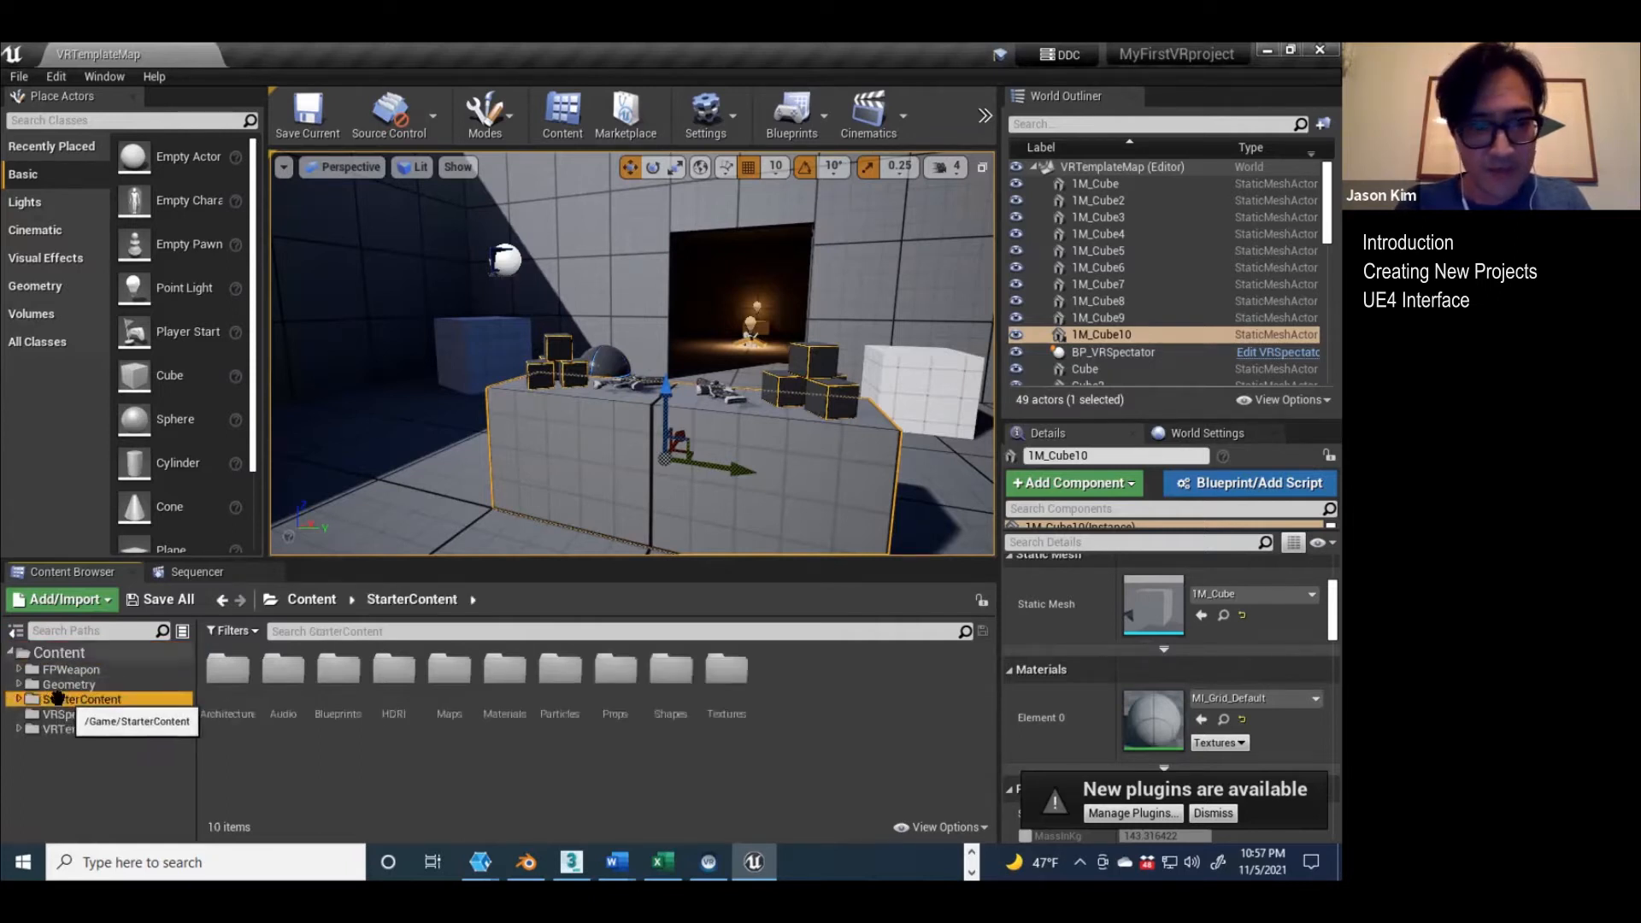
{"action": "left_click", "coordinate": [19, 698]}
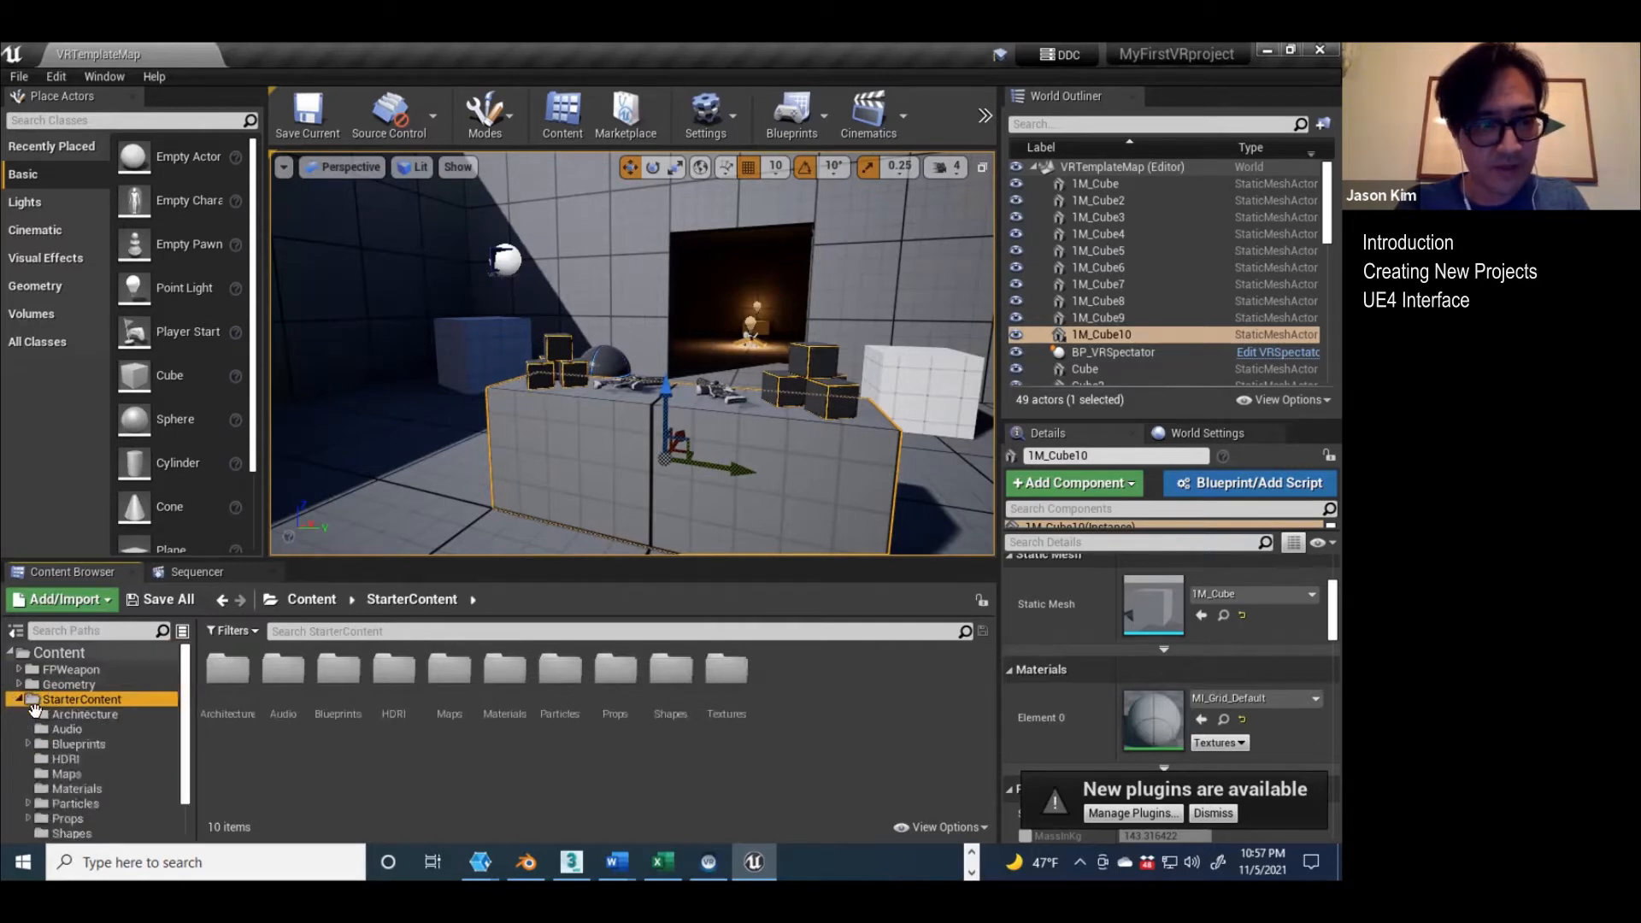
{"action": "left_click", "coordinate": [83, 714]}
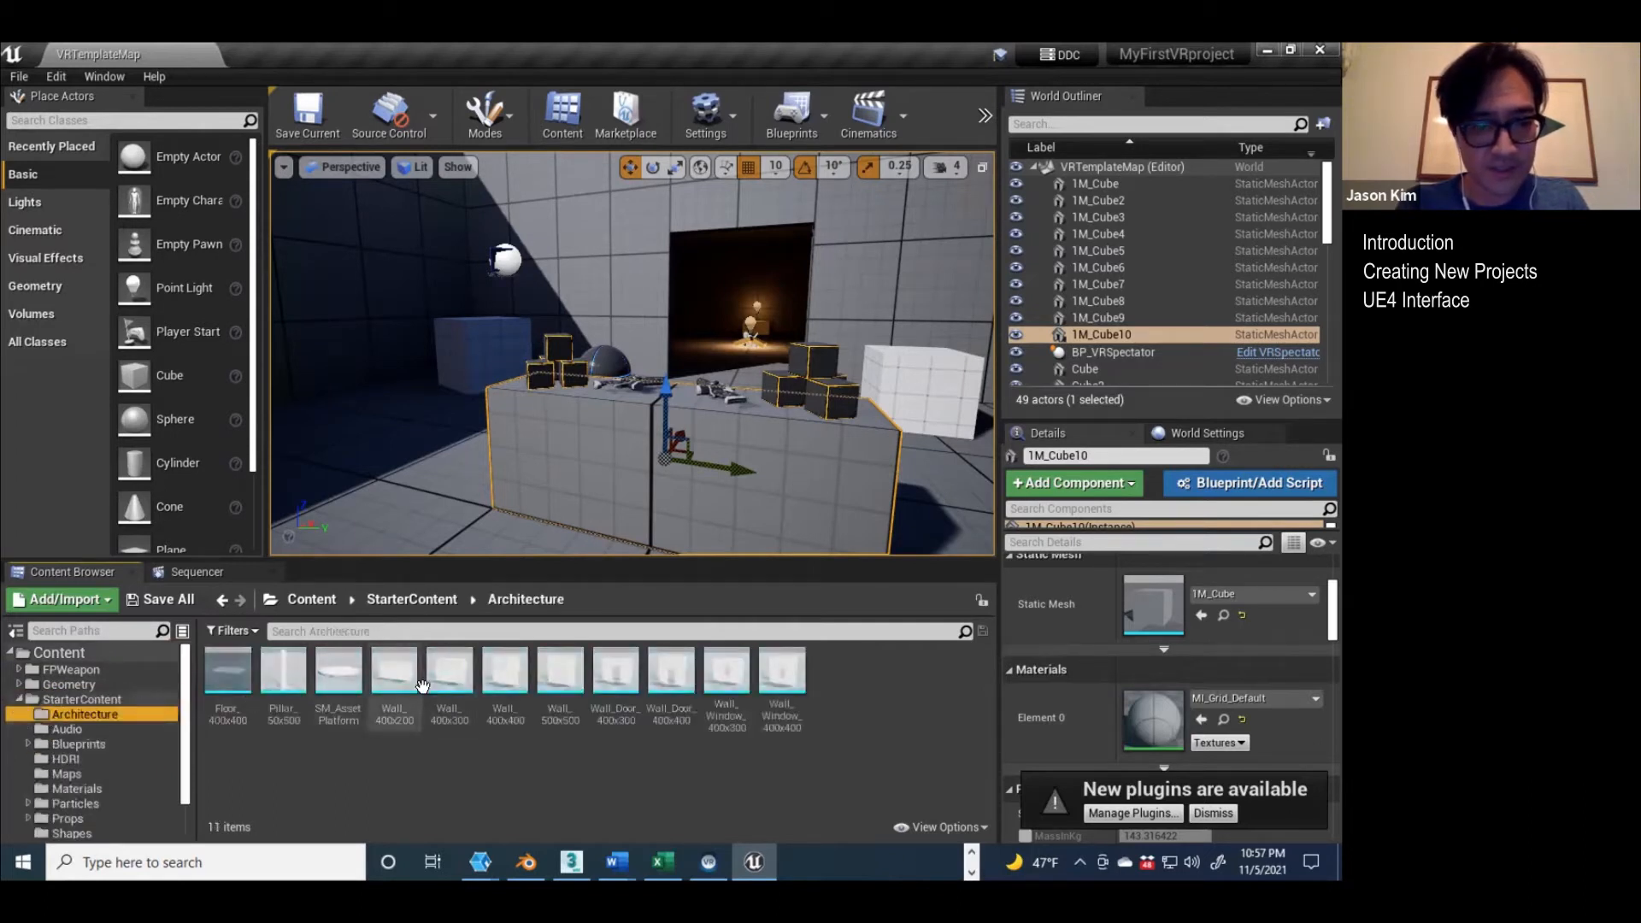
{"action": "left_click_drag", "start_coordinate": [606, 681], "coordinate": [345, 494]}
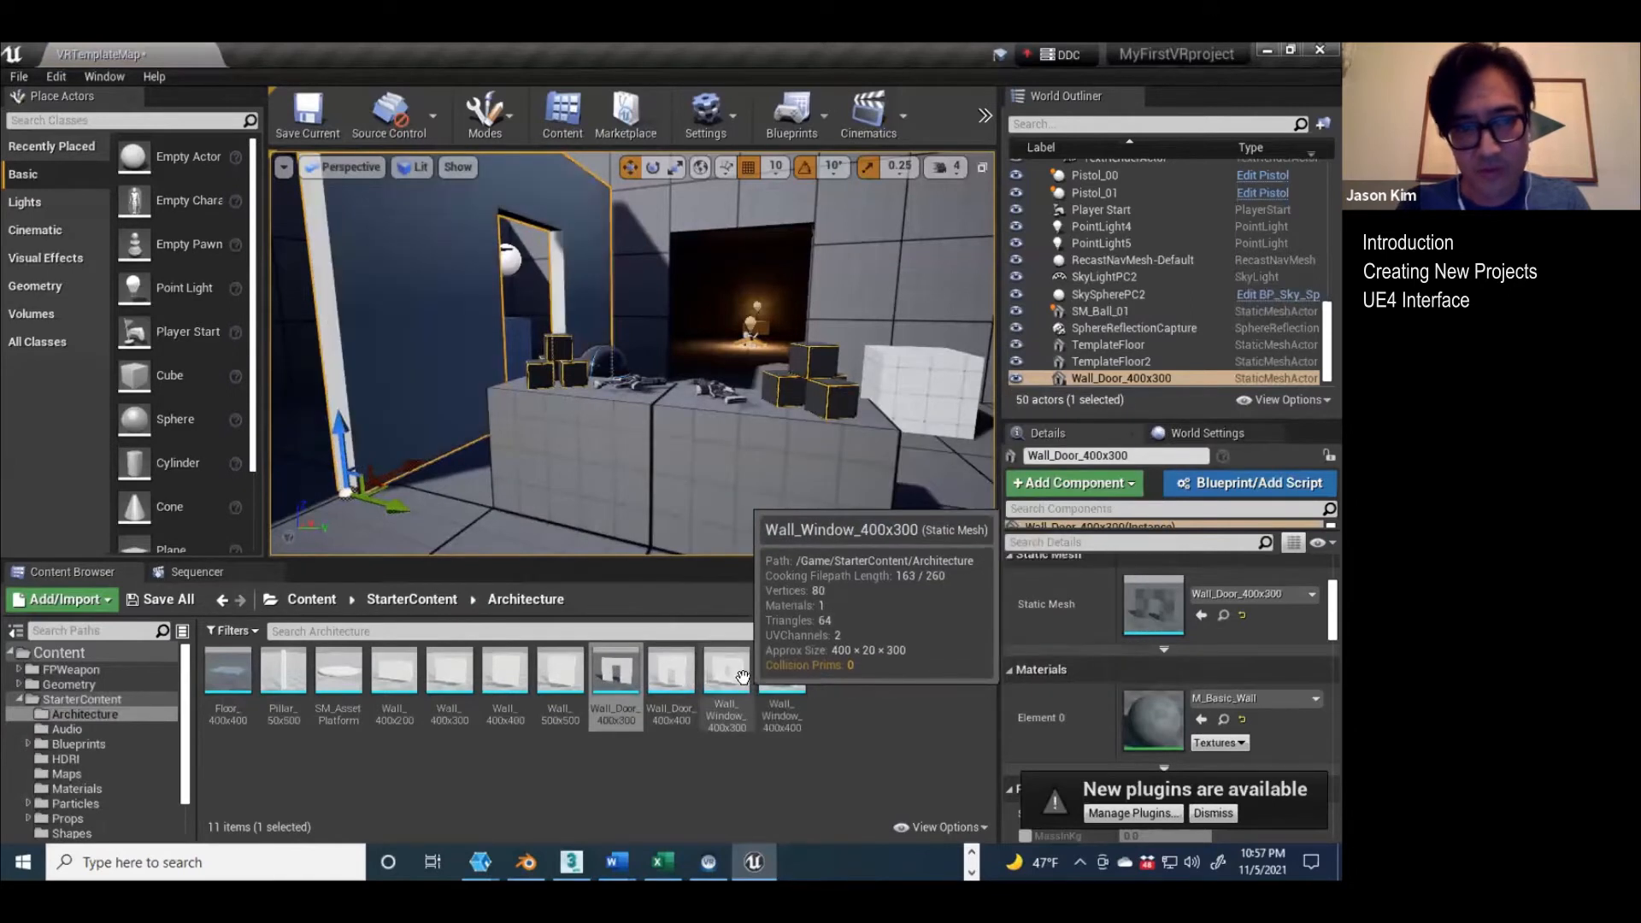
Step: Browse StarterContent's Blueprints and Maps folders, then apply M_CobbleStone_Smooth from its Materials folder to the door wall
{"action": "left_click", "coordinate": [73, 740]}
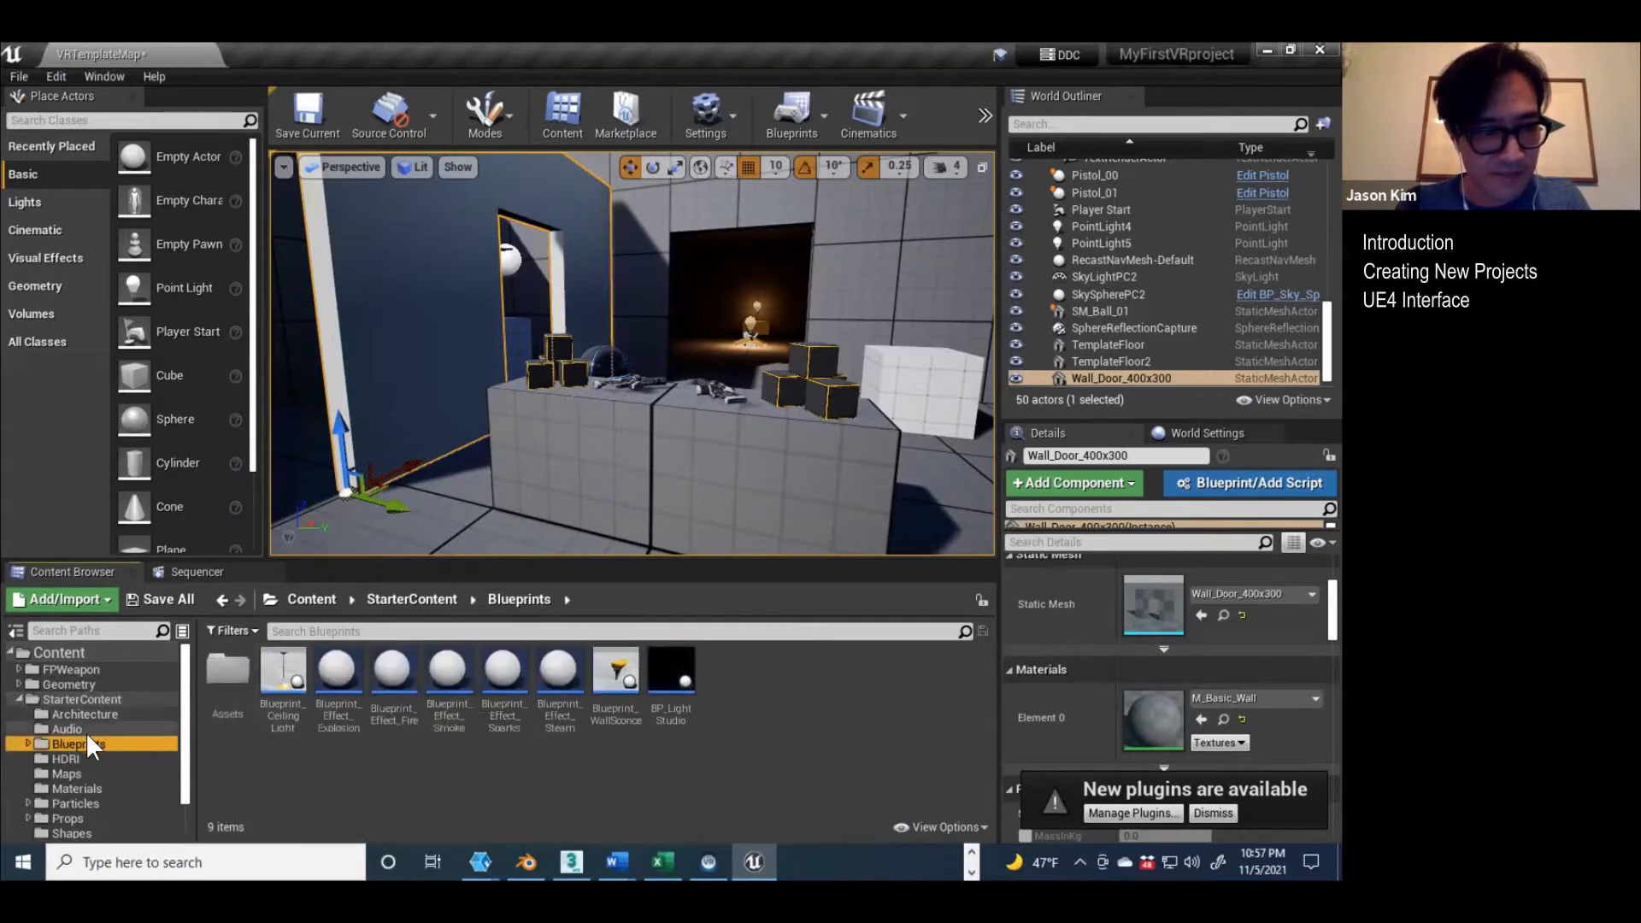
{"action": "scroll", "coordinate": [86, 731], "scroll_direction": "down", "scroll_amount": 1}
{"action": "left_click", "coordinate": [77, 741]}
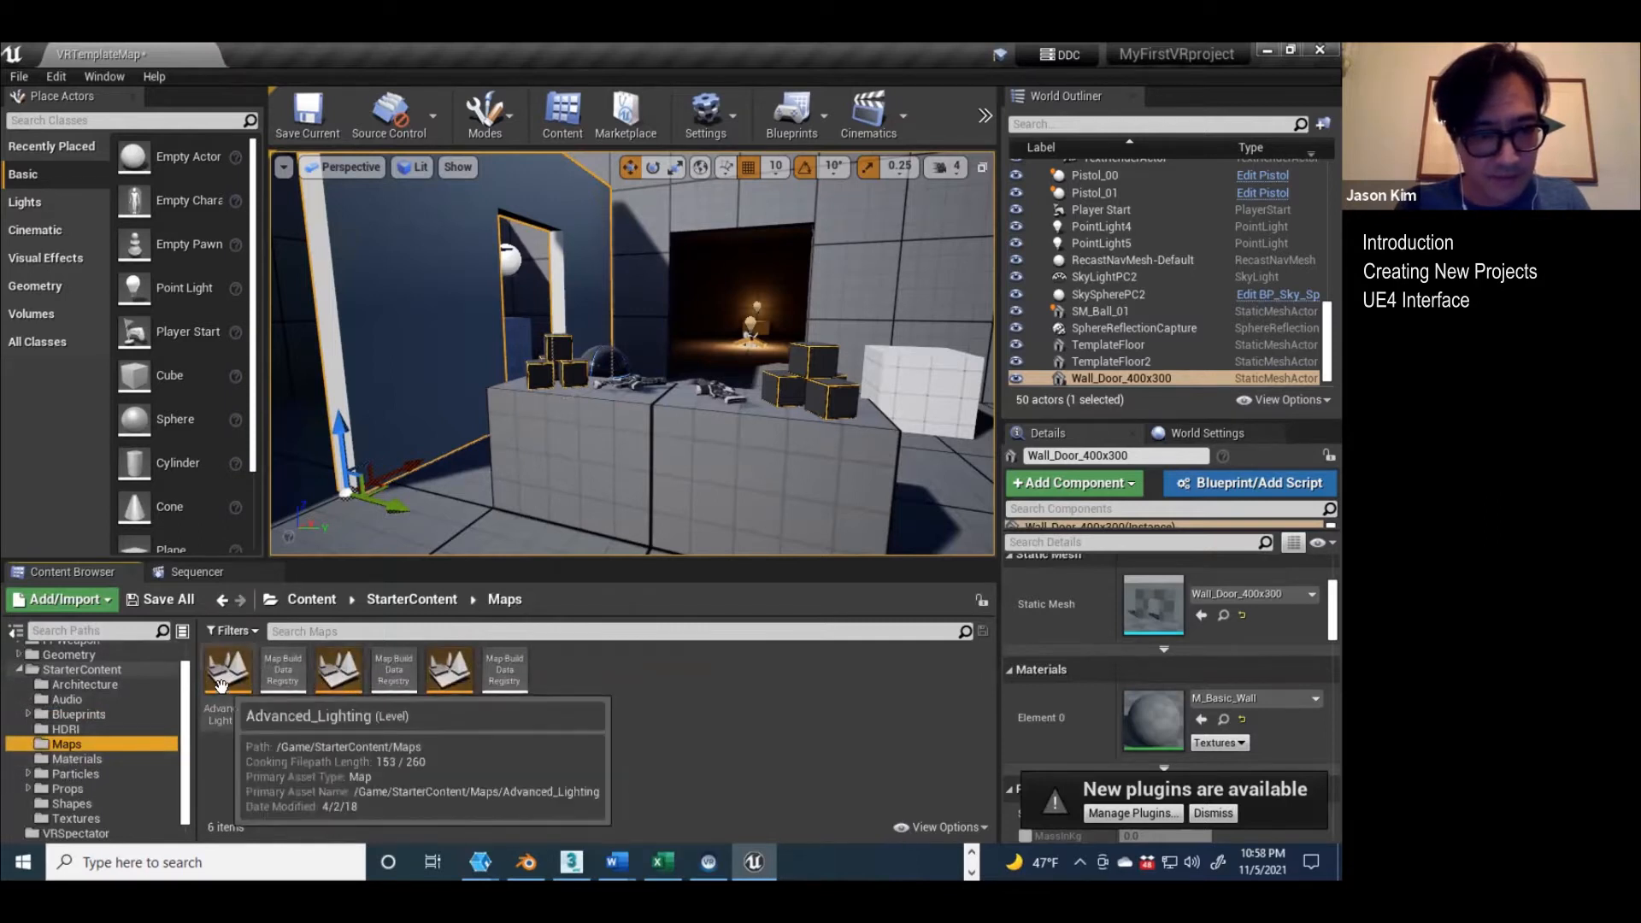
{"action": "left_click", "coordinate": [73, 757]}
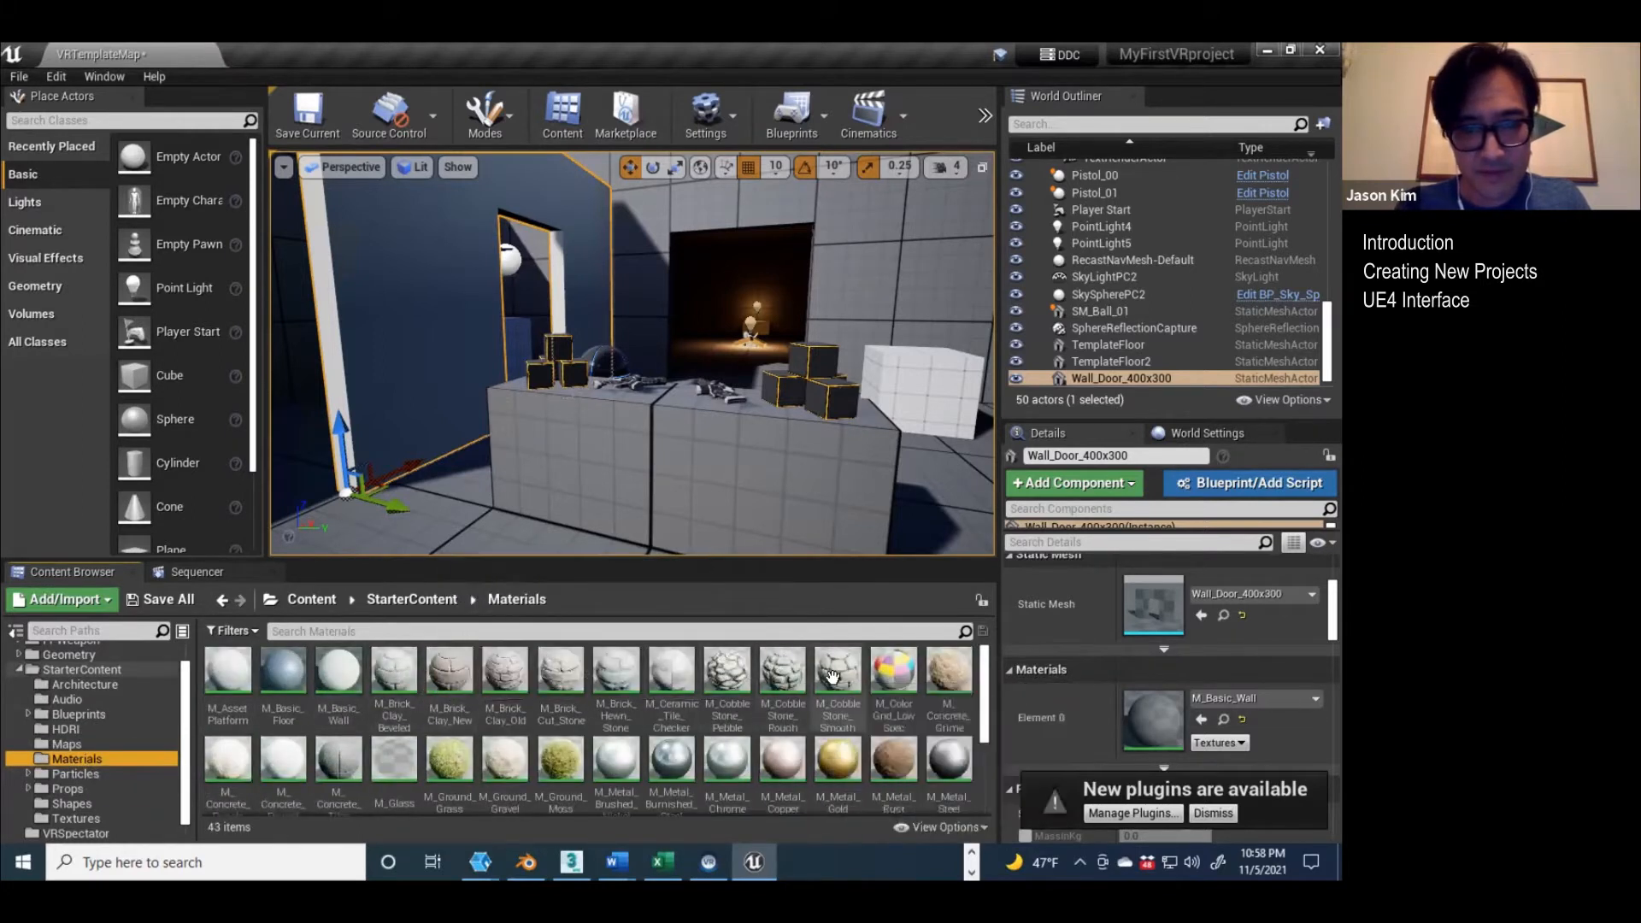
{"action": "left_click_drag", "start_coordinate": [836, 673], "coordinate": [428, 410]}
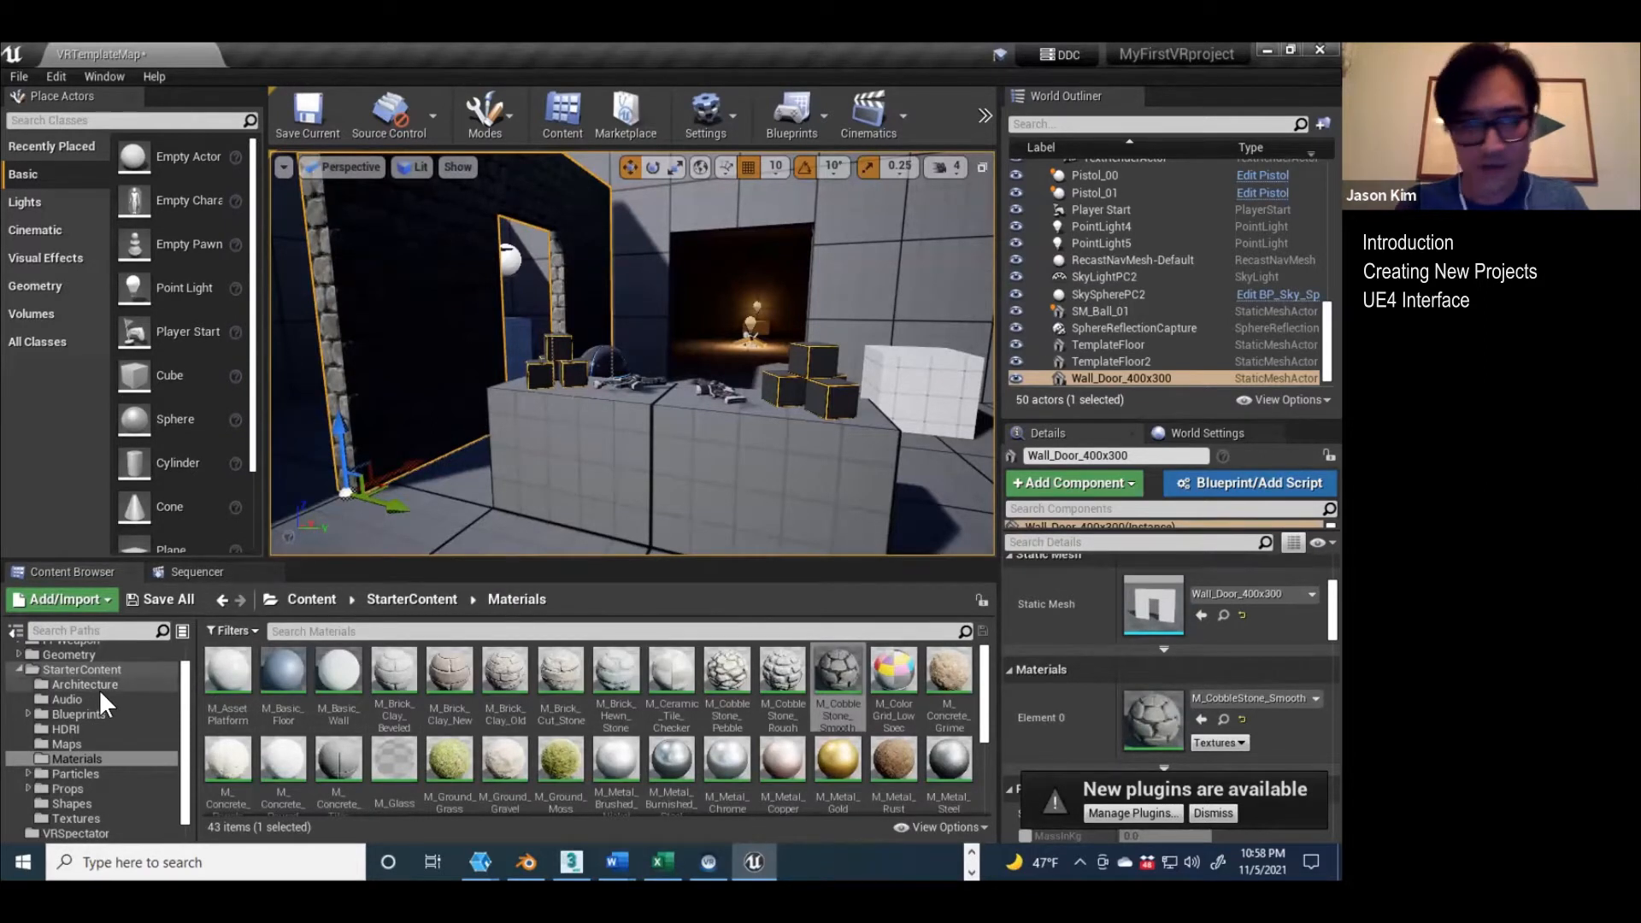
Step: Review the available content packs and add the Third Person Blueprint feature to the project
{"action": "left_click", "coordinate": [68, 599]}
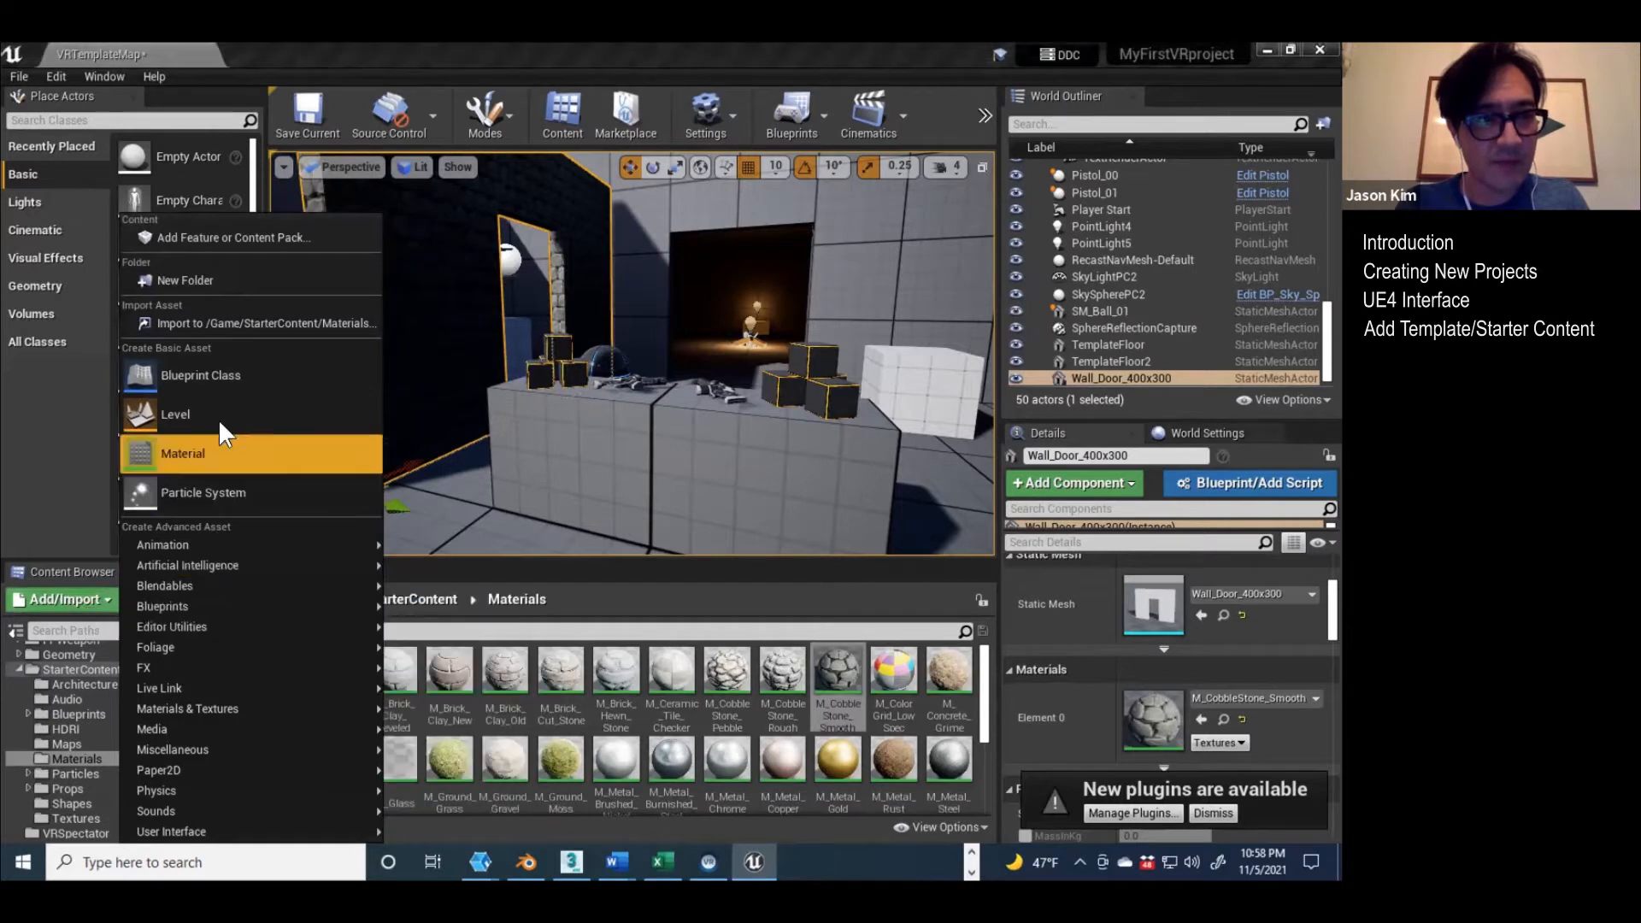
{"action": "left_click", "coordinate": [230, 238]}
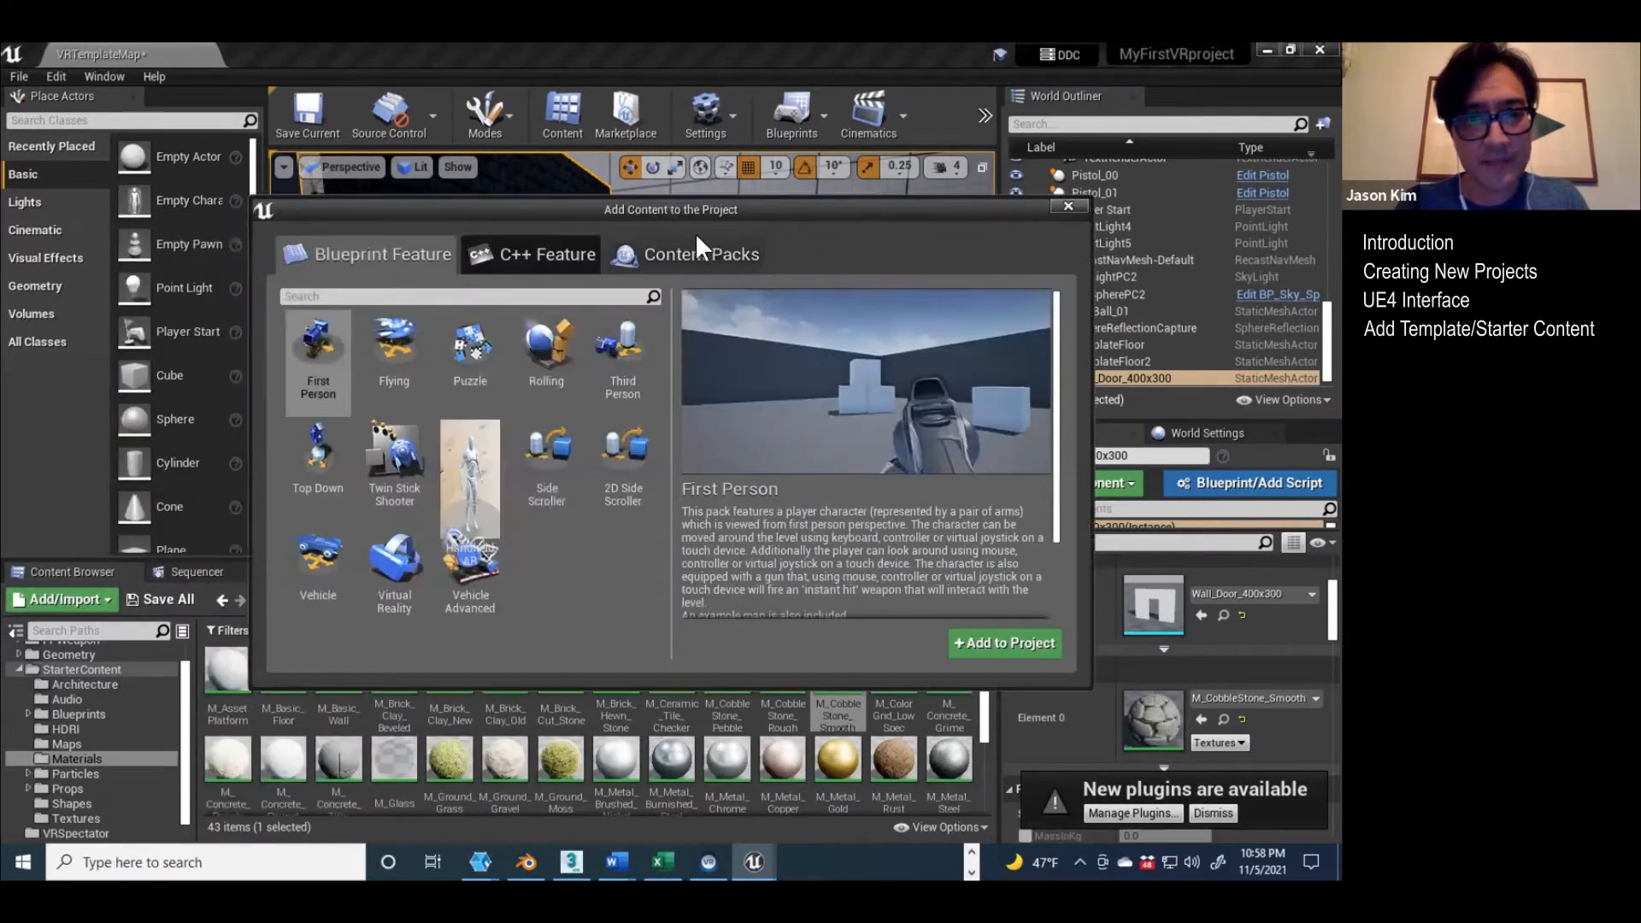
{"action": "left_click", "coordinate": [702, 256]}
{"action": "left_click", "coordinate": [374, 349]}
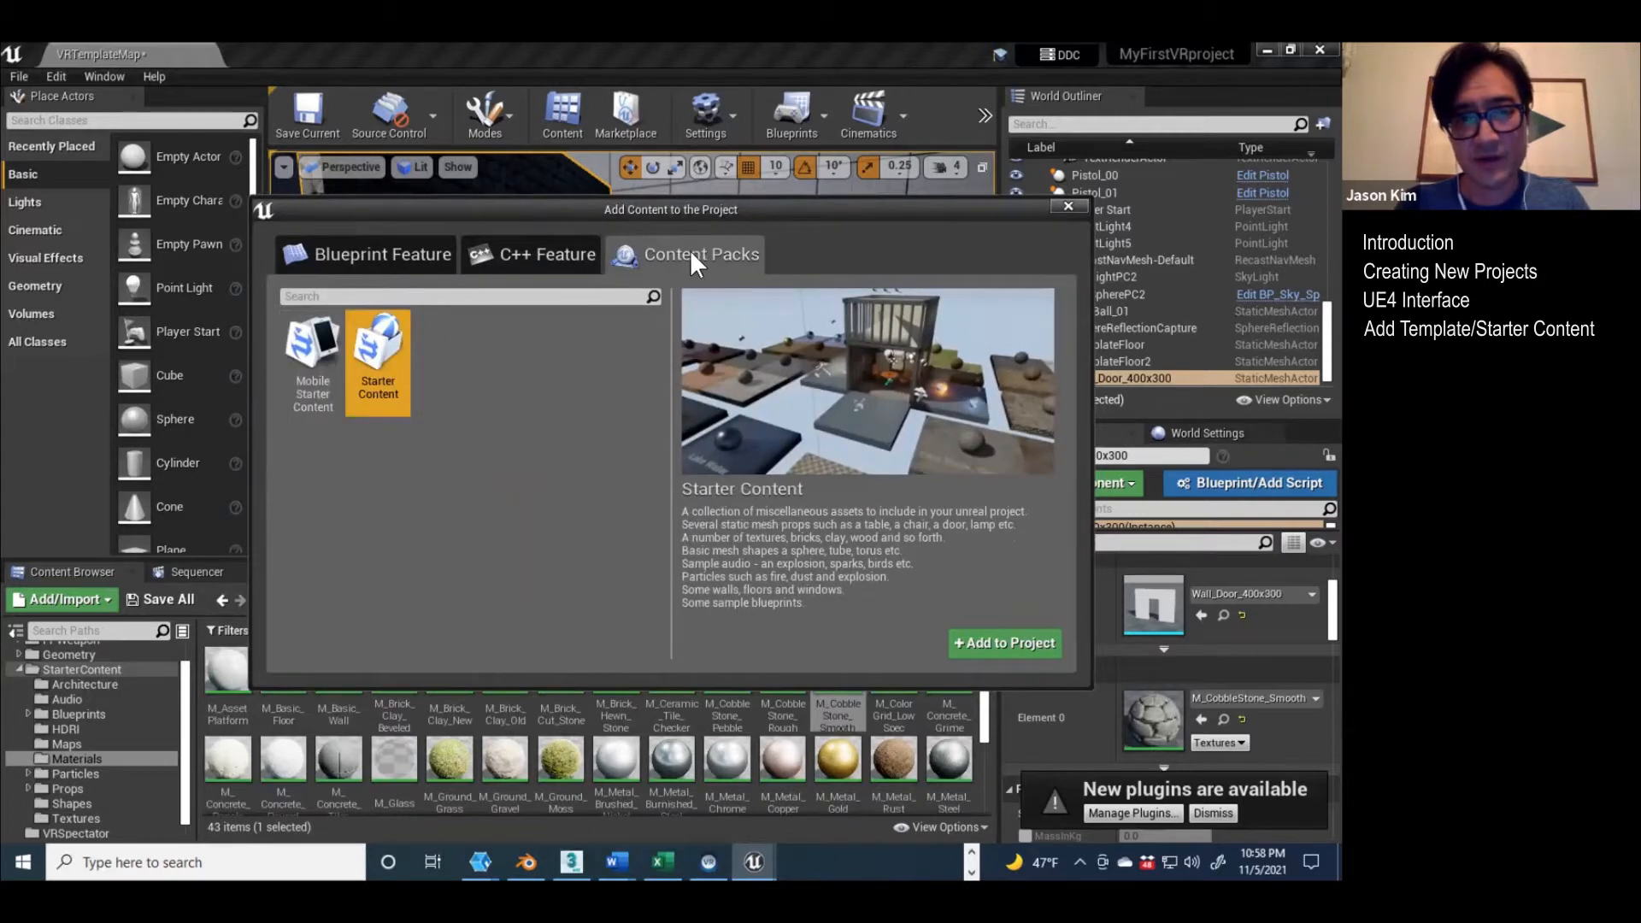
{"action": "left_click", "coordinate": [395, 257]}
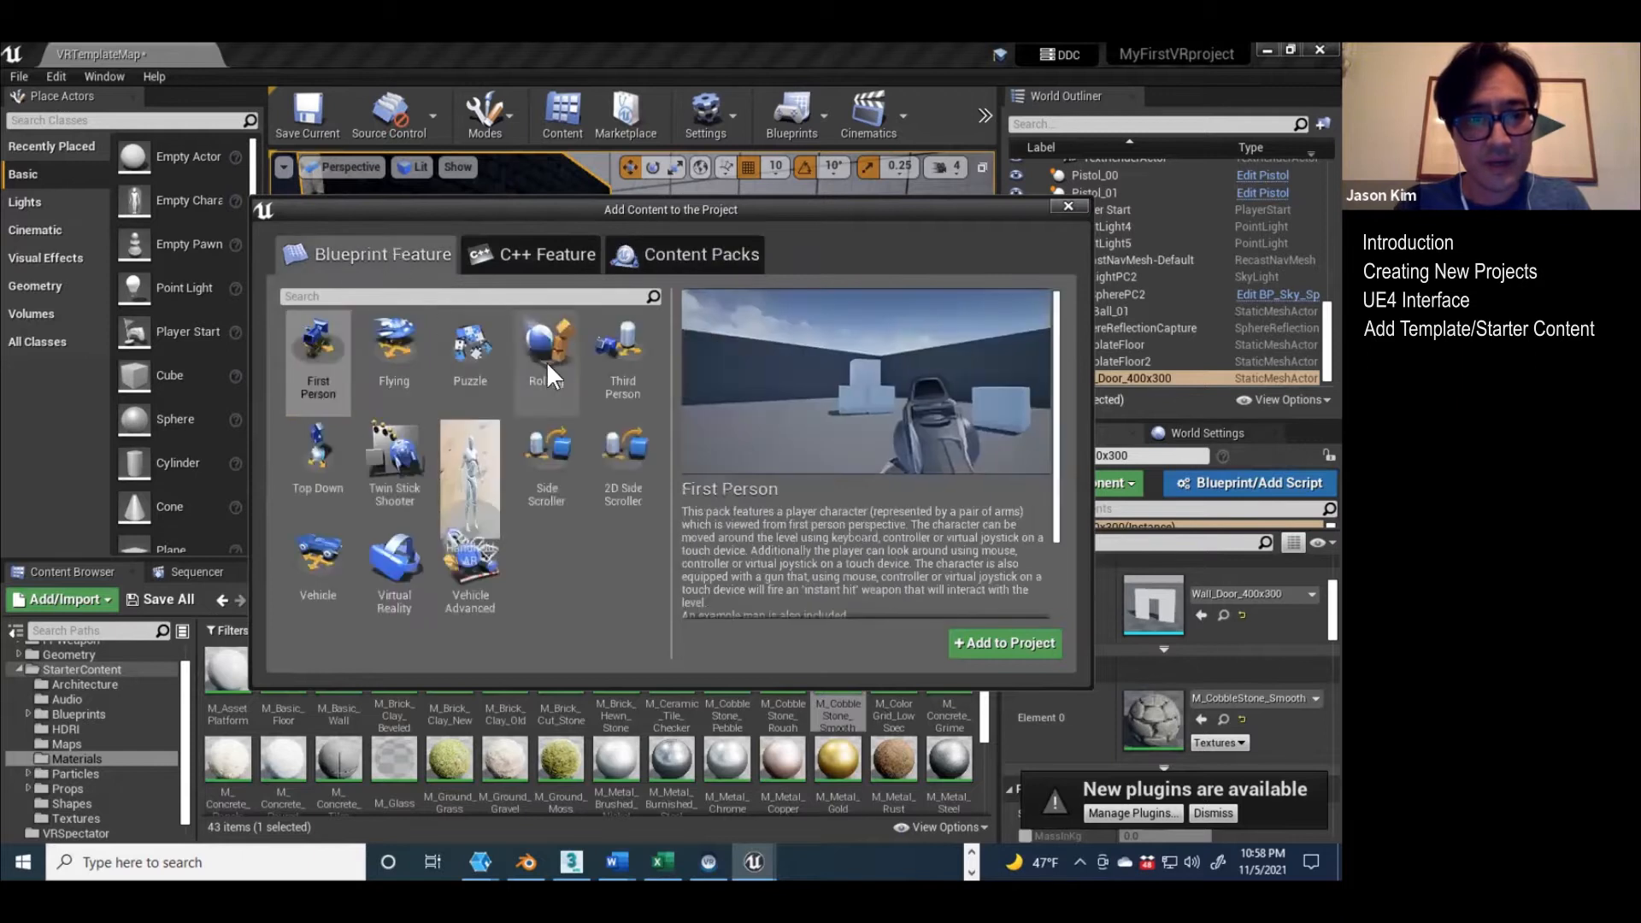
{"action": "left_click", "coordinate": [401, 465]}
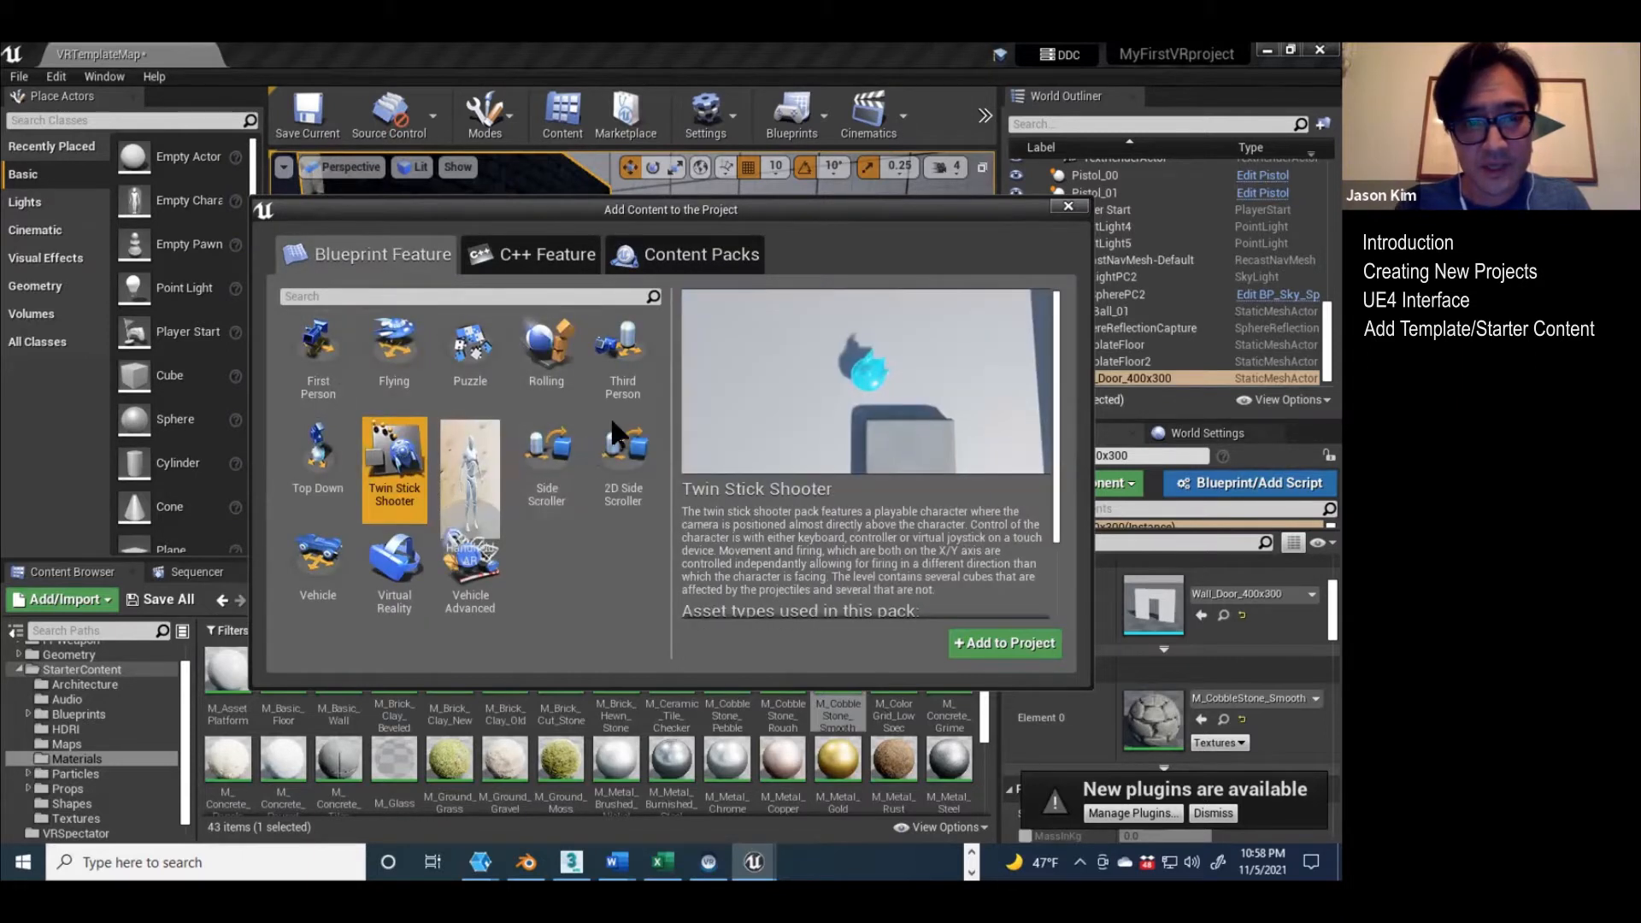
{"action": "left_click", "coordinate": [626, 340]}
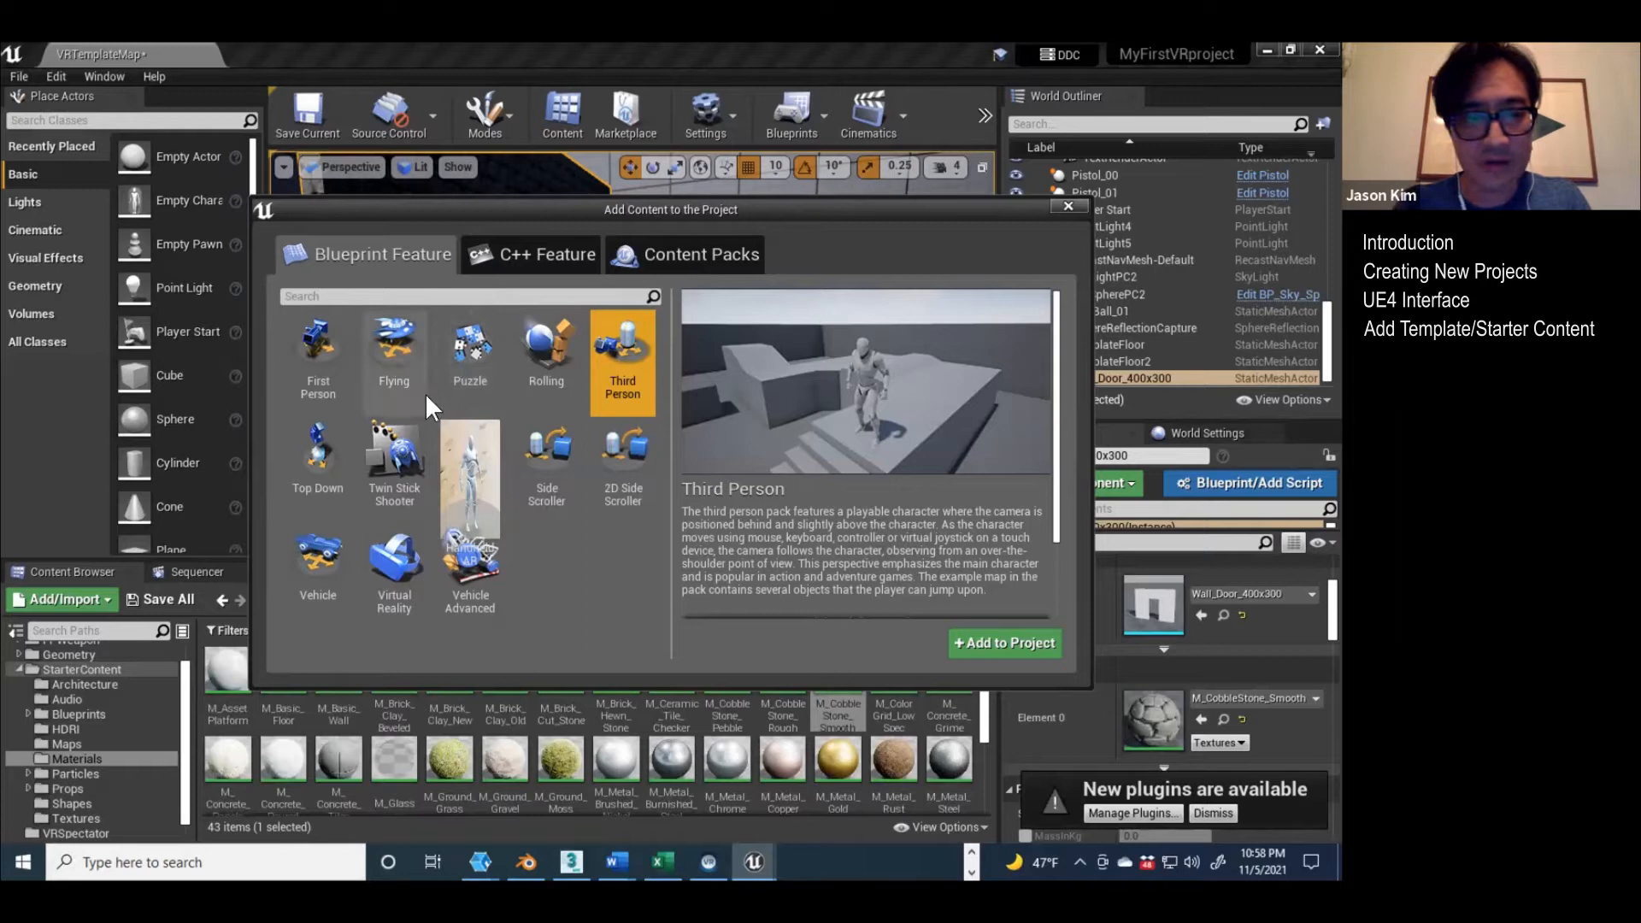
{"action": "left_click", "coordinate": [1039, 641]}
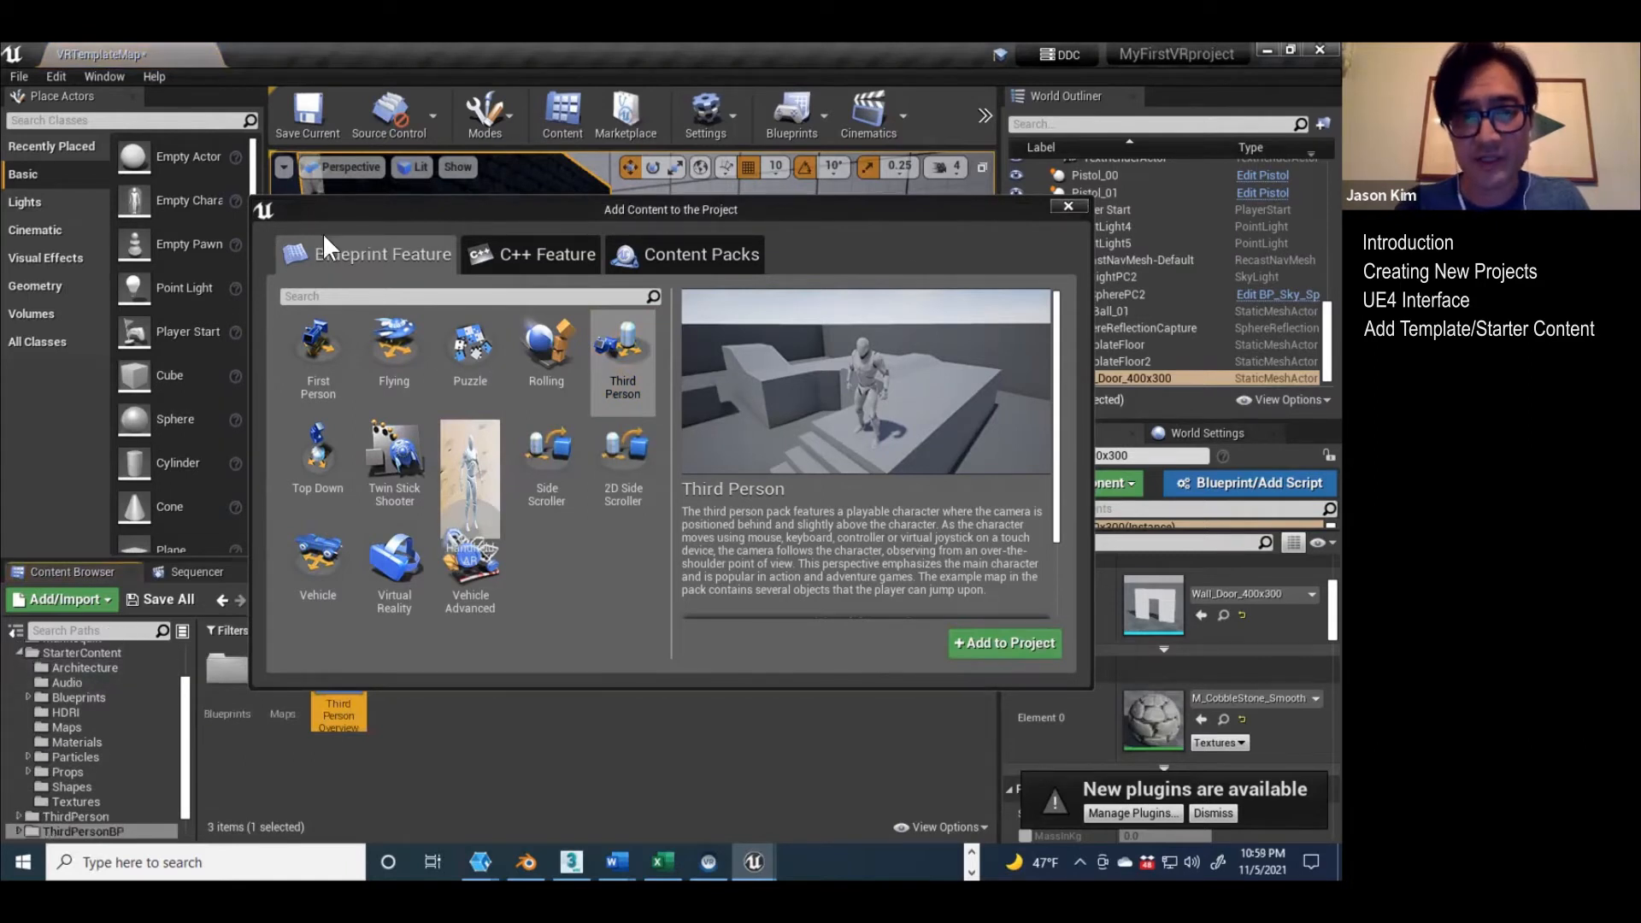
{"action": "left_click", "coordinate": [1066, 209]}
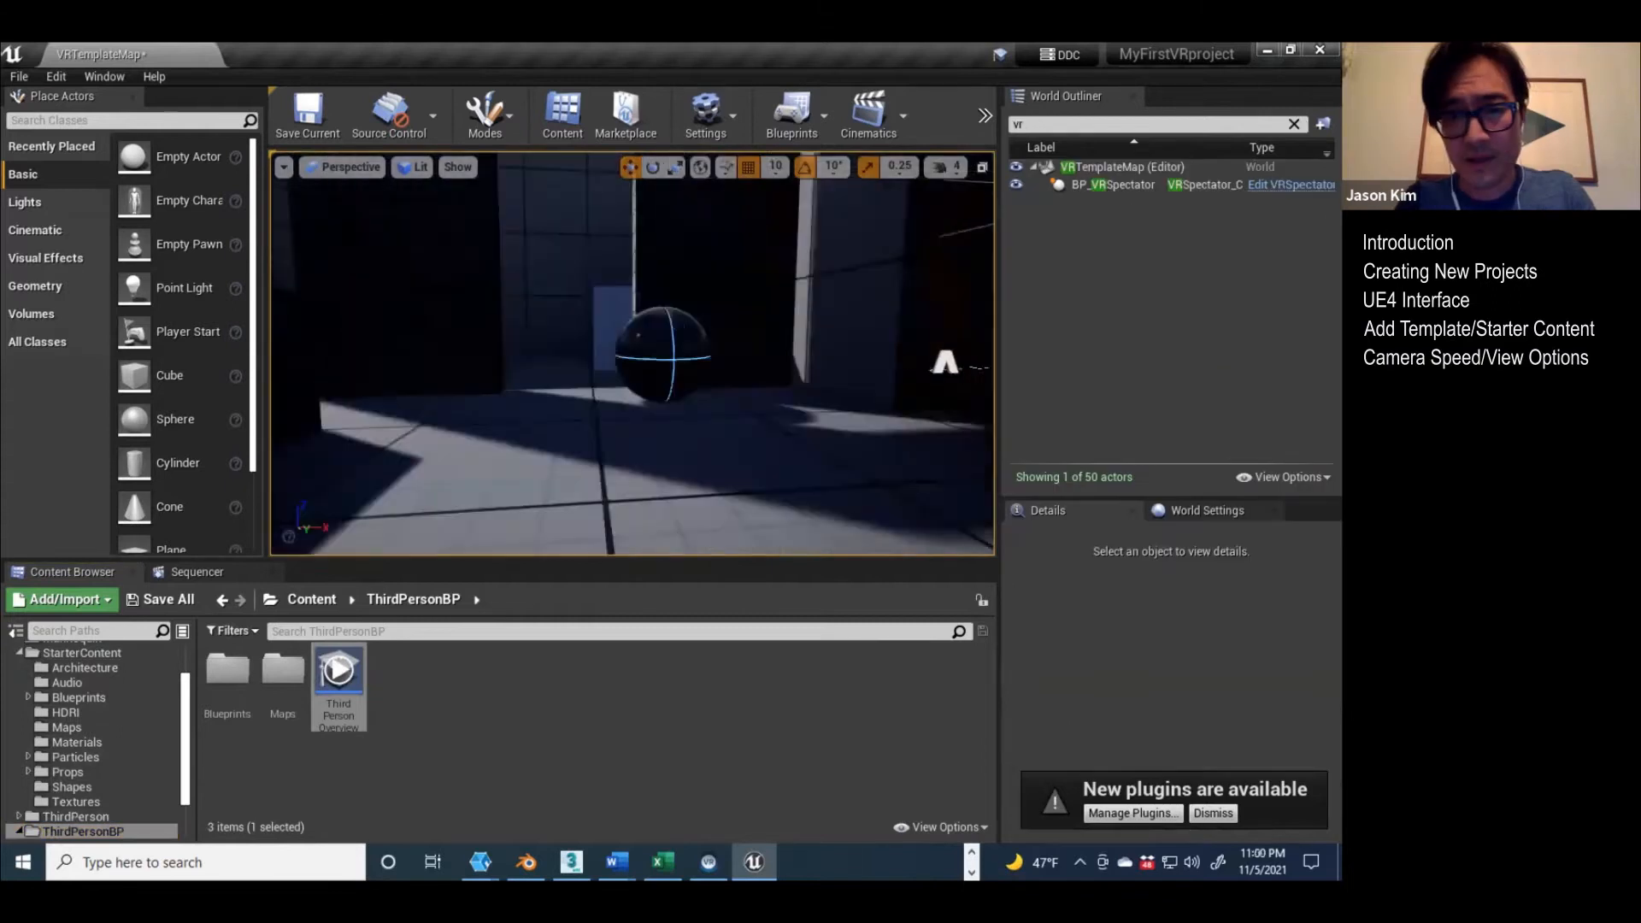
Step: Lower the viewport camera speed to 2 and fly toward the table blocks to test it
{"action": "right_click_drag", "start_coordinate": [632, 353], "coordinate": [1319, 366]}
{"action": "right_click_drag", "start_coordinate": [524, 356], "coordinate": [568, 432]}
{"action": "right_click_drag", "start_coordinate": [745, 523], "coordinate": [745, 444]}
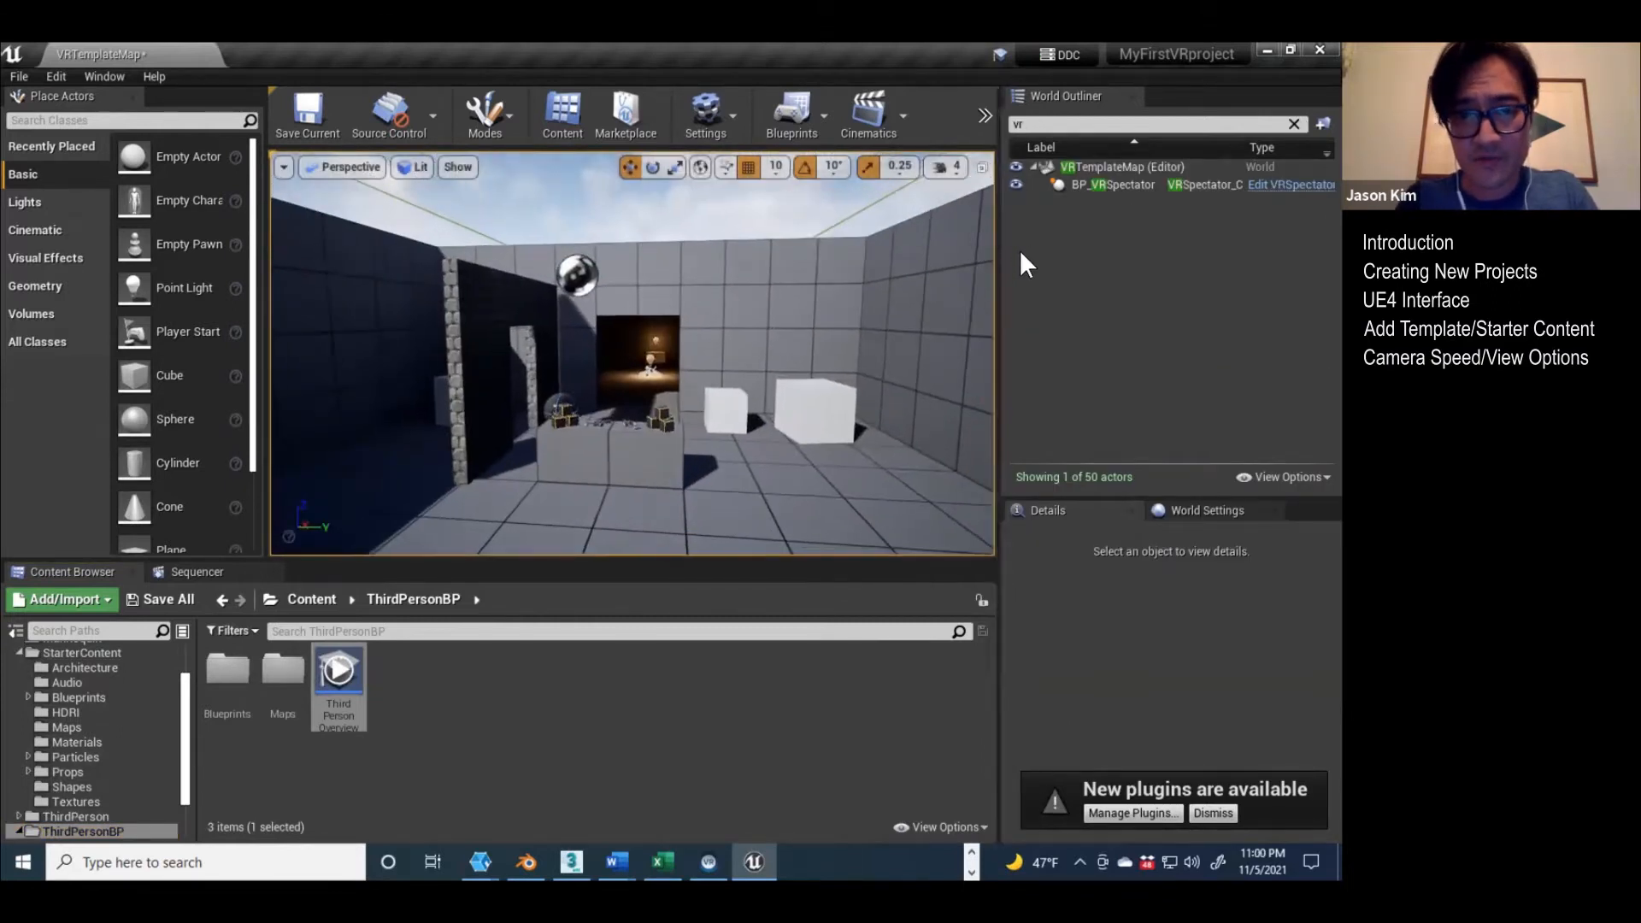
{"action": "left_click", "coordinate": [947, 166]}
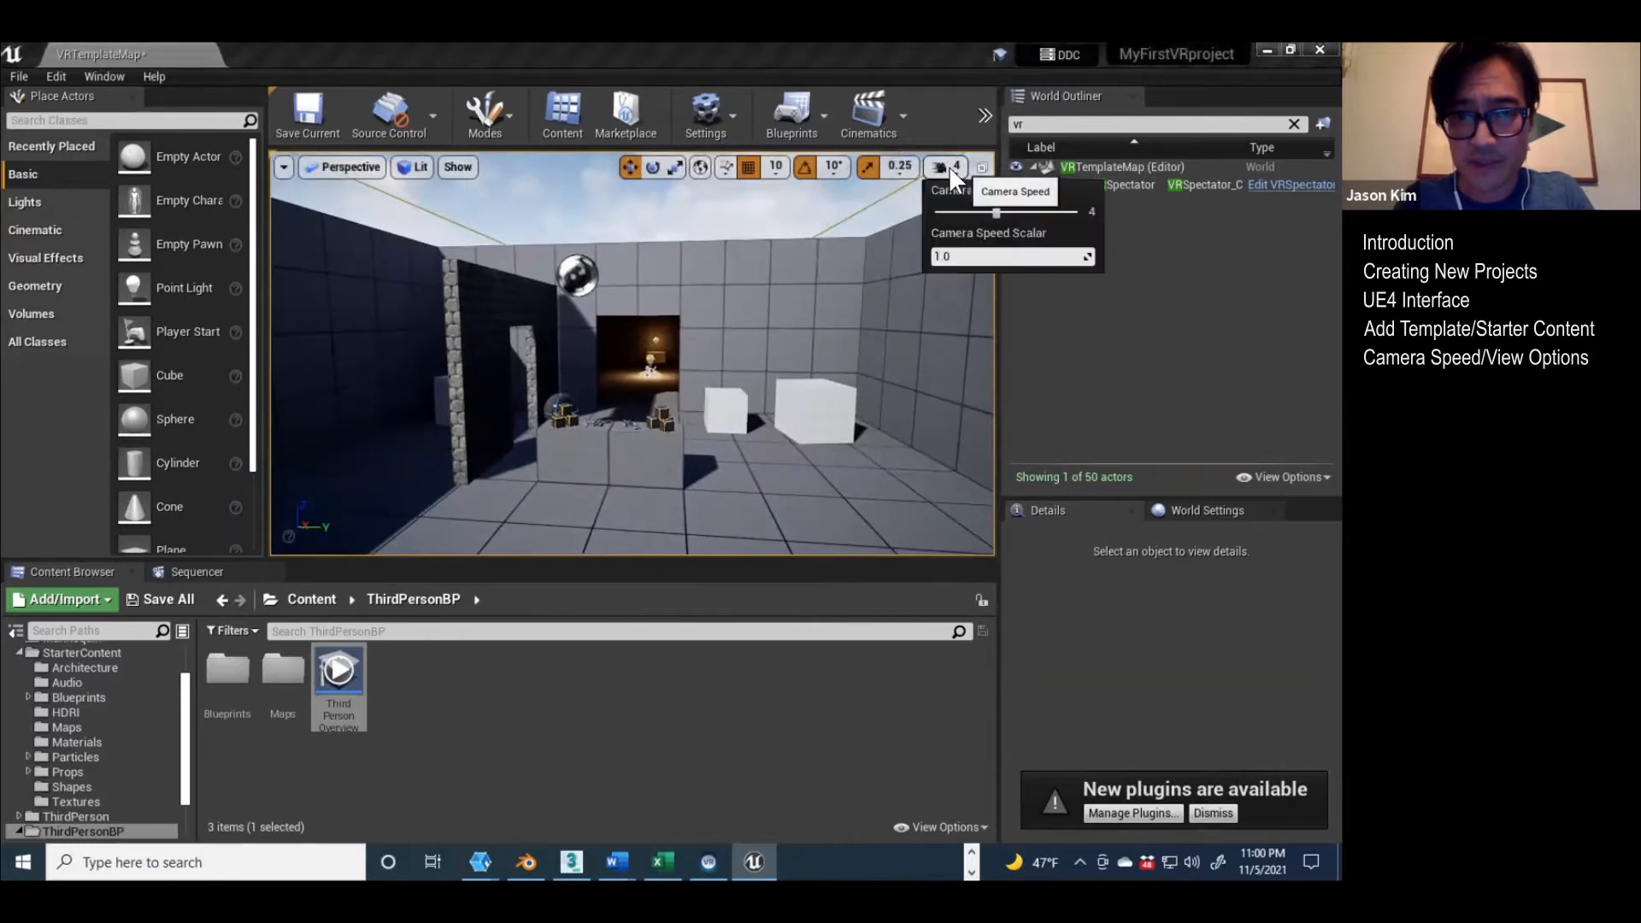
{"action": "left_click_drag", "start_coordinate": [982, 210], "coordinate": [976, 210]}
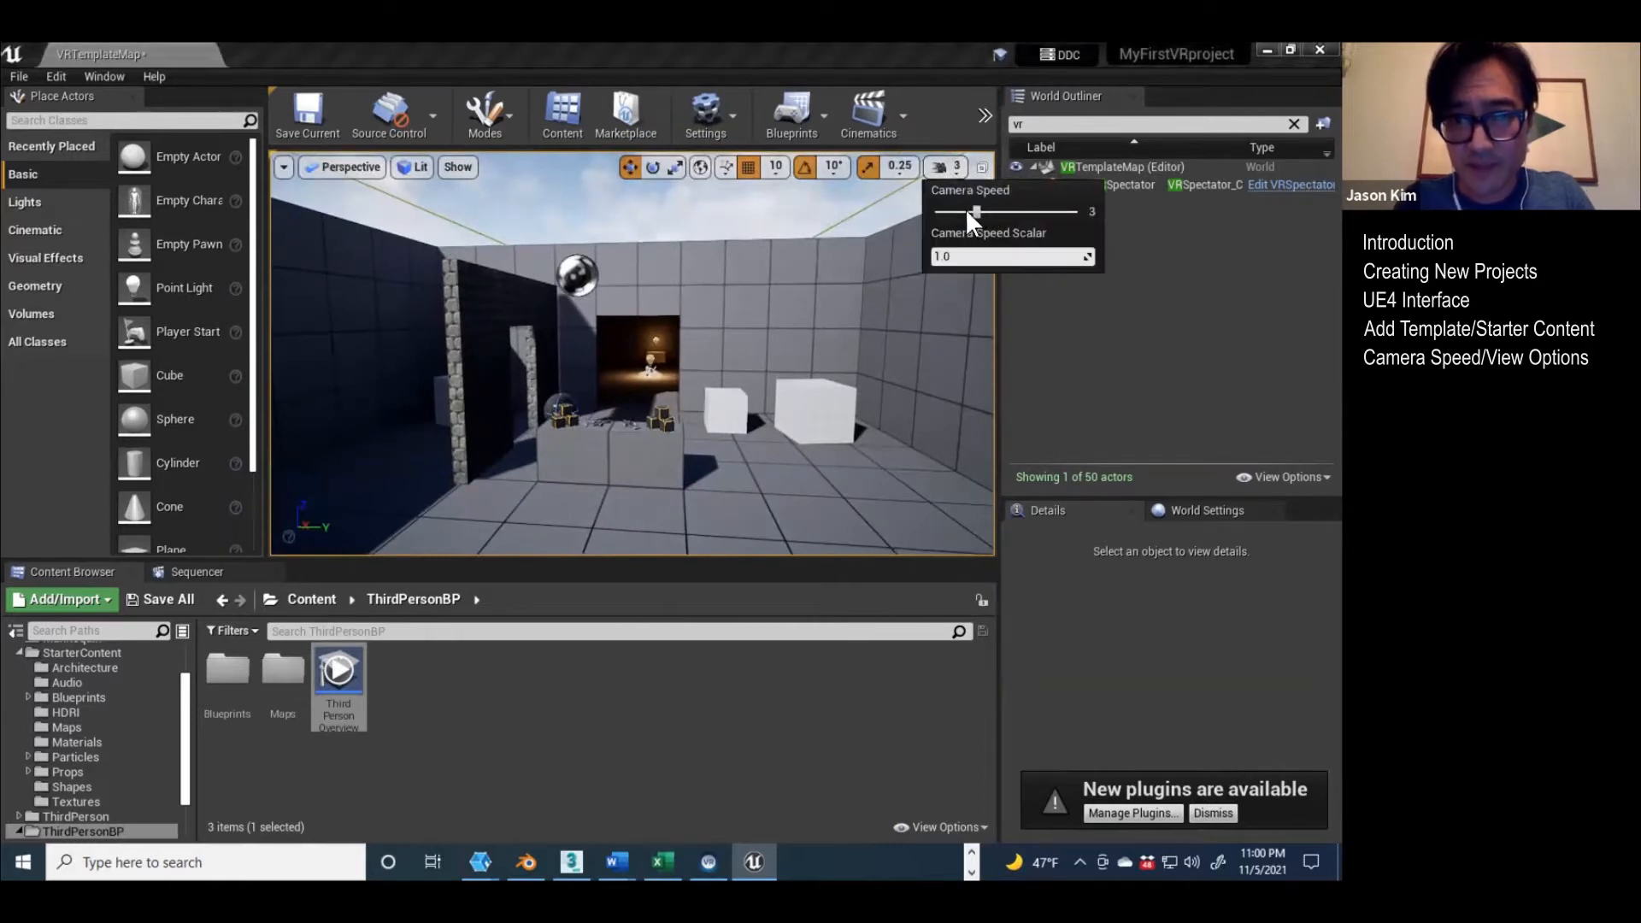
{"action": "right_click_drag", "start_coordinate": [761, 318], "coordinate": [706, 379]}
{"action": "key", "text": "w"}
{"action": "key", "text": "w"}
{"action": "key", "text": "w"}
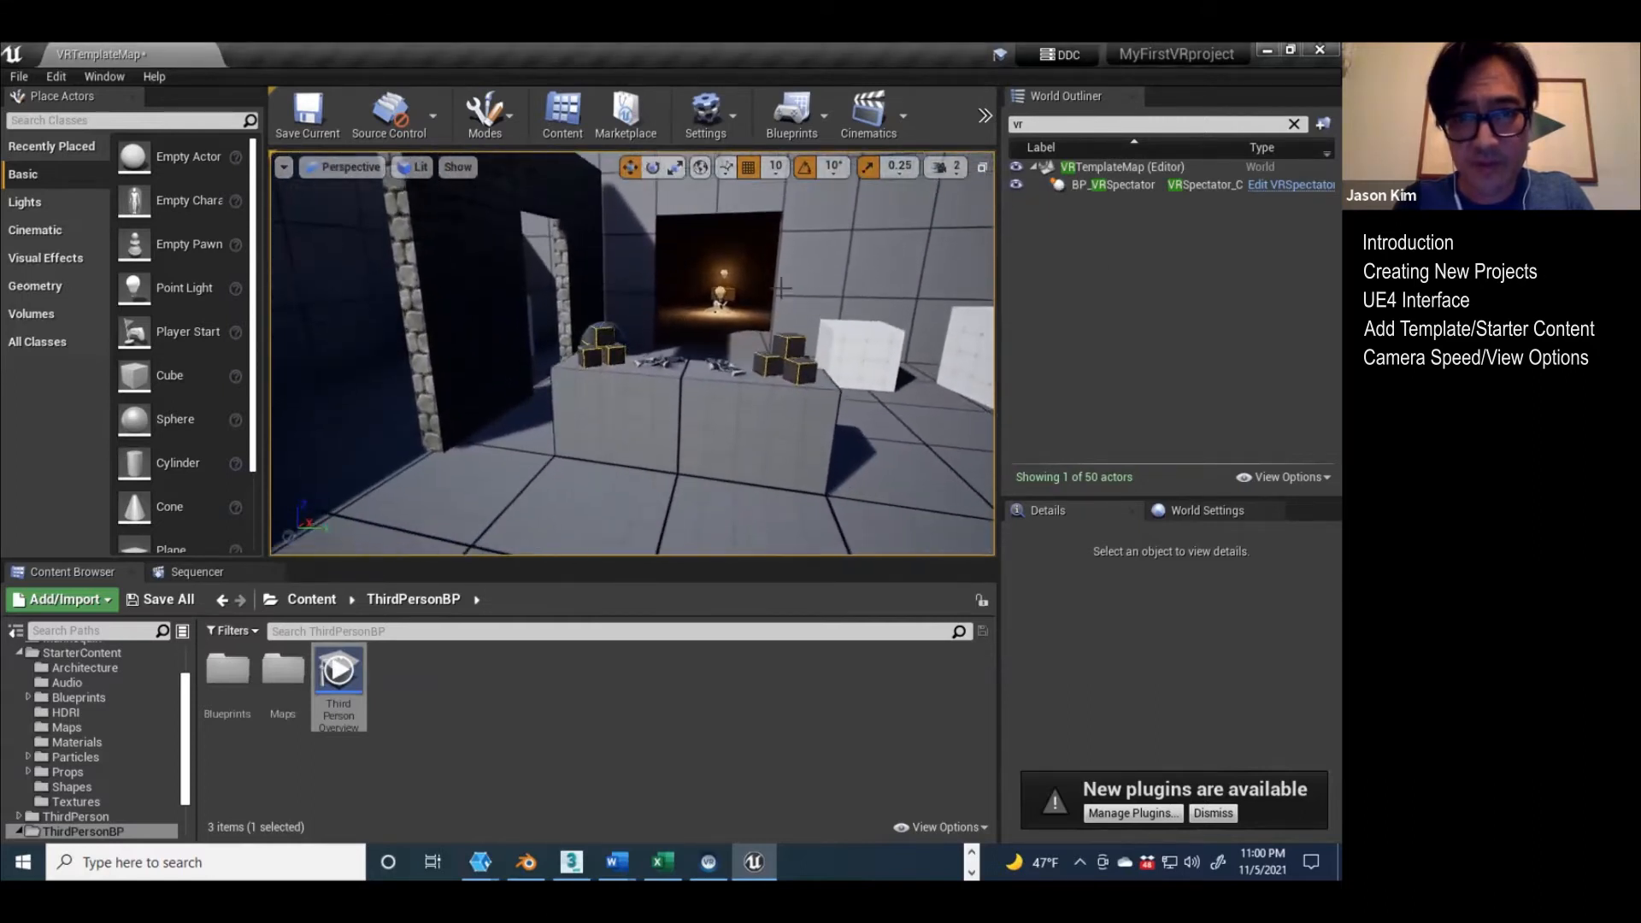
Step: Slightly reduce the Content Browser's thumbnail scale and shrink its panel to give the viewport more height
{"action": "left_click", "coordinate": [985, 120]}
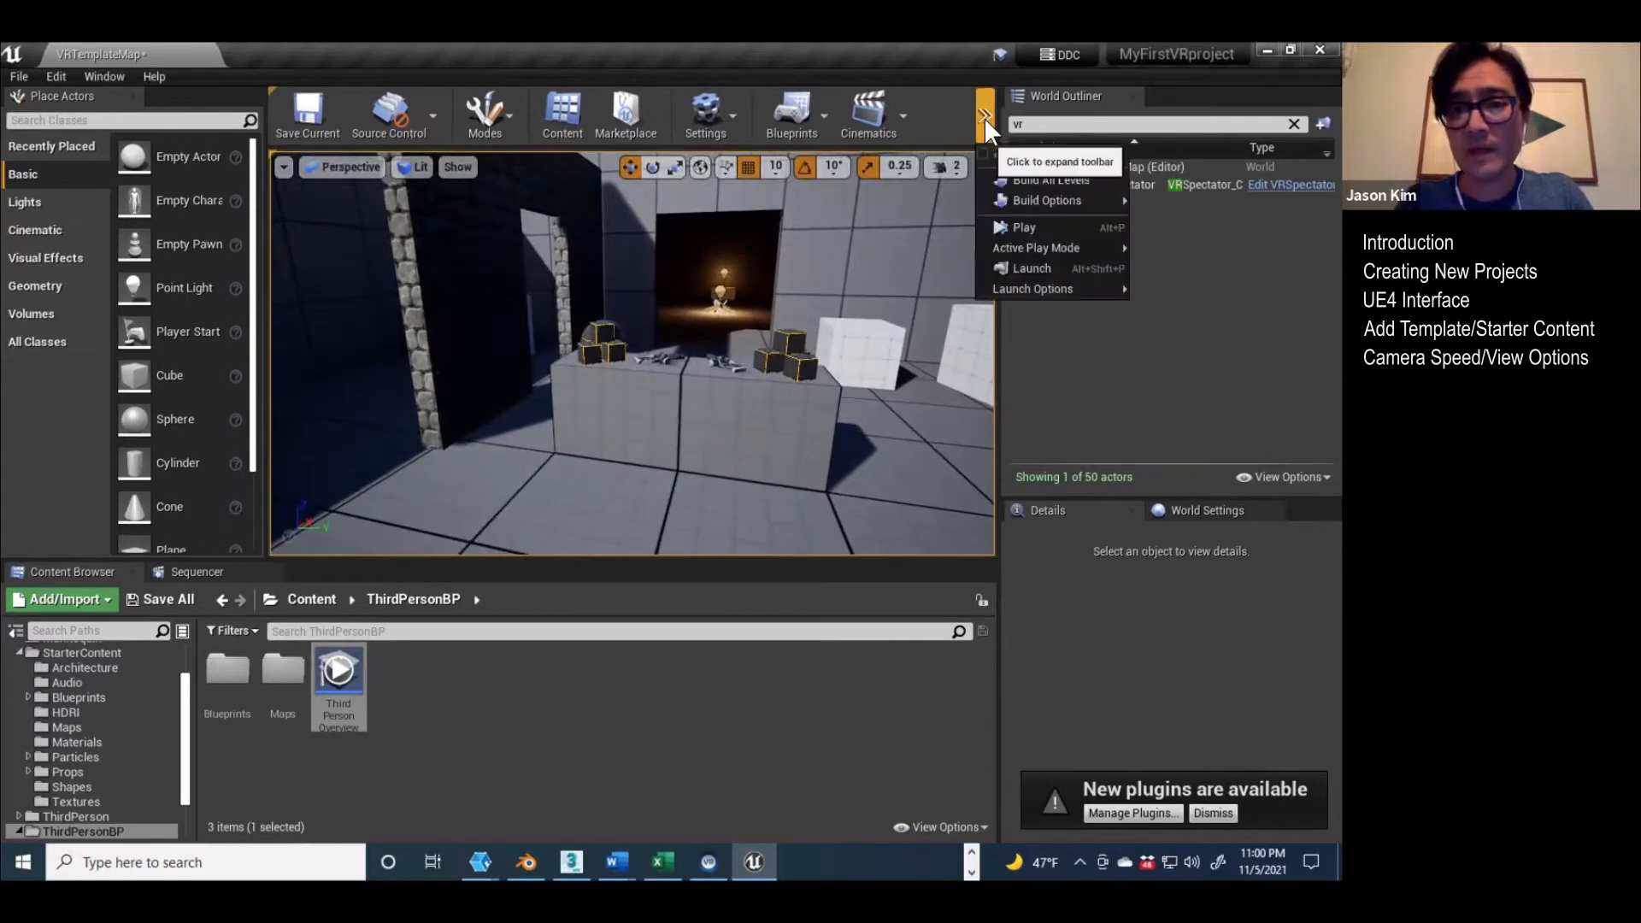
{"action": "left_click", "coordinate": [984, 118]}
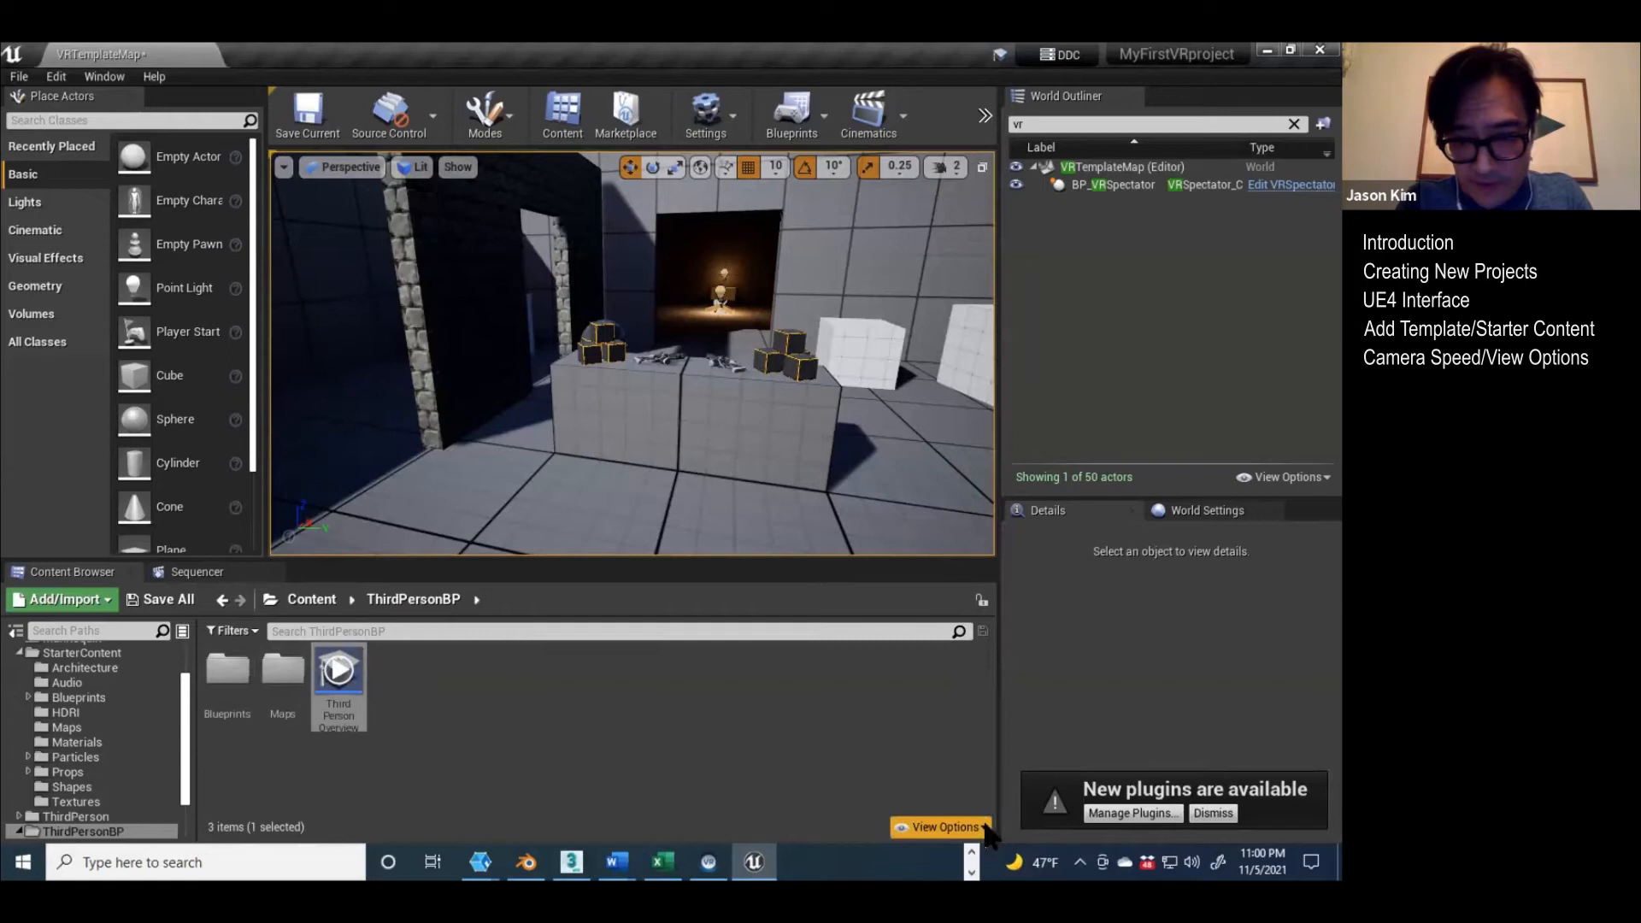
{"action": "left_click", "coordinate": [940, 826]}
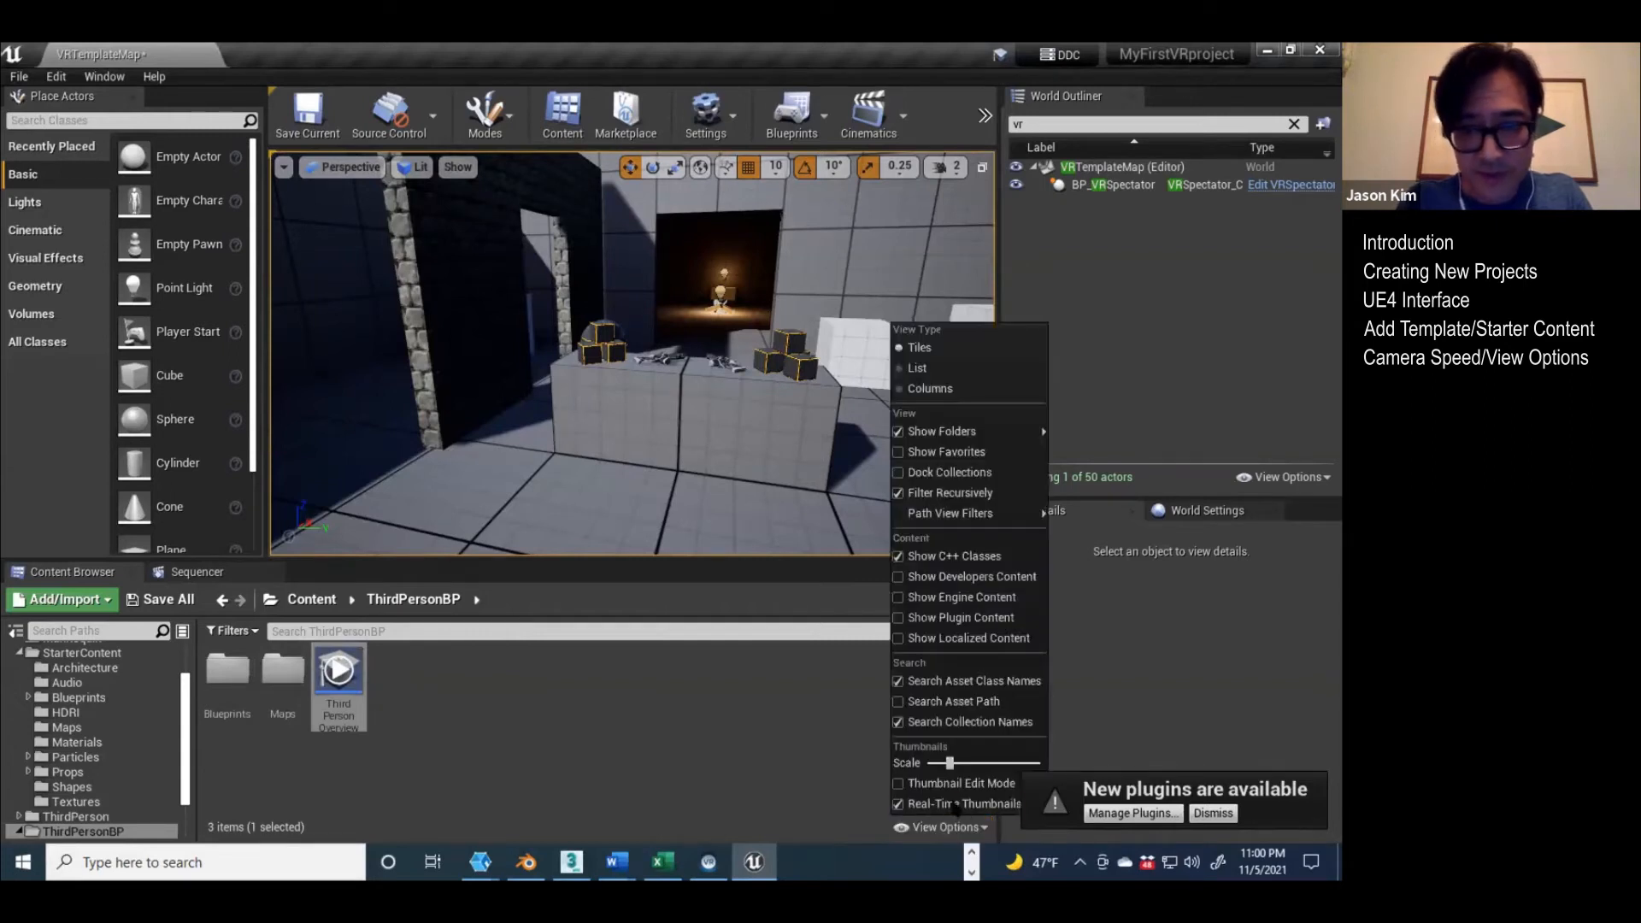
{"action": "mouse_move", "coordinate": [949, 762]}
{"action": "left_mouse_down"}
{"action": "mouse_move", "coordinate": [970, 761]}
{"action": "mouse_move", "coordinate": [946, 763]}
{"action": "left_mouse_up"}
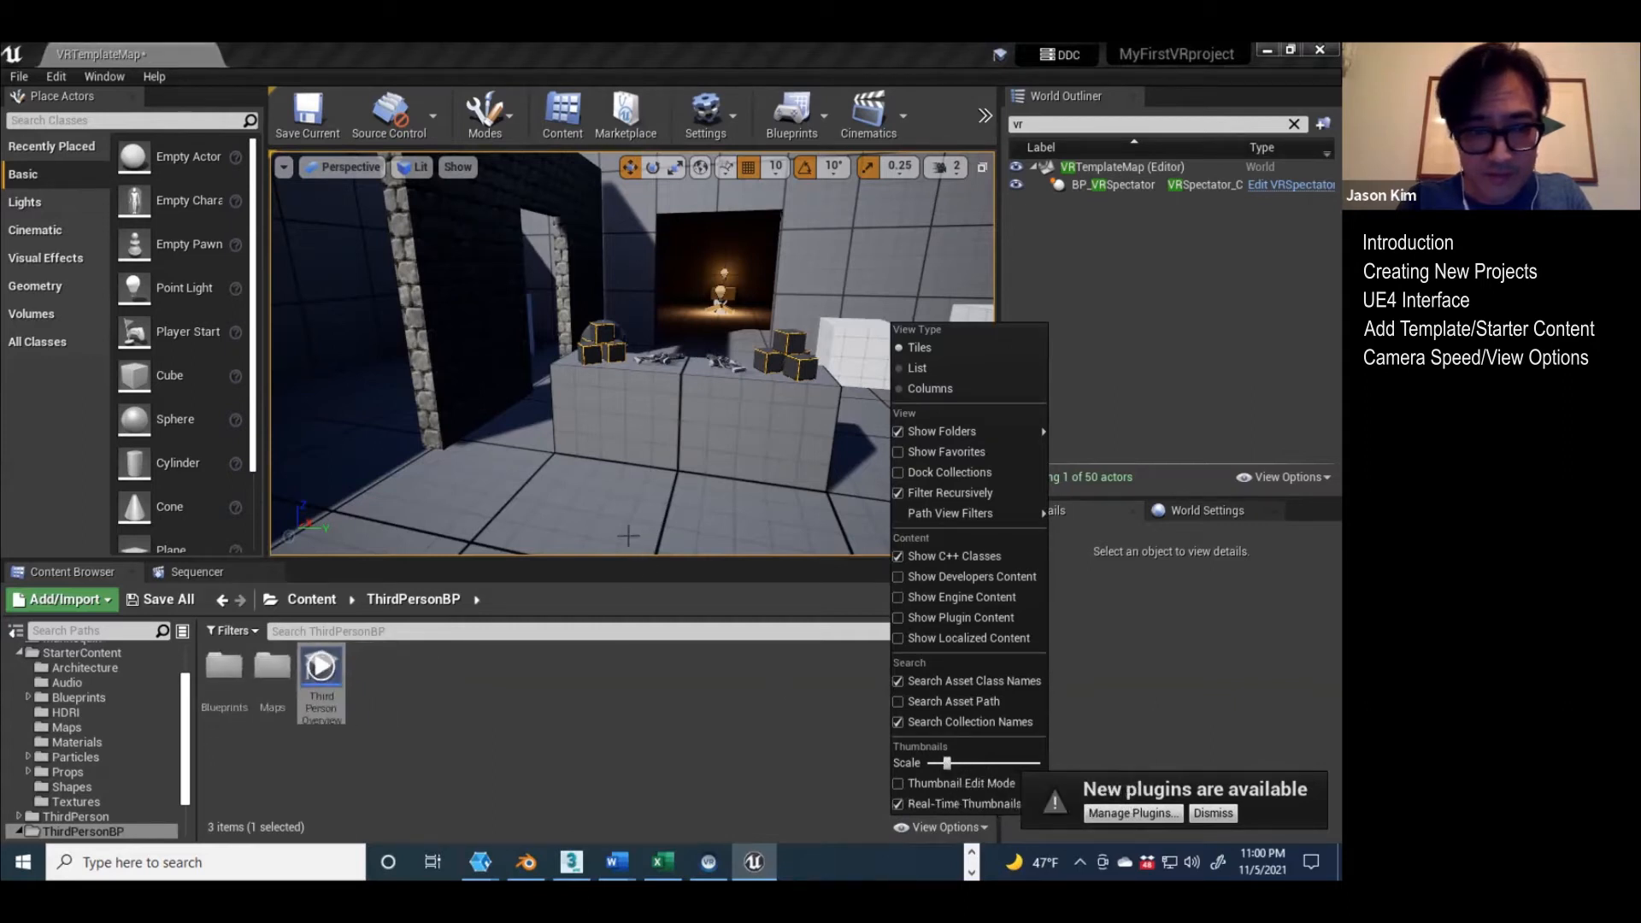
{"action": "left_click_drag", "start_coordinate": [623, 559], "coordinate": [622, 641]}
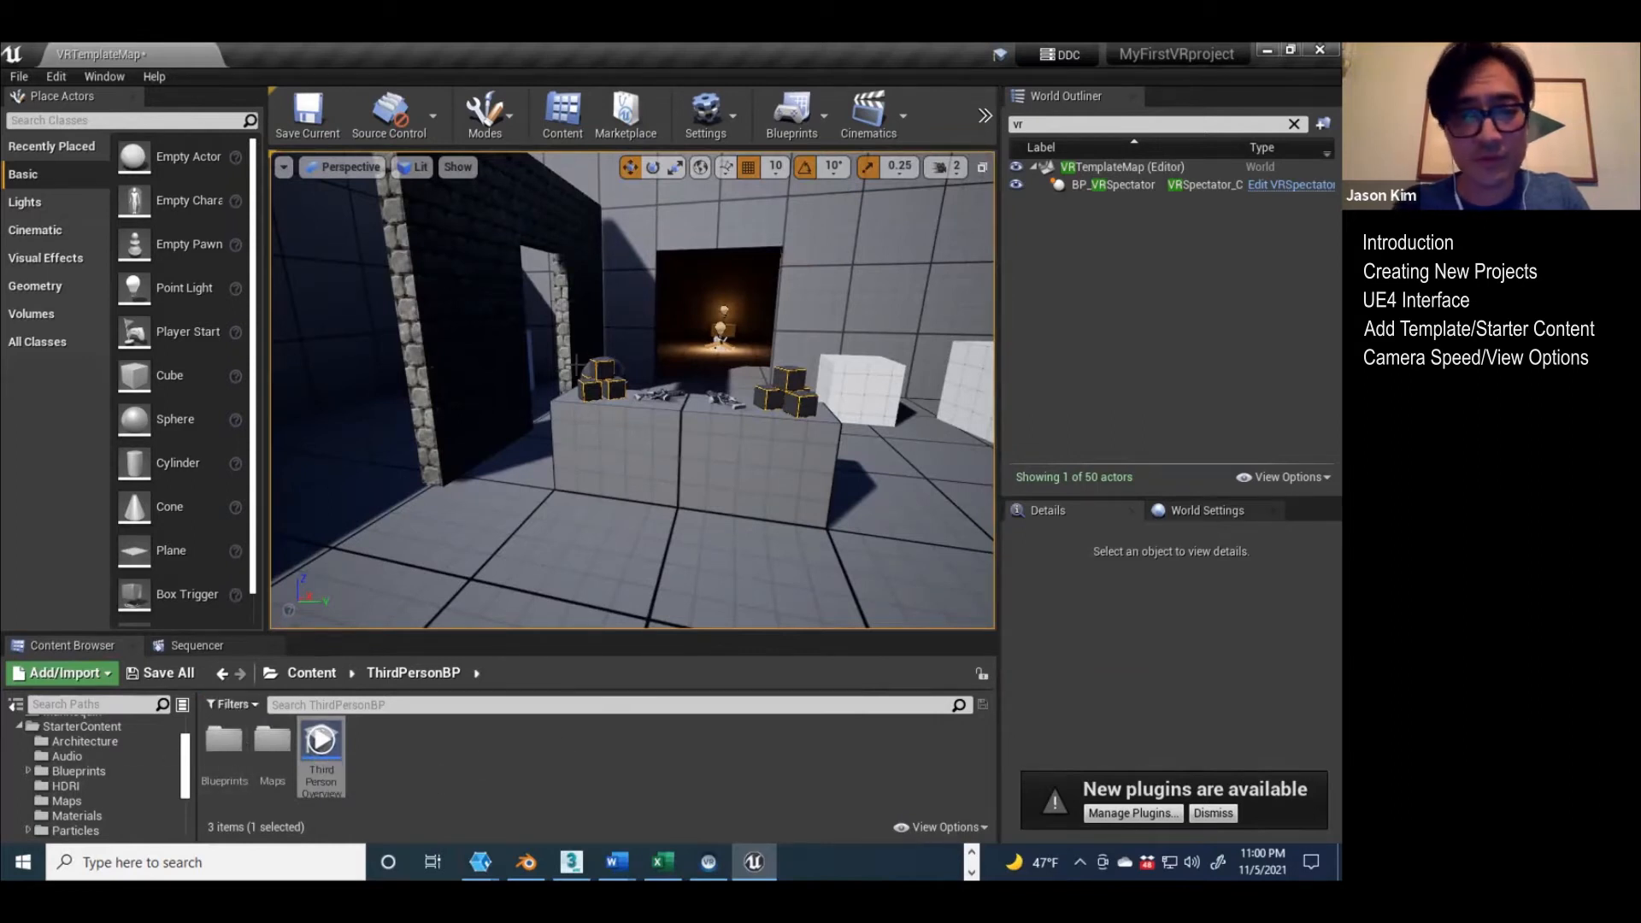
Step: Inspect the room and table blocks in the Unlit view mode and return the viewport to Lit
{"action": "right_click_drag", "start_coordinate": [602, 369], "coordinate": [907, 288]}
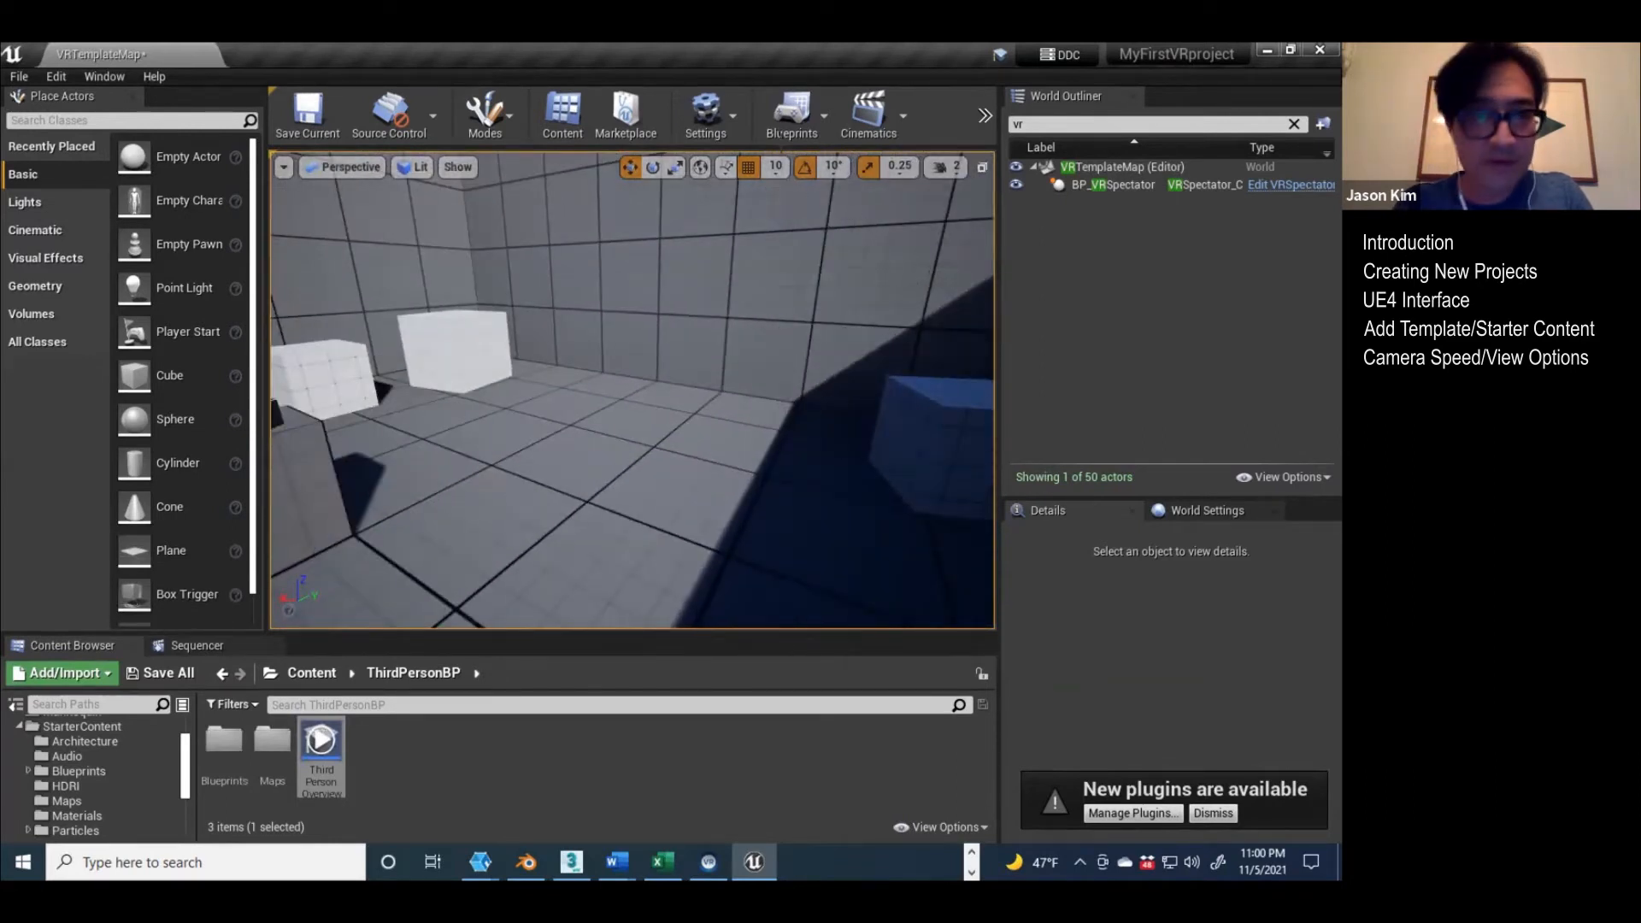
{"action": "left_click", "coordinate": [419, 169]}
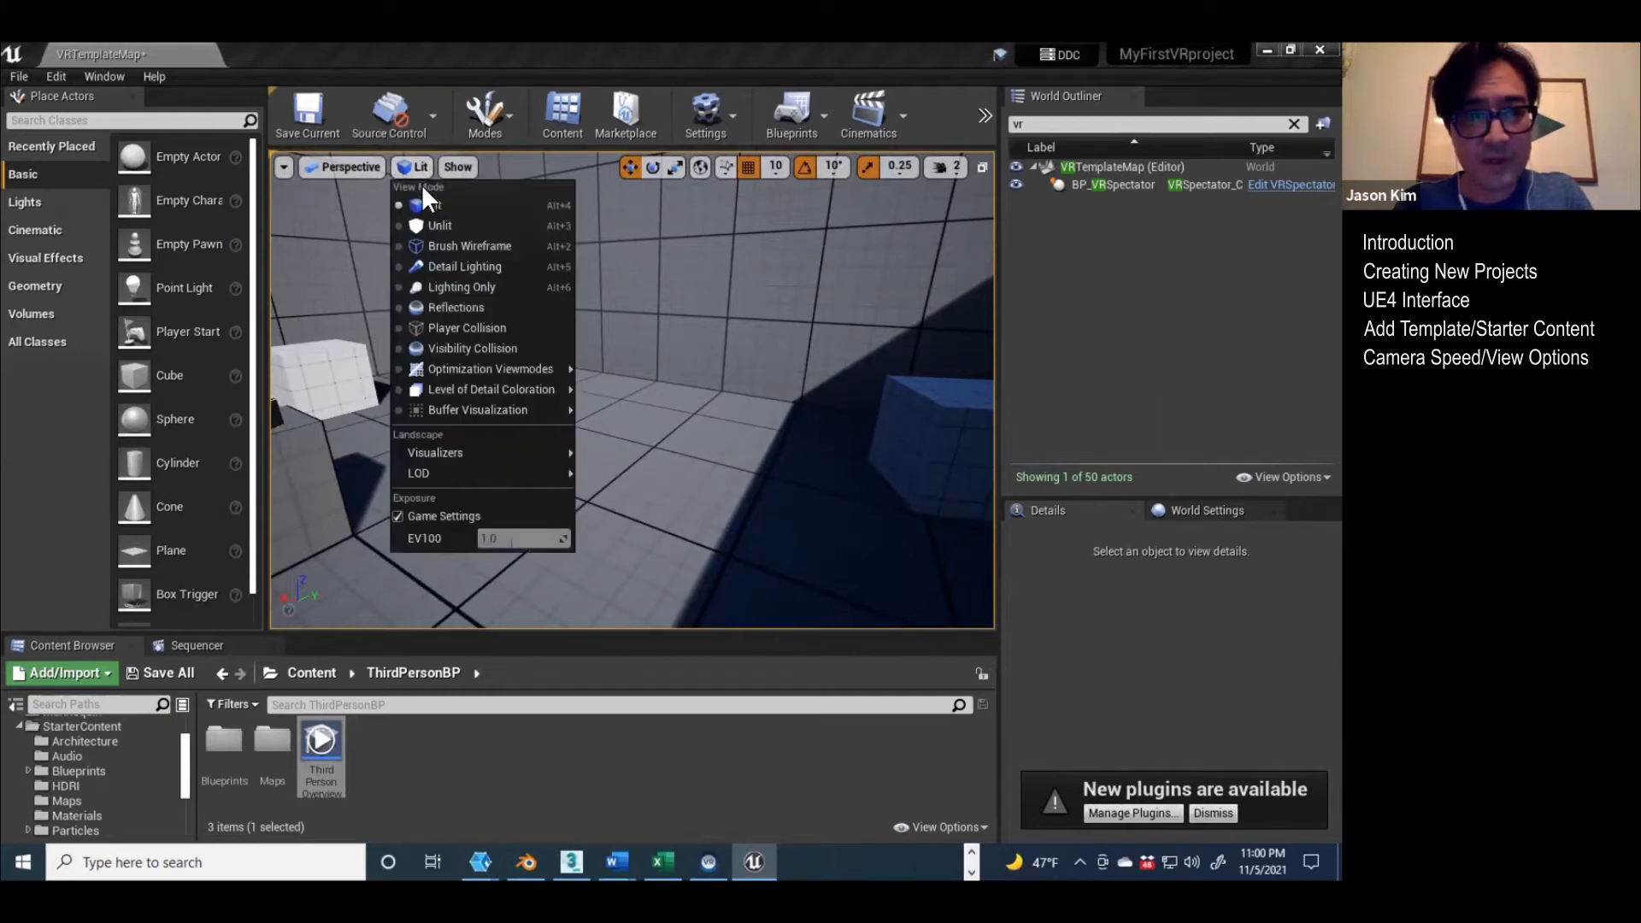
{"action": "left_click", "coordinate": [420, 227]}
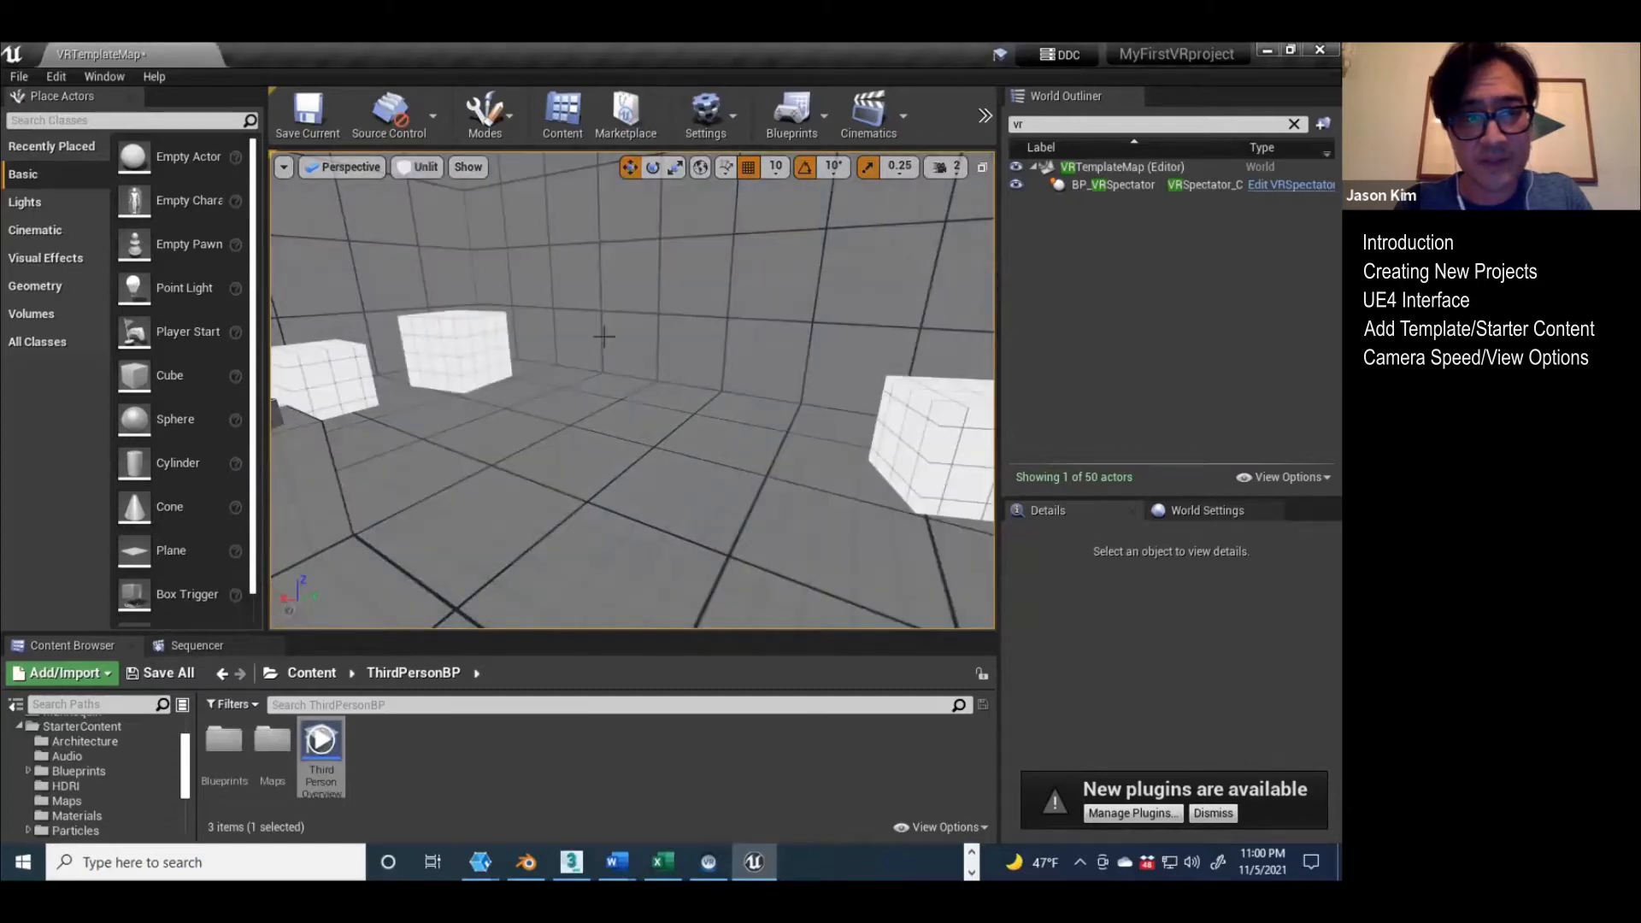
{"action": "right_click_drag", "start_coordinate": [632, 390], "coordinate": [642, 265]}
{"action": "key", "text": "w"}
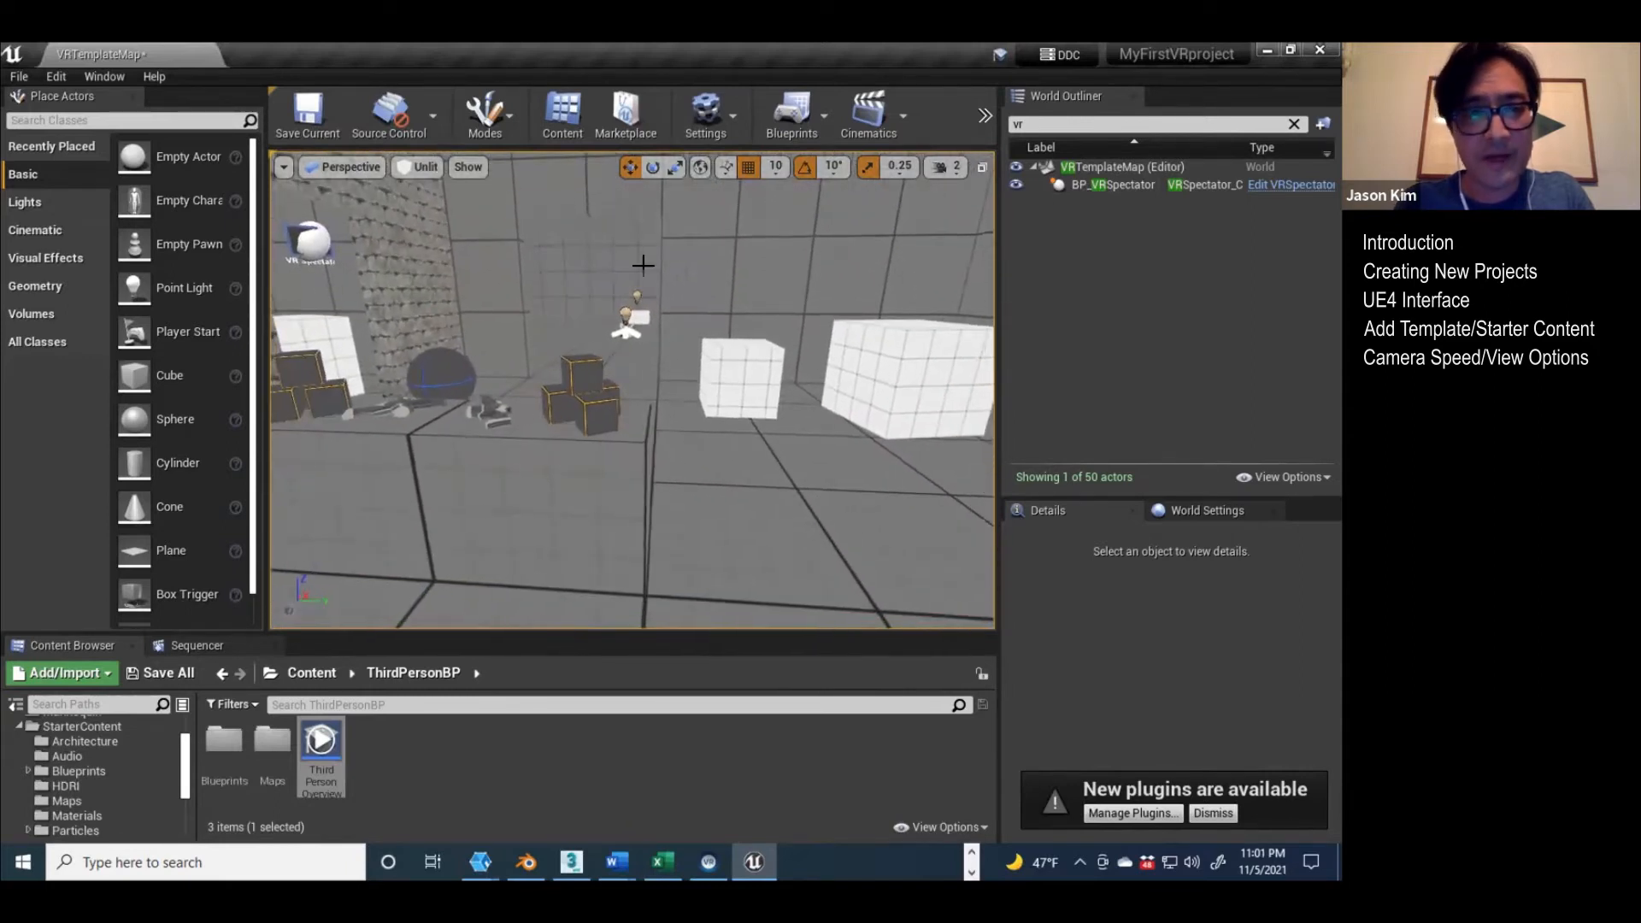
{"action": "left_click", "coordinate": [427, 169]}
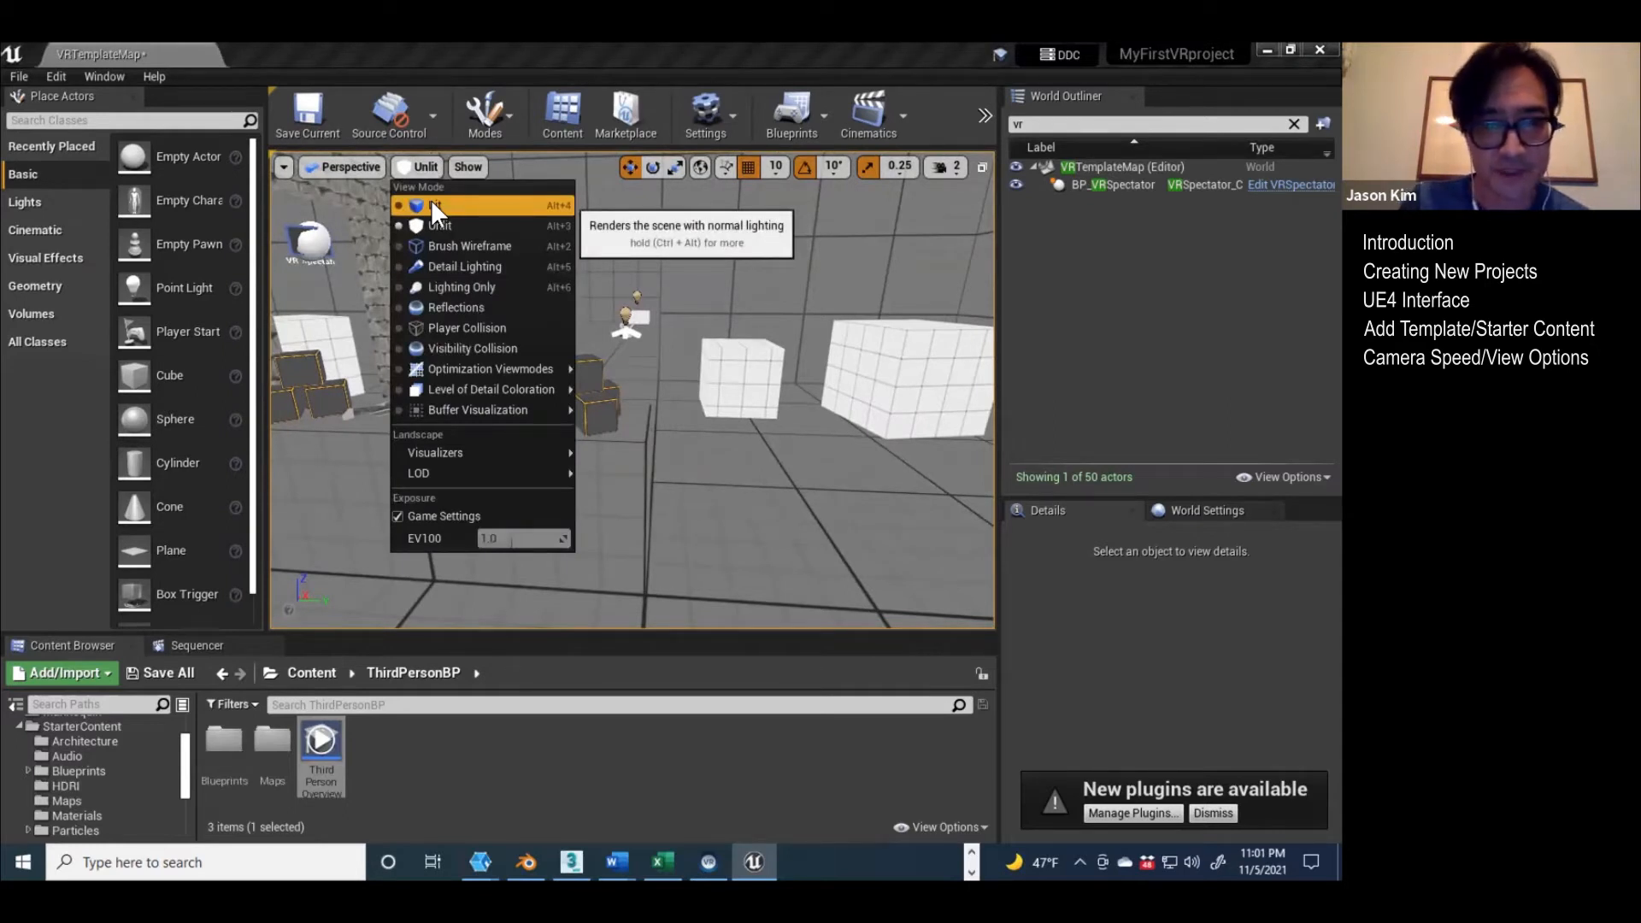
{"action": "left_click", "coordinate": [432, 205]}
Step: Inspect the room in the Lighting Only view mode, restore Lit and check the available orthographic views
{"action": "left_click", "coordinate": [408, 173]}
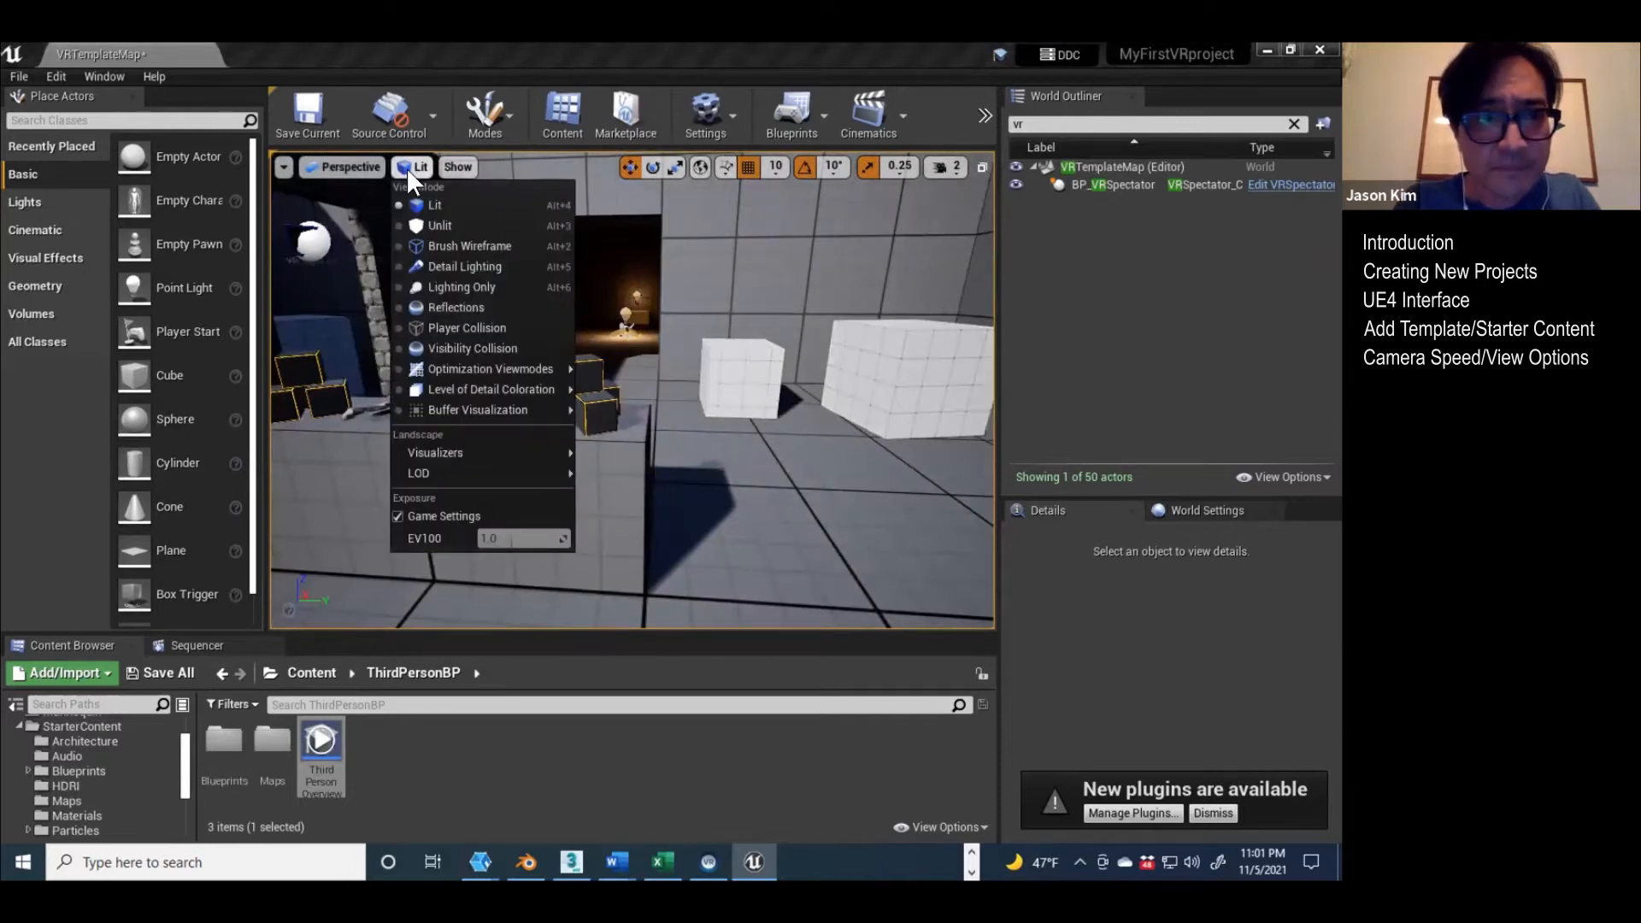
{"action": "left_click", "coordinate": [446, 288]}
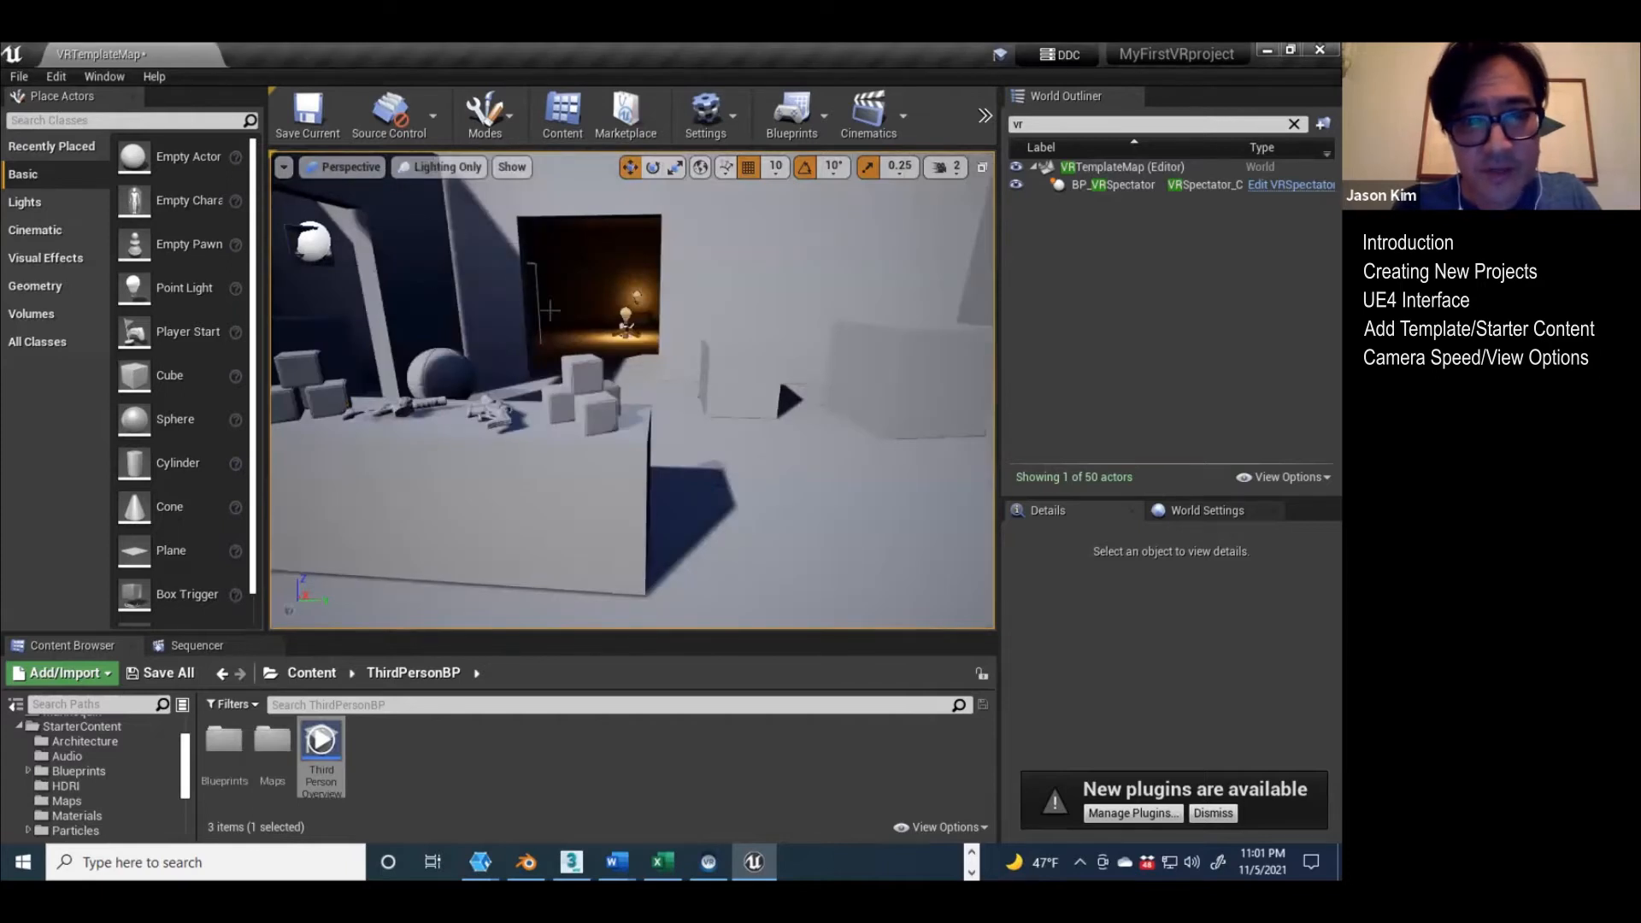
{"action": "mouse_move", "coordinate": [762, 414]}
{"action": "right_mouse_down"}
{"action": "mouse_move", "coordinate": [633, 414]}
{"action": "mouse_move", "coordinate": [735, 414]}
{"action": "right_mouse_up"}
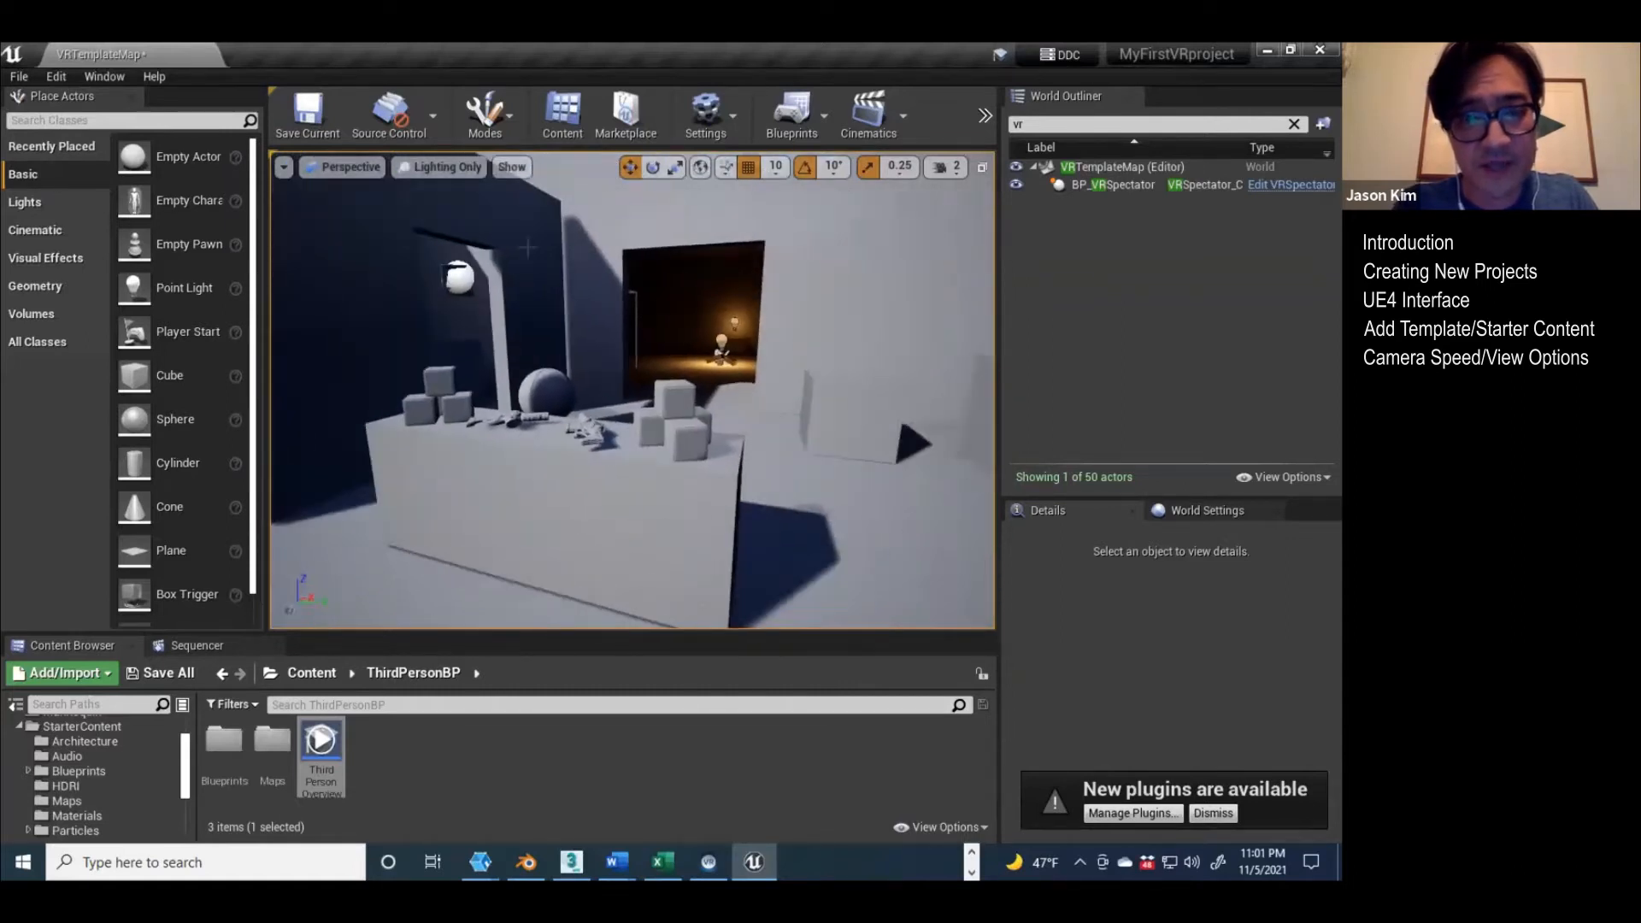
{"action": "left_click", "coordinate": [446, 167]}
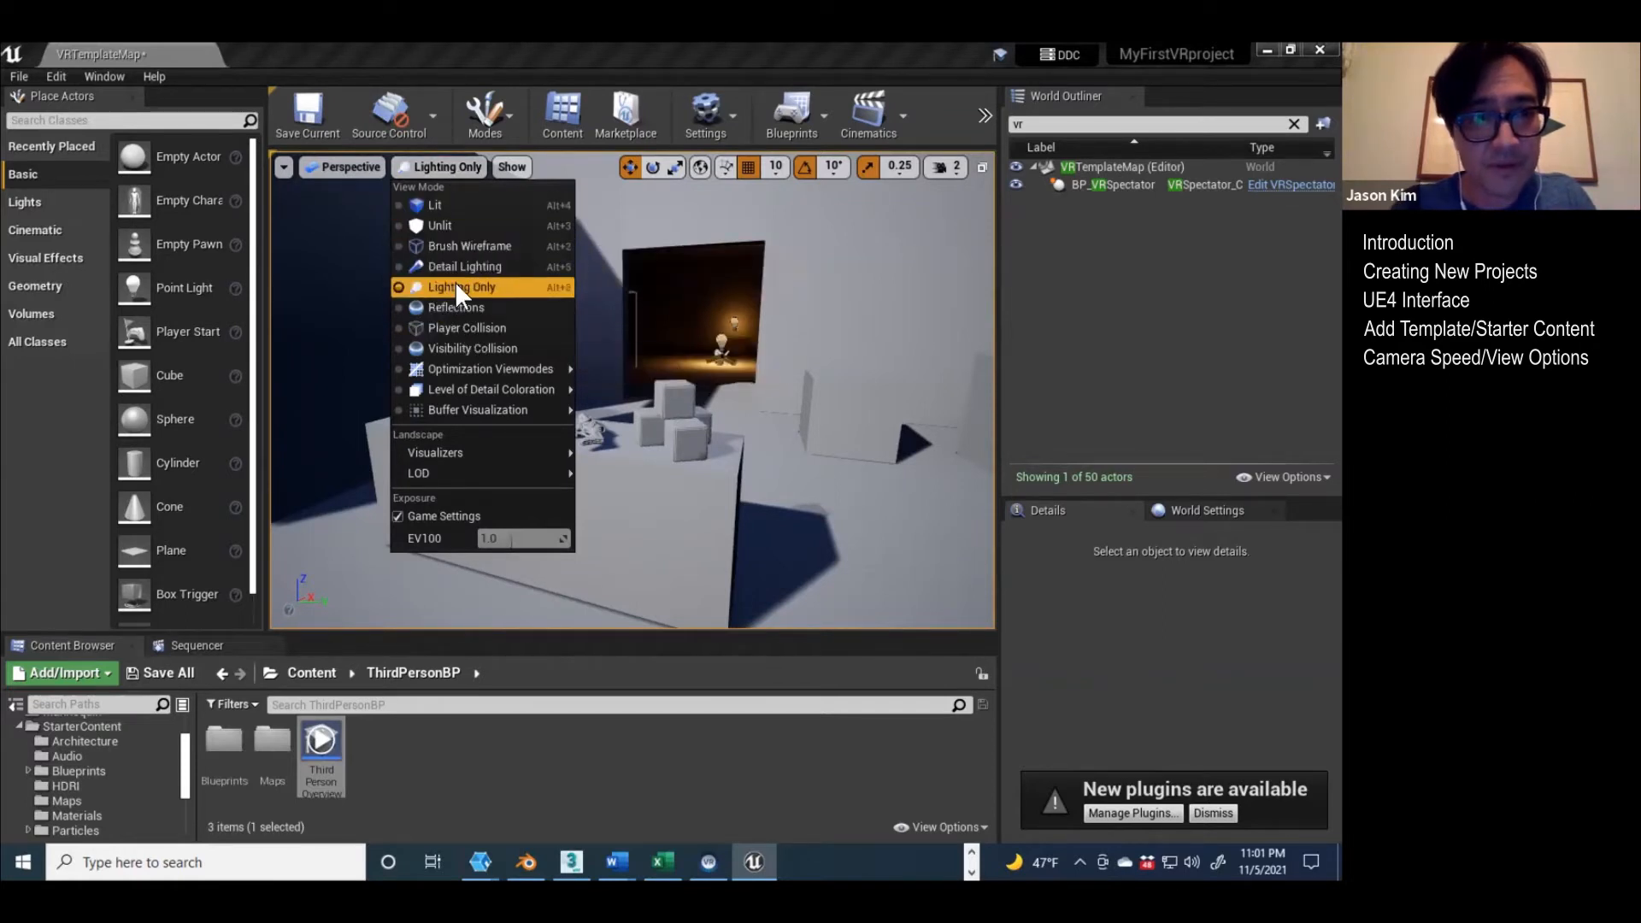
{"action": "left_click", "coordinate": [436, 205]}
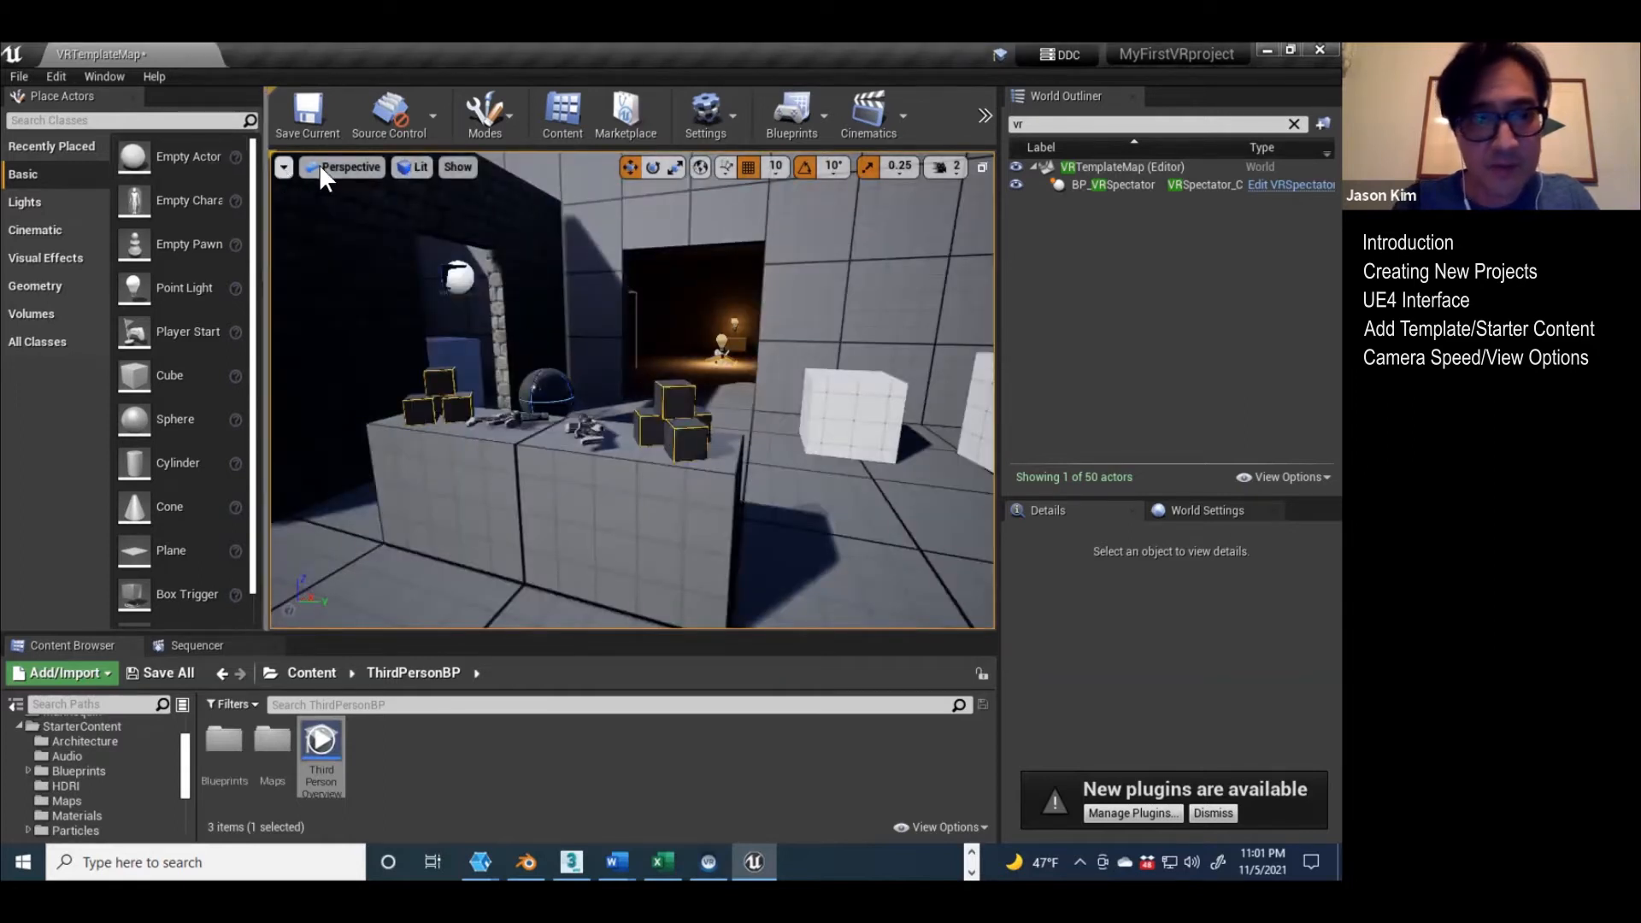
{"action": "left_click", "coordinate": [346, 169]}
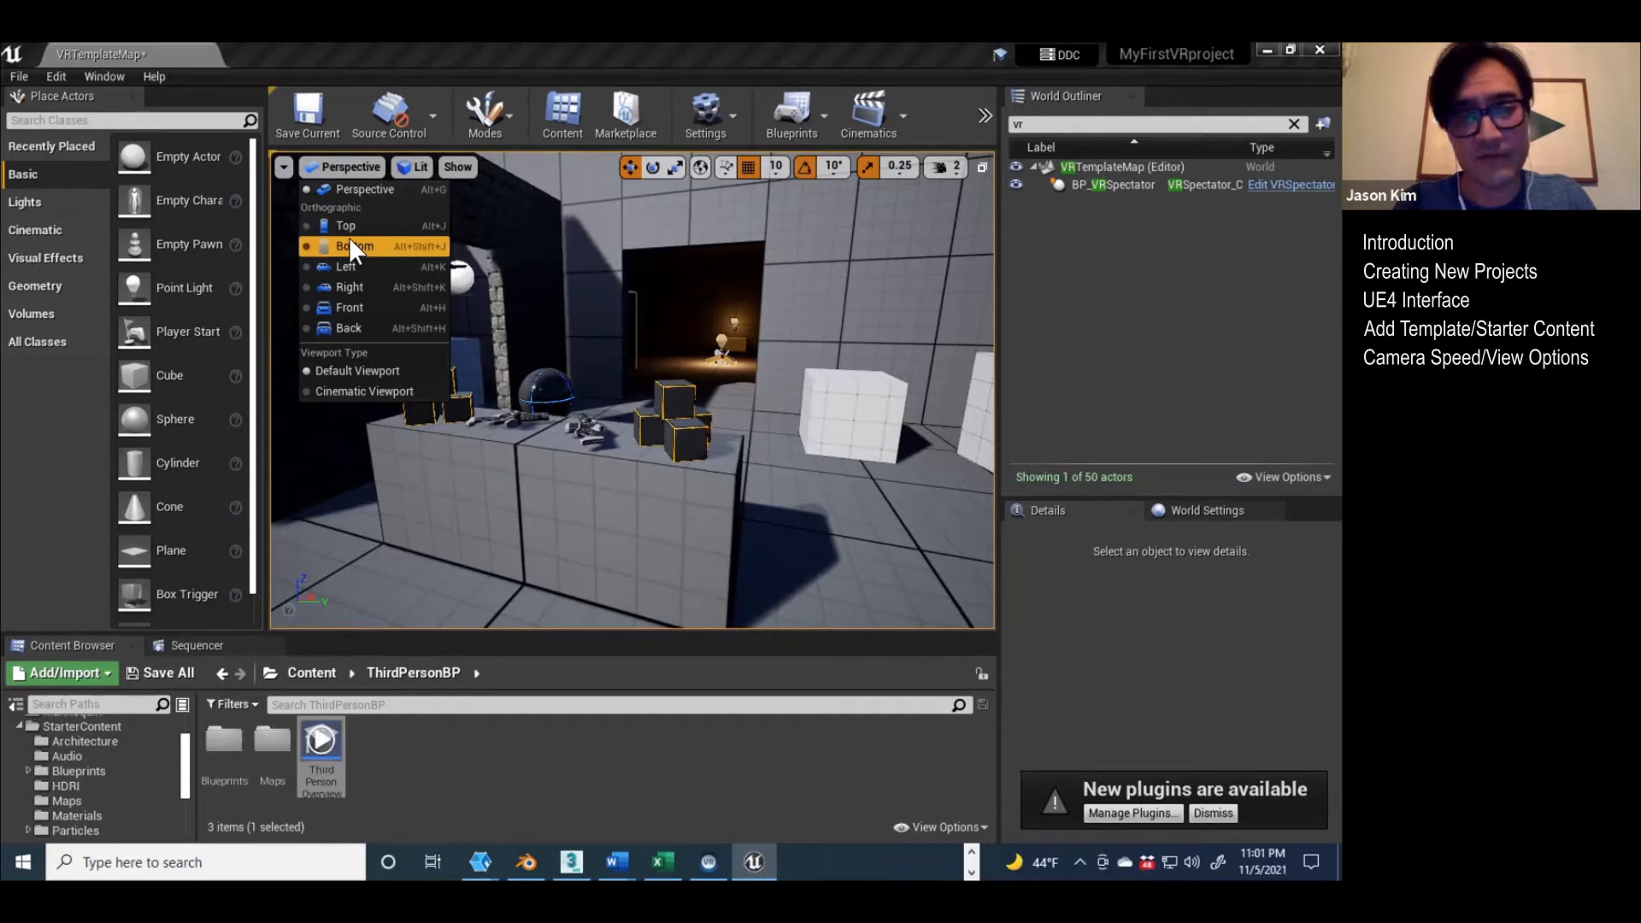
{"action": "right_click_drag", "start_coordinate": [792, 272], "coordinate": [764, 272]}
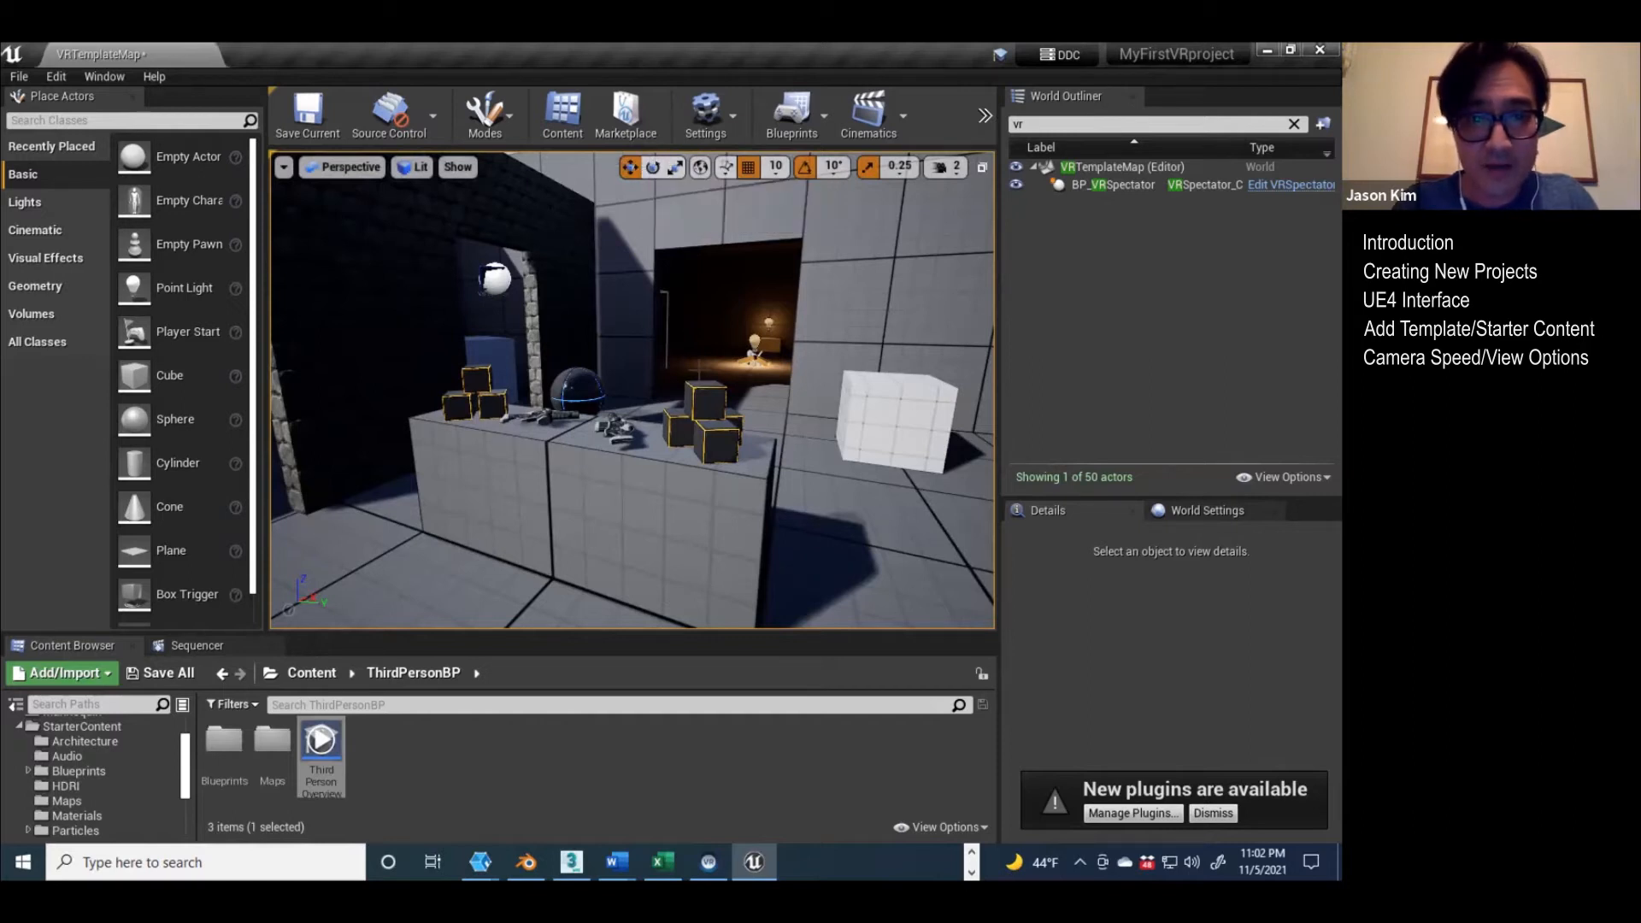
Step: Select the table block and try the rotate and scale gizmos and the world/local coordinate toggle on it
{"action": "left_click", "coordinate": [584, 499]}
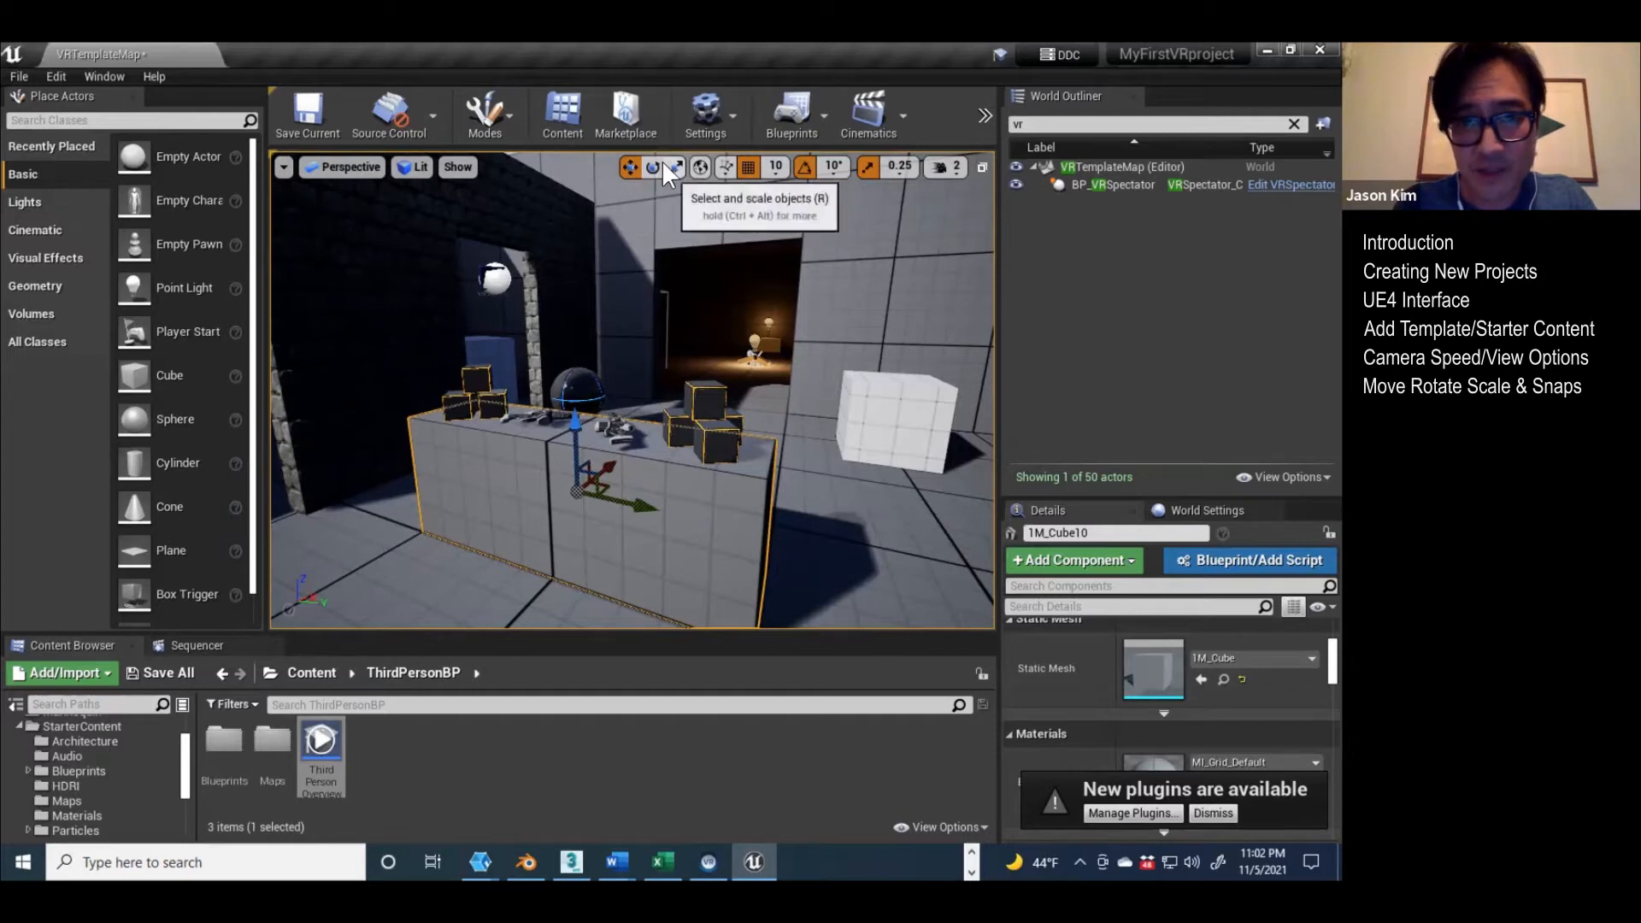
{"action": "left_click", "coordinate": [653, 163]}
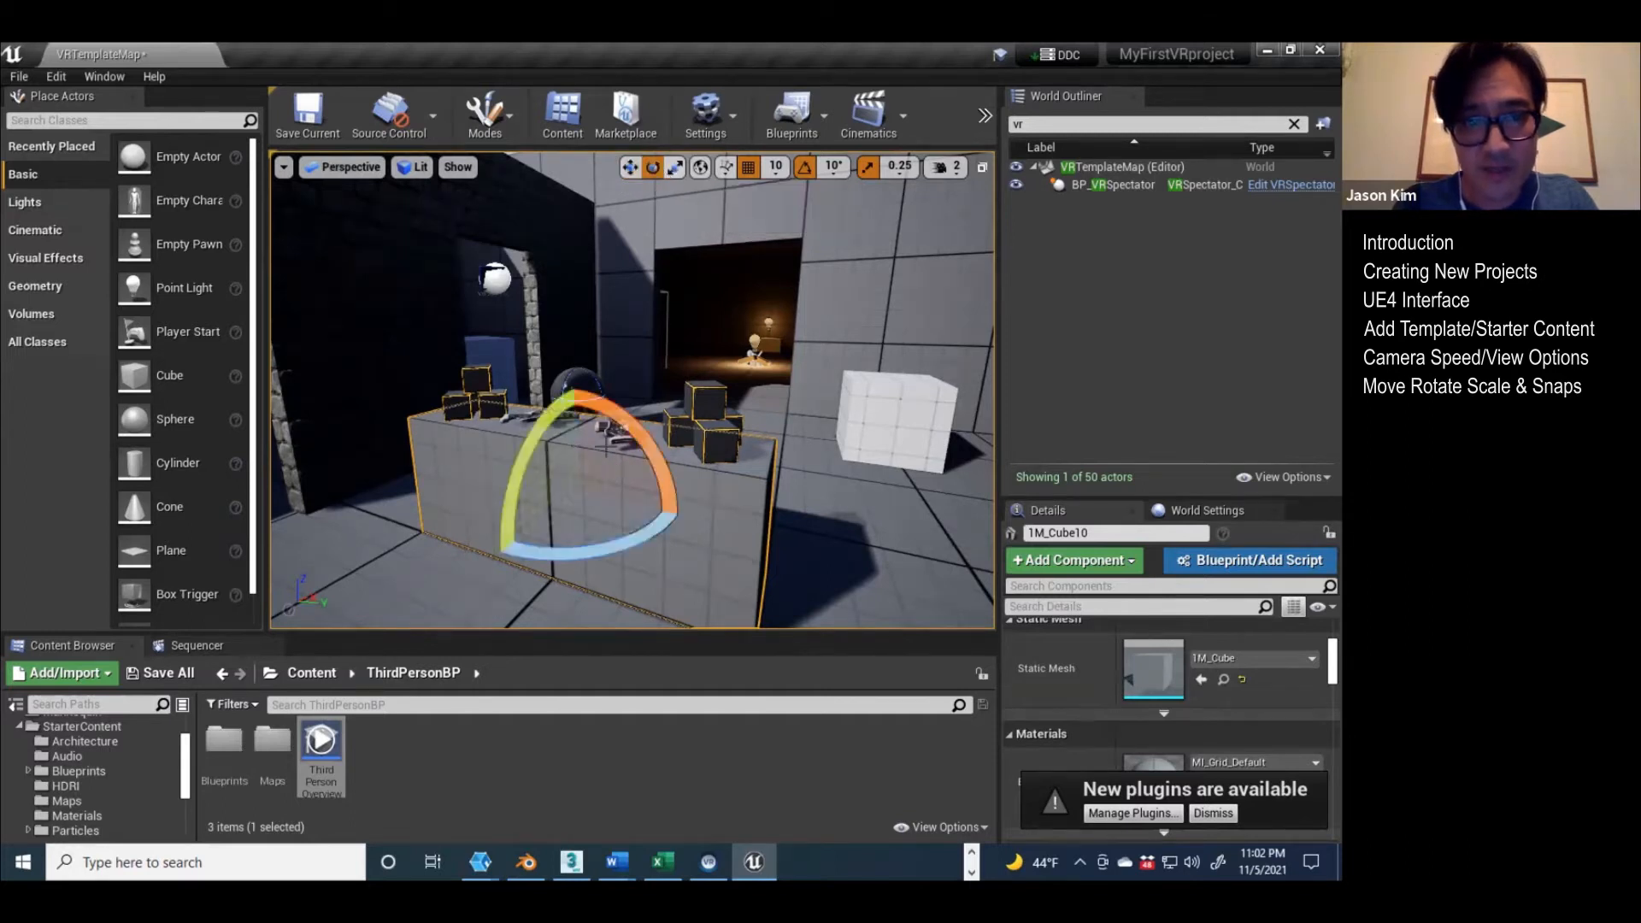
{"action": "left_click", "coordinate": [678, 167]}
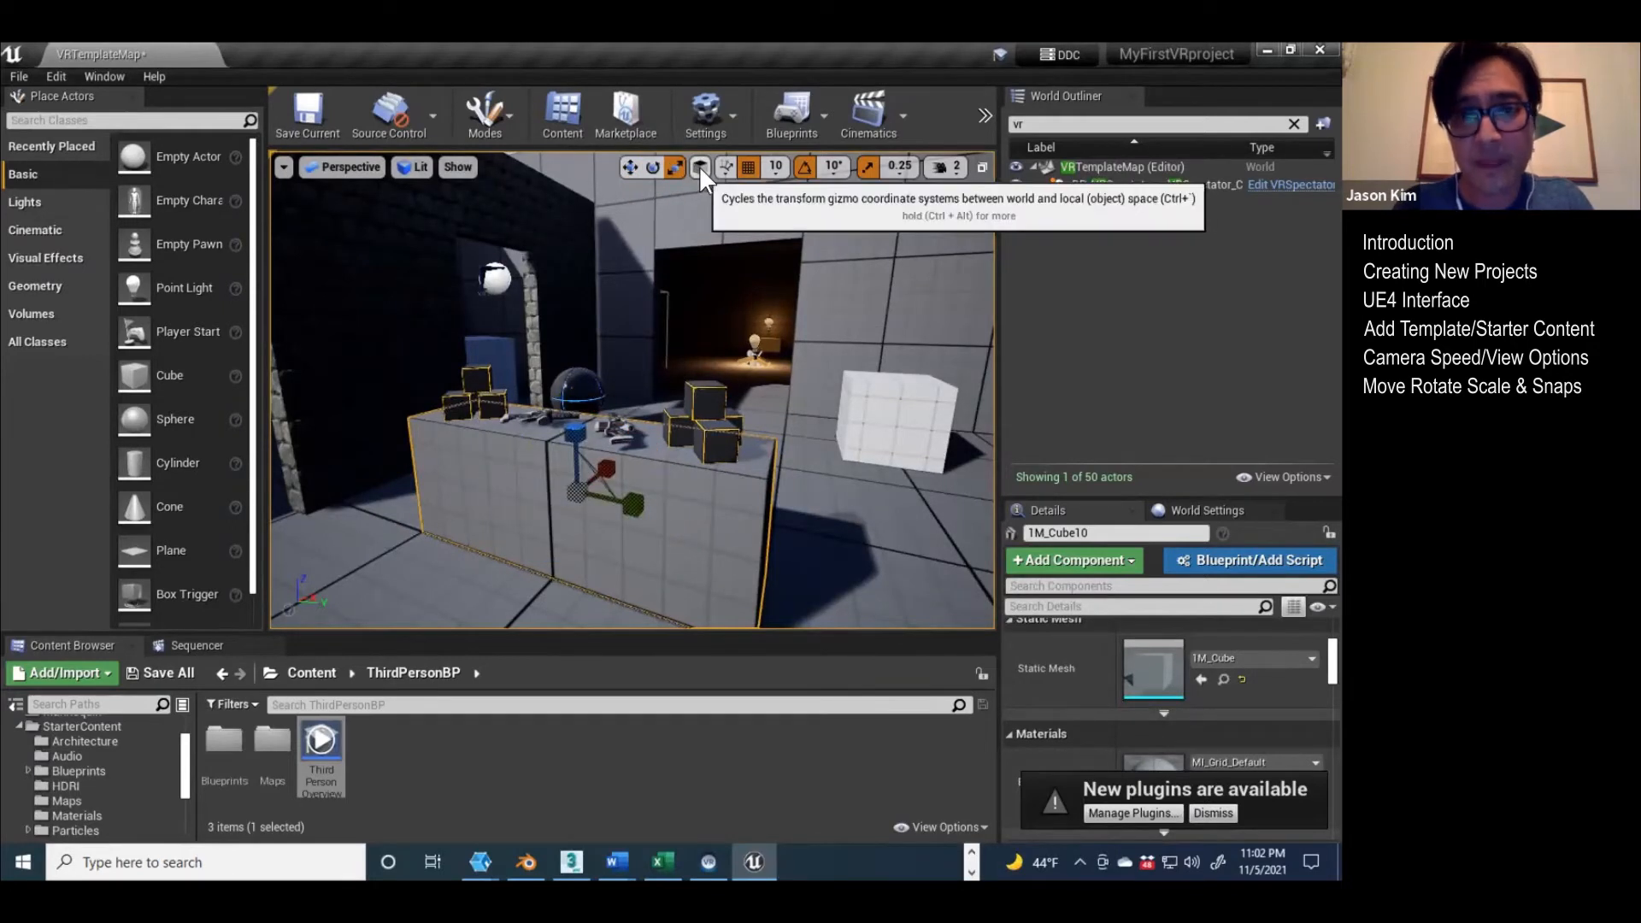
{"action": "left_click", "coordinate": [699, 167]}
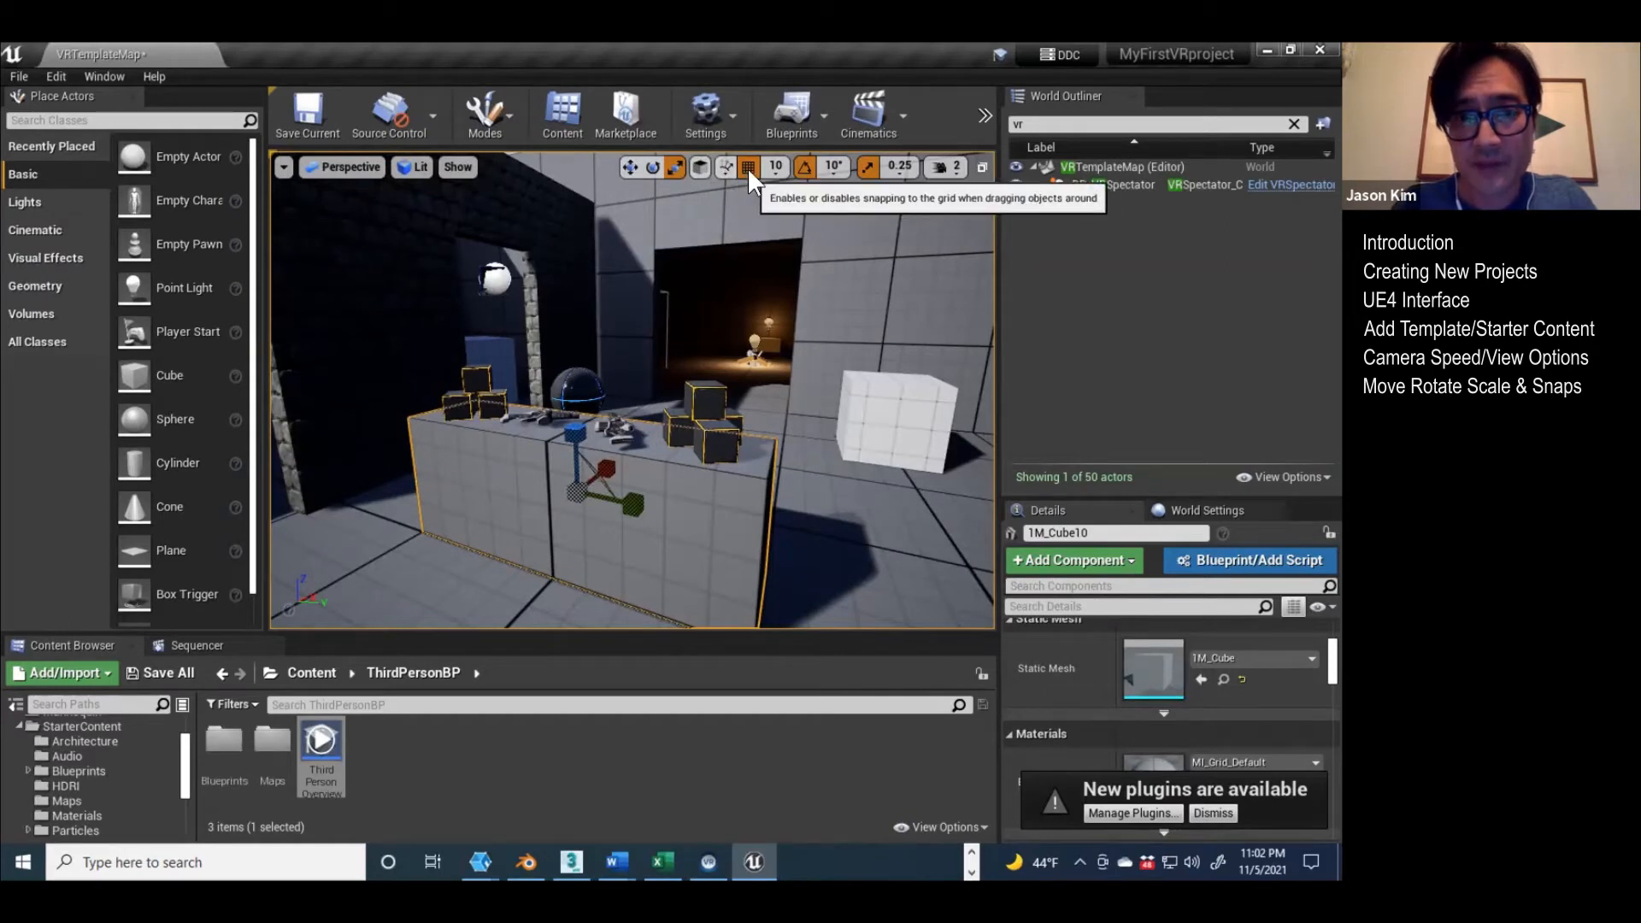
Step: Toggle position grid snapping off and on again and set the position grid snap value to 1
{"action": "left_click", "coordinate": [747, 168]}
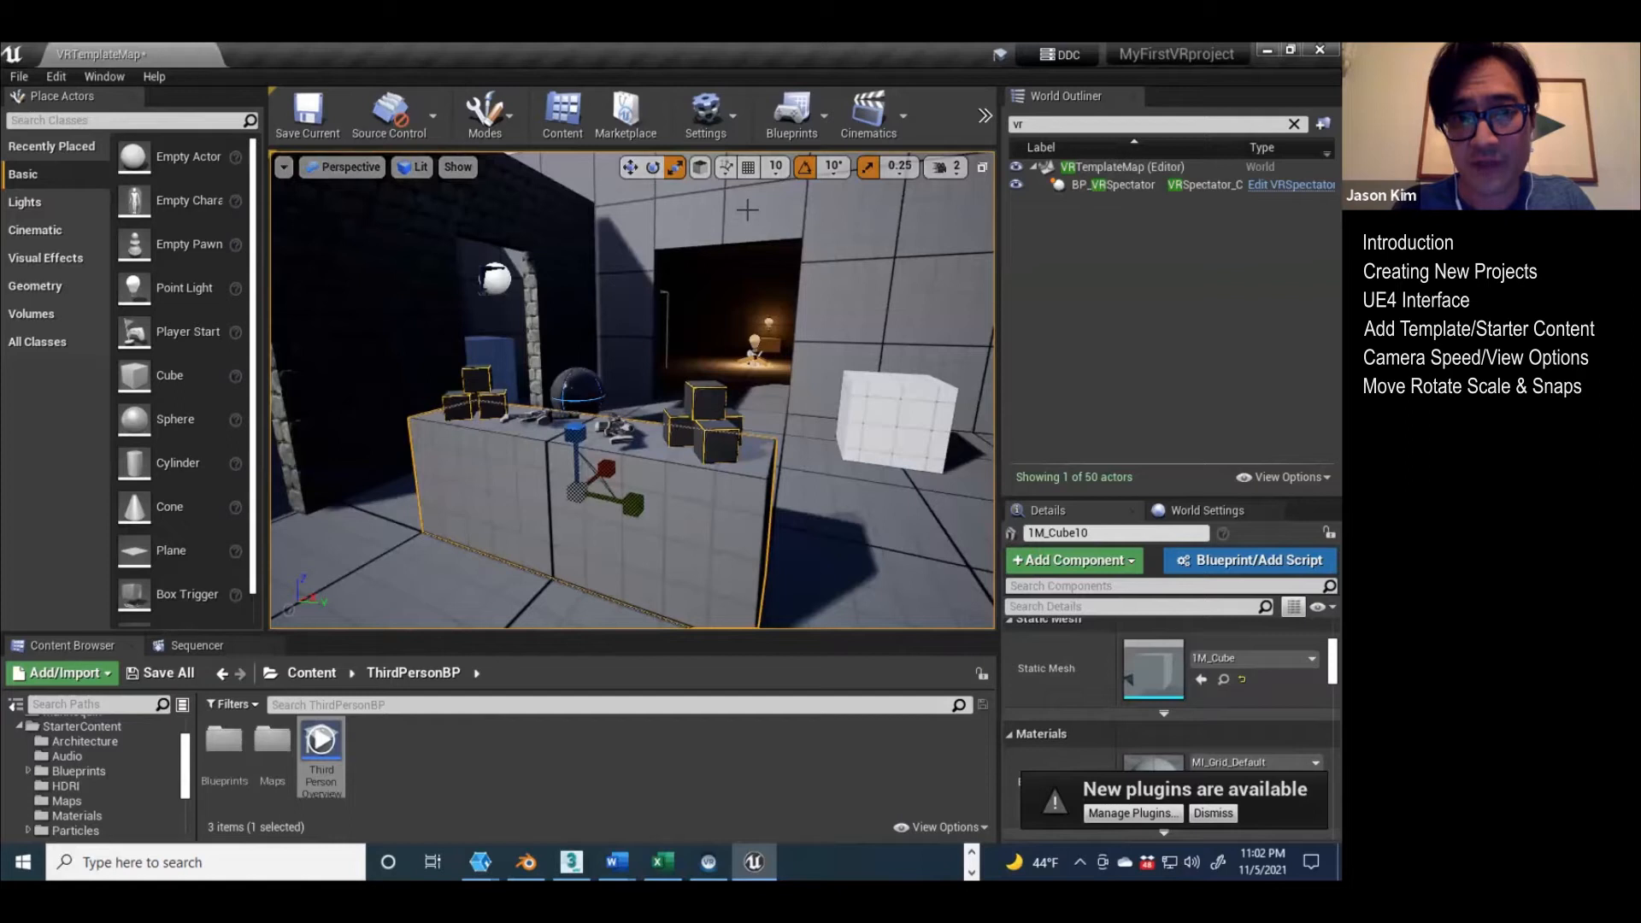
{"action": "left_click", "coordinate": [749, 168]}
{"action": "left_click", "coordinate": [767, 169]}
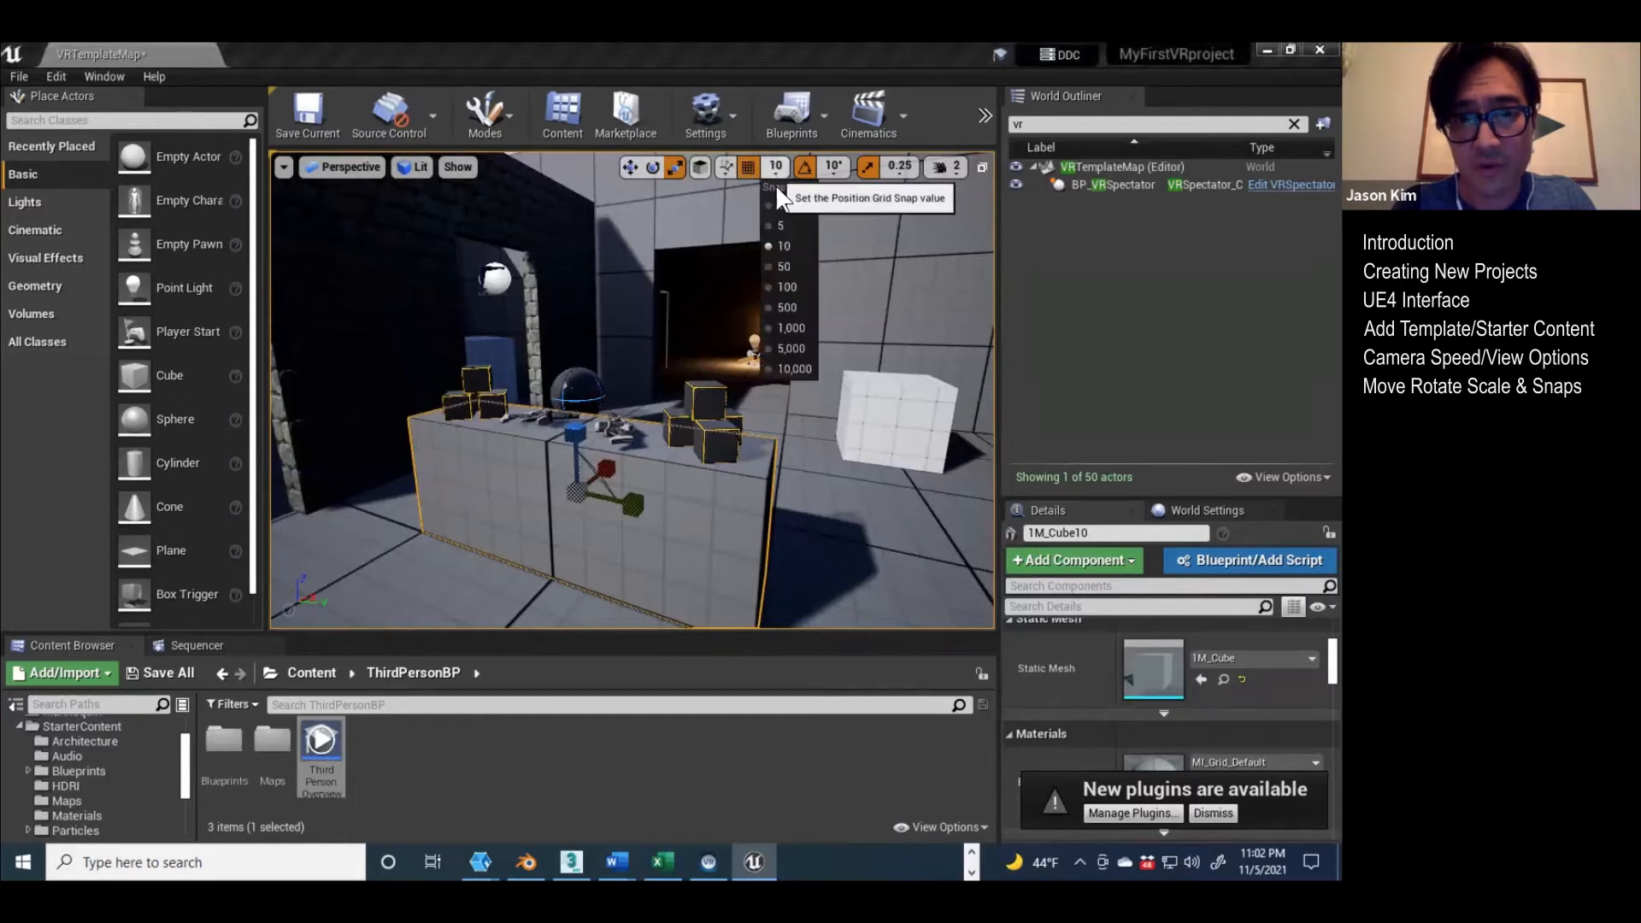
{"action": "left_click", "coordinate": [782, 208]}
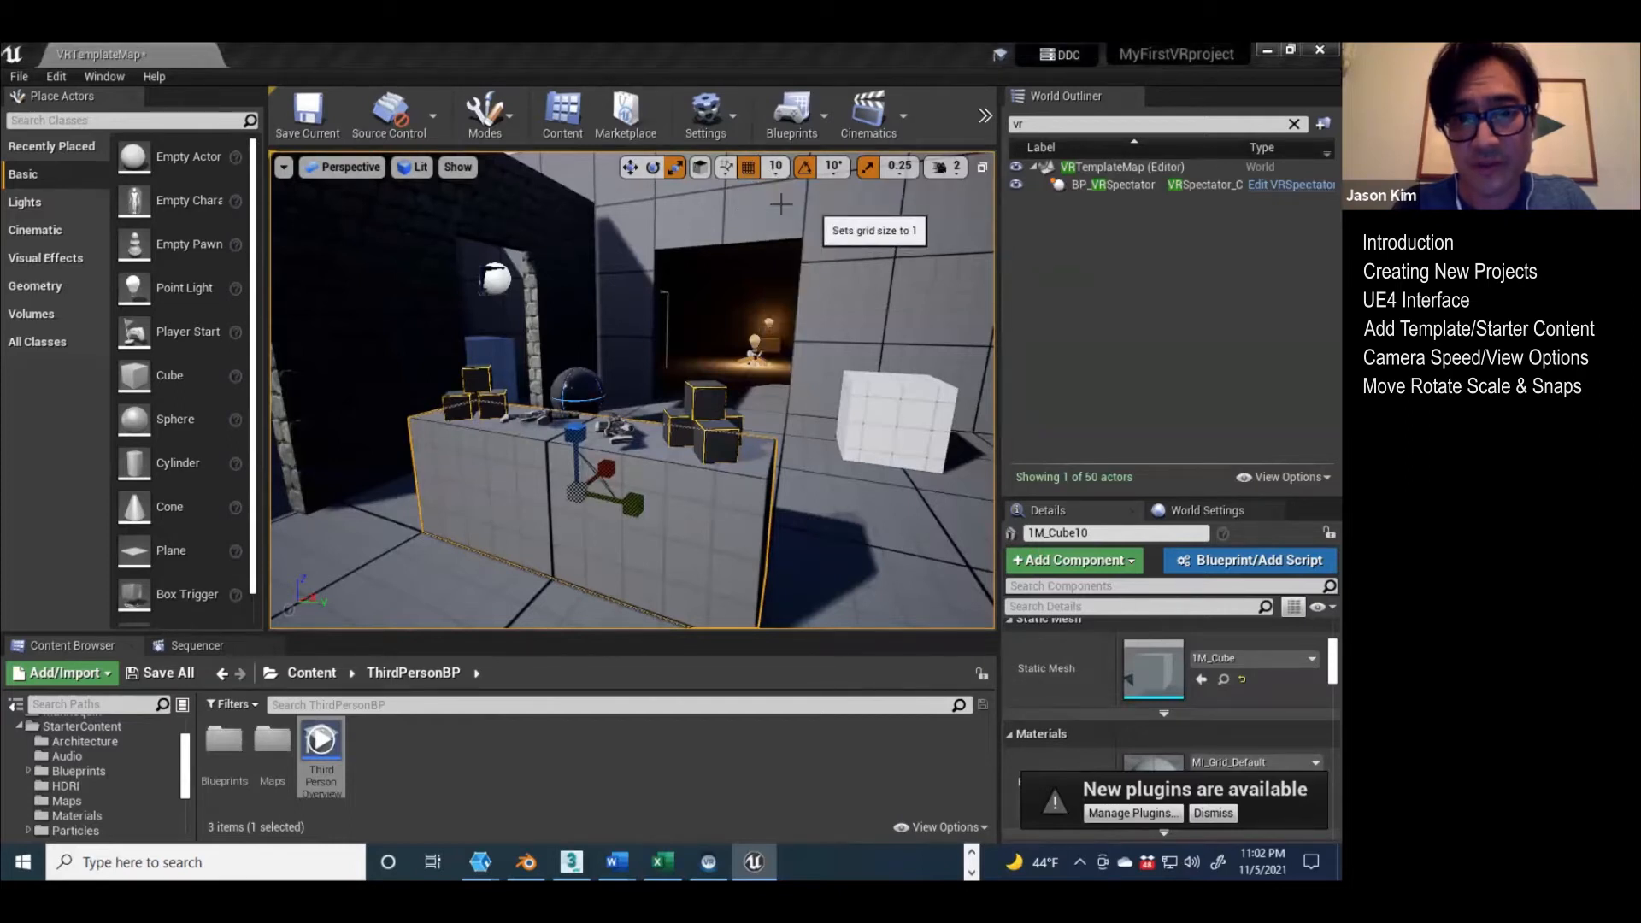
Step: Toggle rotation snapping, test rotating the table block about its vertical axis with the 10° snap, and undo the rotation
{"action": "left_click", "coordinate": [803, 169]}
{"action": "left_click", "coordinate": [803, 167]}
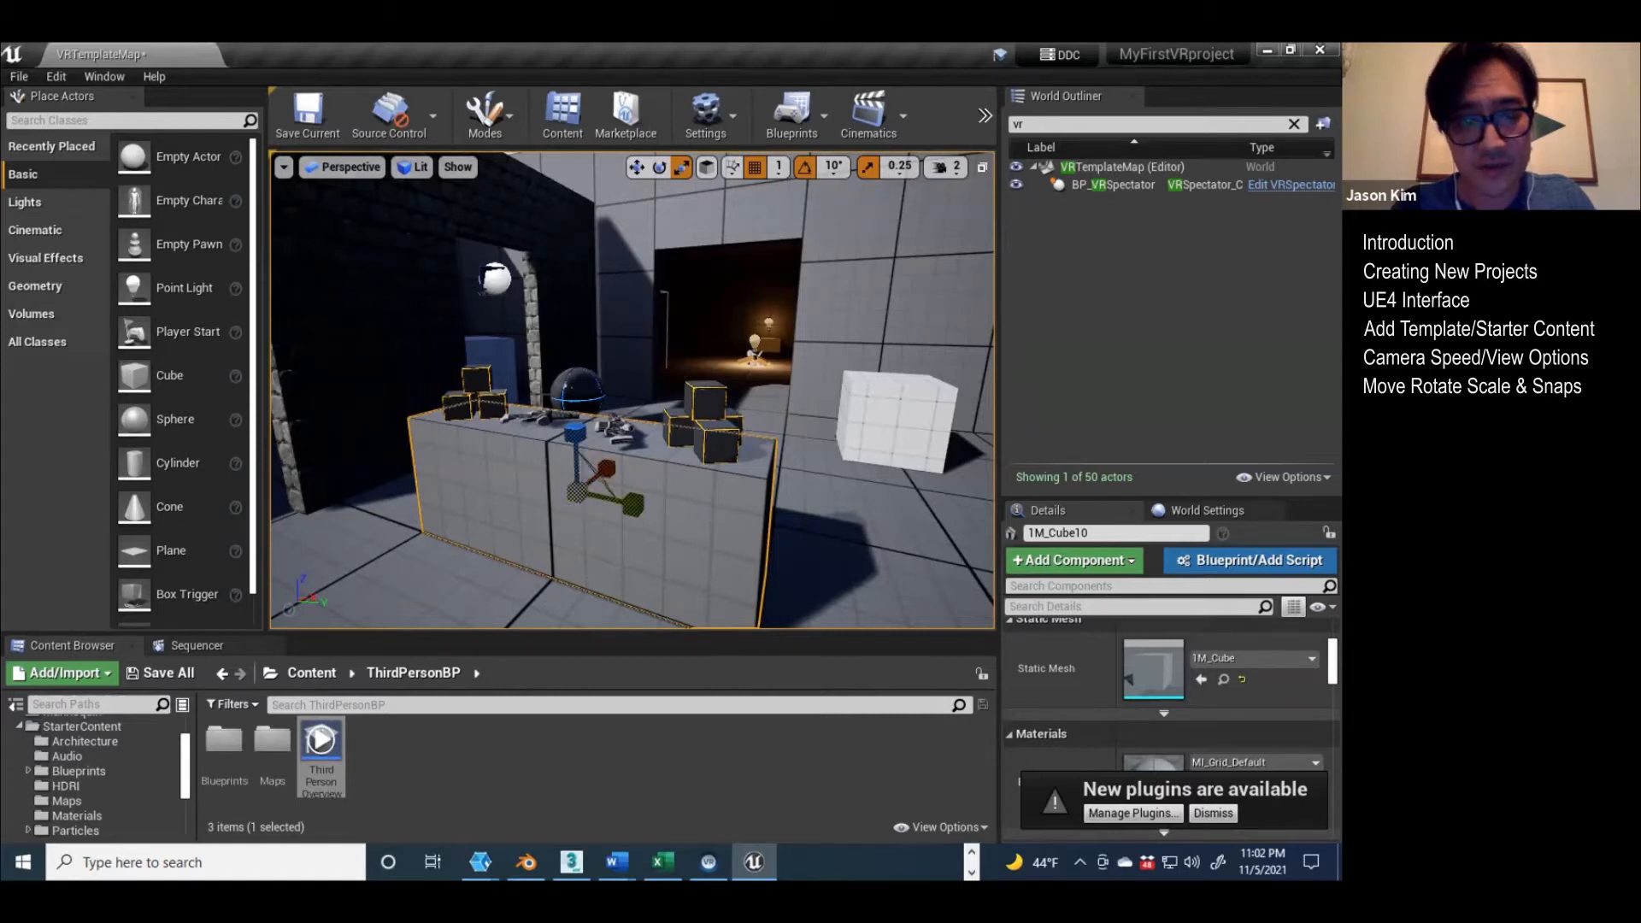
{"action": "left_click", "coordinate": [659, 166]}
{"action": "left_click_drag", "start_coordinate": [639, 531], "coordinate": [691, 532]}
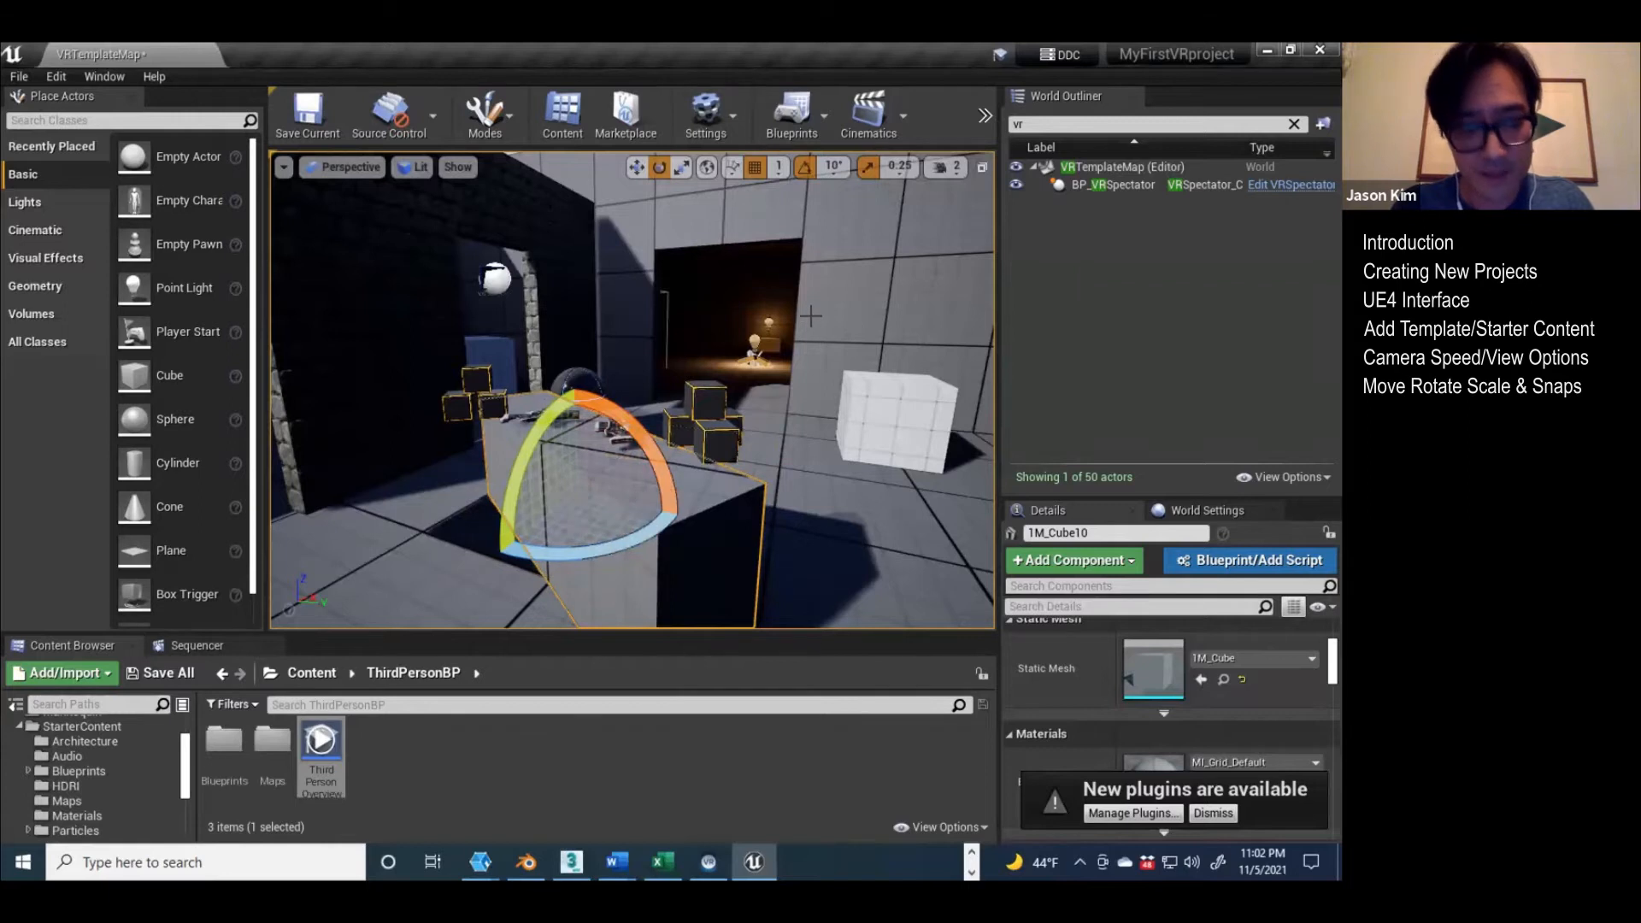
{"action": "key", "text": "ctrl+z"}
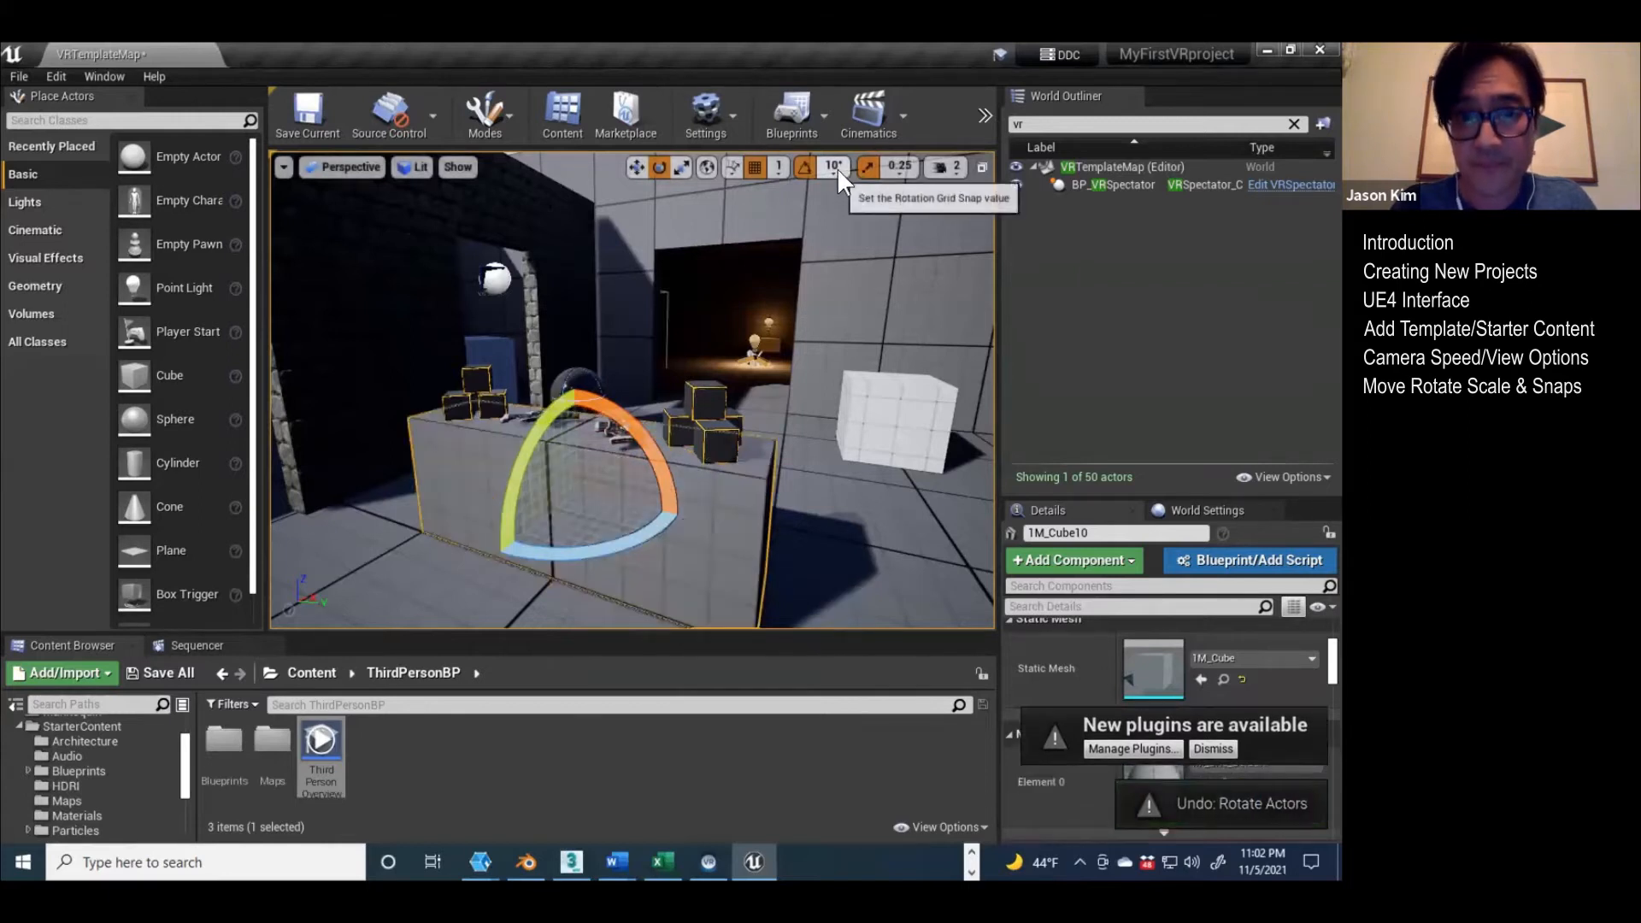
Step: Set the rotation grid snap to 5° and turn off position grid snapping
{"action": "left_click", "coordinate": [834, 167]}
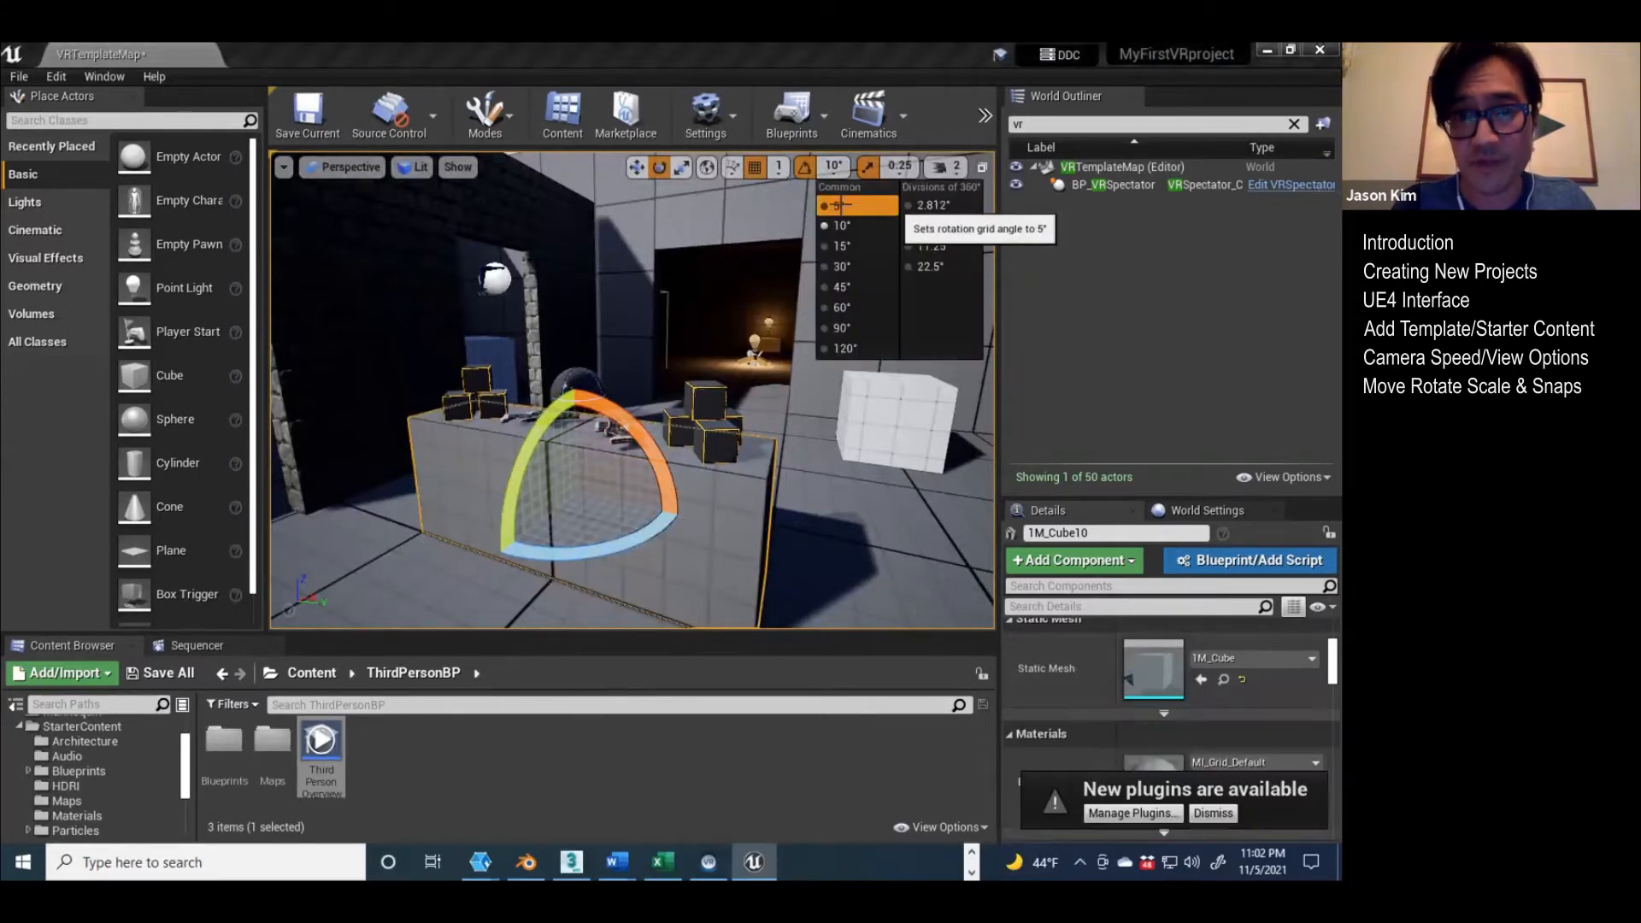
{"action": "left_click", "coordinate": [838, 205]}
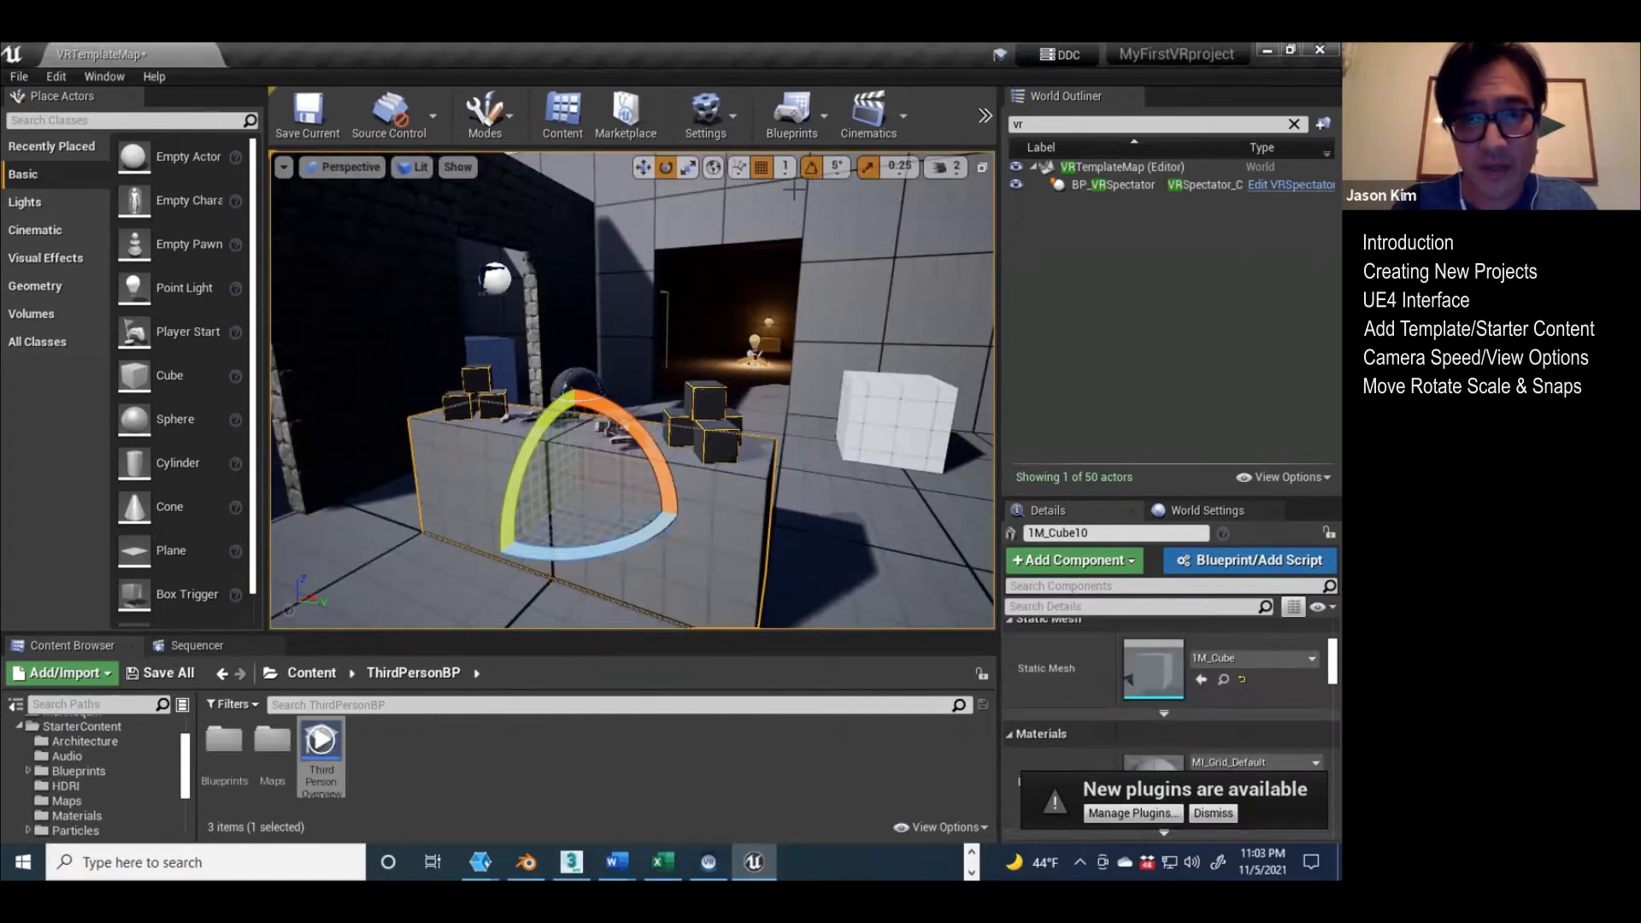
{"action": "left_click", "coordinate": [761, 167]}
Step: Test rotating the table block with and without rotation snapping and undo the rotation
{"action": "left_click_drag", "start_coordinate": [616, 552], "coordinate": [636, 500]}
{"action": "left_click", "coordinate": [811, 167]}
{"action": "left_click_drag", "start_coordinate": [583, 555], "coordinate": [629, 552]}
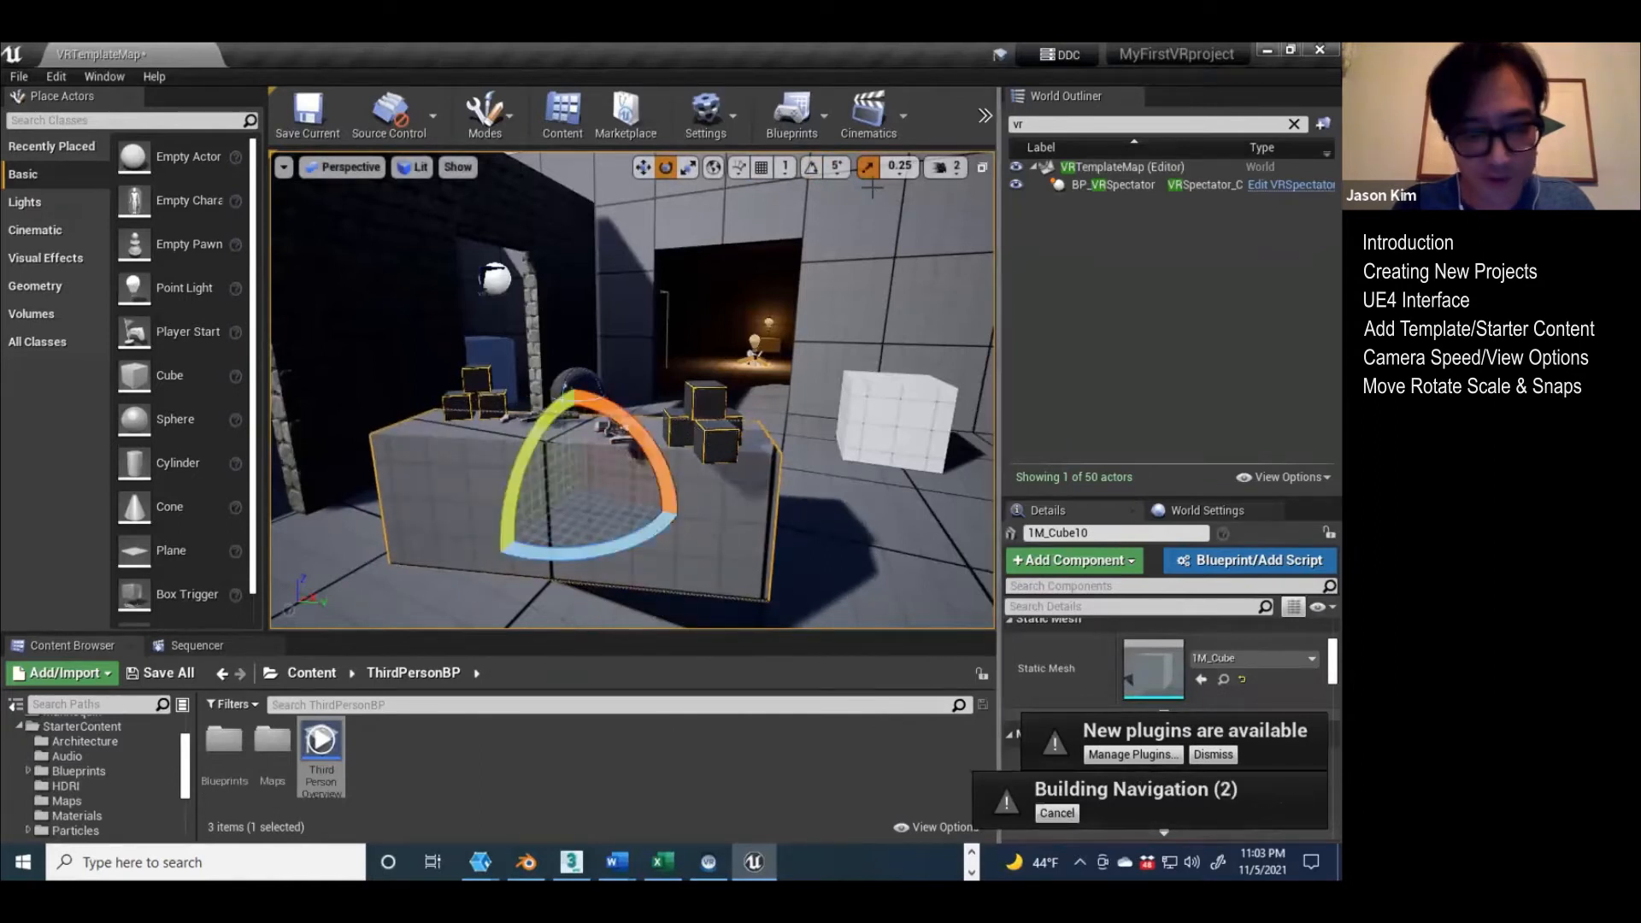
{"action": "key", "text": "ctrl+z"}
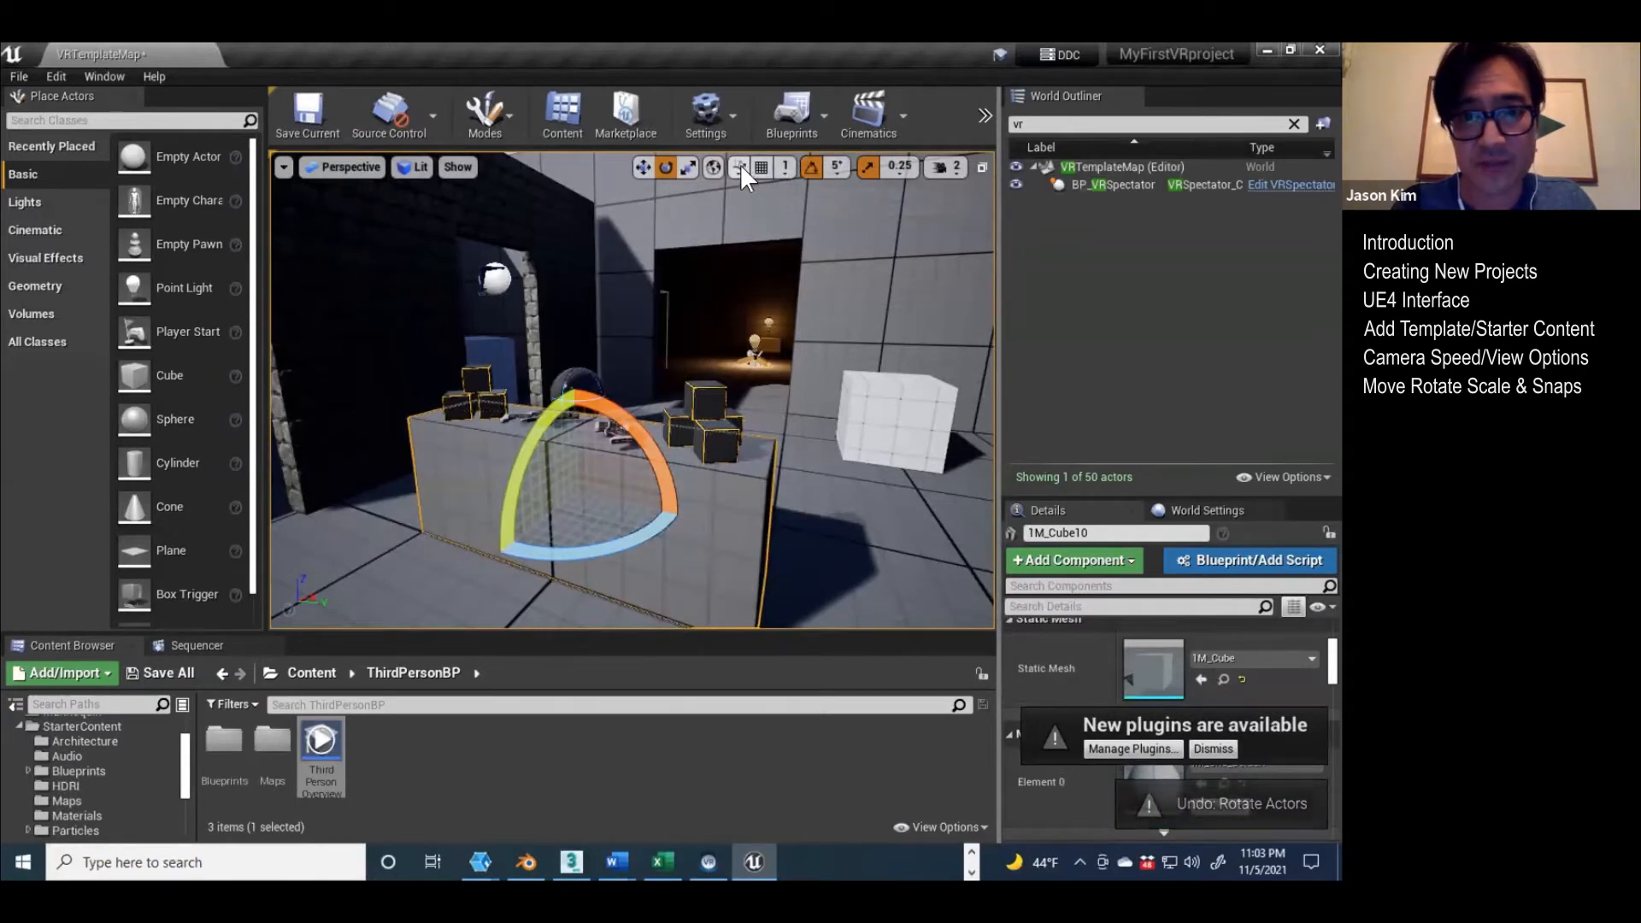
Step: Check the snapping options and enlarge the Details panel to show the table block's Transform values
{"action": "left_click", "coordinate": [869, 166]}
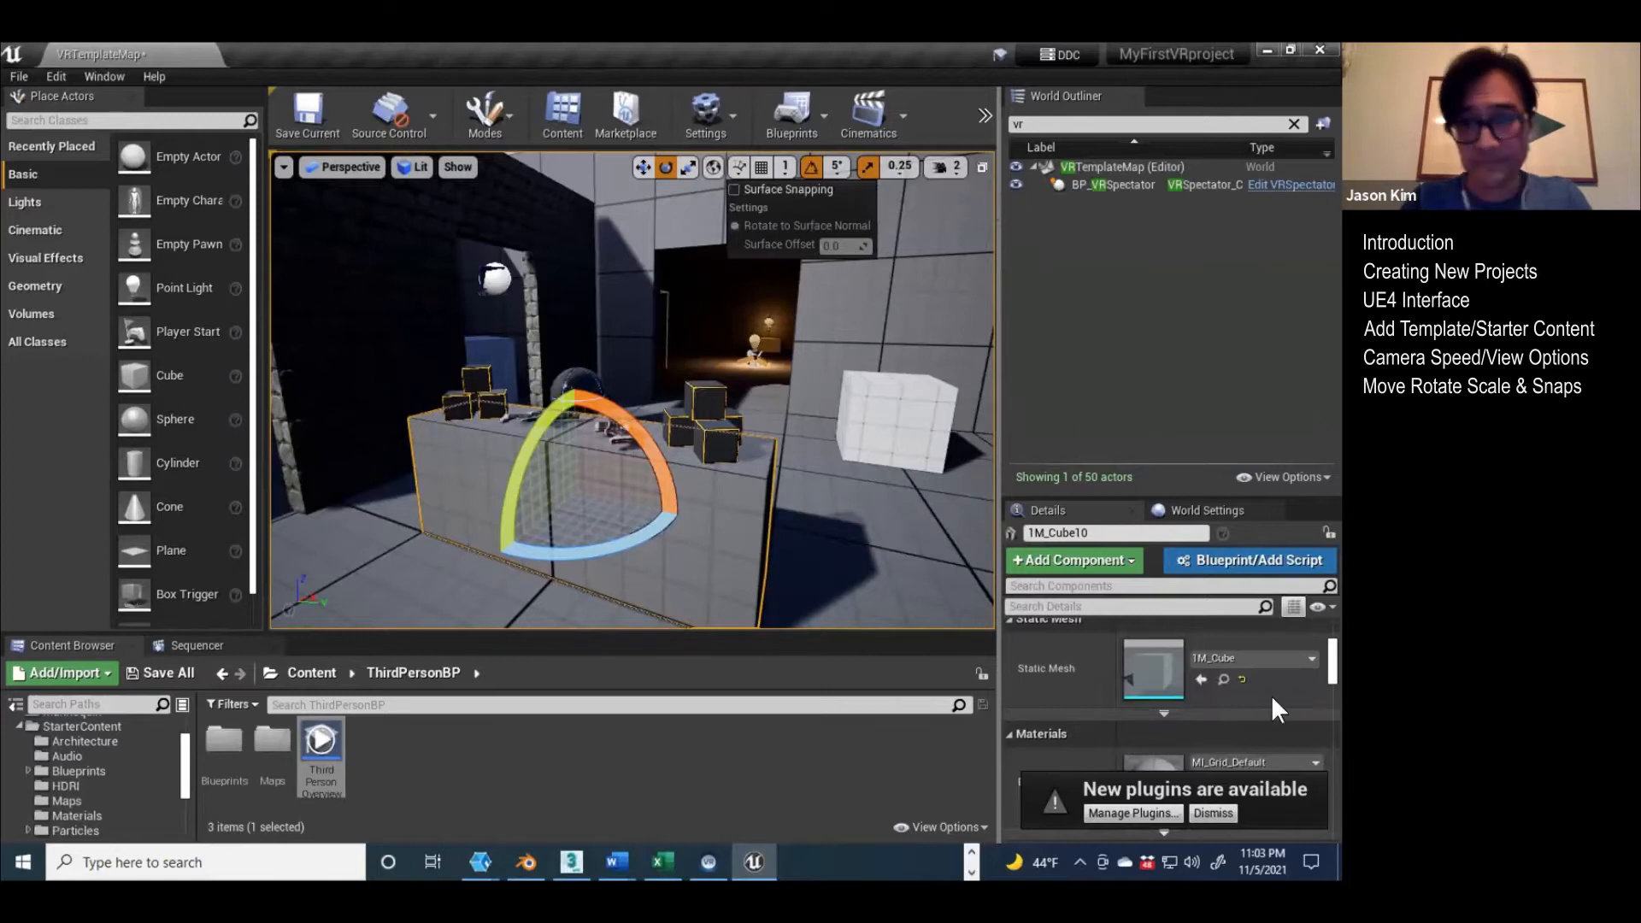
{"action": "left_click_drag", "start_coordinate": [1068, 494], "coordinate": [1067, 384]}
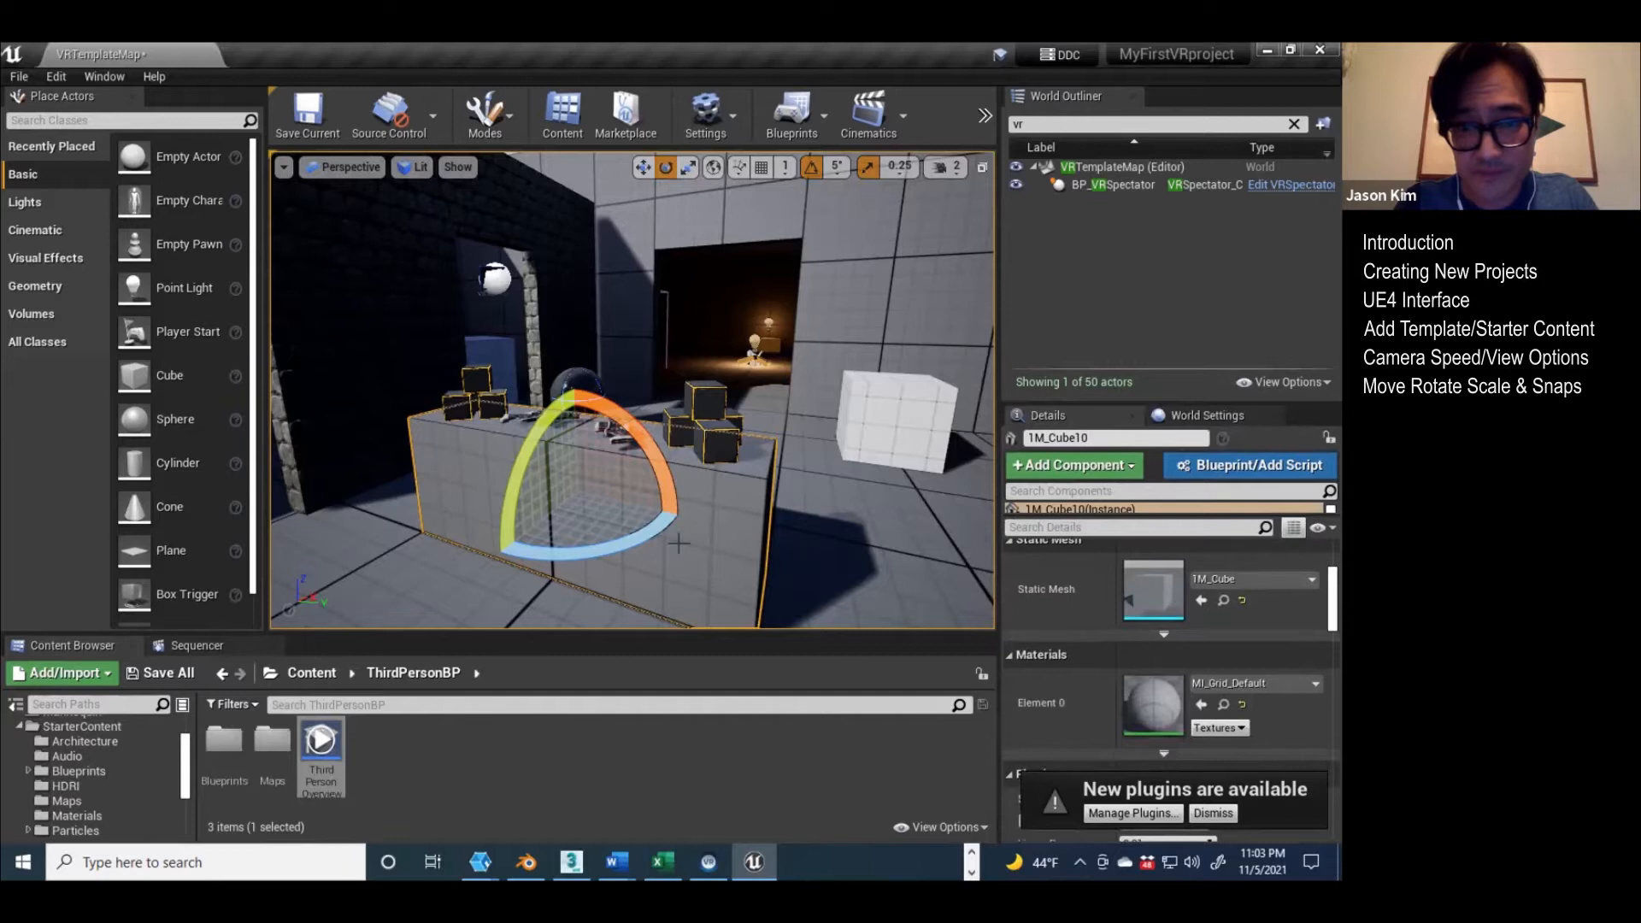
{"action": "scroll", "coordinate": [1106, 602], "scroll_direction": "up", "scroll_amount": 3}
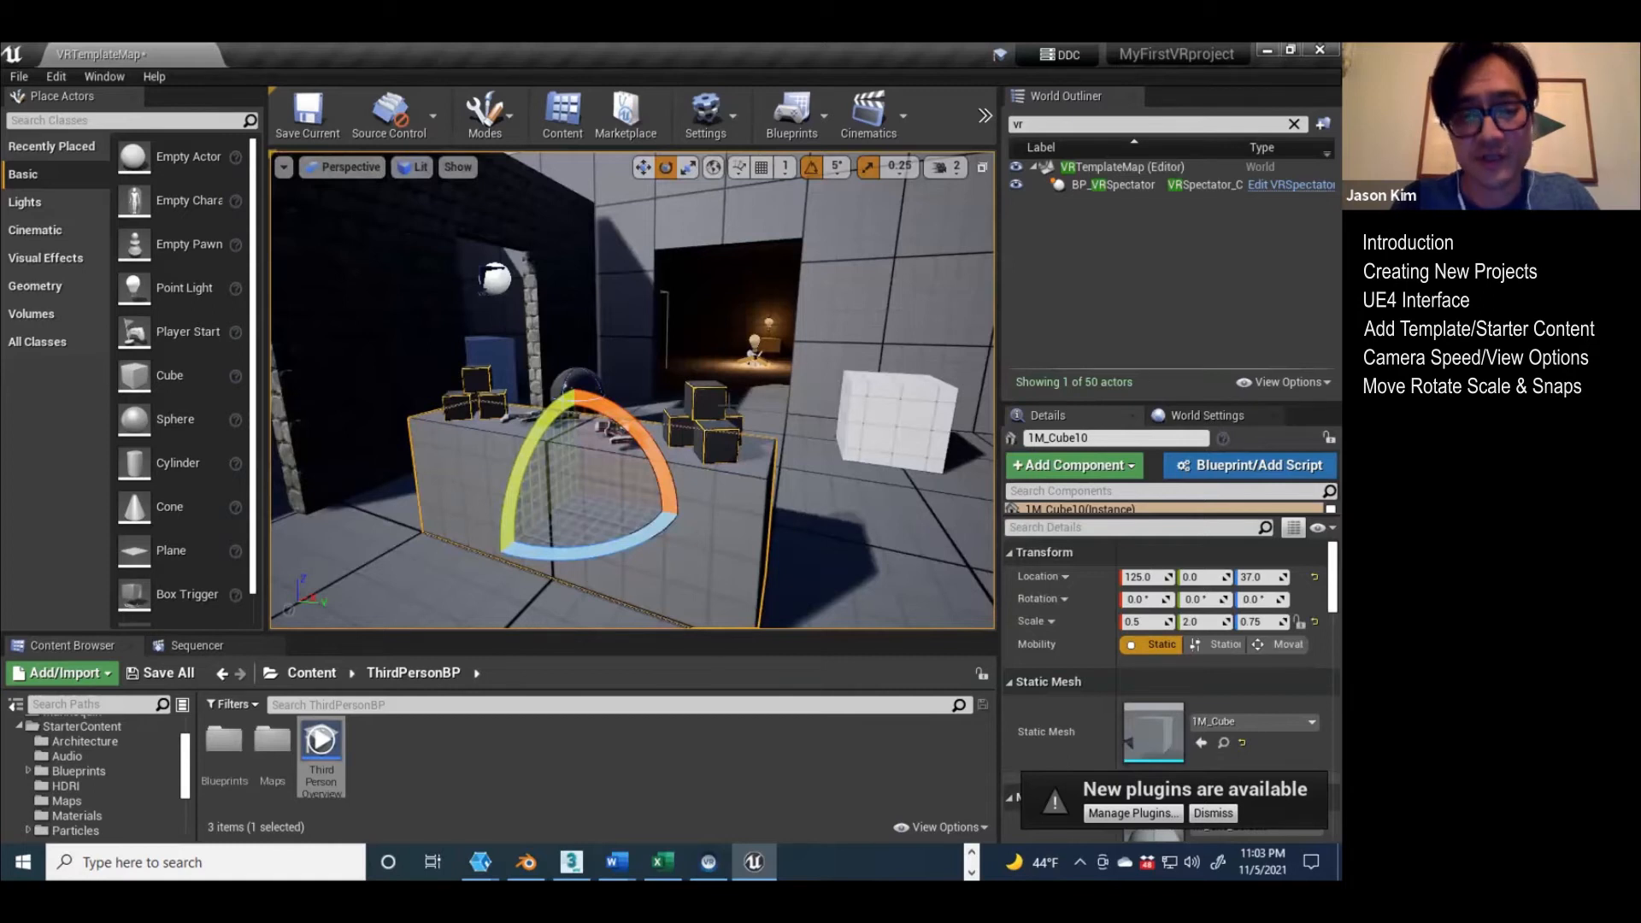
Step: Cycle through the move, rotate and scale tools on the table block, ending with the move tool
{"action": "key", "text": "w"}
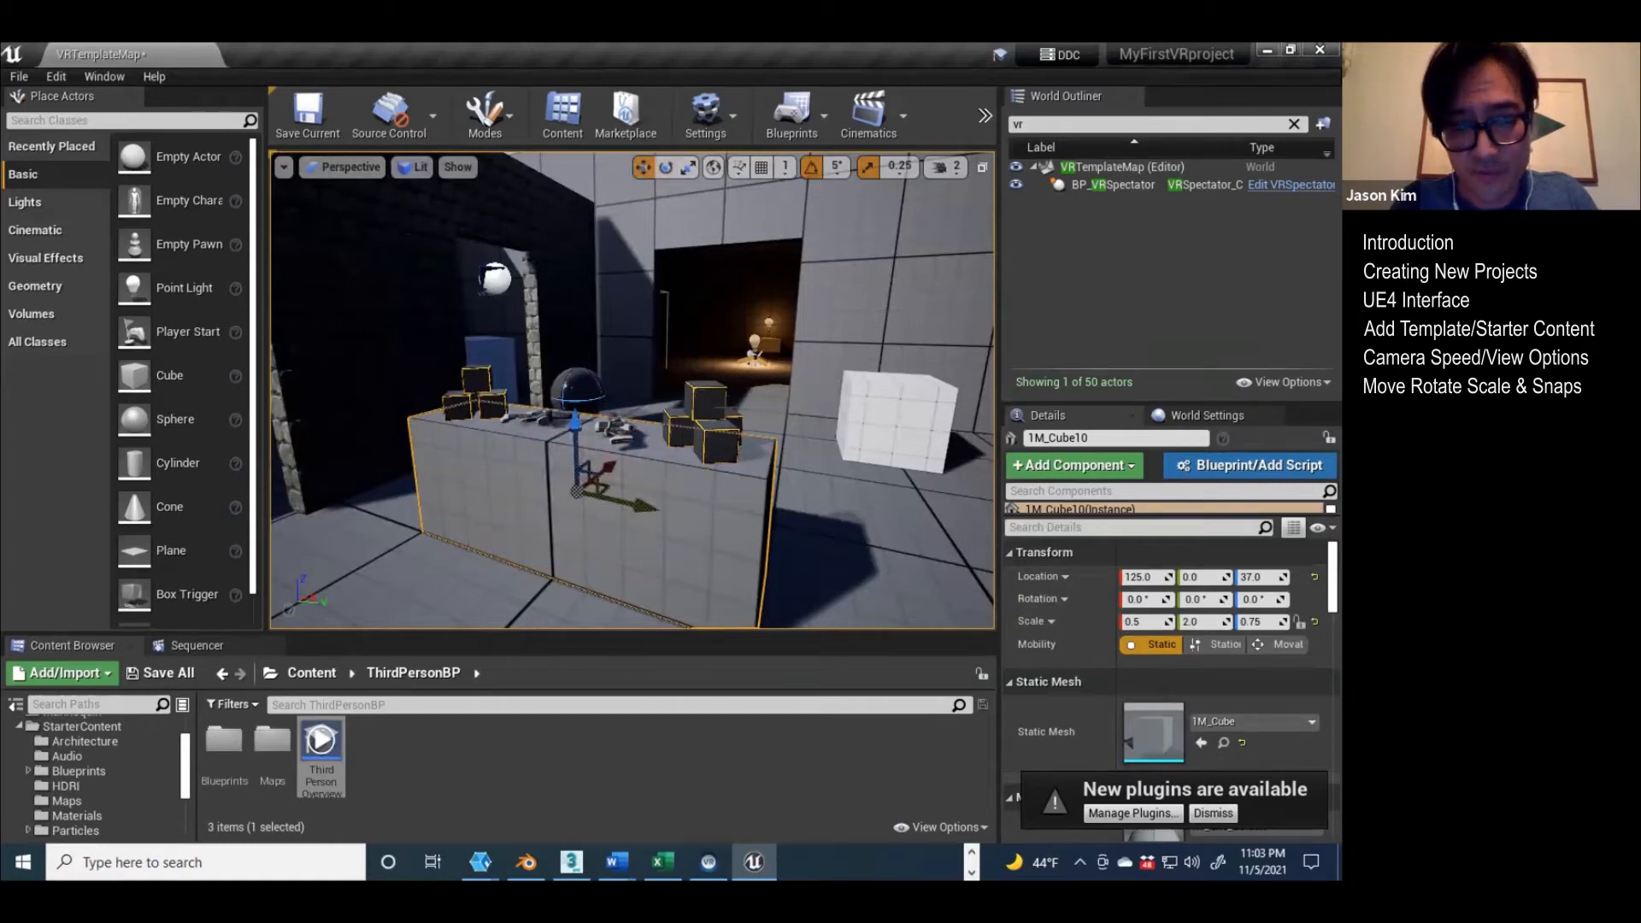
{"action": "key", "text": "e"}
{"action": "key", "text": "r"}
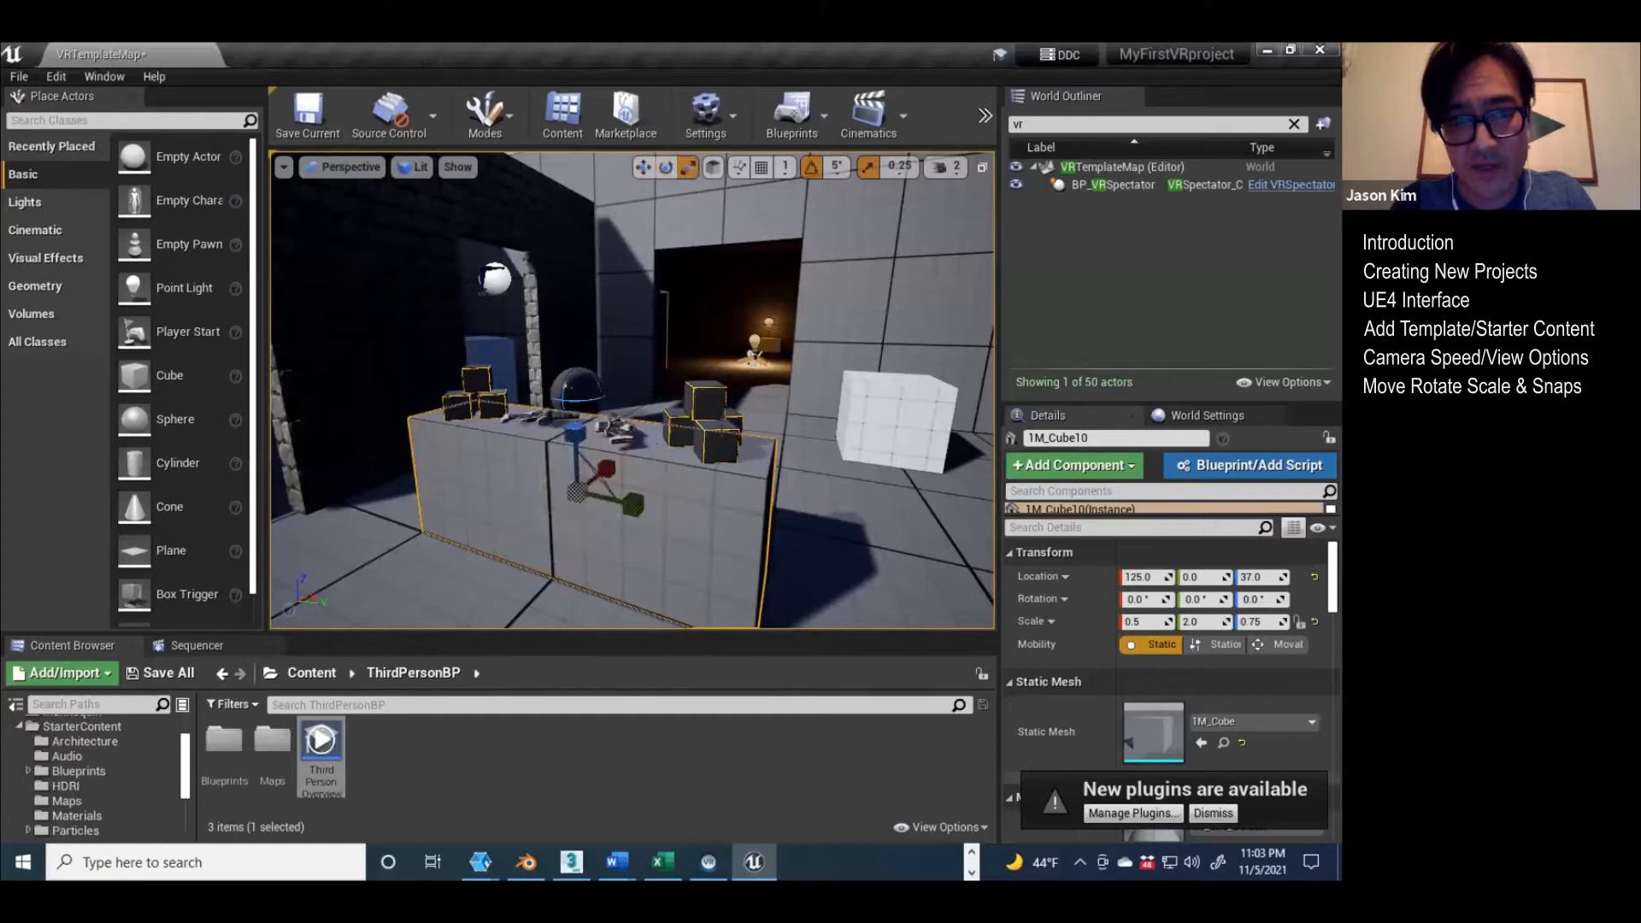
{"action": "left_click", "coordinate": [665, 166]}
{"action": "left_click", "coordinate": [642, 165]}
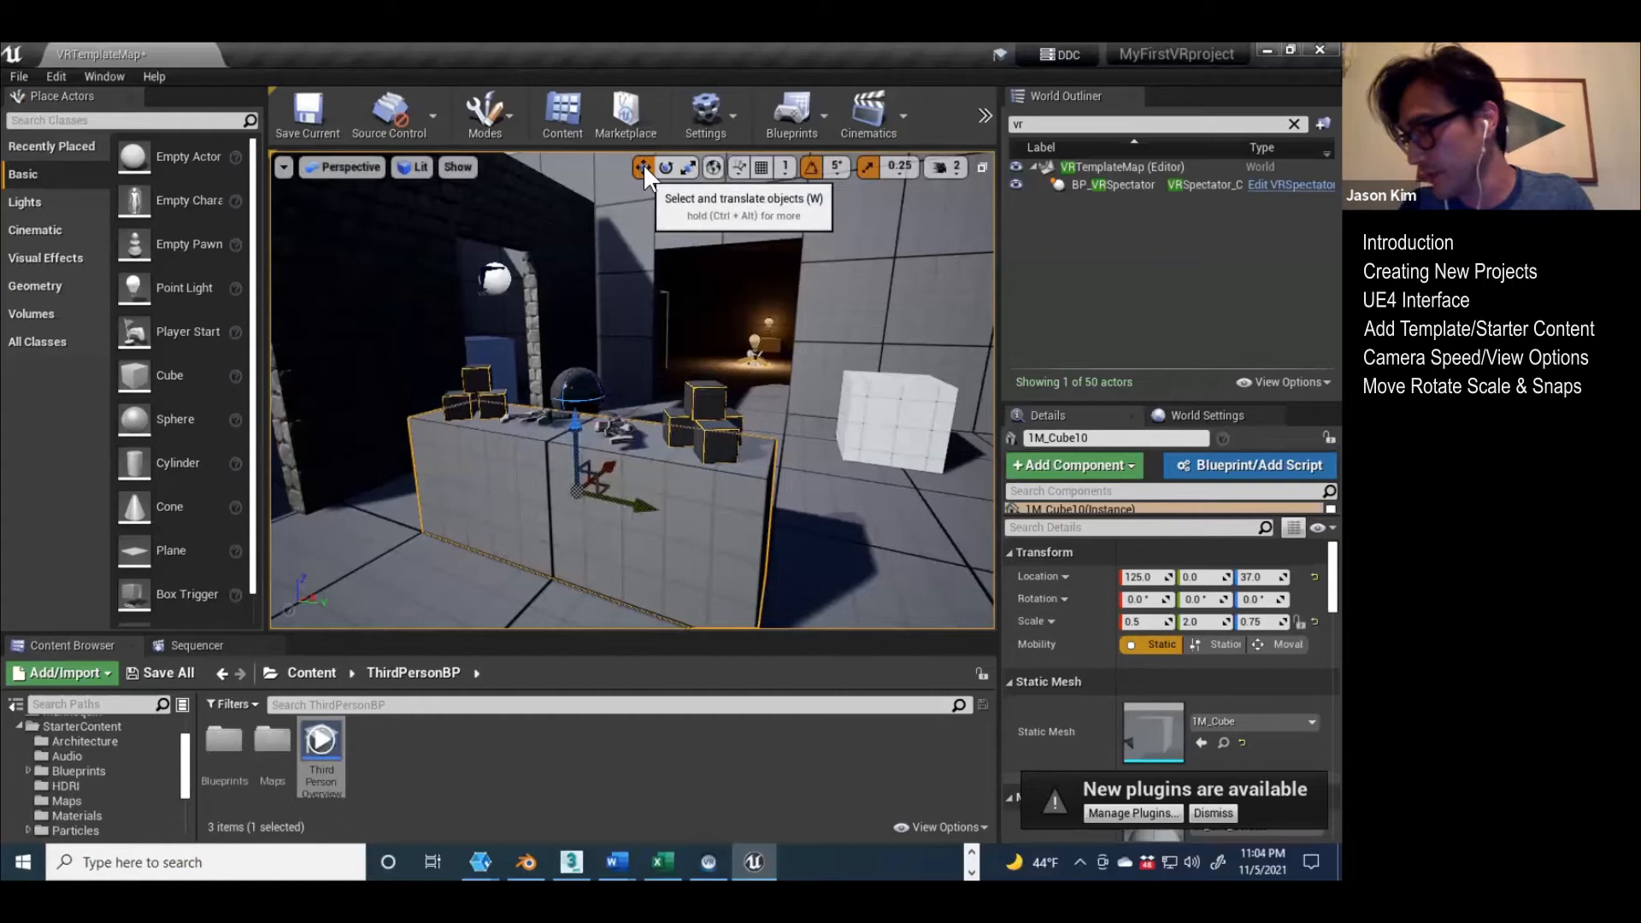
Step: Enlarge the Content Browser, collapse the StarterContent folder and open the Maps folder inside VRTemplate
{"action": "mouse_move", "coordinate": [688, 295]}
{"action": "right_mouse_down"}
{"action": "mouse_move", "coordinate": [777, 325]}
{"action": "mouse_move", "coordinate": [744, 288]}
{"action": "mouse_move", "coordinate": [701, 284]}
{"action": "right_mouse_up"}
{"action": "key", "text": "s"}
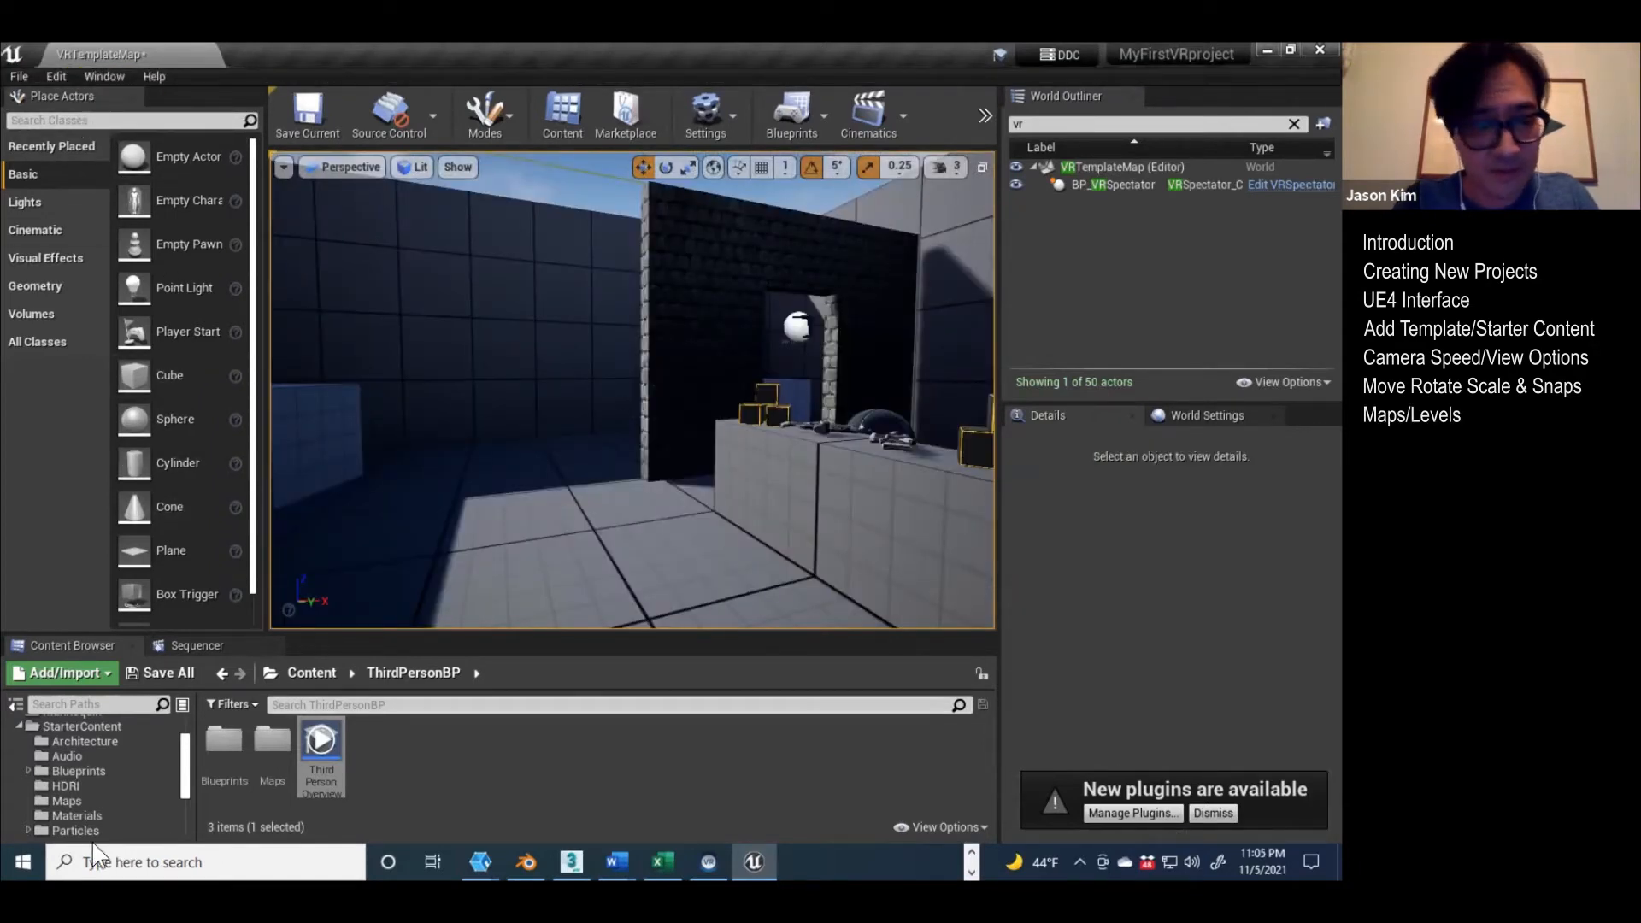
{"action": "left_click_drag", "start_coordinate": [291, 632], "coordinate": [292, 496]}
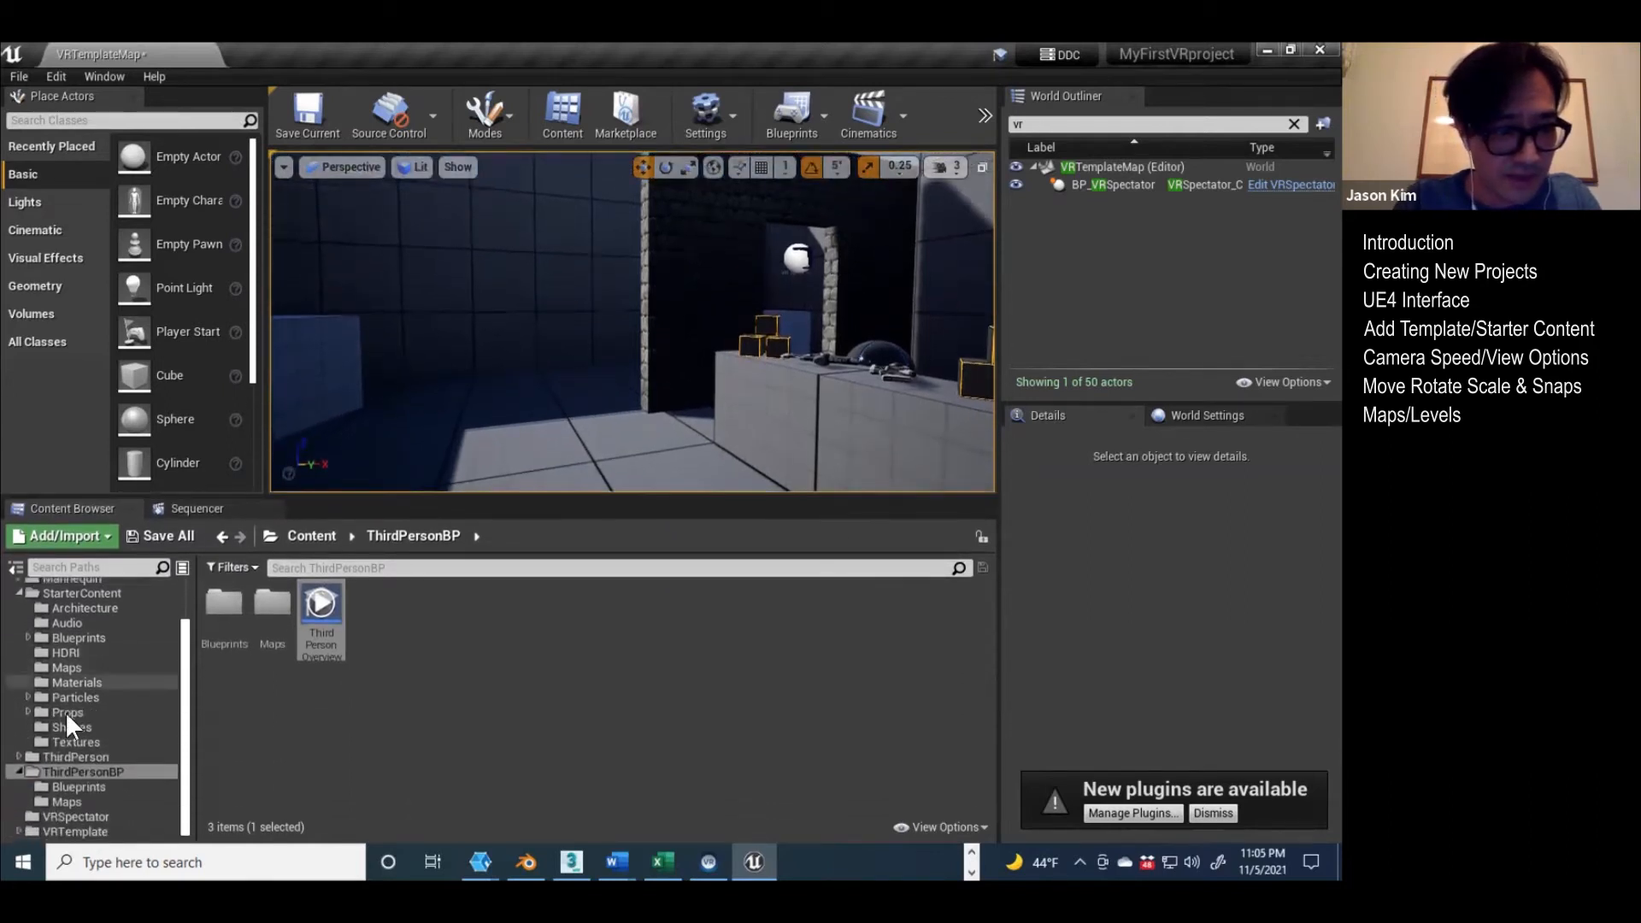
{"action": "left_click", "coordinate": [18, 592]}
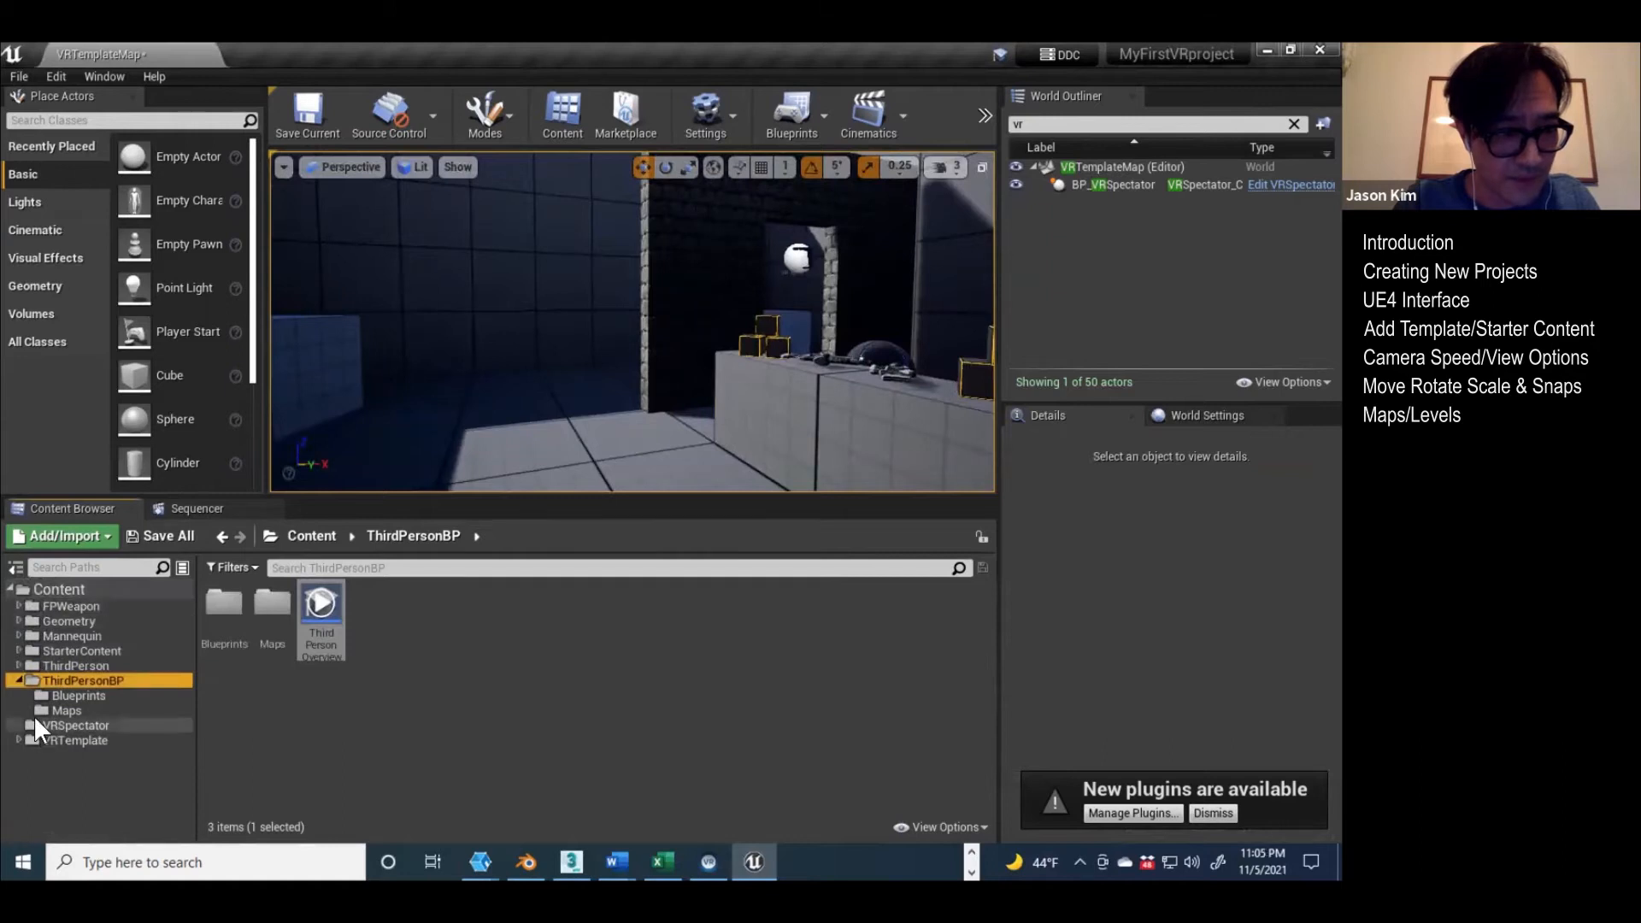
{"action": "left_click", "coordinate": [16, 738]}
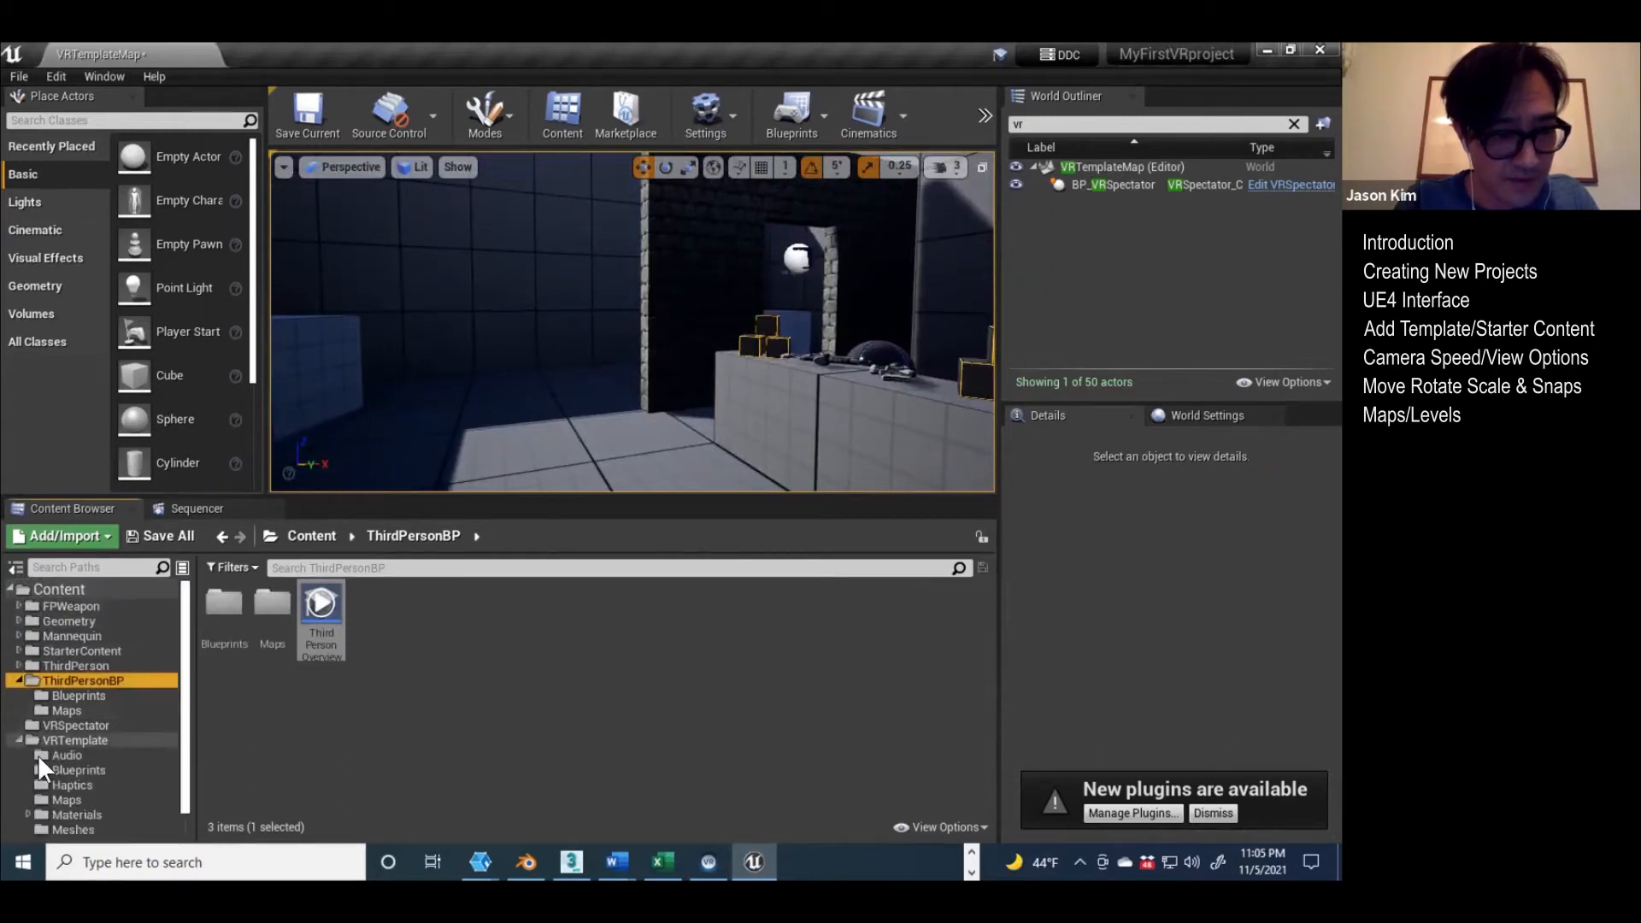
{"action": "left_click", "coordinate": [43, 797]}
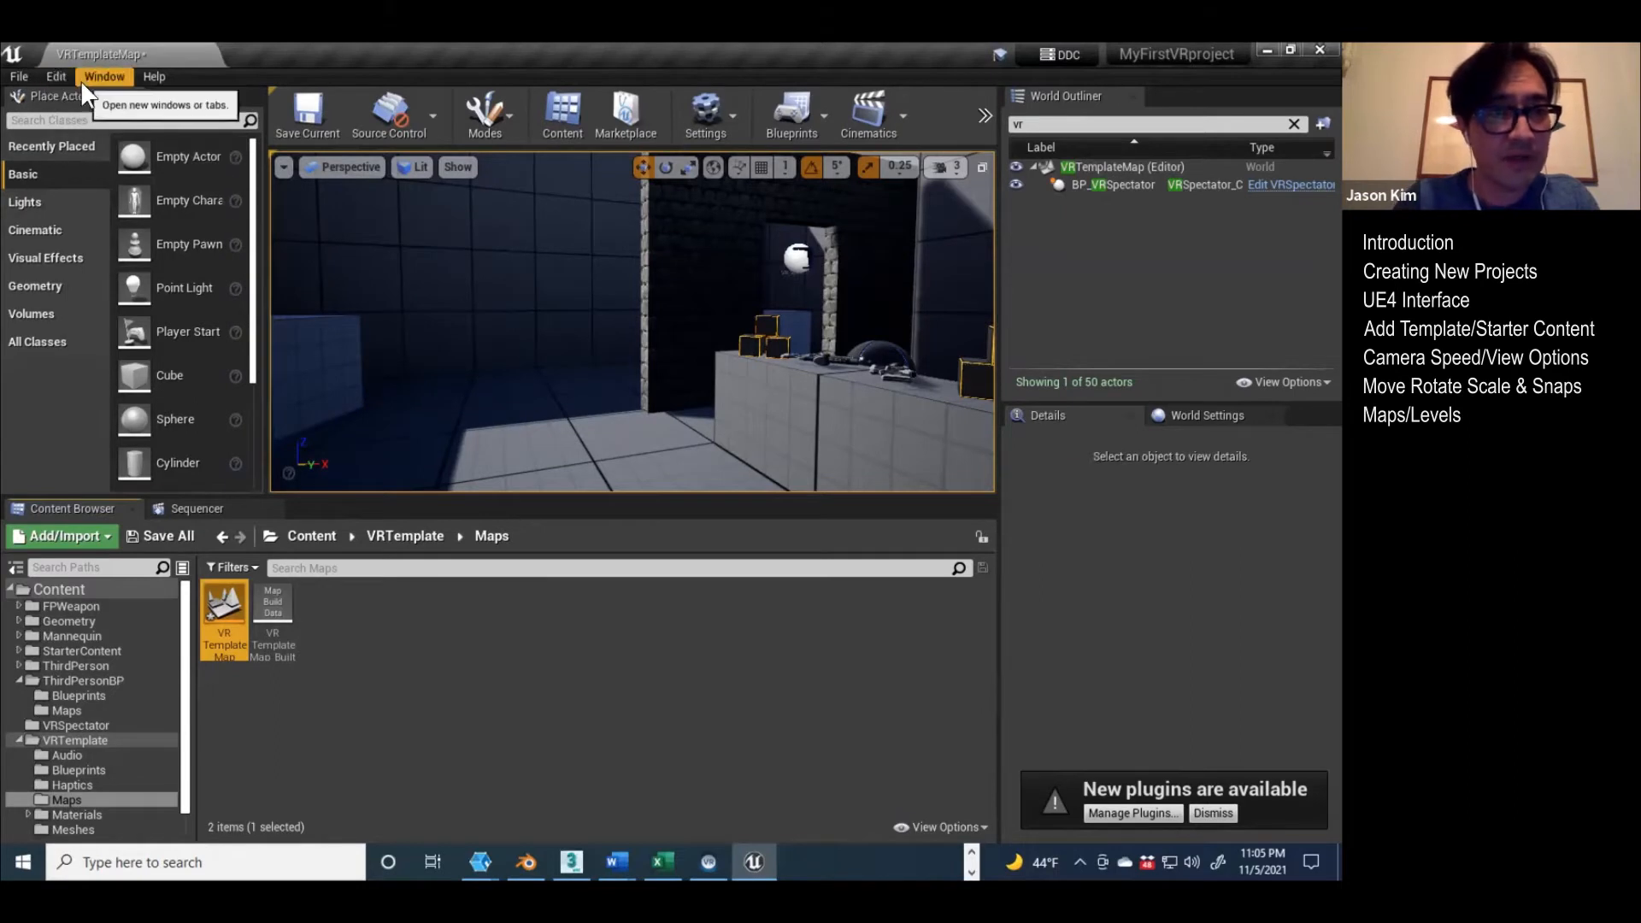
Step: Open the Maps & Modes page of the Project Settings
{"action": "left_click", "coordinate": [45, 73]}
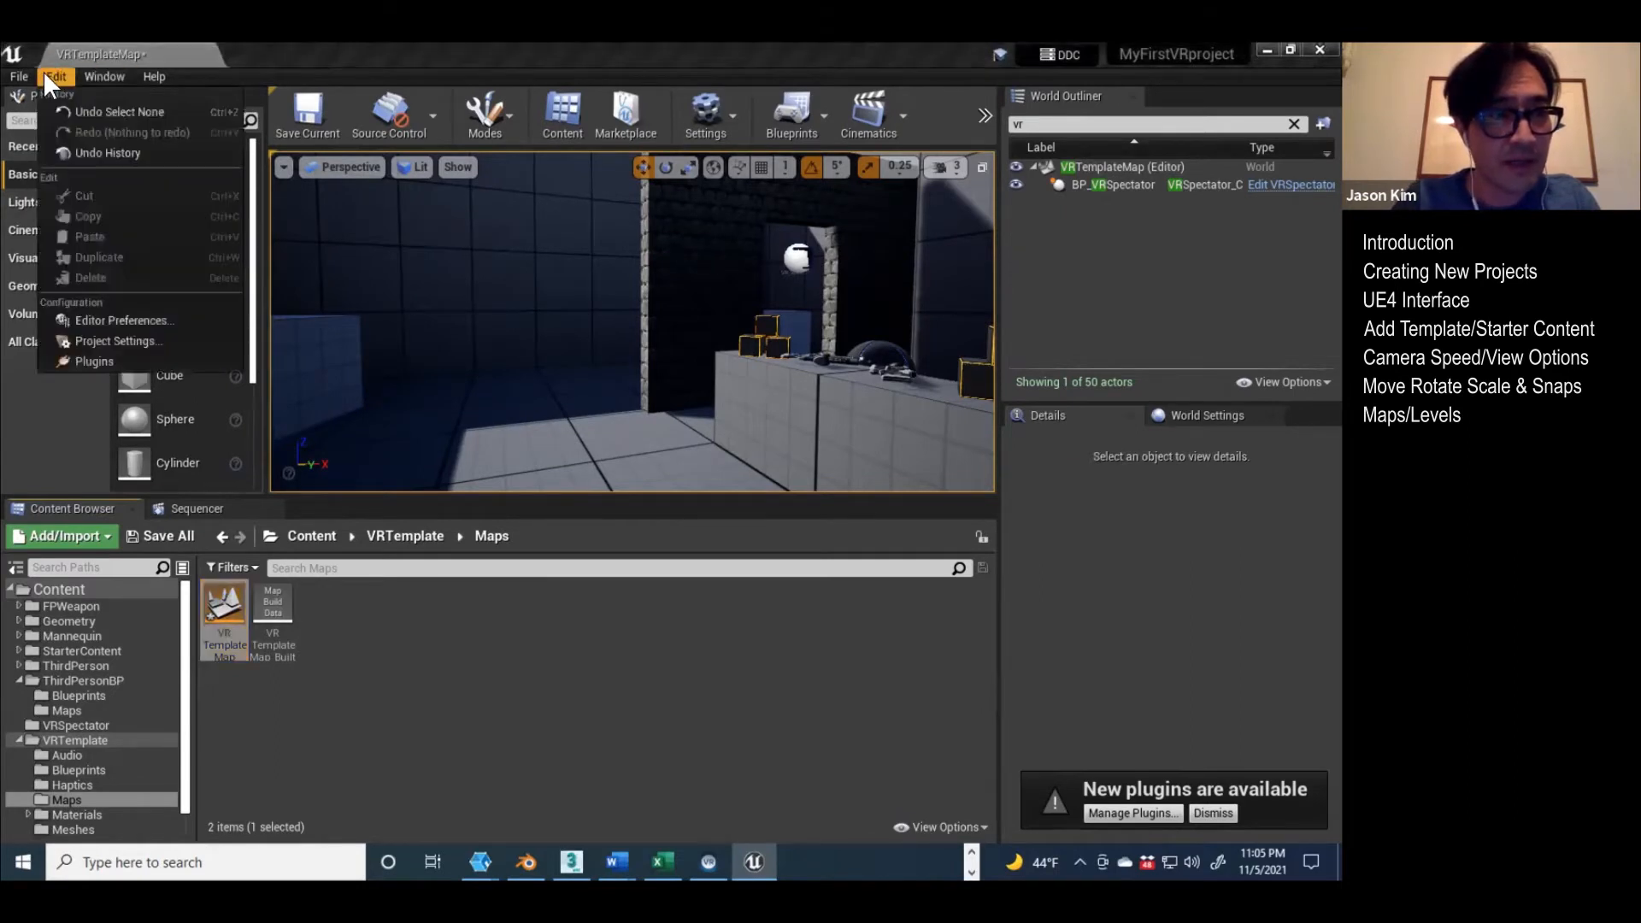
{"action": "left_click", "coordinate": [110, 338]}
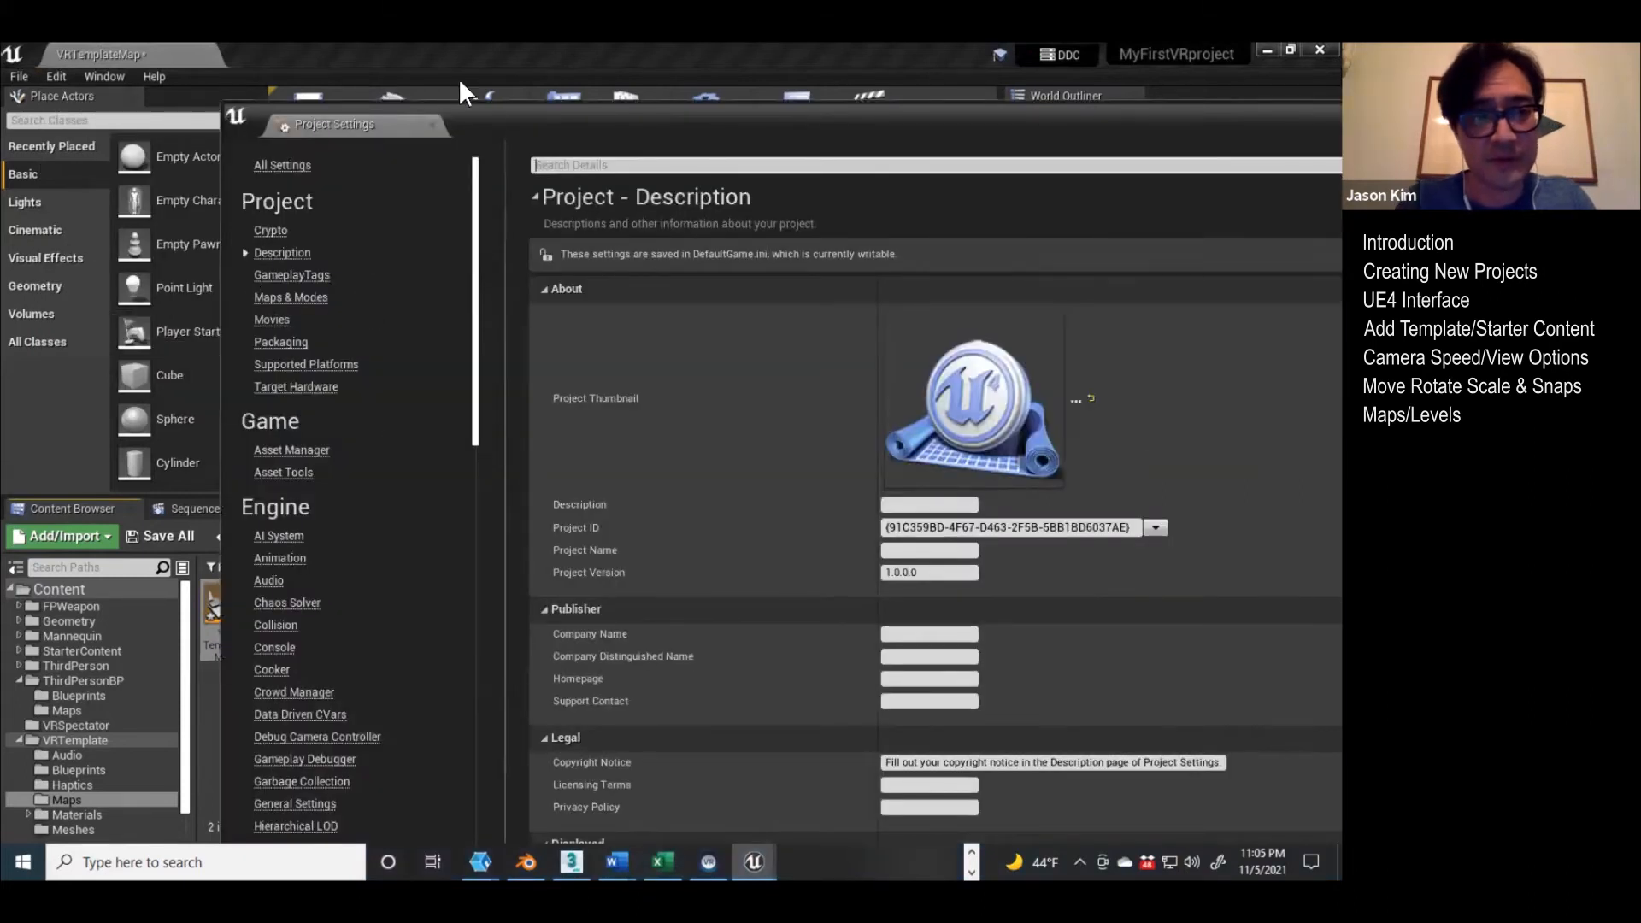
{"action": "left_click_drag", "start_coordinate": [513, 115], "coordinate": [448, 79]}
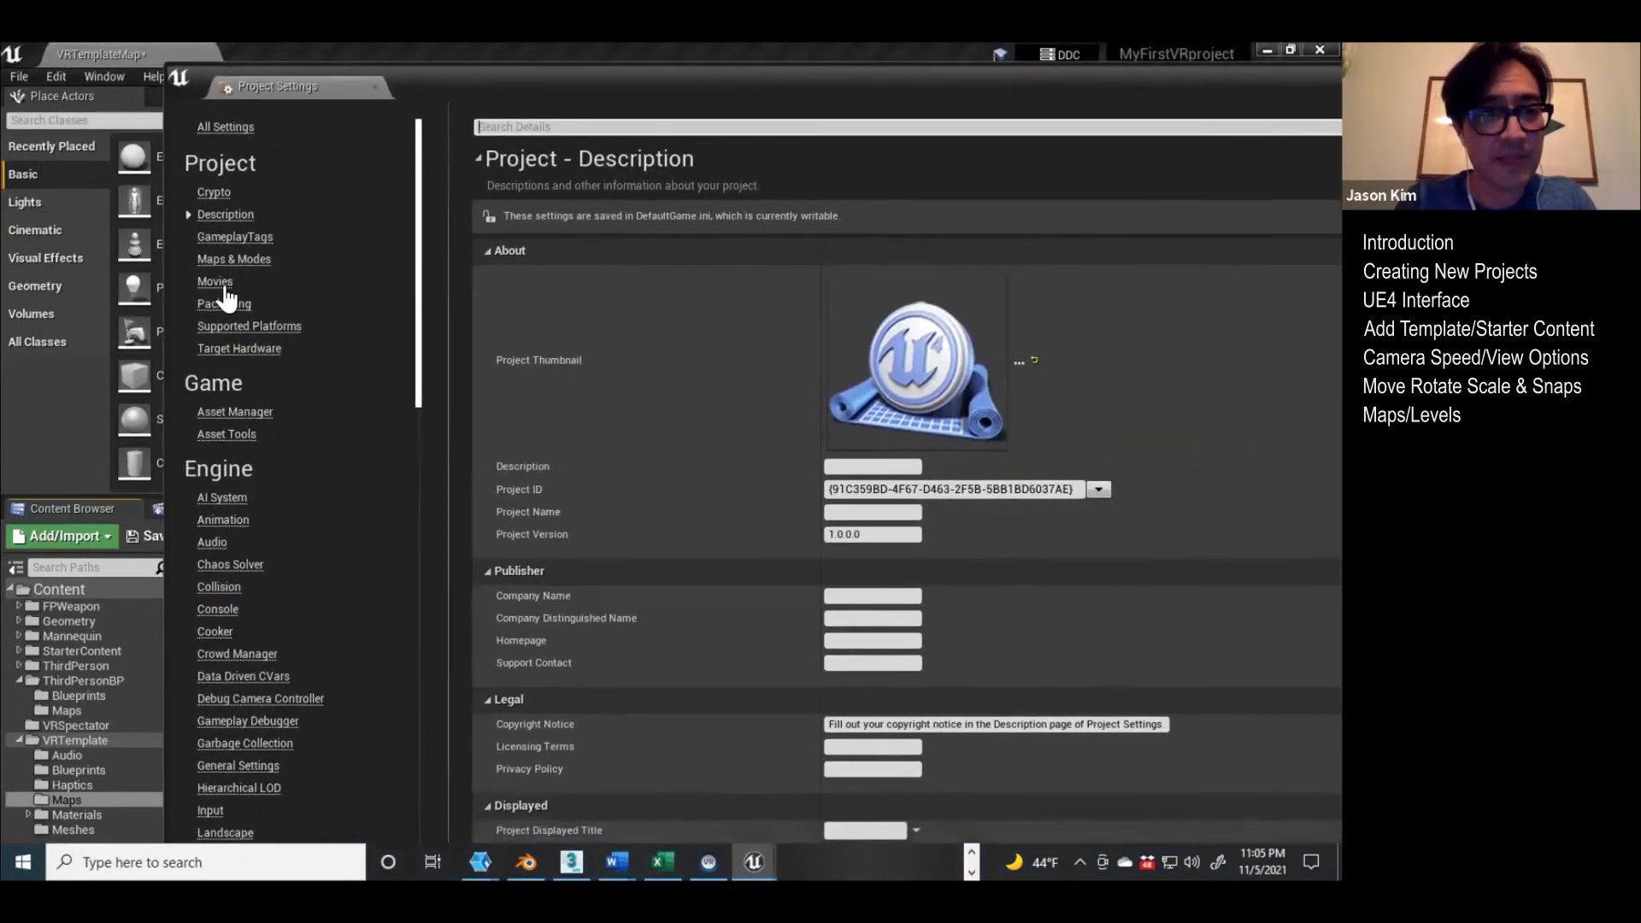
{"action": "left_click", "coordinate": [220, 261]}
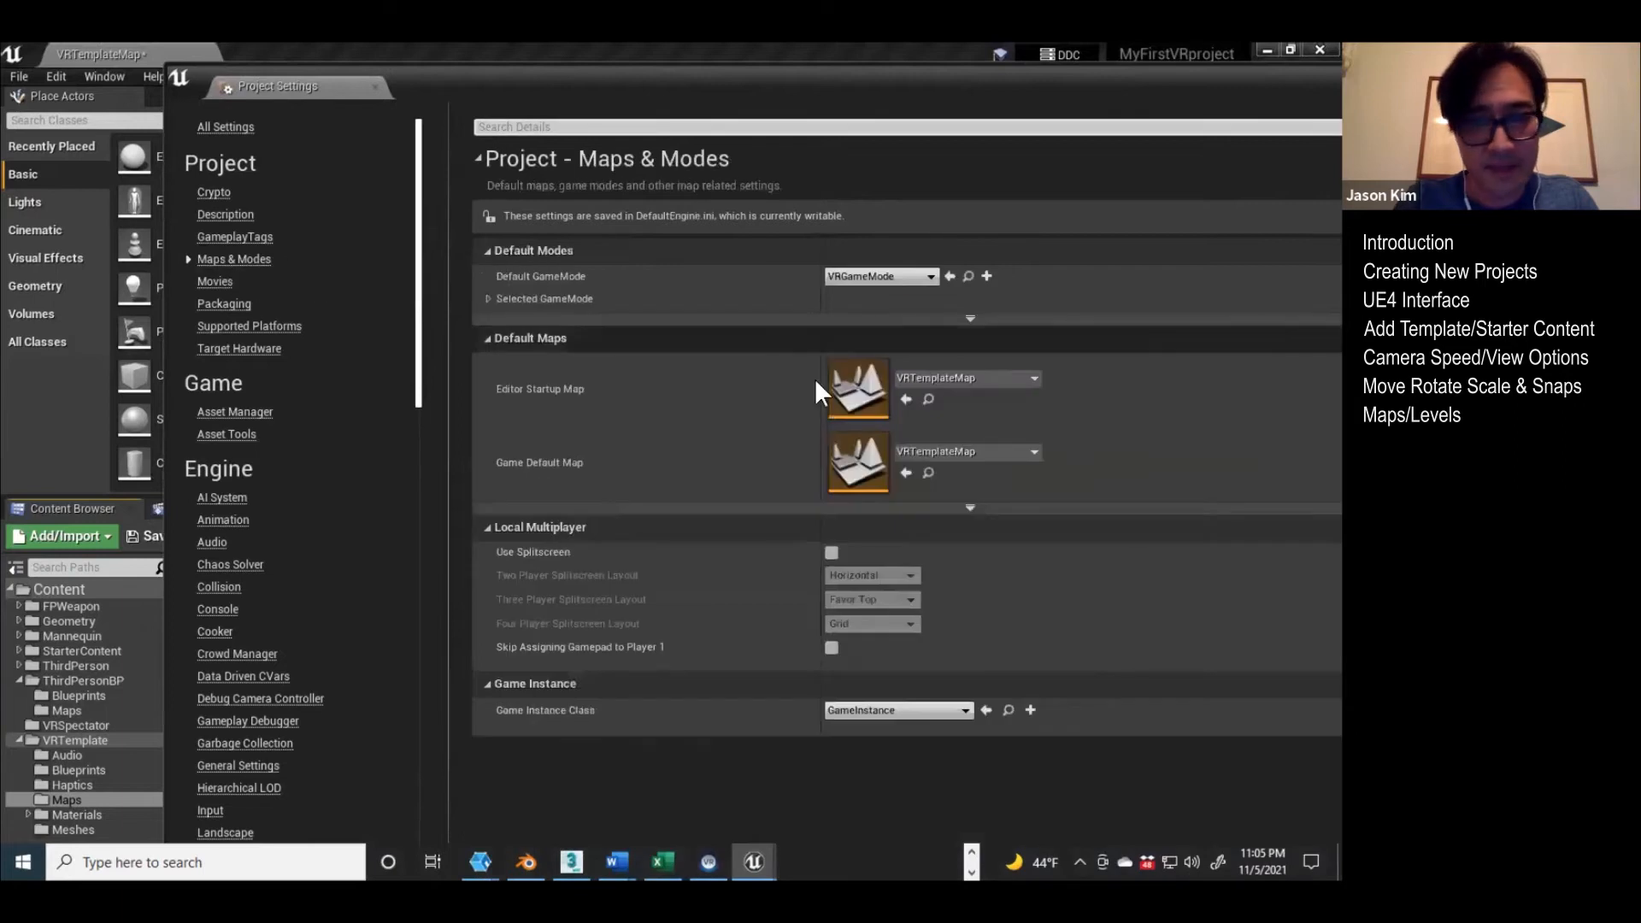
Step: Review the levels available for the Editor Startup Map, keep VRTemplateMap and close the Project Settings
{"action": "left_click", "coordinate": [996, 376]}
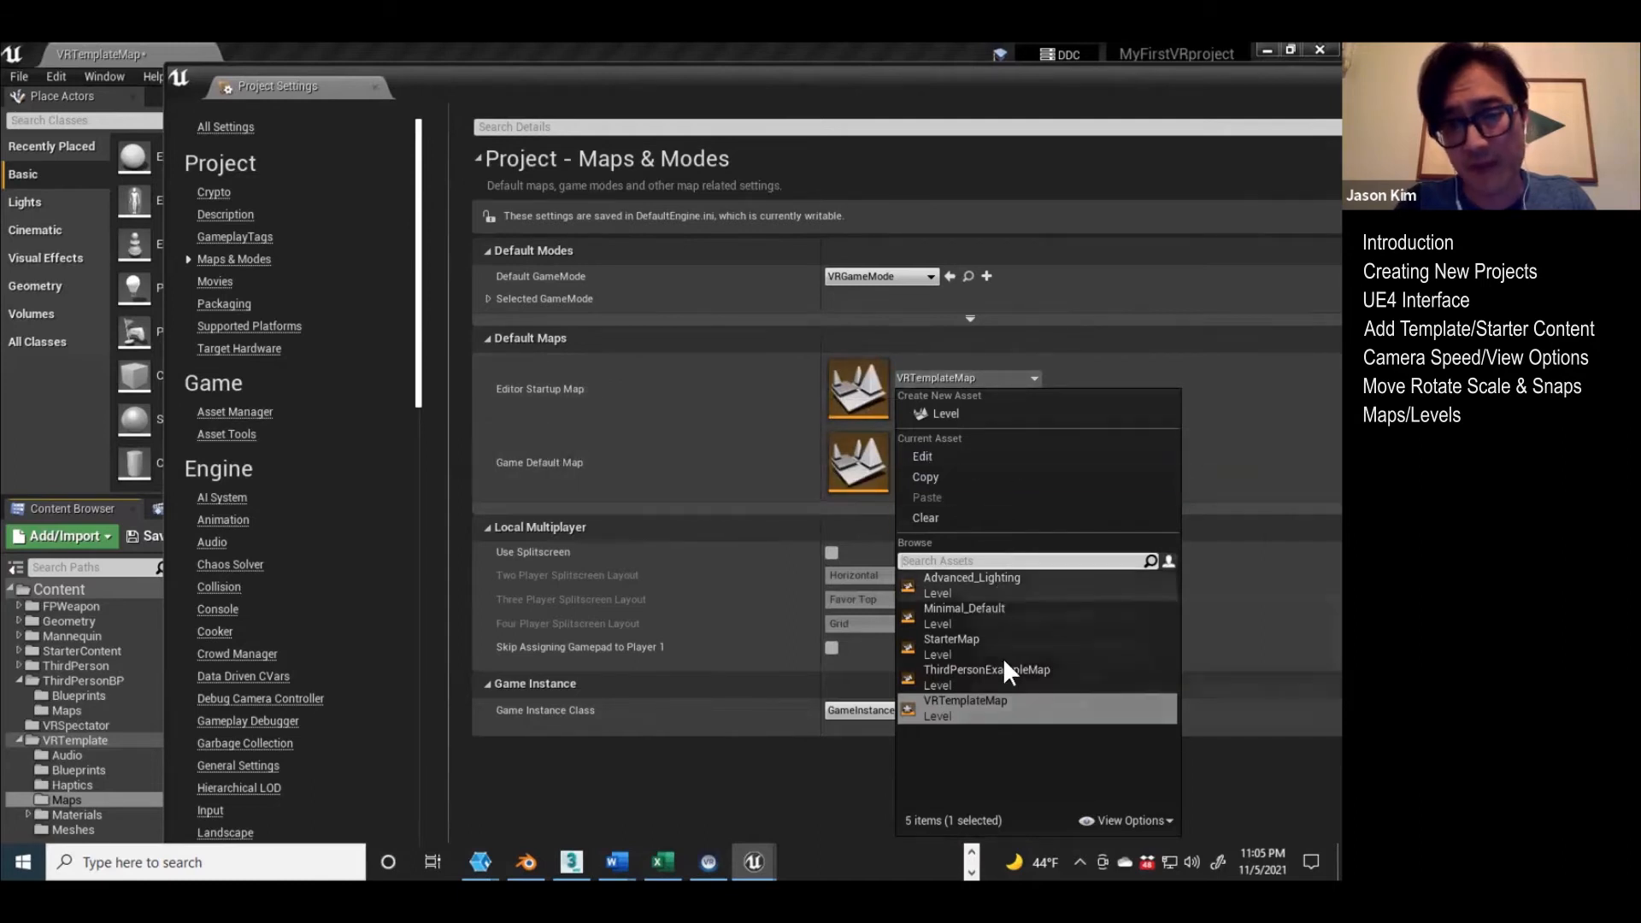
{"action": "left_click", "coordinate": [741, 391]}
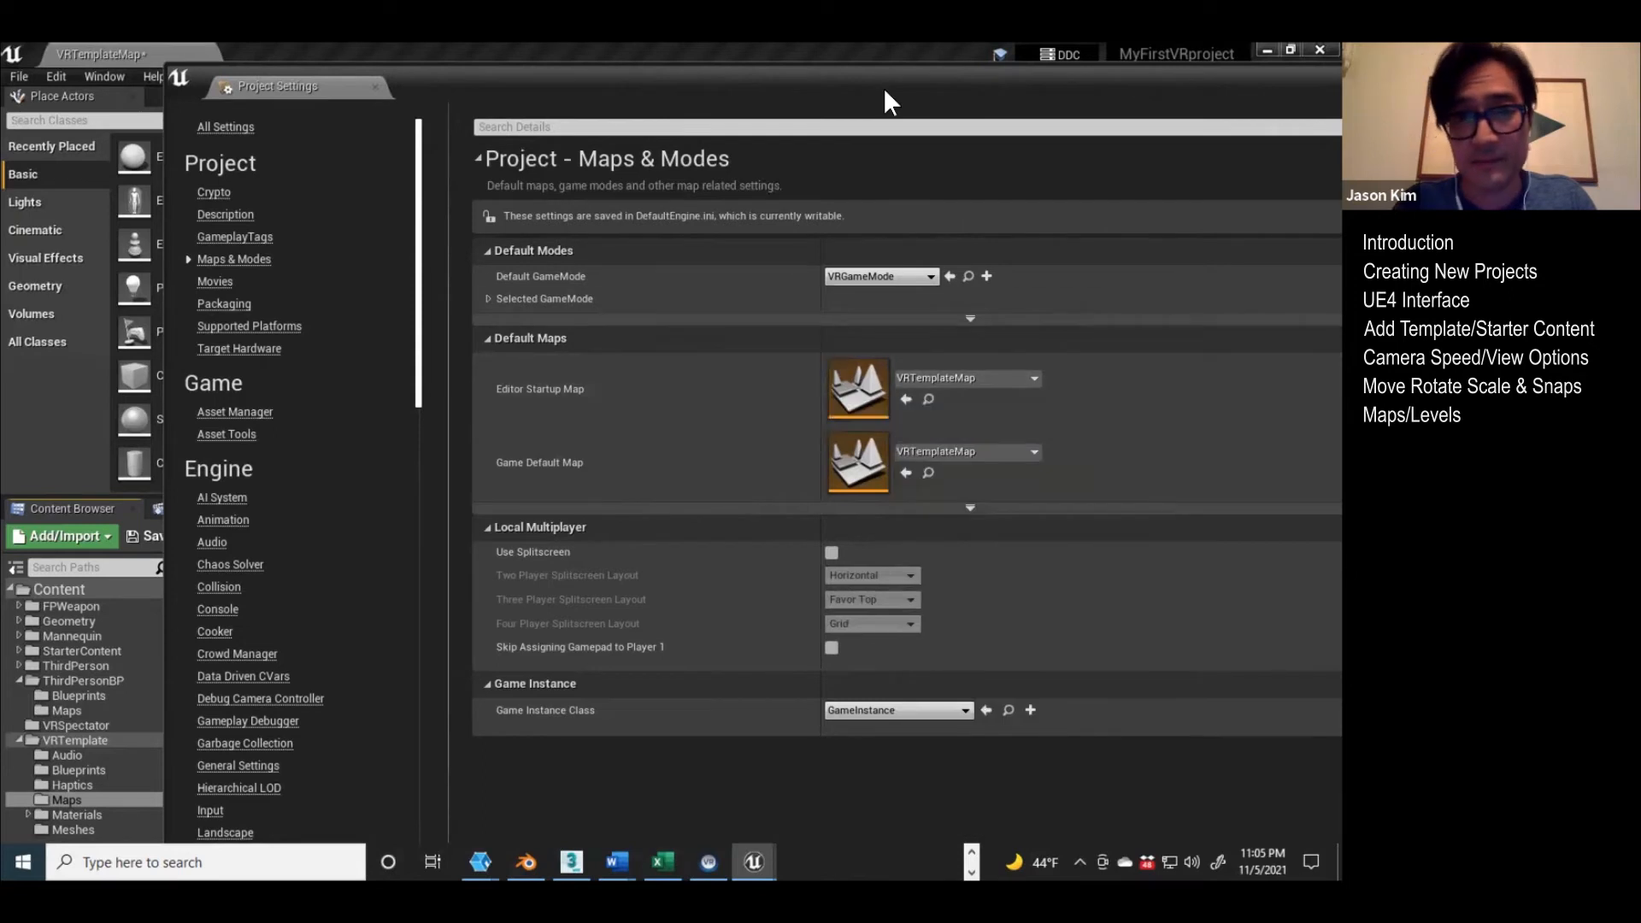
{"action": "left_click_drag", "start_coordinate": [884, 87], "coordinate": [778, 125]}
{"action": "left_click_drag", "start_coordinate": [1087, 115], "coordinate": [939, 114]}
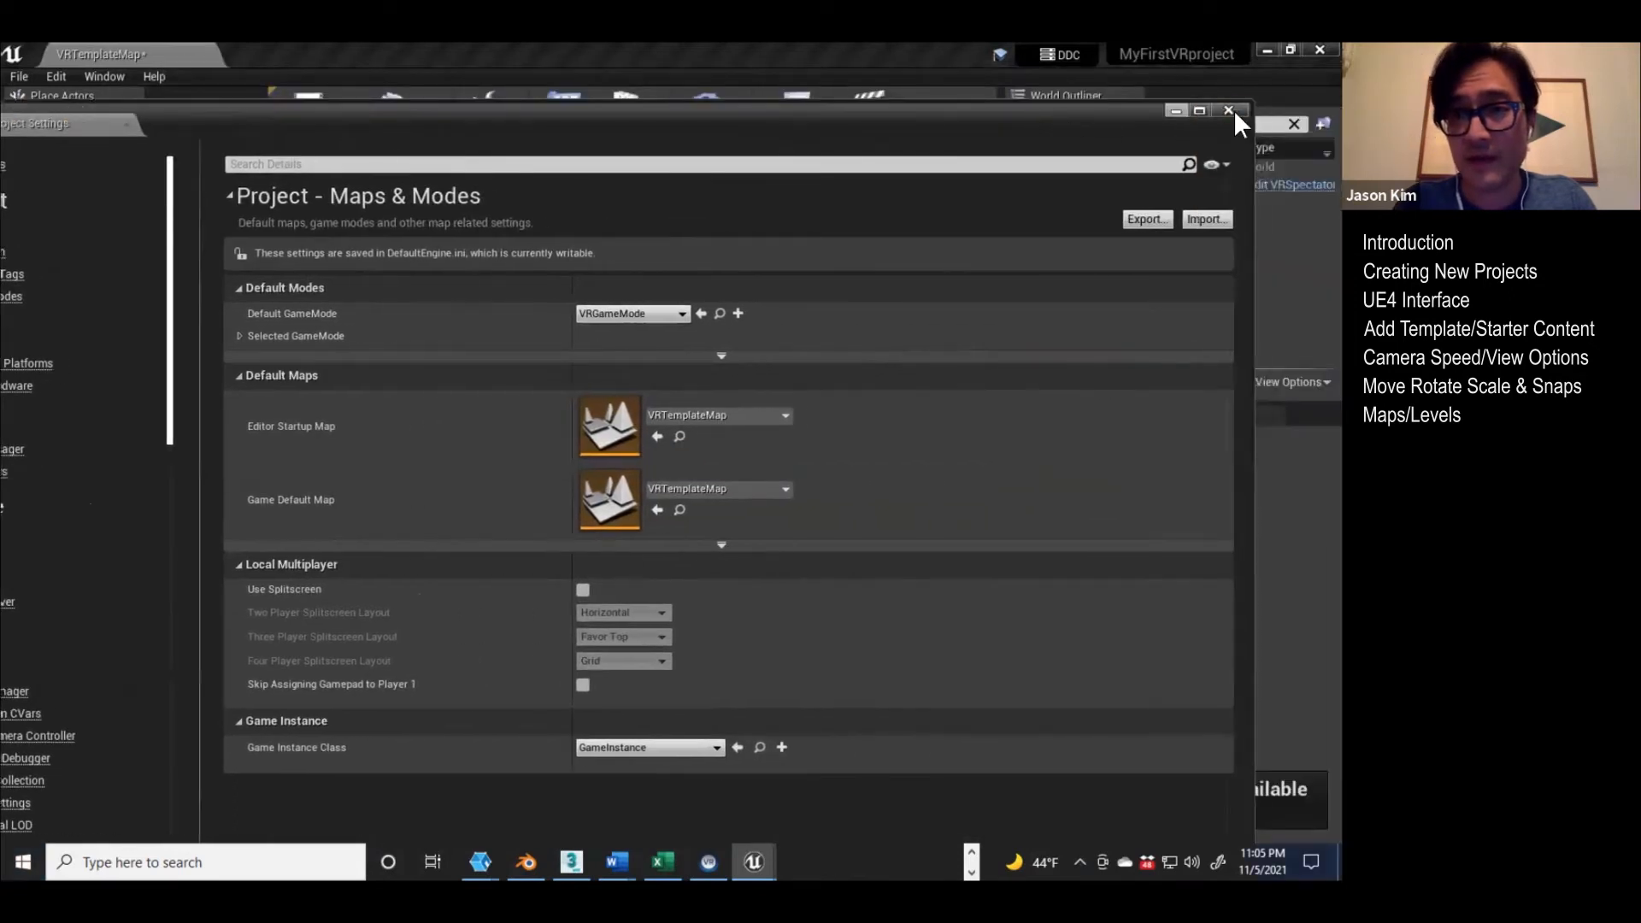
{"action": "left_click", "coordinate": [1229, 107]}
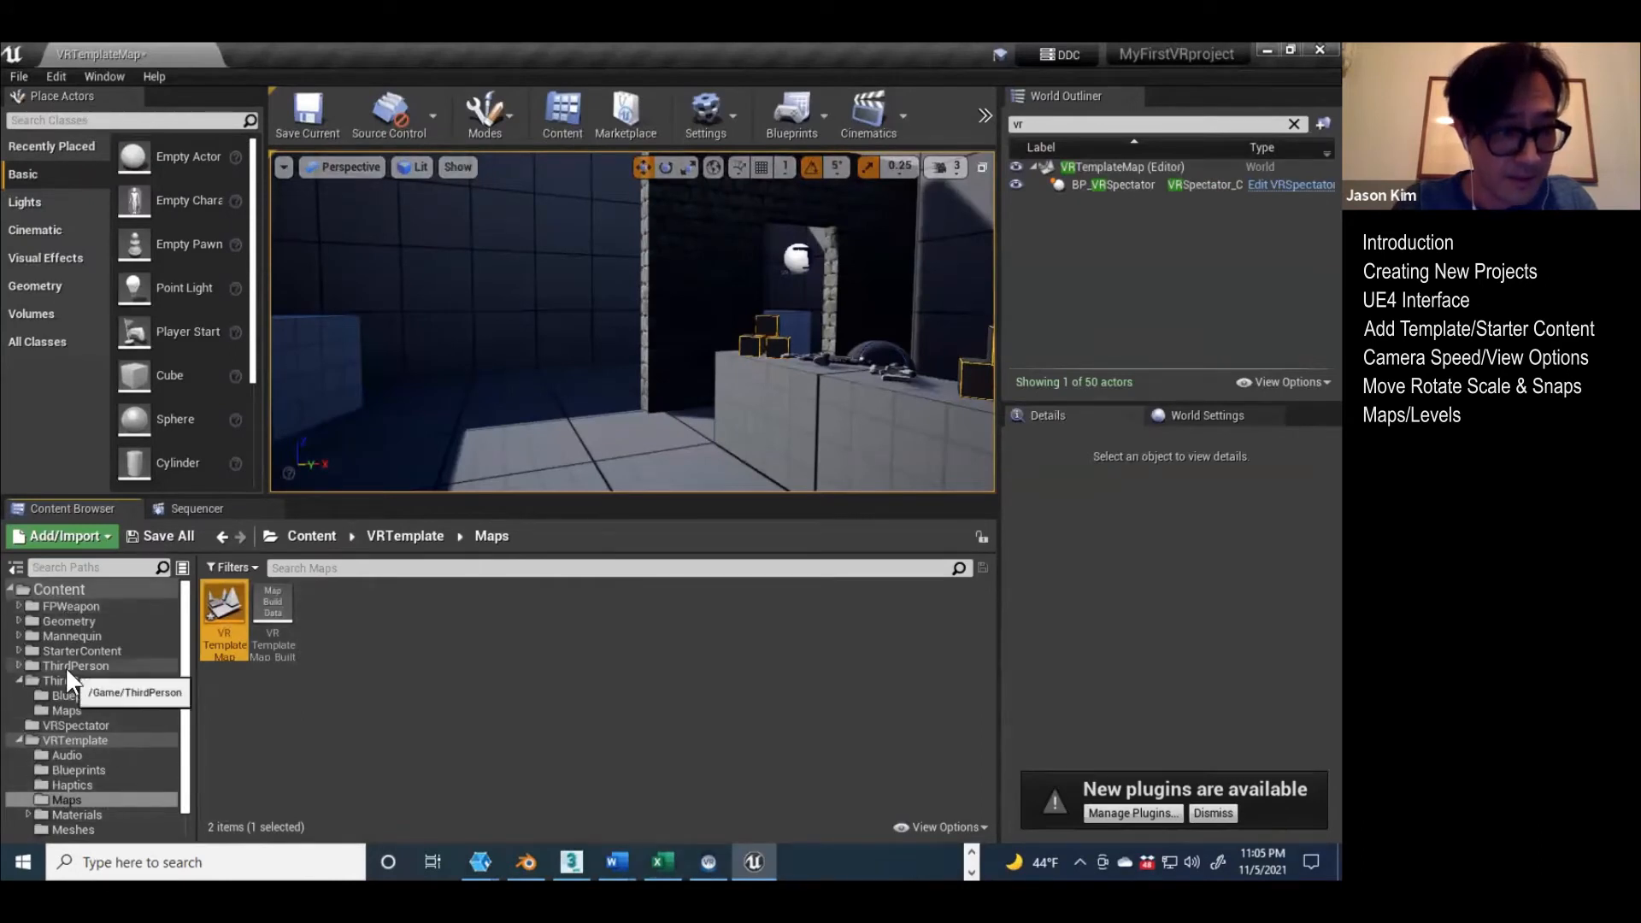
Step: Collapse the ThirdPersonBP and VRTemplate folders in the Content Browser's folder tree
{"action": "left_click", "coordinate": [20, 679]}
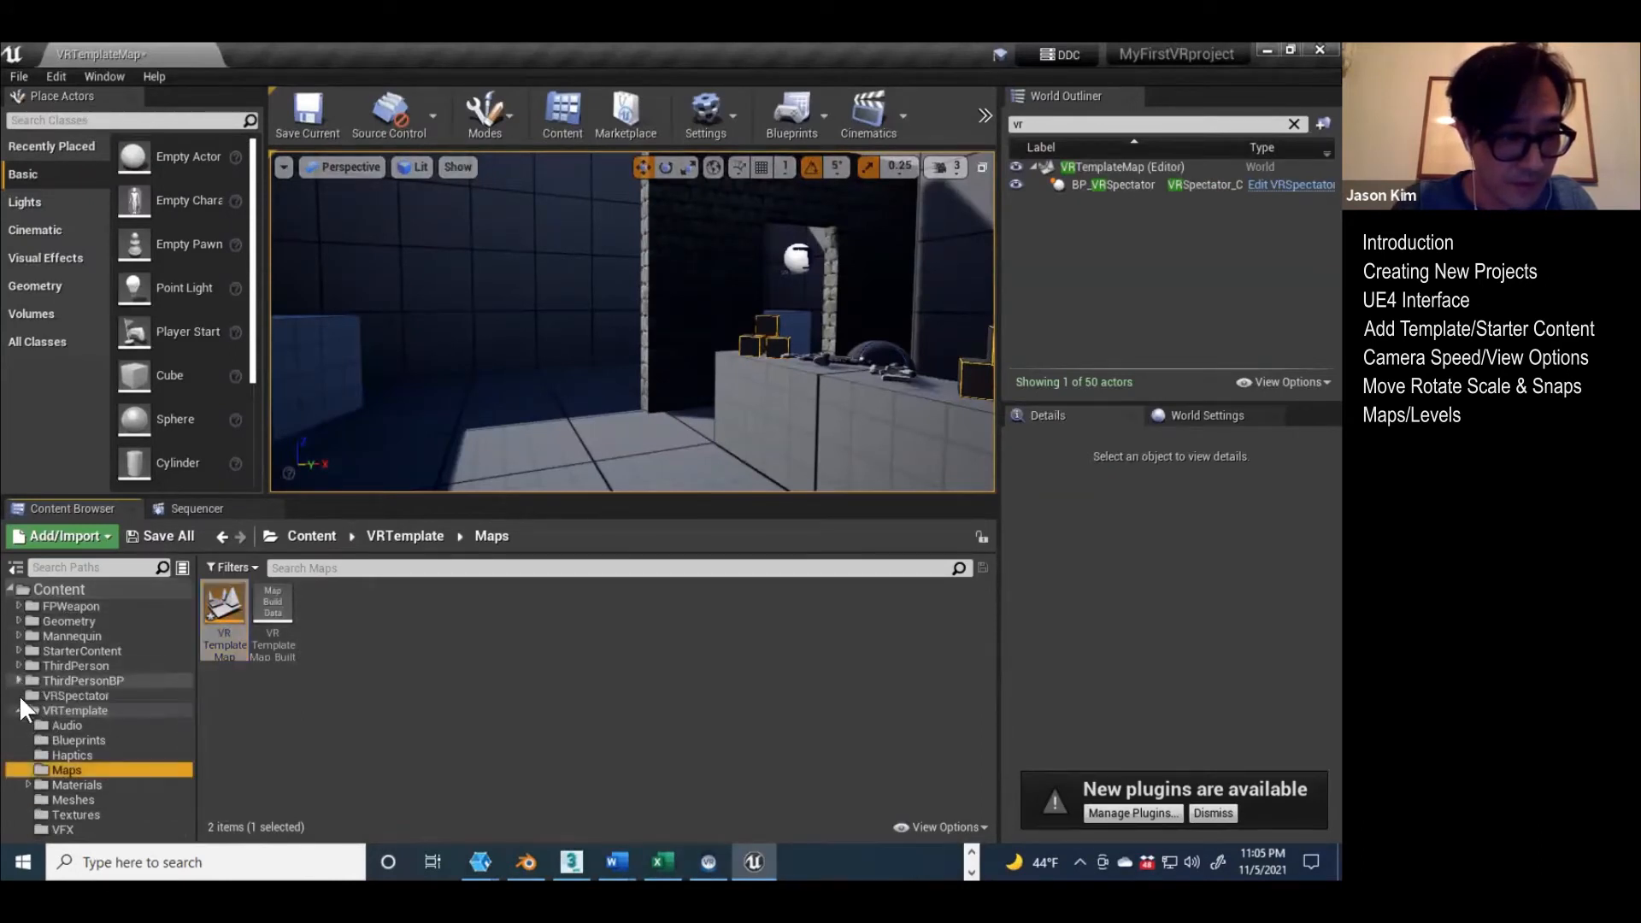
{"action": "left_click", "coordinate": [19, 710]}
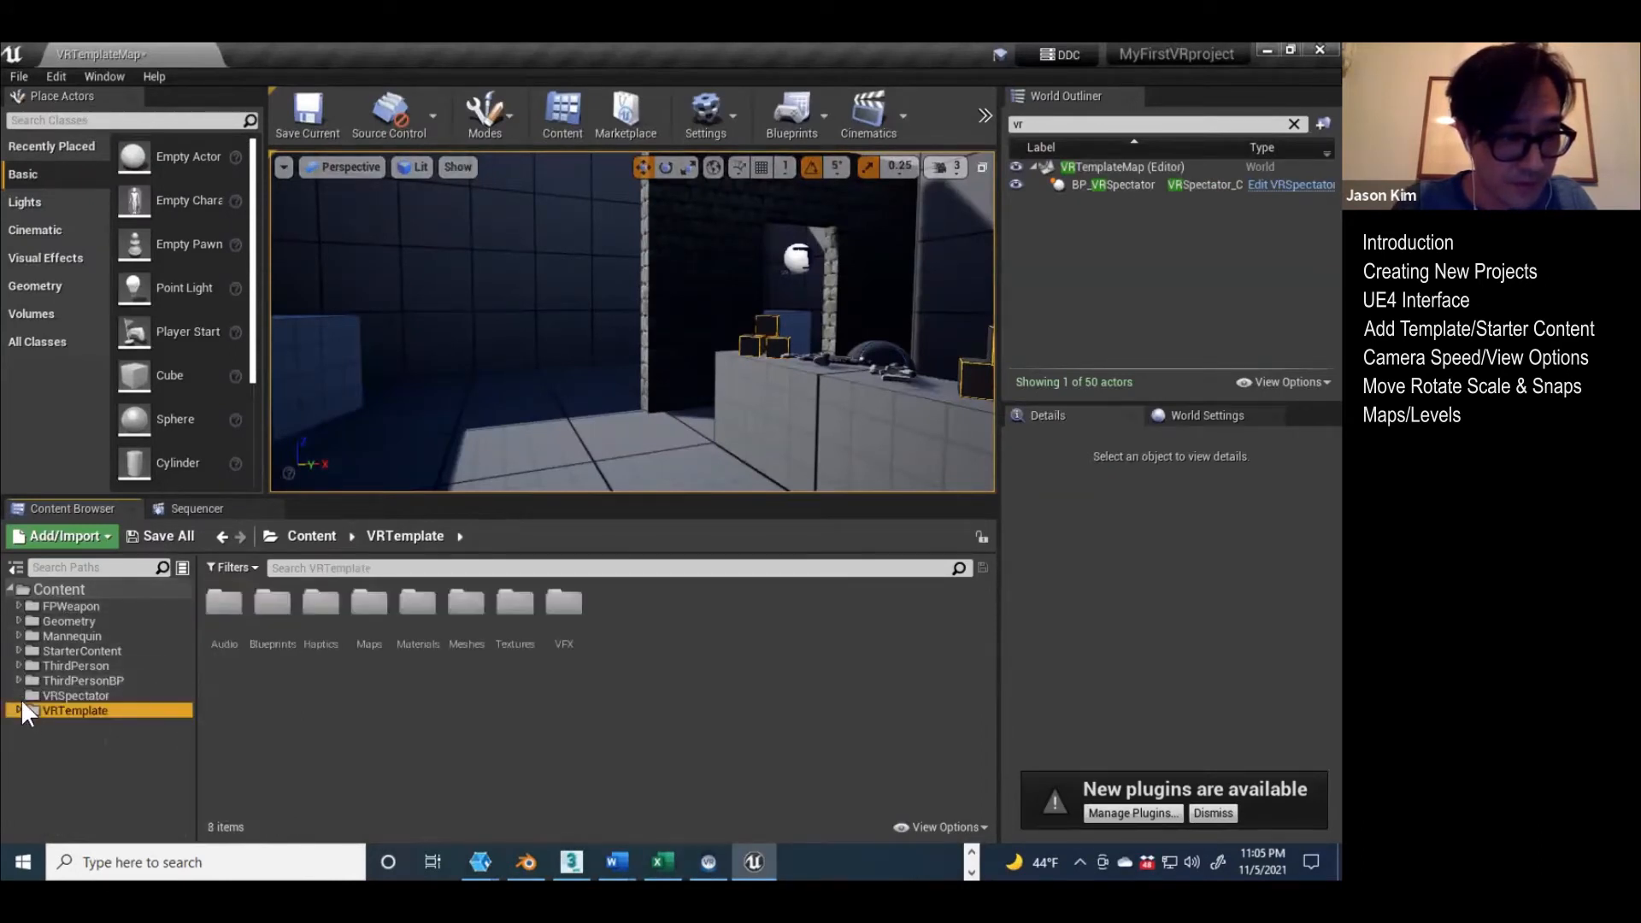
Step: Create a folder named VF_Map directly under the Content folder in the Content Browser
{"action": "left_click", "coordinate": [43, 587]}
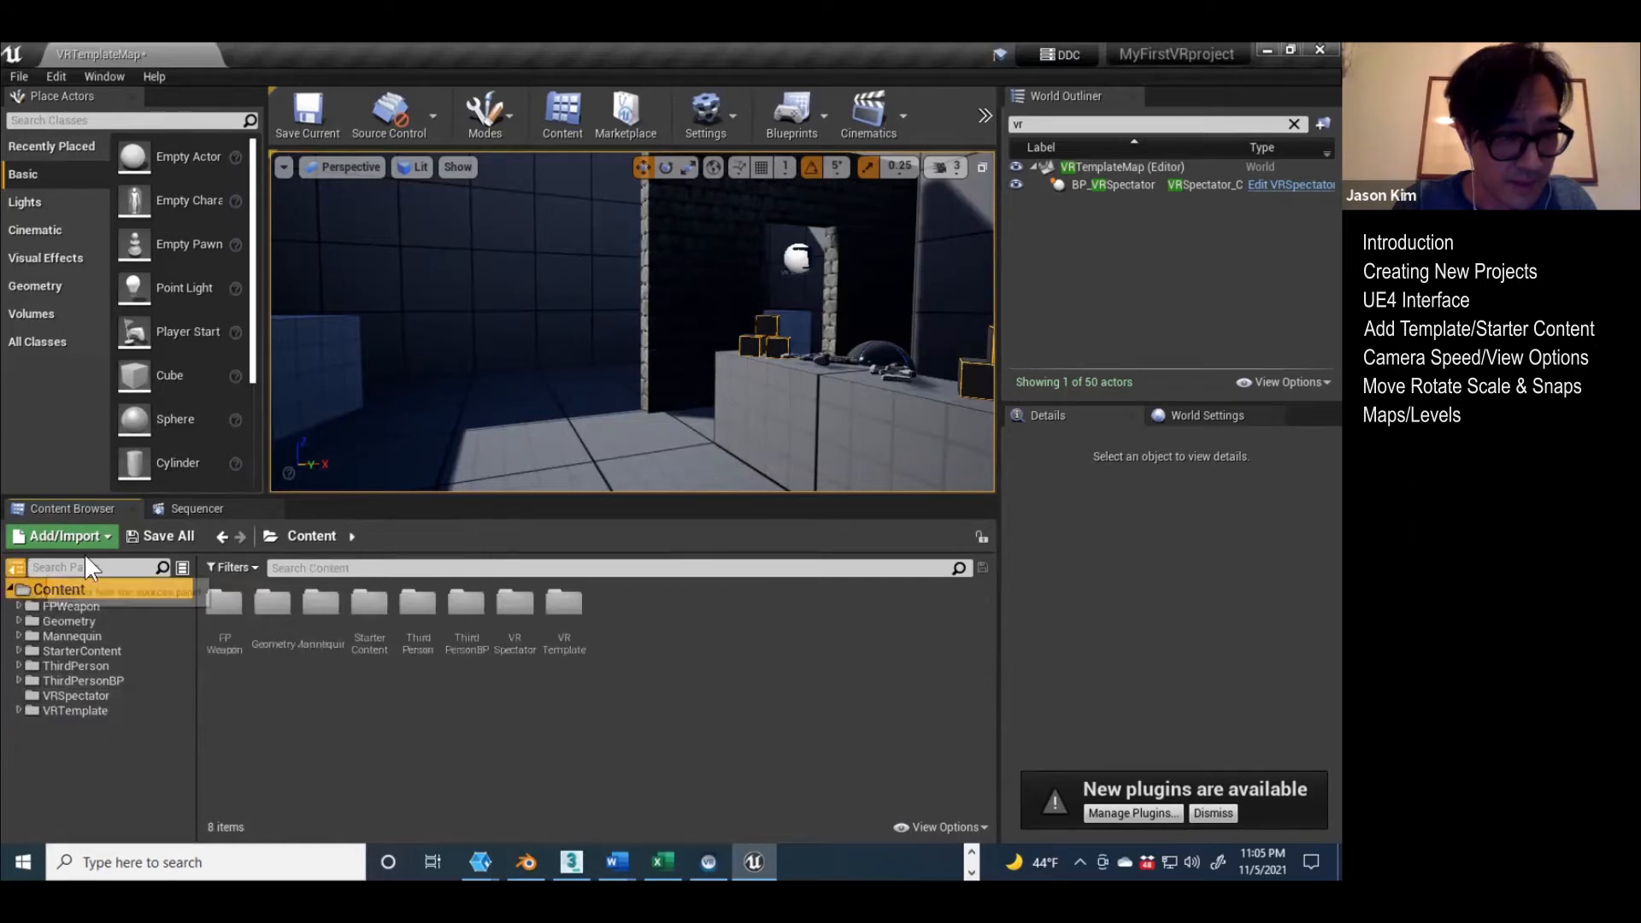
{"action": "left_click", "coordinate": [16, 567]}
{"action": "left_click", "coordinate": [18, 564]}
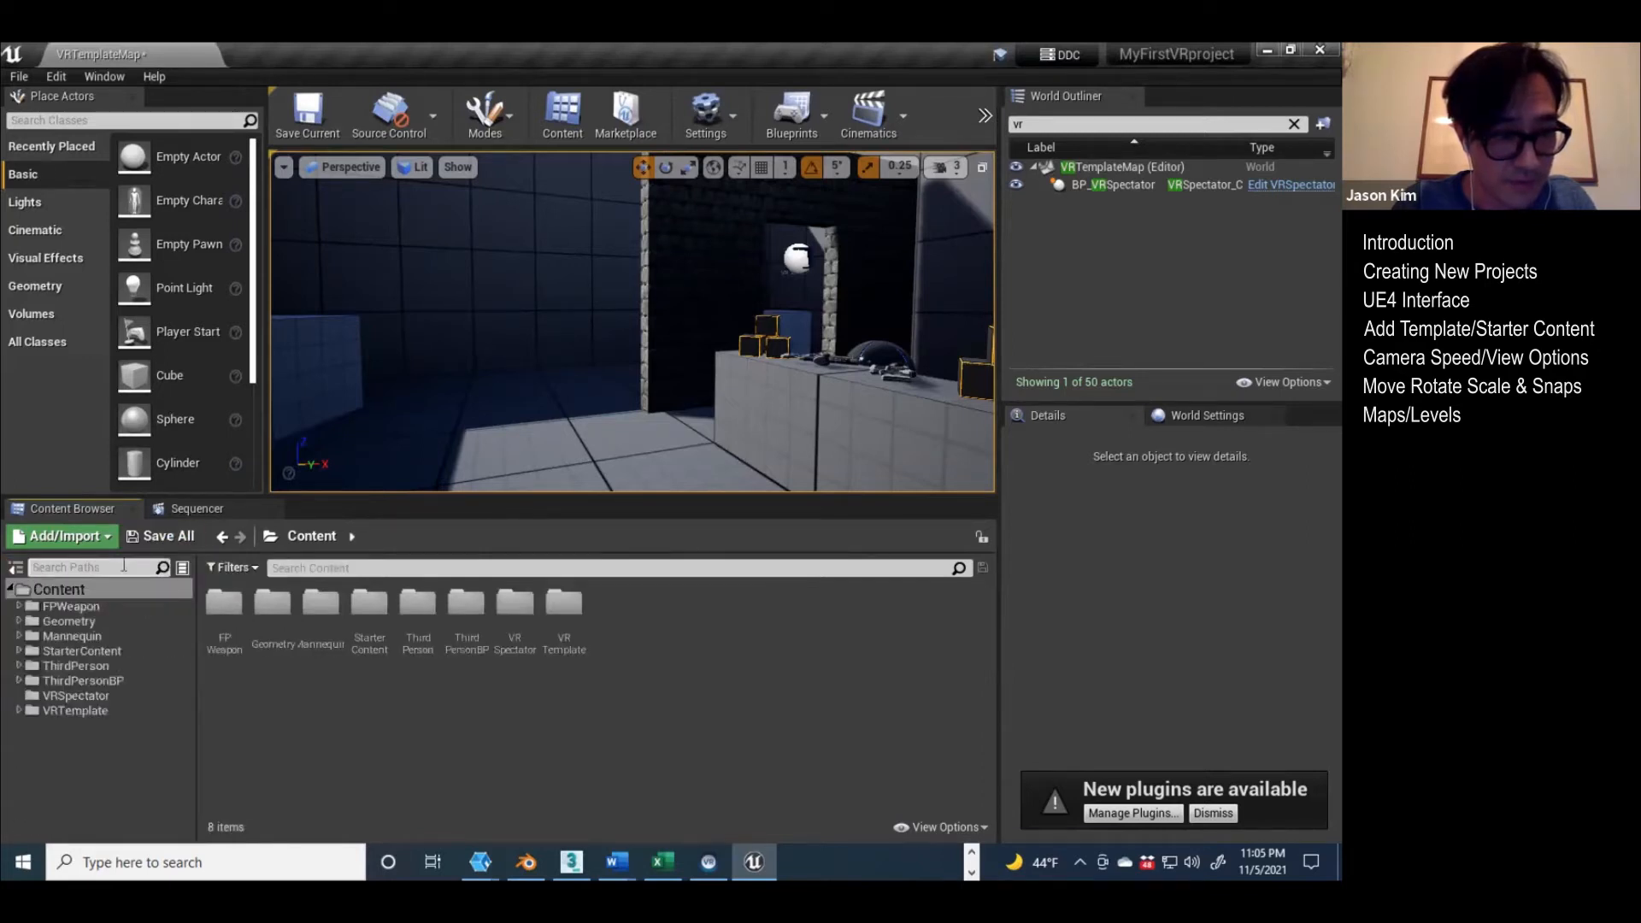
{"action": "right_click", "coordinate": [70, 581]}
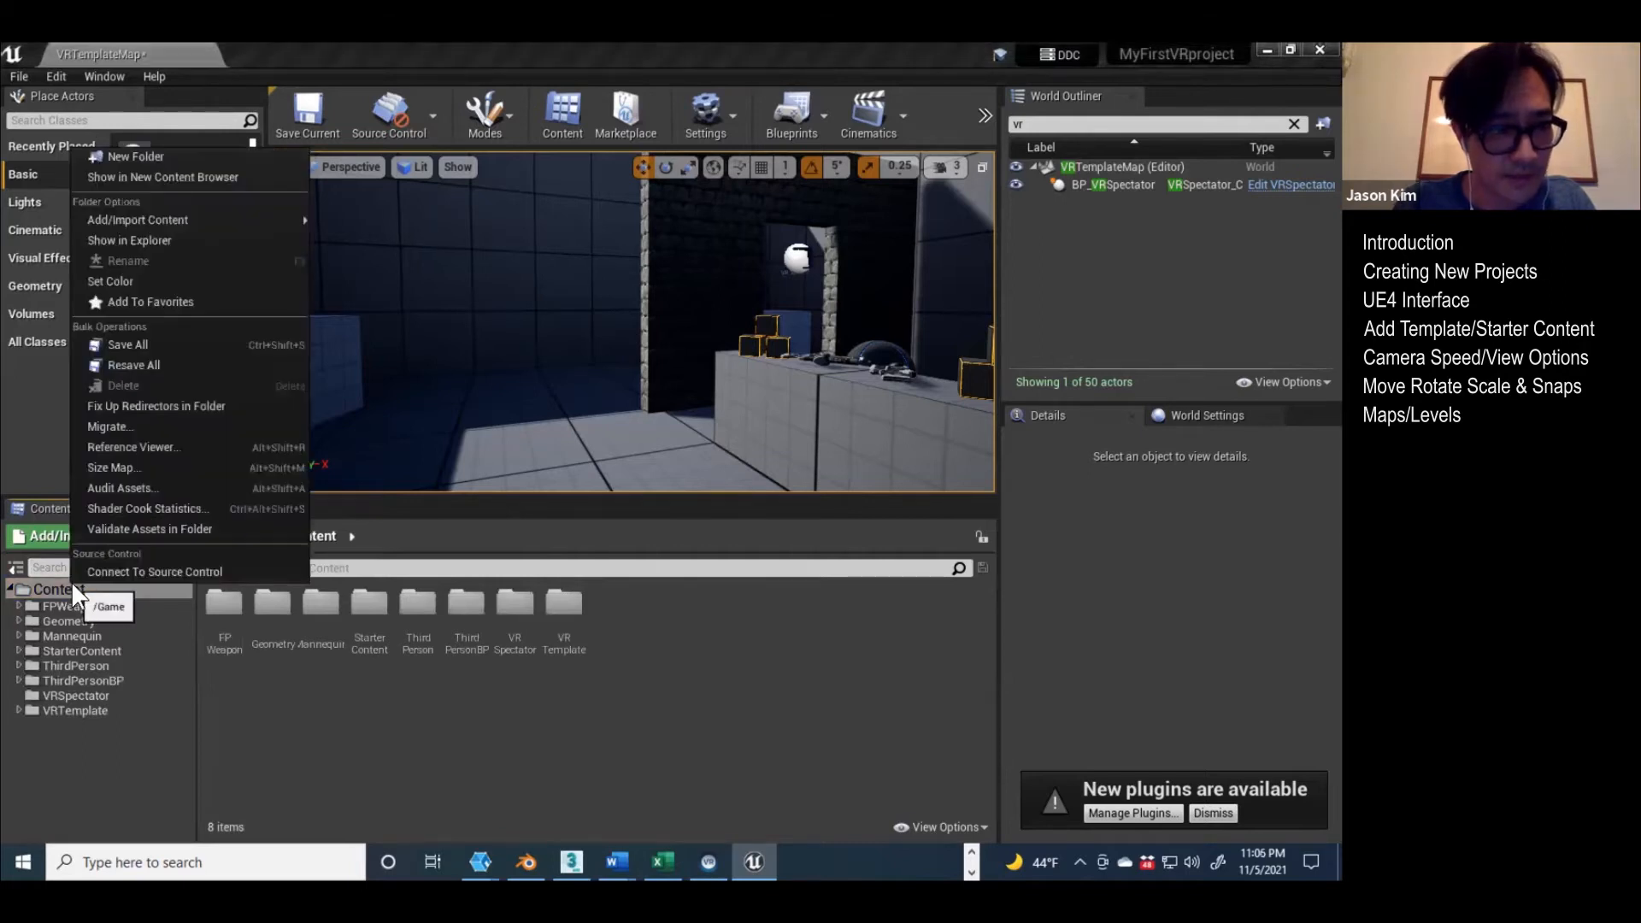
{"action": "left_click", "coordinate": [140, 156]}
{"action": "type", "text": "Map"}
{"action": "key", "text": "BackSpace"}
{"action": "key", "text": "BackSpace"}
{"action": "key", "text": "BackSpace"}
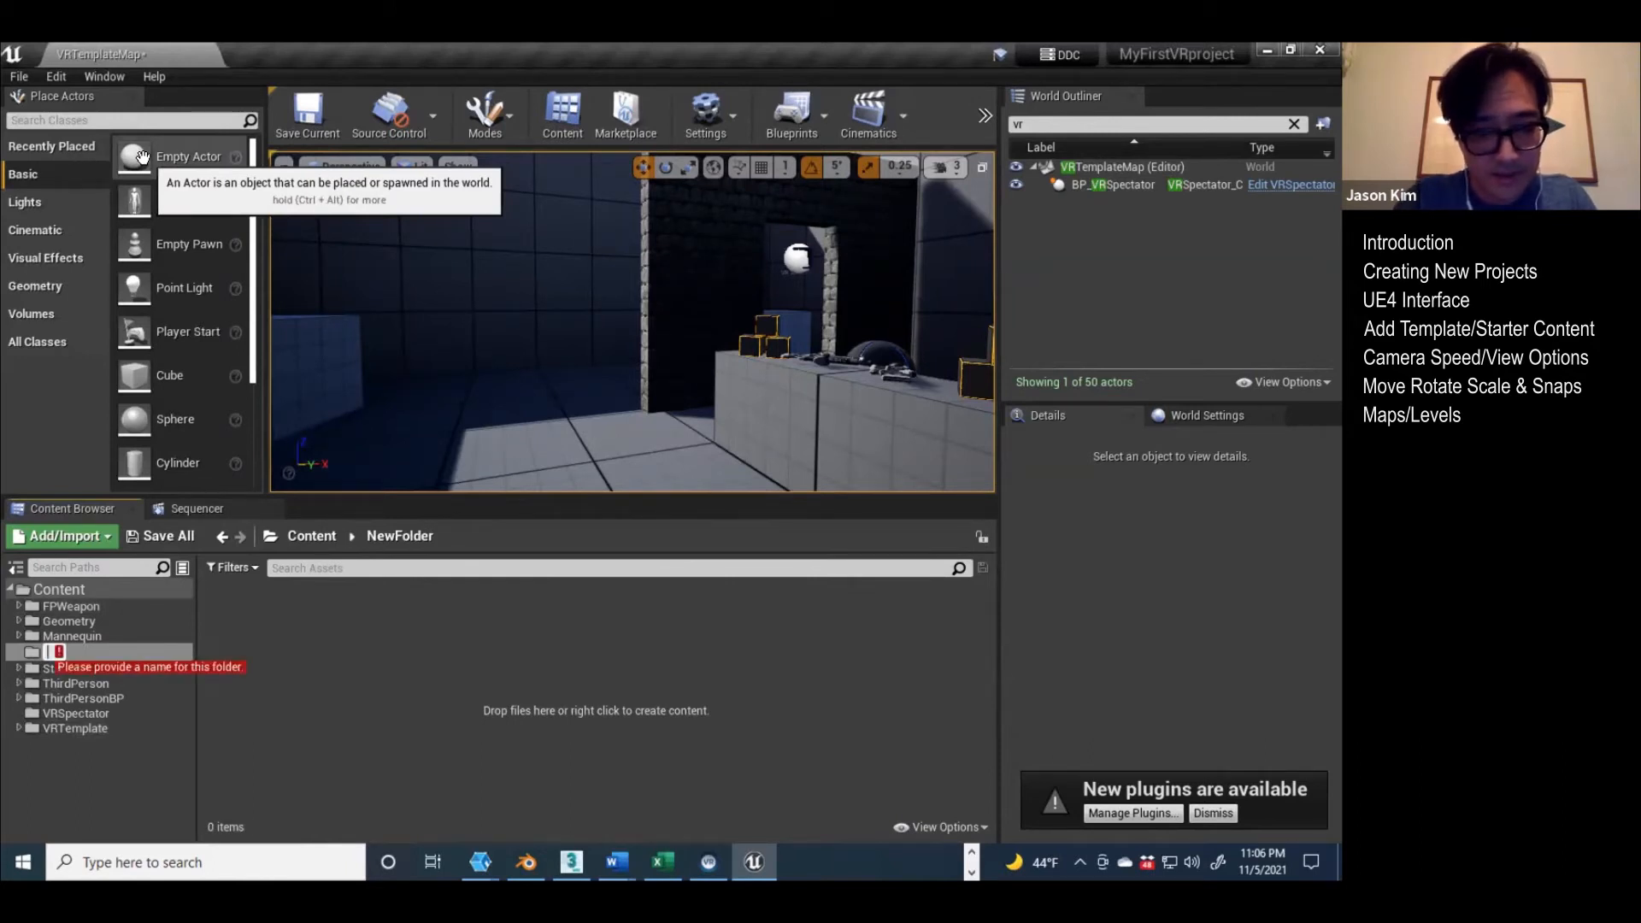
{"action": "type", "text": "VR"}
{"action": "type", "text": "_Map"}
{"action": "key", "text": "Return"}
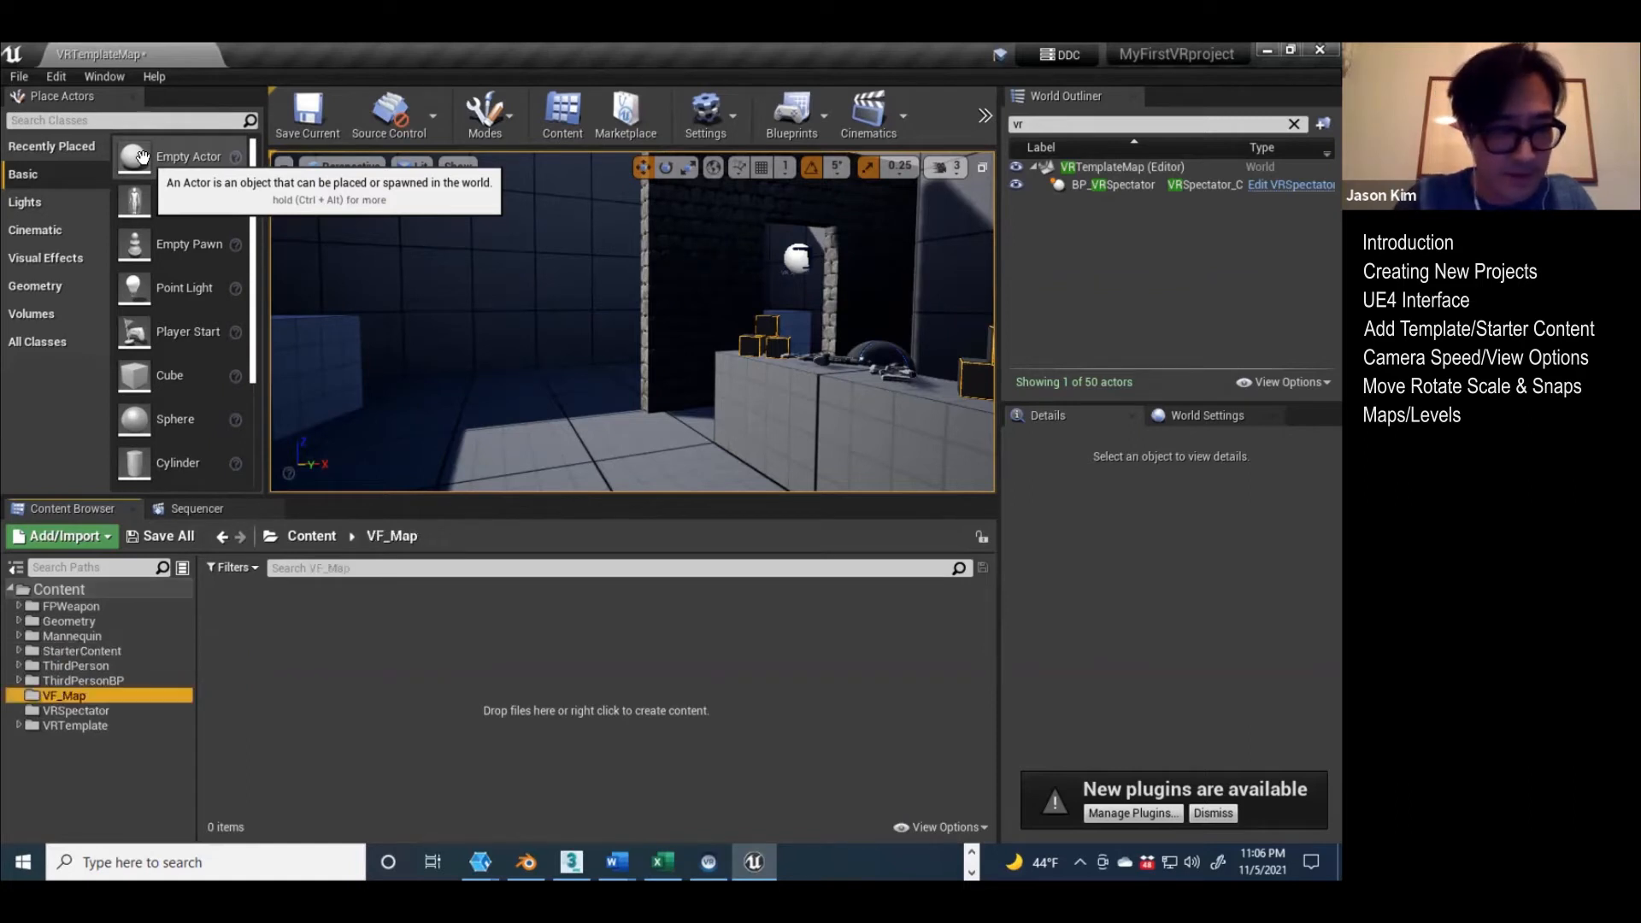
Step: Create a new level asset named FinalProject in the VF_Map folder
{"action": "left_click", "coordinate": [100, 537]}
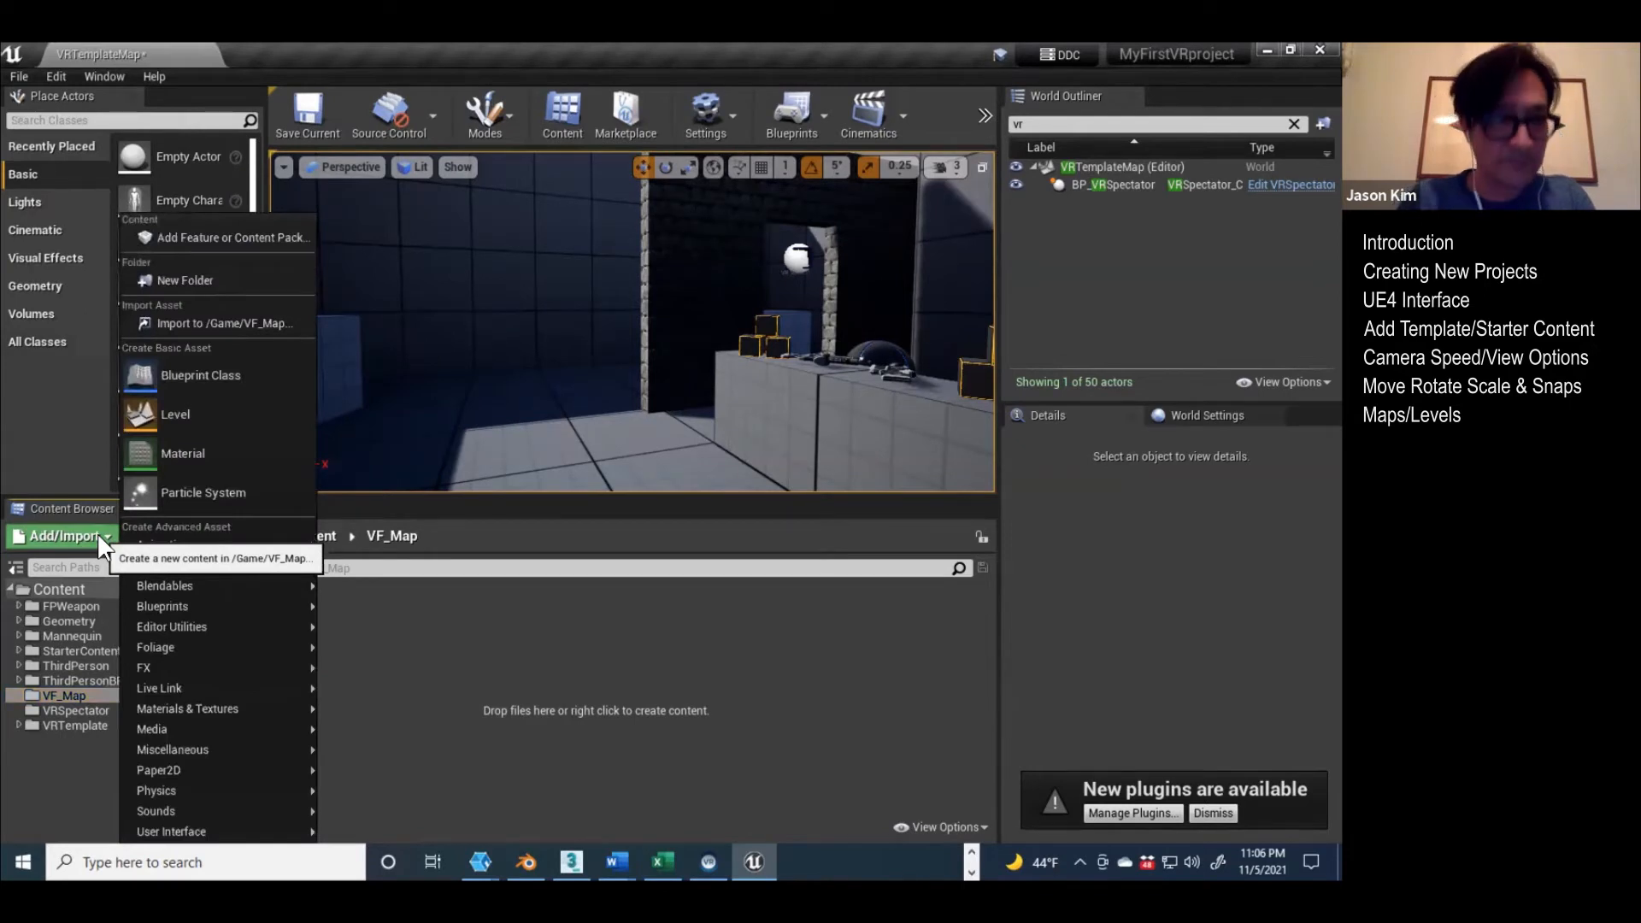
{"action": "left_click", "coordinate": [173, 414]}
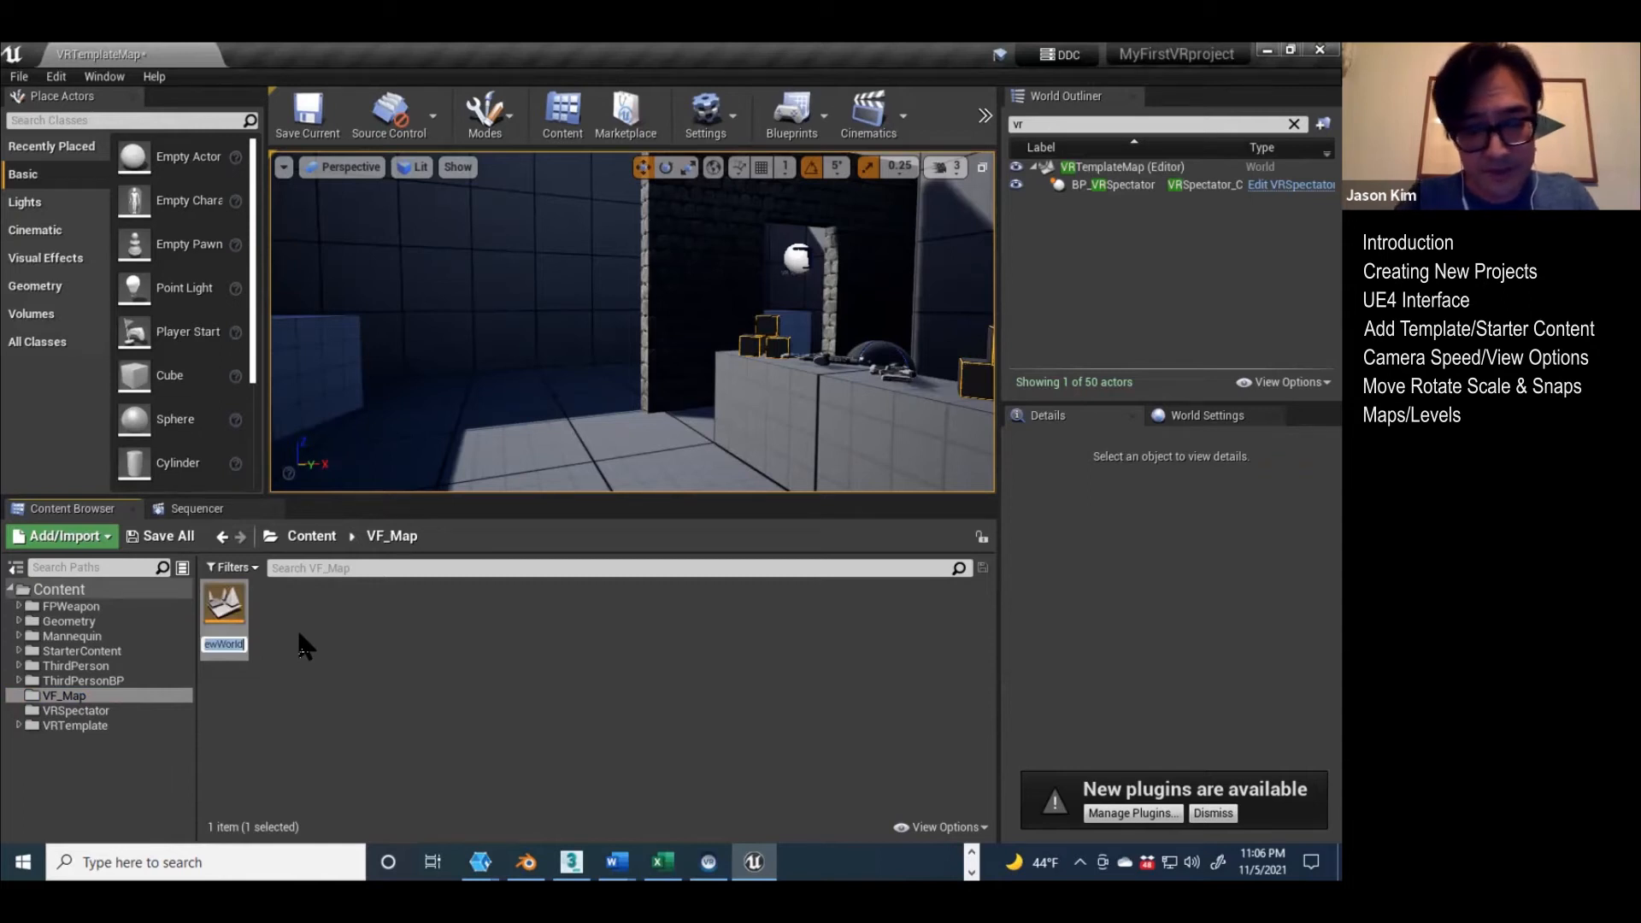
{"action": "type", "text": "Final"}
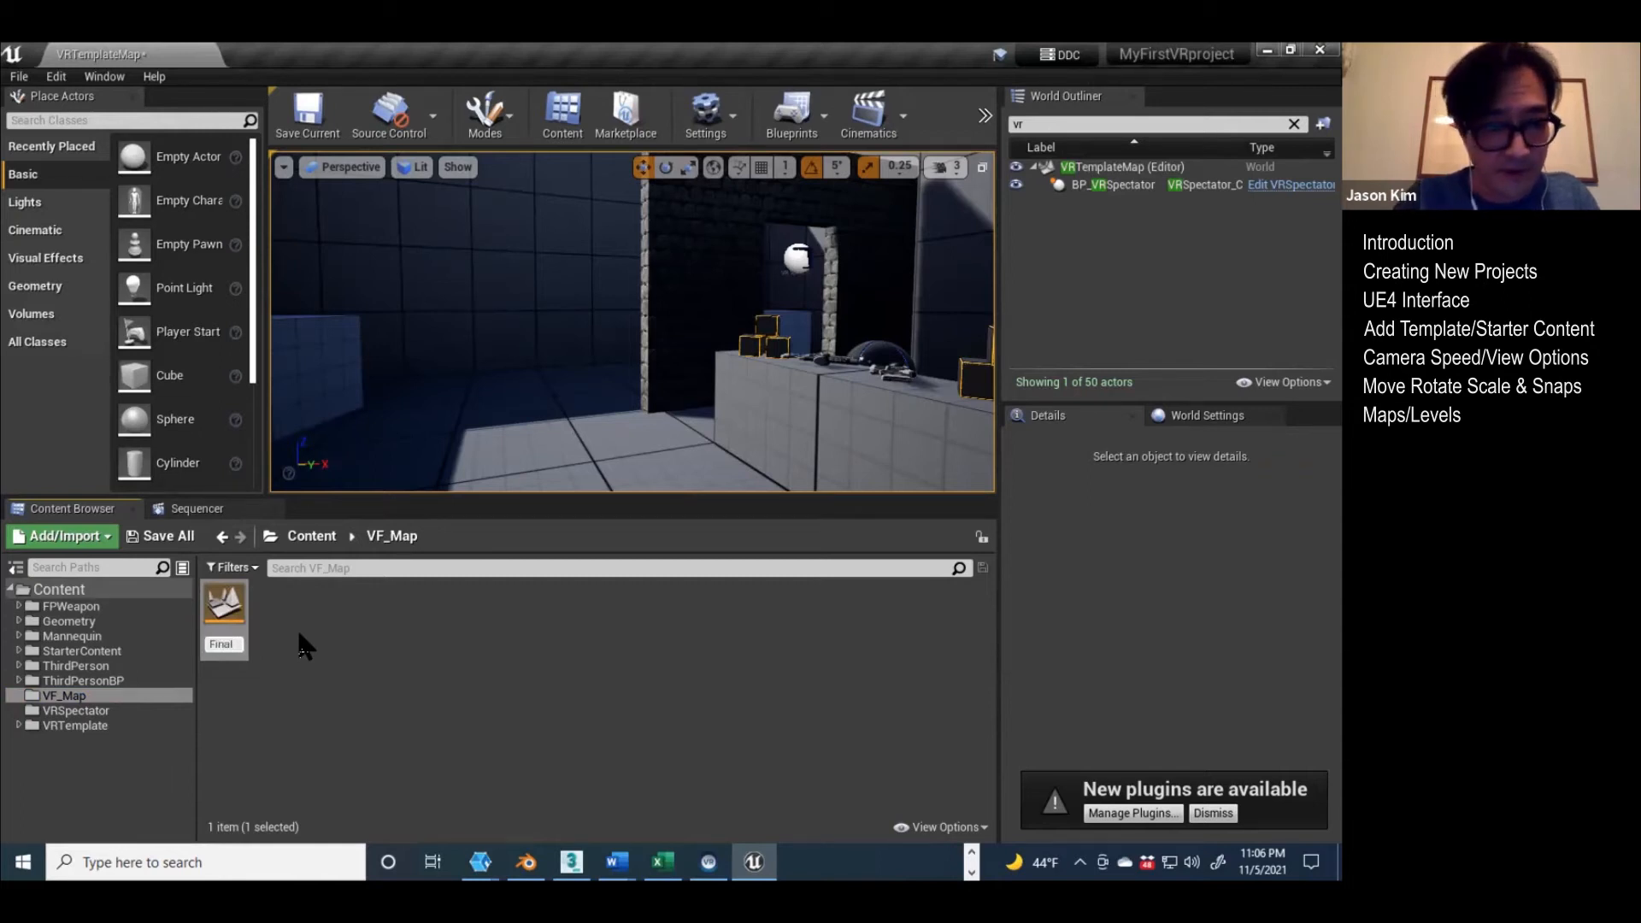
{"action": "type", "text": "Project"}
{"action": "key", "text": "Return"}
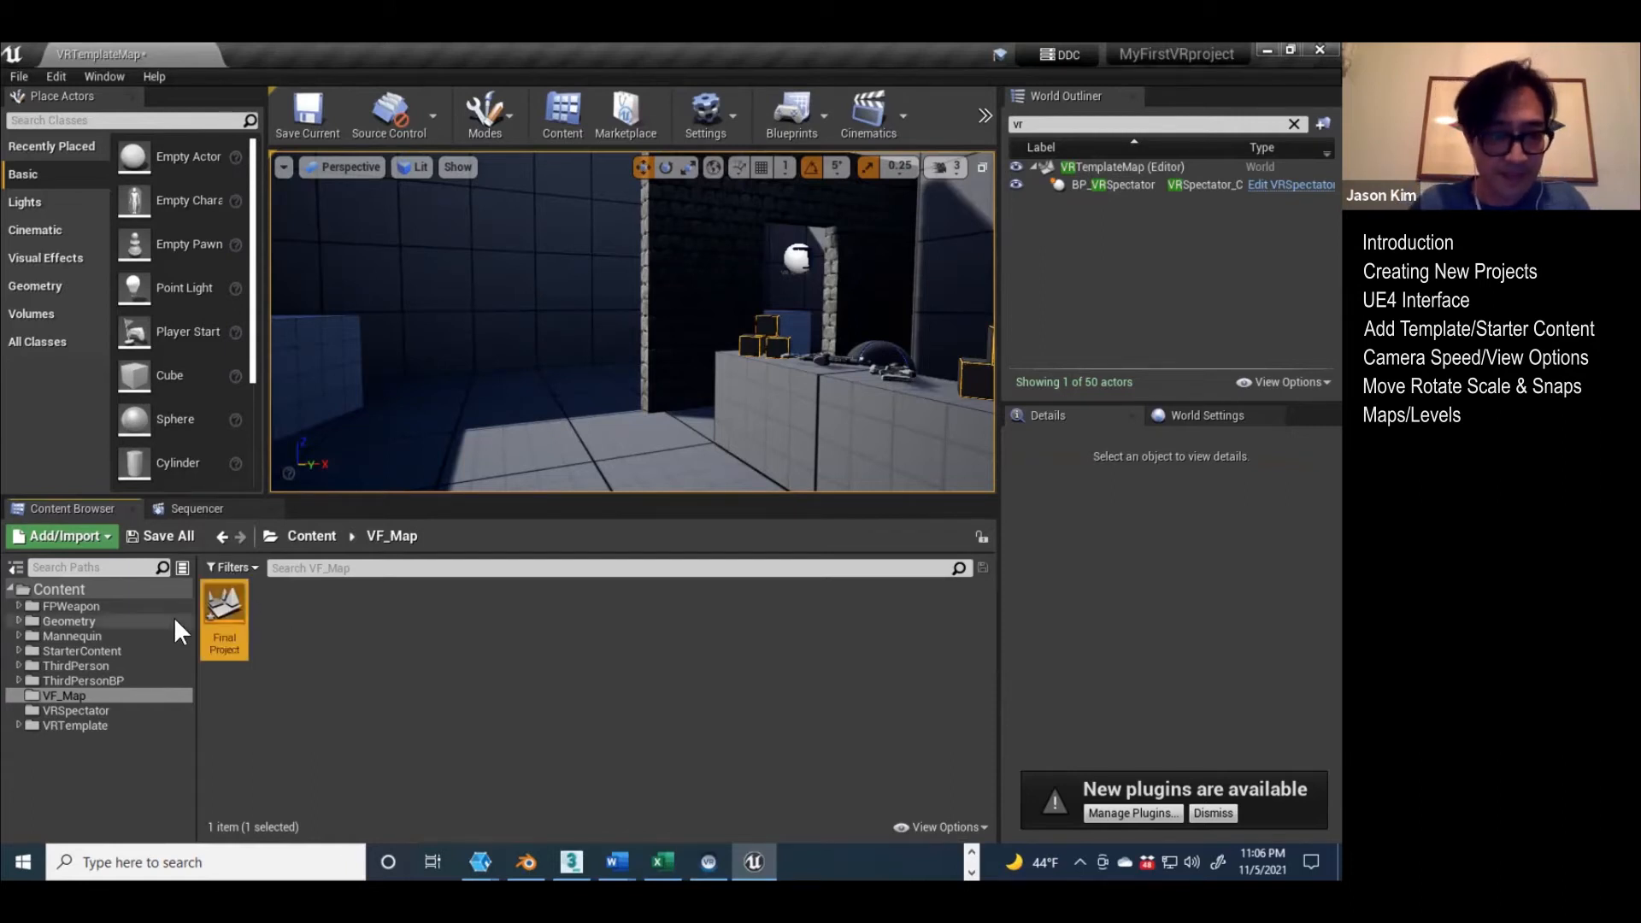
Step: Open the FinalProject level, saving both FinalProject and VRTemplateMap, and enlarge the viewport
{"action": "double_click", "coordinate": [231, 603]}
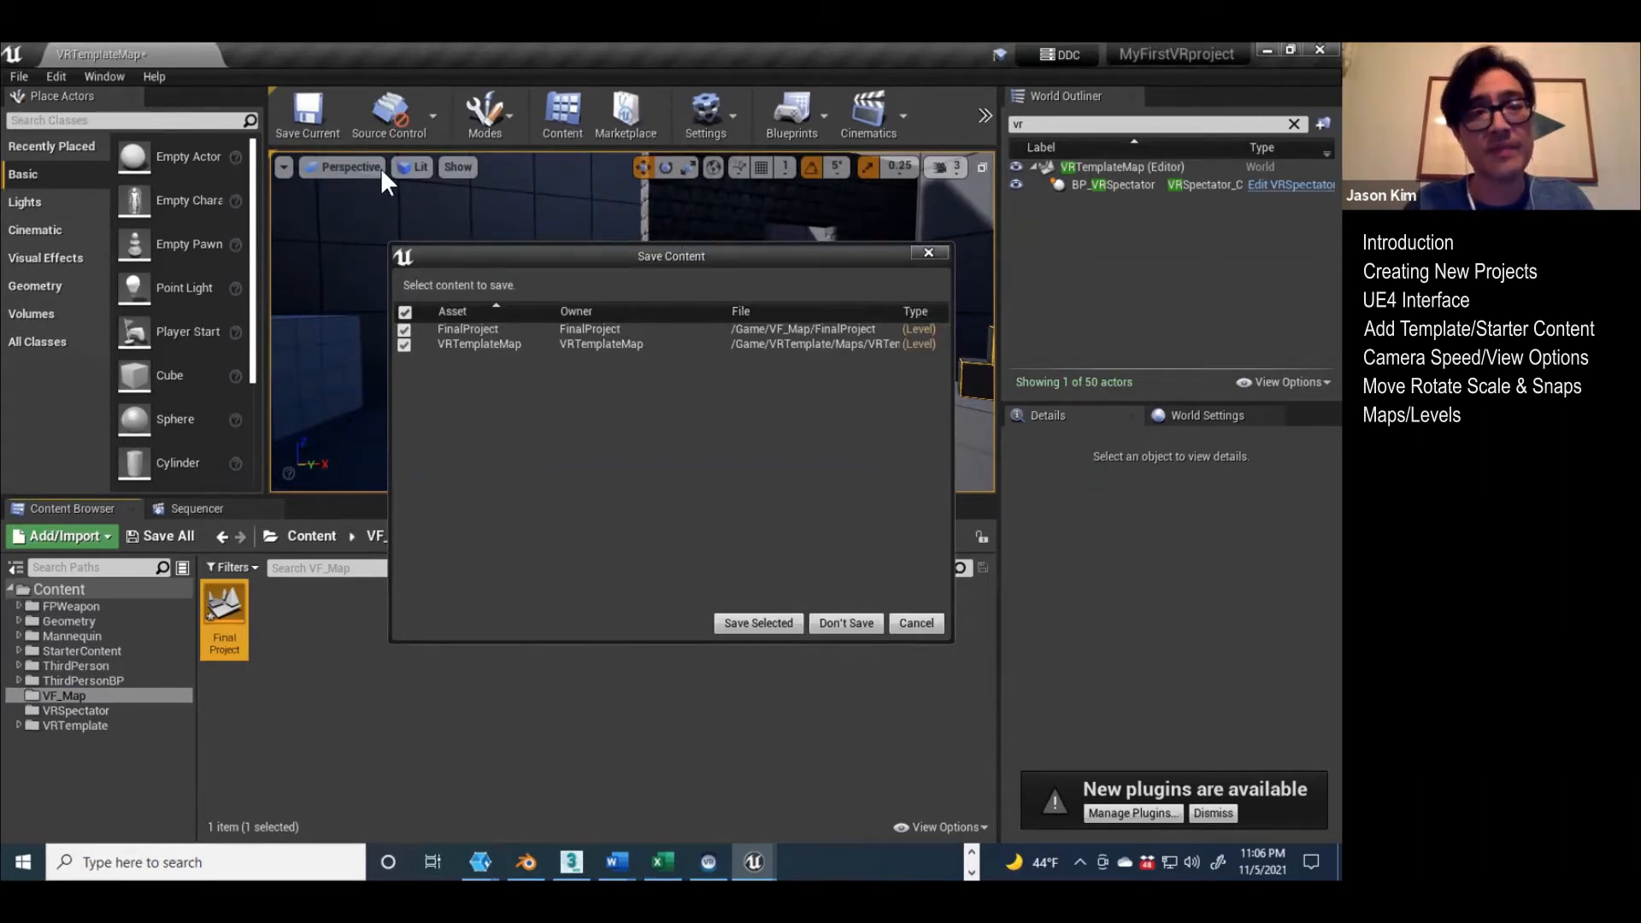
{"action": "left_click", "coordinate": [778, 624]}
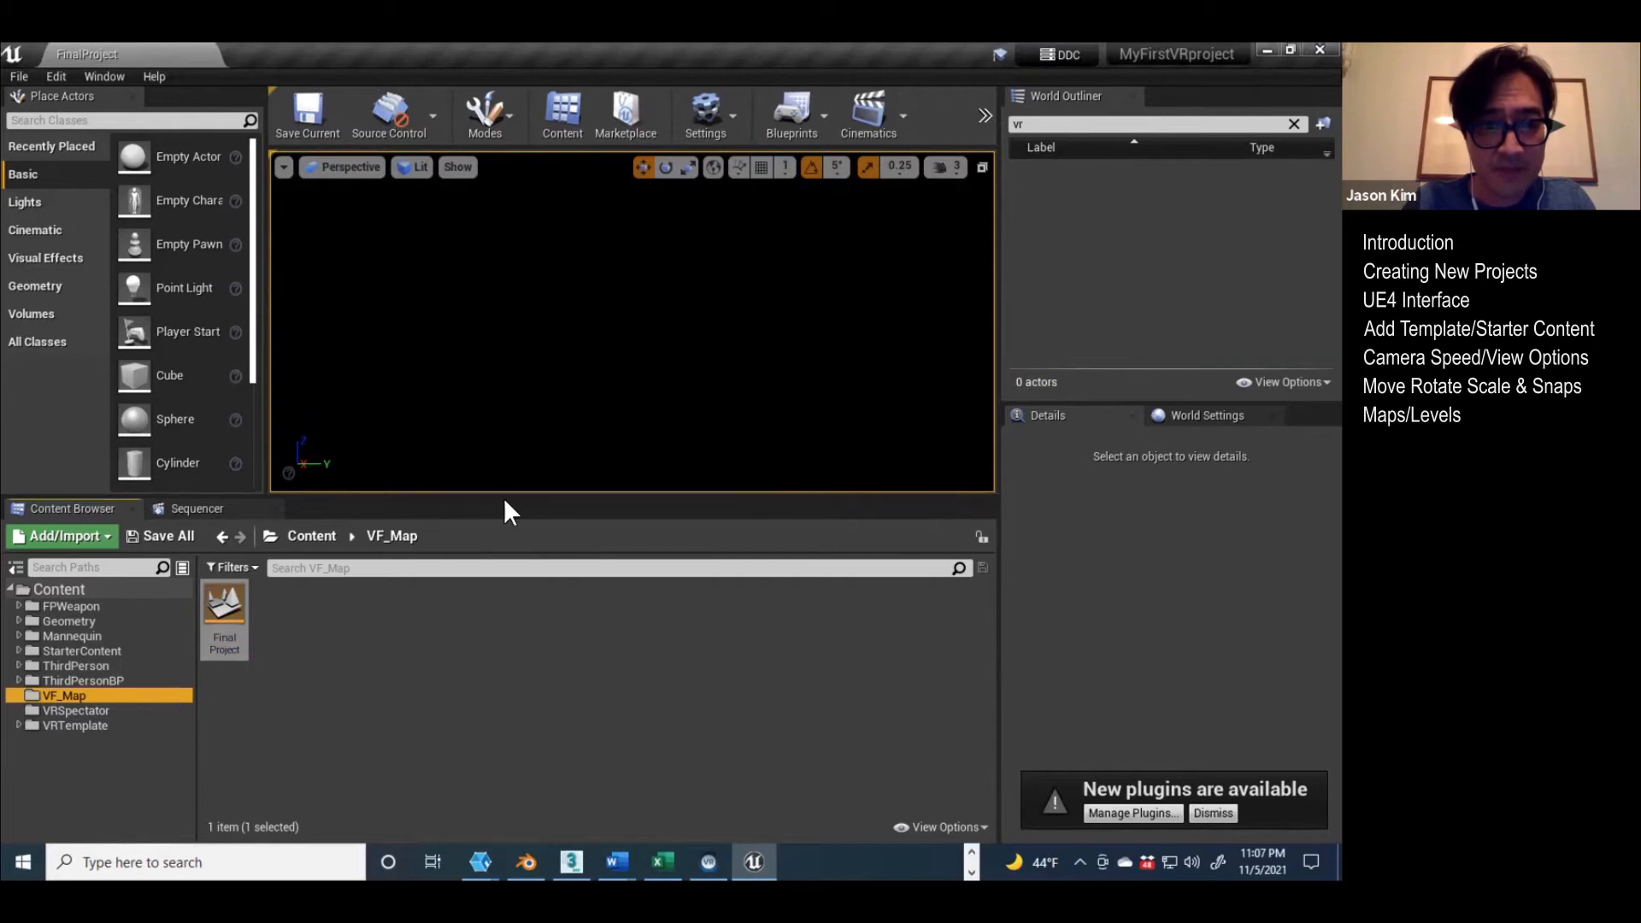
{"action": "left_click_drag", "start_coordinate": [501, 494], "coordinate": [497, 615]}
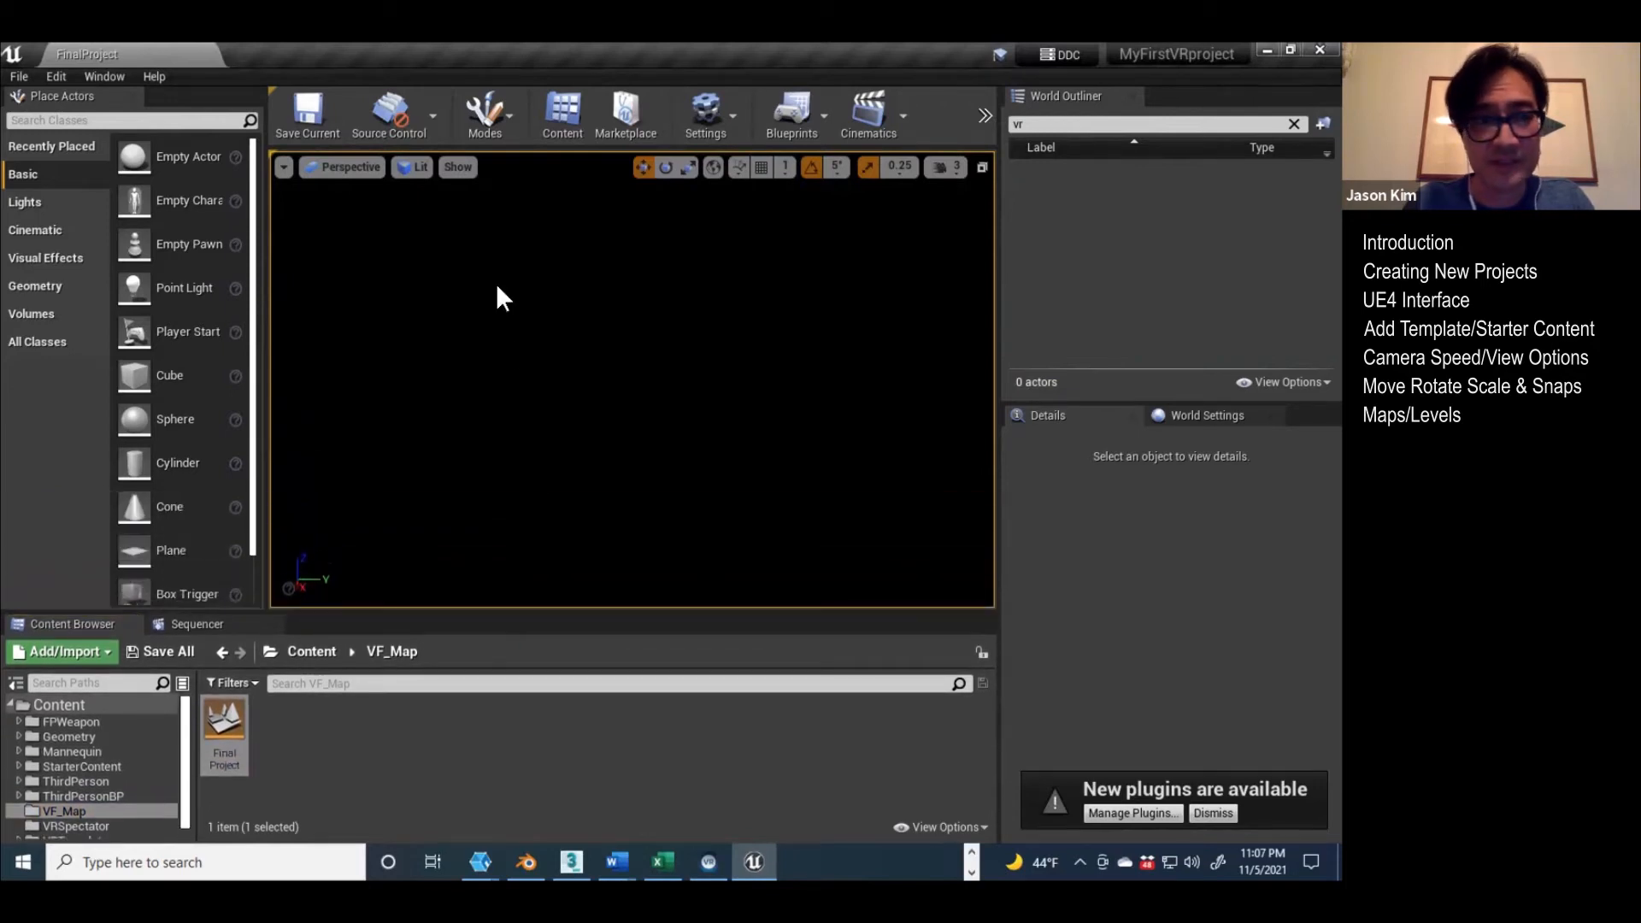
Step: Check the empty FinalProject level in Unlit view mode and return the viewport to Lit
{"action": "left_click", "coordinate": [422, 165]}
{"action": "left_click", "coordinate": [428, 221]}
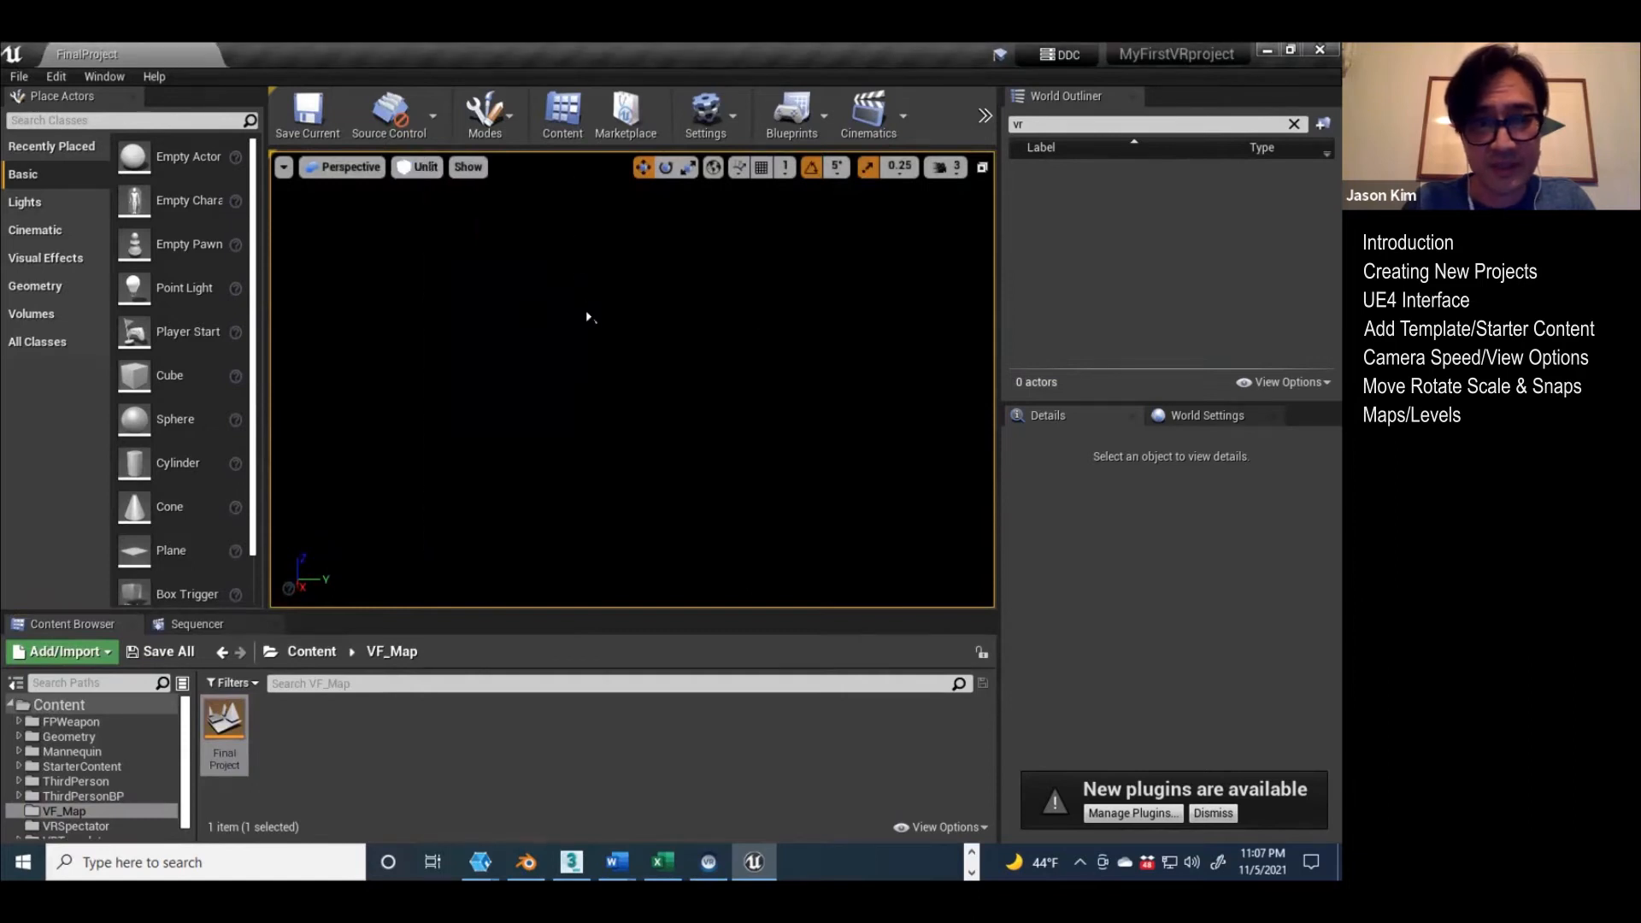
{"action": "left_click", "coordinate": [424, 168]}
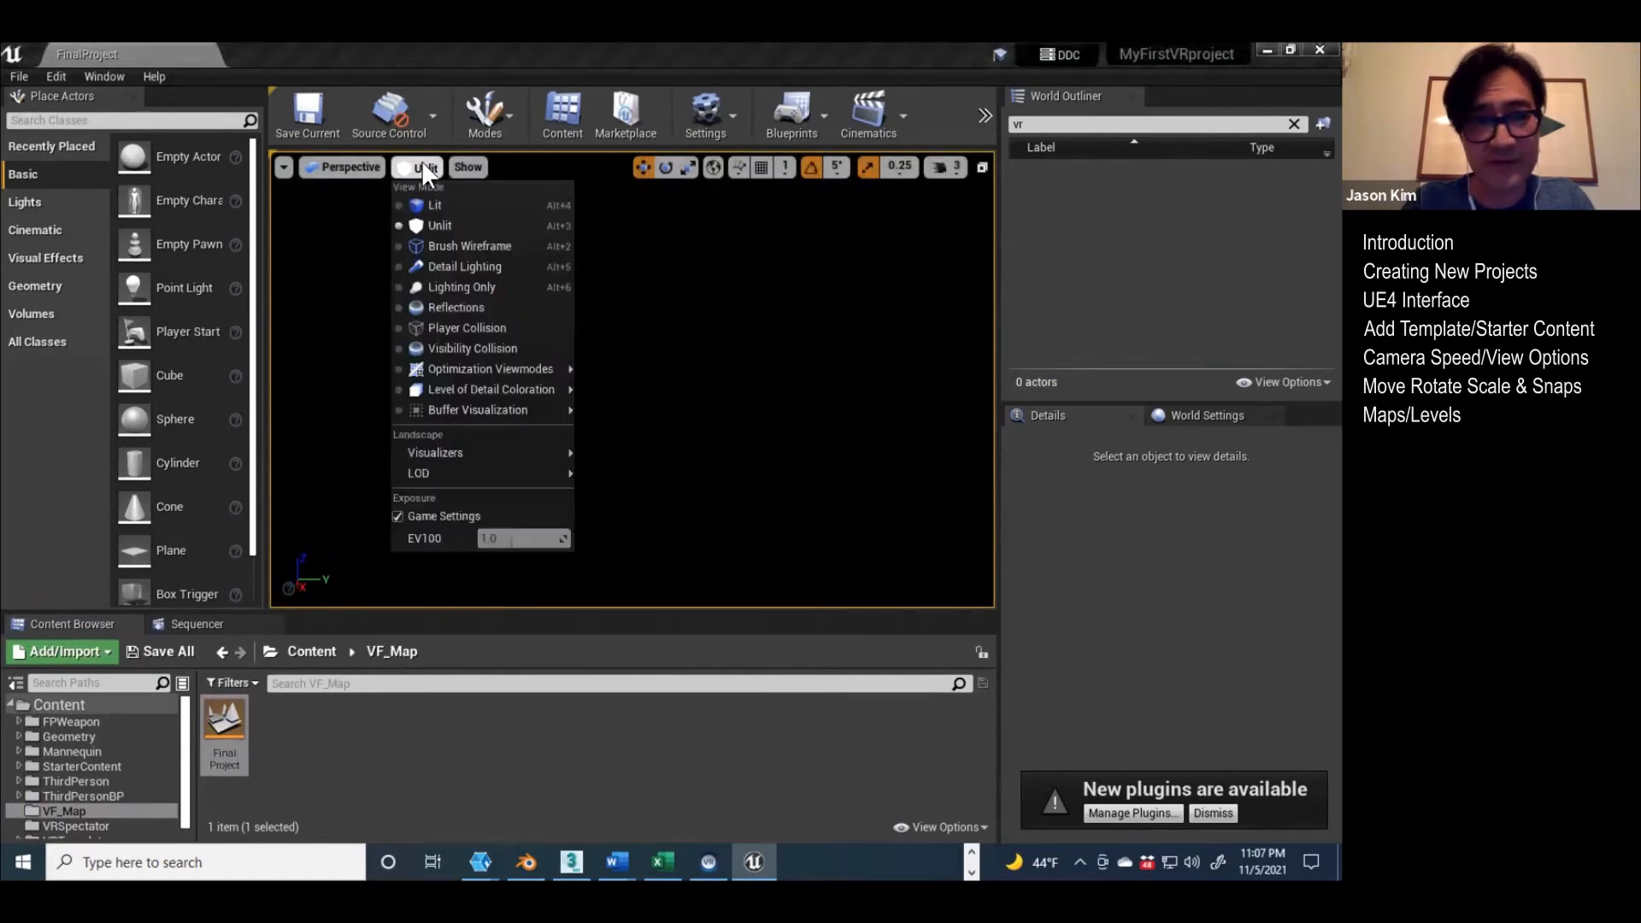
{"action": "left_click", "coordinate": [429, 205]}
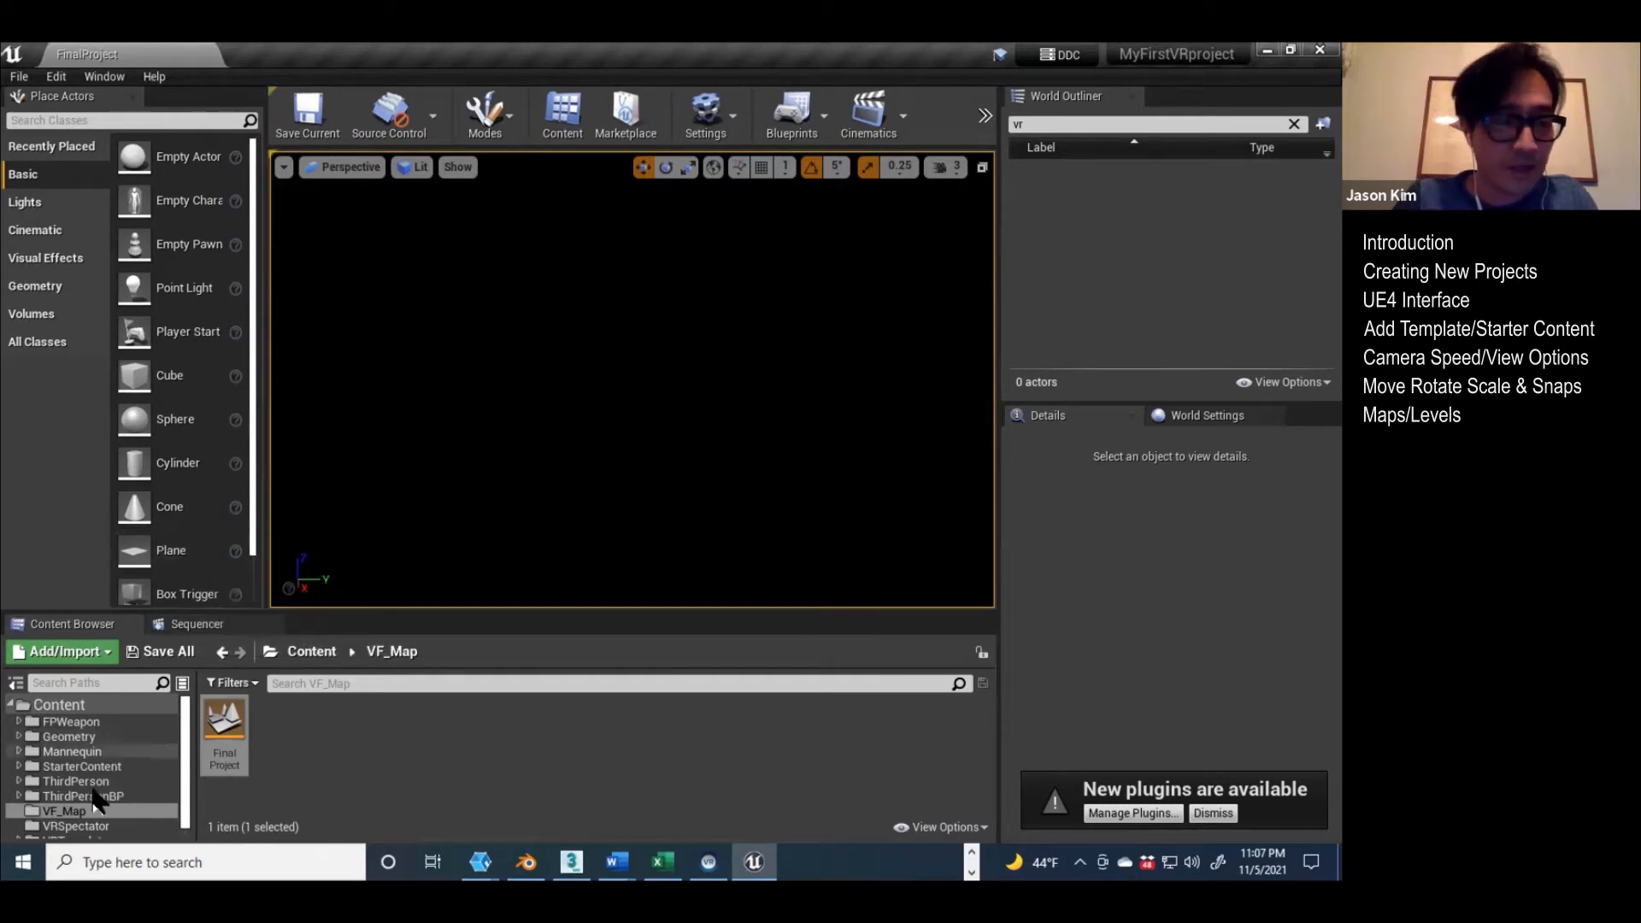
Step: Open the VRTemplateMap level from the Maps folder inside VRTemplate
{"action": "scroll", "coordinate": [83, 777], "scroll_direction": "down", "scroll_amount": 1}
{"action": "left_click", "coordinate": [18, 829]}
{"action": "scroll", "coordinate": [48, 814], "scroll_direction": "down", "scroll_amount": 3}
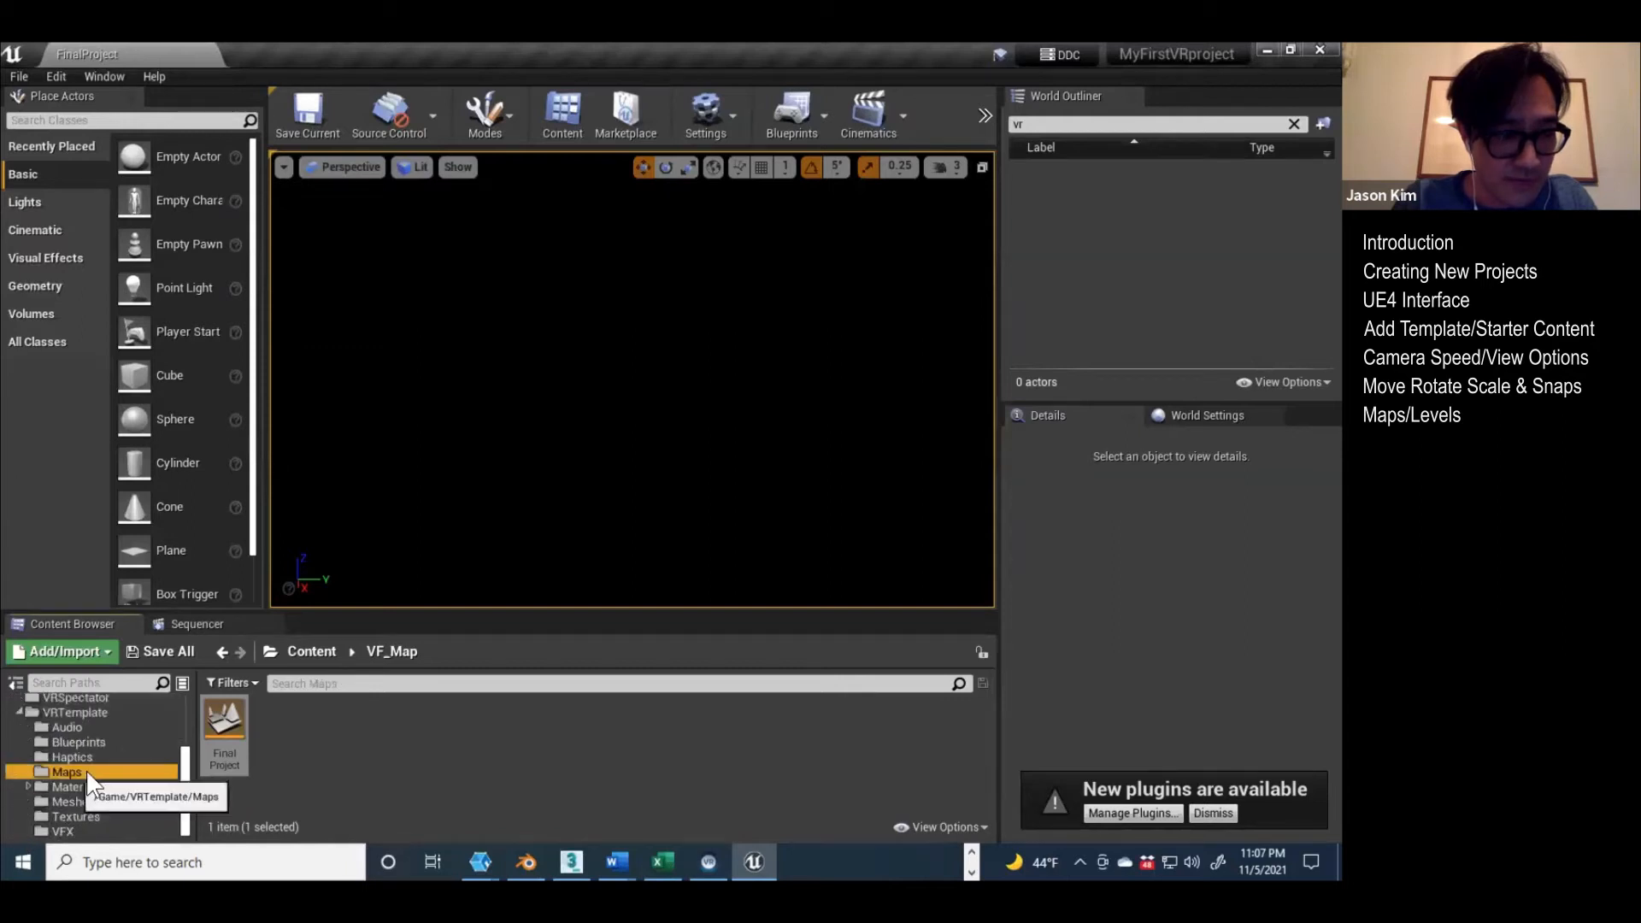
{"action": "left_click", "coordinate": [69, 771]}
{"action": "double_click", "coordinate": [224, 722]}
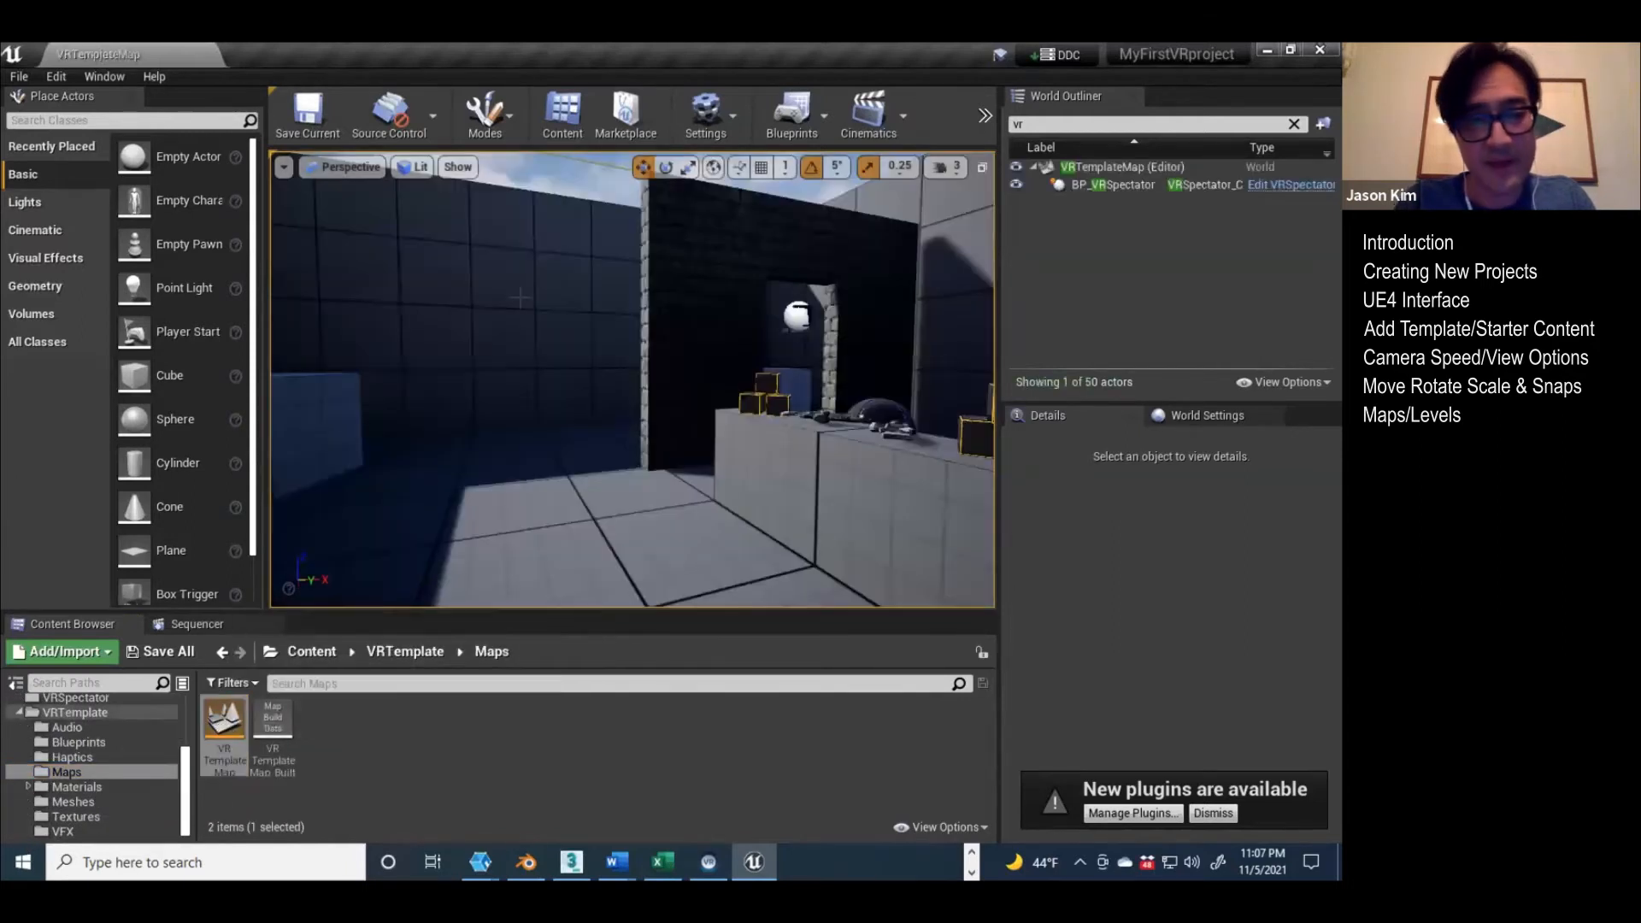
Step: Delete two of the room's walls and the block beside the open floor from VRTemplateMap
{"action": "left_click", "coordinate": [958, 266], "text": "ctrl"}
{"action": "key", "text": "Delete"}
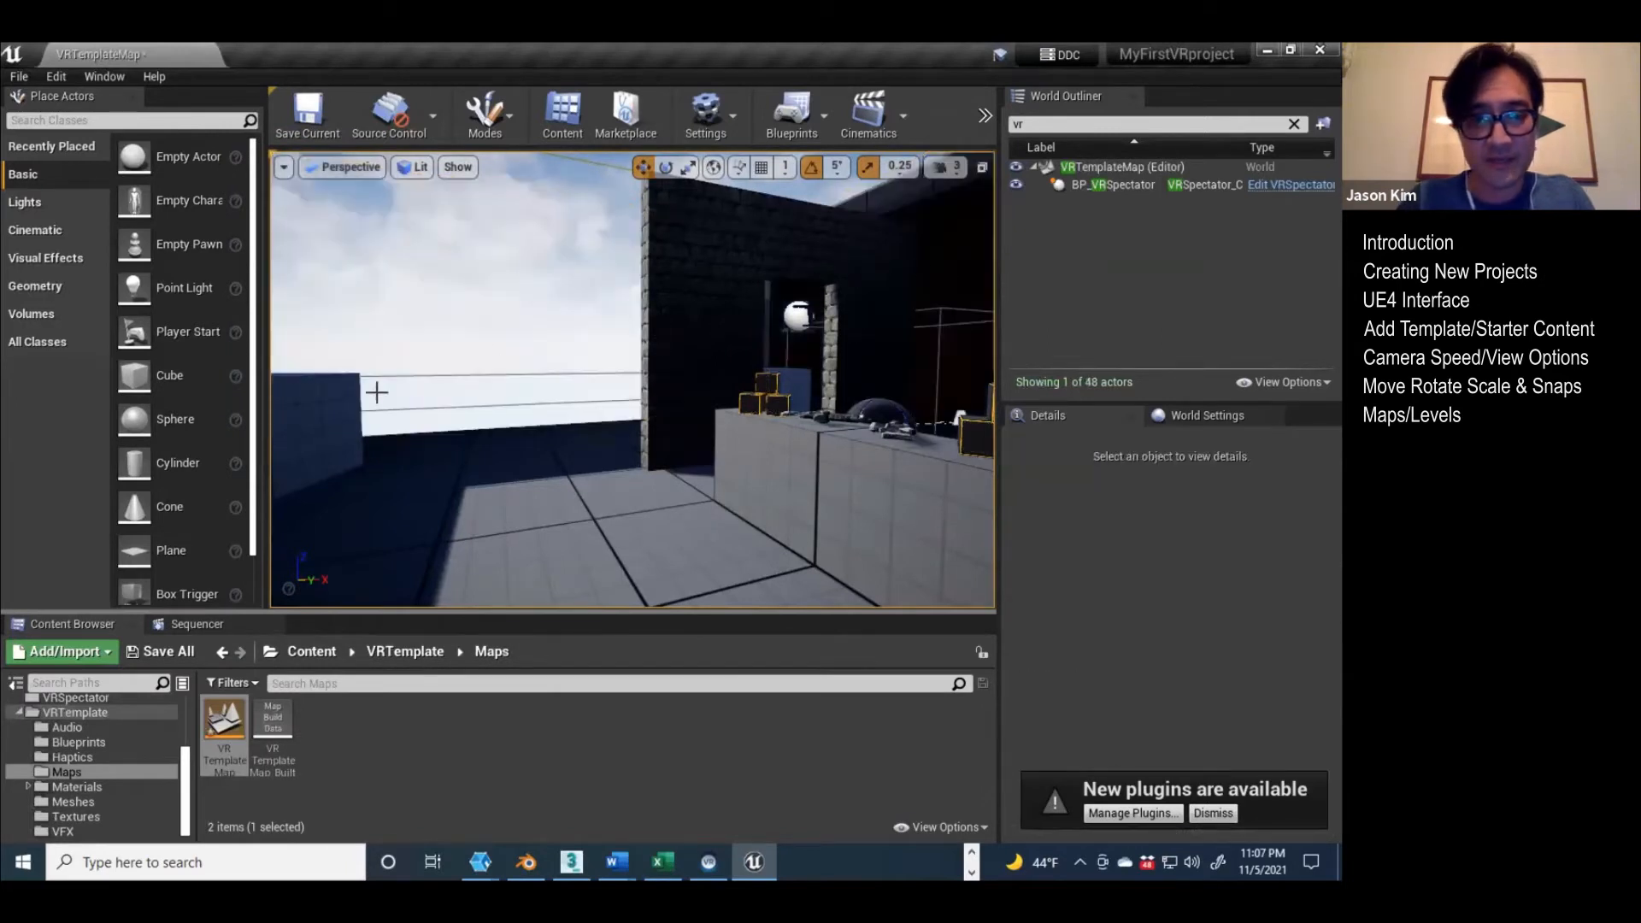
{"action": "left_click", "coordinate": [323, 396]}
{"action": "key", "text": "Delete"}
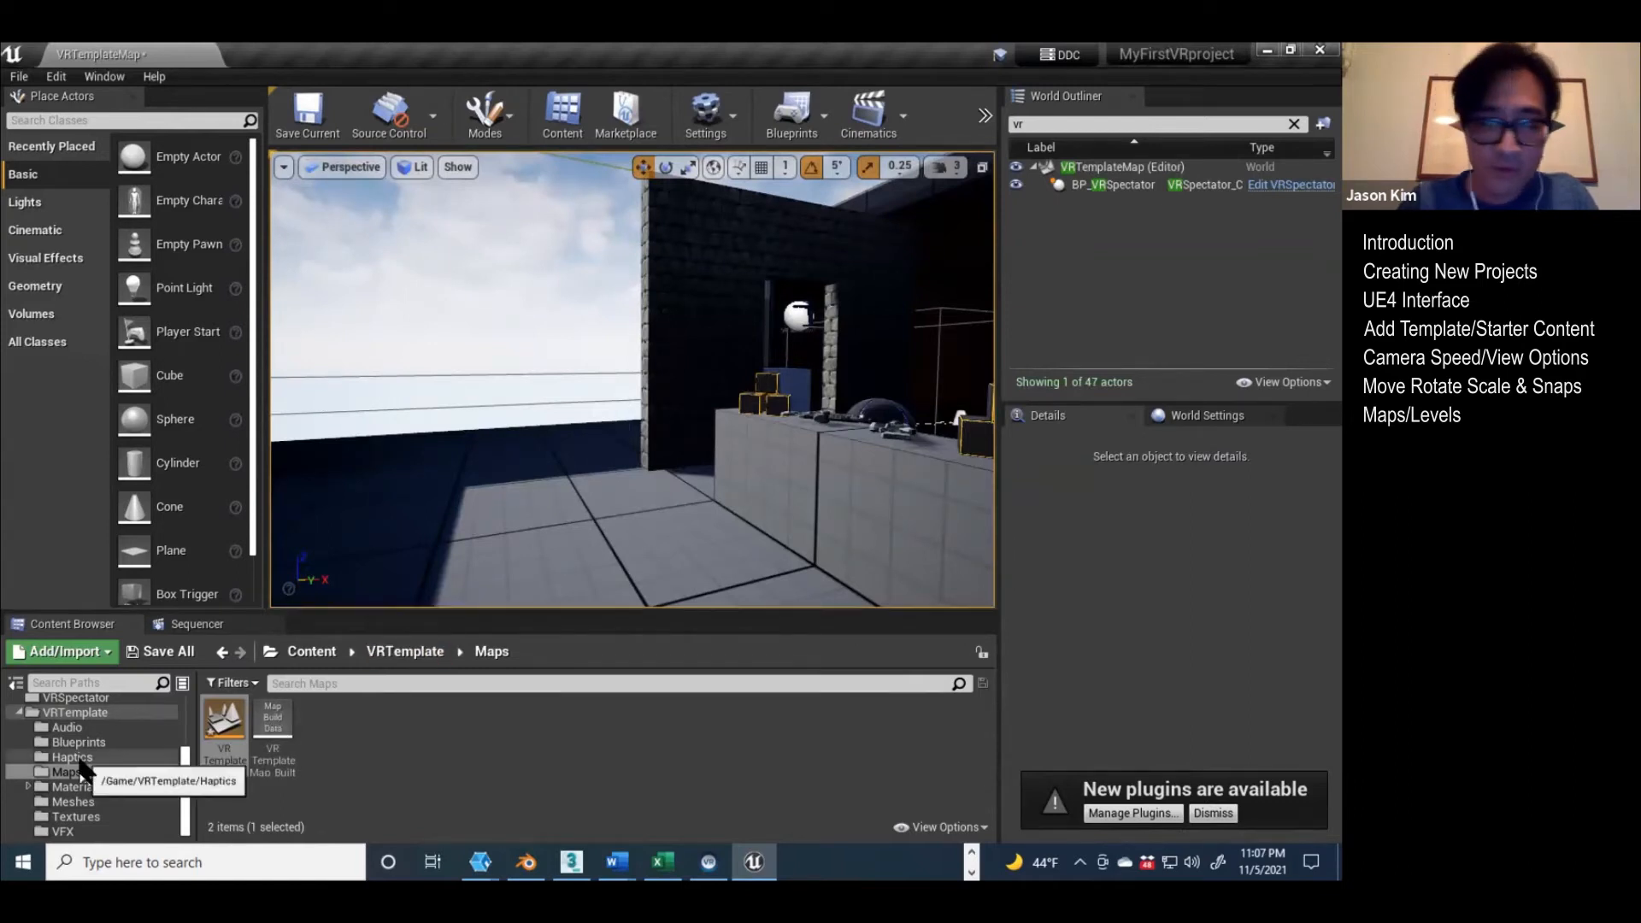
Step: Reopen the FinalProject level from the VF_Map folder, discarding the changes to VRTemplateMap
{"action": "scroll", "coordinate": [52, 758], "scroll_direction": "up", "scroll_amount": 5}
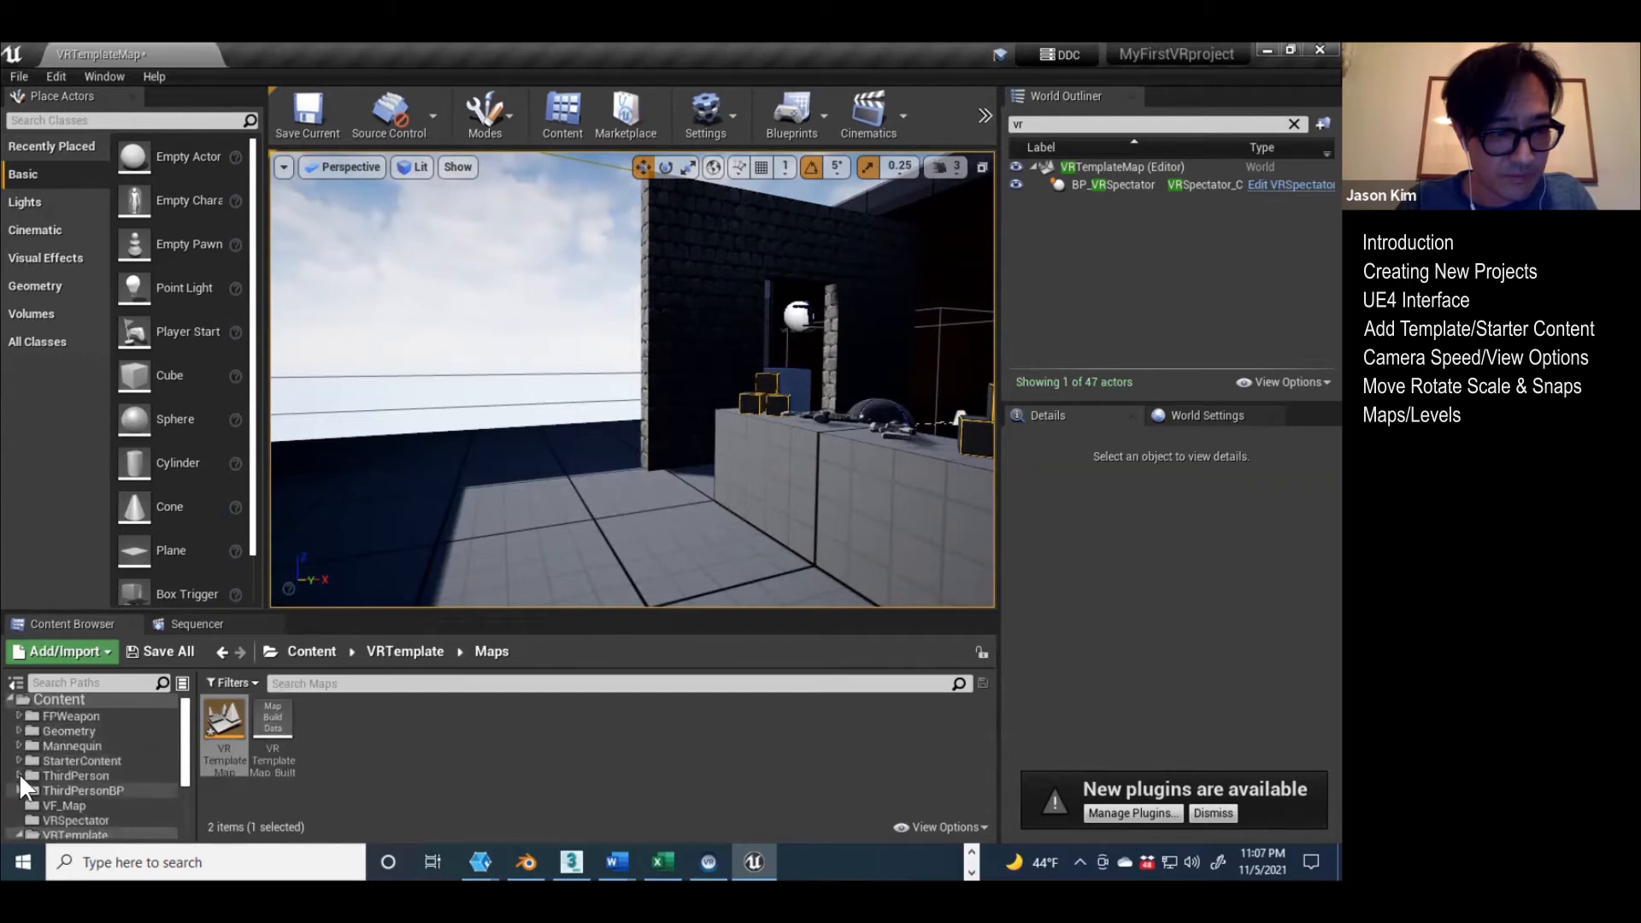
{"action": "scroll", "coordinate": [27, 773], "scroll_direction": "down", "scroll_amount": 1}
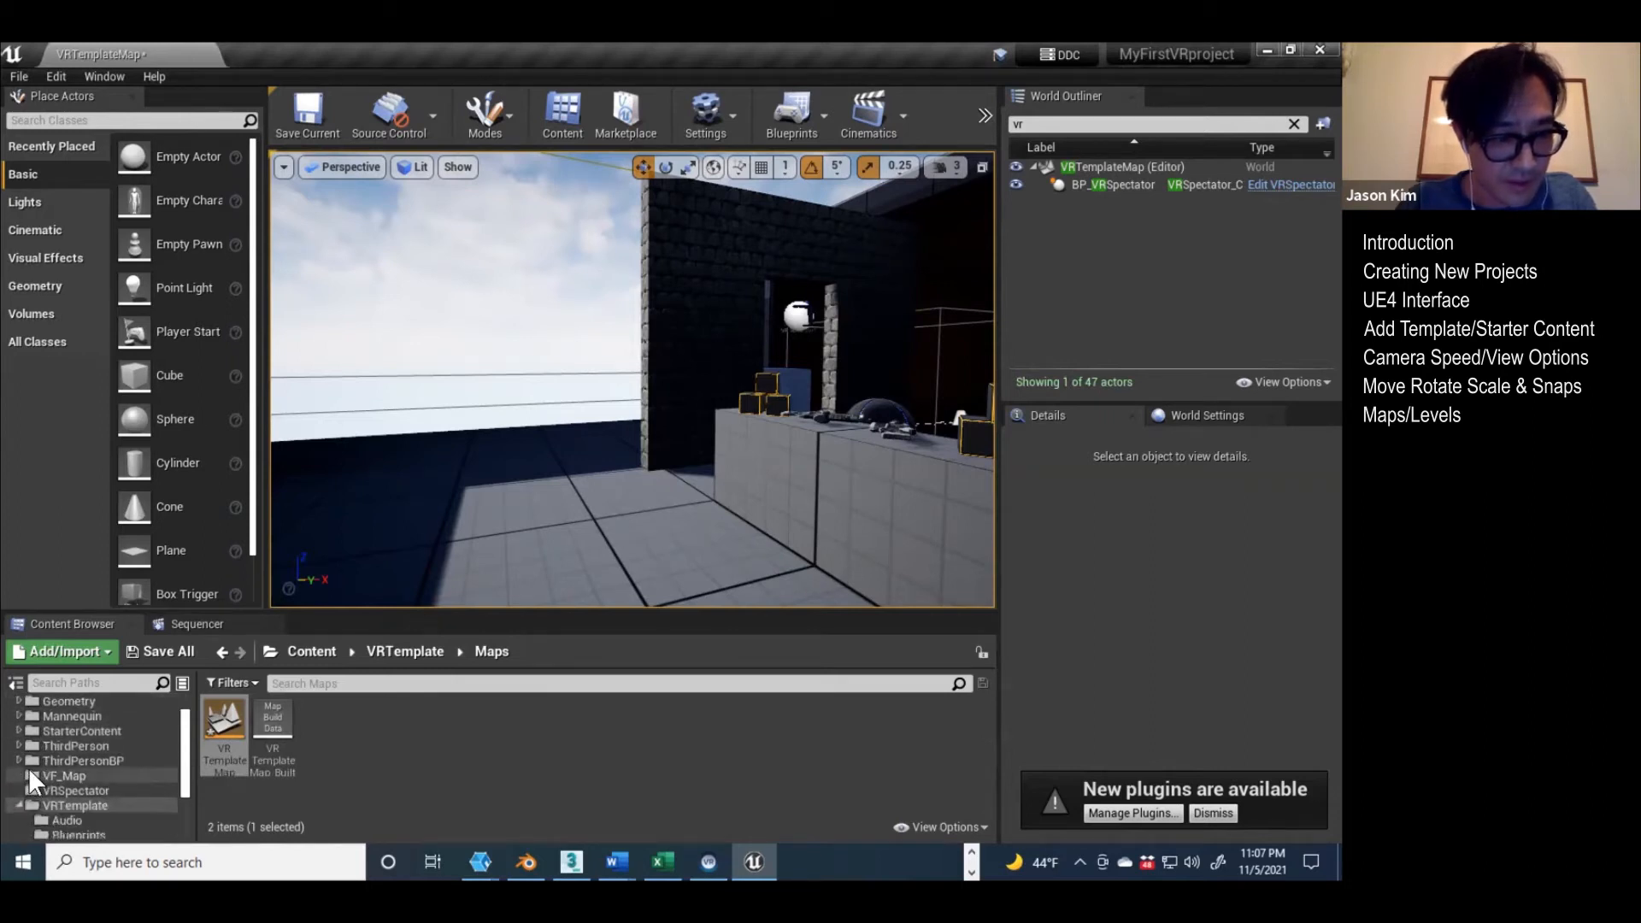
{"action": "left_click", "coordinate": [29, 772]}
{"action": "double_click", "coordinate": [223, 715]}
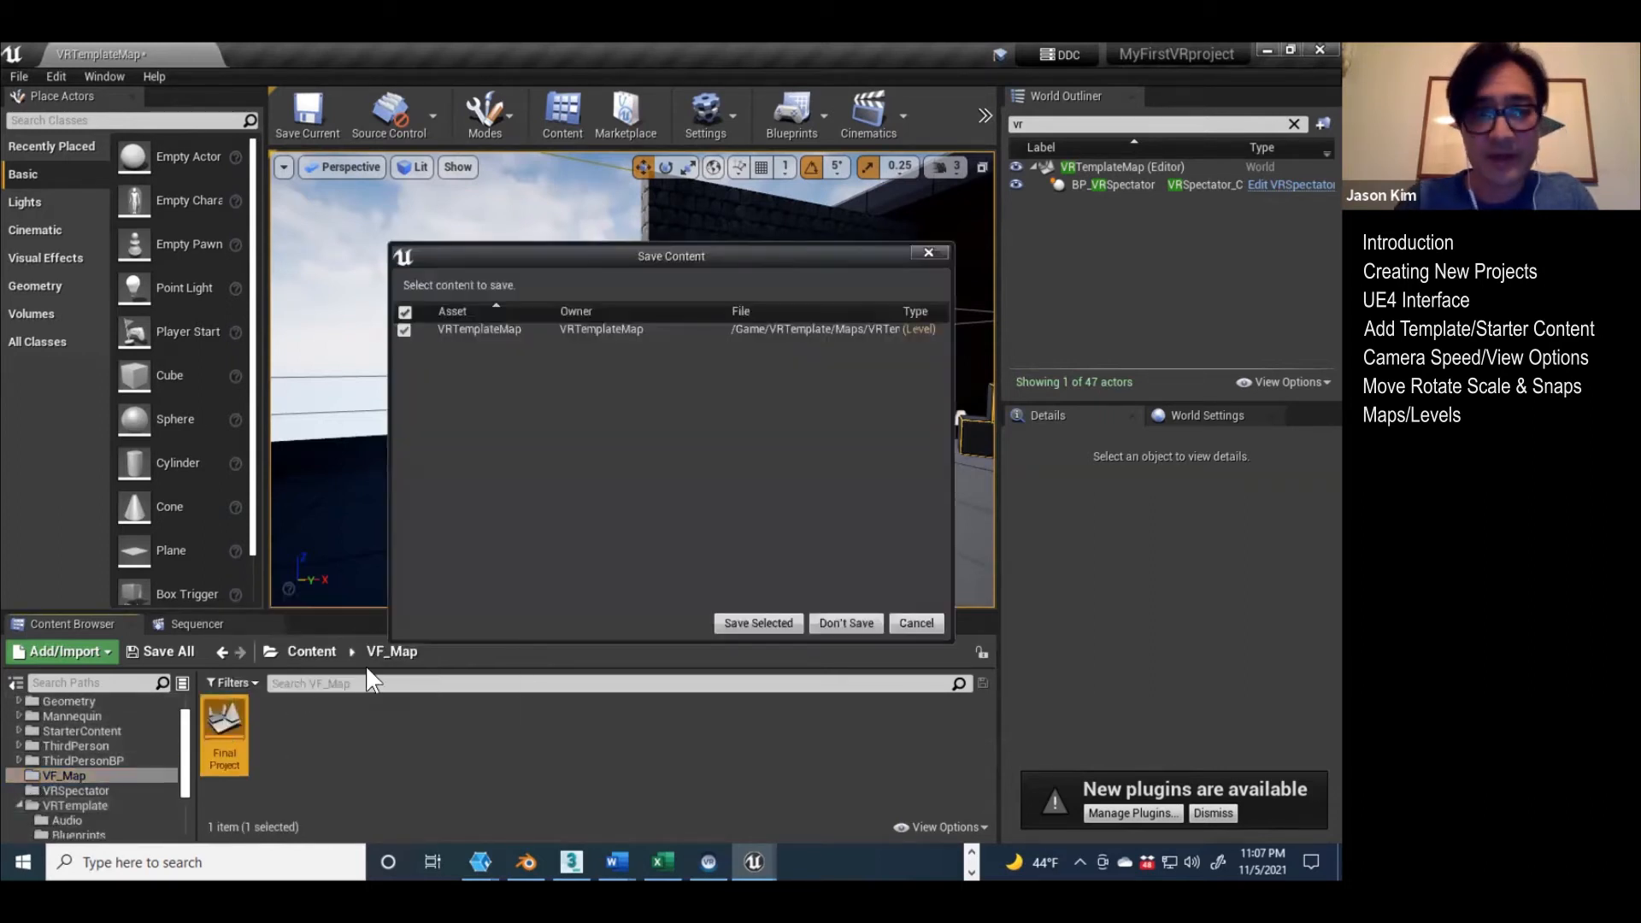
{"action": "left_click", "coordinate": [830, 622]}
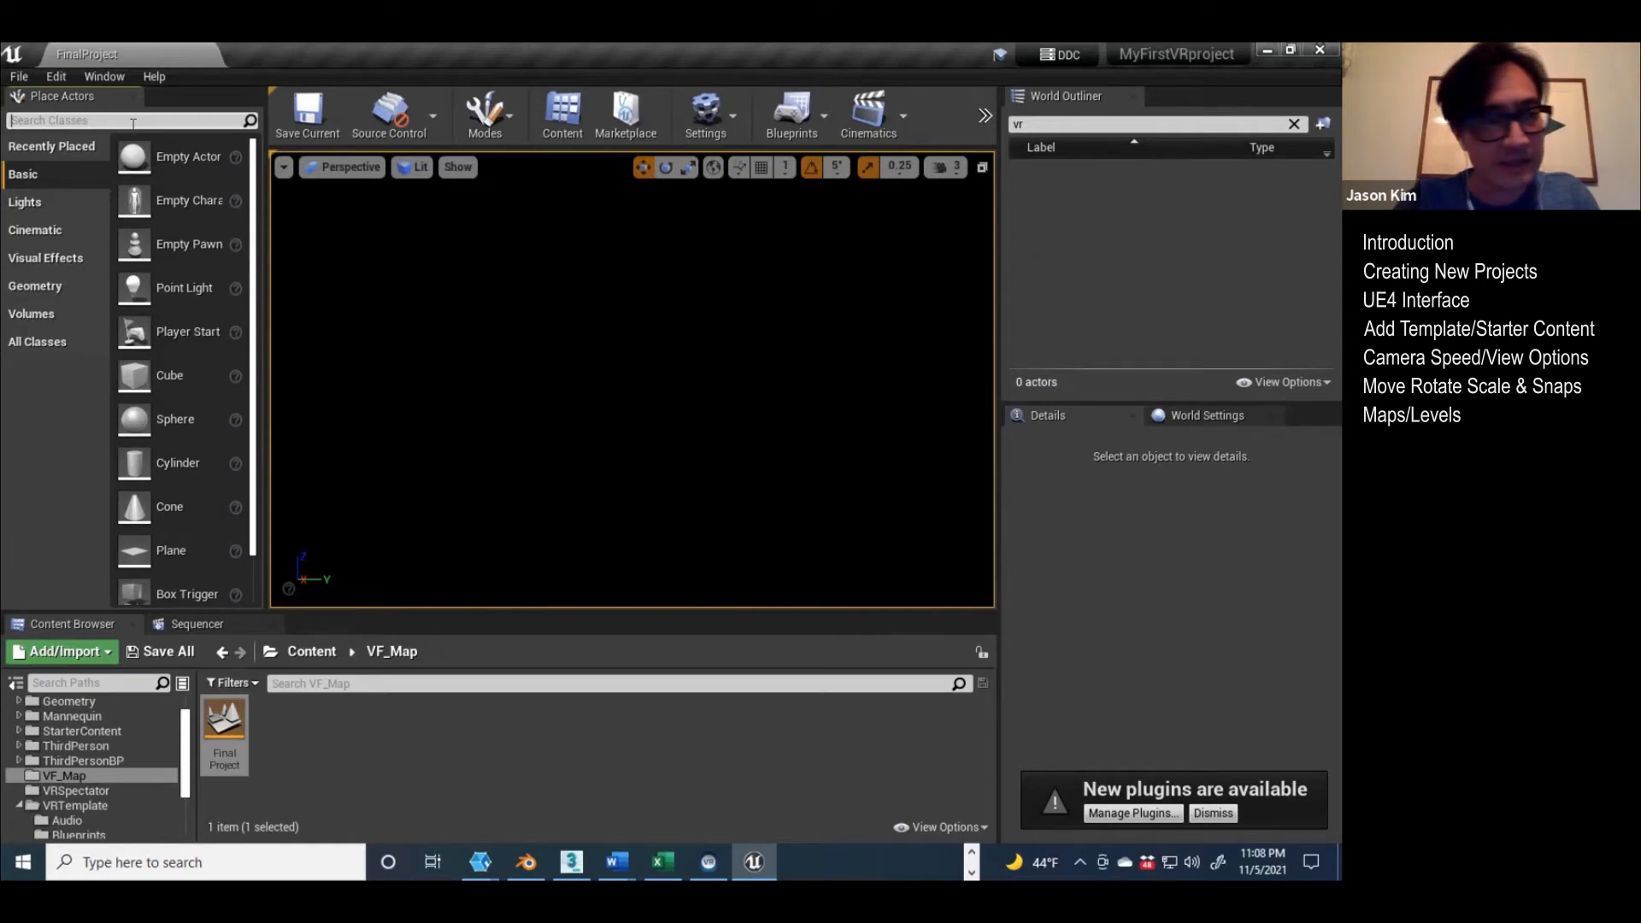
Step: Find BP_Sky_Sphere by searching for "bp", place it in the FinalProject level and select it in the unfiltered World Outliner
{"action": "type", "text": "bp"}
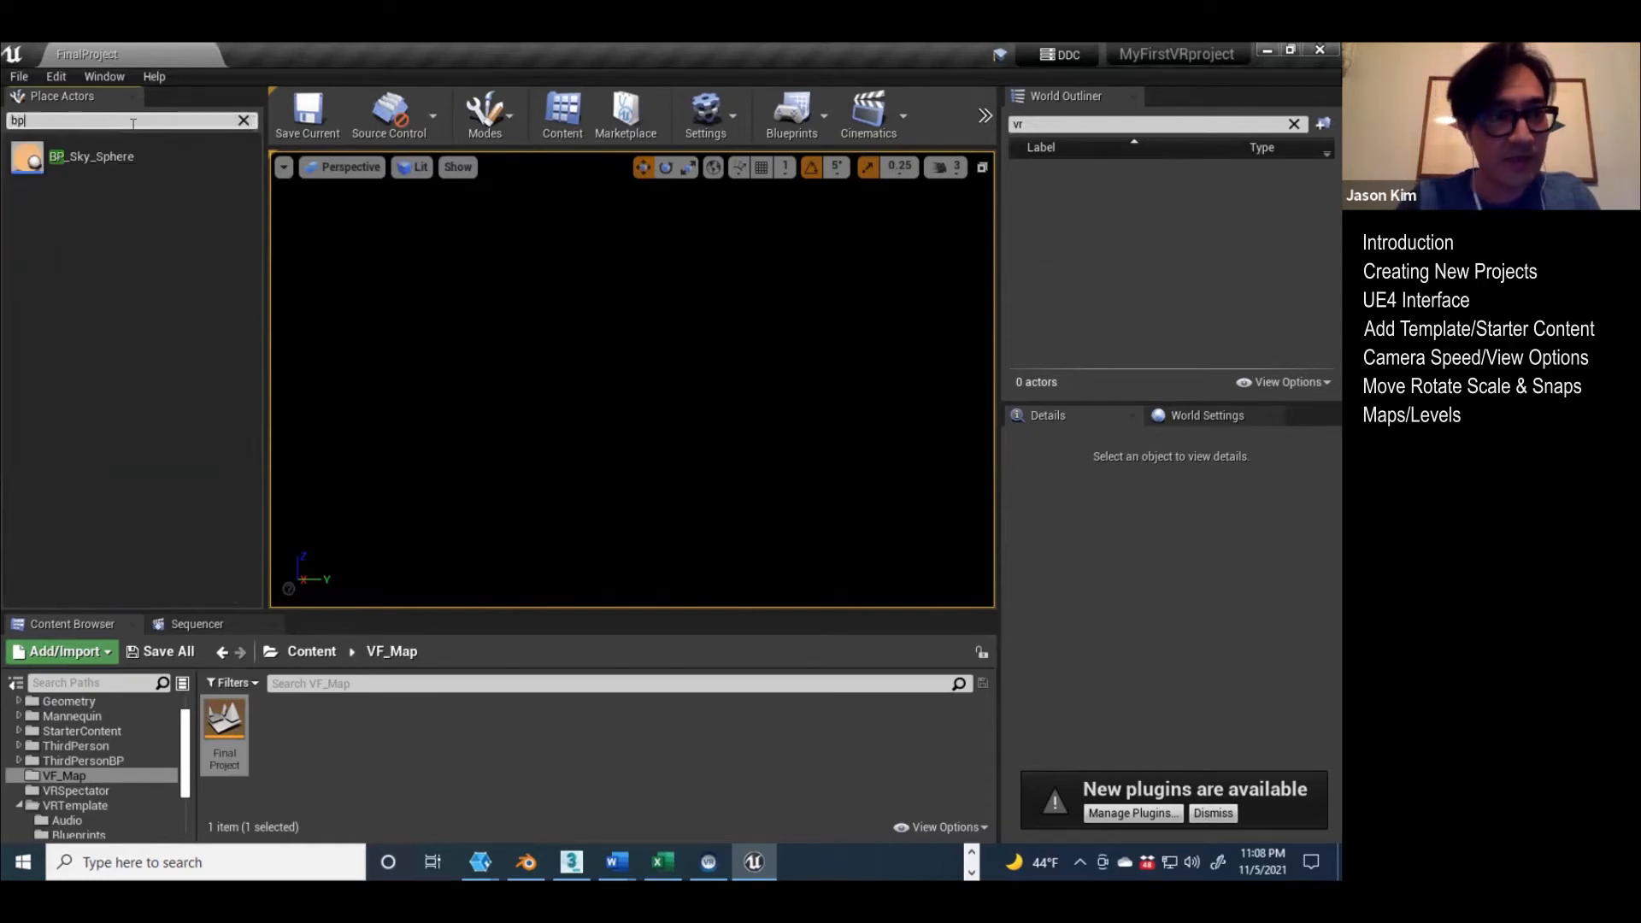
{"action": "left_click_drag", "start_coordinate": [85, 158], "coordinate": [732, 438]}
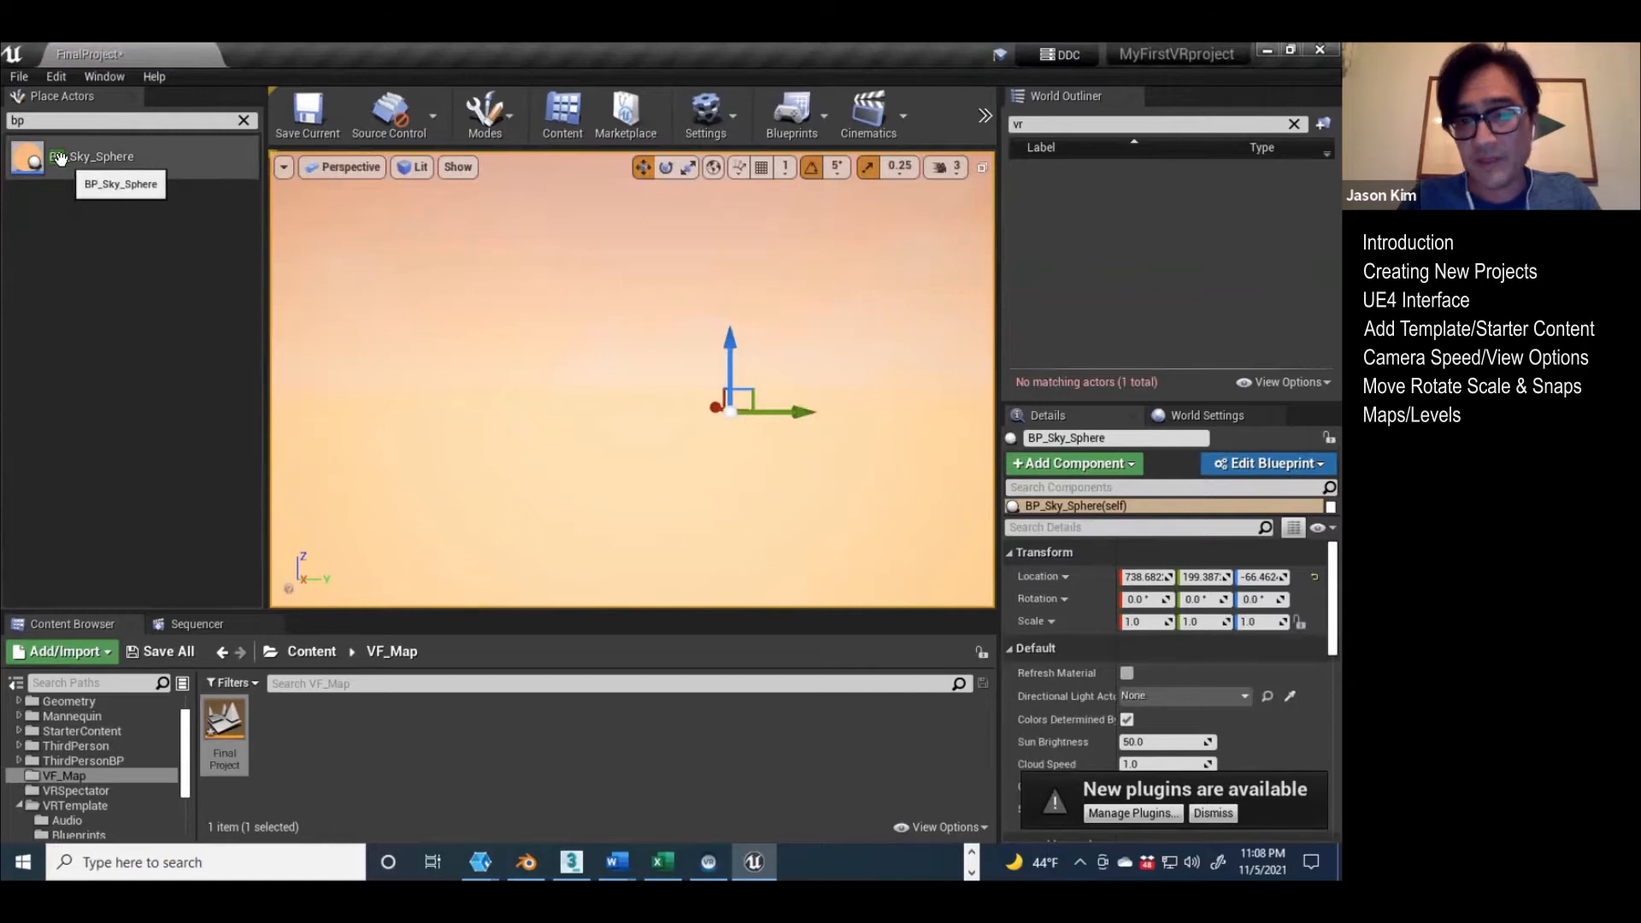
{"action": "mouse_move", "coordinate": [612, 359]}
{"action": "right_mouse_down"}
{"action": "mouse_move", "coordinate": [701, 316]}
{"action": "mouse_move", "coordinate": [769, 312]}
{"action": "mouse_move", "coordinate": [803, 333]}
{"action": "mouse_move", "coordinate": [734, 359]}
{"action": "mouse_move", "coordinate": [632, 342]}
{"action": "mouse_move", "coordinate": [658, 350]}
{"action": "mouse_move", "coordinate": [645, 355]}
{"action": "right_mouse_up"}
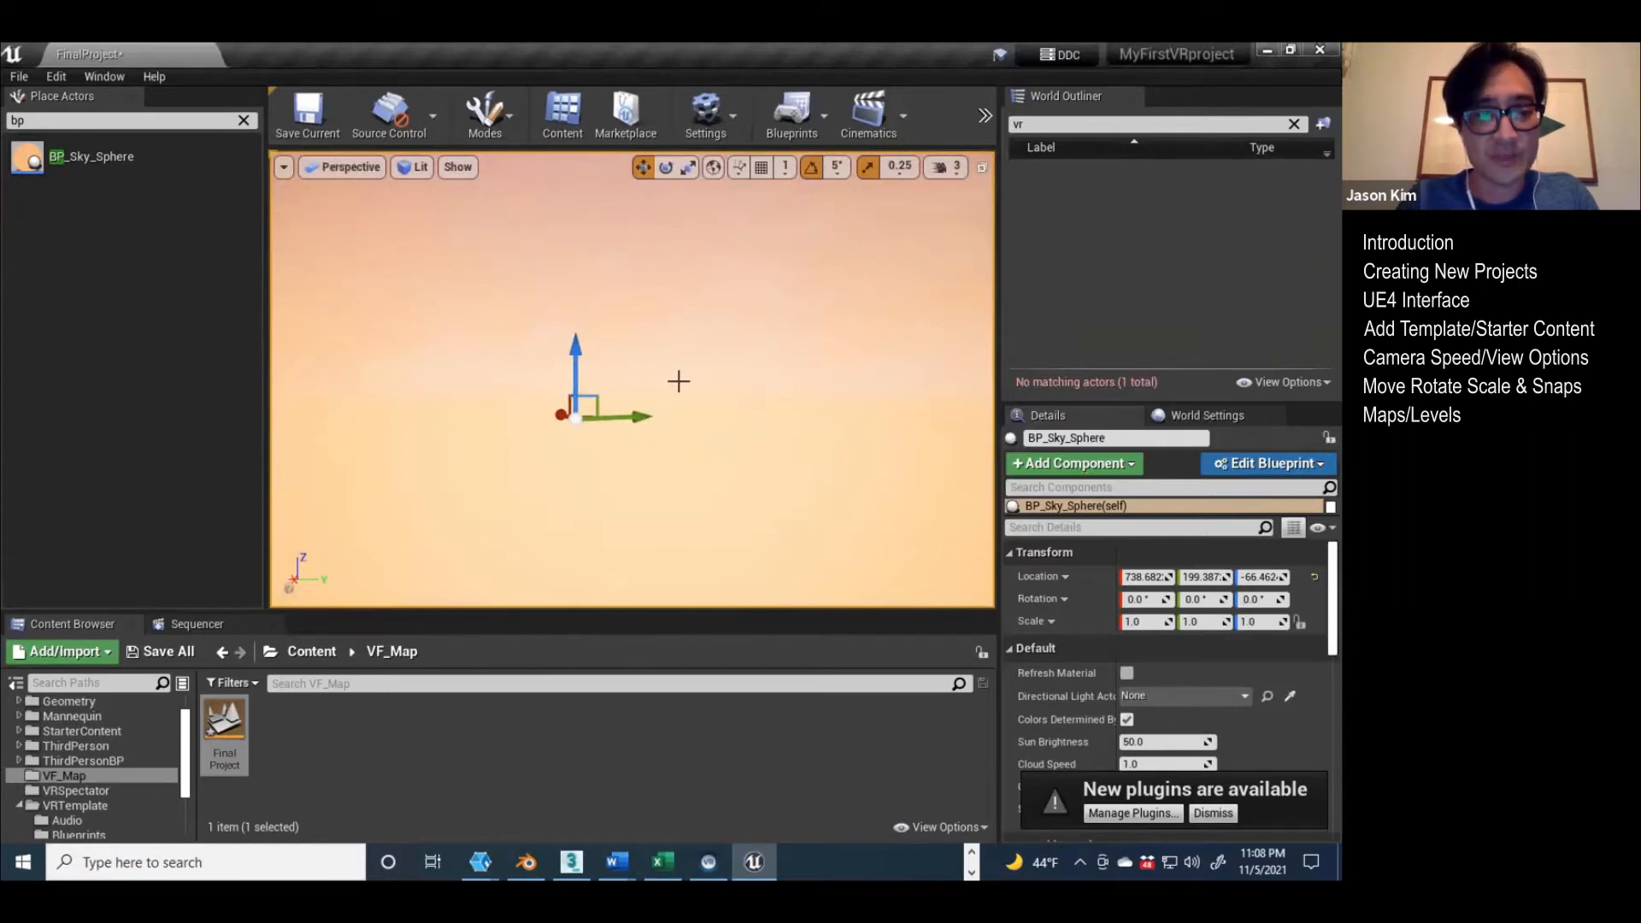
{"action": "left_click", "coordinate": [1293, 124]}
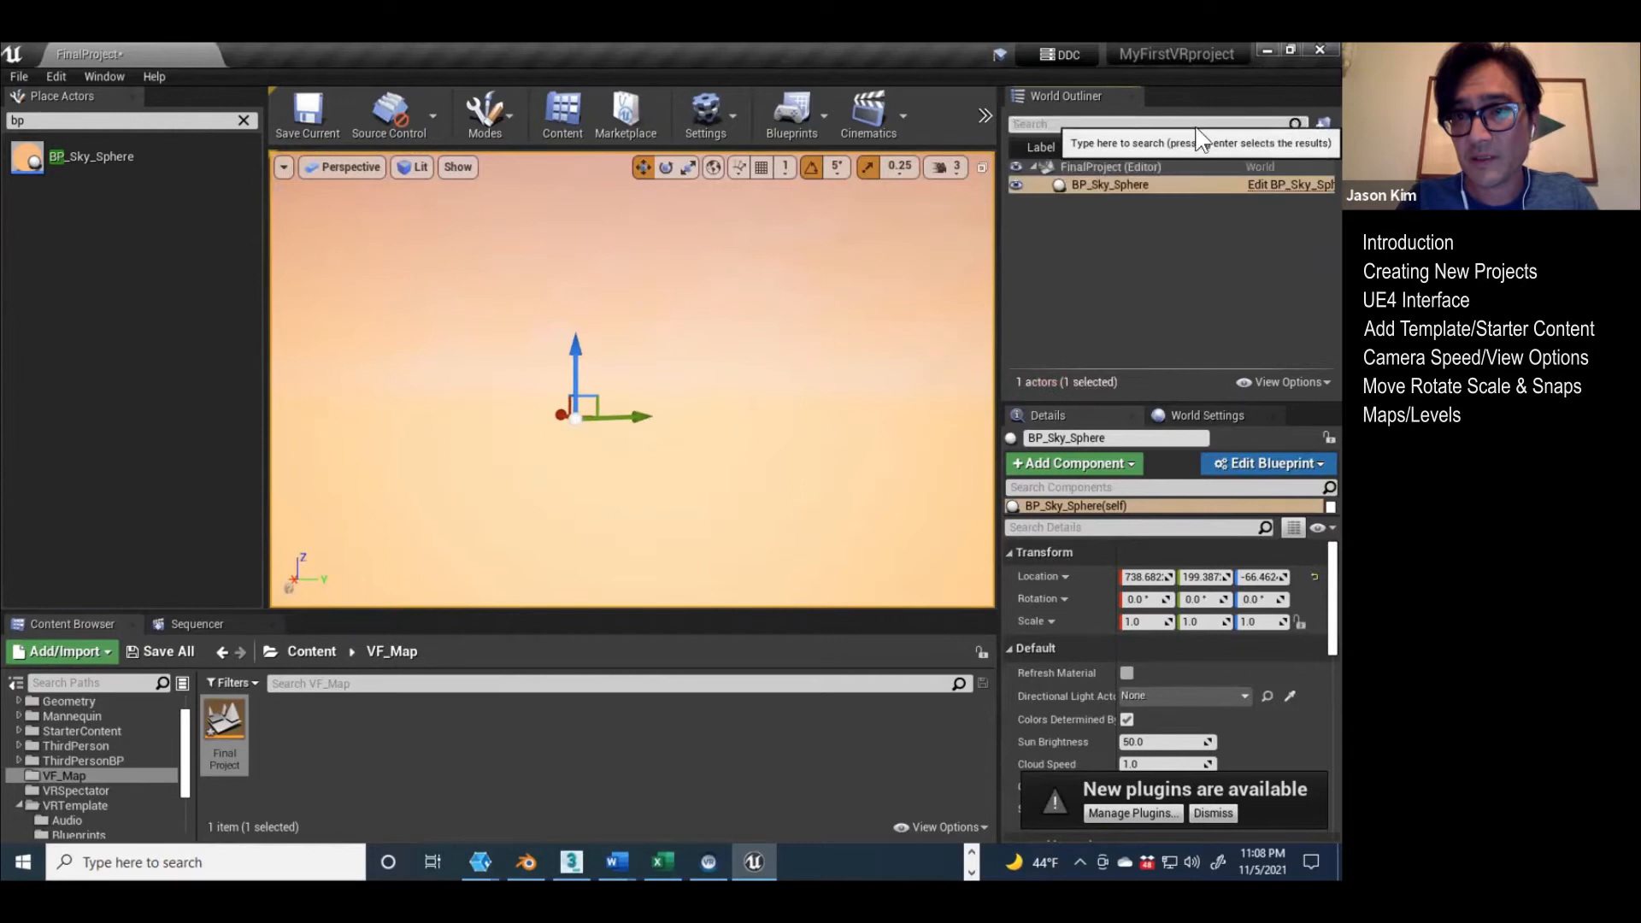
{"action": "left_click", "coordinate": [1089, 187]}
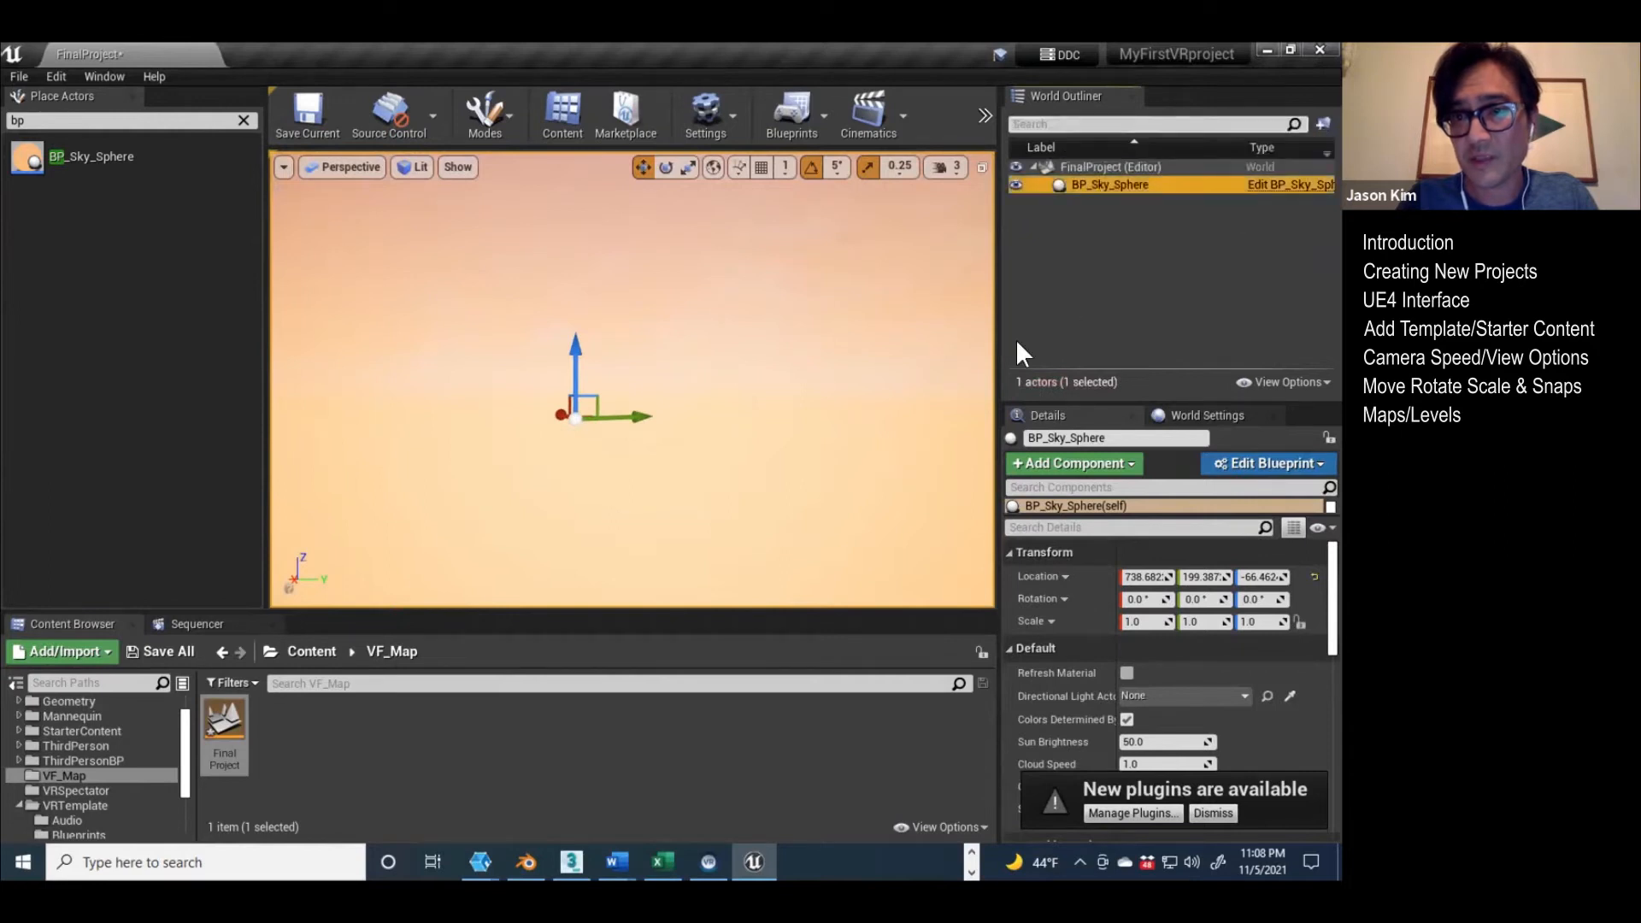
Step: Clear the actor search and place a Directional Light and a Sky Light in the FinalProject level
{"action": "left_click", "coordinate": [240, 120]}
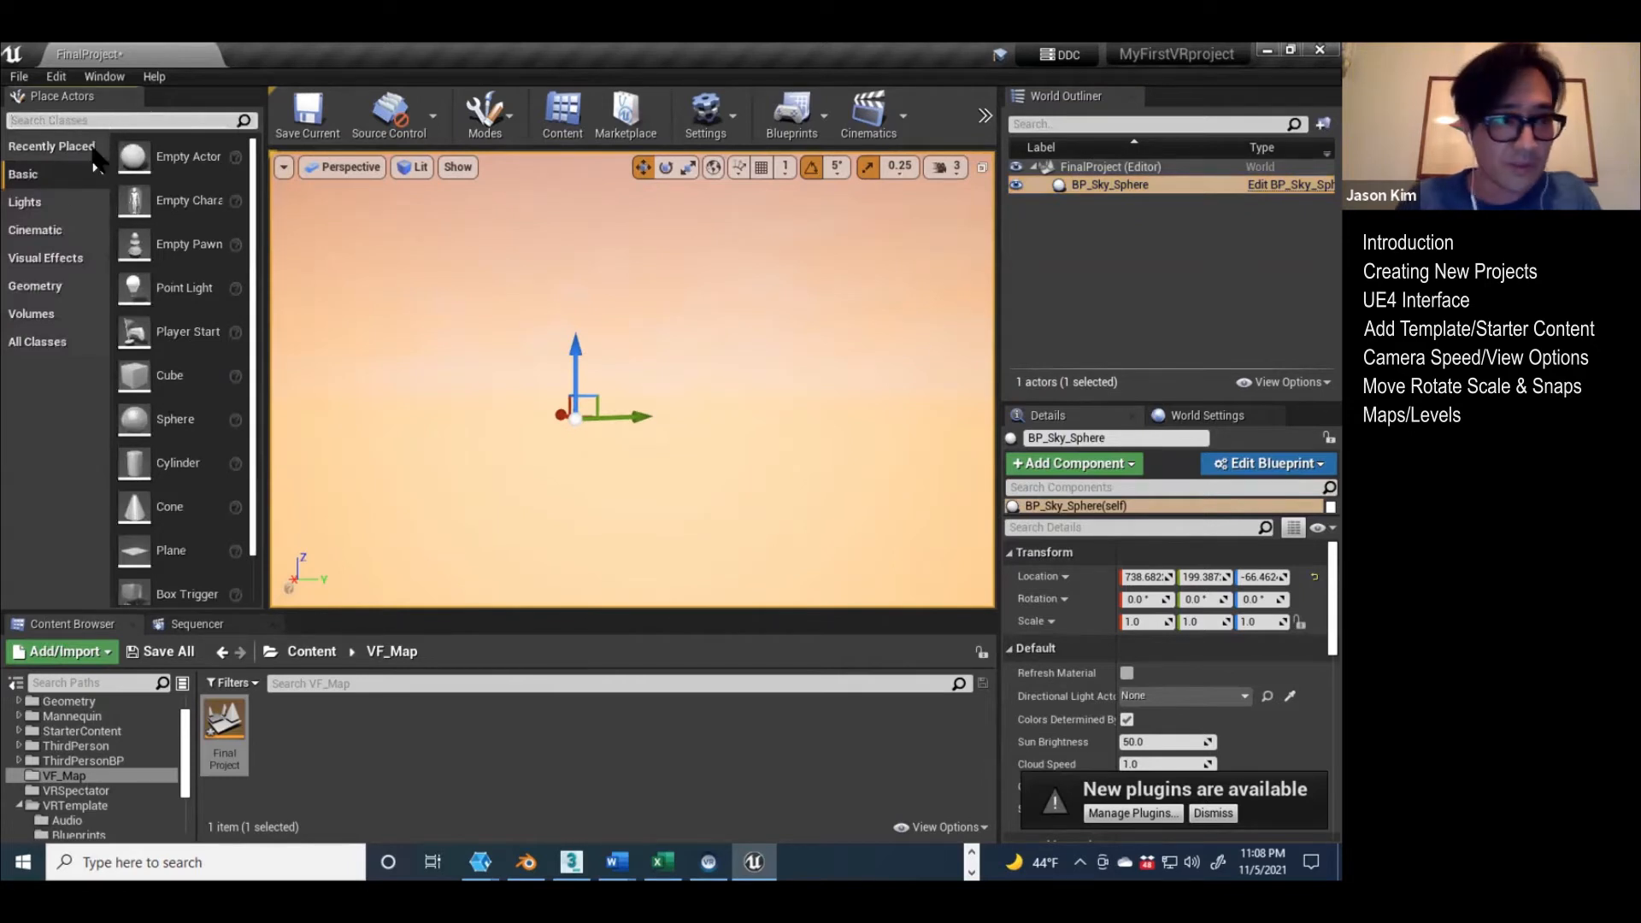
{"action": "left_click", "coordinate": [22, 203]}
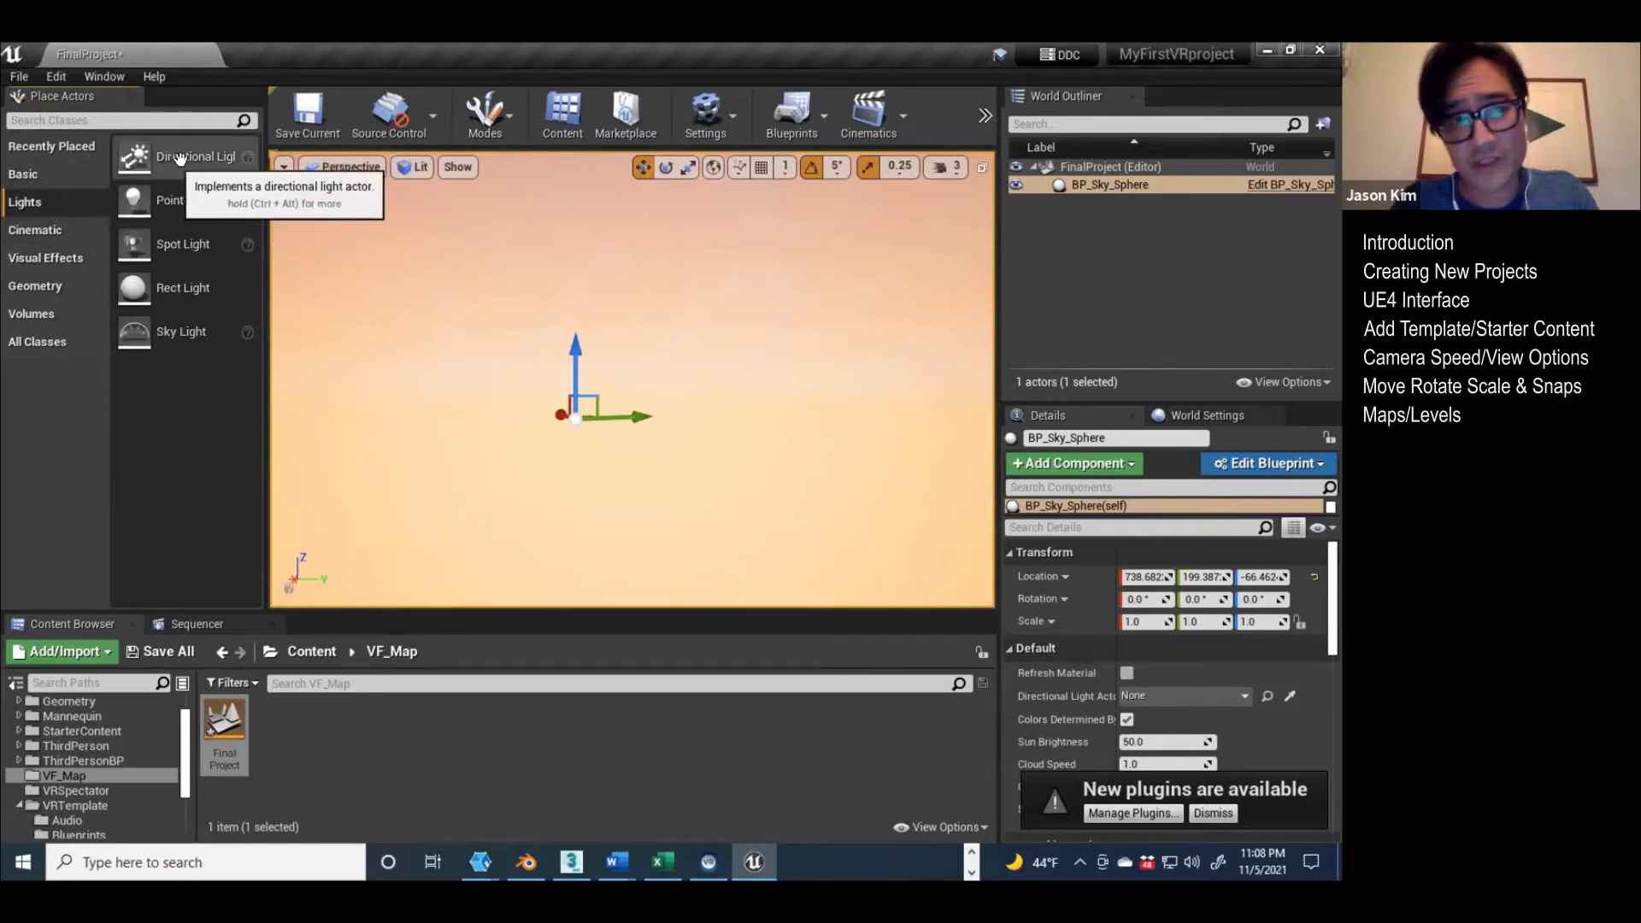
{"action": "left_click_drag", "start_coordinate": [170, 159], "coordinate": [371, 244]}
{"action": "left_click_drag", "start_coordinate": [540, 341], "coordinate": [700, 355]}
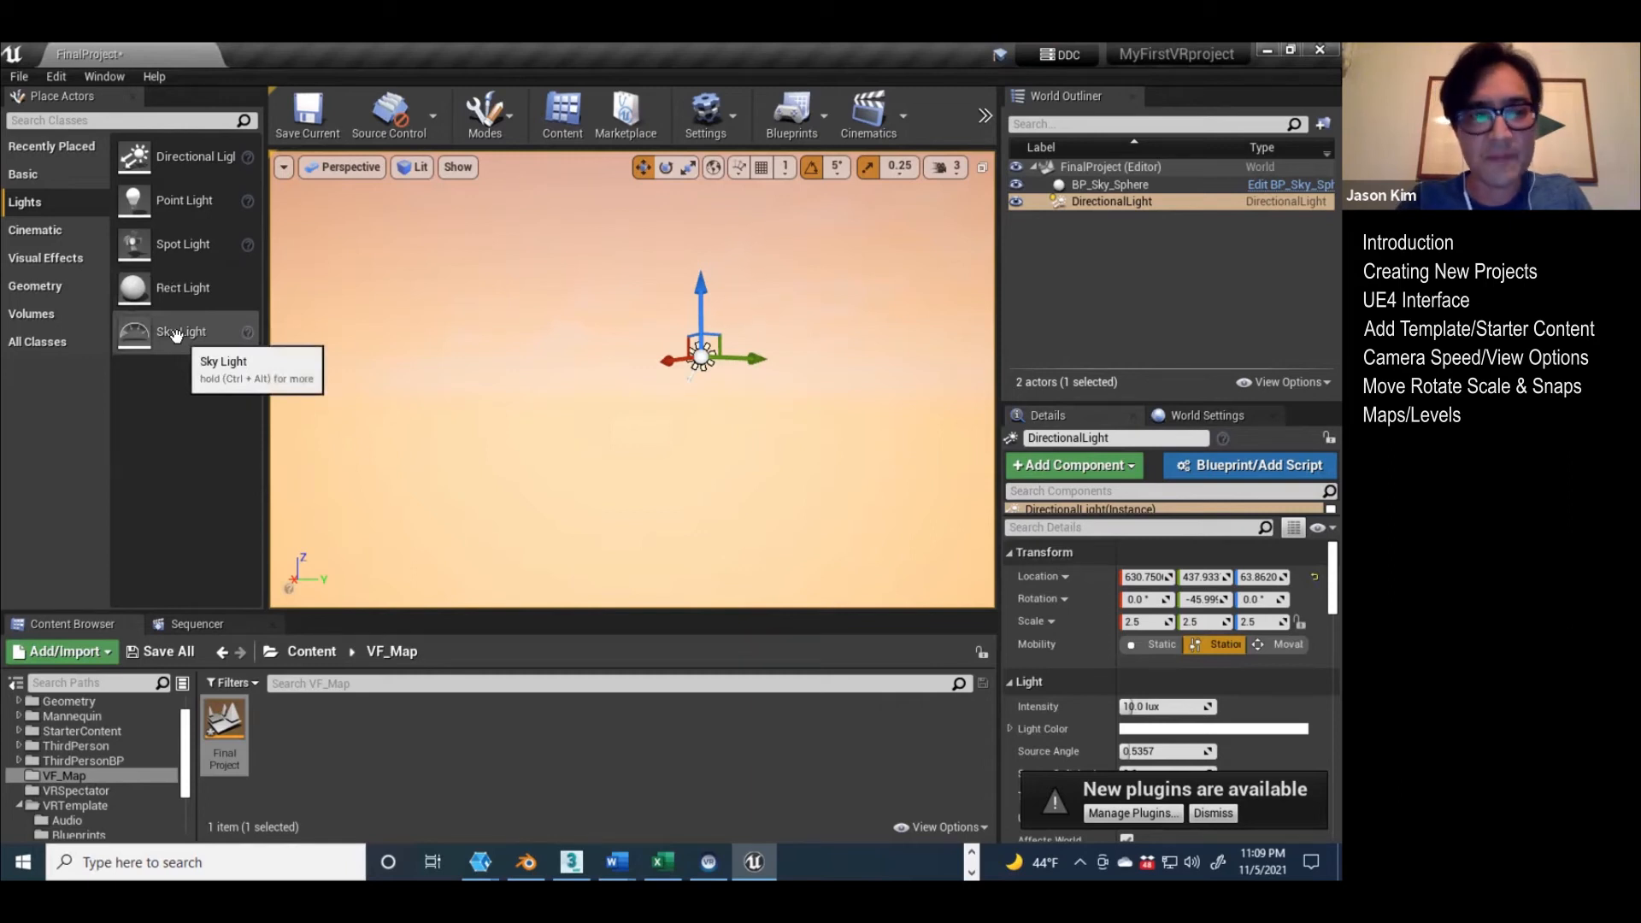
{"action": "left_click_drag", "start_coordinate": [175, 334], "coordinate": [628, 391]}
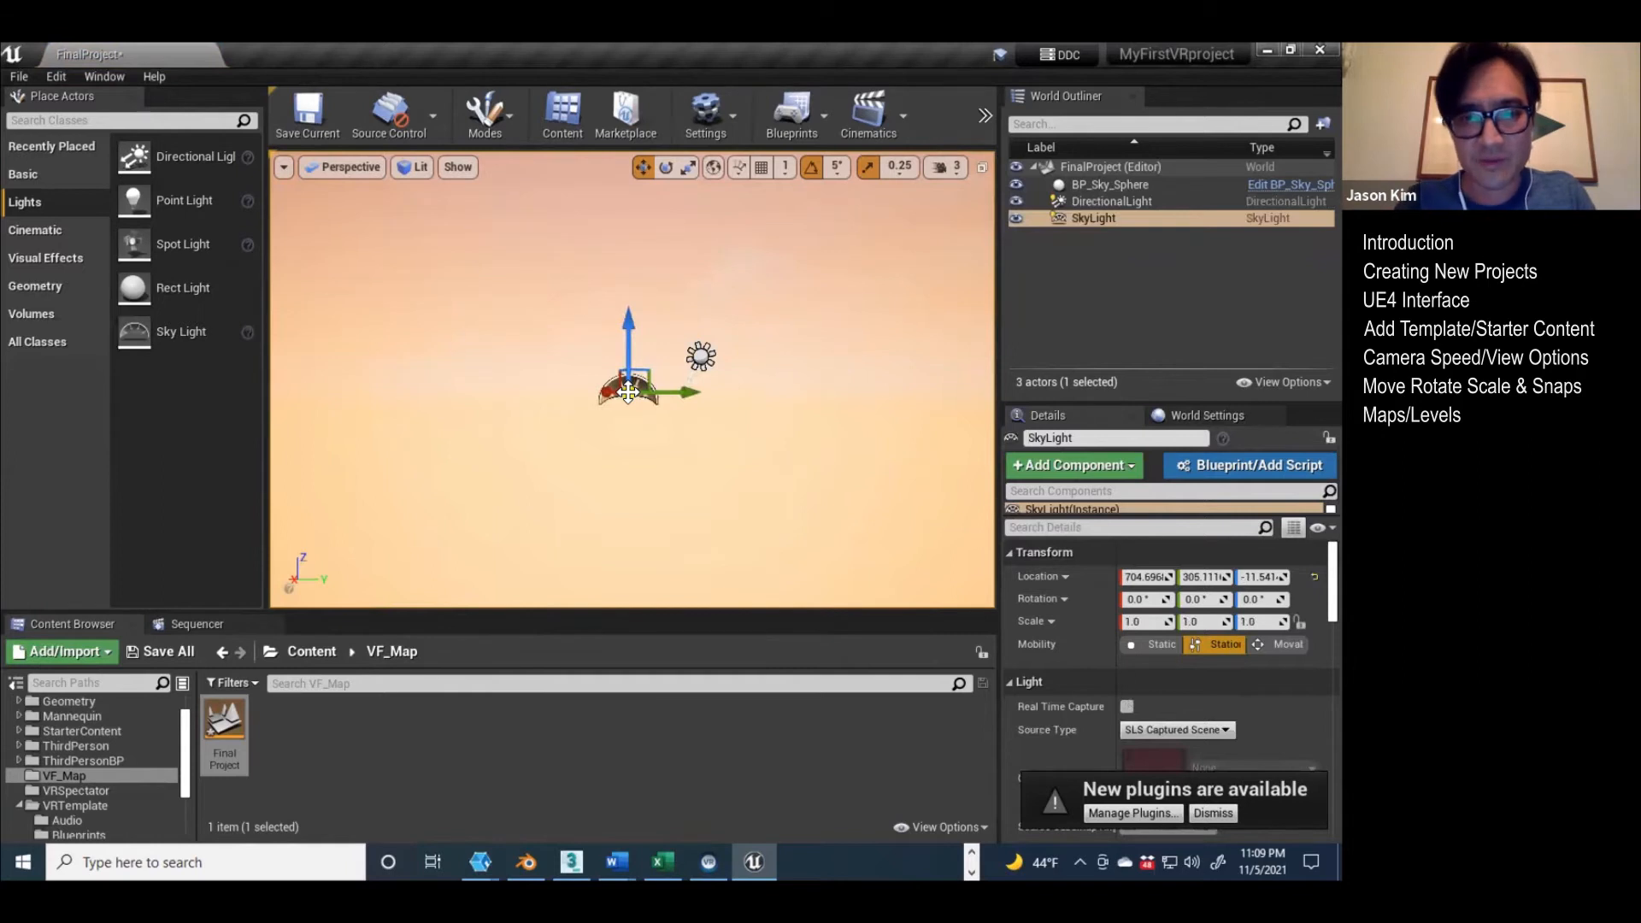
{"action": "left_click", "coordinate": [1066, 219]}
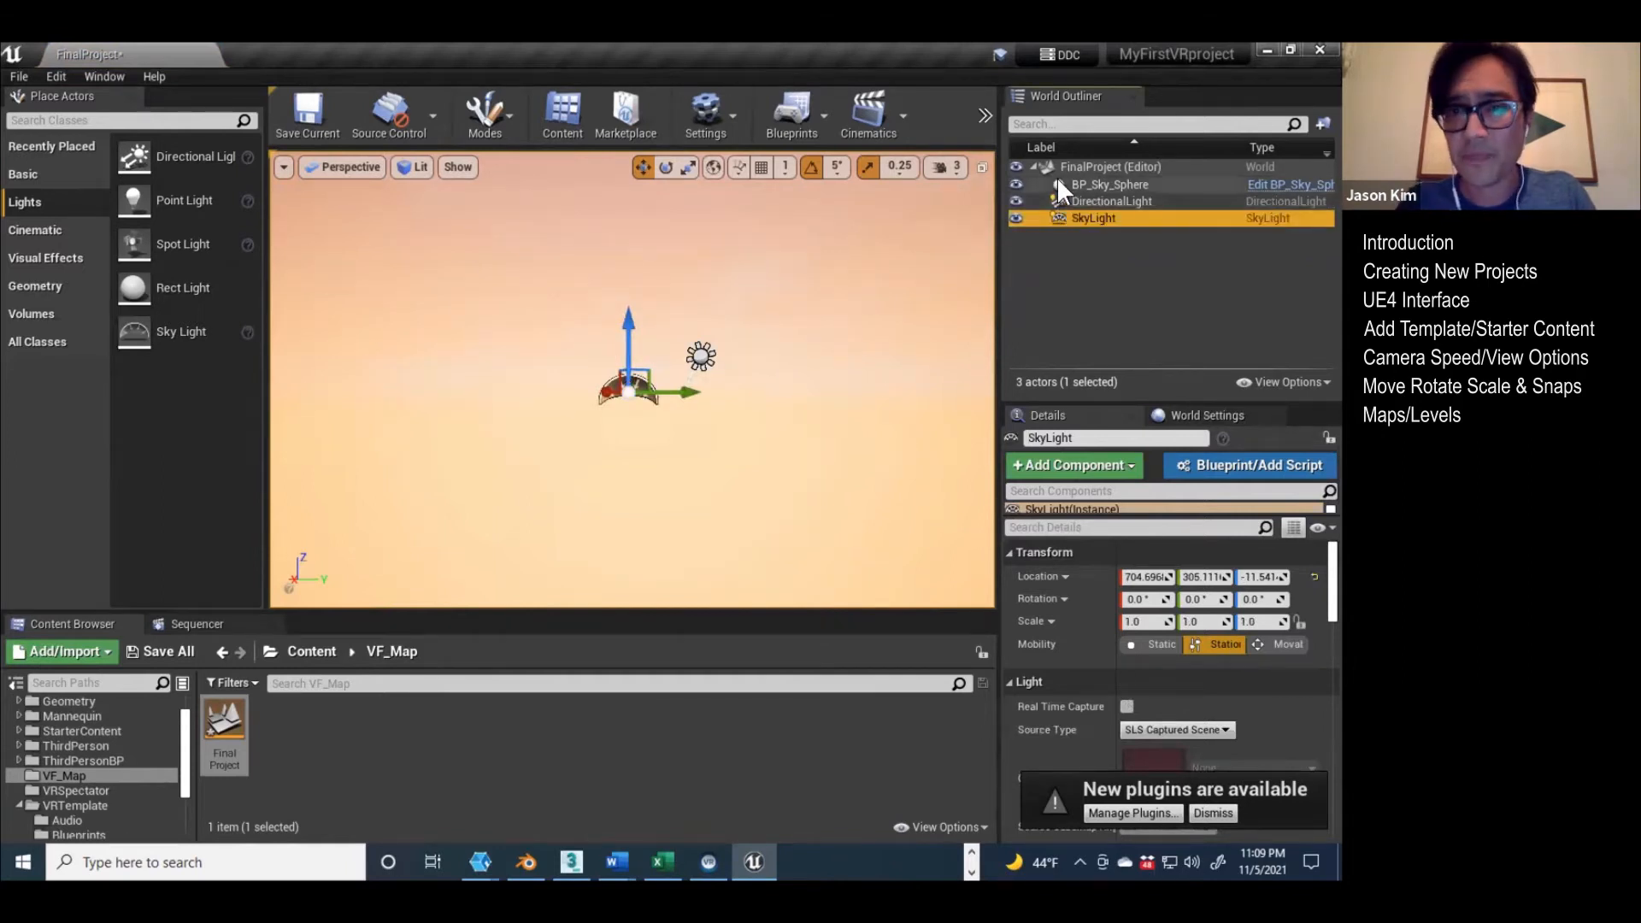
Step: Assign DirectionalLight as the Directional Light Actor of BP_Sky_Sphere
{"action": "left_click", "coordinate": [1058, 183]}
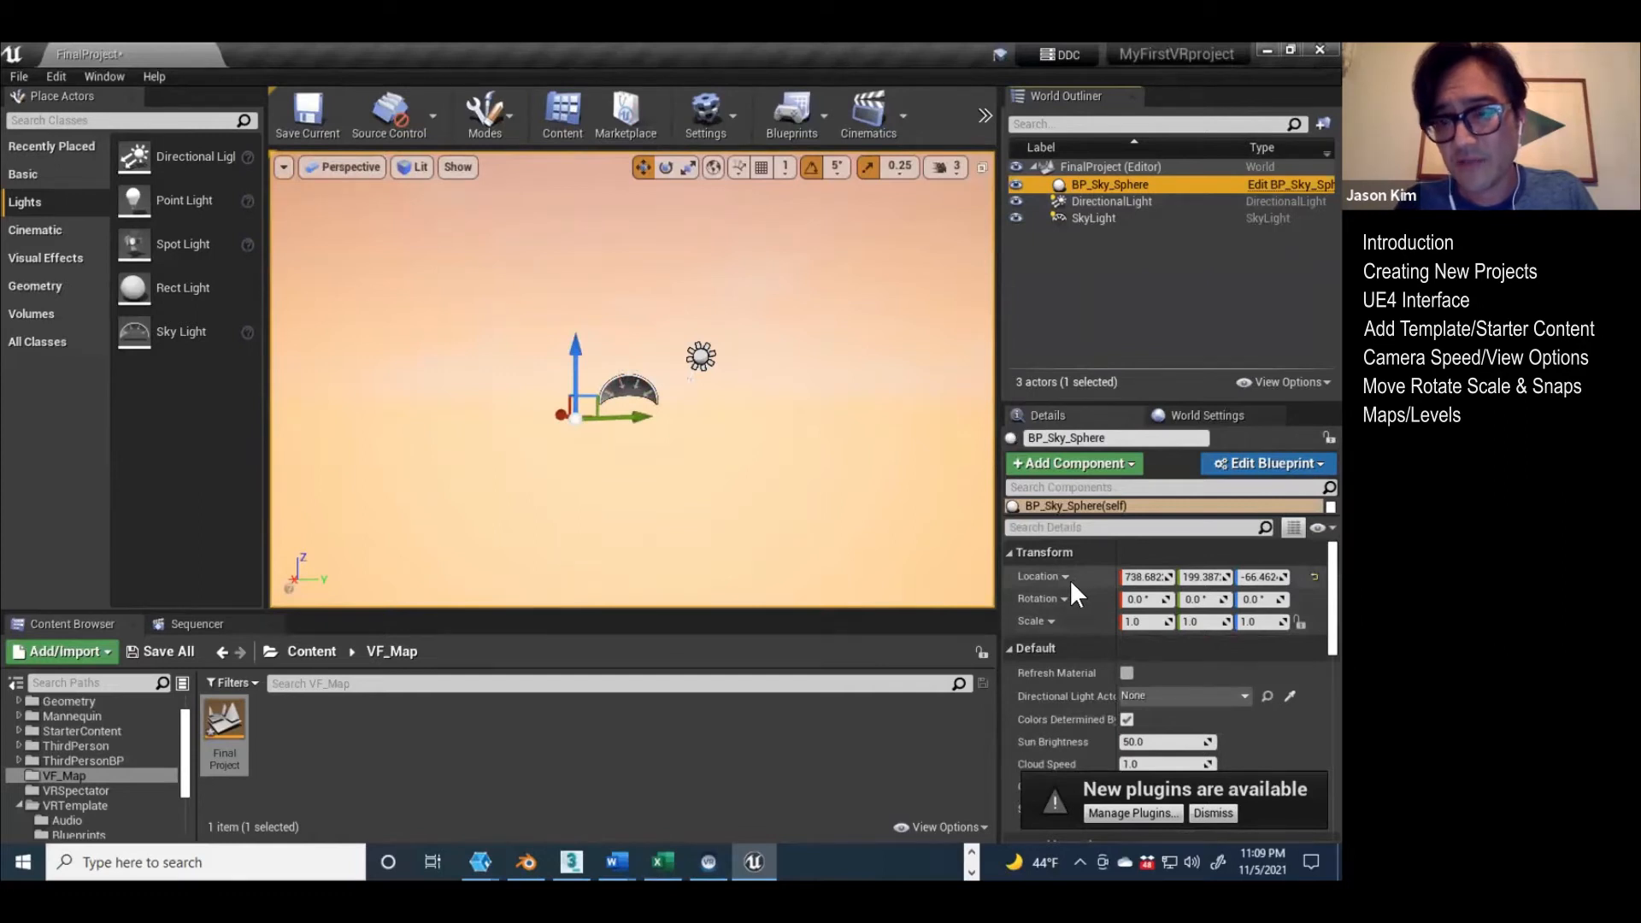
{"action": "scroll", "coordinate": [1070, 578], "scroll_direction": "down", "scroll_amount": 10}
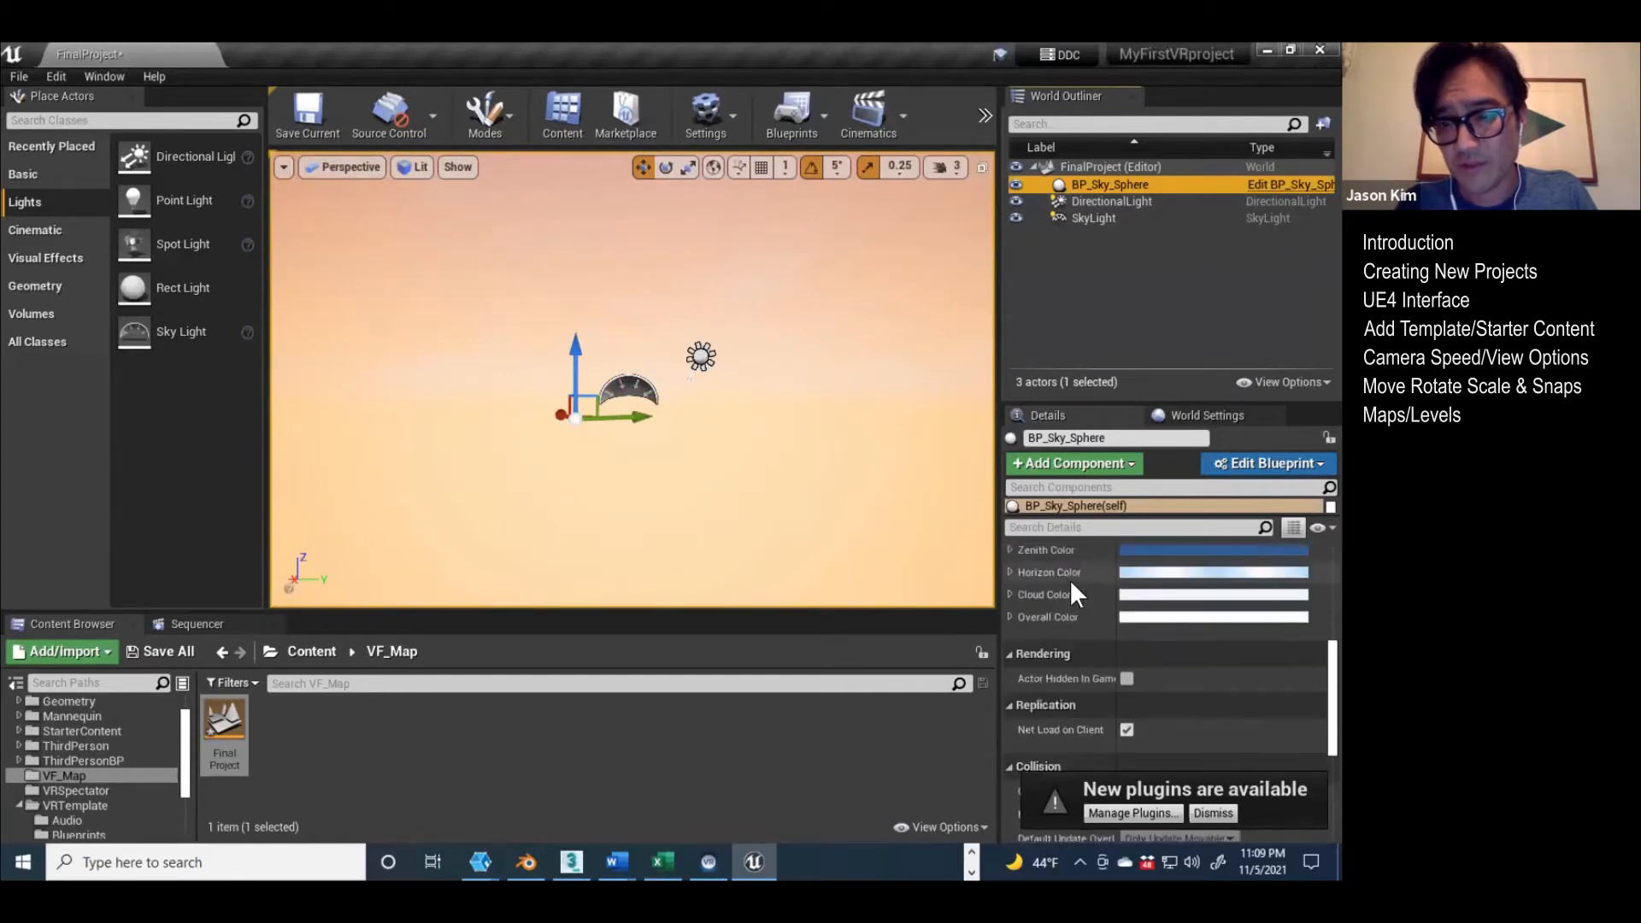
{"action": "scroll", "coordinate": [1071, 584], "scroll_direction": "down", "scroll_amount": 5}
{"action": "scroll", "coordinate": [1070, 576], "scroll_direction": "down", "scroll_amount": 3}
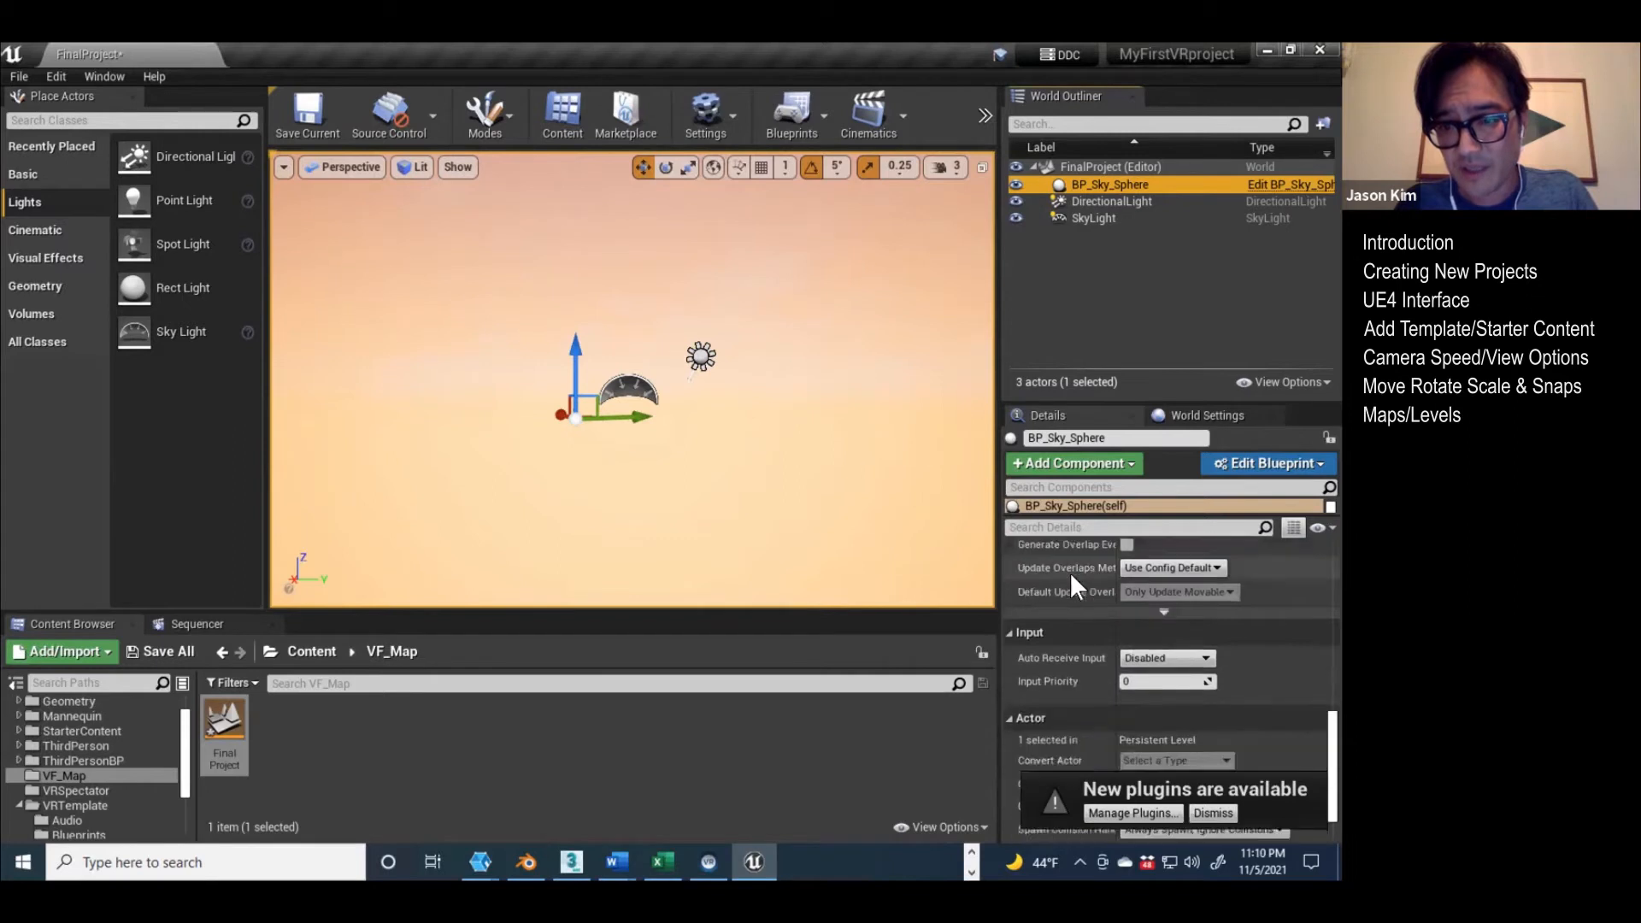
{"action": "scroll", "coordinate": [1073, 590], "scroll_direction": "up", "scroll_amount": 12}
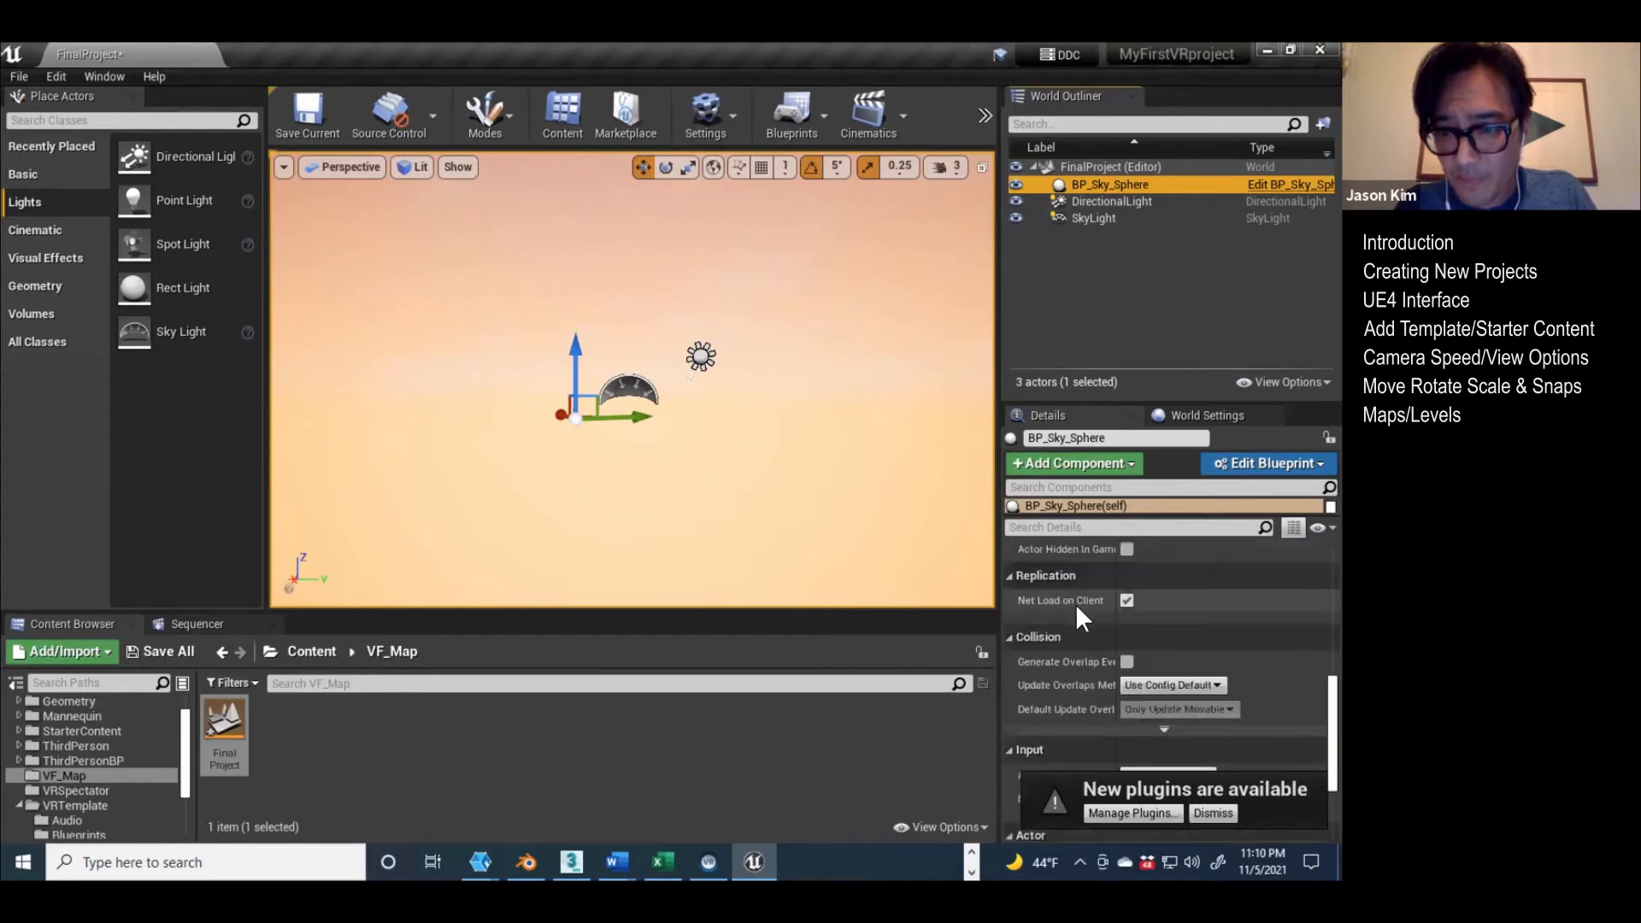
{"action": "scroll", "coordinate": [1072, 597], "scroll_direction": "up", "scroll_amount": 2}
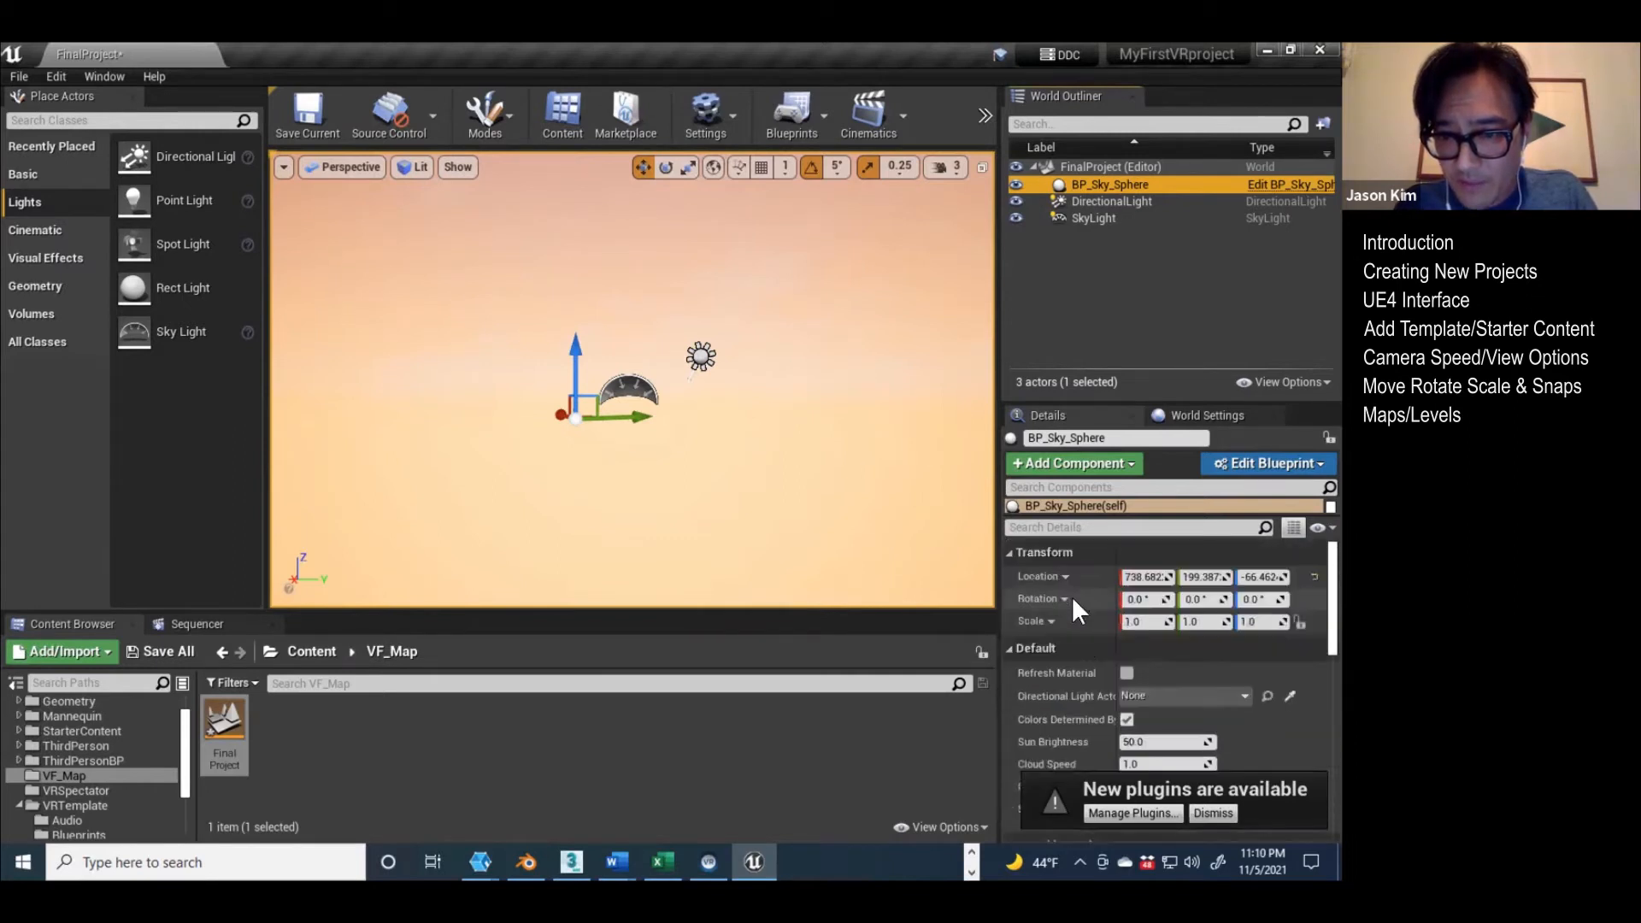
{"action": "scroll", "coordinate": [1077, 637], "scroll_direction": "down", "scroll_amount": 1}
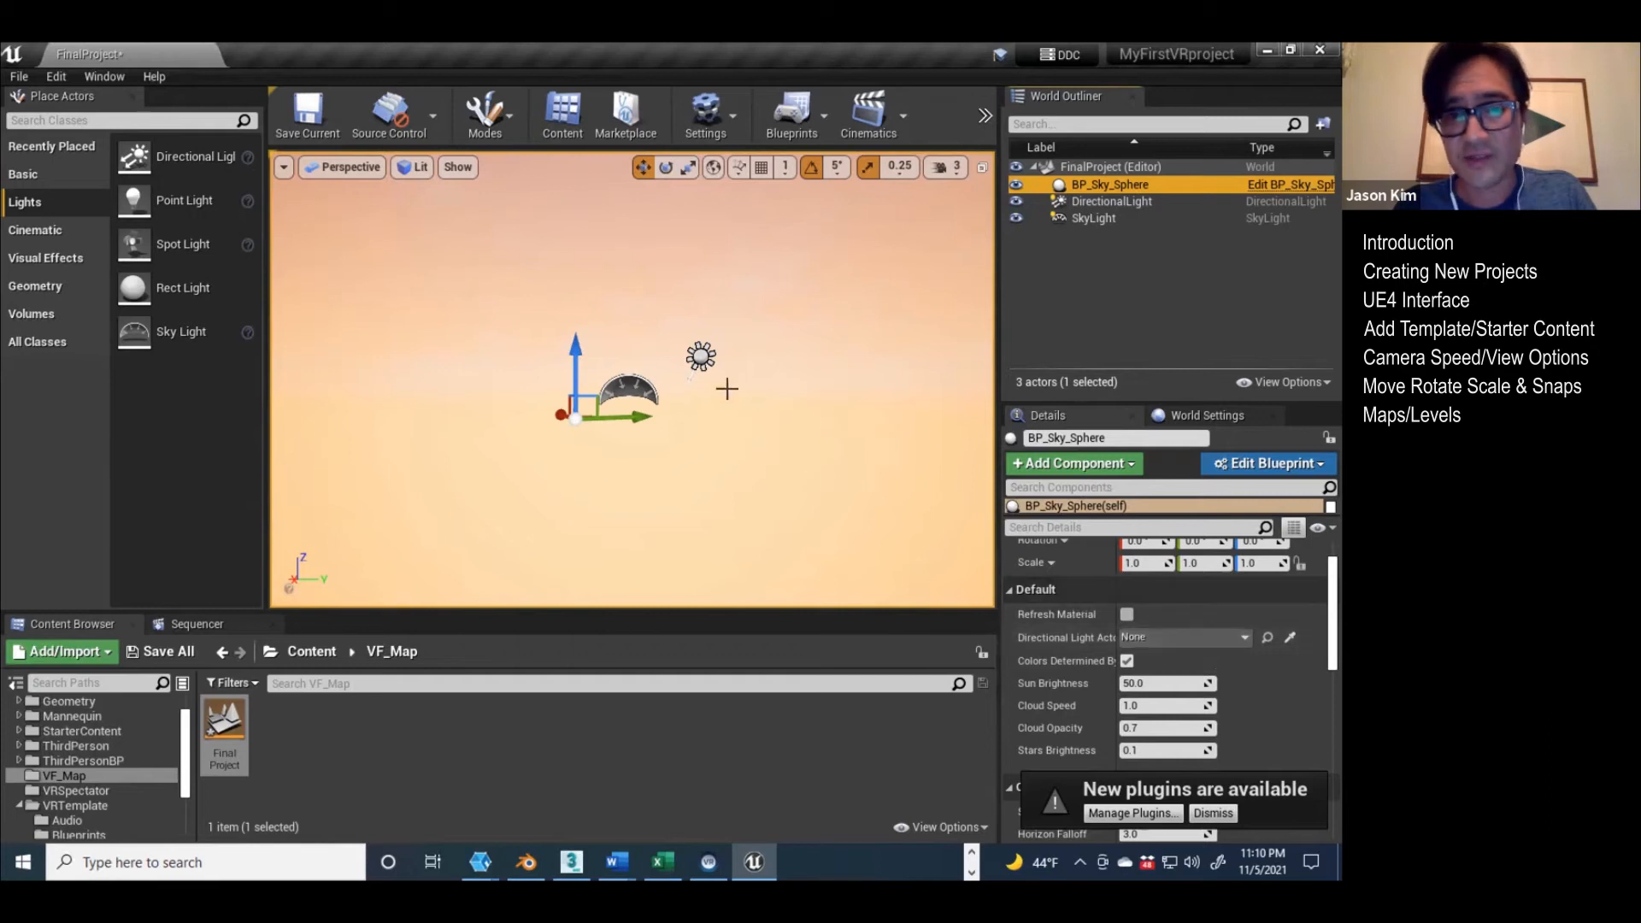
{"action": "left_click", "coordinate": [1198, 636]}
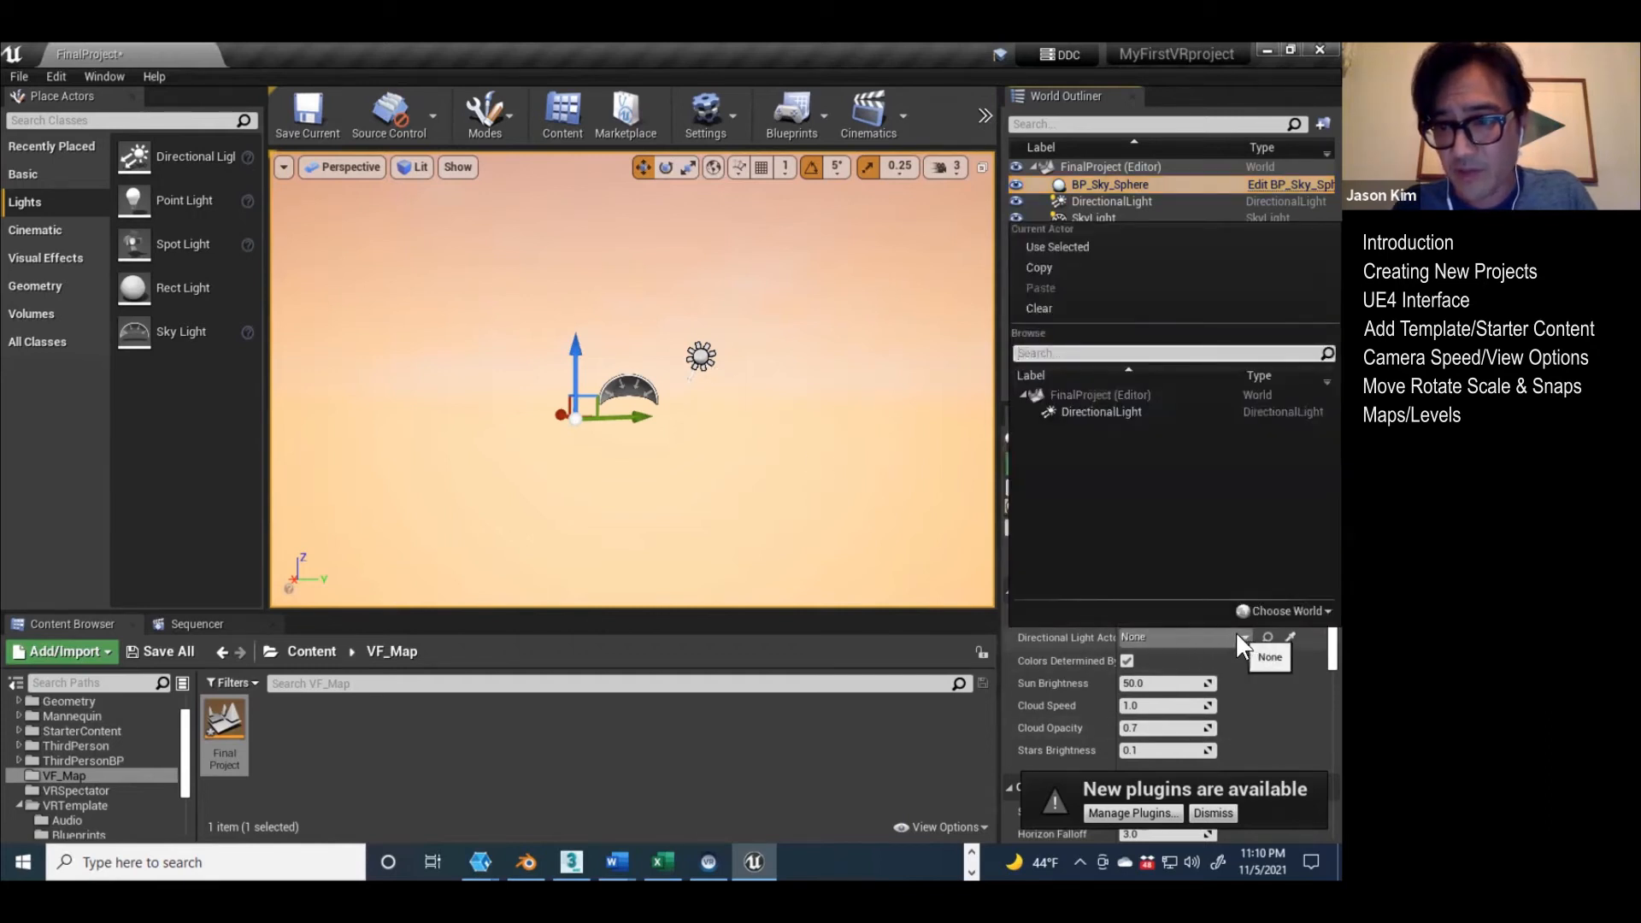
{"action": "left_click", "coordinate": [1087, 410]}
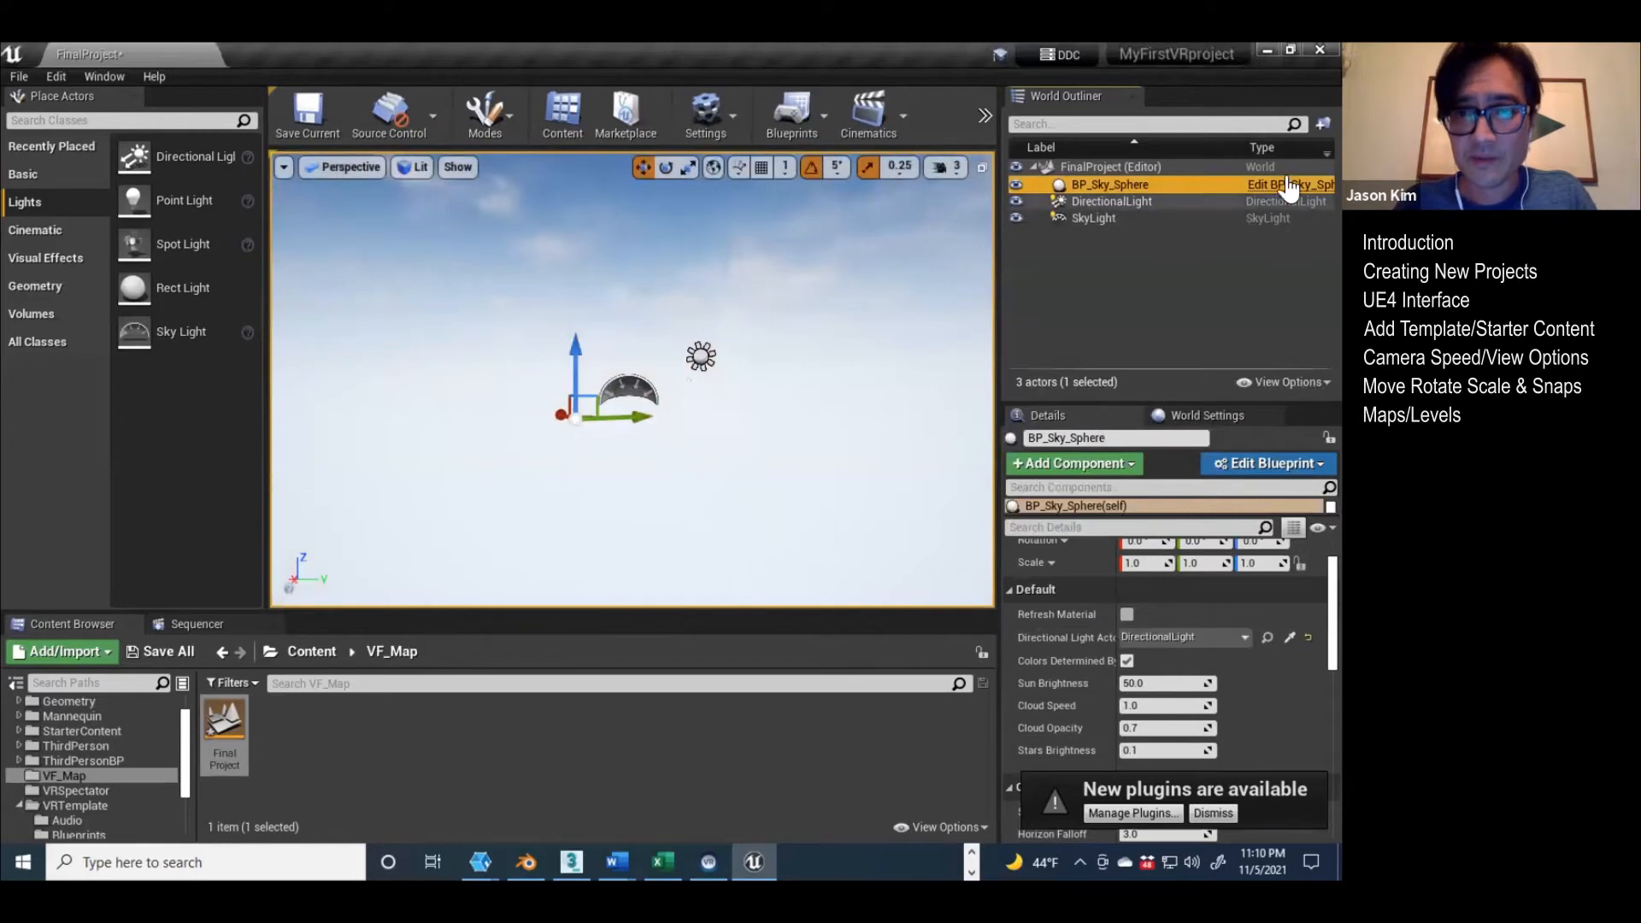
Step: Select the directional light in the viewport and look over the sky around it
{"action": "left_click", "coordinate": [700, 356]}
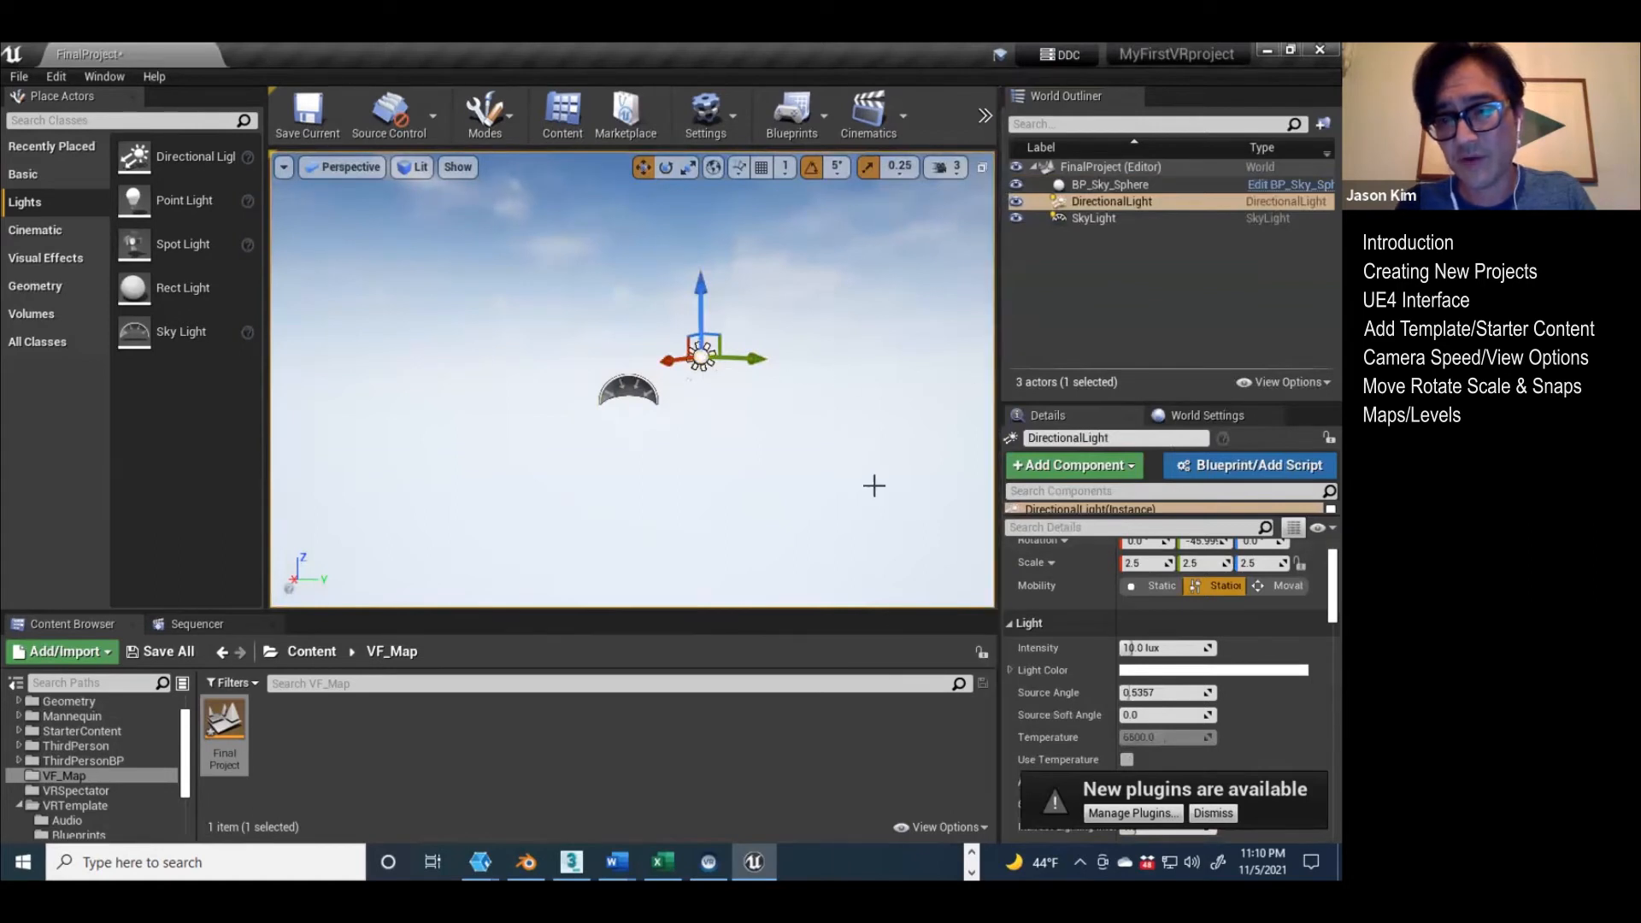
{"action": "right_click_drag", "start_coordinate": [572, 395], "coordinate": [607, 367]}
{"action": "right_click_drag", "start_coordinate": [756, 401], "coordinate": [787, 456]}
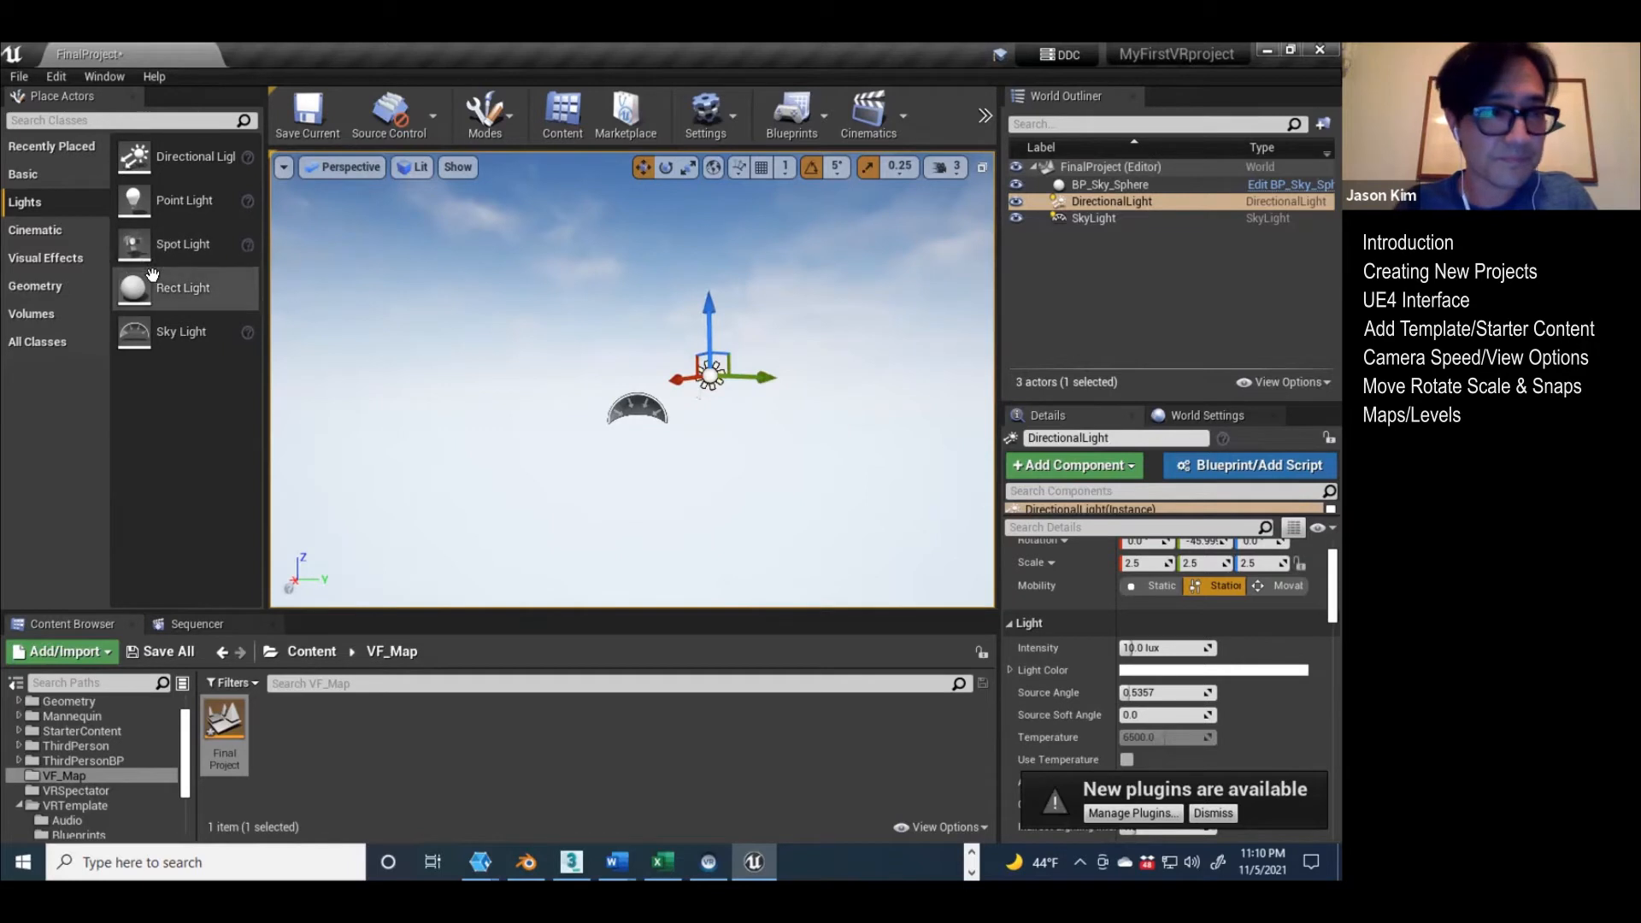
Step: Widen the list of placeable volumes and place a Lightmass Importance Volume around the sky light in the FinalProject level
{"action": "left_click", "coordinate": [53, 312]}
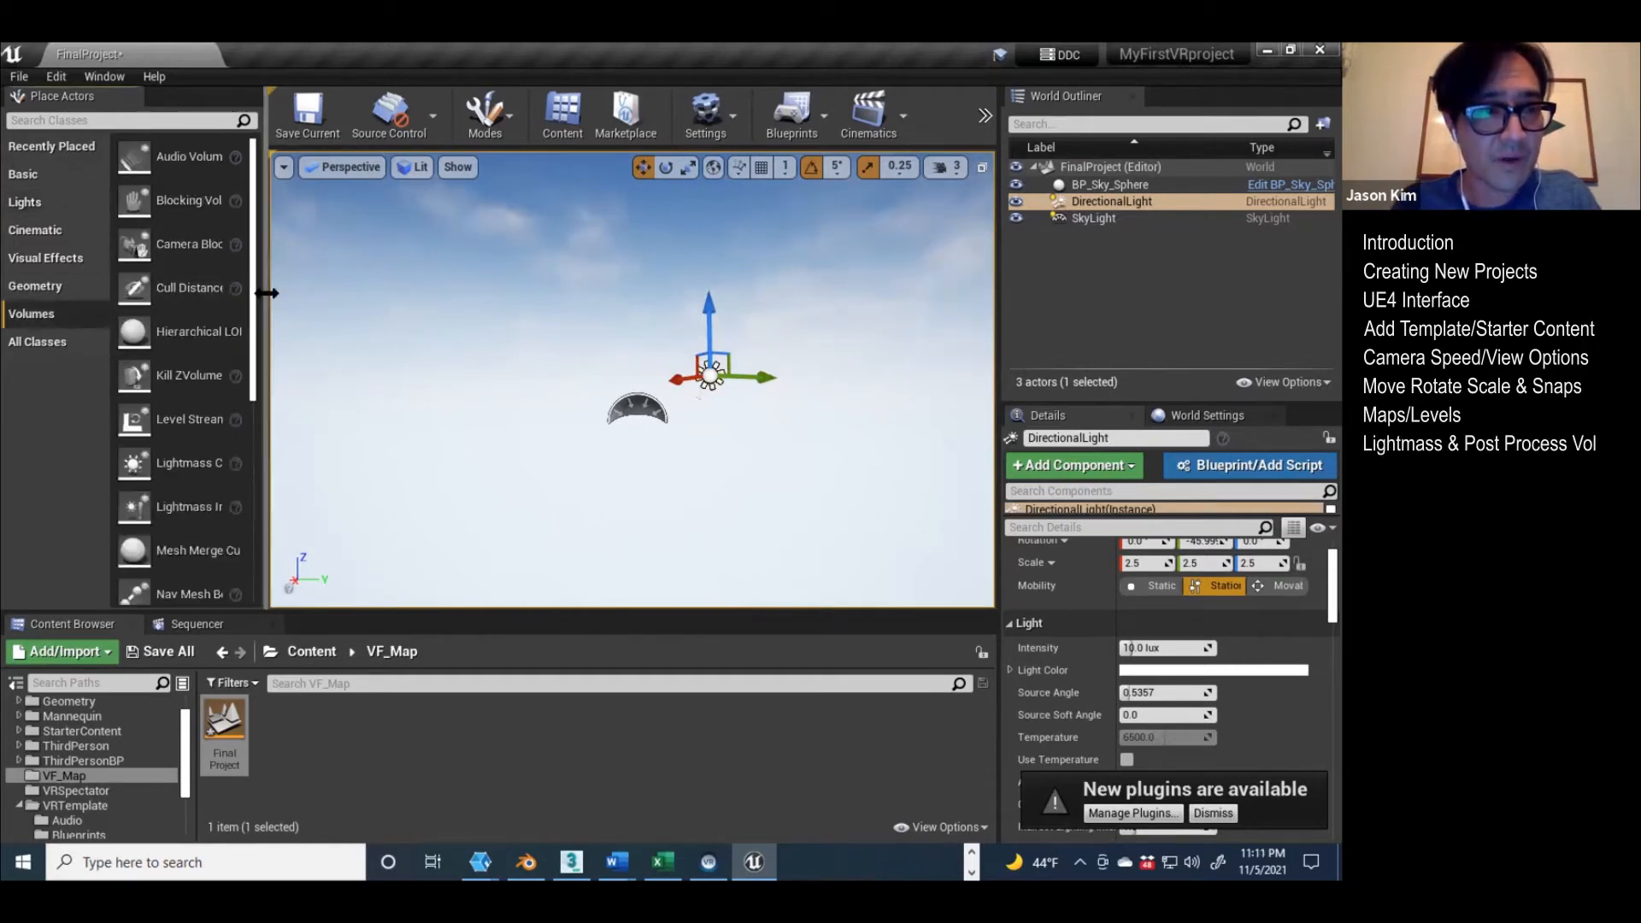
{"action": "left_click_drag", "start_coordinate": [264, 295], "coordinate": [354, 293]}
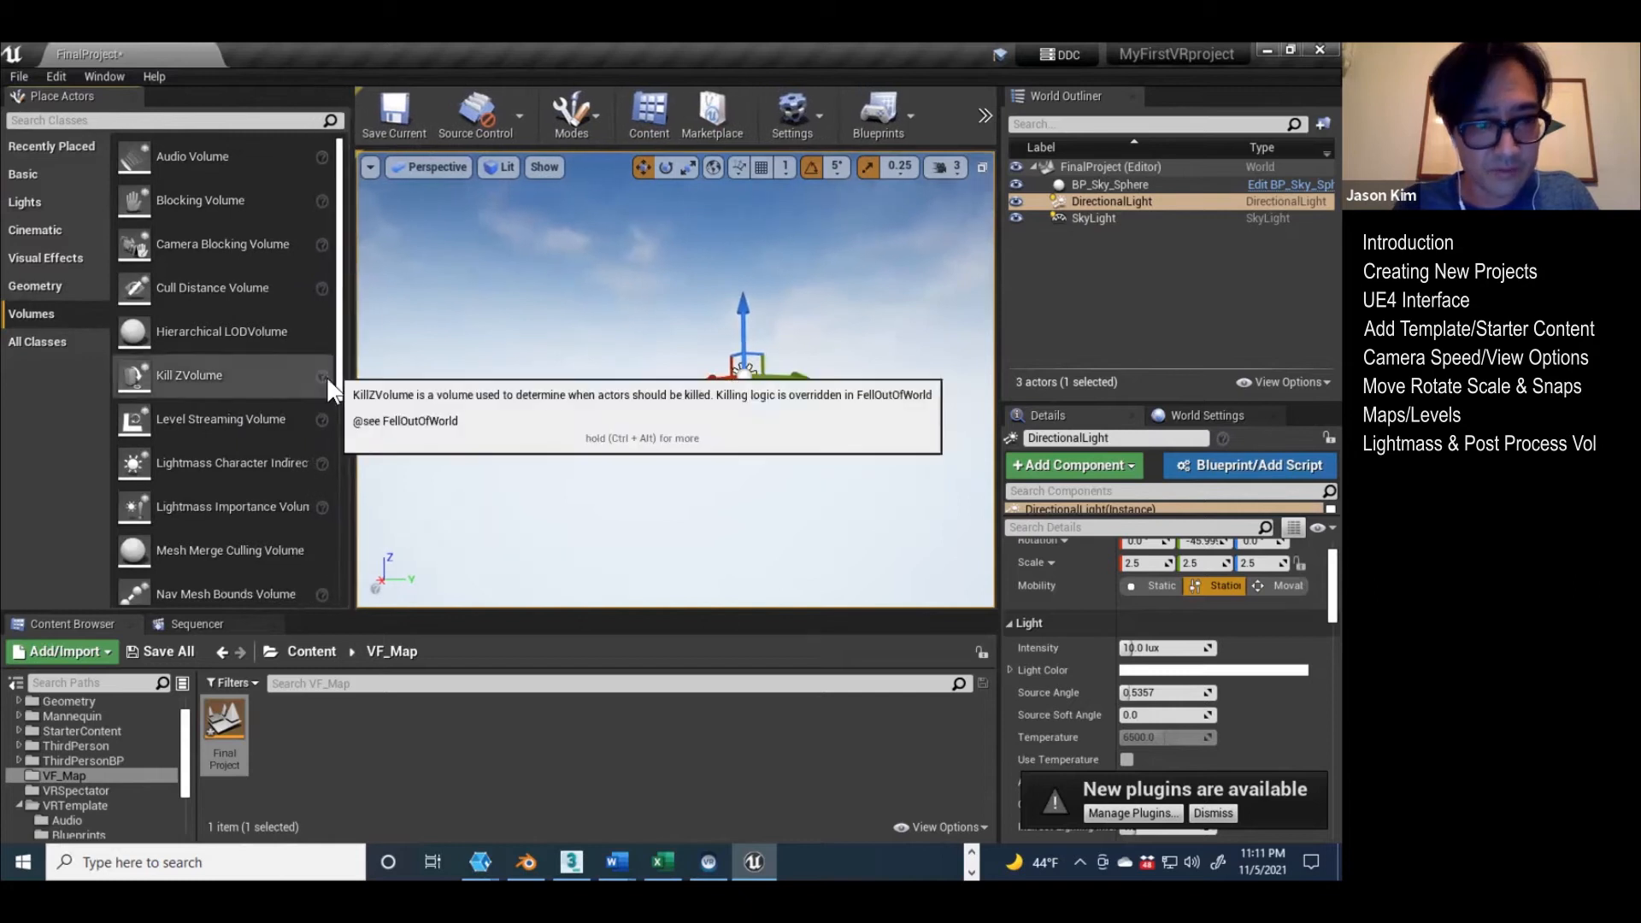
{"action": "scroll", "coordinate": [215, 378], "scroll_direction": "down", "scroll_amount": 2}
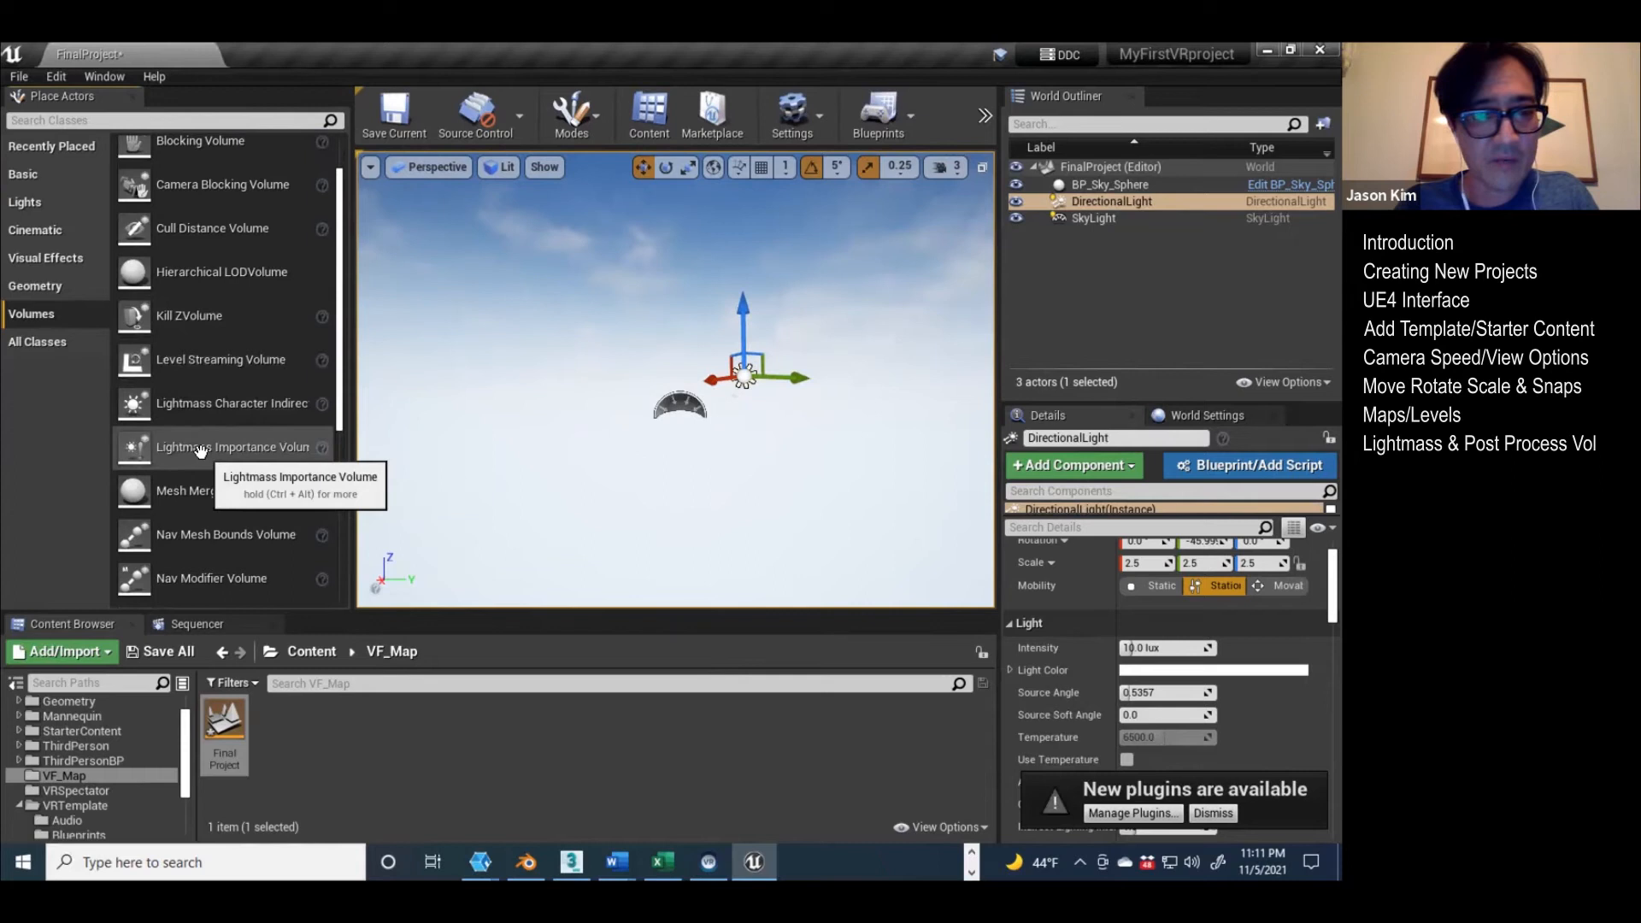
{"action": "left_click_drag", "start_coordinate": [201, 451], "coordinate": [675, 373]}
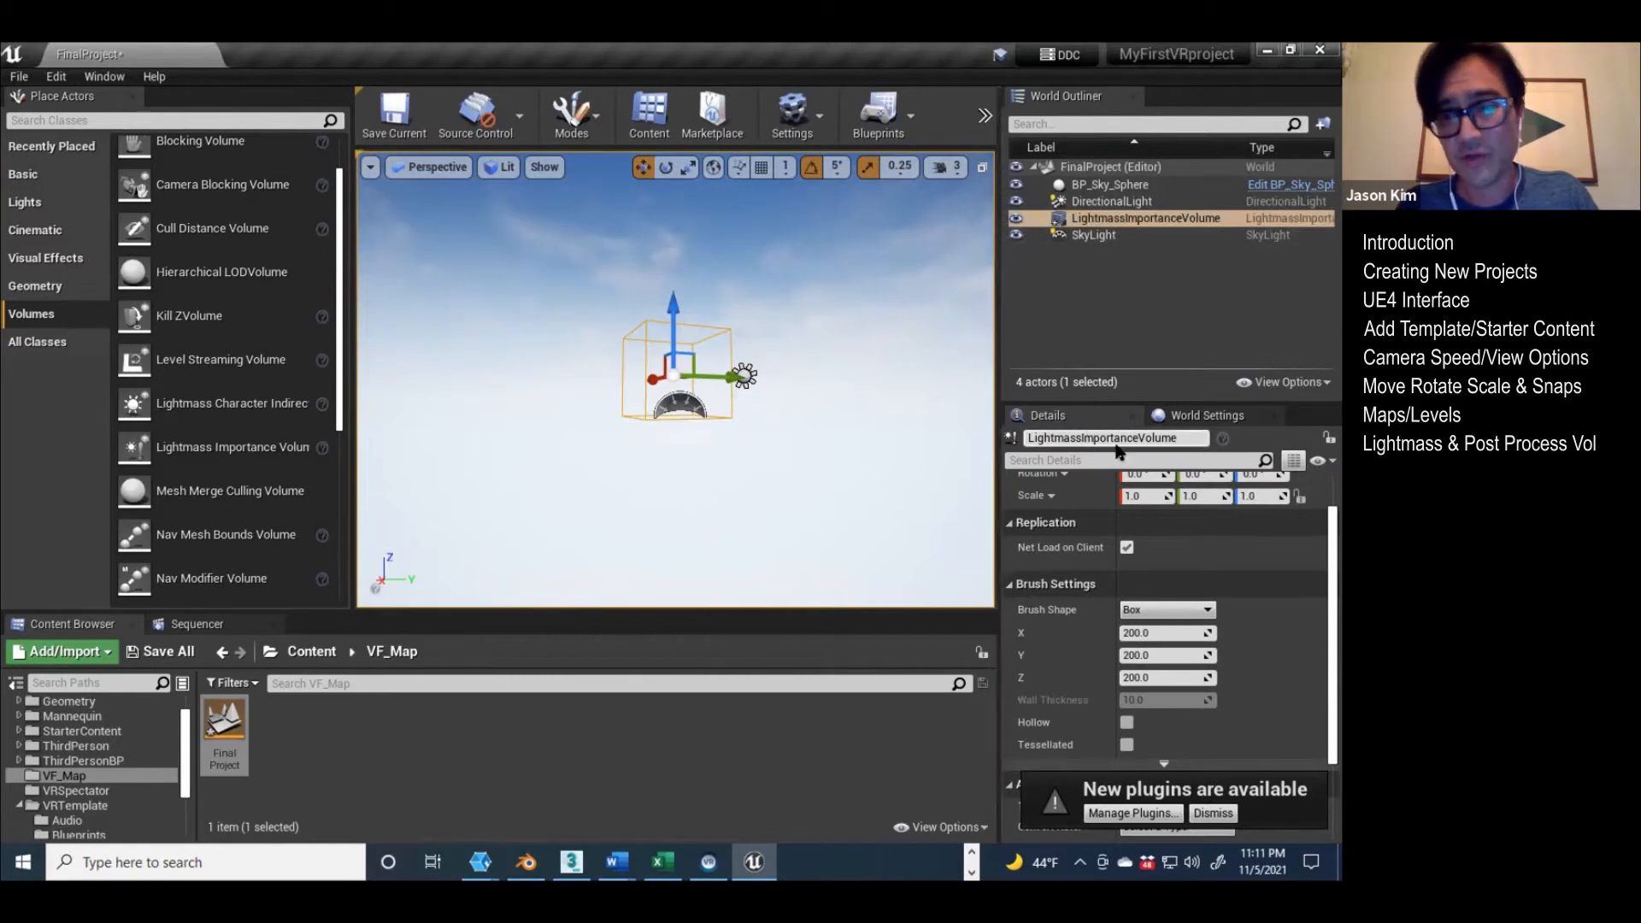
Step: Expand the level's Lightmass Settings in World Settings and examine the static and indirect lighting options
{"action": "left_click", "coordinate": [1228, 413]}
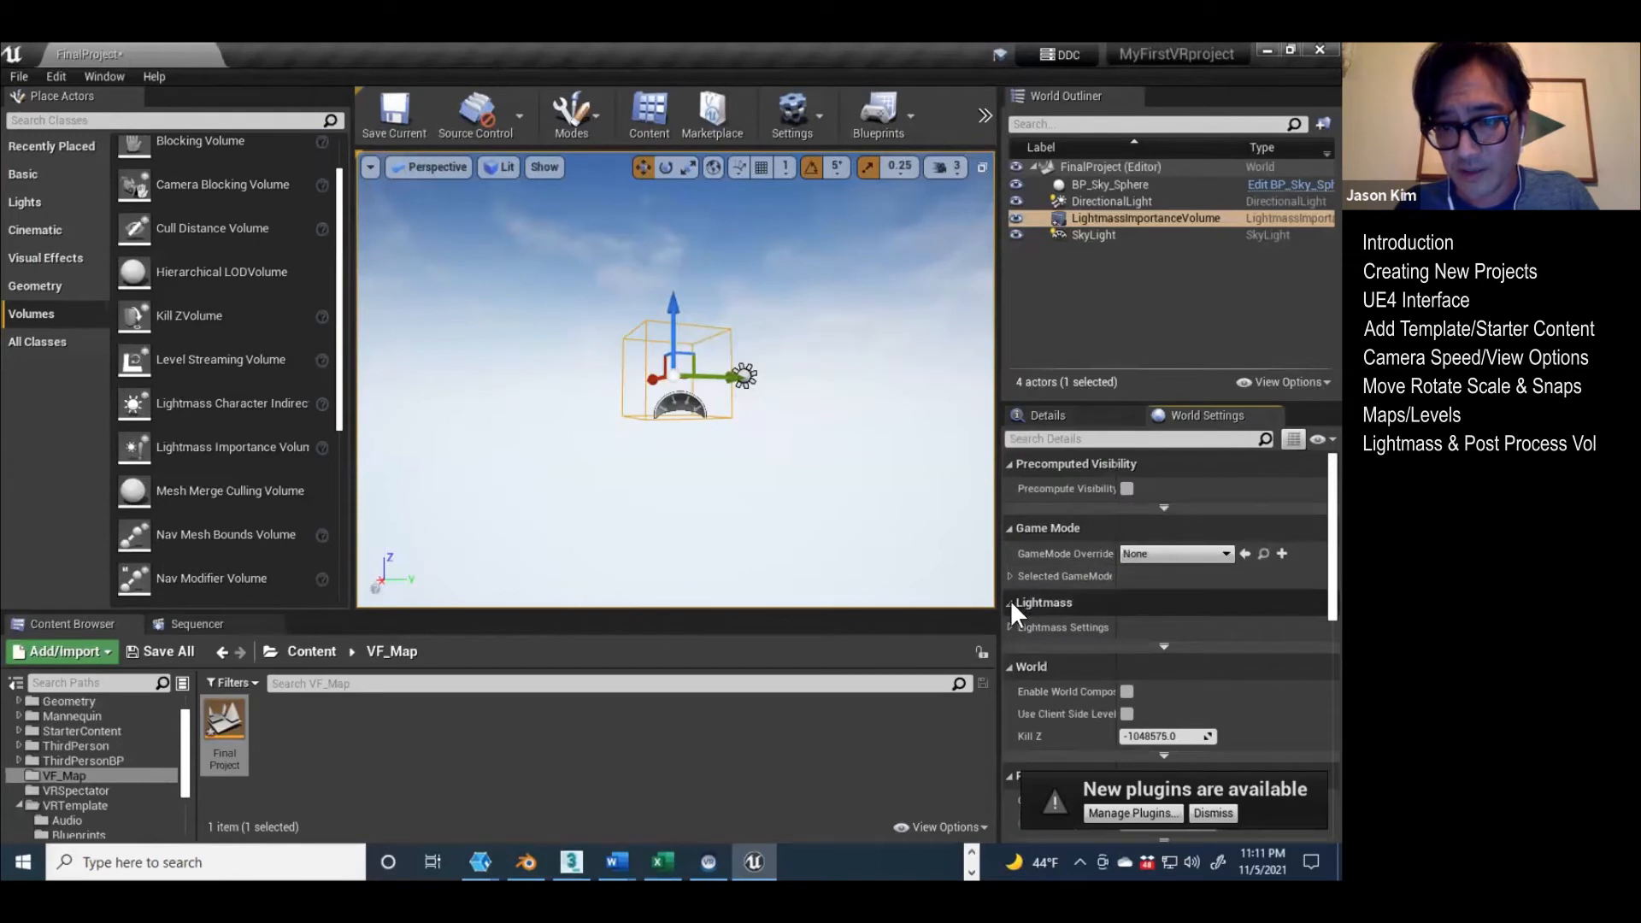
{"action": "left_click", "coordinate": [1010, 626]}
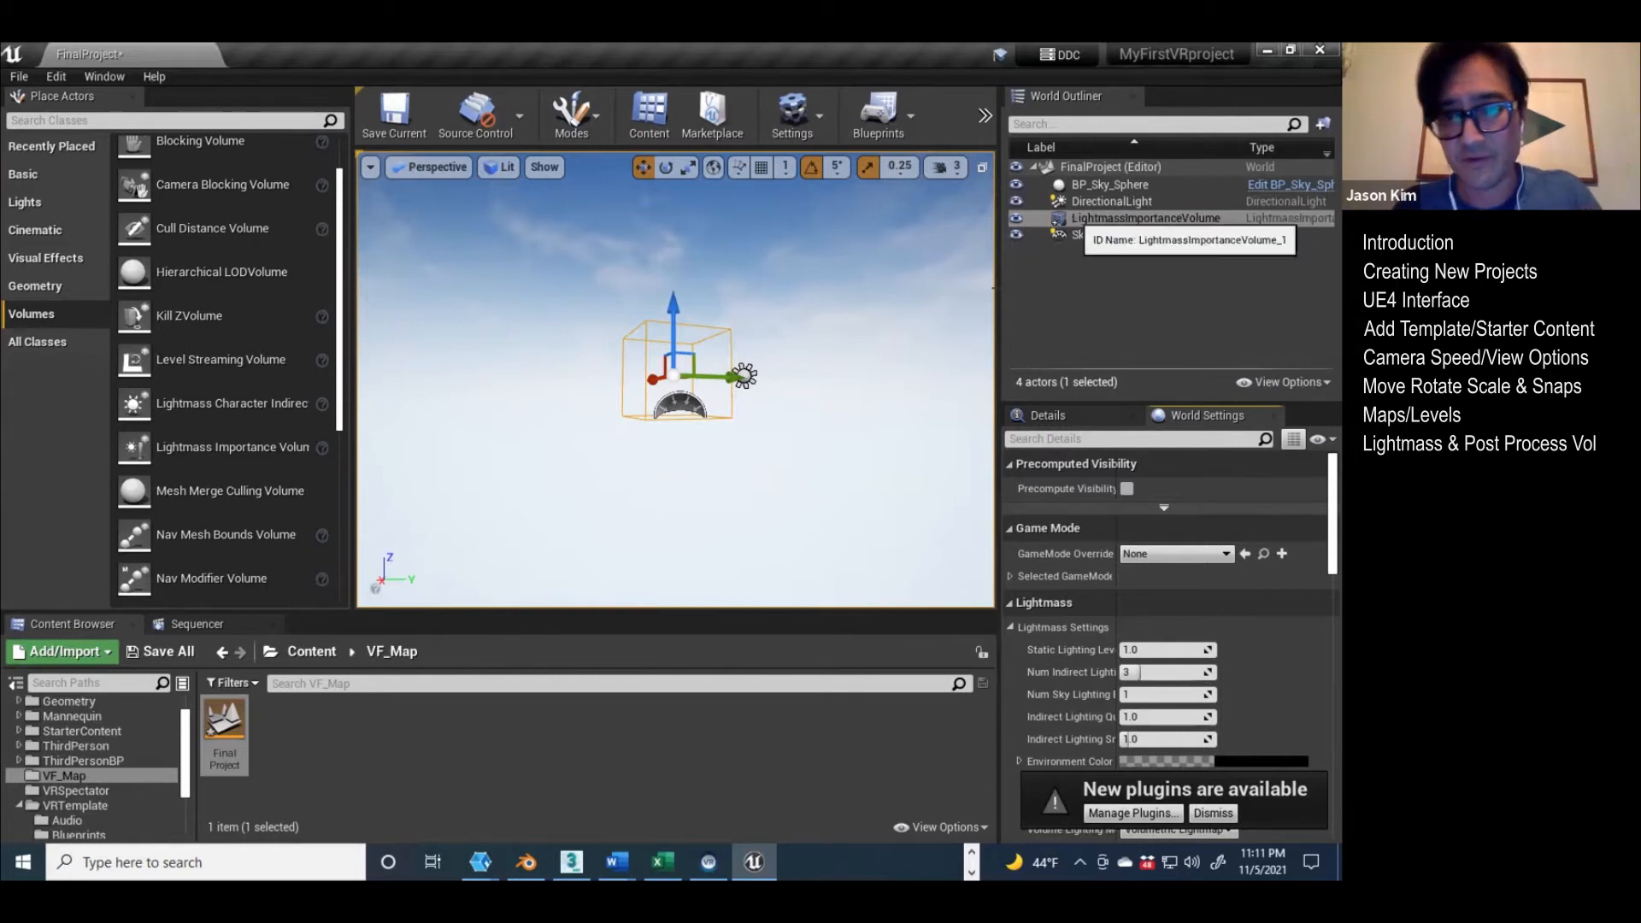
{"action": "left_click", "coordinate": [1072, 215]}
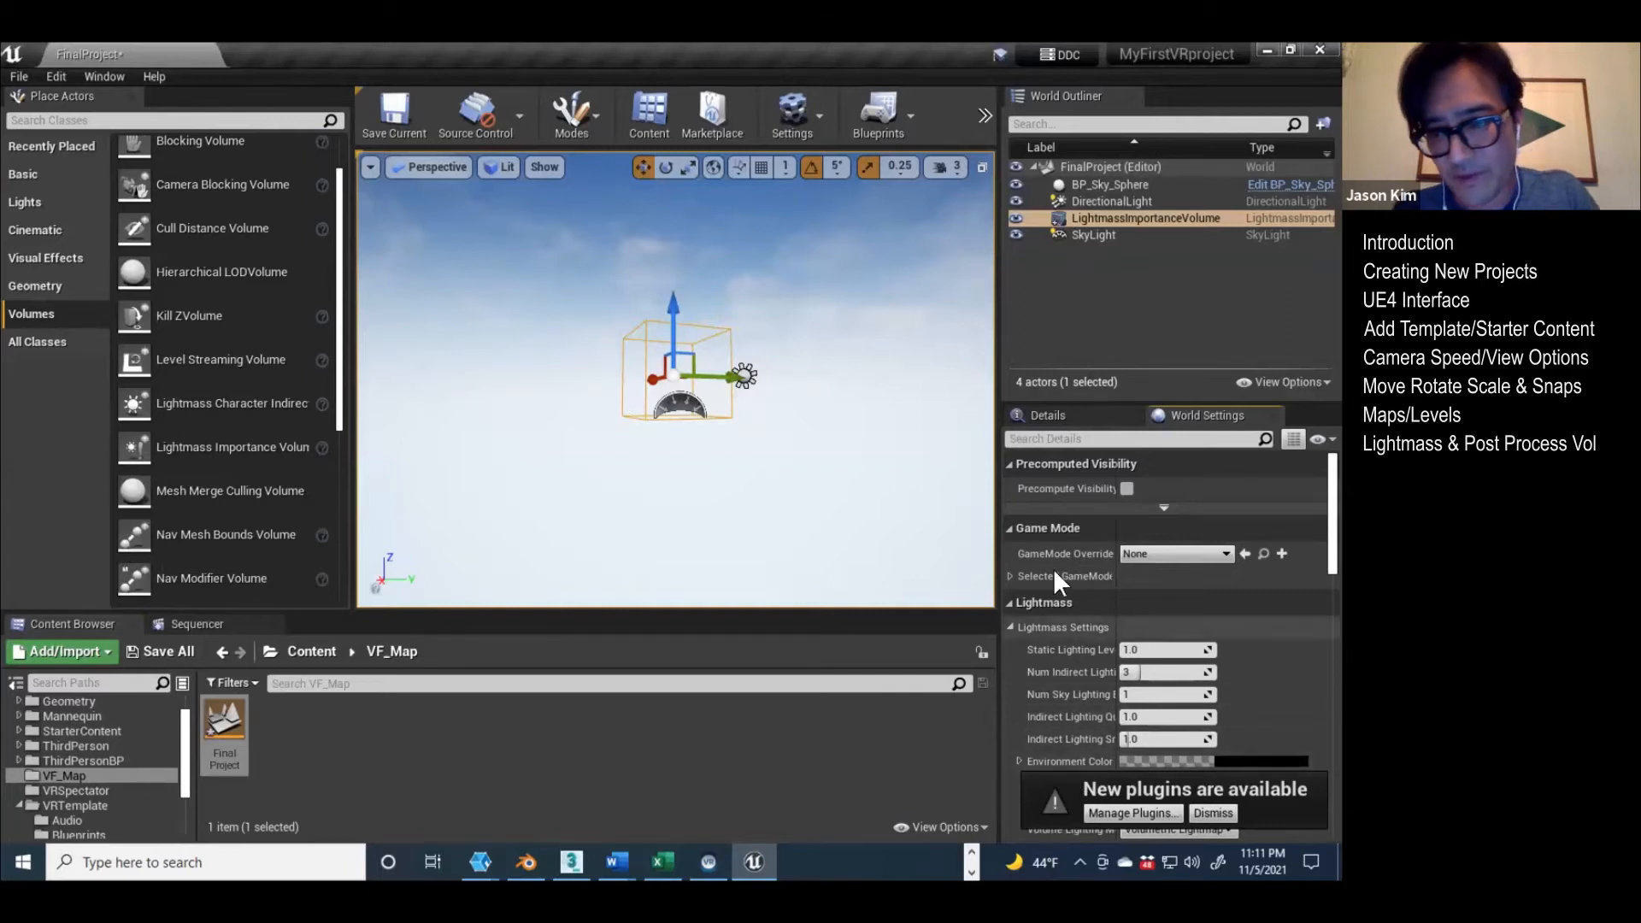
Step: Return to the actor details and place a Post Process Volume beside the Lightmass Importance Volume
{"action": "left_click", "coordinate": [1048, 415]}
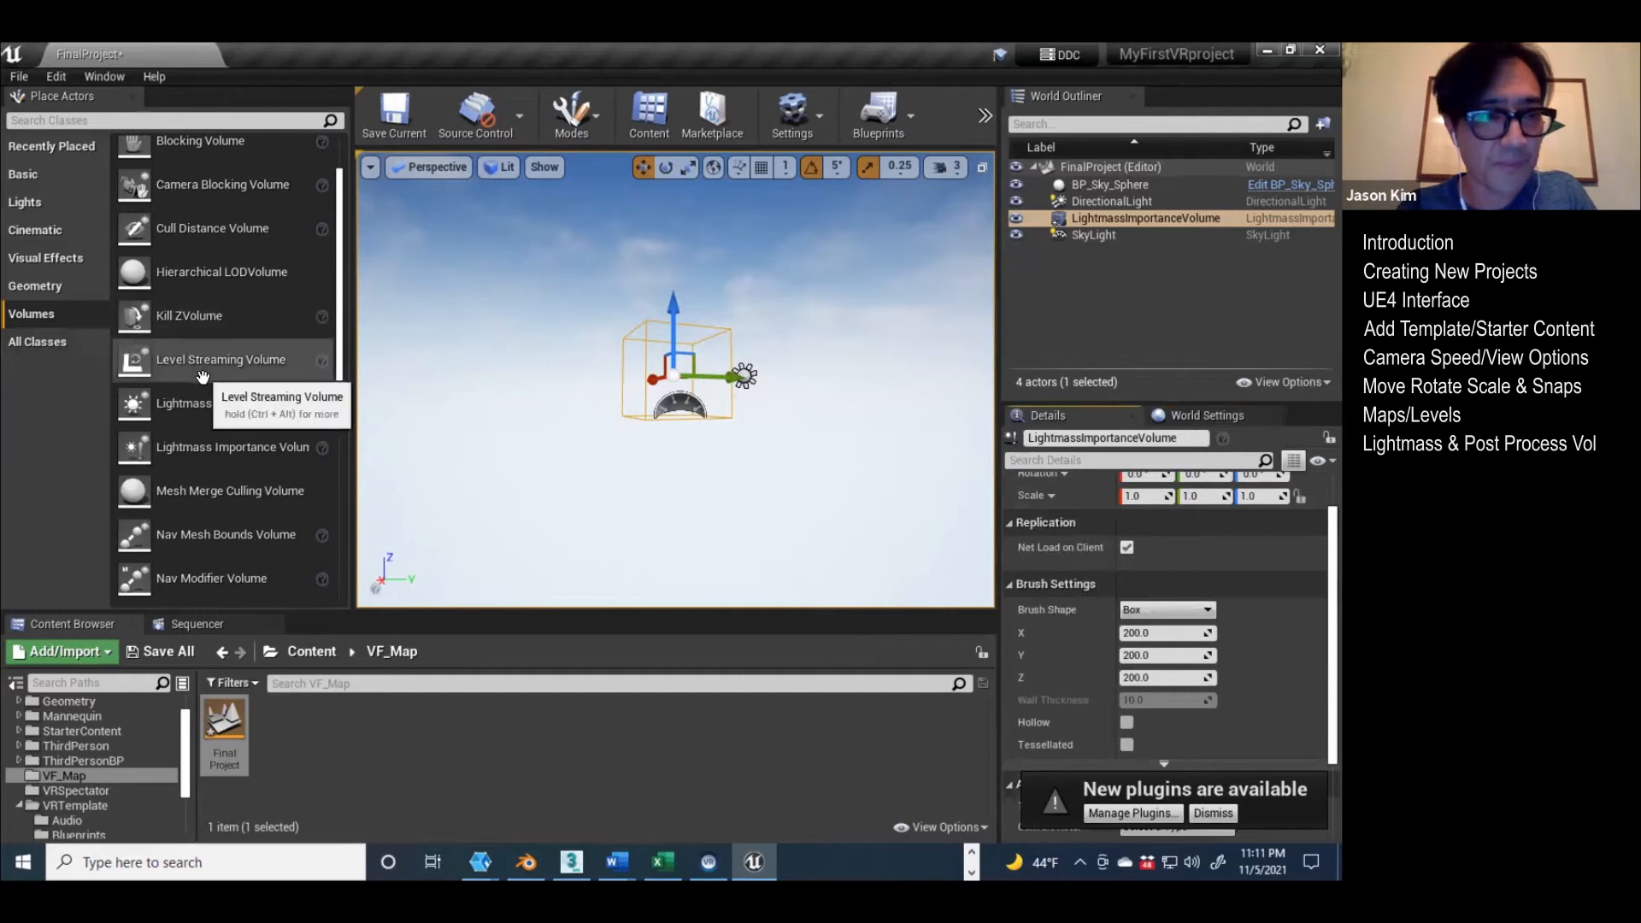
{"action": "scroll", "coordinate": [196, 385], "scroll_direction": "down", "scroll_amount": 3}
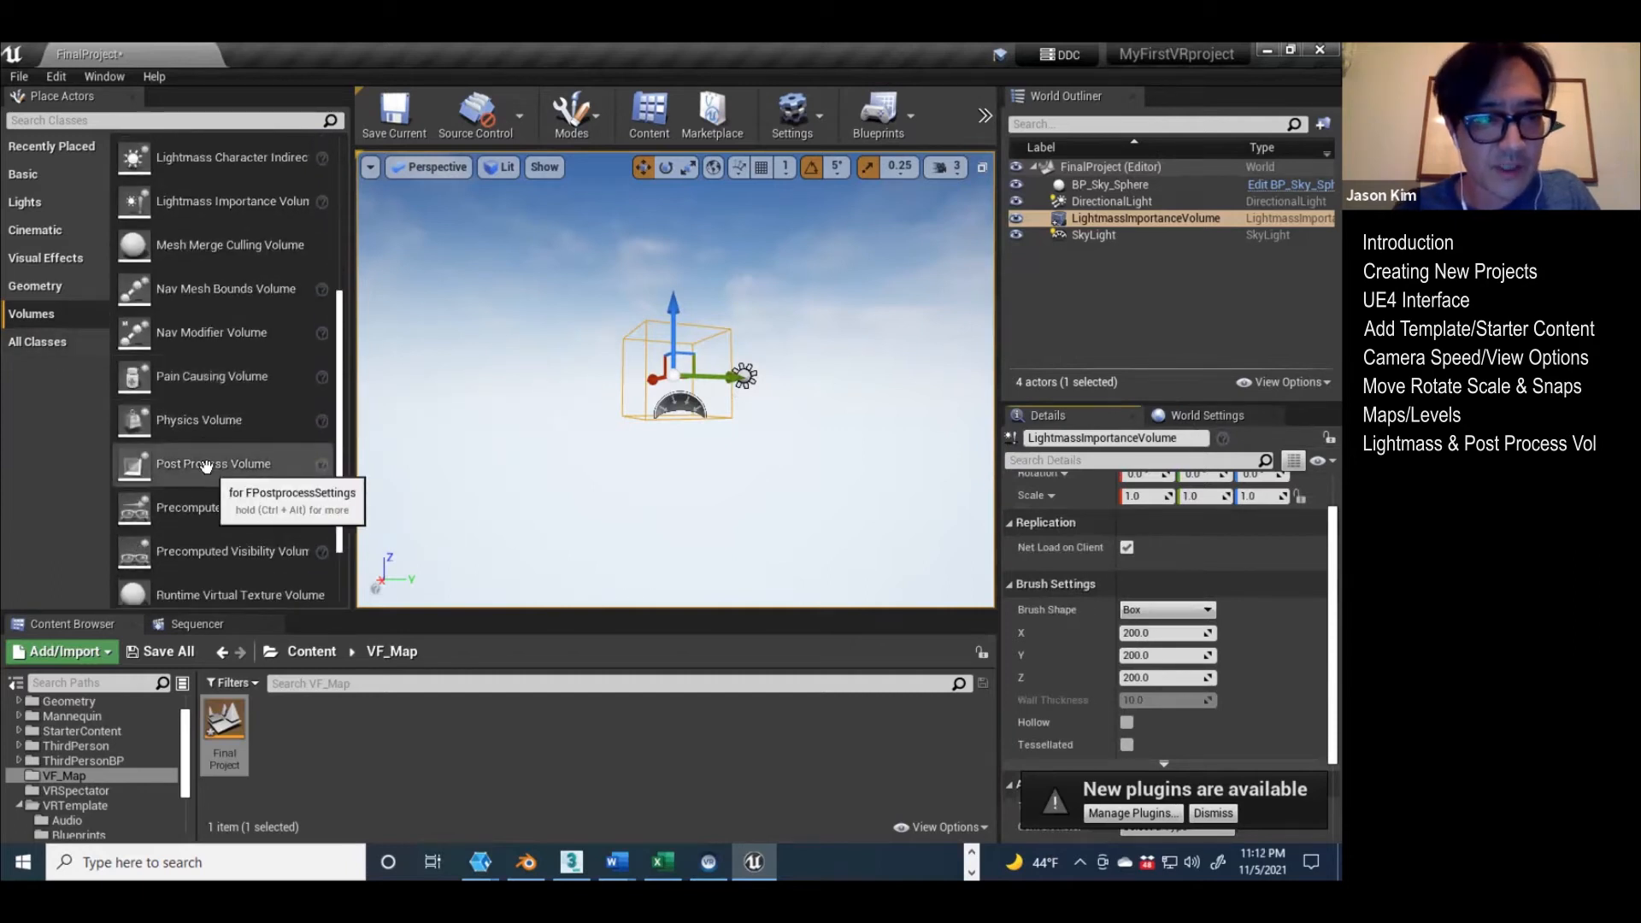
{"action": "left_click_drag", "start_coordinate": [205, 465], "coordinate": [606, 415]}
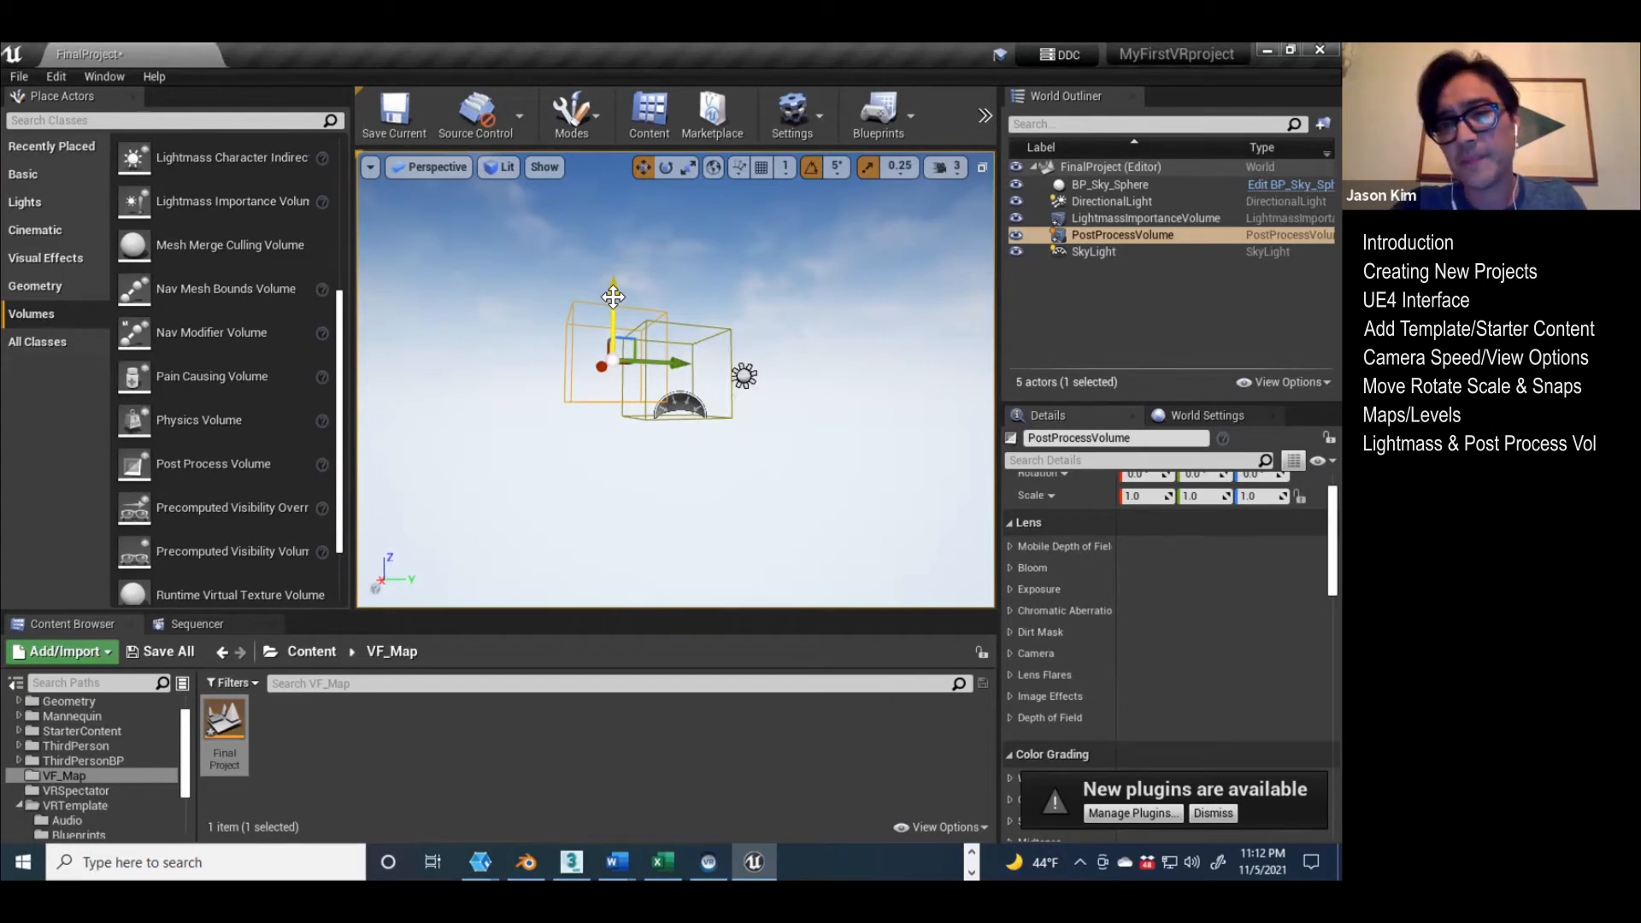
Step: Fly into the Post Process Volume and back out to examine its bounds beside the Lightmass Importance Volume
{"action": "right_click_drag", "start_coordinate": [527, 319], "coordinate": [592, 323]}
{"action": "key", "text": "a"}
{"action": "key", "text": "w"}
{"action": "key", "text": "w"}
{"action": "key", "text": "a"}
{"action": "key", "text": "e"}
{"action": "right_click_drag", "start_coordinate": [453, 350], "coordinate": [454, 359]}
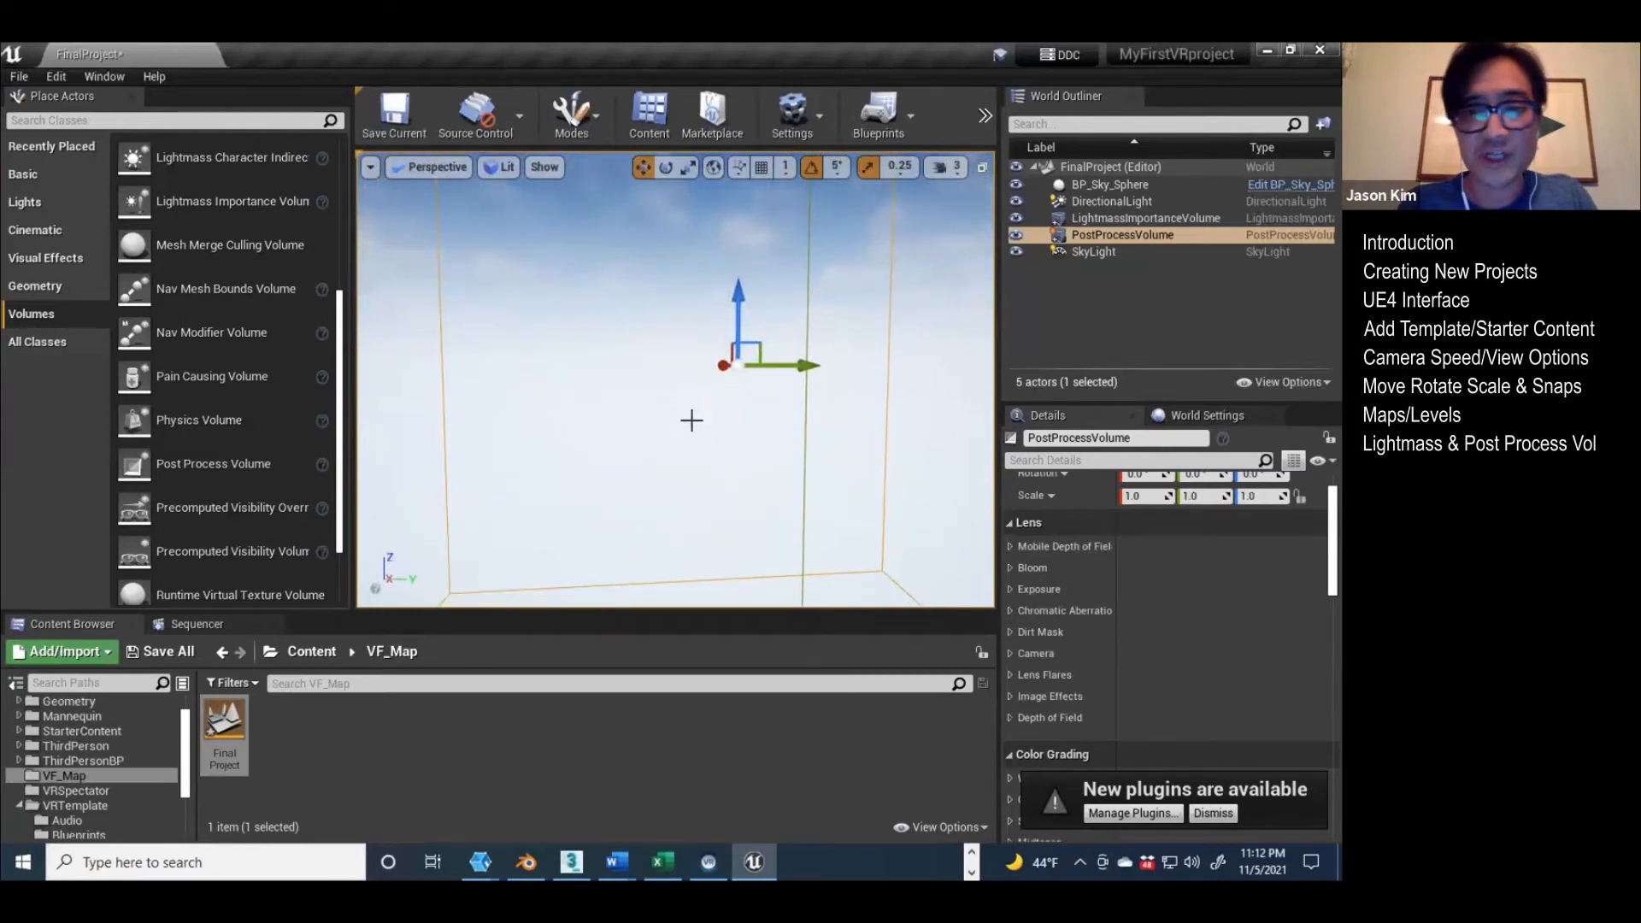
{"action": "right_click_drag", "start_coordinate": [714, 387], "coordinate": [703, 380]}
{"action": "key", "text": "s"}
{"action": "right_click_drag", "start_coordinate": [886, 393], "coordinate": [920, 400]}
{"action": "right_click_drag", "start_coordinate": [792, 378], "coordinate": [784, 369]}
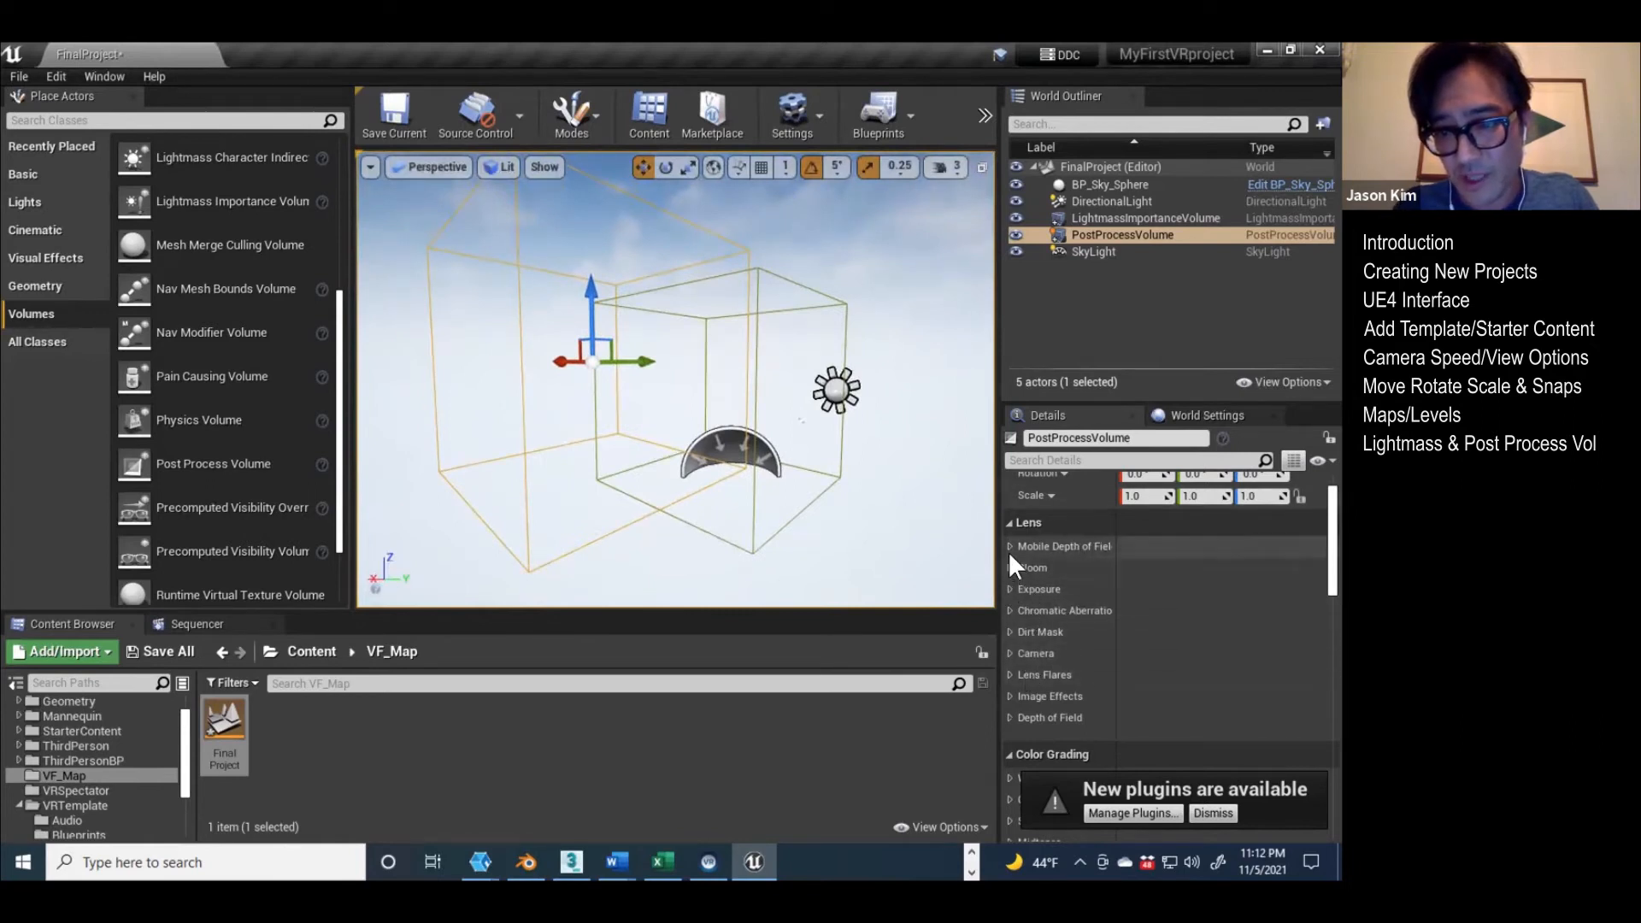
Step: Expand the Post Process Volume's Exposure settings and examine its Lens and Color Grading options
{"action": "scroll", "coordinate": [1016, 571], "scroll_direction": "up", "scroll_amount": 2}
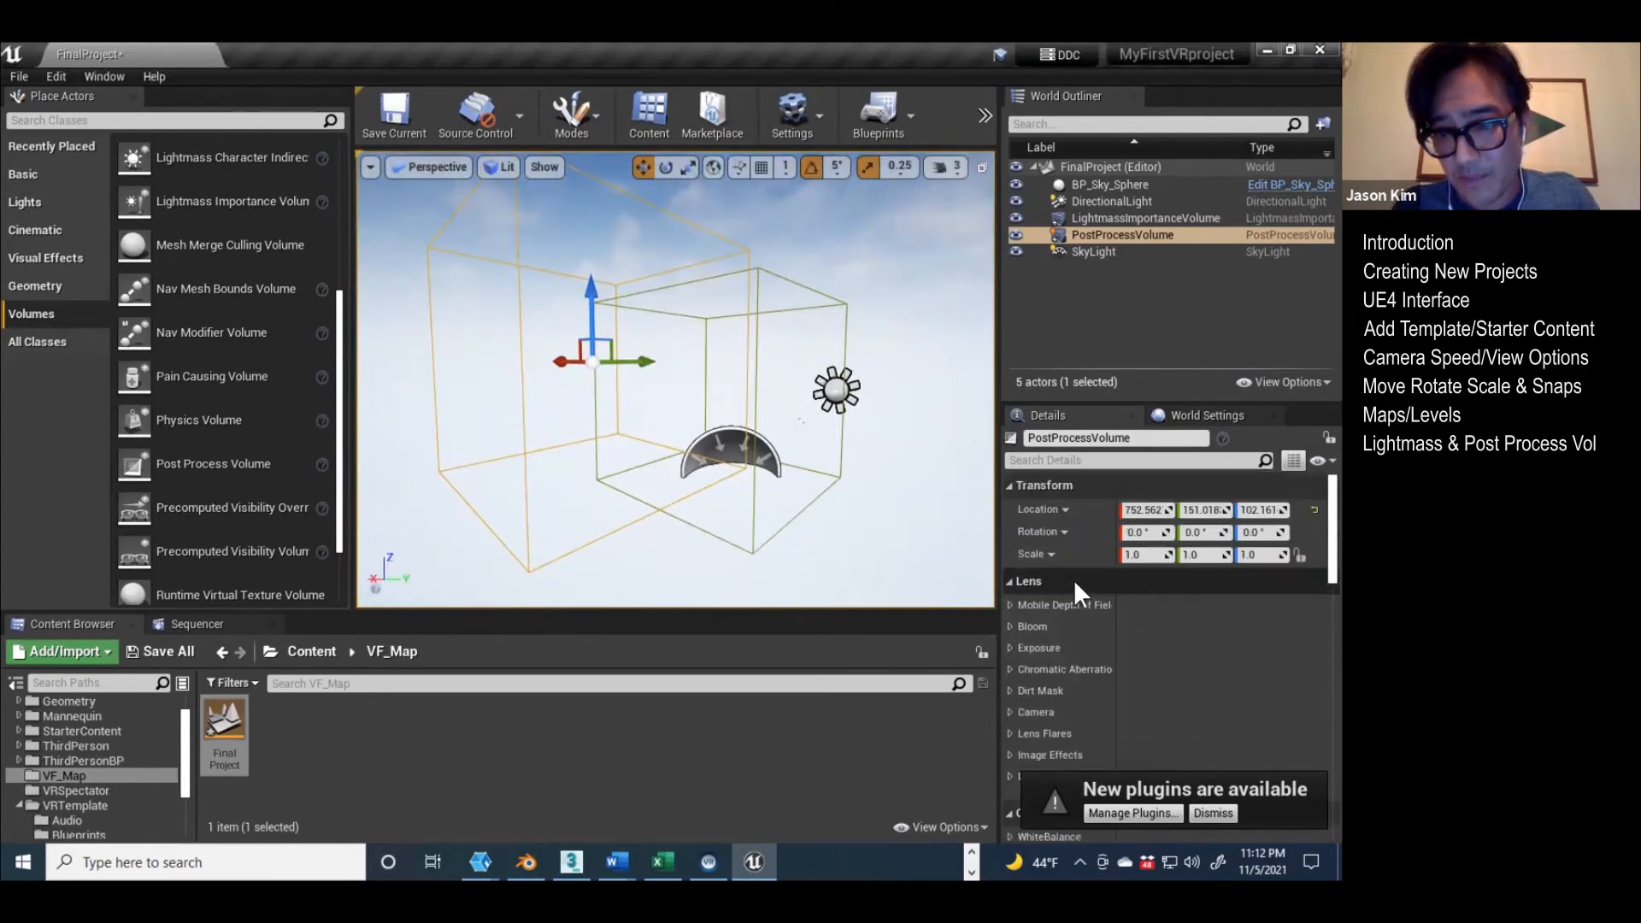
{"action": "left_click", "coordinate": [1010, 646]}
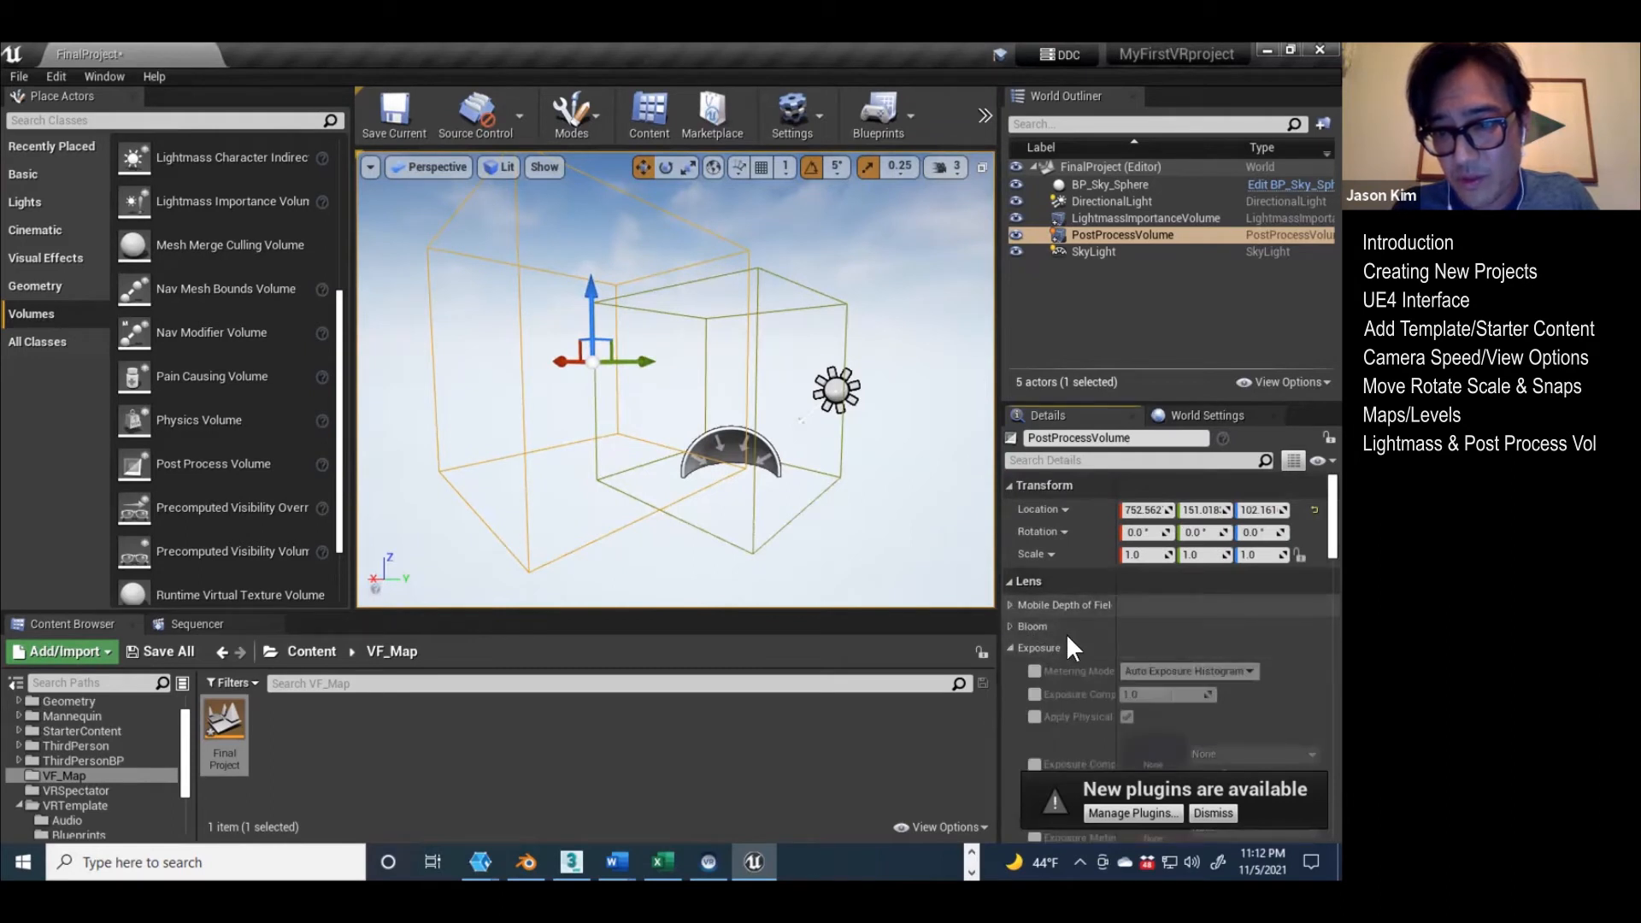
{"action": "scroll", "coordinate": [1060, 605], "scroll_direction": "down", "scroll_amount": 4}
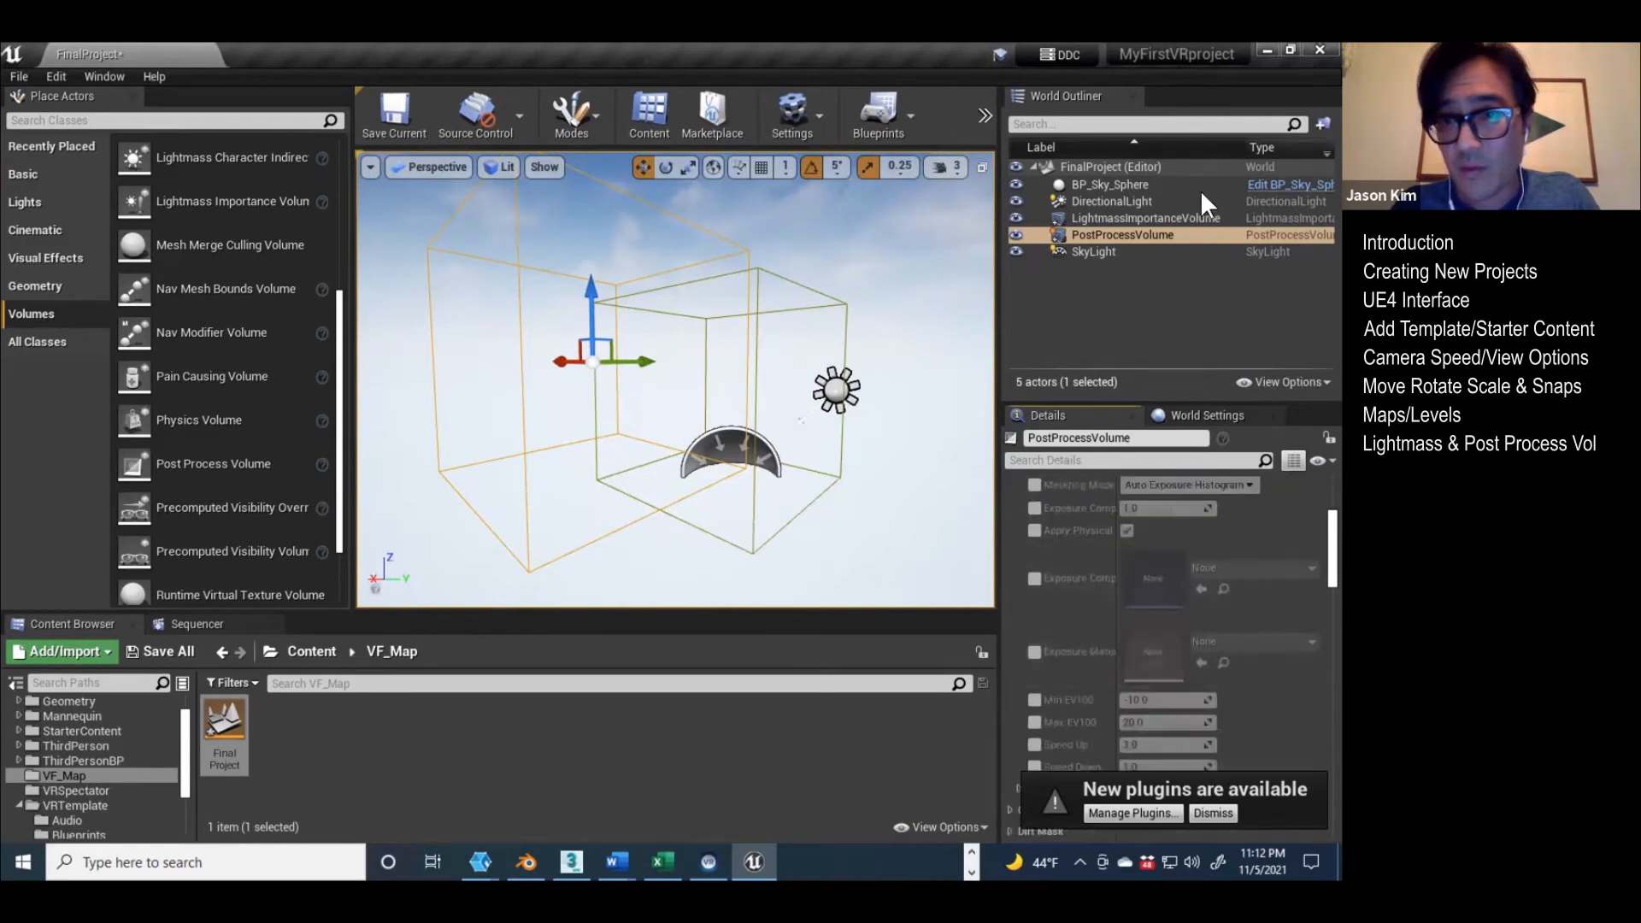
{"action": "left_click", "coordinate": [1137, 234]}
{"action": "left_click", "coordinate": [1092, 414]}
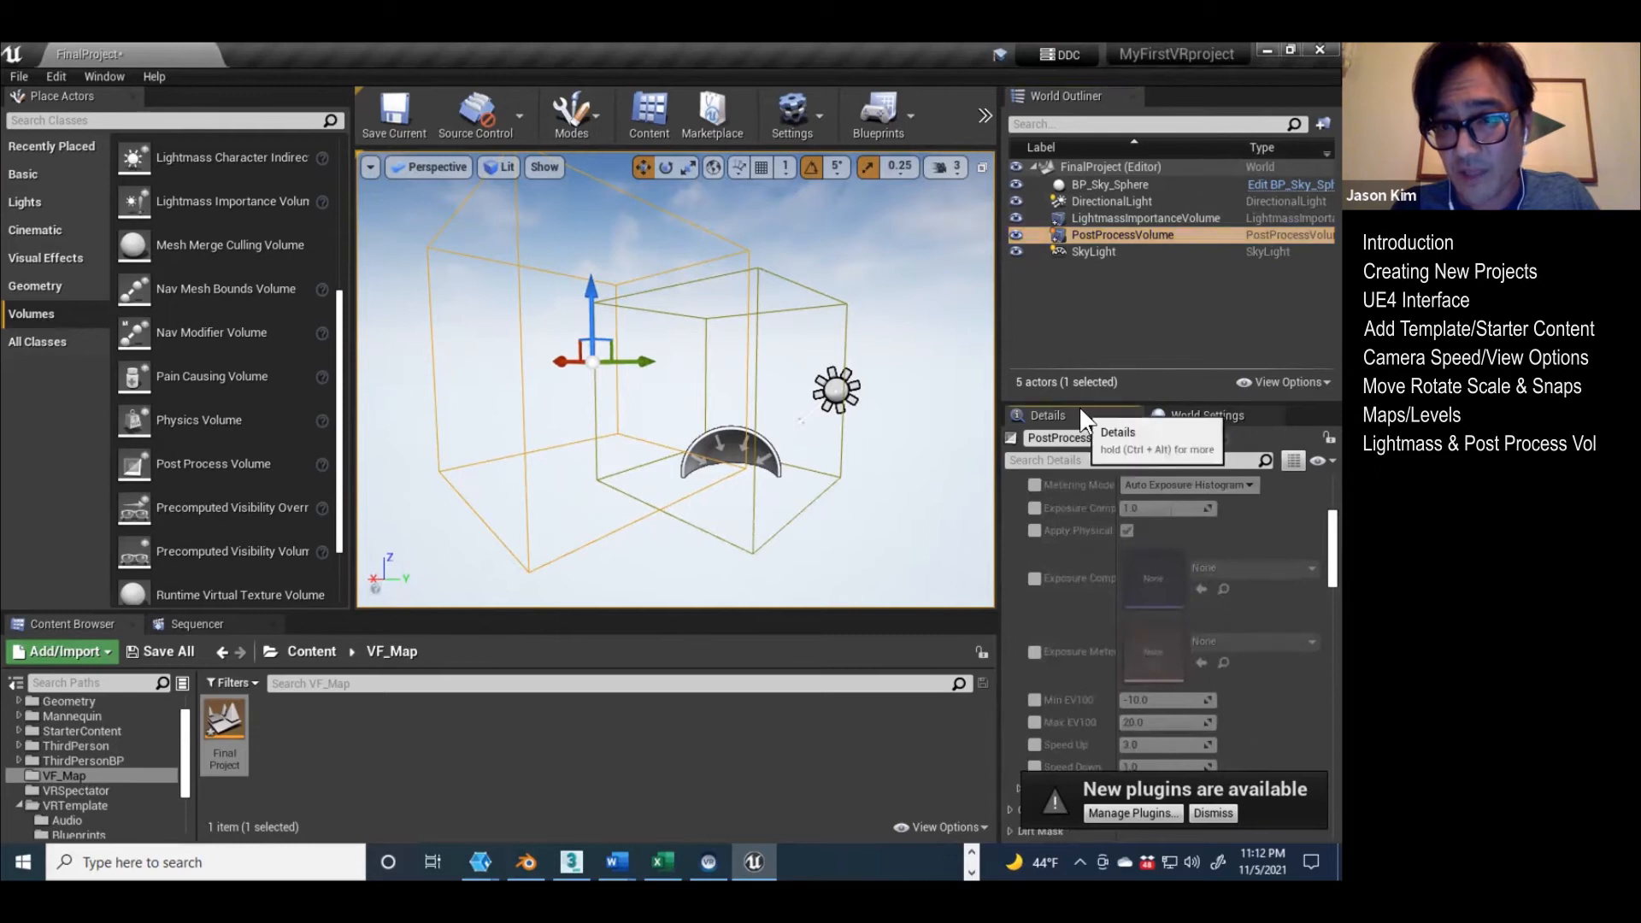
{"action": "scroll", "coordinate": [1084, 572], "scroll_direction": "down", "scroll_amount": 3}
{"action": "scroll", "coordinate": [1072, 585], "scroll_direction": "down", "scroll_amount": 1}
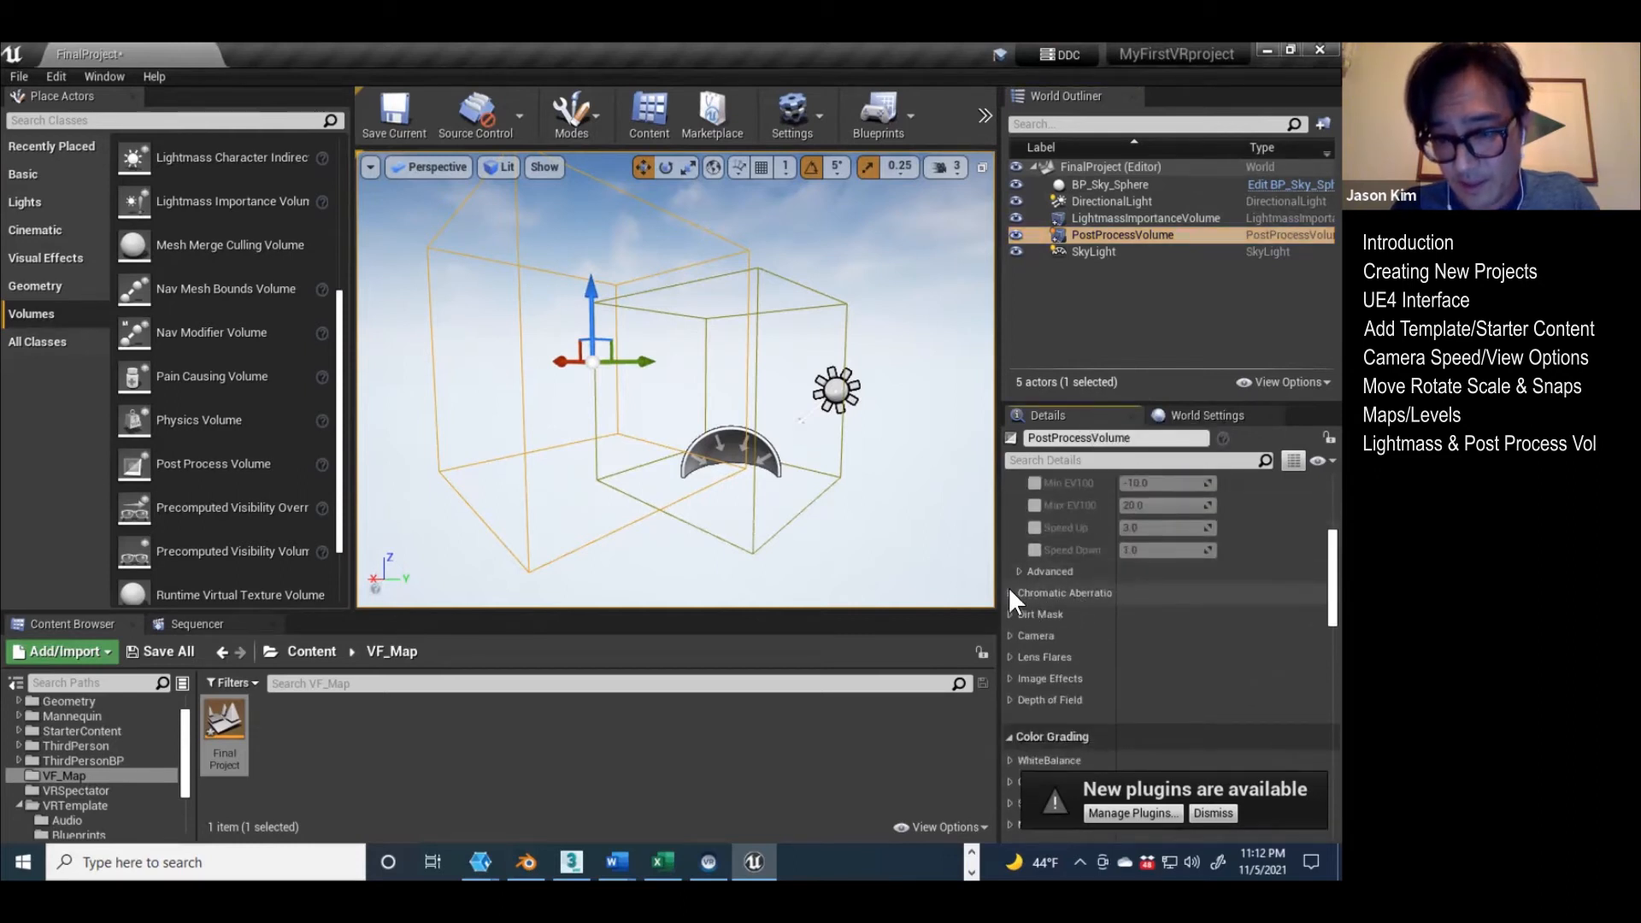
{"action": "scroll", "coordinate": [1075, 618], "scroll_direction": "down", "scroll_amount": 3}
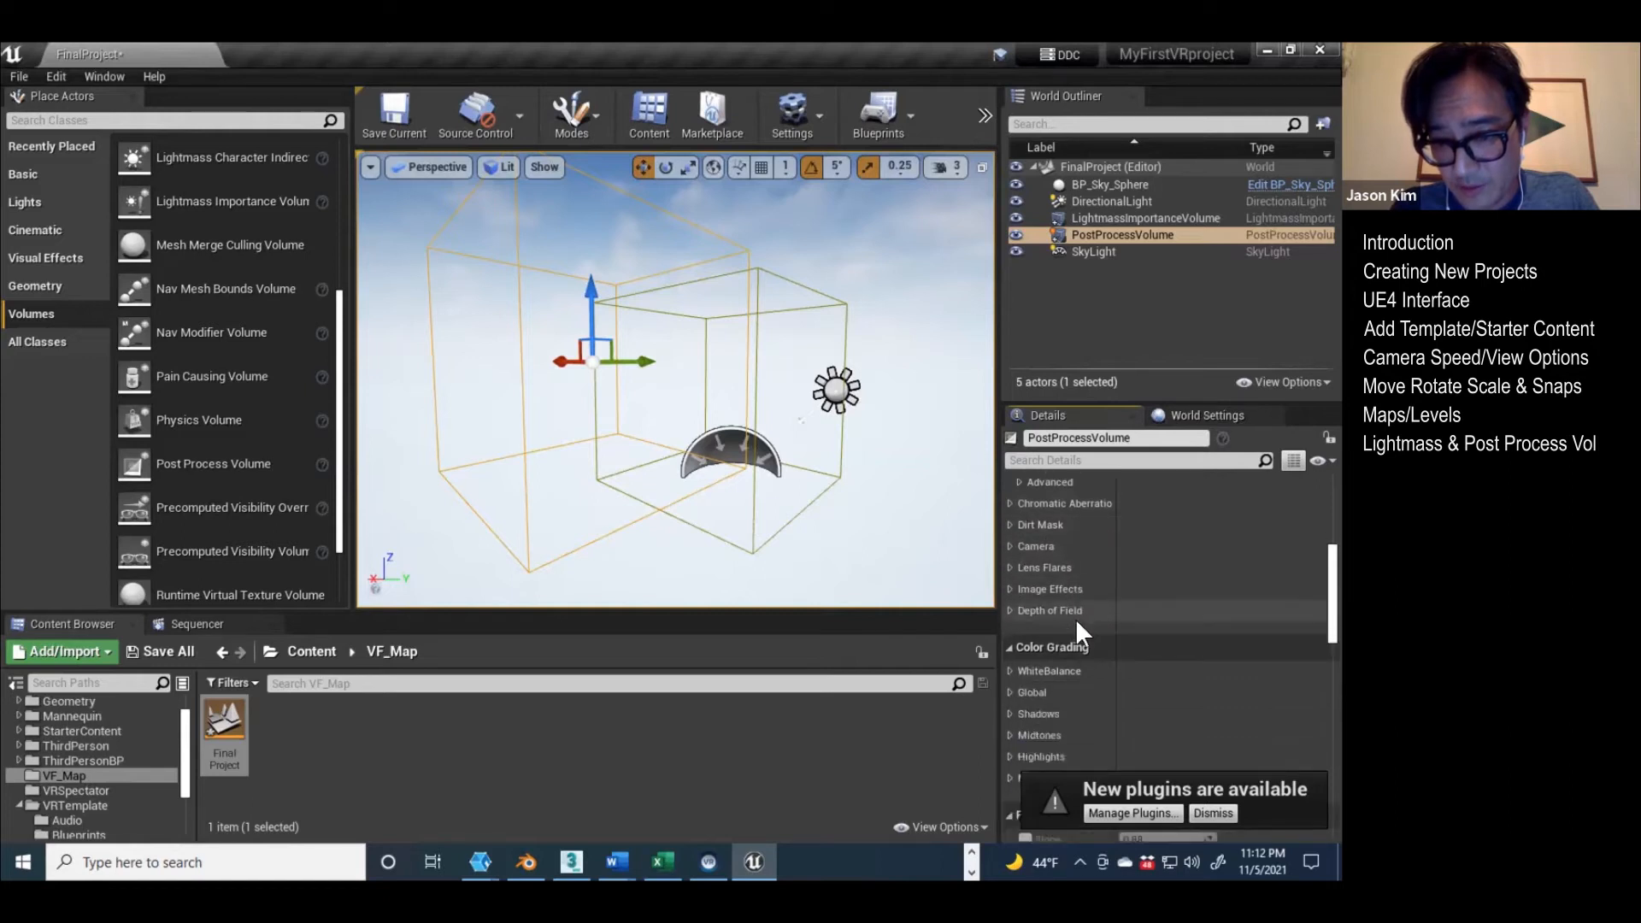
Step: Try overriding Temp in the Post Process Volume's White Balance settings
{"action": "left_click", "coordinate": [1009, 671]}
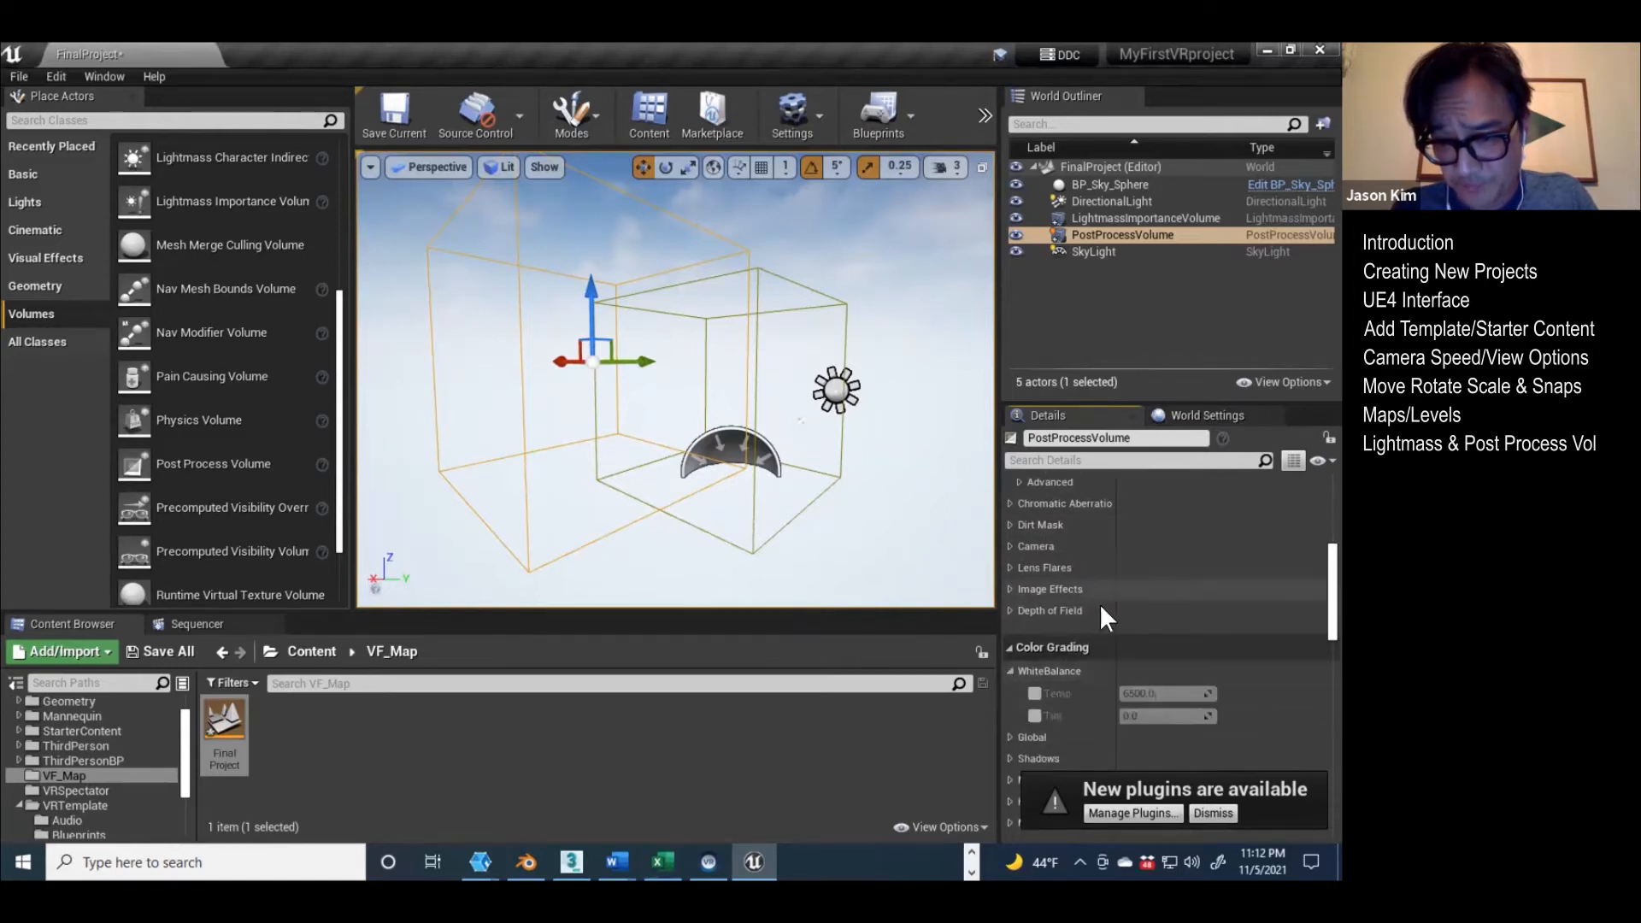
{"action": "left_click", "coordinate": [1034, 692]}
{"action": "left_click", "coordinate": [1151, 690]}
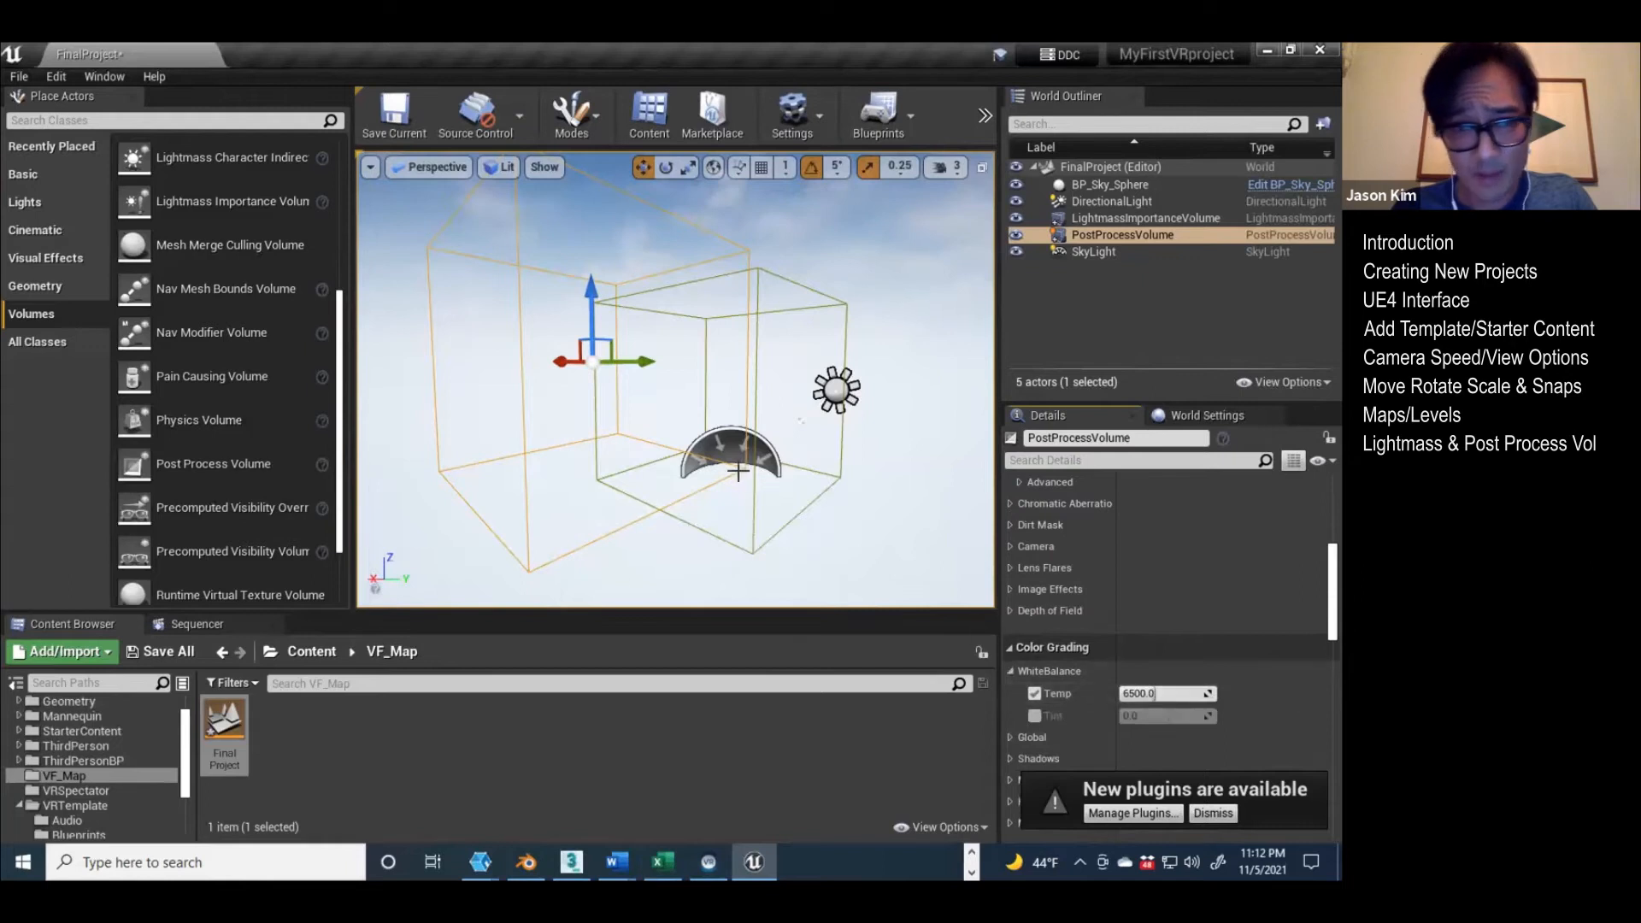
{"action": "left_click", "coordinate": [1034, 692]}
Step: Override the Post Process Volume's White Balance Tint with a value of about 0.57
{"action": "left_click", "coordinate": [1034, 713]}
{"action": "left_click_drag", "start_coordinate": [1171, 717], "coordinate": [1177, 717]}
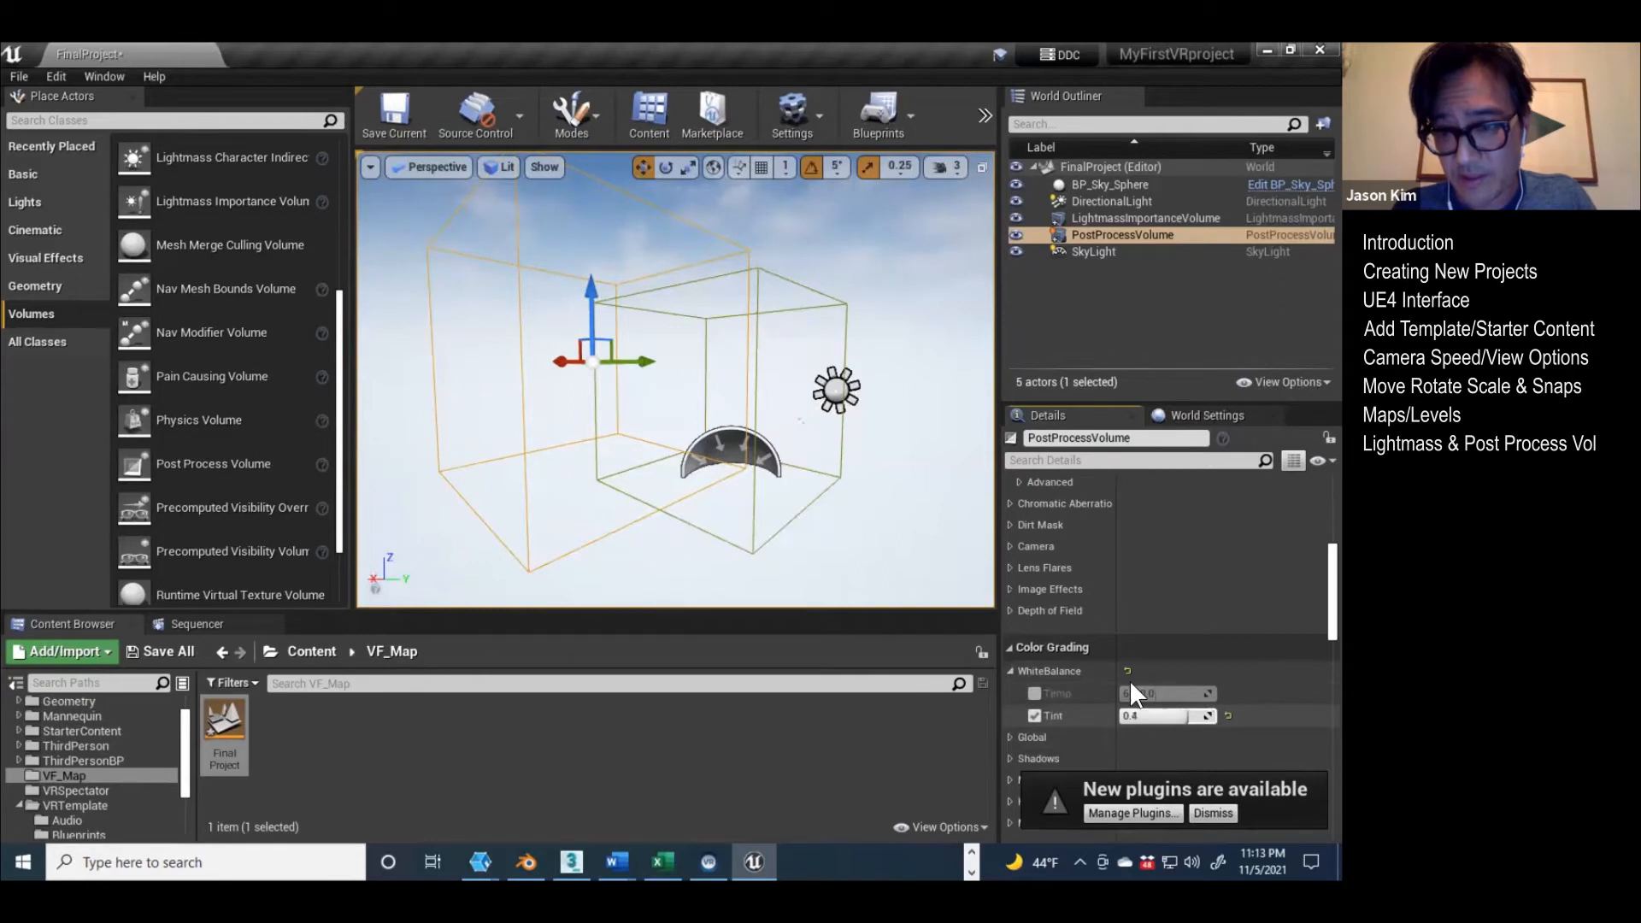
{"action": "scroll", "coordinate": [1130, 691], "scroll_direction": "down", "scroll_amount": 4}
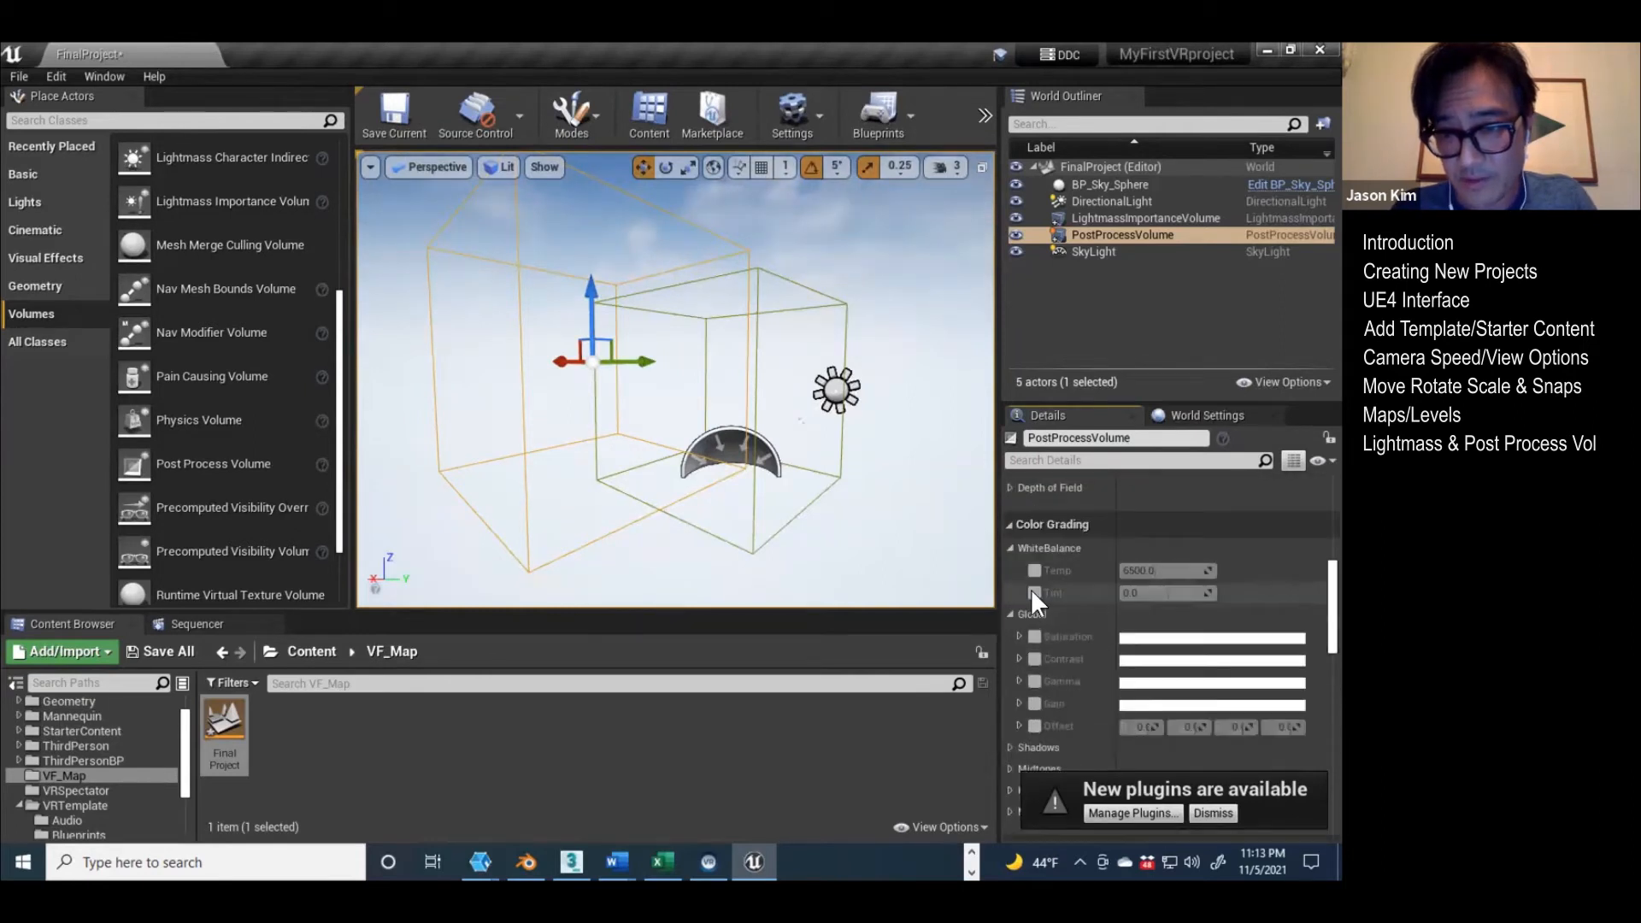
{"action": "left_click", "coordinate": [1033, 592]}
{"action": "left_click_drag", "start_coordinate": [1152, 591], "coordinate": [1159, 591]}
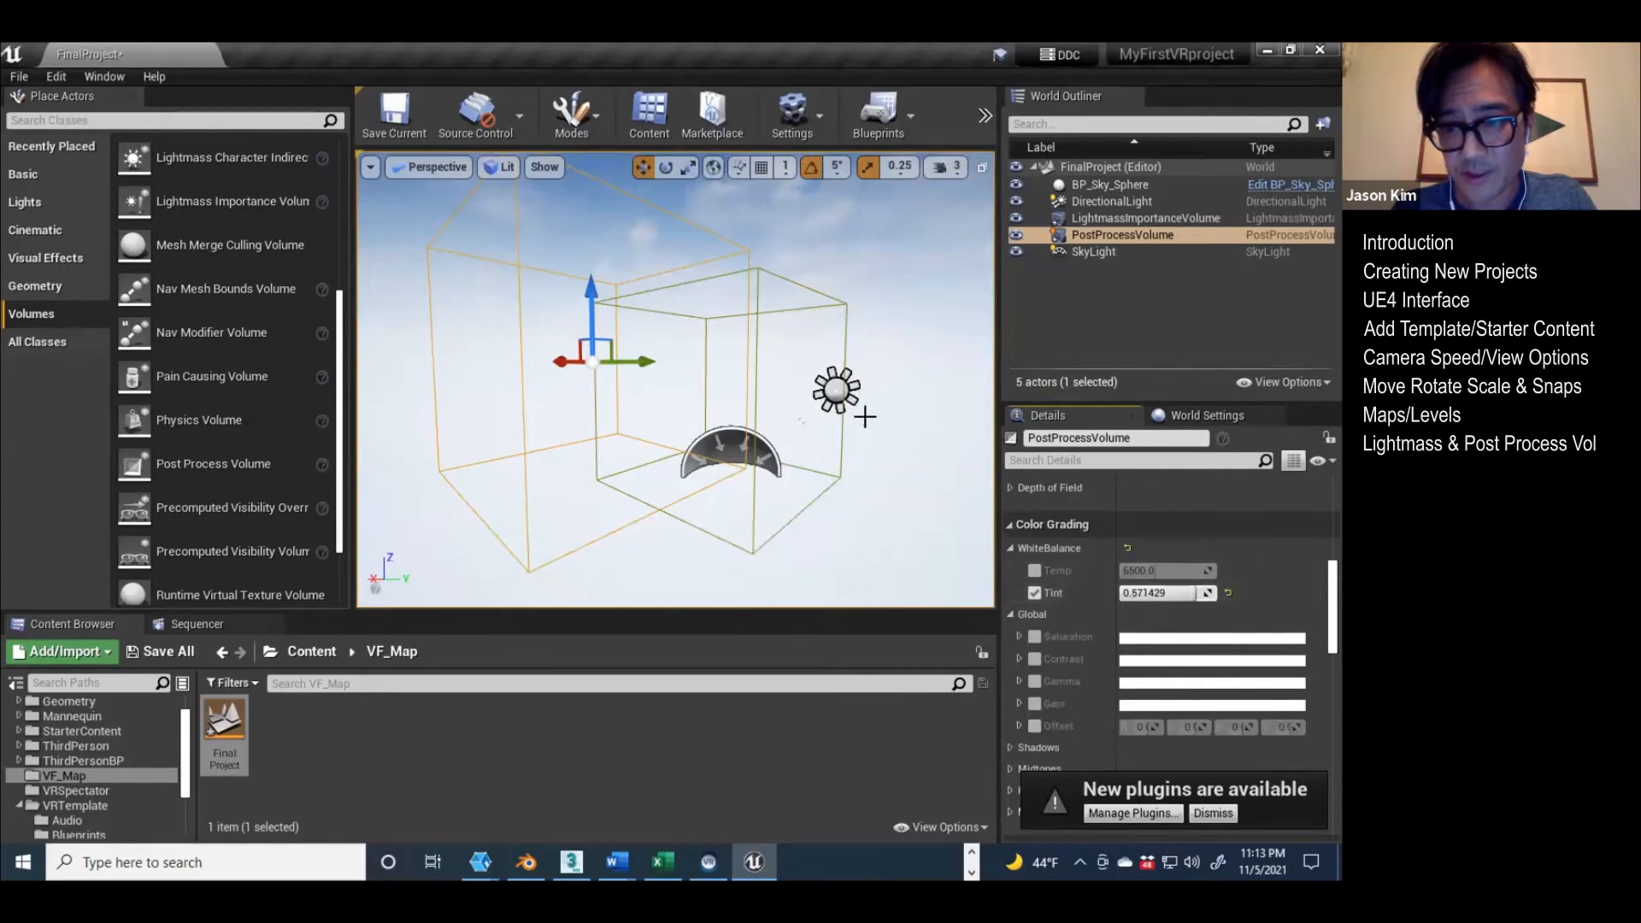
Step: Fly into the Post Process Volume to examine how the white balance tint colours the view inside it
{"action": "right_click_drag", "start_coordinate": [602, 325], "coordinate": [572, 318]}
{"action": "right_click_drag", "start_coordinate": [735, 421], "coordinate": [675, 413]}
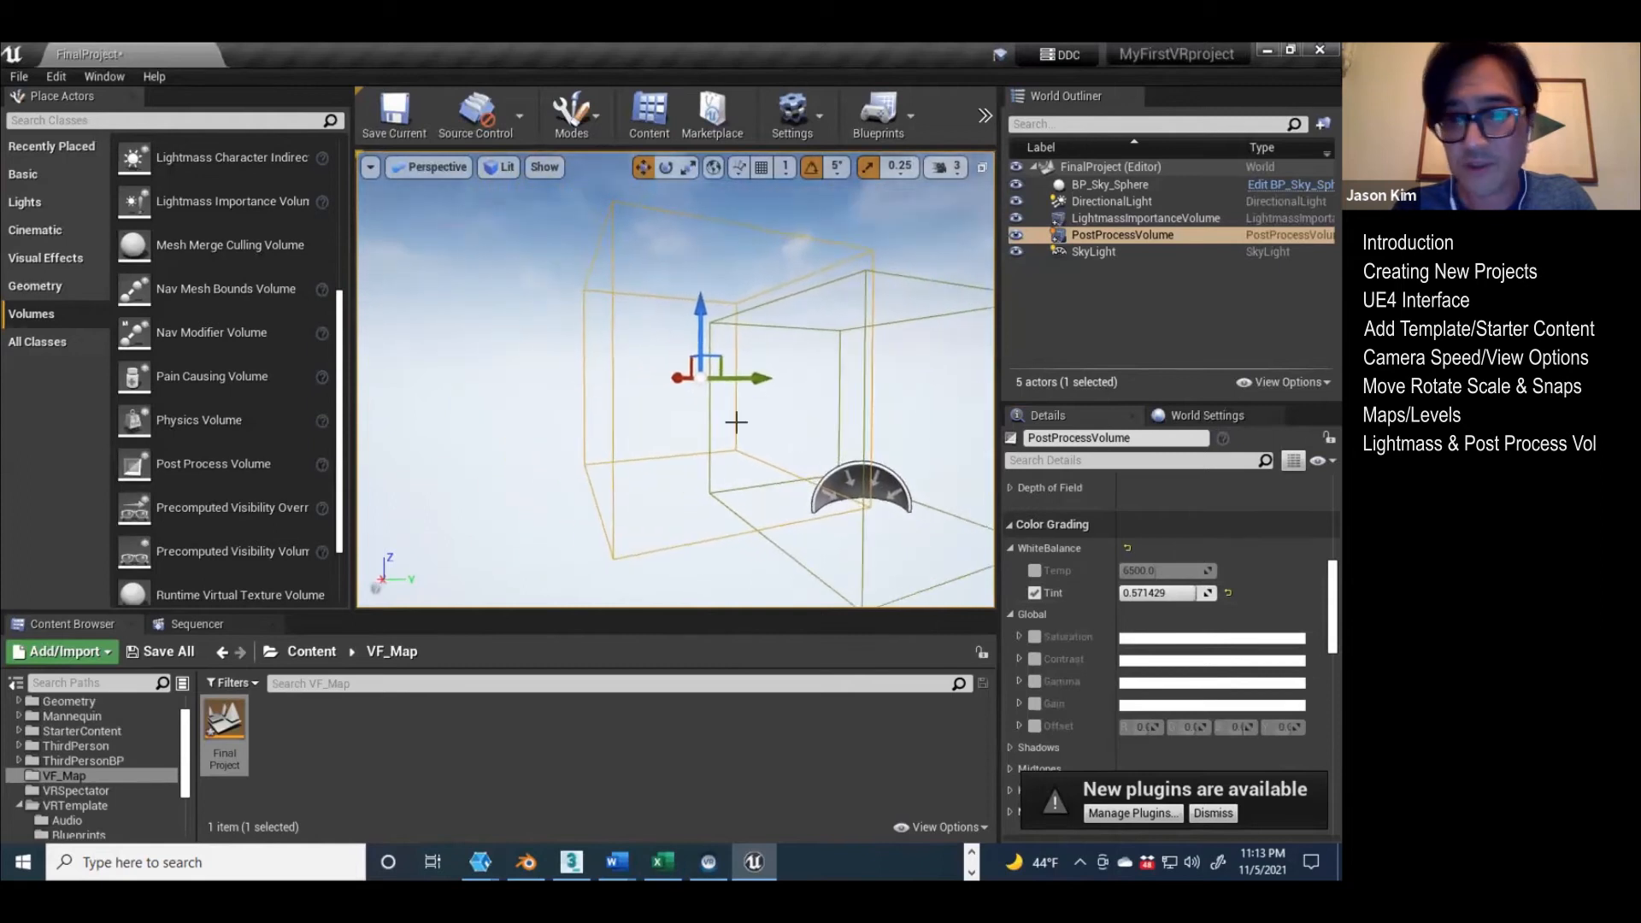
{"action": "key", "text": "w"}
{"action": "right_click_drag", "start_coordinate": [641, 345], "coordinate": [640, 354]}
{"action": "key", "text": "w"}
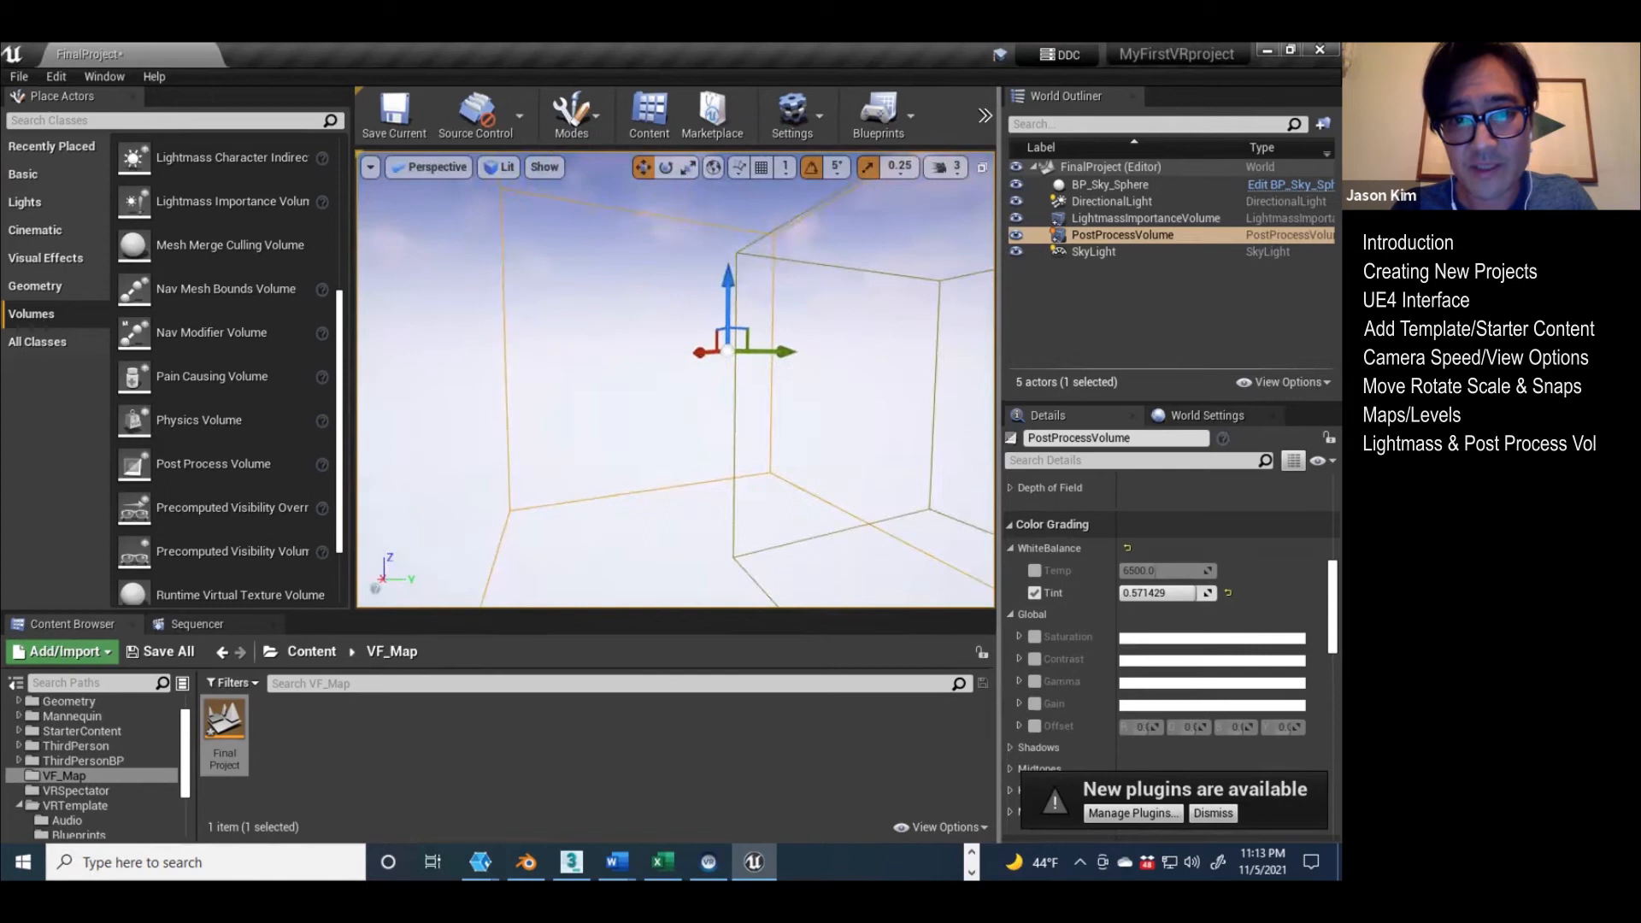
Step: Set the Post Process Volume's White Balance Tint to -1.0 and check the tinted view inside the volume
{"action": "key", "text": "s"}
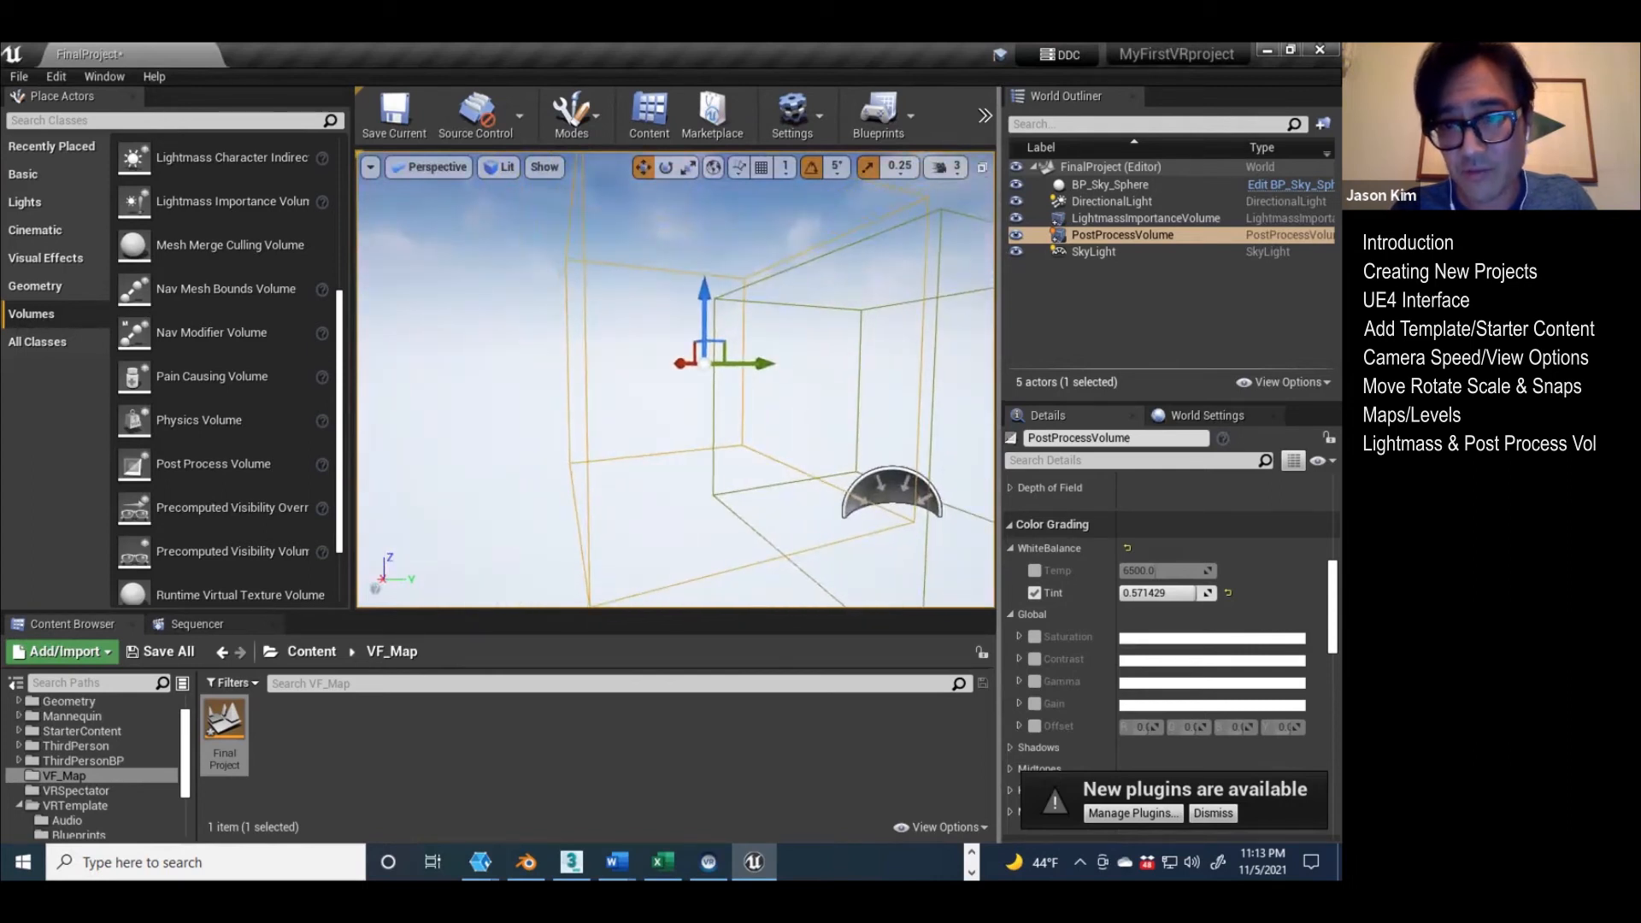
{"action": "key", "text": "w"}
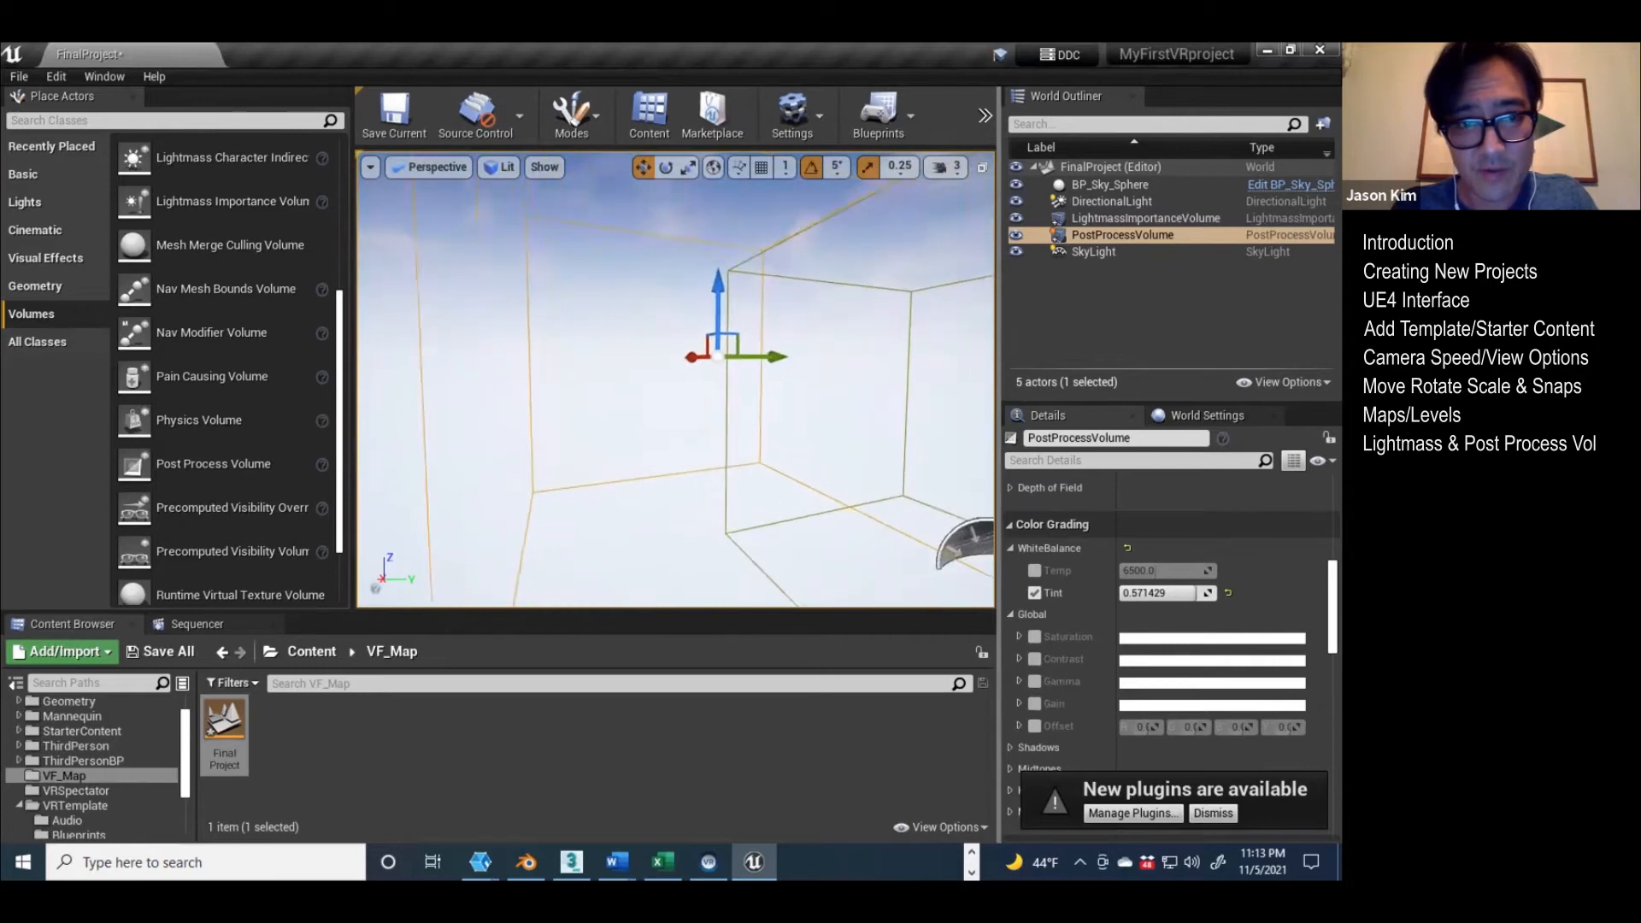
{"action": "left_click_drag", "start_coordinate": [1201, 593], "coordinate": [1121, 593]}
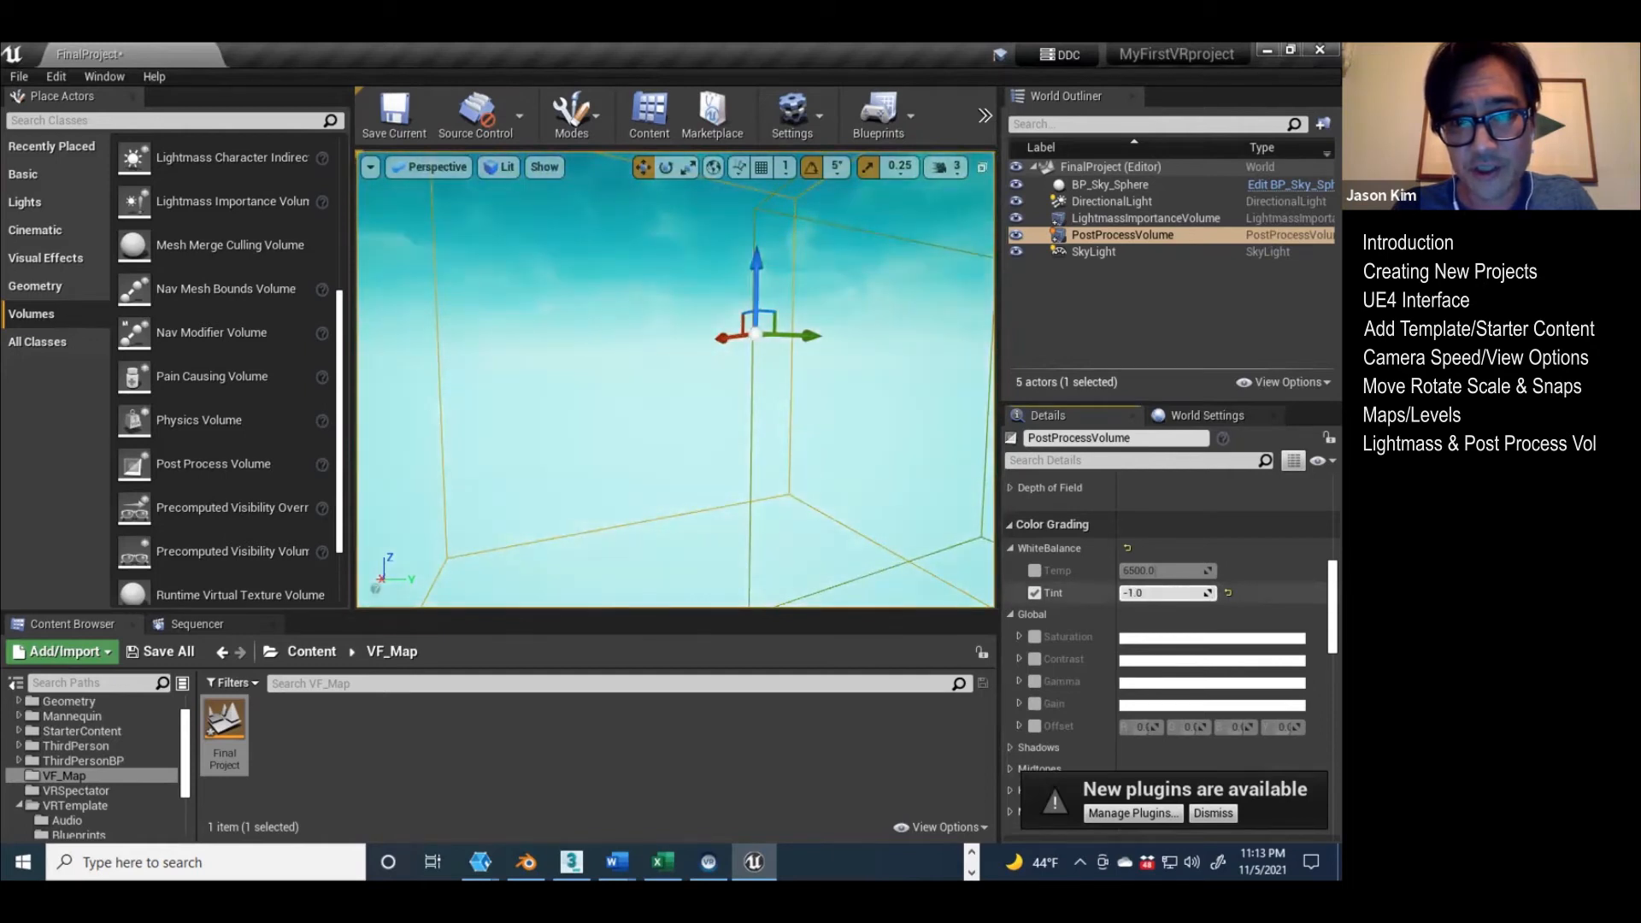
{"action": "key", "text": "s"}
{"action": "right_click_drag", "start_coordinate": [707, 433], "coordinate": [774, 446]}
{"action": "key", "text": "a"}
{"action": "key", "text": "w"}
{"action": "key", "text": "s"}
{"action": "key", "text": "w"}
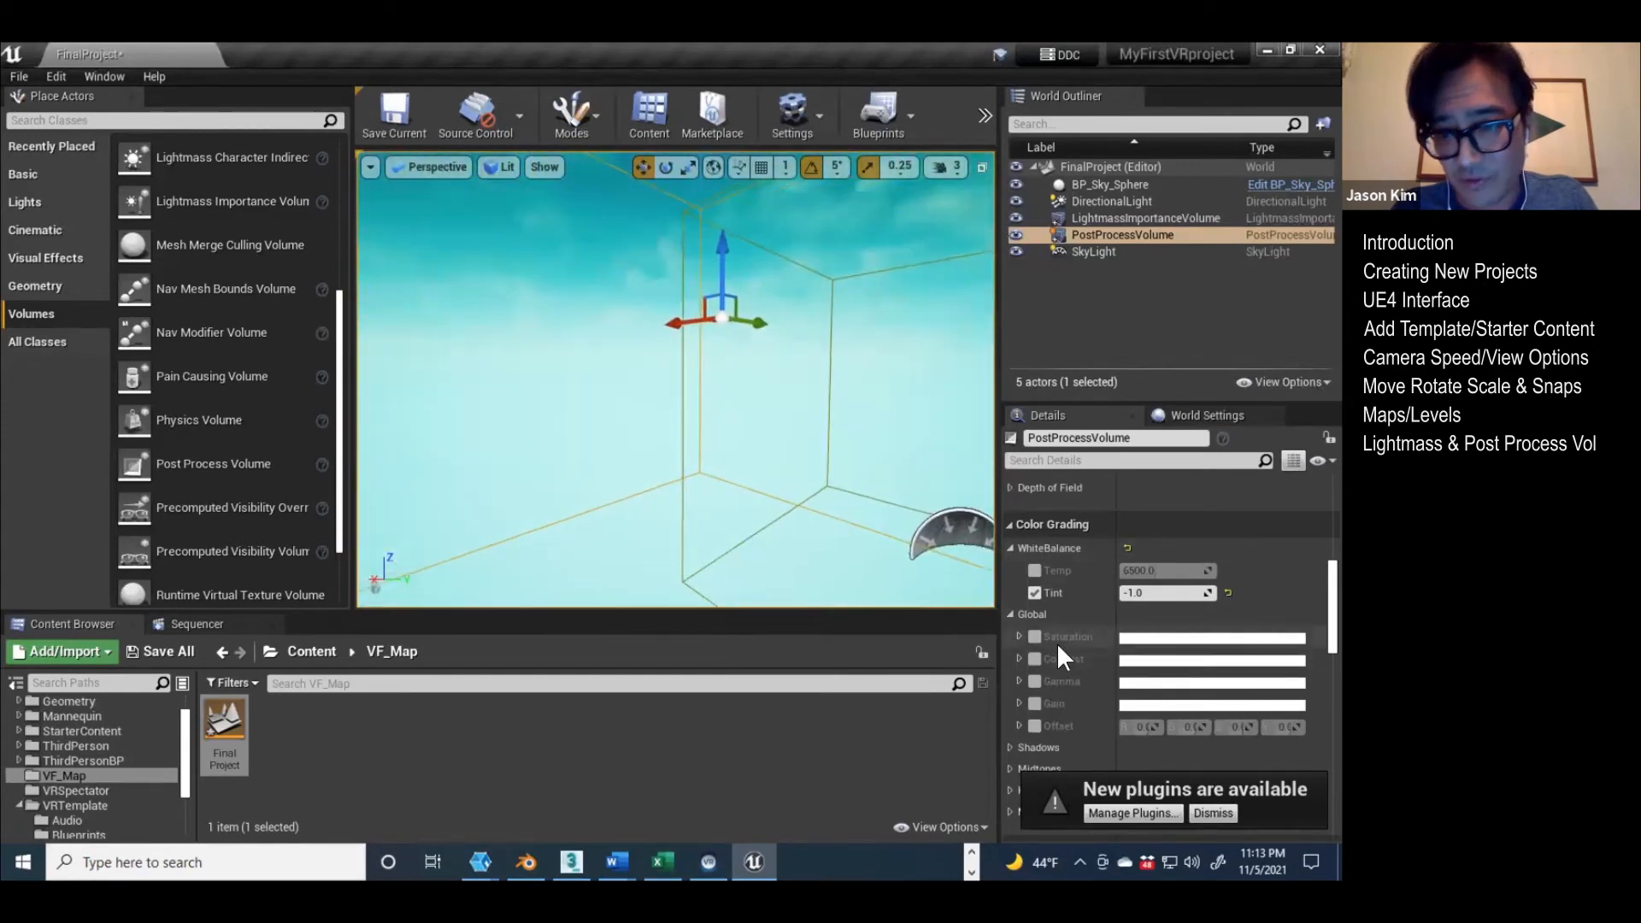
Step: Expand the Post Process Volume's Bloom settings and enable the Method and Intensity overrides
{"action": "scroll", "coordinate": [1056, 642], "scroll_direction": "up", "scroll_amount": 6}
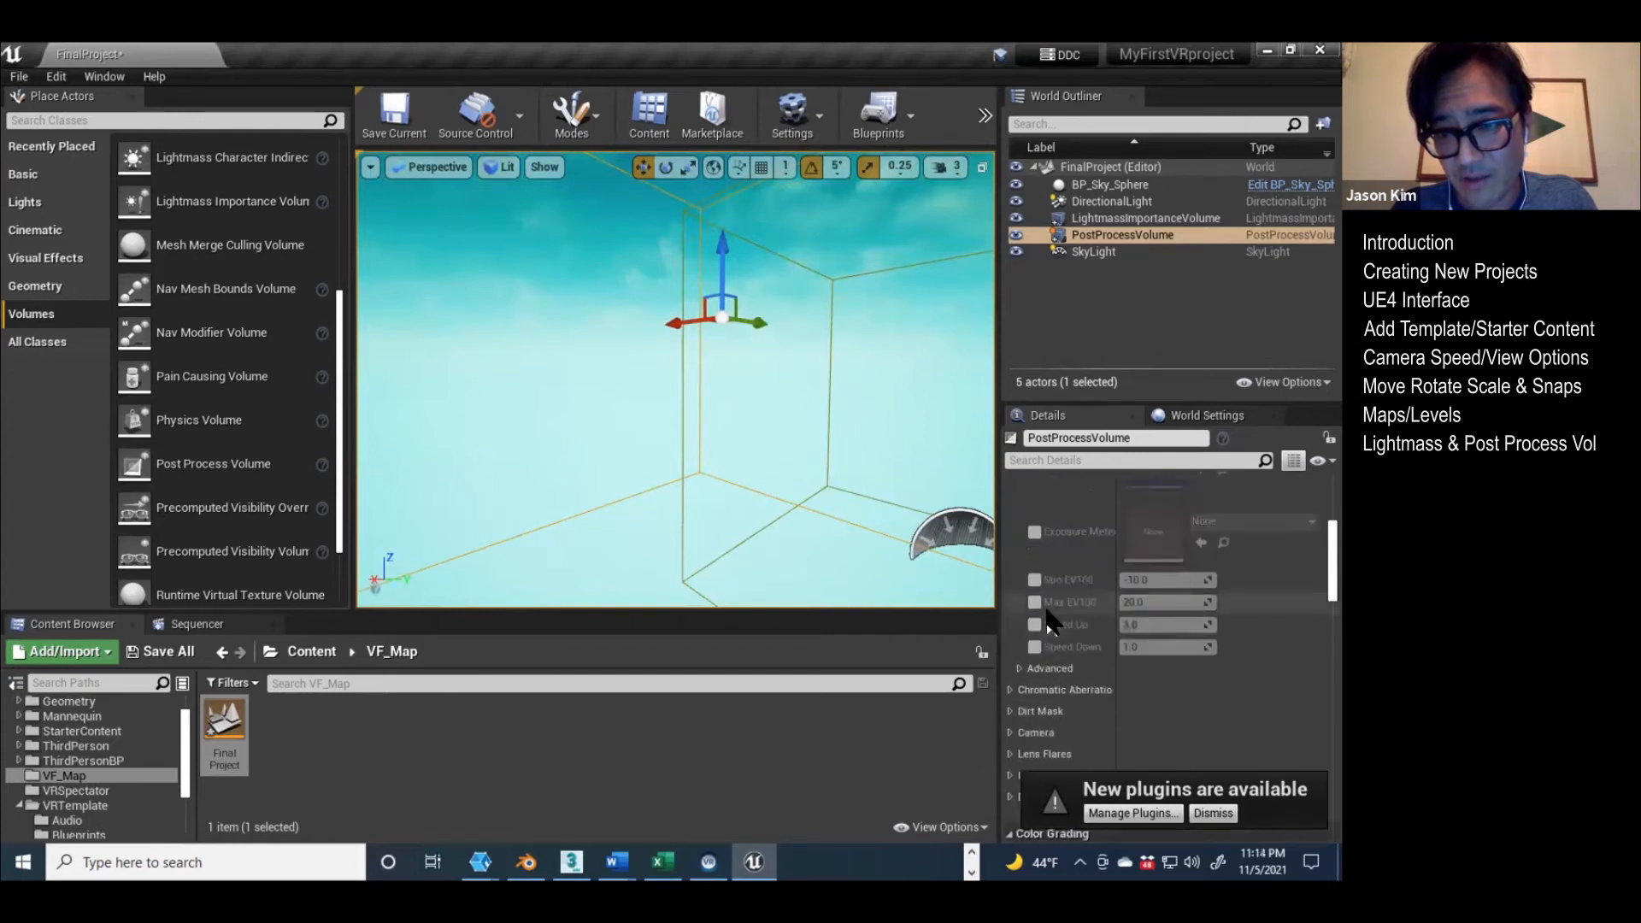
{"action": "scroll", "coordinate": [1045, 602], "scroll_direction": "up", "scroll_amount": 5}
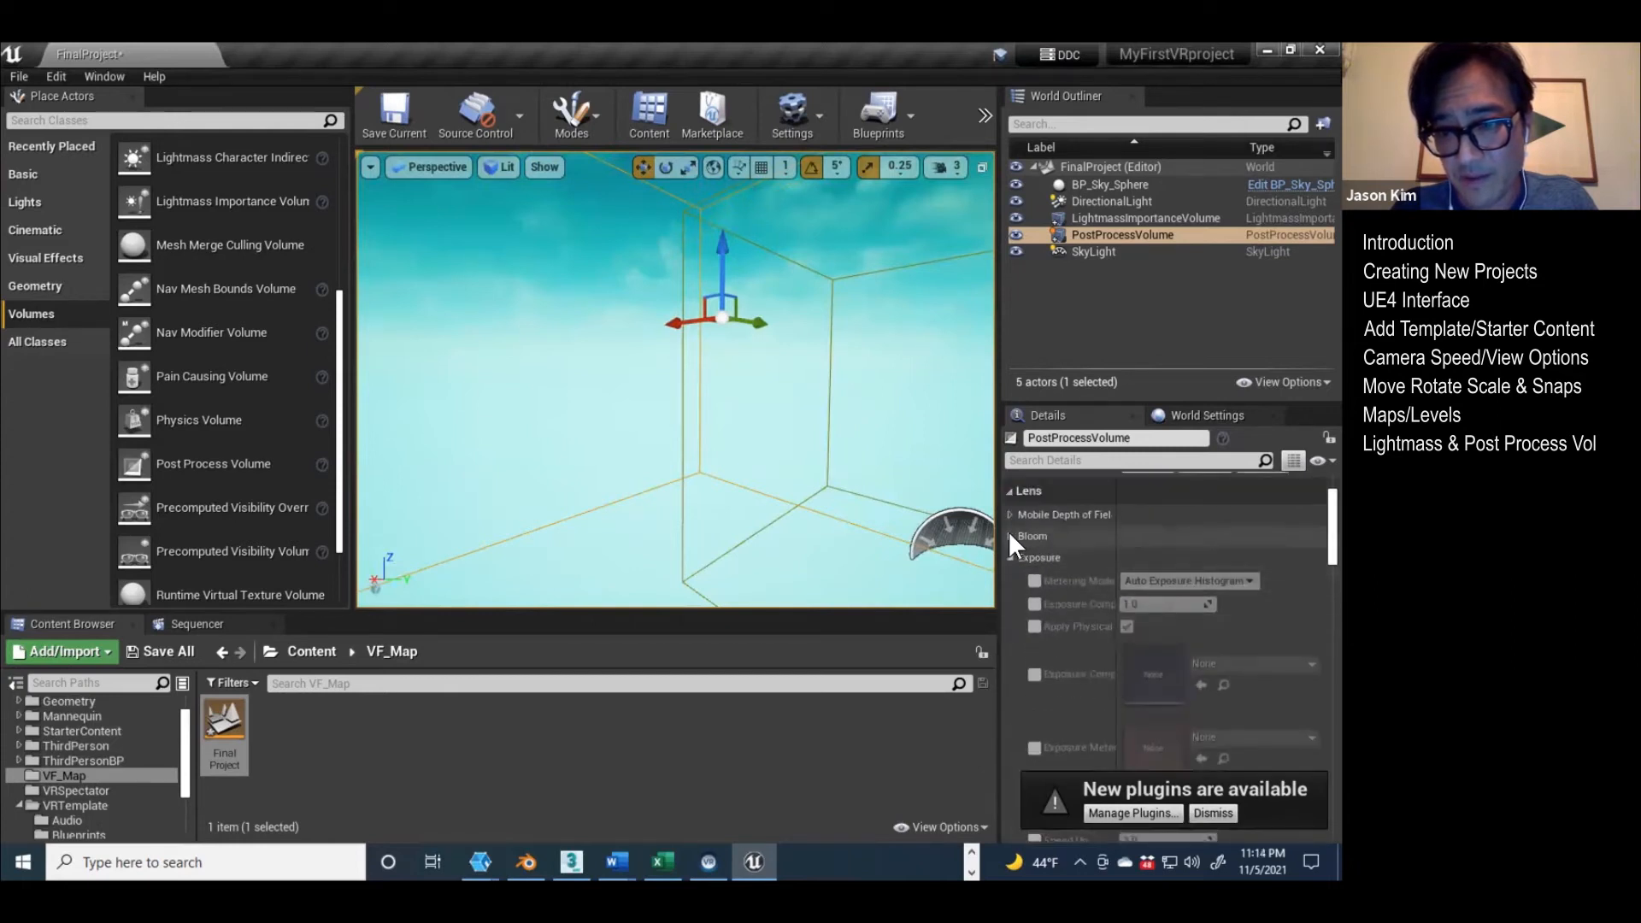
{"action": "left_click", "coordinate": [1010, 536]}
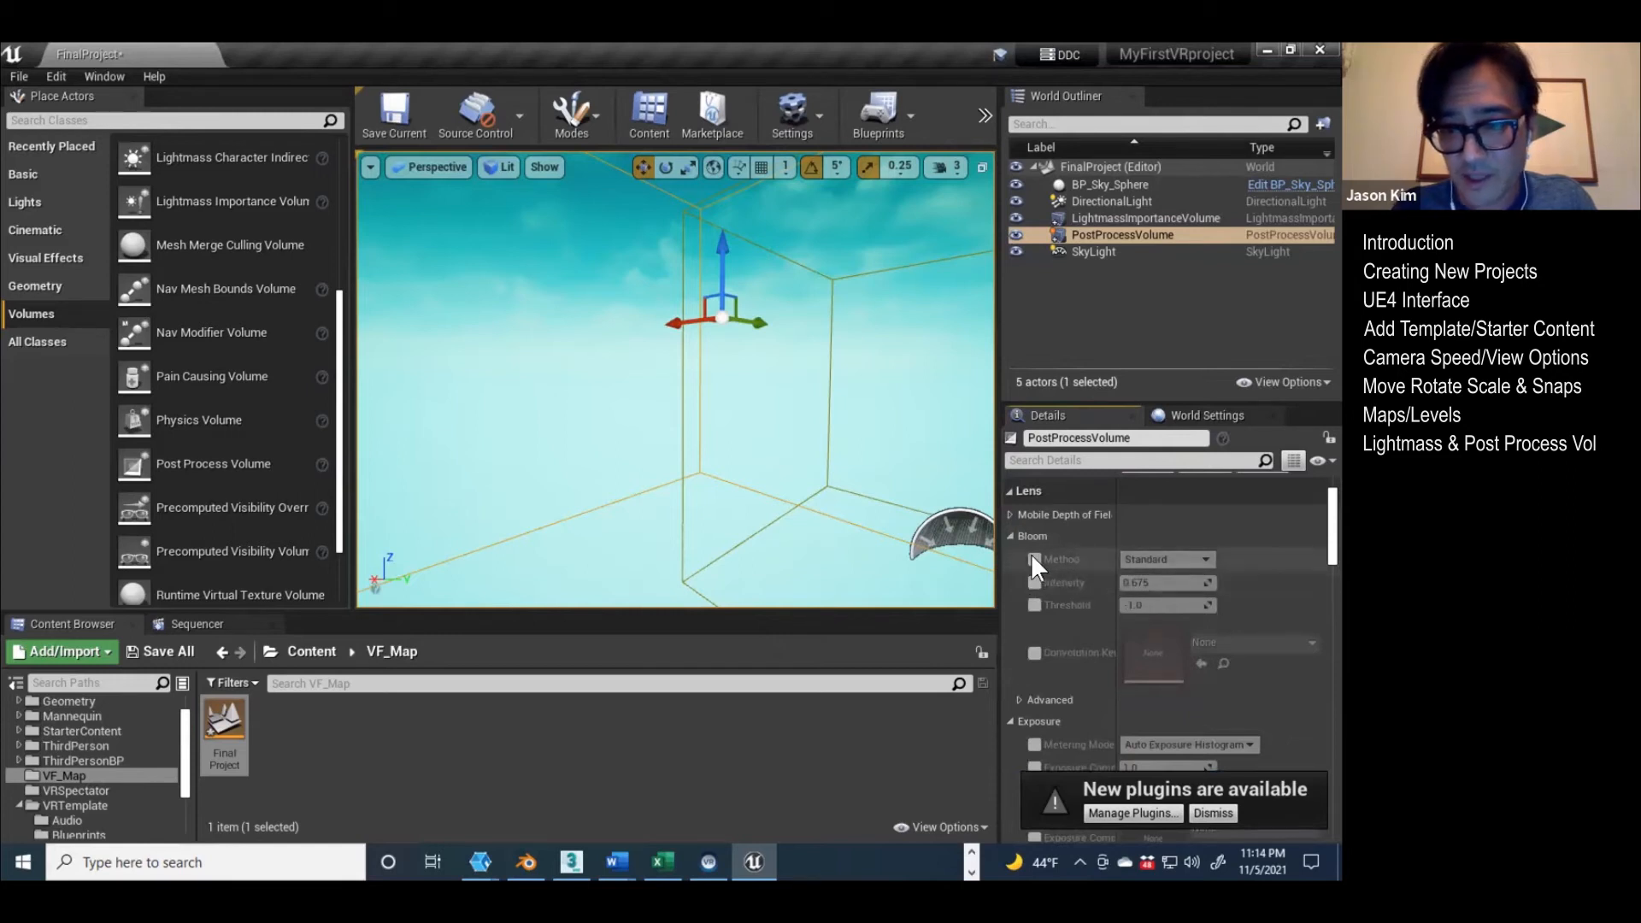
{"action": "left_click", "coordinate": [1033, 557]}
{"action": "left_click", "coordinate": [1032, 581]}
Step: Place a Point Light and a basic Cube in the level, inside the Post Process Volume
{"action": "left_click", "coordinate": [25, 201]}
{"action": "left_click_drag", "start_coordinate": [184, 200], "coordinate": [611, 527]}
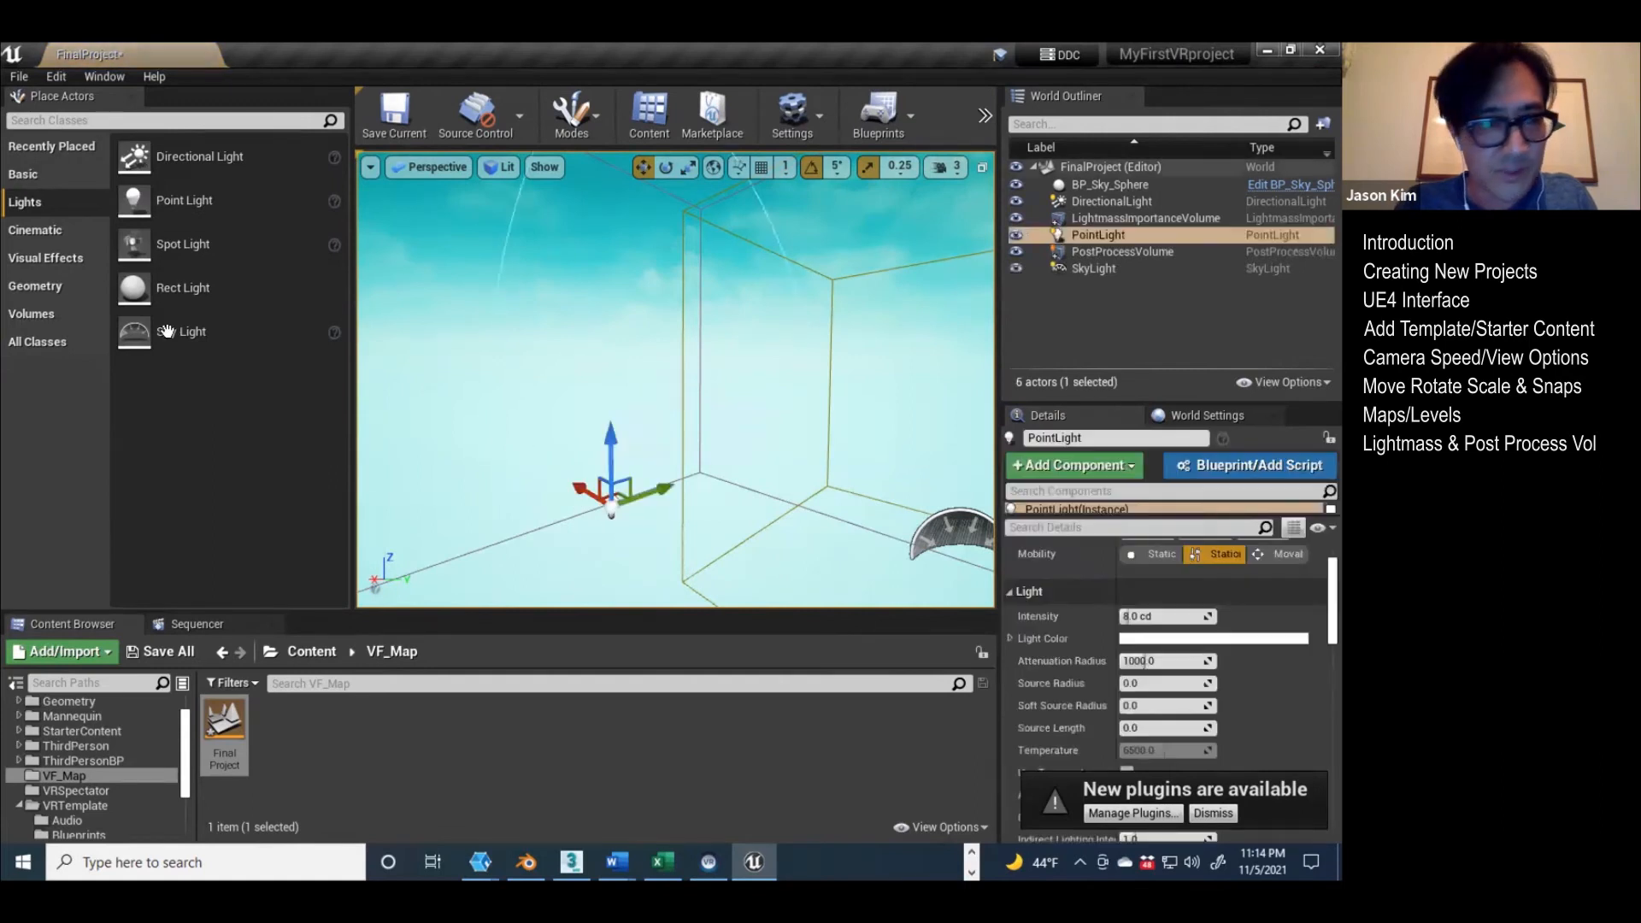
{"action": "left_click", "coordinate": [24, 174]}
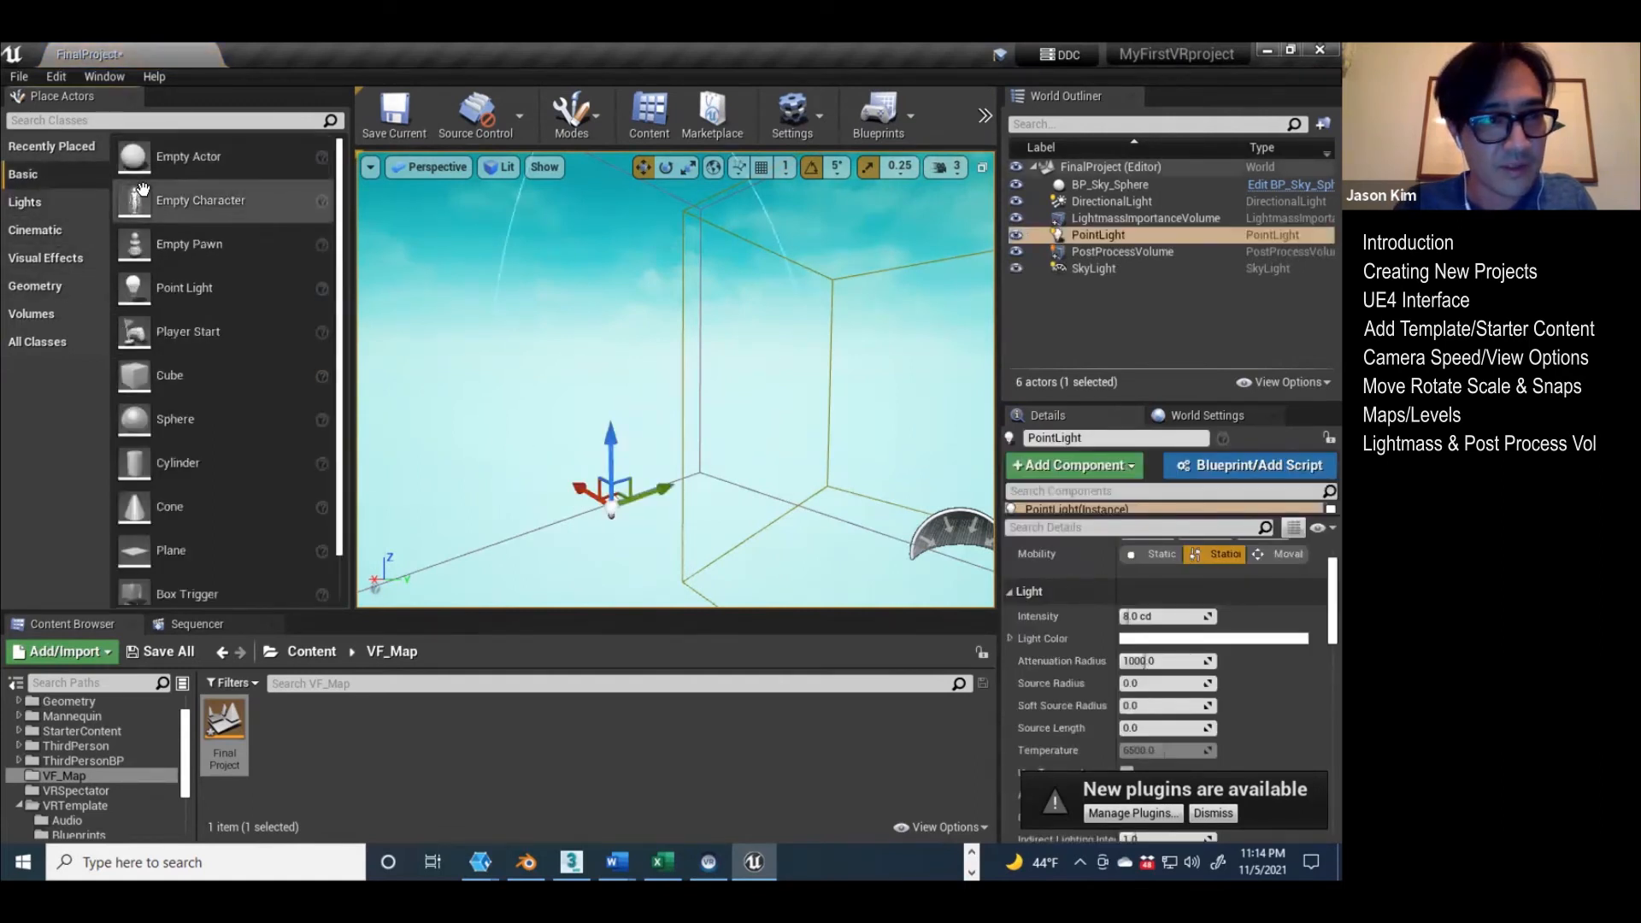
{"action": "left_click_drag", "start_coordinate": [177, 389], "coordinate": [670, 524]}
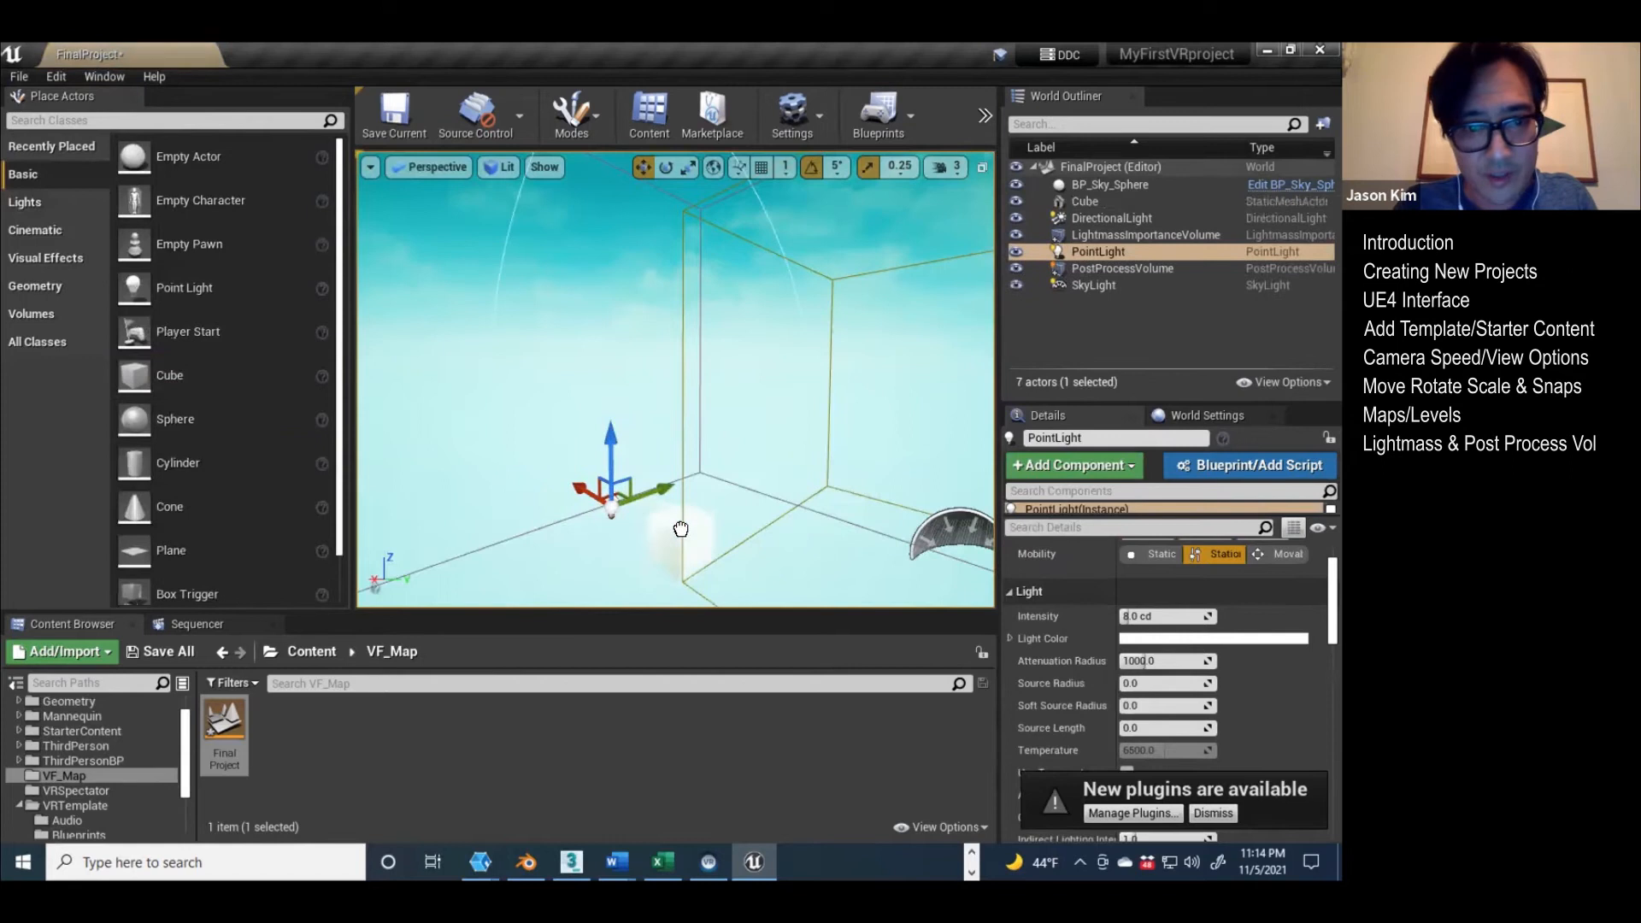
Step: Reposition the cube and move the Point Light right beside it
{"action": "left_click_drag", "start_coordinate": [672, 453], "coordinate": [672, 426]}
{"action": "right_click_drag", "start_coordinate": [615, 553], "coordinate": [675, 574]}
{"action": "scroll", "coordinate": [615, 553], "scroll_direction": "up", "scroll_amount": 2}
{"action": "right_click_drag", "start_coordinate": [747, 530], "coordinate": [697, 523]}
{"action": "left_click_drag", "start_coordinate": [578, 449], "coordinate": [839, 494]}
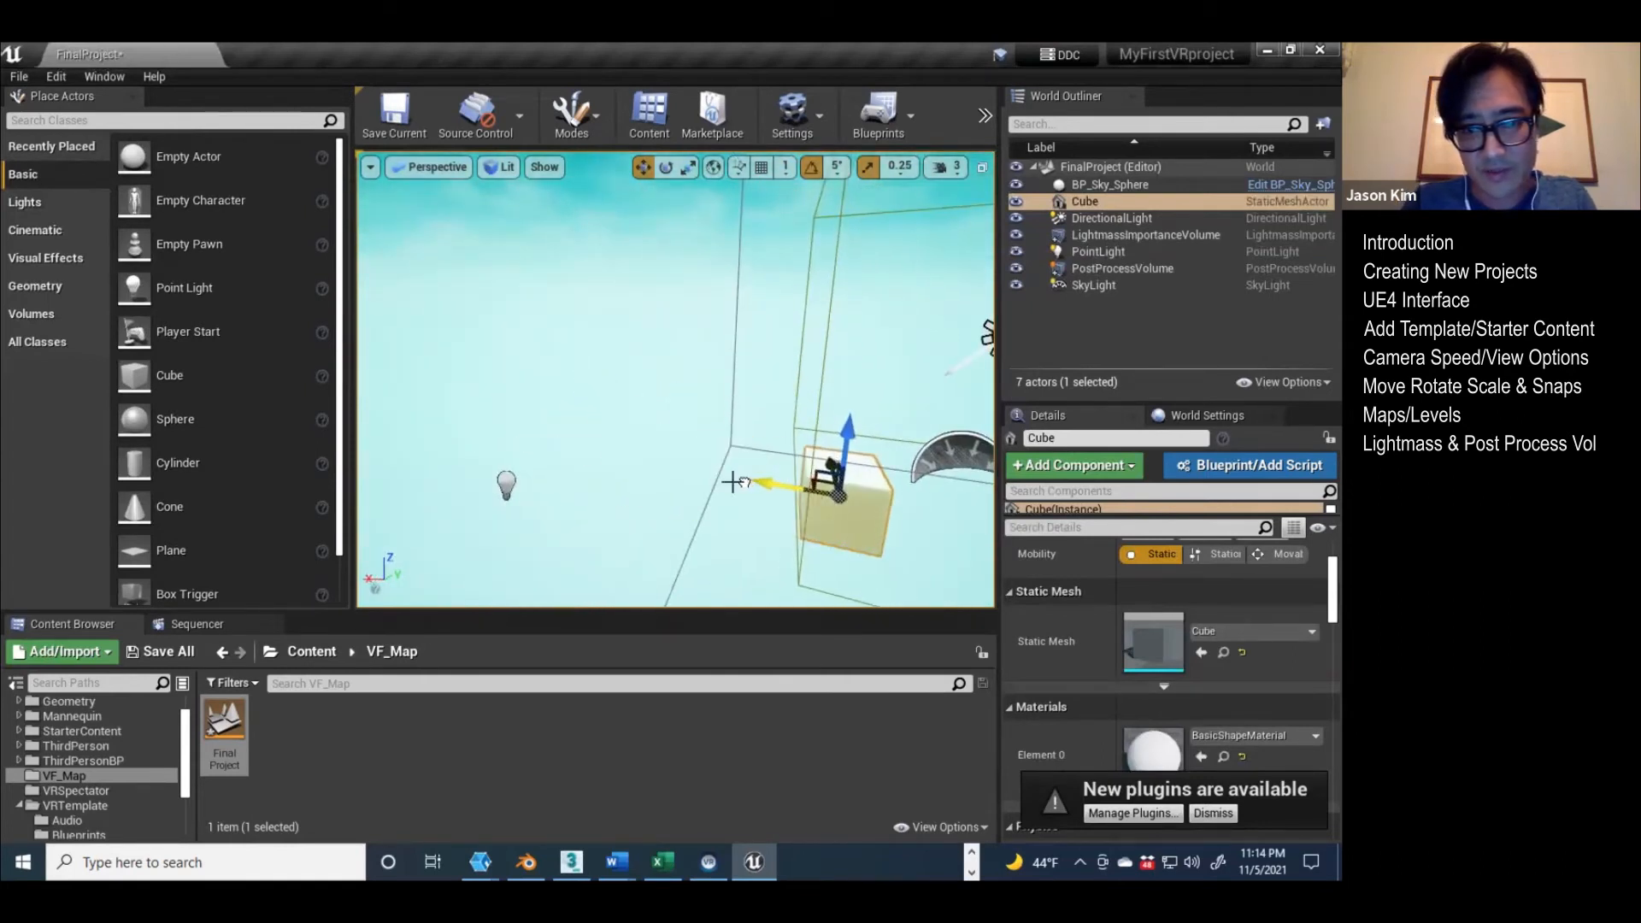
{"action": "left_click", "coordinate": [506, 485]}
{"action": "left_click_drag", "start_coordinate": [510, 479], "coordinate": [824, 543]}
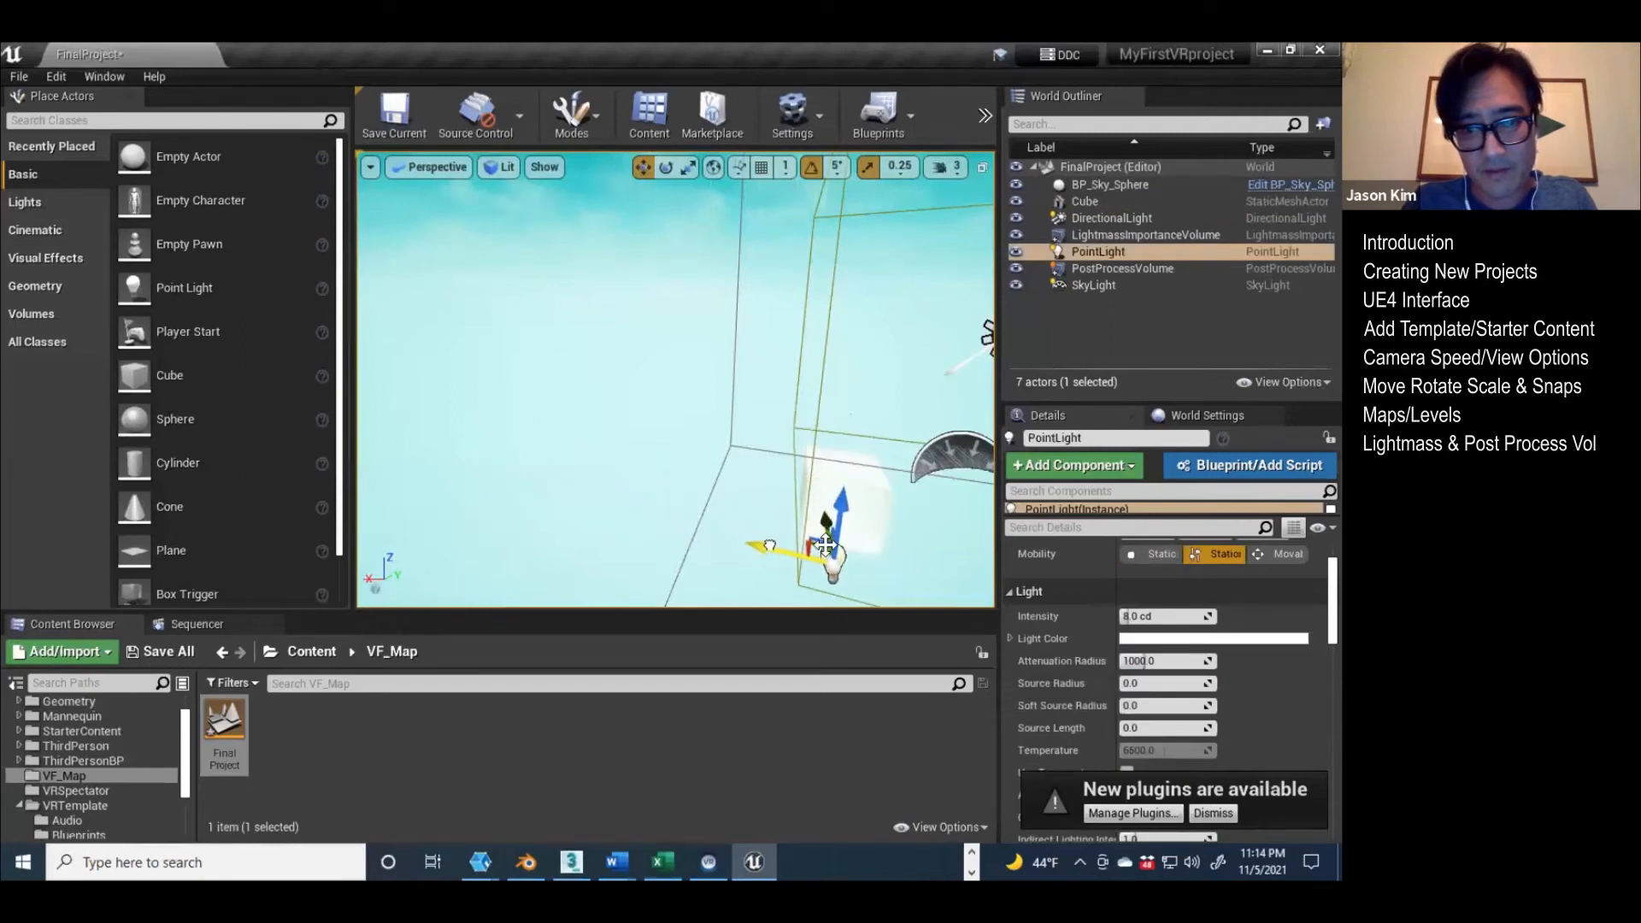
Step: Find the Post Process Volume's Infinite Extent (Unbound) setting by searching its details for "infin" and enable it
{"action": "right_click_drag", "start_coordinate": [826, 545], "coordinate": [376, 477]}
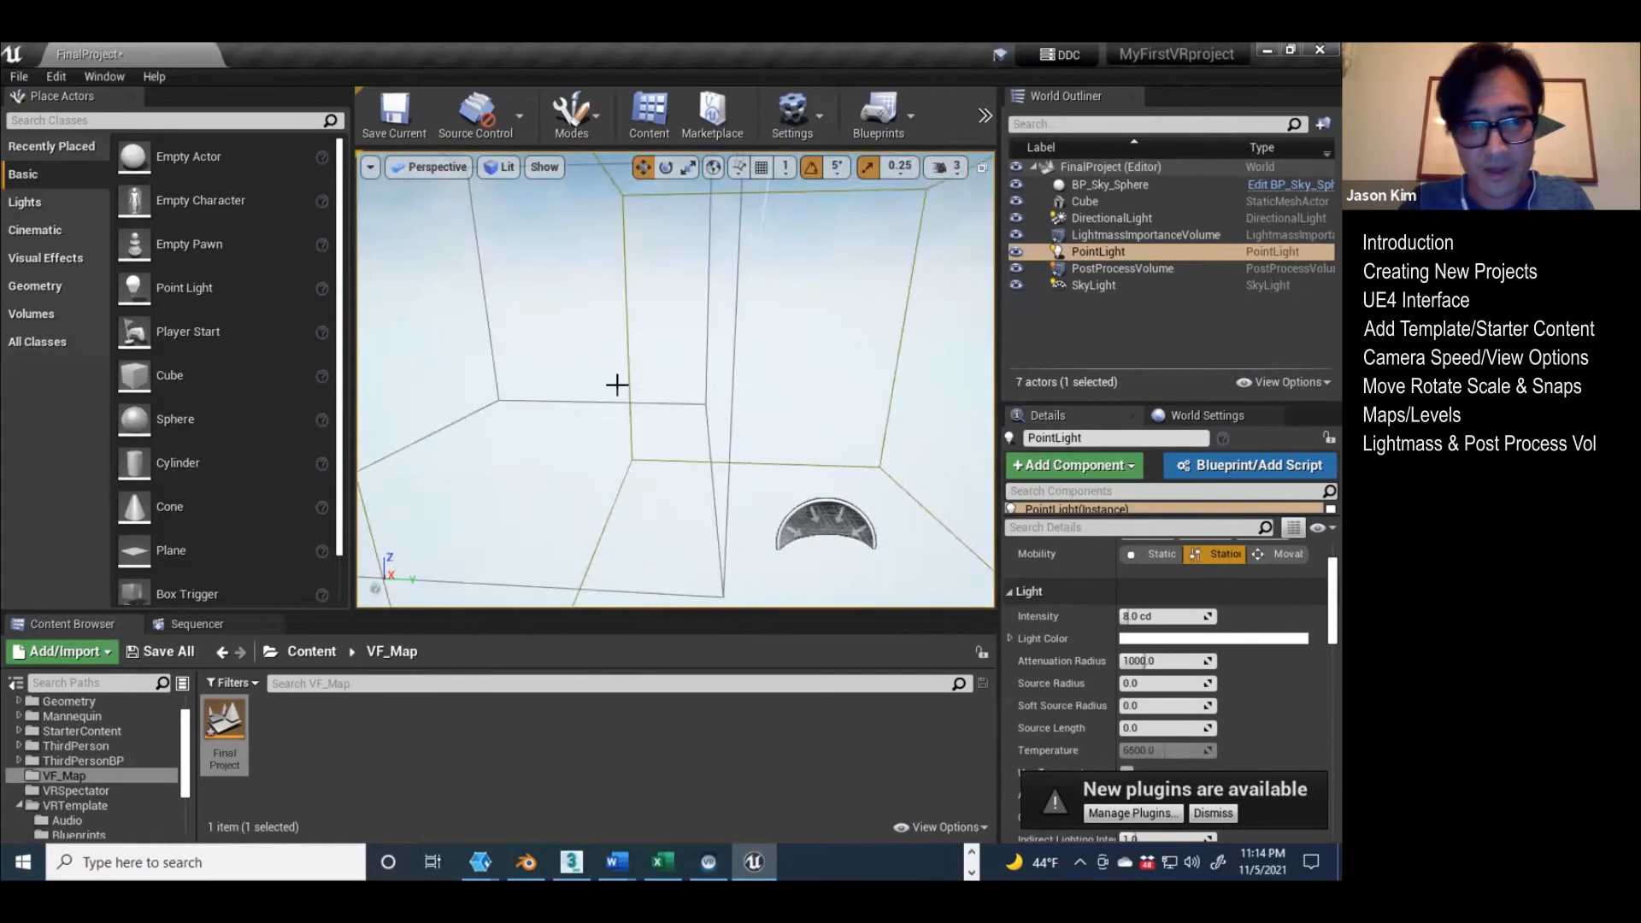
{"action": "left_click", "coordinate": [518, 401]}
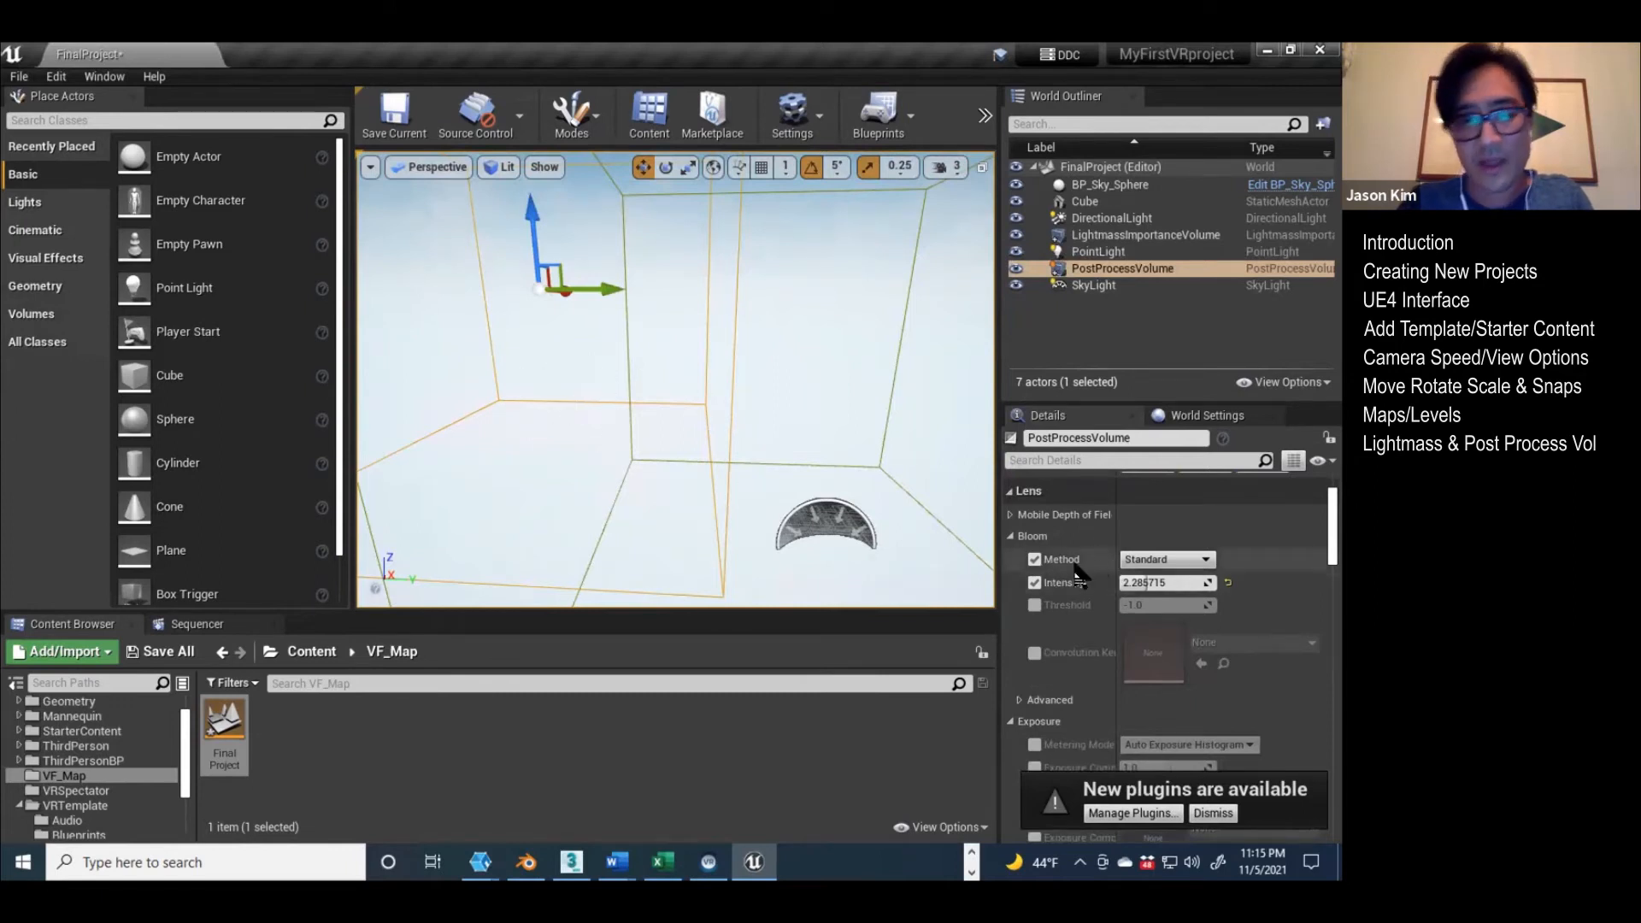
{"action": "scroll", "coordinate": [1075, 576], "scroll_direction": "down", "scroll_amount": 8}
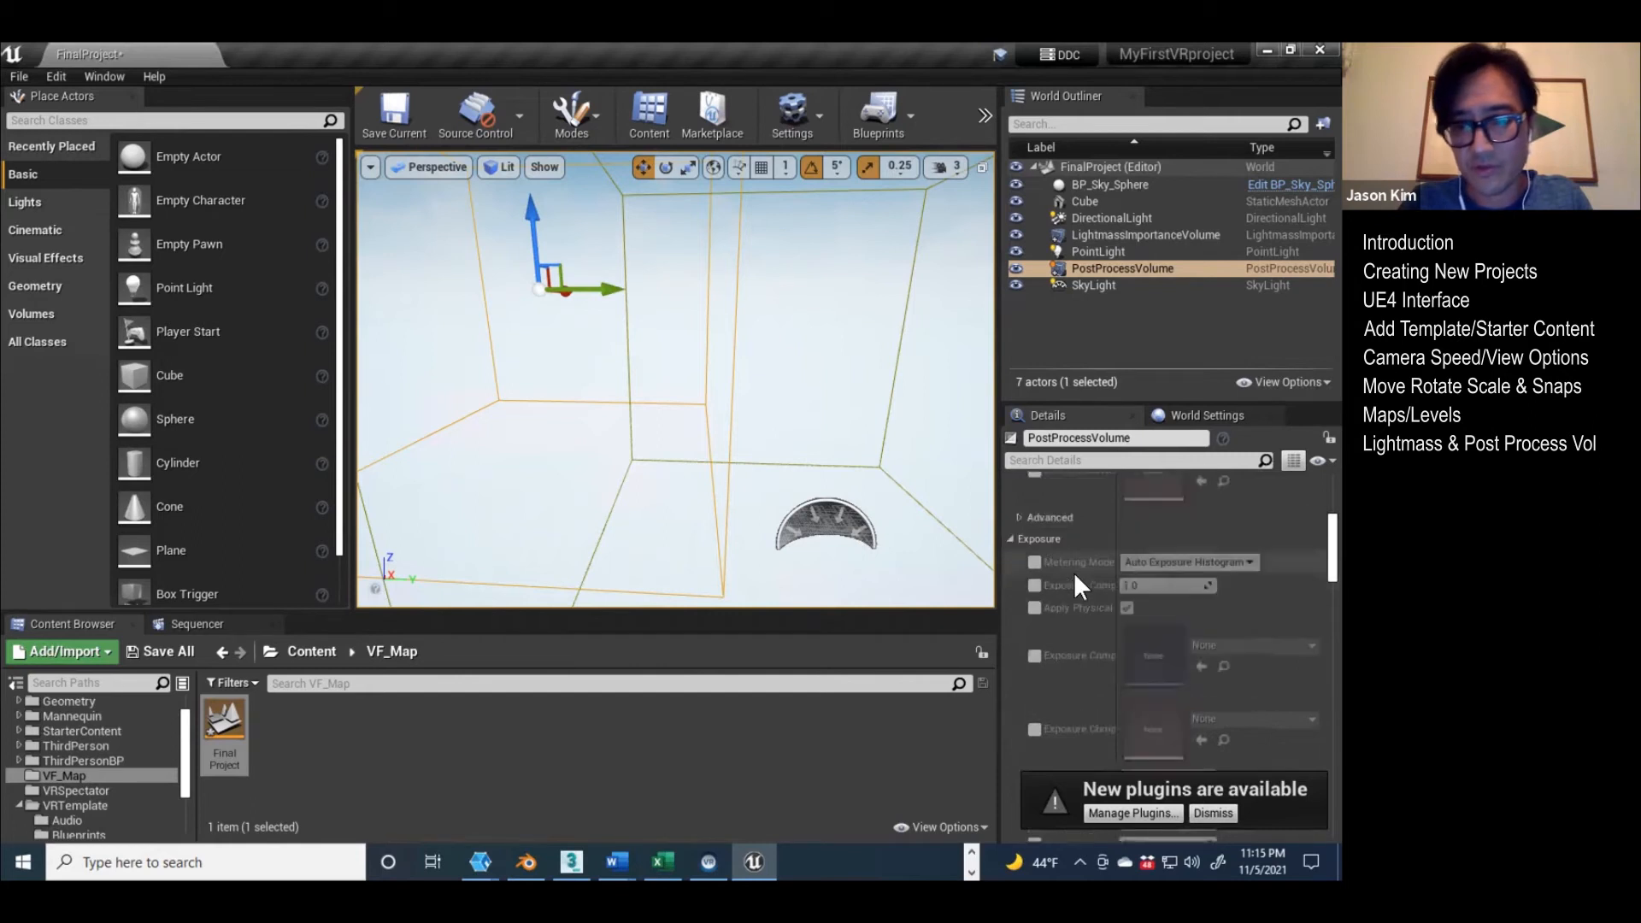
{"action": "scroll", "coordinate": [1074, 577], "scroll_direction": "down", "scroll_amount": 3}
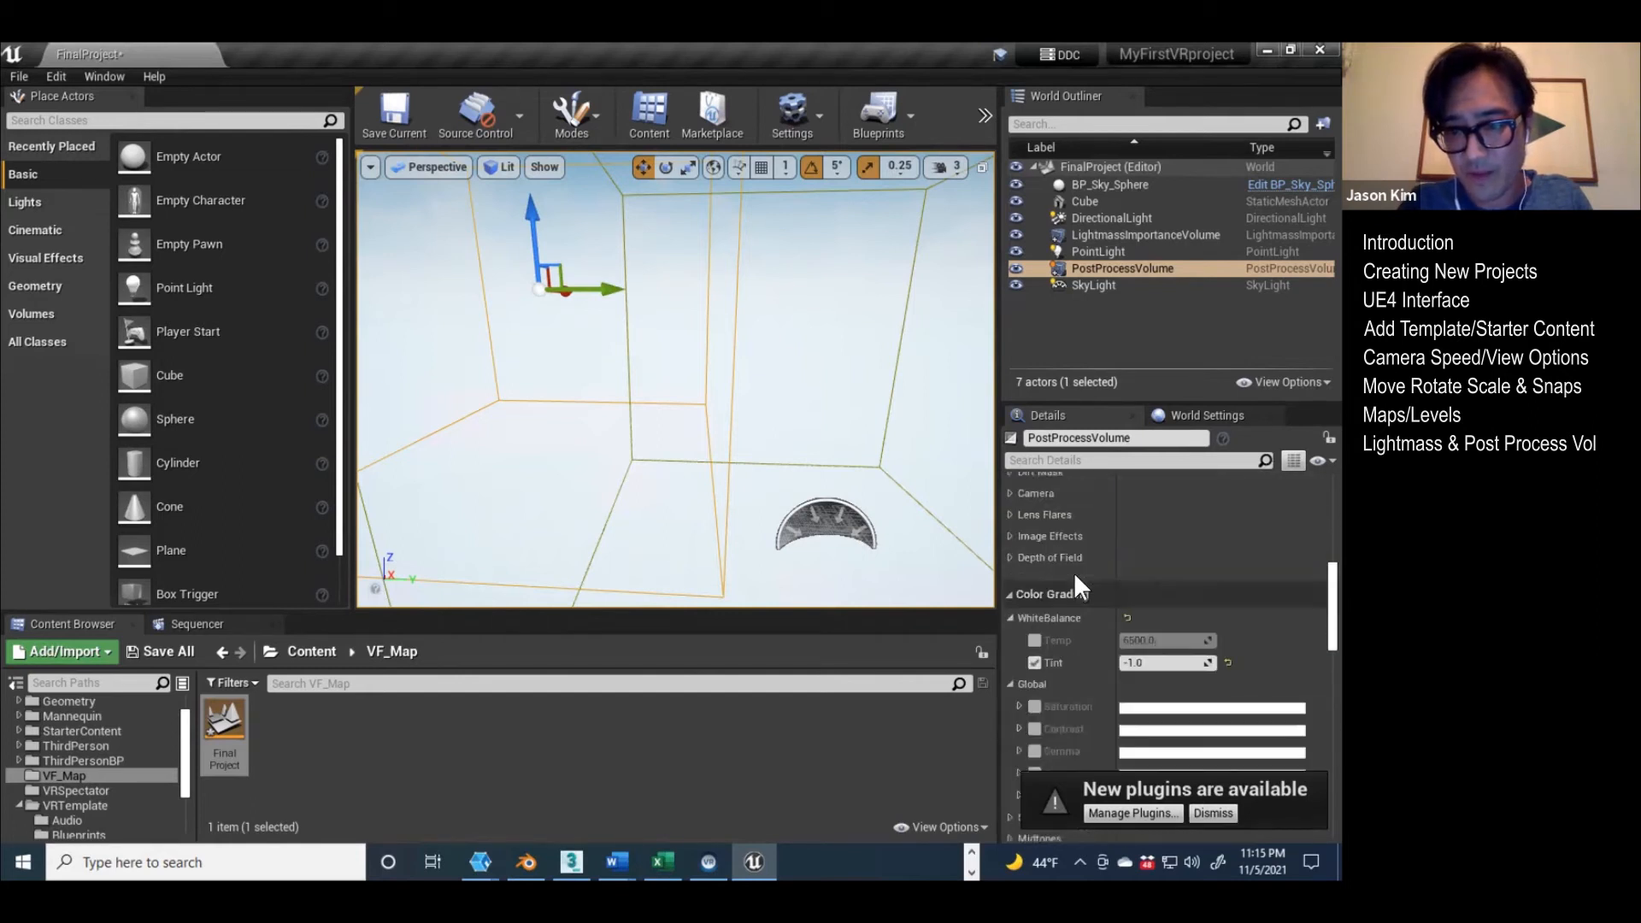
{"action": "scroll", "coordinate": [1076, 579], "scroll_direction": "down", "scroll_amount": 5}
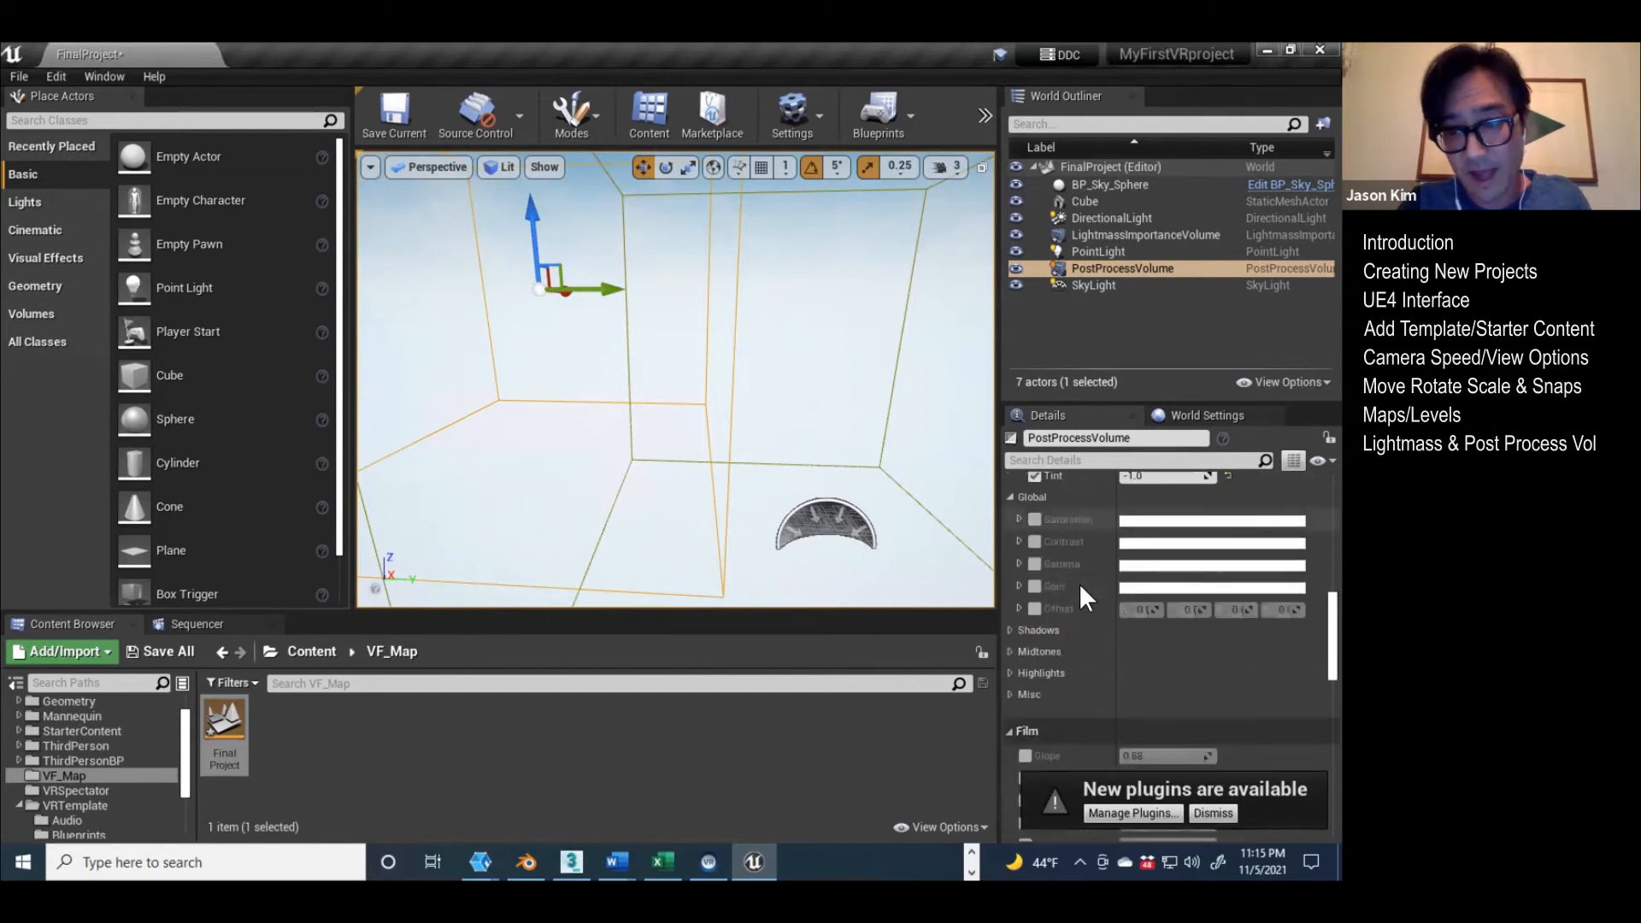
{"action": "scroll", "coordinate": [1078, 579], "scroll_direction": "down", "scroll_amount": 4}
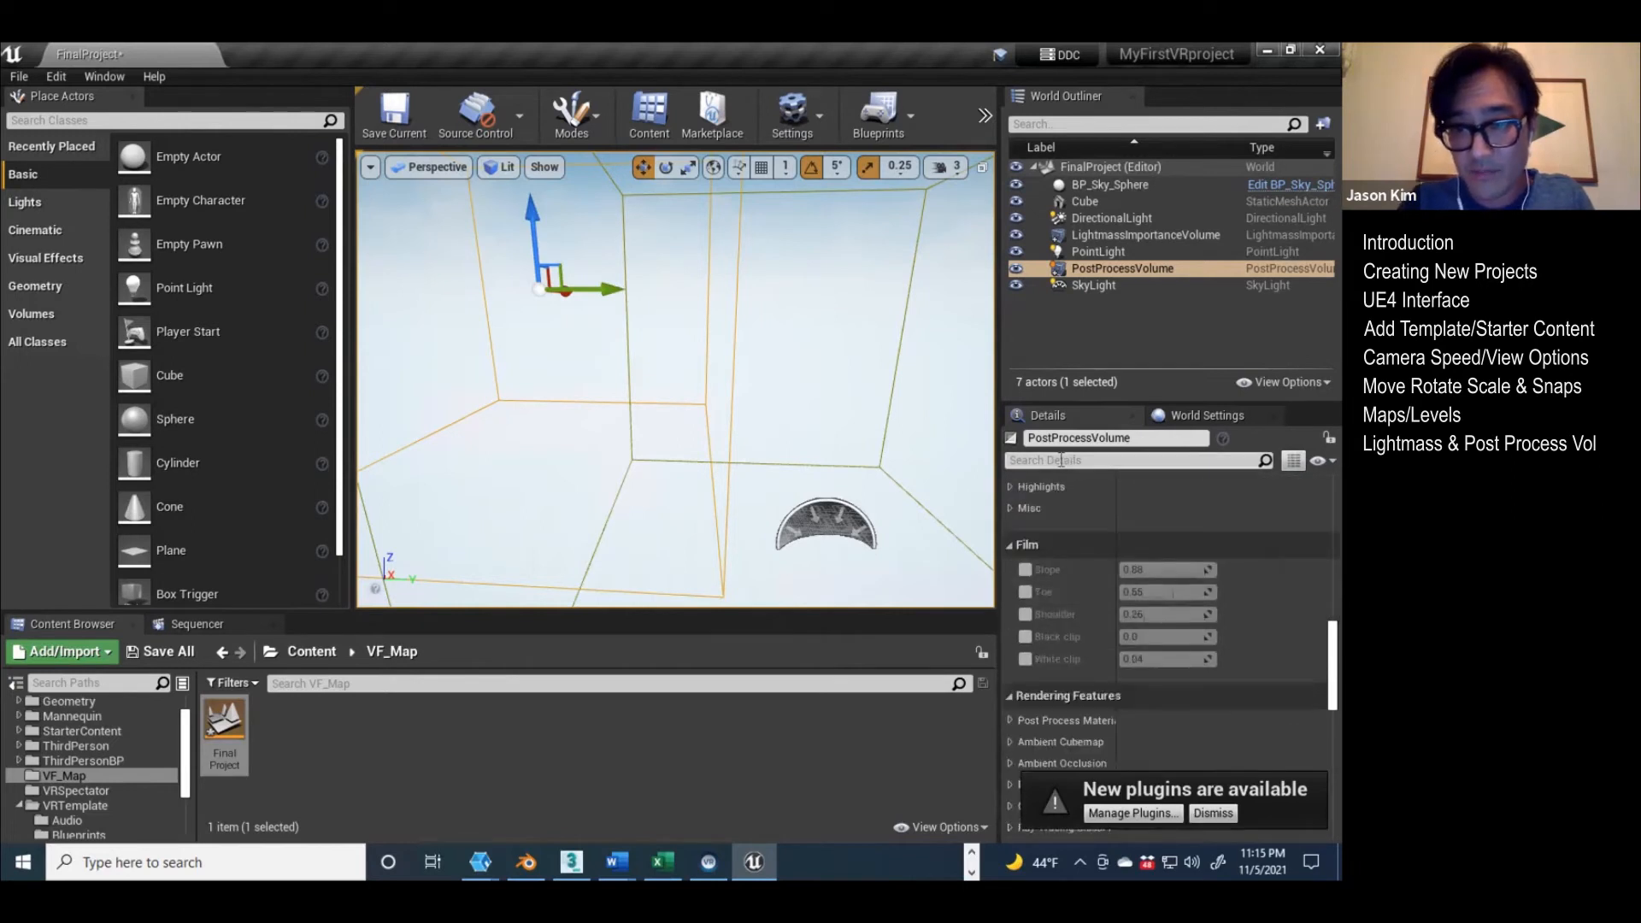
{"action": "left_click", "coordinate": [1083, 461]}
{"action": "type", "text": "infin"}
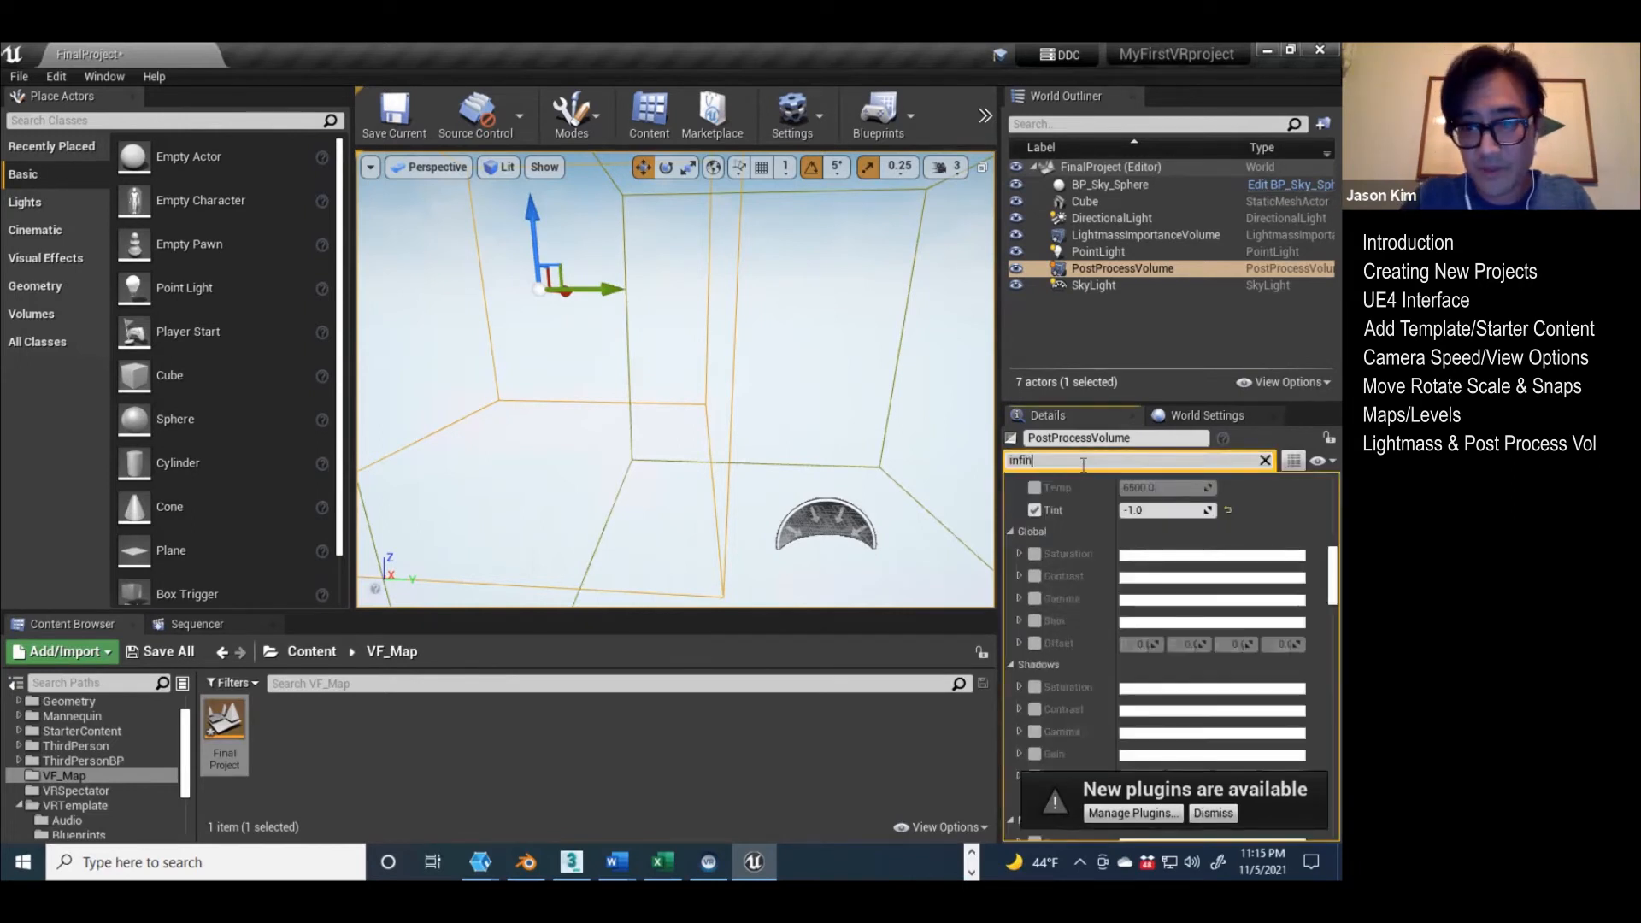
{"action": "left_click", "coordinate": [1126, 511]}
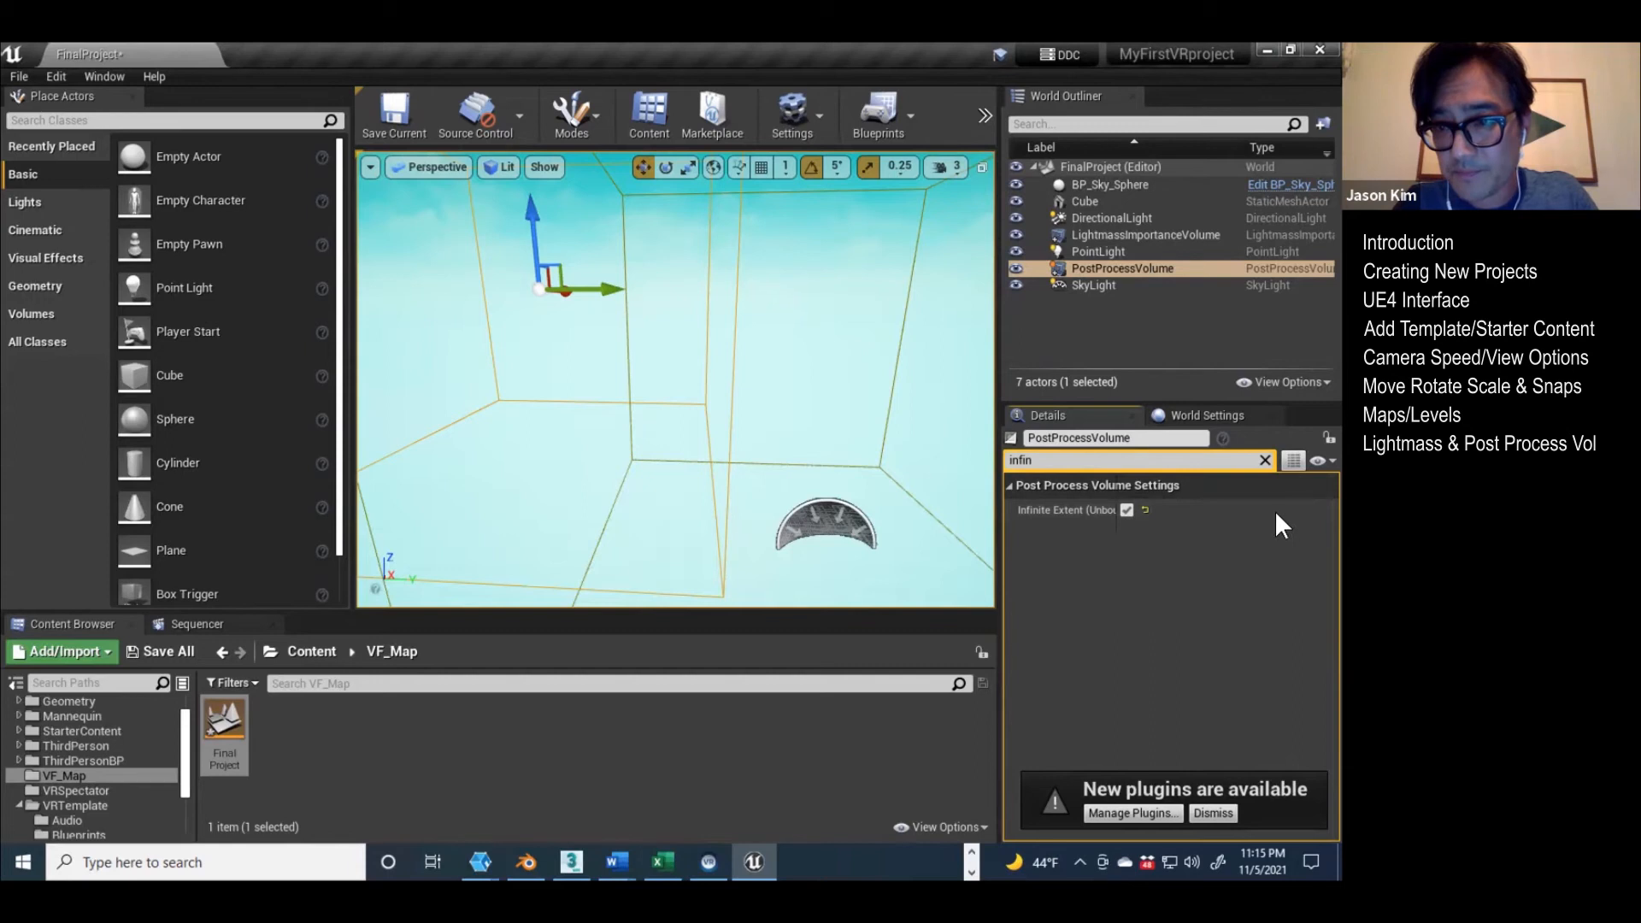
{"action": "left_click", "coordinate": [1265, 460]}
Step: Raise the Point Light's Intensity so that it lights the neighbouring cube more strongly
{"action": "right_click_drag", "start_coordinate": [612, 413], "coordinate": [927, 476]}
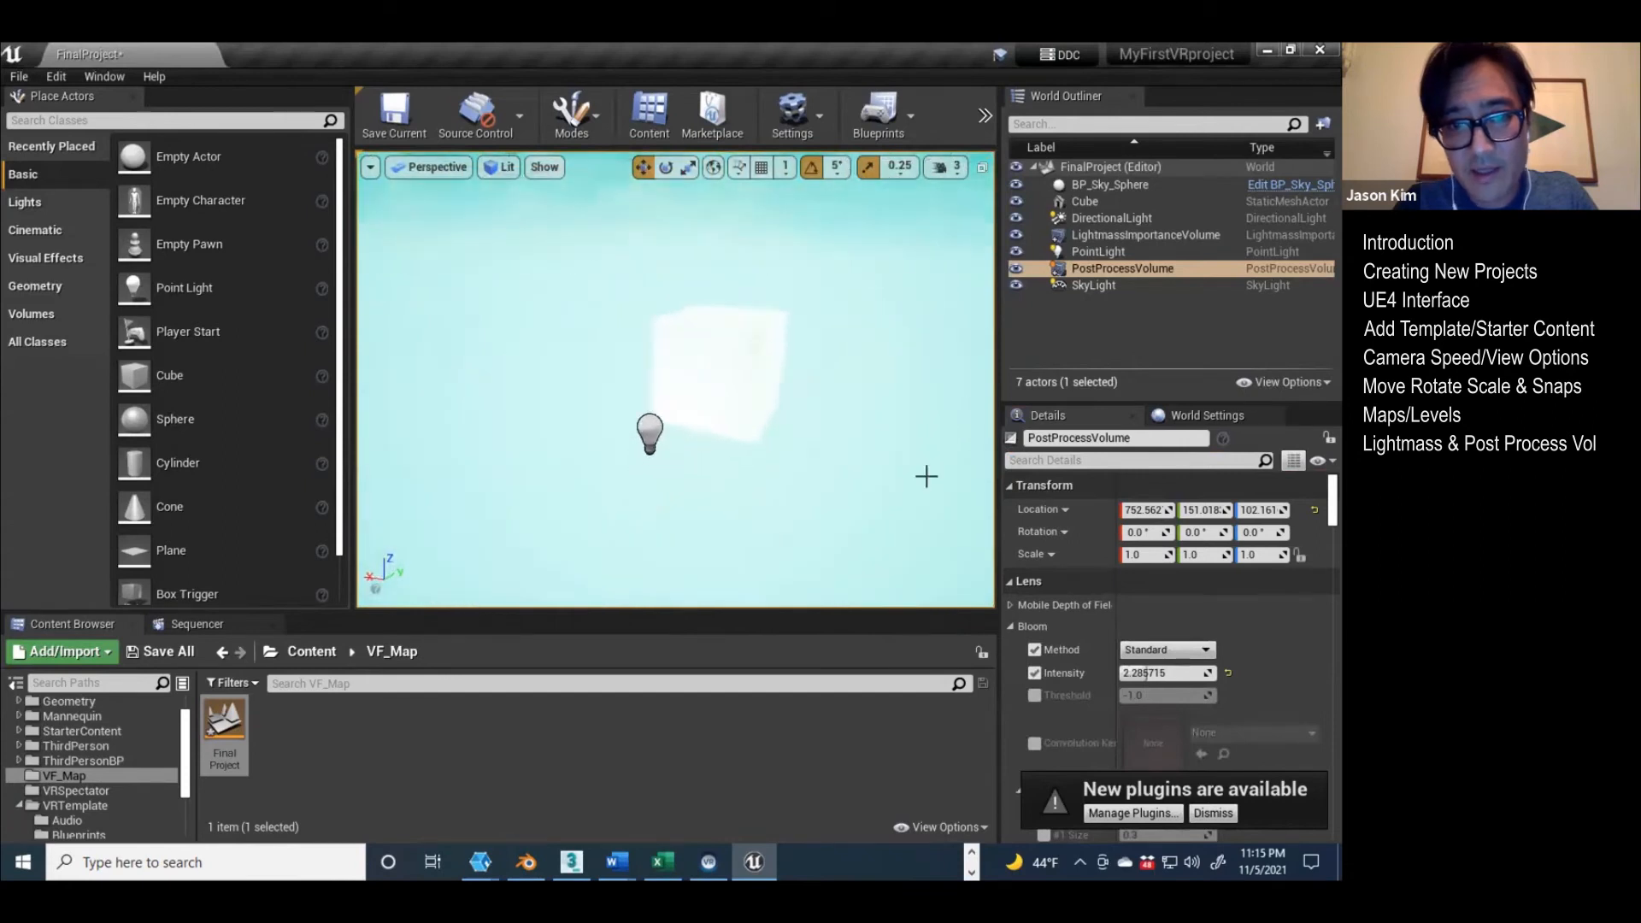
{"action": "left_click", "coordinate": [717, 383]}
{"action": "left_click", "coordinate": [656, 429]}
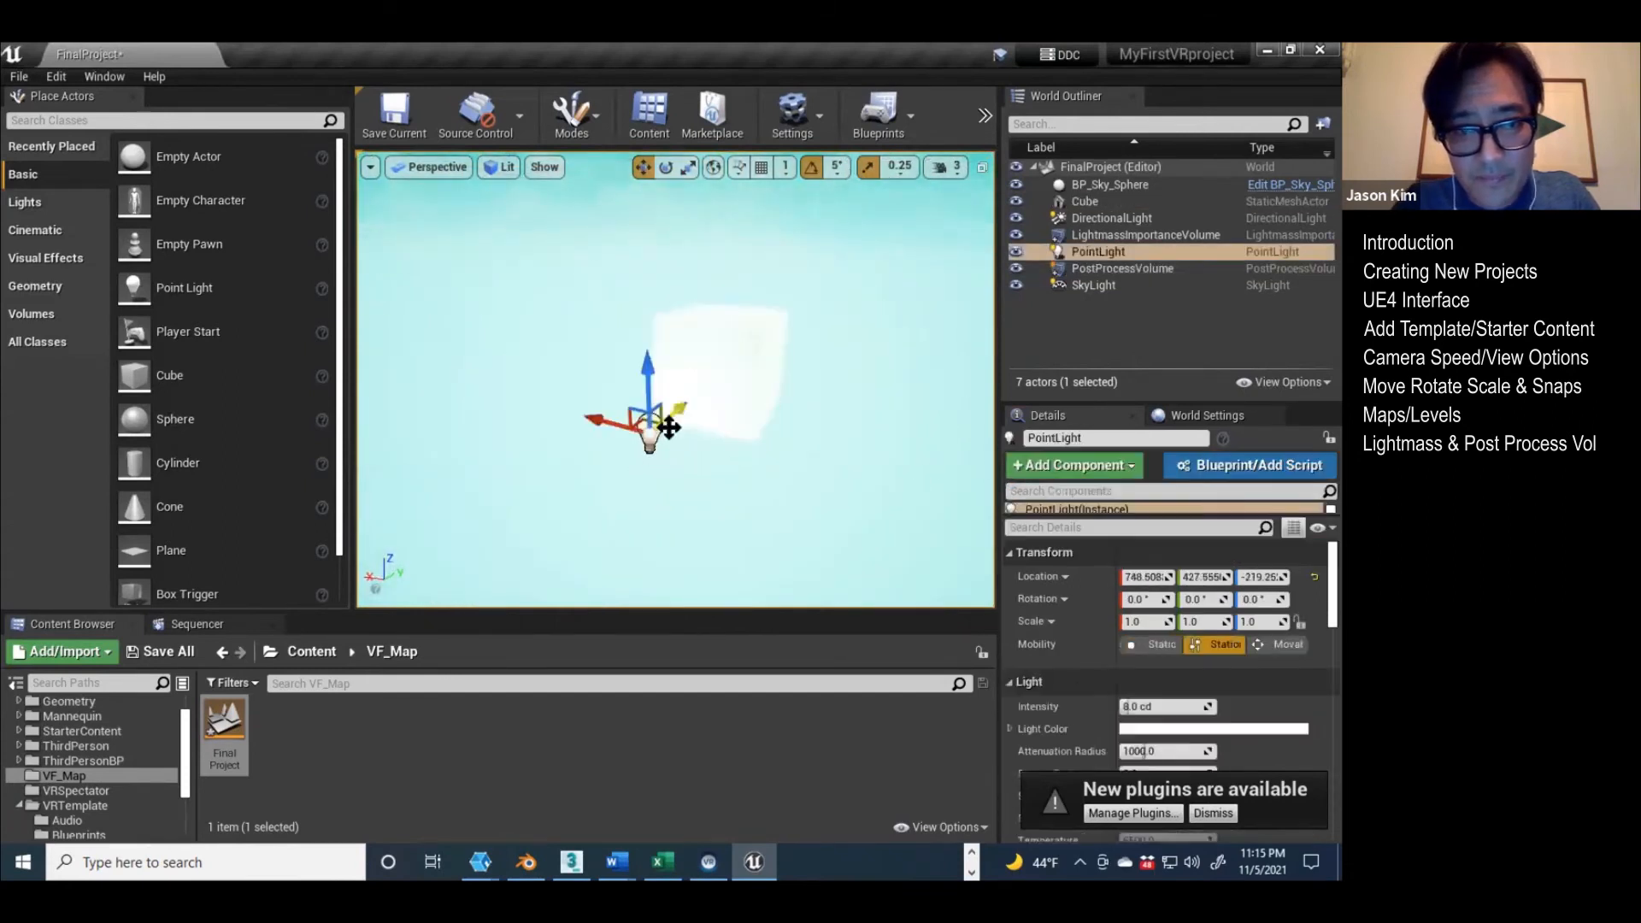
{"action": "left_click_drag", "start_coordinate": [1146, 705], "coordinate": [1181, 706]}
Step: Set the Post Process Volume's Bloom Intensity to about 3.28
{"action": "left_click", "coordinate": [1101, 268]}
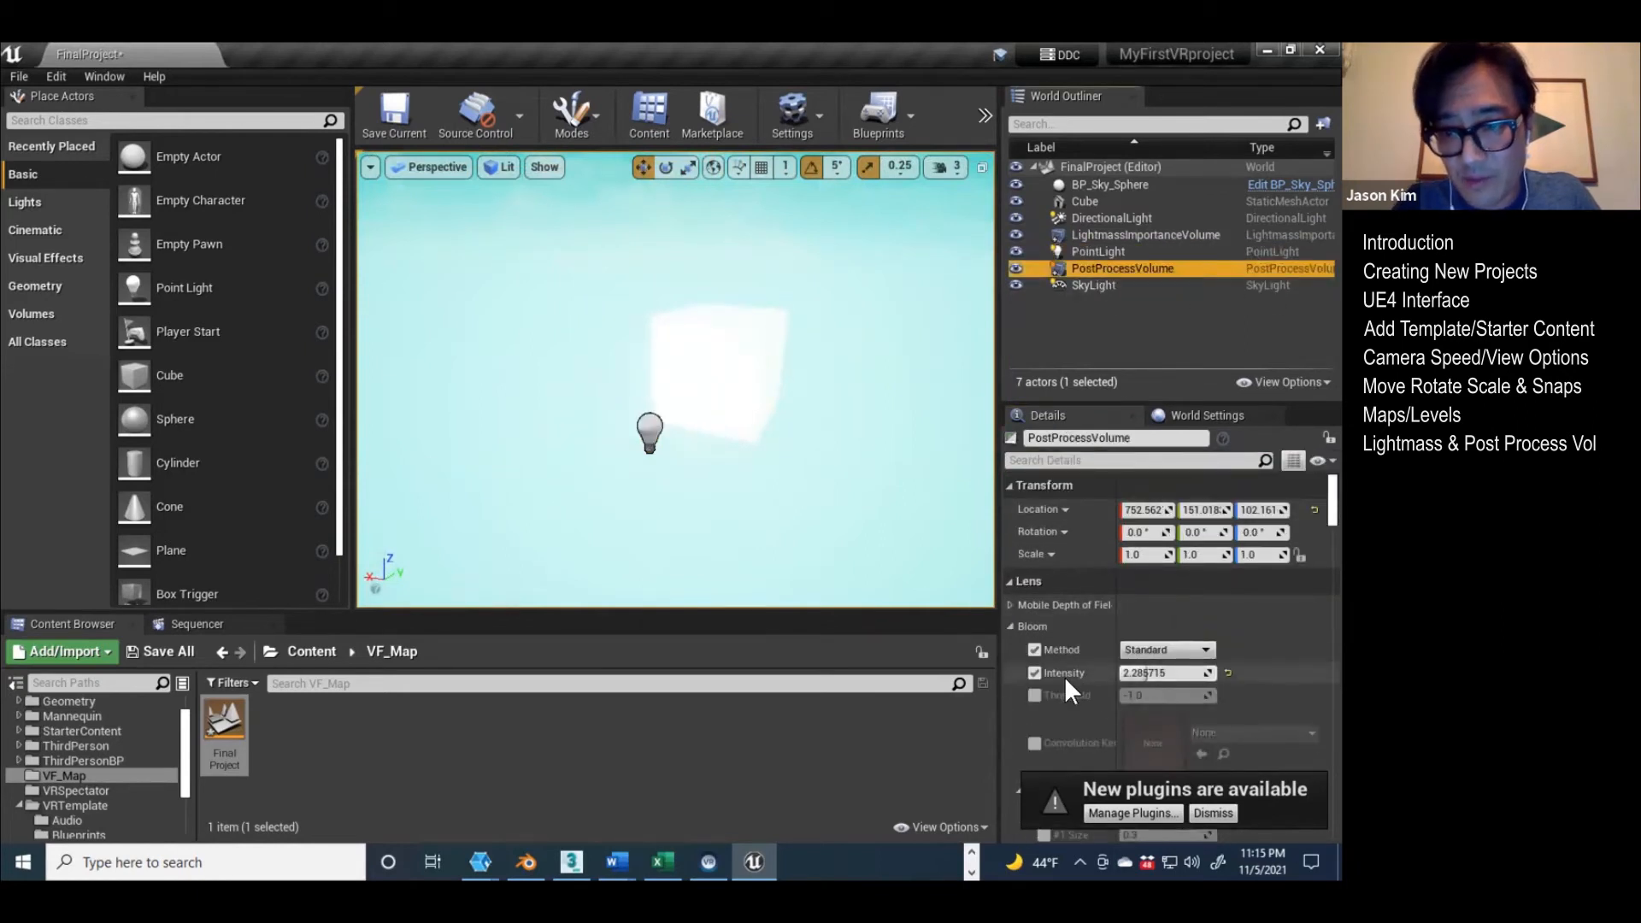
{"action": "mouse_move", "coordinate": [1170, 677]}
{"action": "left_mouse_down"}
{"action": "mouse_move", "coordinate": [1198, 677]}
{"action": "mouse_move", "coordinate": [1145, 674]}
{"action": "mouse_move", "coordinate": [1201, 675]}
{"action": "left_mouse_up"}
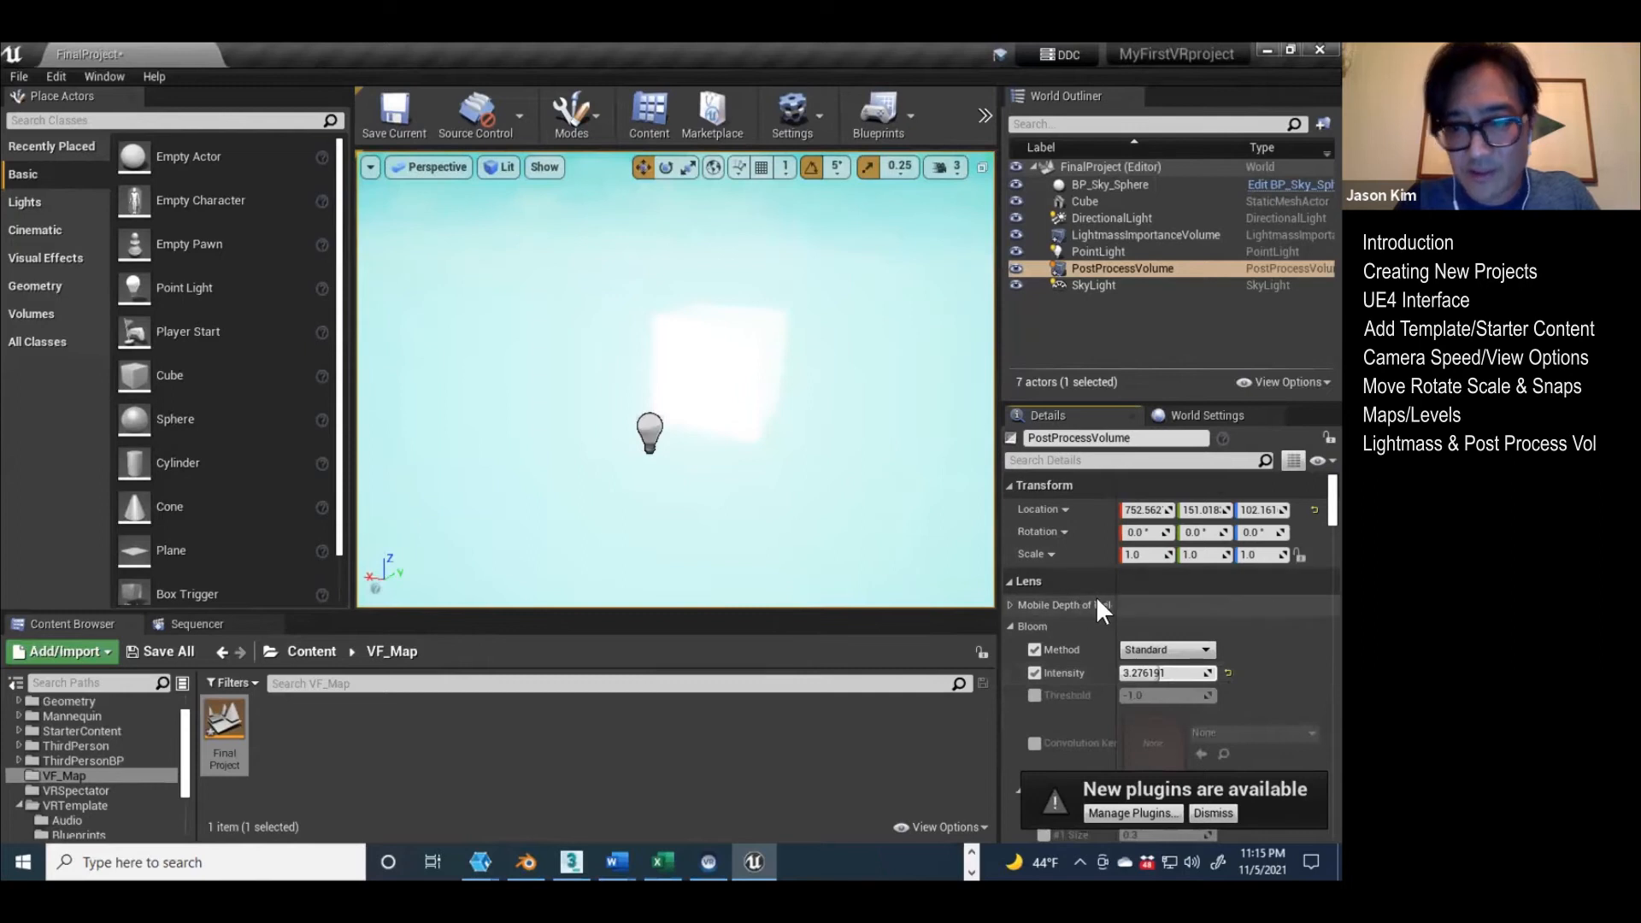
{"action": "scroll", "coordinate": [1079, 618], "scroll_direction": "down", "scroll_amount": 6}
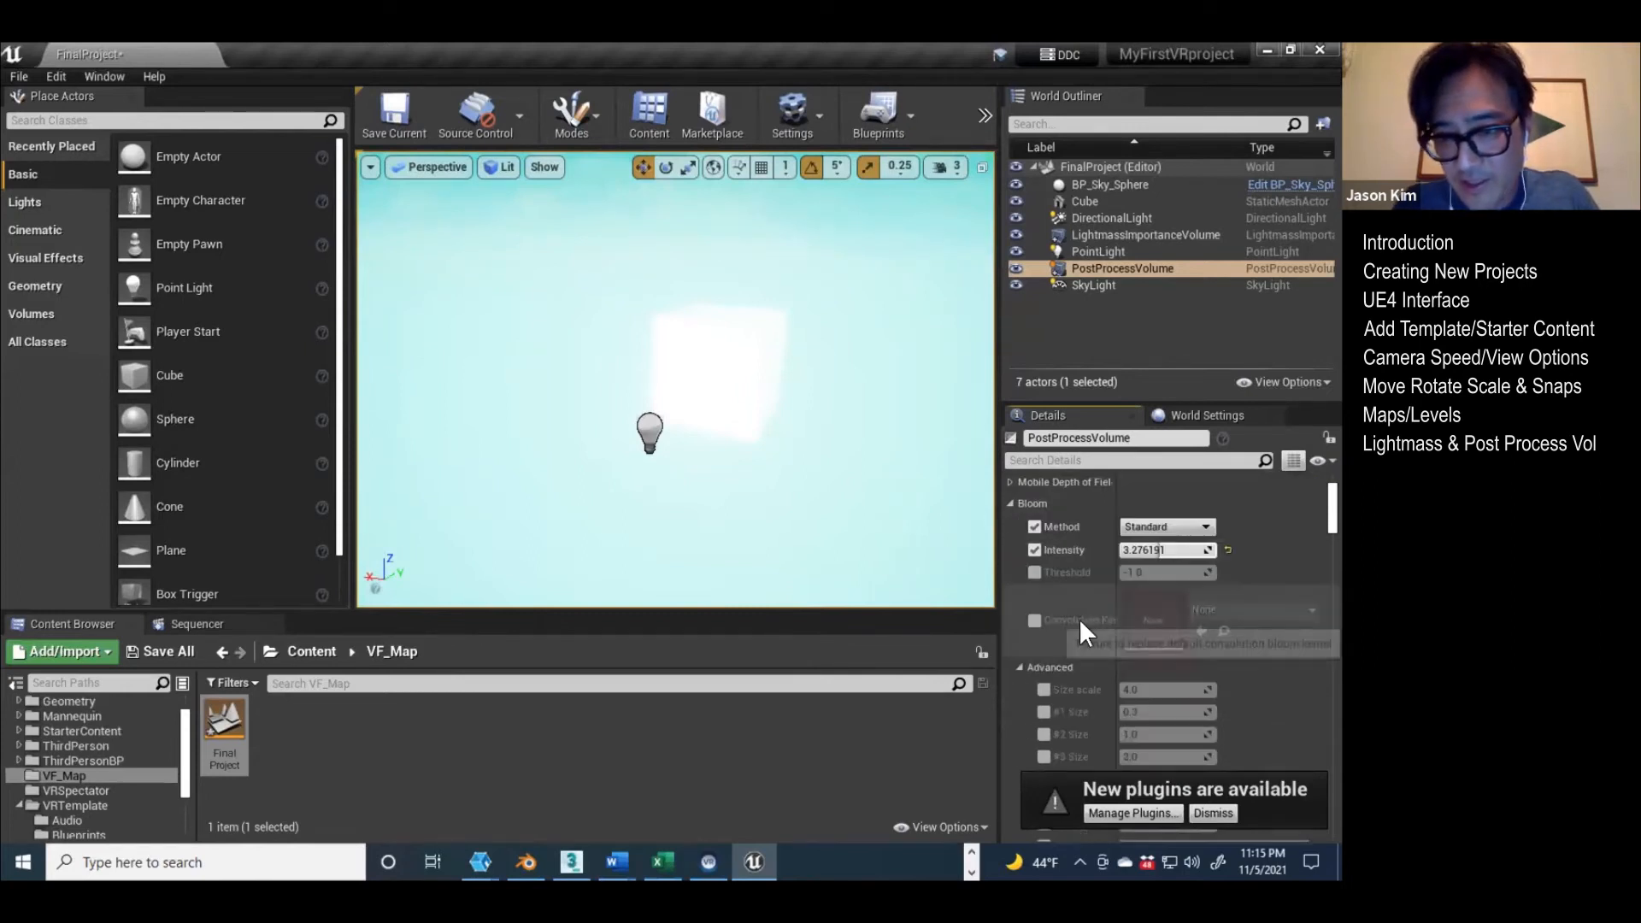
{"action": "scroll", "coordinate": [1070, 623], "scroll_direction": "up", "scroll_amount": 6}
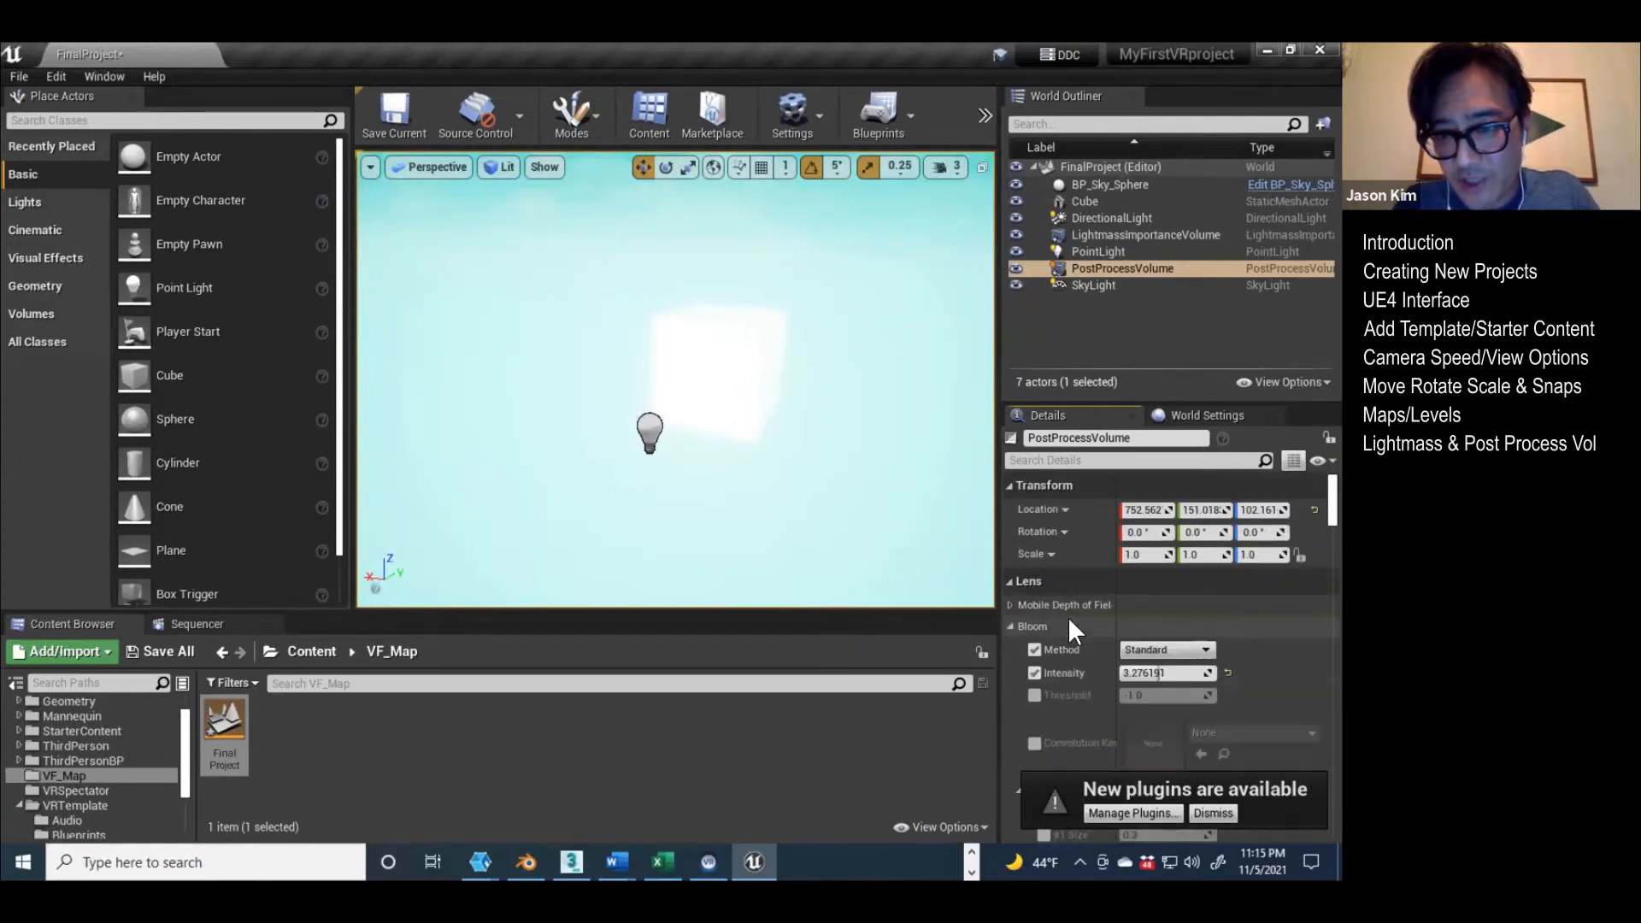
Step: Try overriding the Post Process Volume's Exposure Compensation with a value of about -6.14
{"action": "scroll", "coordinate": [1037, 633], "scroll_direction": "down", "scroll_amount": 5}
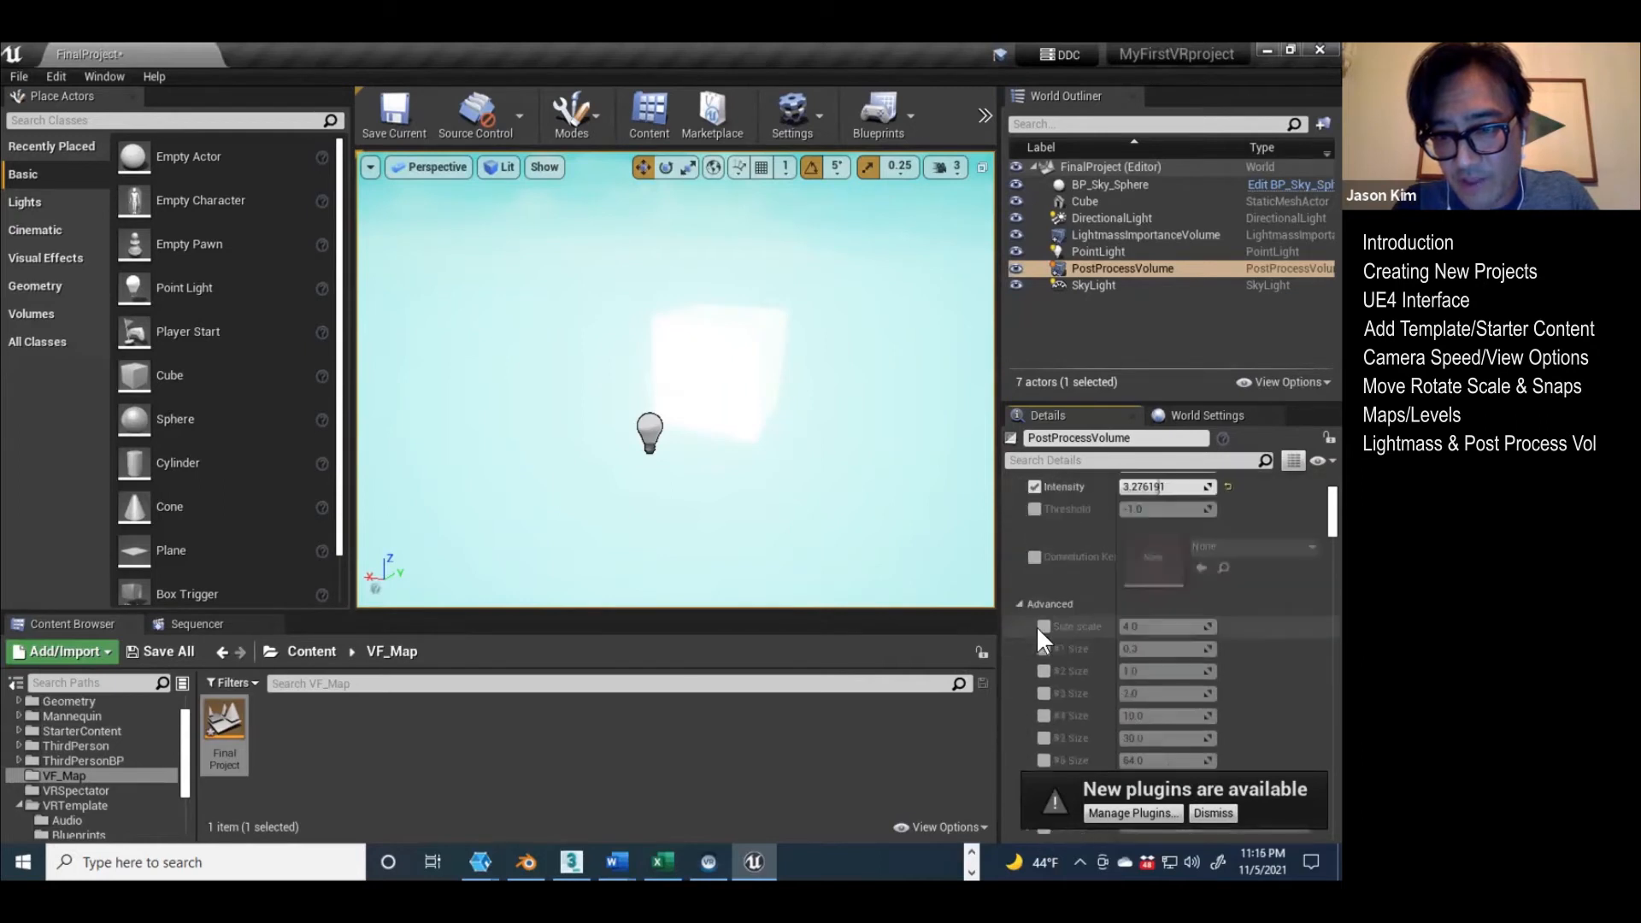
{"action": "scroll", "coordinate": [1037, 635], "scroll_direction": "down", "scroll_amount": 3}
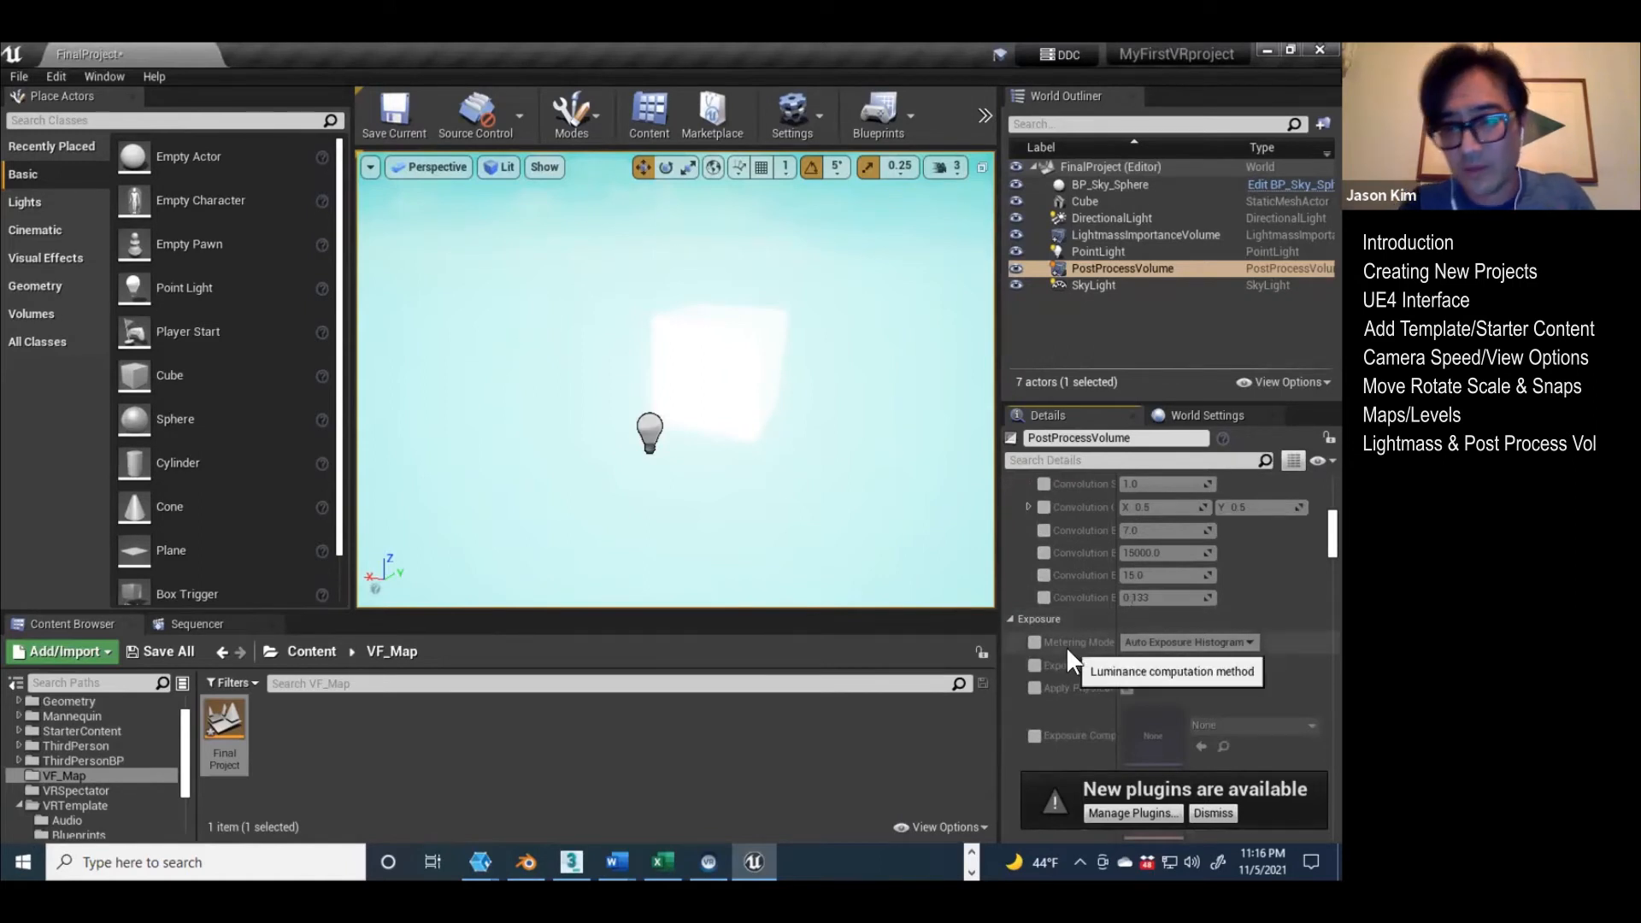
{"action": "left_click", "coordinate": [1034, 665]}
{"action": "left_click_drag", "start_coordinate": [1136, 664], "coordinate": [1147, 666]}
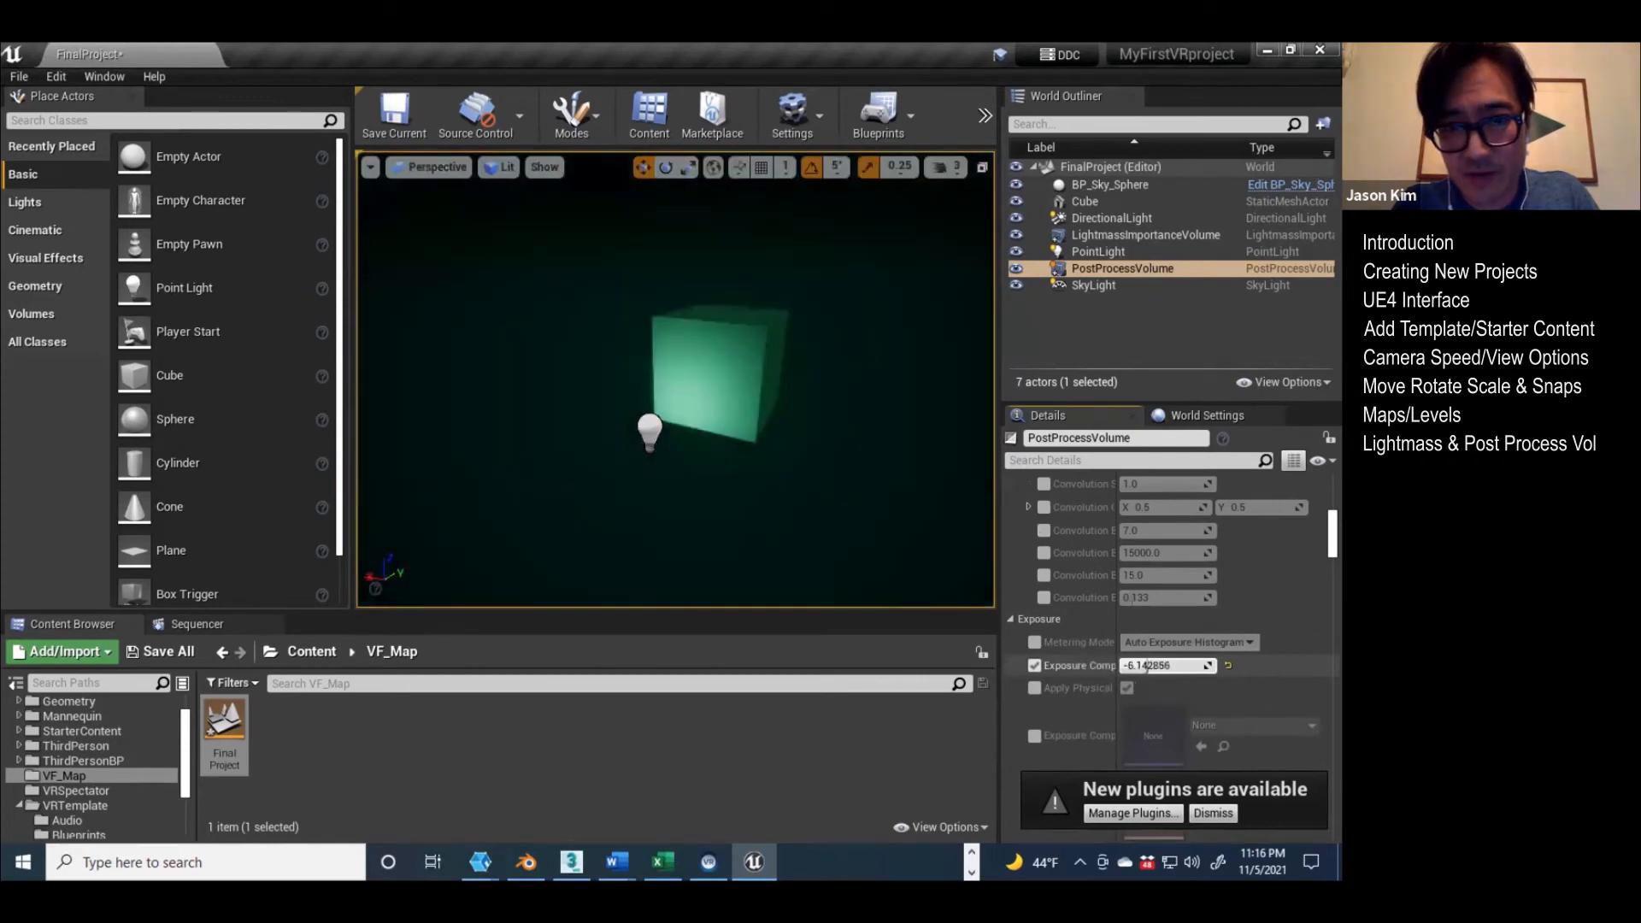
{"action": "left_click", "coordinate": [1229, 664]}
{"action": "left_click", "coordinate": [1035, 664]}
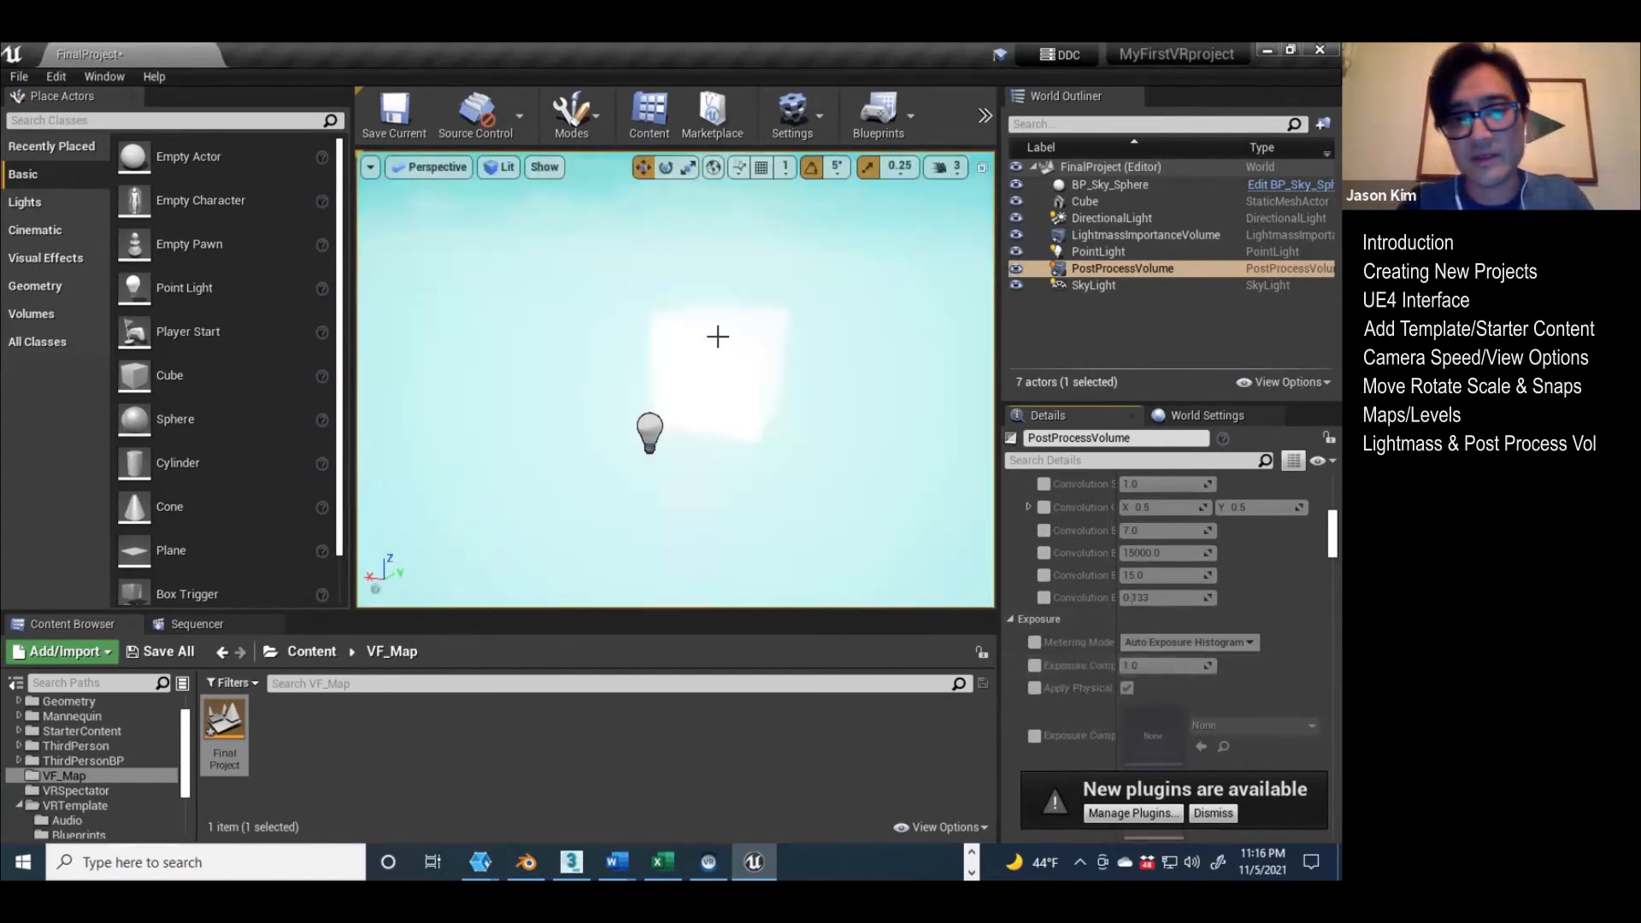
Step: Review the level's actors one by one: Cube, Directional Light, Lightmass Importance Volume, Point Light and Post Process Volume
{"action": "right_click_drag", "start_coordinate": [702, 344], "coordinate": [555, 212]}
{"action": "key", "text": "s"}
{"action": "key", "text": "w"}
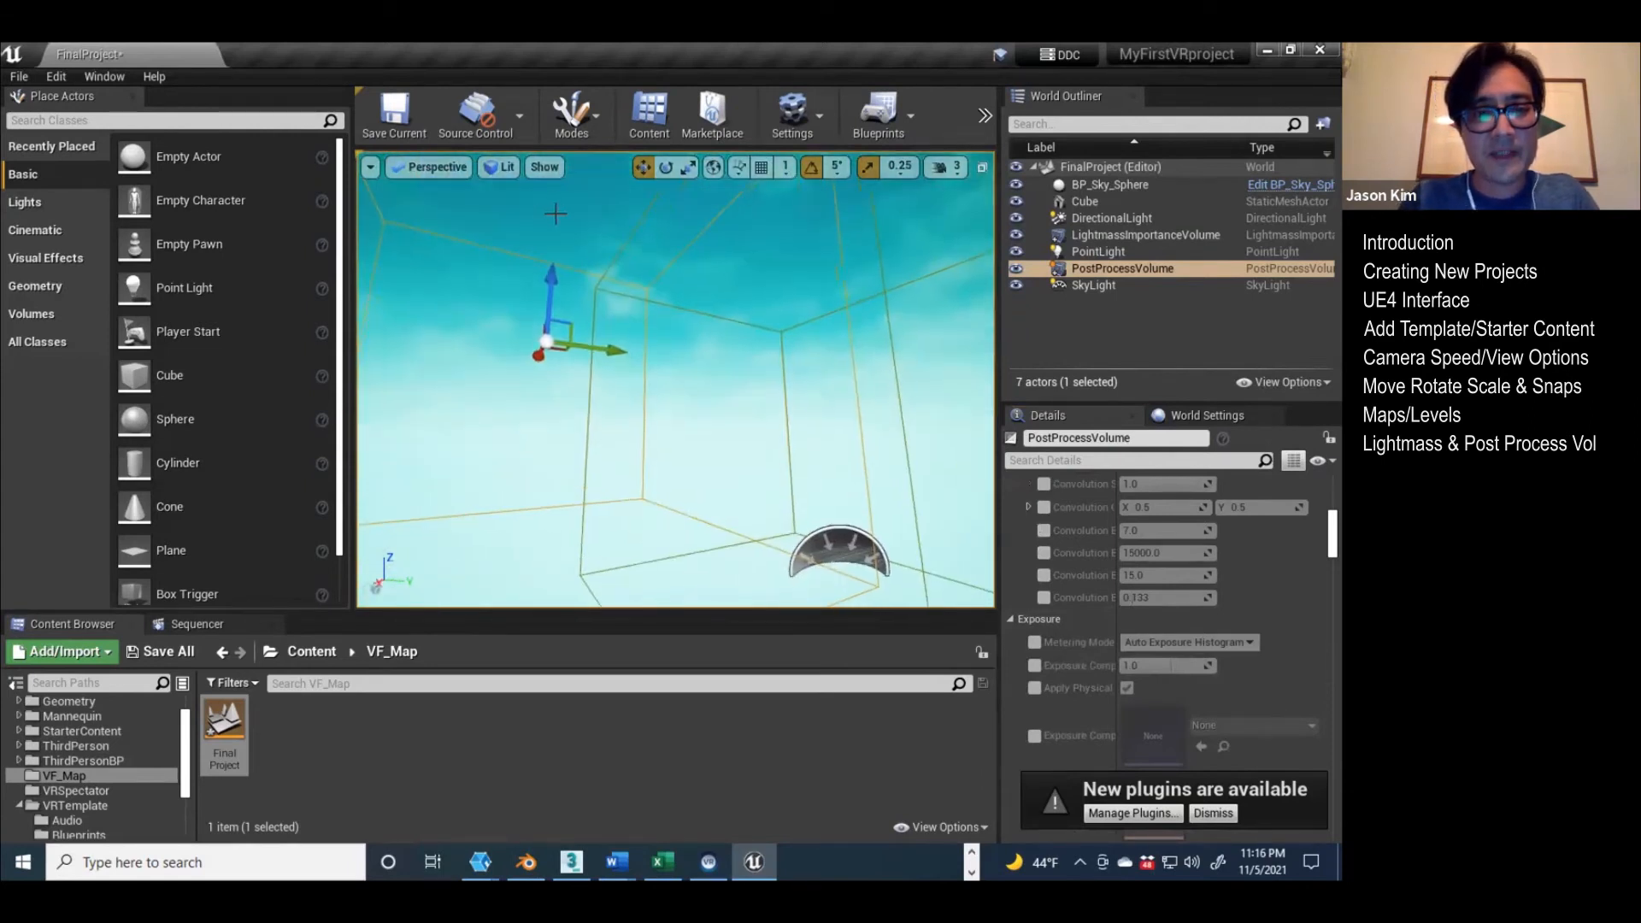
{"action": "right_click_drag", "start_coordinate": [683, 432], "coordinate": [728, 489]}
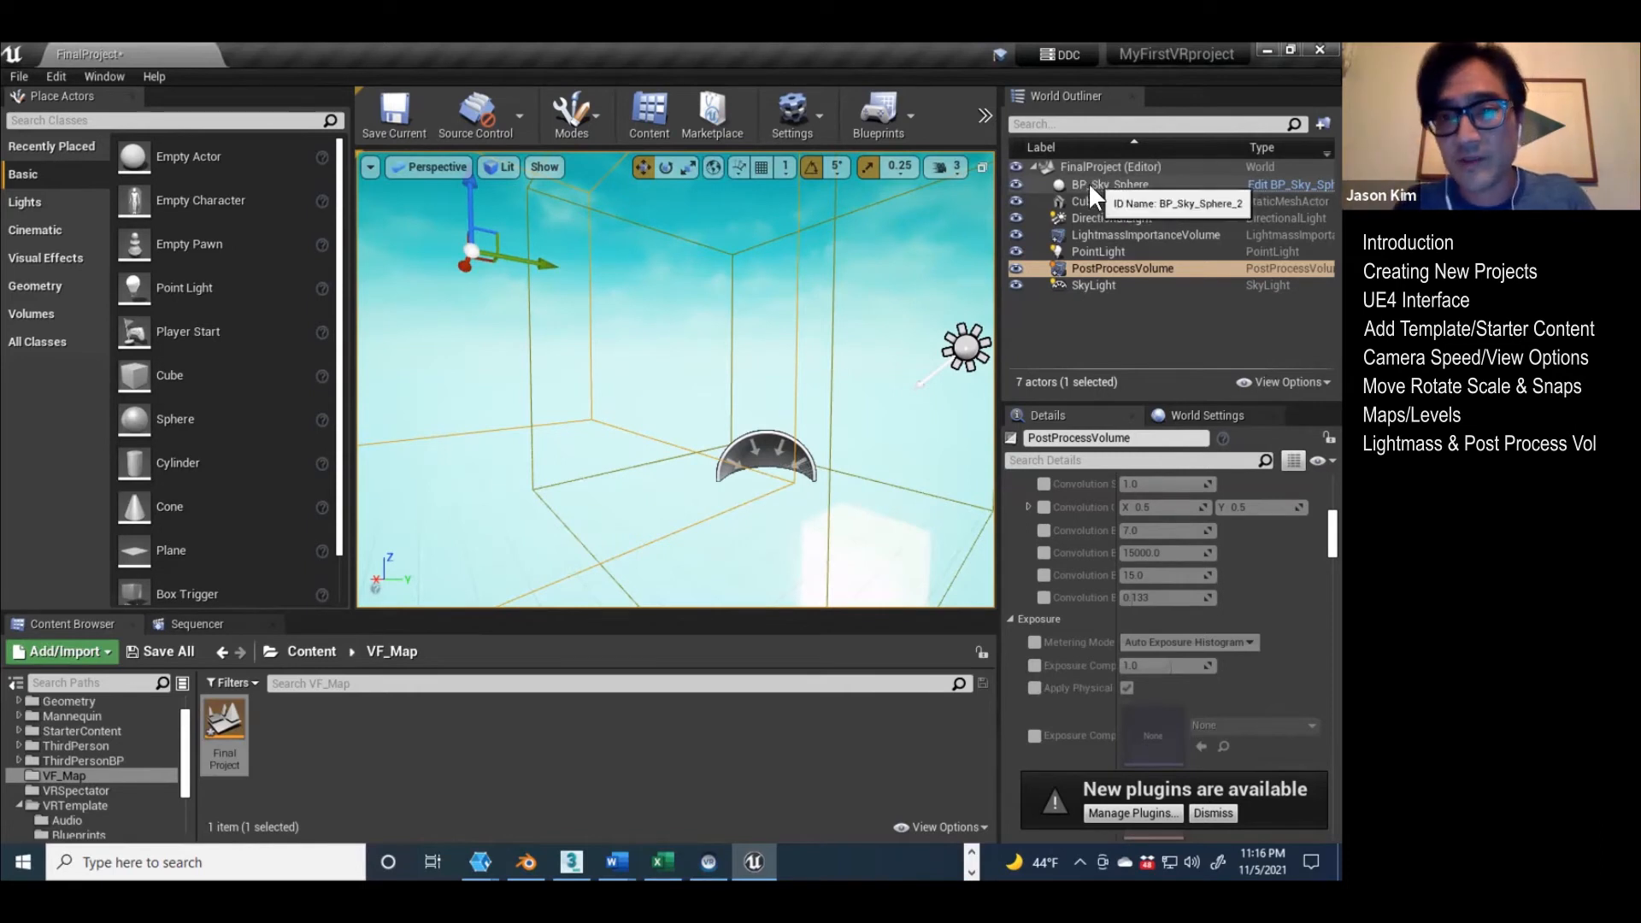
{"action": "left_click", "coordinate": [1075, 202]}
{"action": "left_click", "coordinate": [1100, 219]}
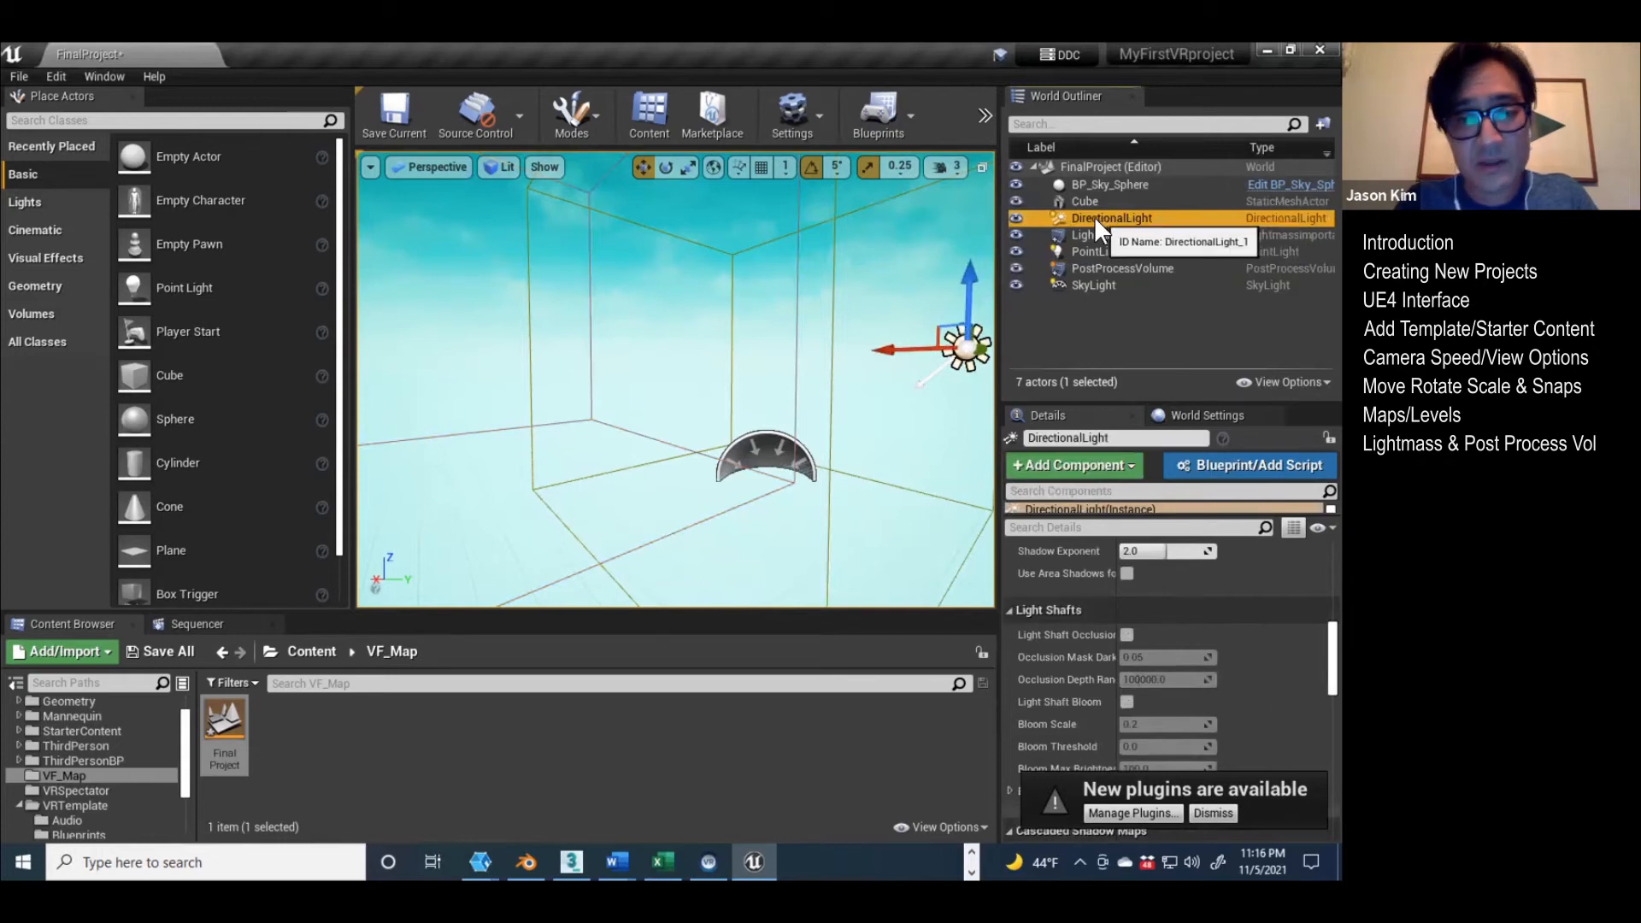
{"action": "left_click", "coordinate": [1087, 238]}
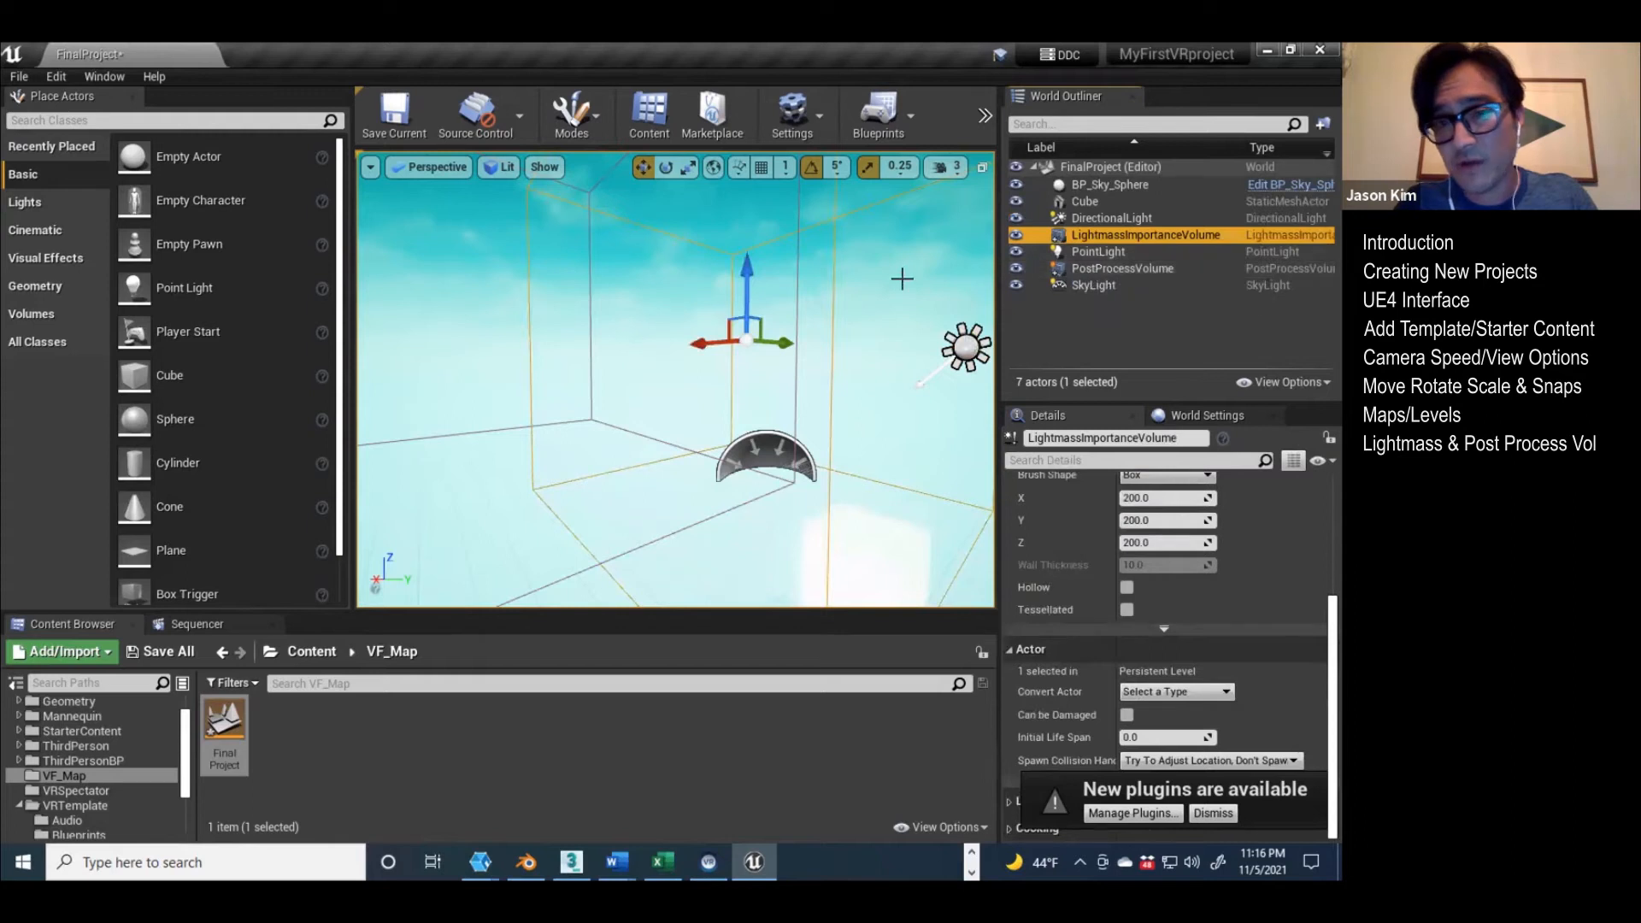
{"action": "left_click", "coordinate": [1103, 250]}
{"action": "left_click", "coordinate": [1090, 268]}
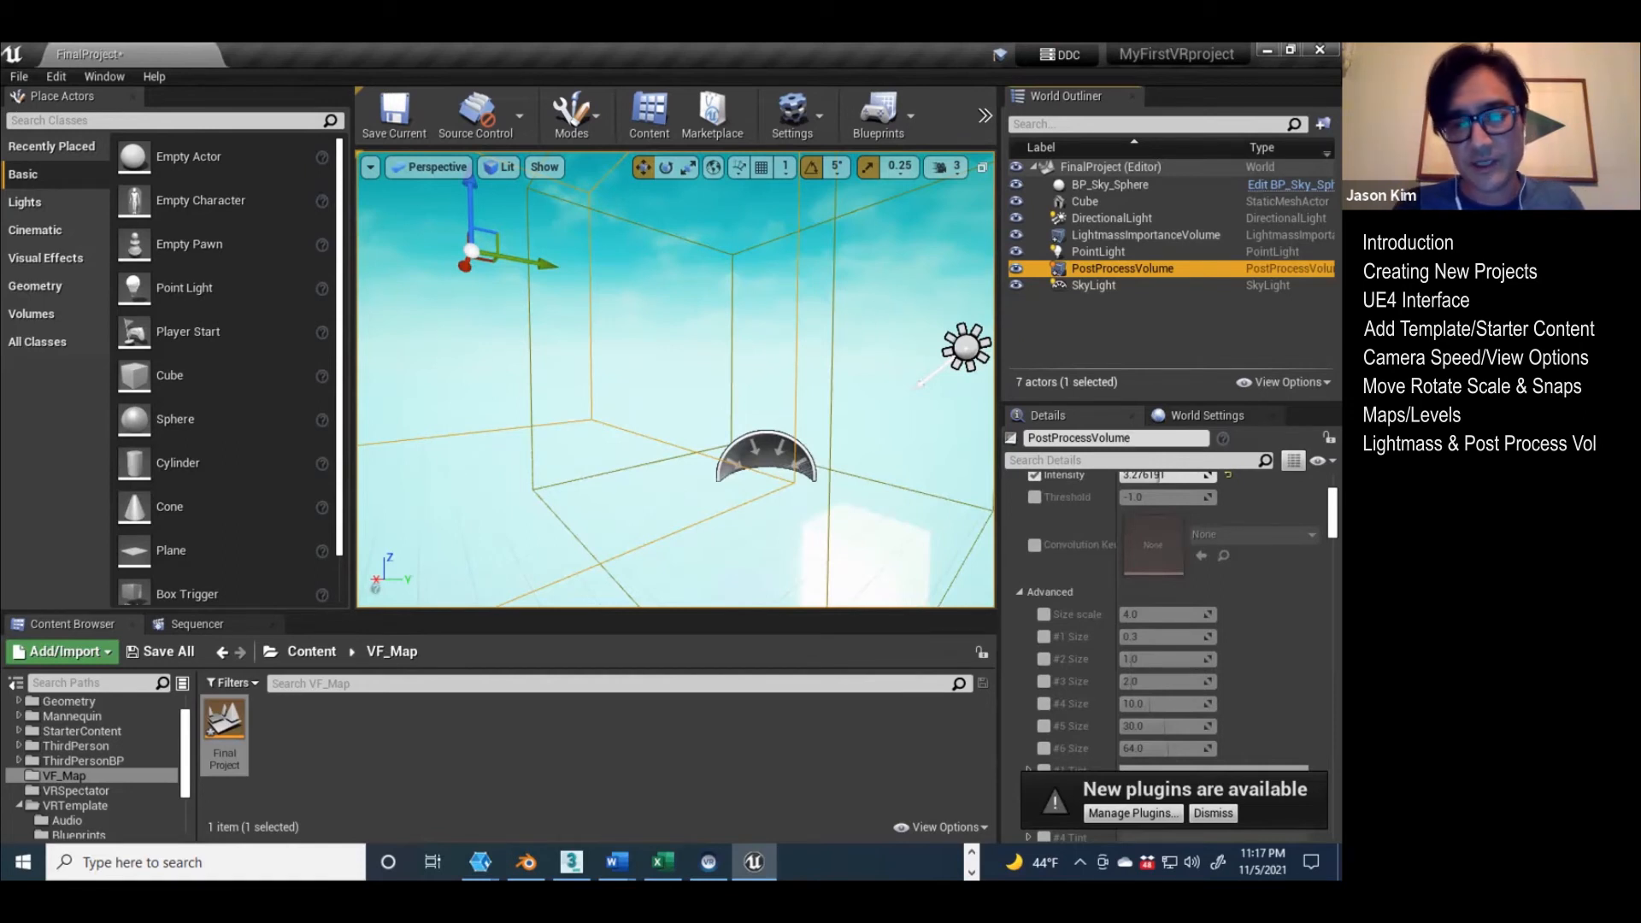
Step: Check the SkyLight actor and place a Plane in the FinalProject level beside it
{"action": "left_click", "coordinate": [1079, 284]}
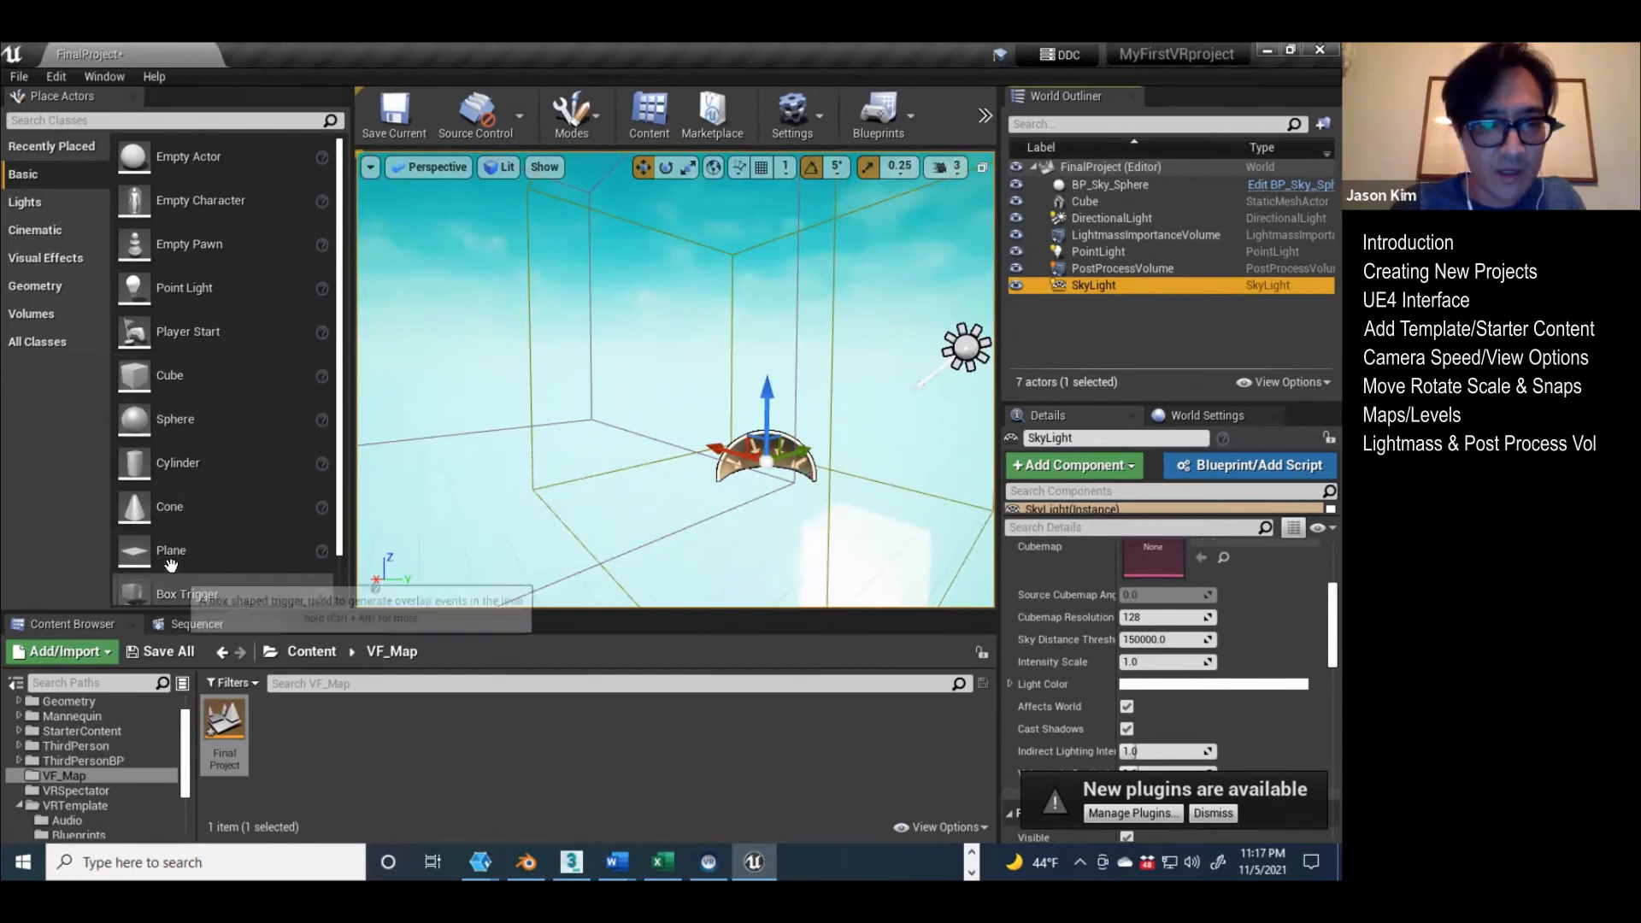
{"action": "left_click_drag", "start_coordinate": [168, 555], "coordinate": [623, 515]}
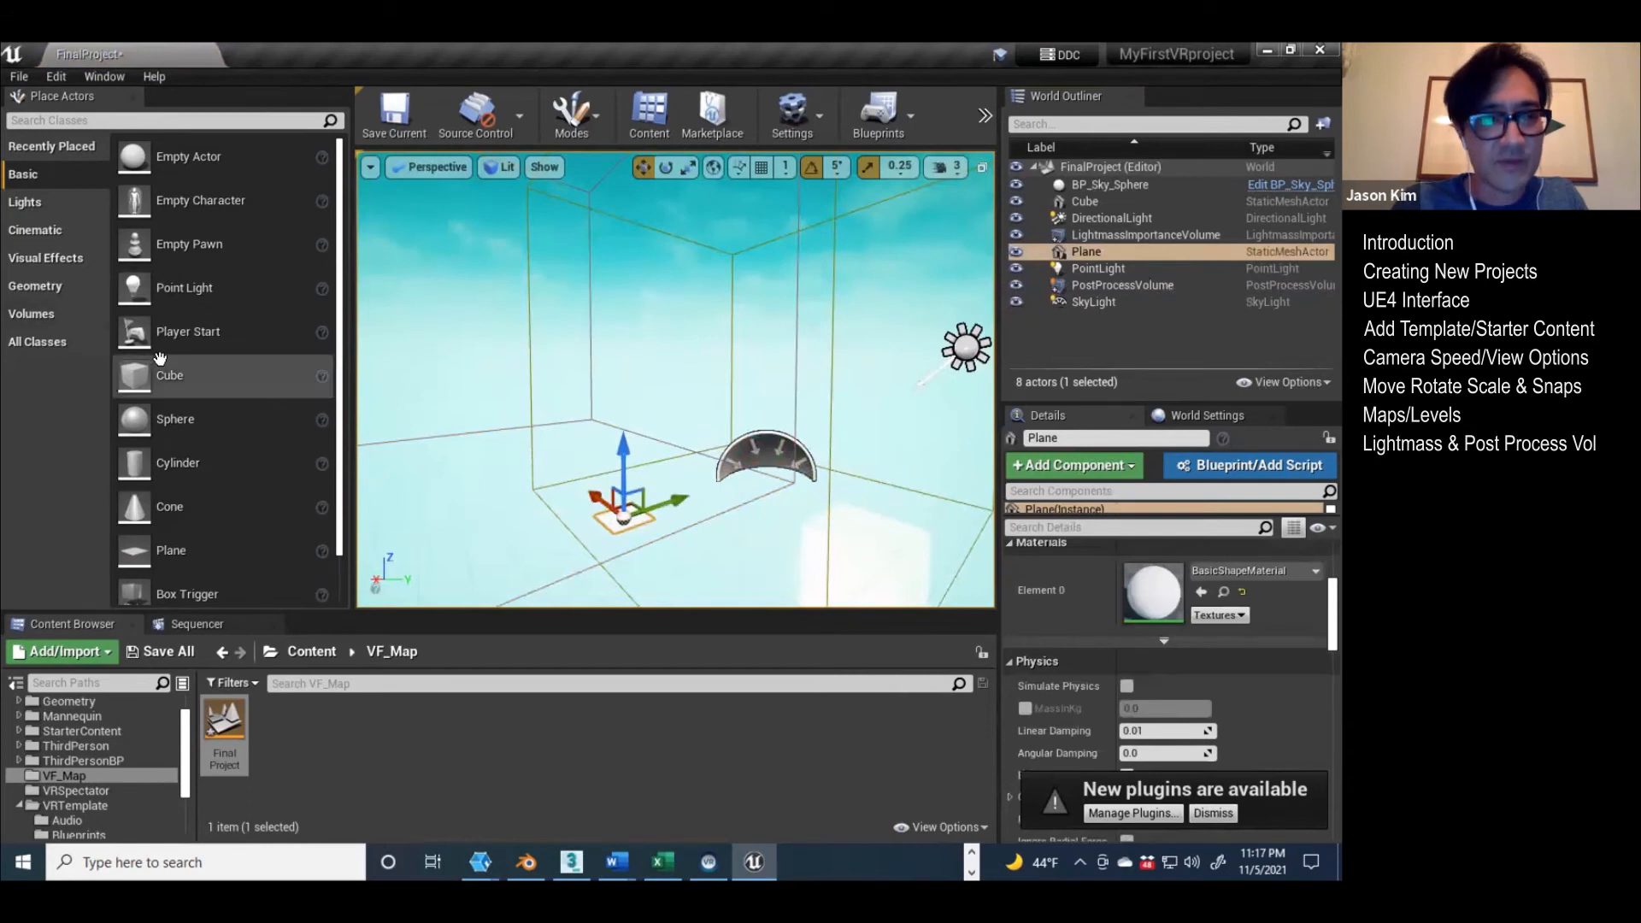
{"action": "left_click", "coordinate": [79, 652]}
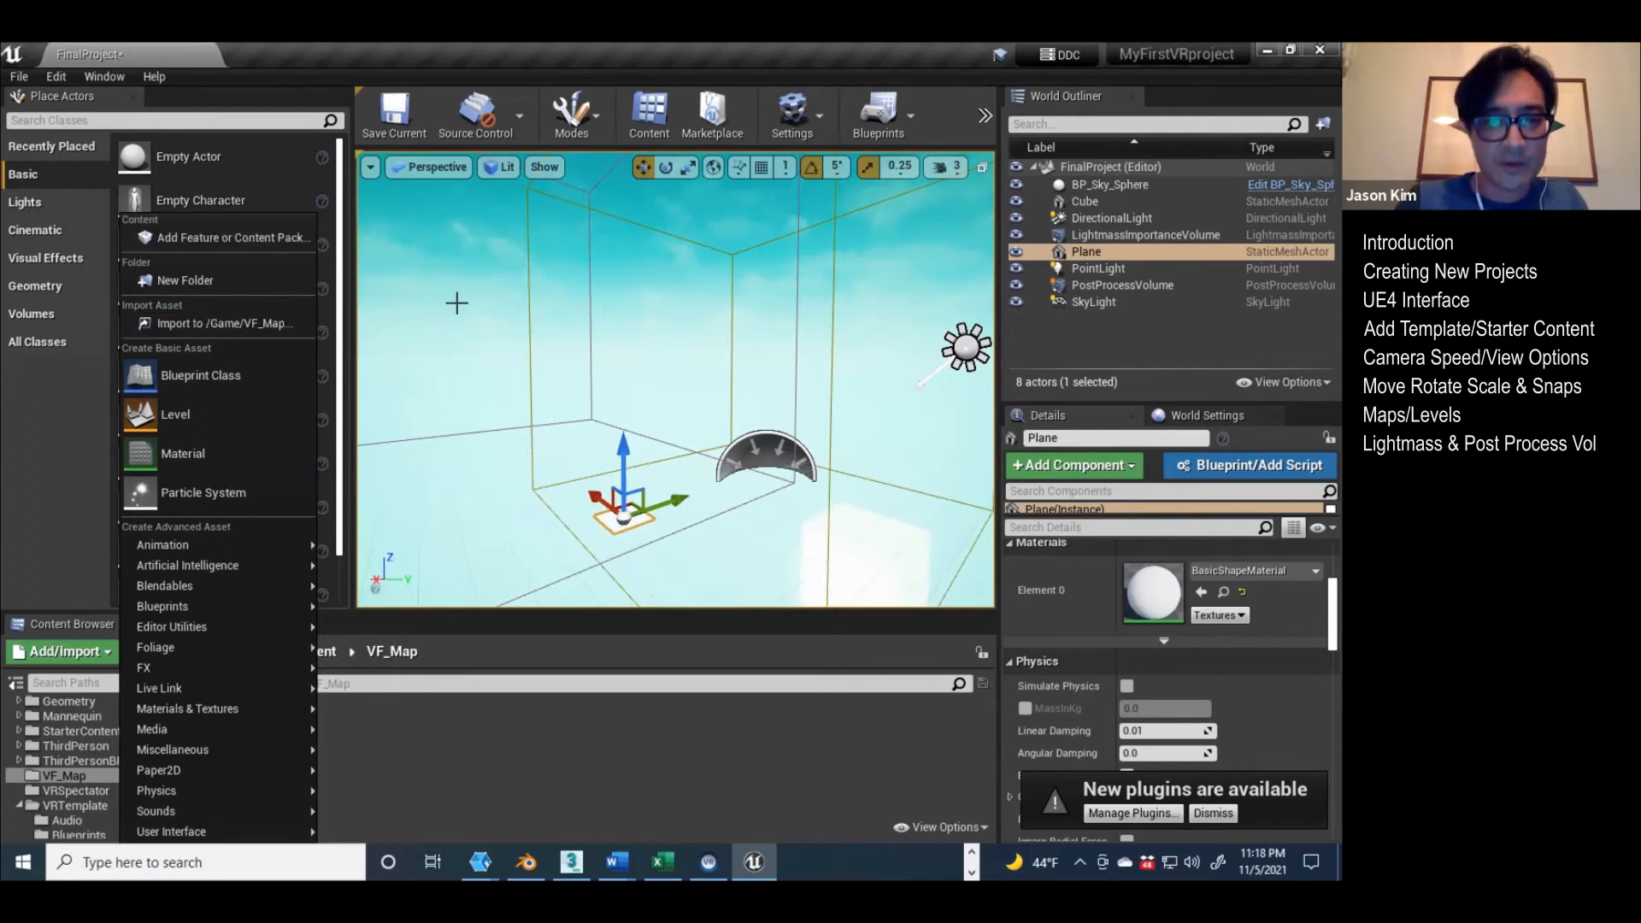
{"action": "right_click_drag", "start_coordinate": [635, 384], "coordinate": [673, 407]}
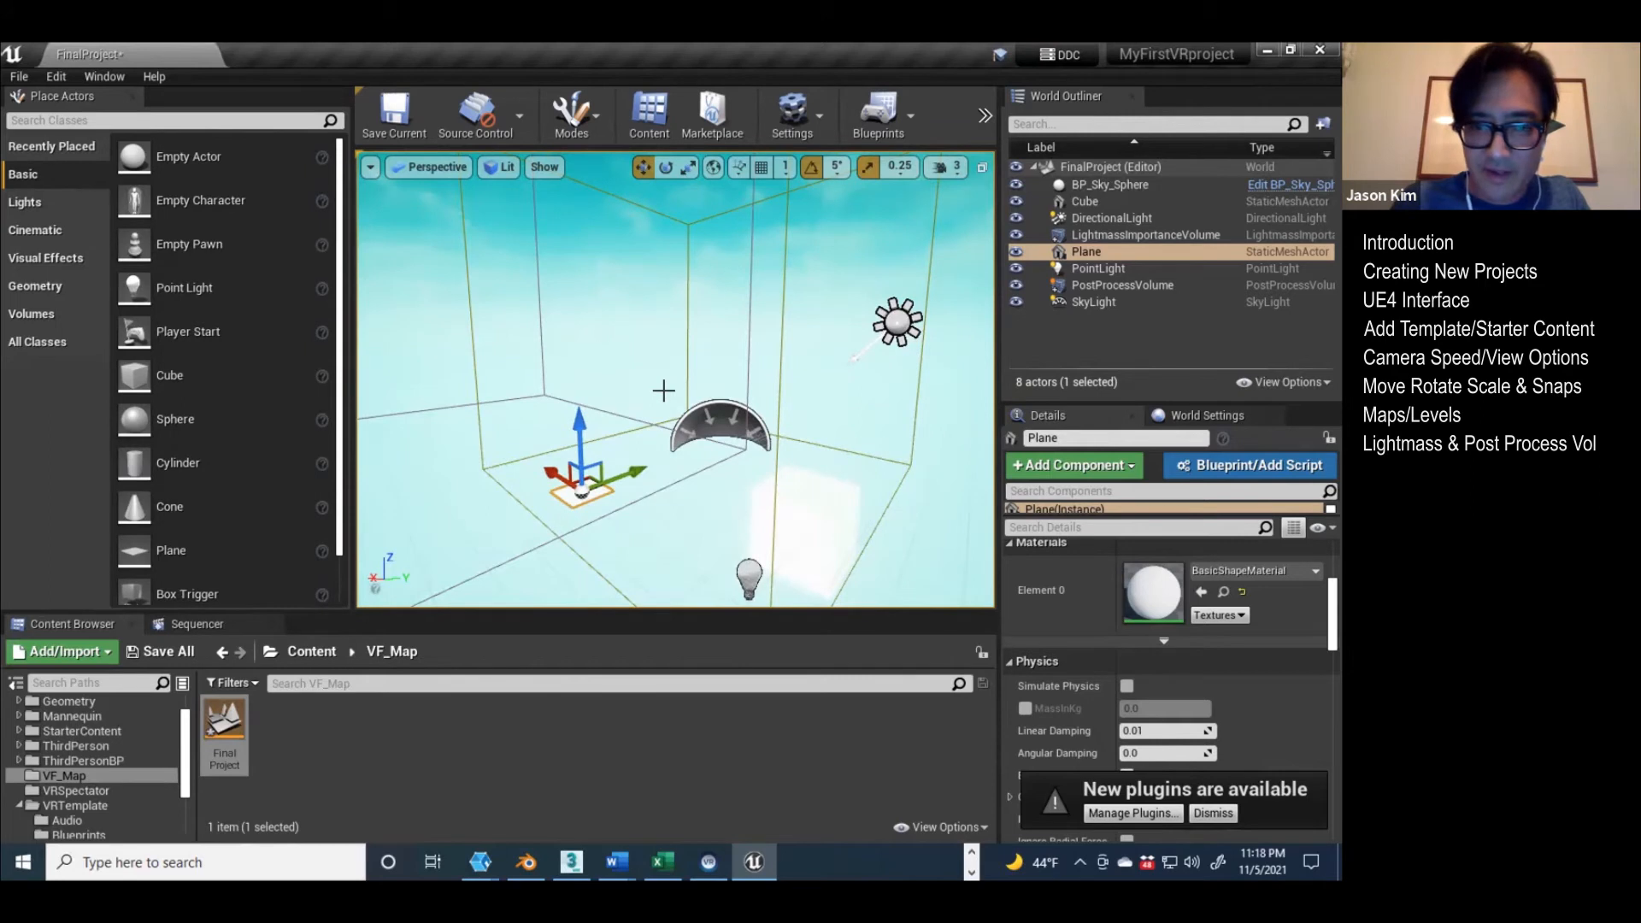
{"action": "right_click_drag", "start_coordinate": [703, 383], "coordinate": [660, 351]}
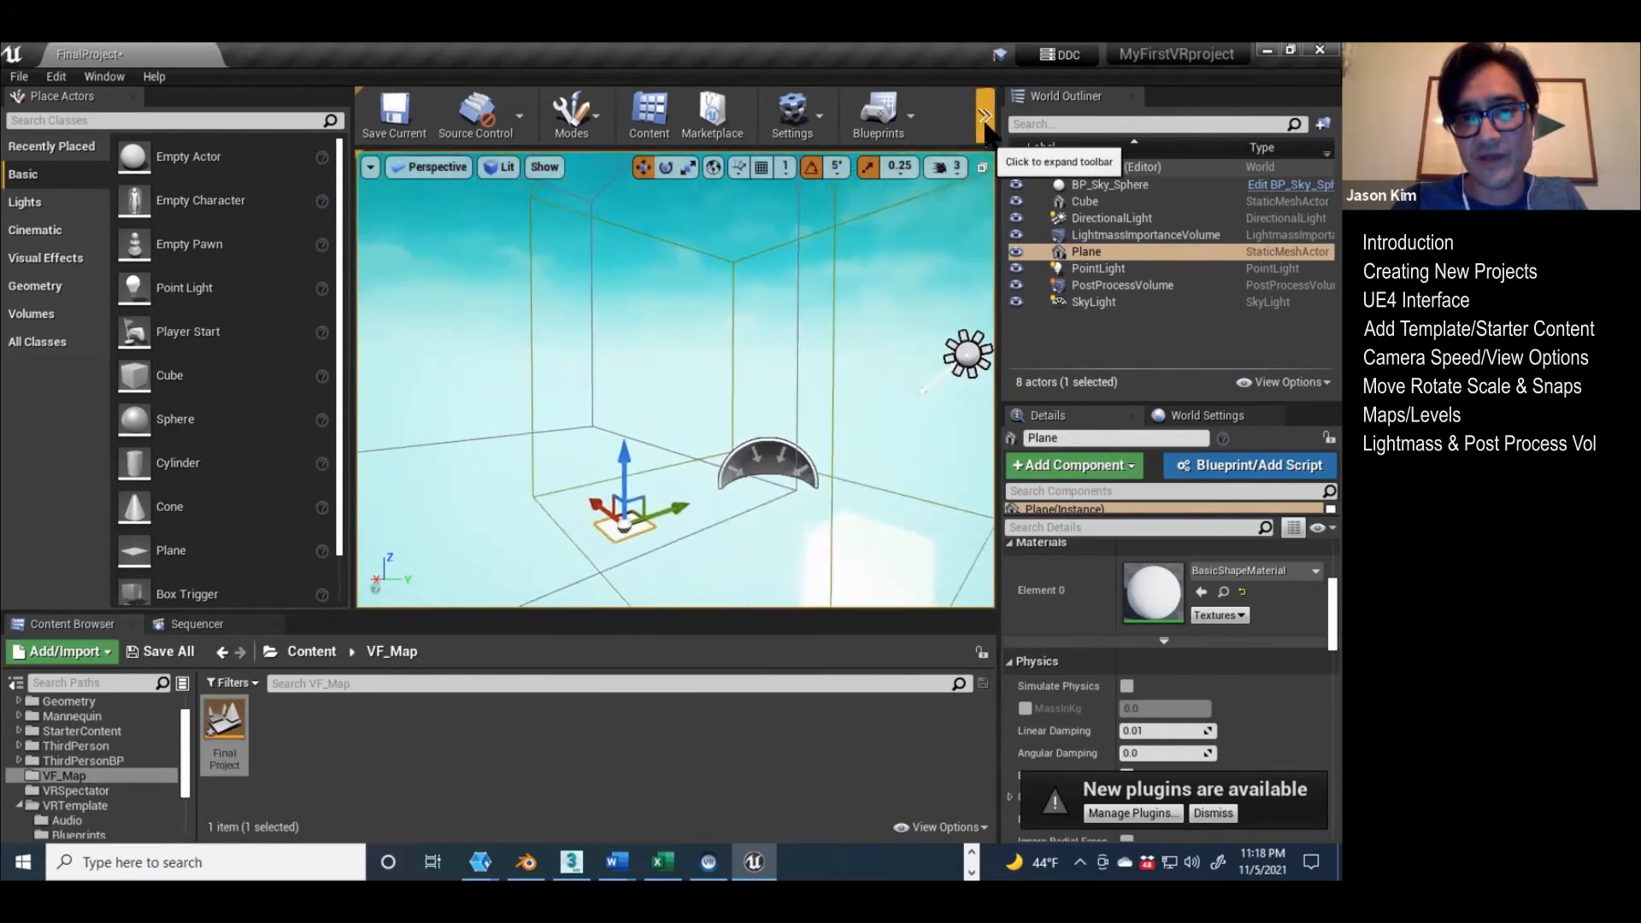
{"action": "left_click", "coordinate": [985, 120]}
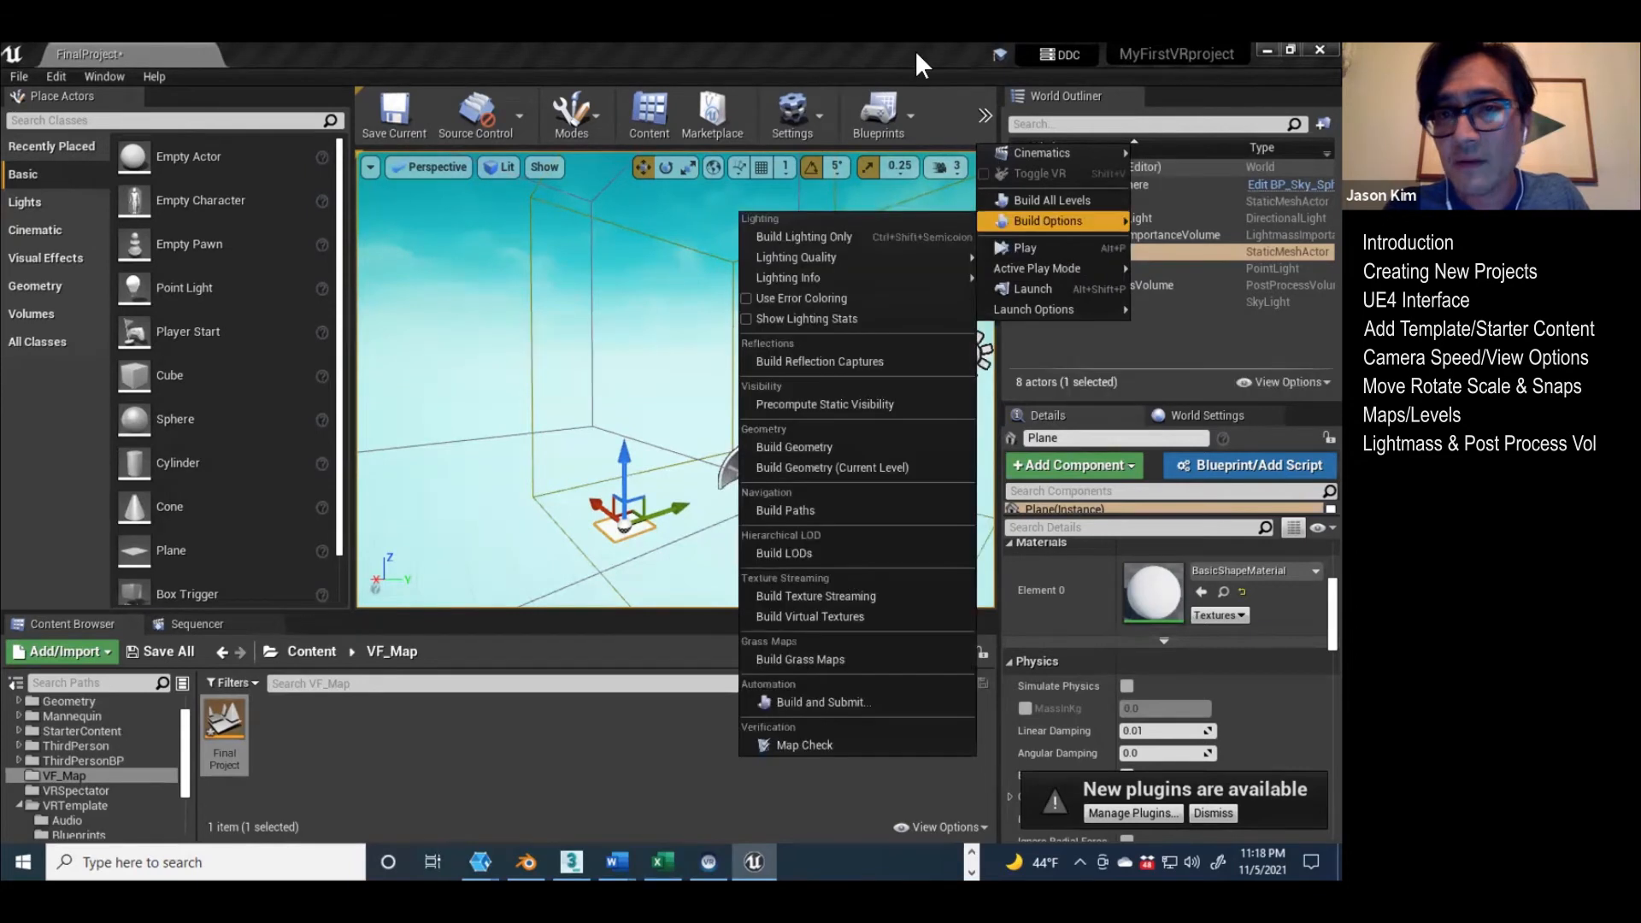
{"action": "left_click", "coordinate": [915, 49]}
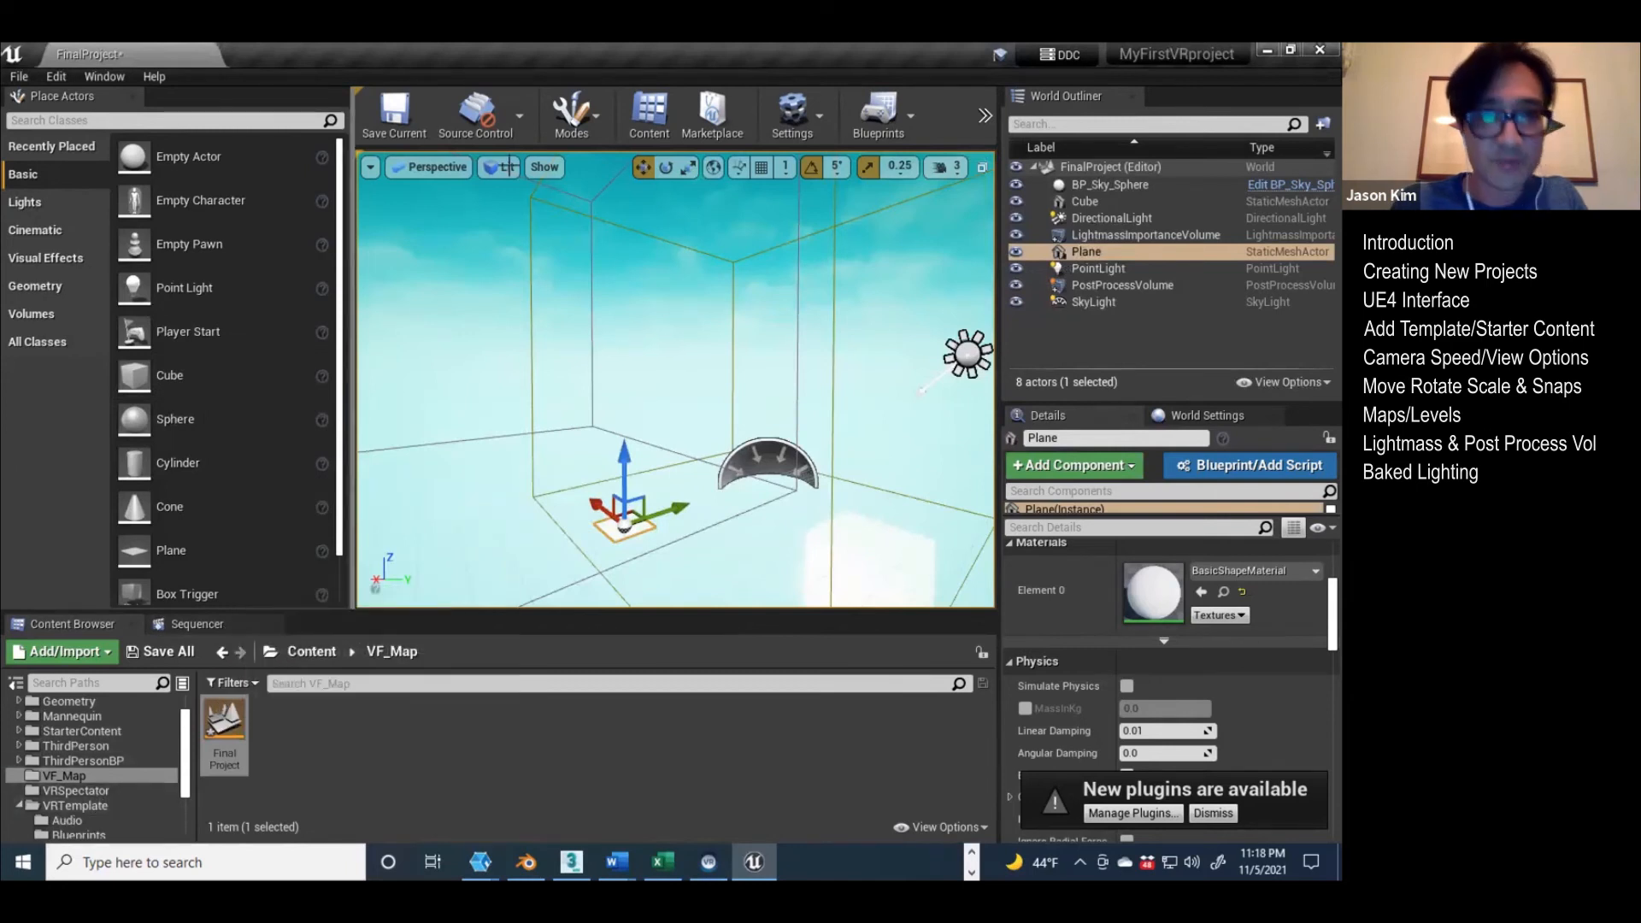
Step: Open the VRTemplateMap level from the VRTemplate Maps folder, saving the changes to FinalProject
{"action": "scroll", "coordinate": [65, 793], "scroll_direction": "down", "scroll_amount": 2}
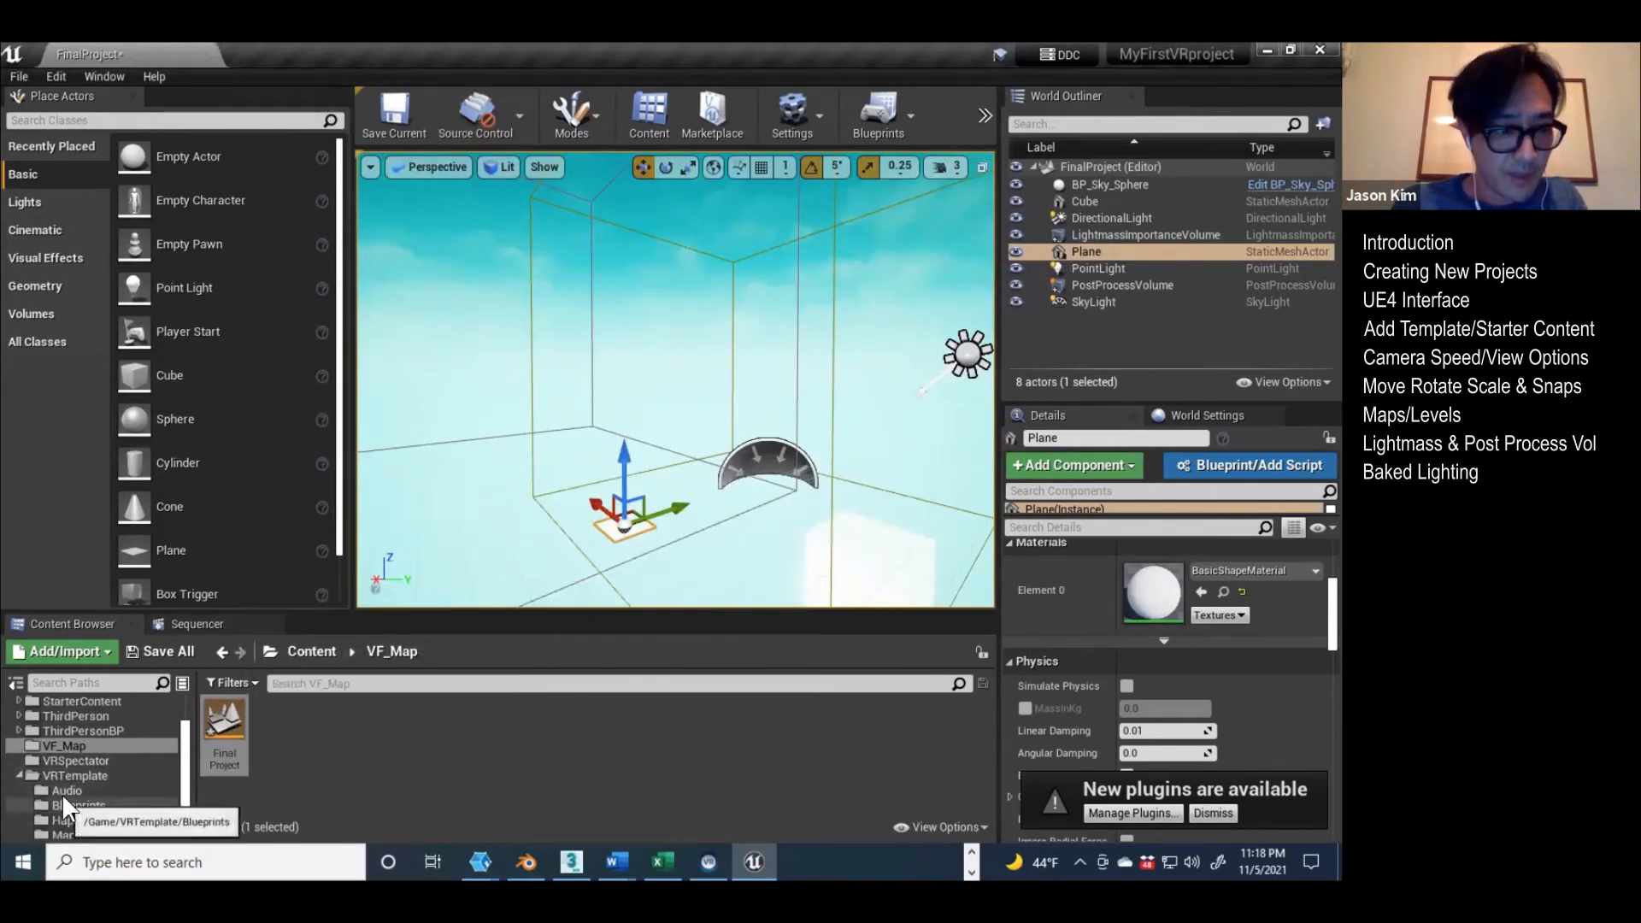
{"action": "left_click", "coordinate": [67, 835]}
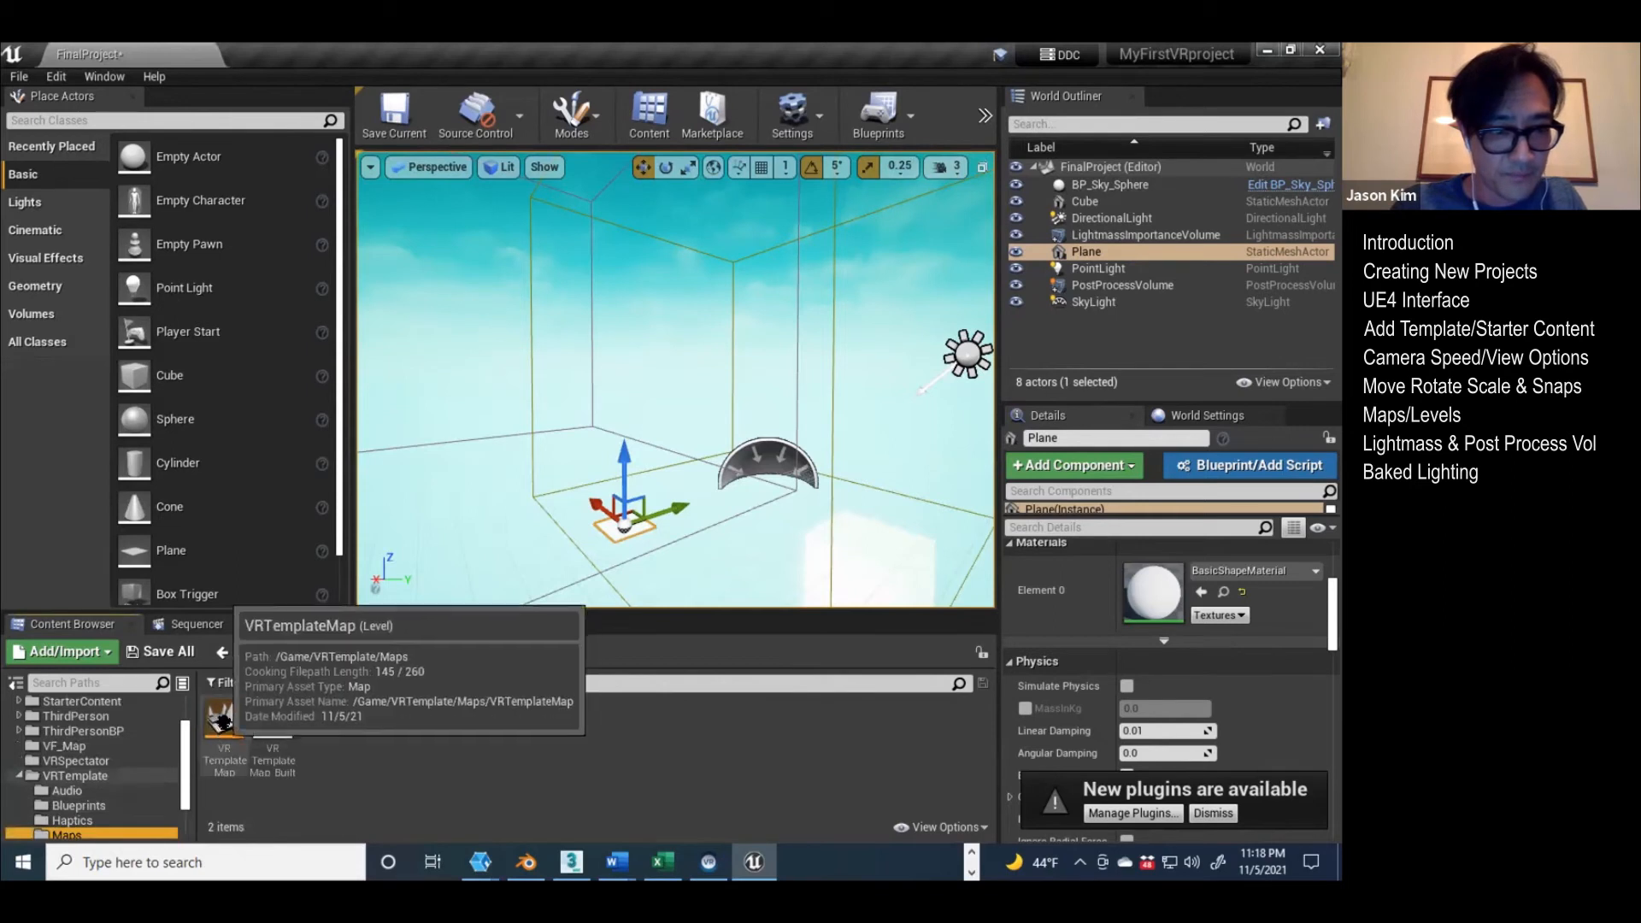
{"action": "double_click", "coordinate": [224, 722]}
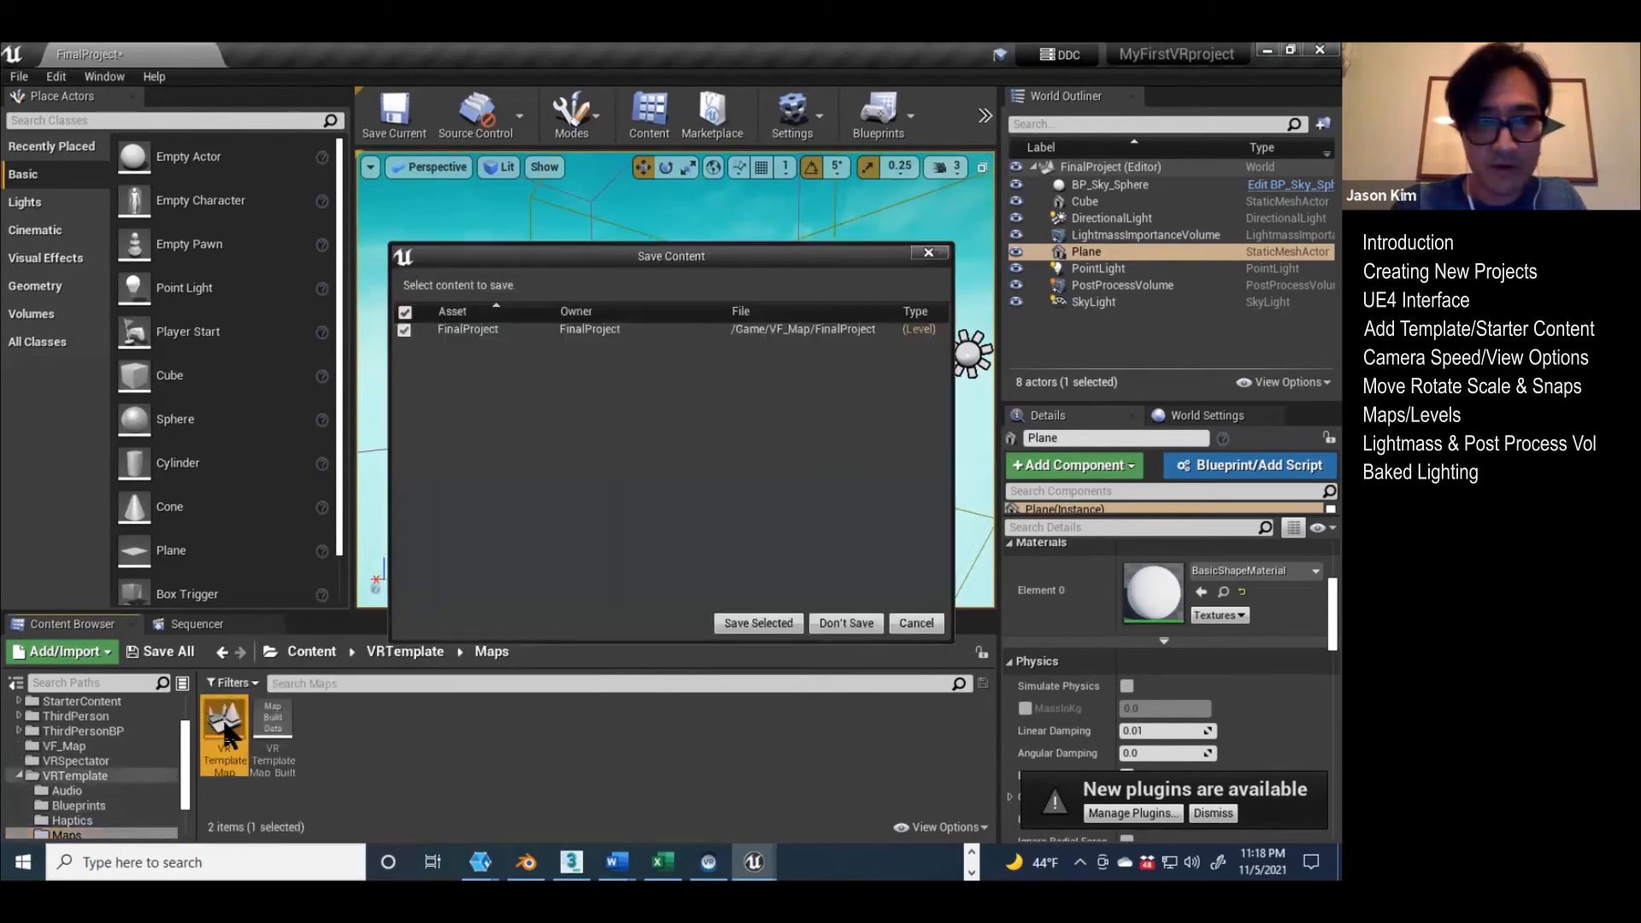
{"action": "left_click", "coordinate": [766, 622]}
Step: Examine the template level's blocks and their floor shadows, focusing on 1M_Cube10 and the small white cube Cube7
{"action": "right_click_drag", "start_coordinate": [580, 325], "coordinate": [788, 333]}
{"action": "key", "text": "s"}
{"action": "key", "text": "d"}
{"action": "key", "text": "w"}
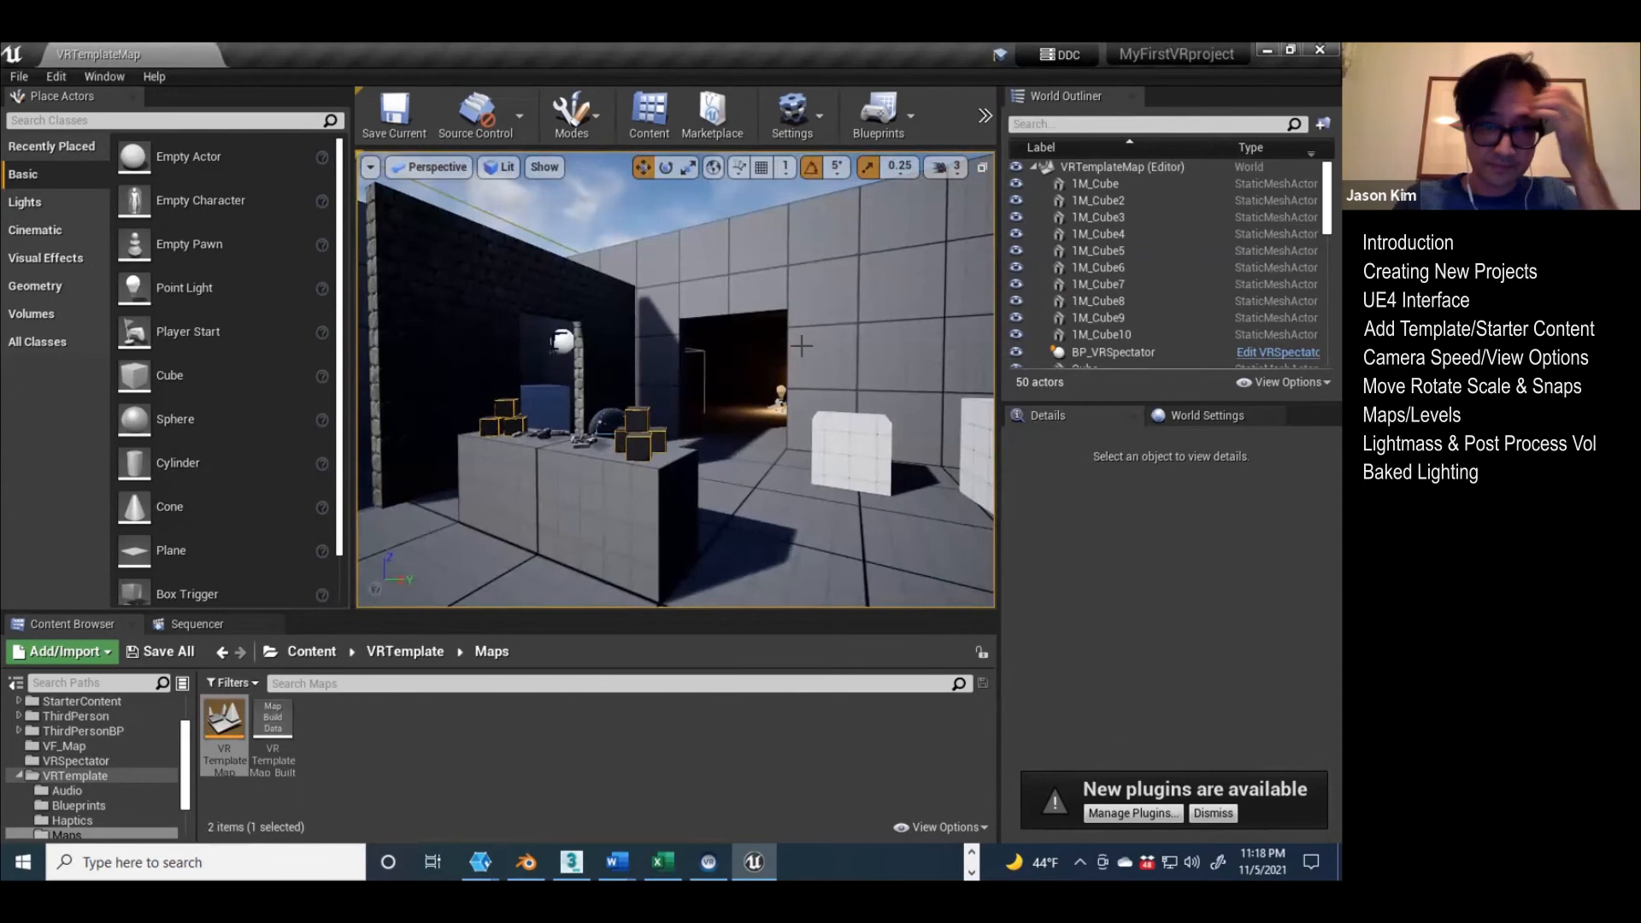
{"action": "right_click_drag", "start_coordinate": [608, 437], "coordinate": [629, 460]}
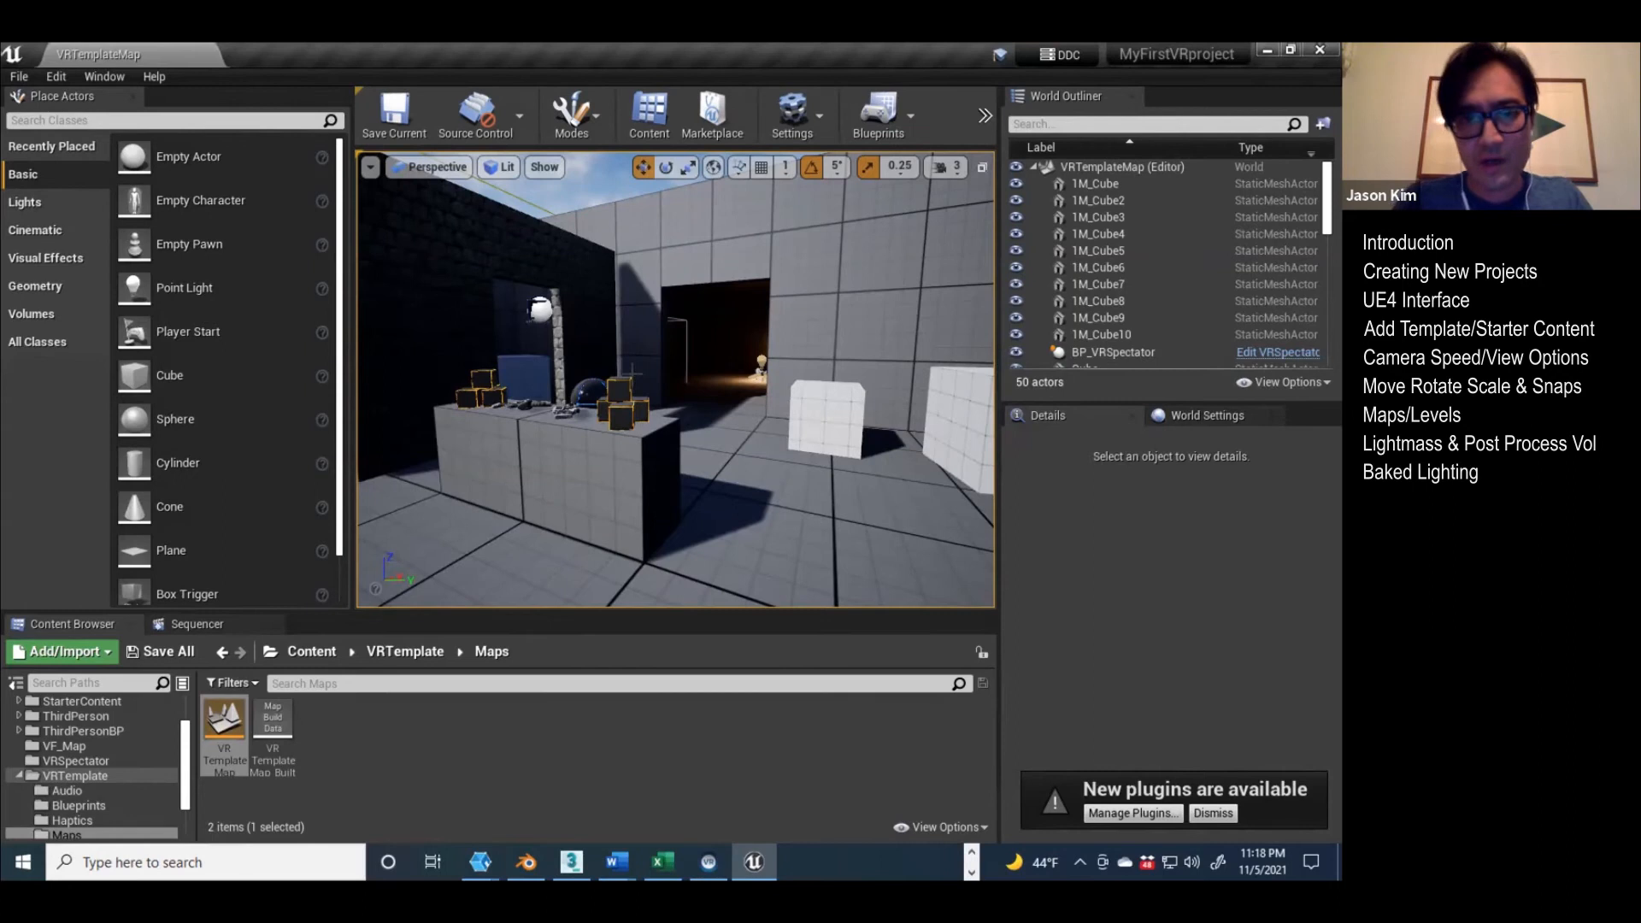
{"action": "left_click", "coordinate": [577, 477]}
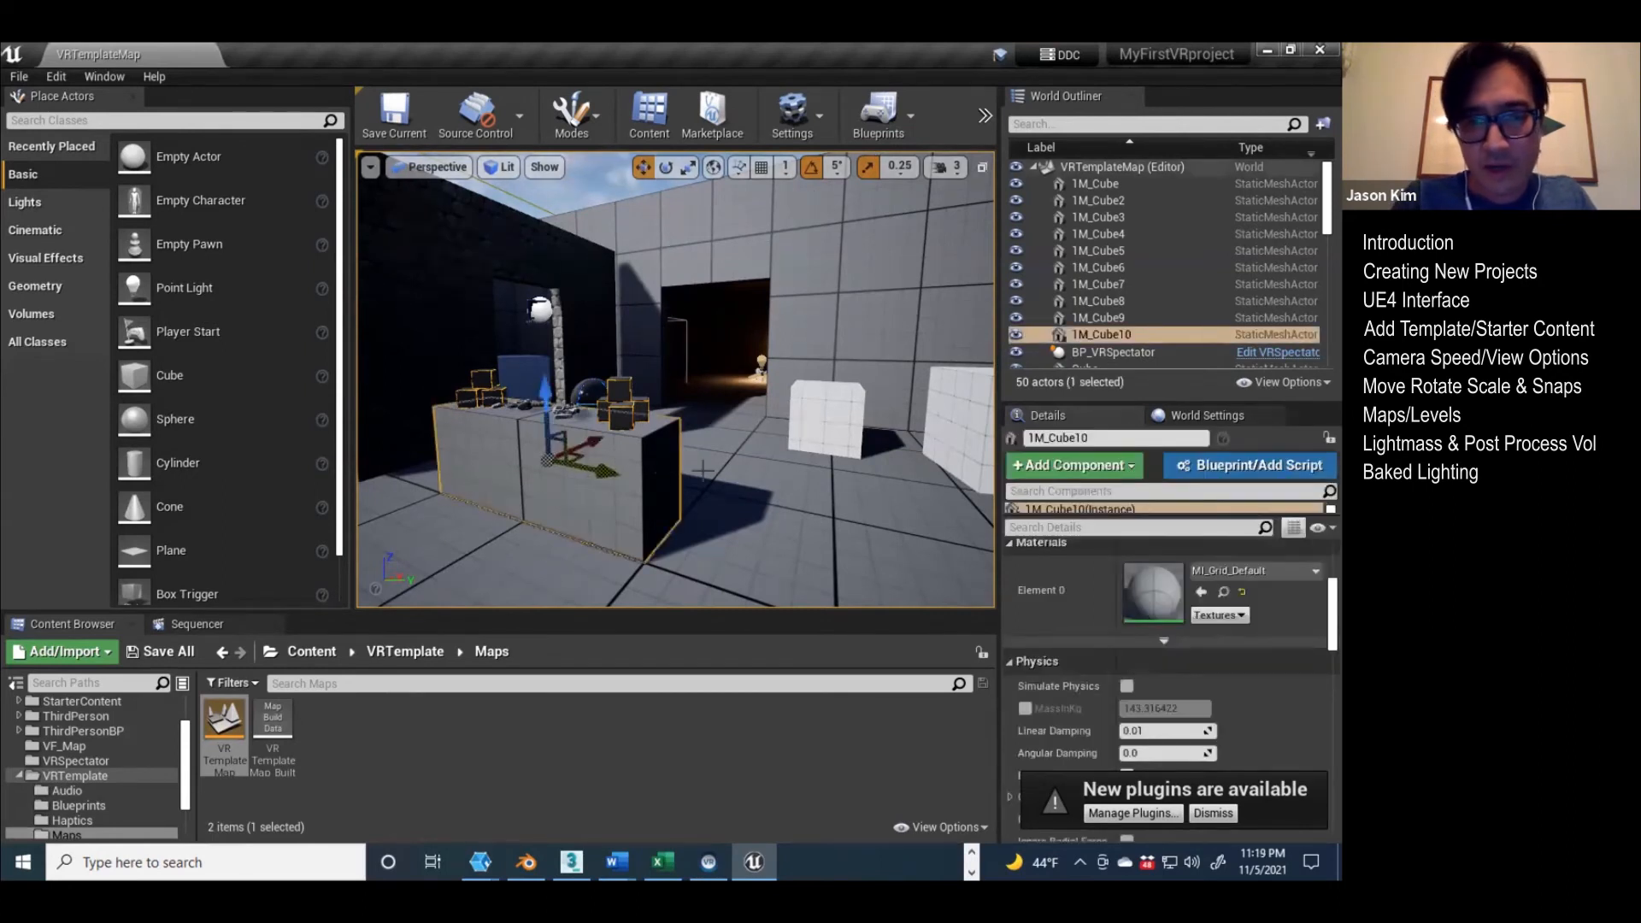
{"action": "left_click", "coordinate": [823, 416]}
{"action": "right_click_drag", "start_coordinate": [823, 416], "coordinate": [224, 450]}
{"action": "key", "text": "w"}
{"action": "right_click_drag", "start_coordinate": [522, 325], "coordinate": [1171, 376]}
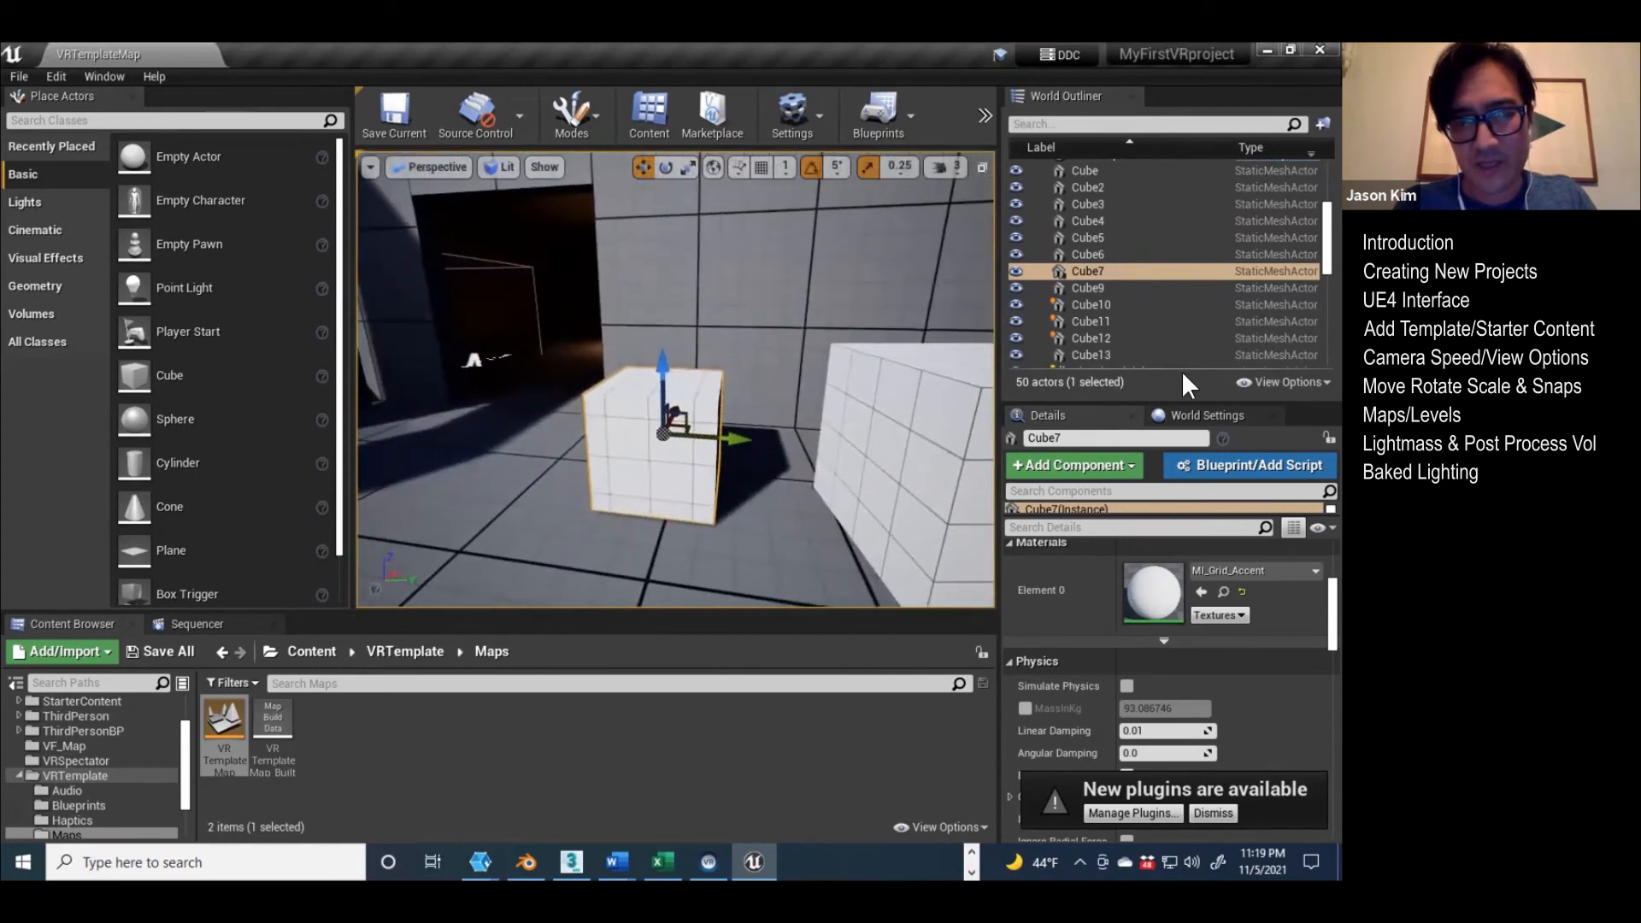
{"action": "right_click_drag", "start_coordinate": [856, 416], "coordinate": [564, 415]}
{"action": "key", "text": "f"}
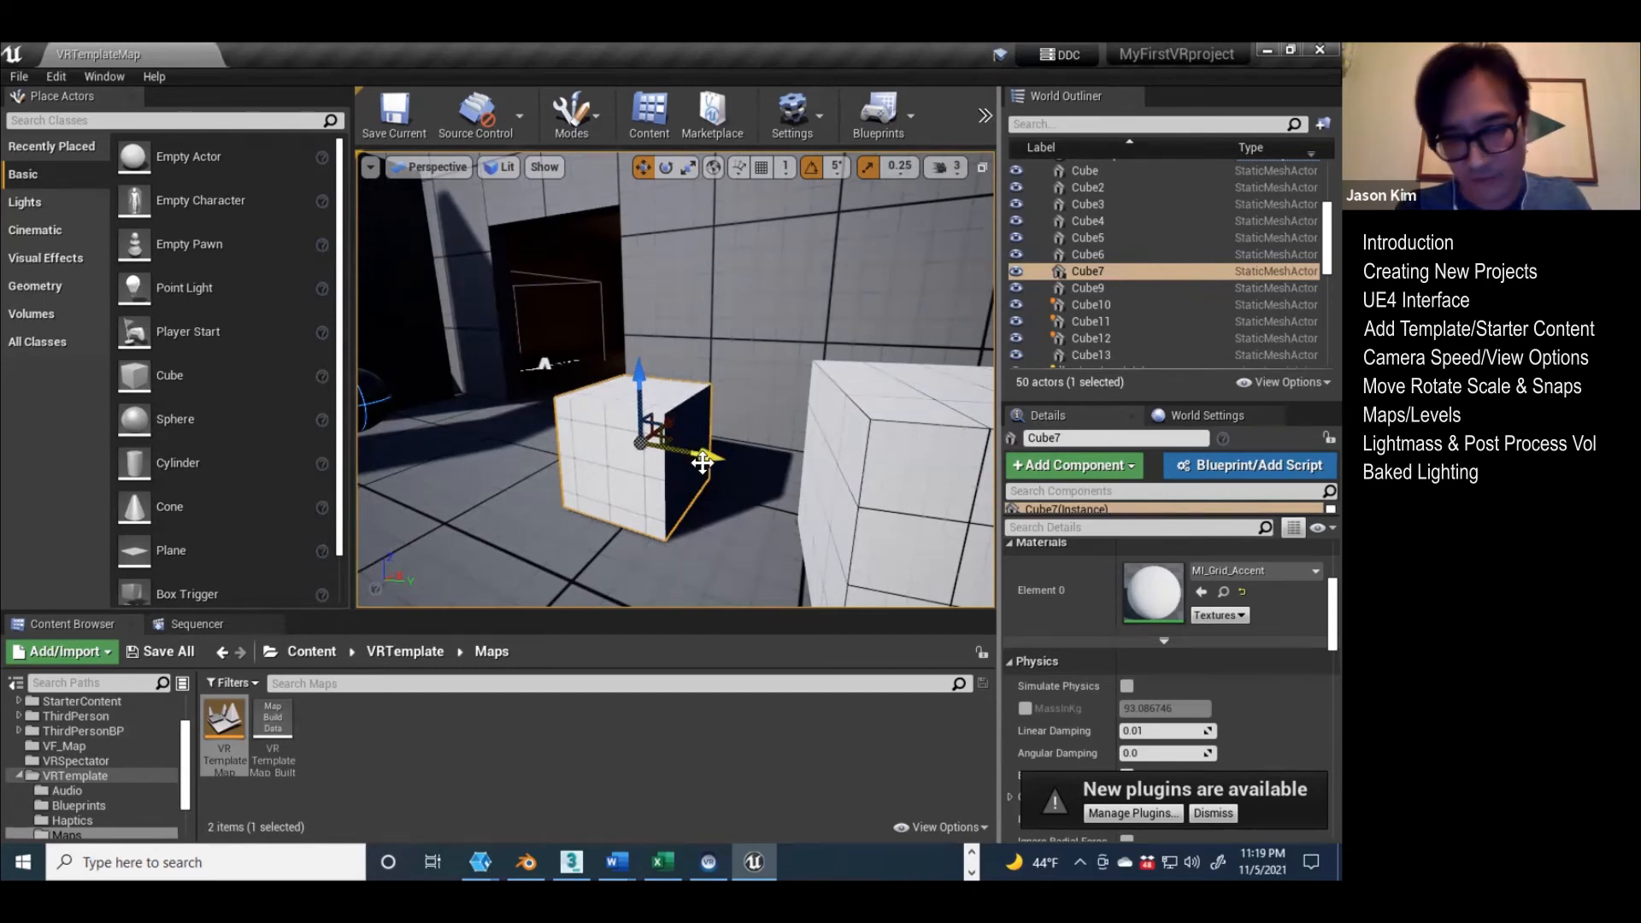
{"action": "mouse_move", "coordinate": [607, 459]}
{"action": "right_mouse_down"}
{"action": "mouse_move", "coordinate": [496, 420]}
{"action": "mouse_move", "coordinate": [546, 417]}
{"action": "mouse_move", "coordinate": [596, 444]}
{"action": "right_mouse_up"}
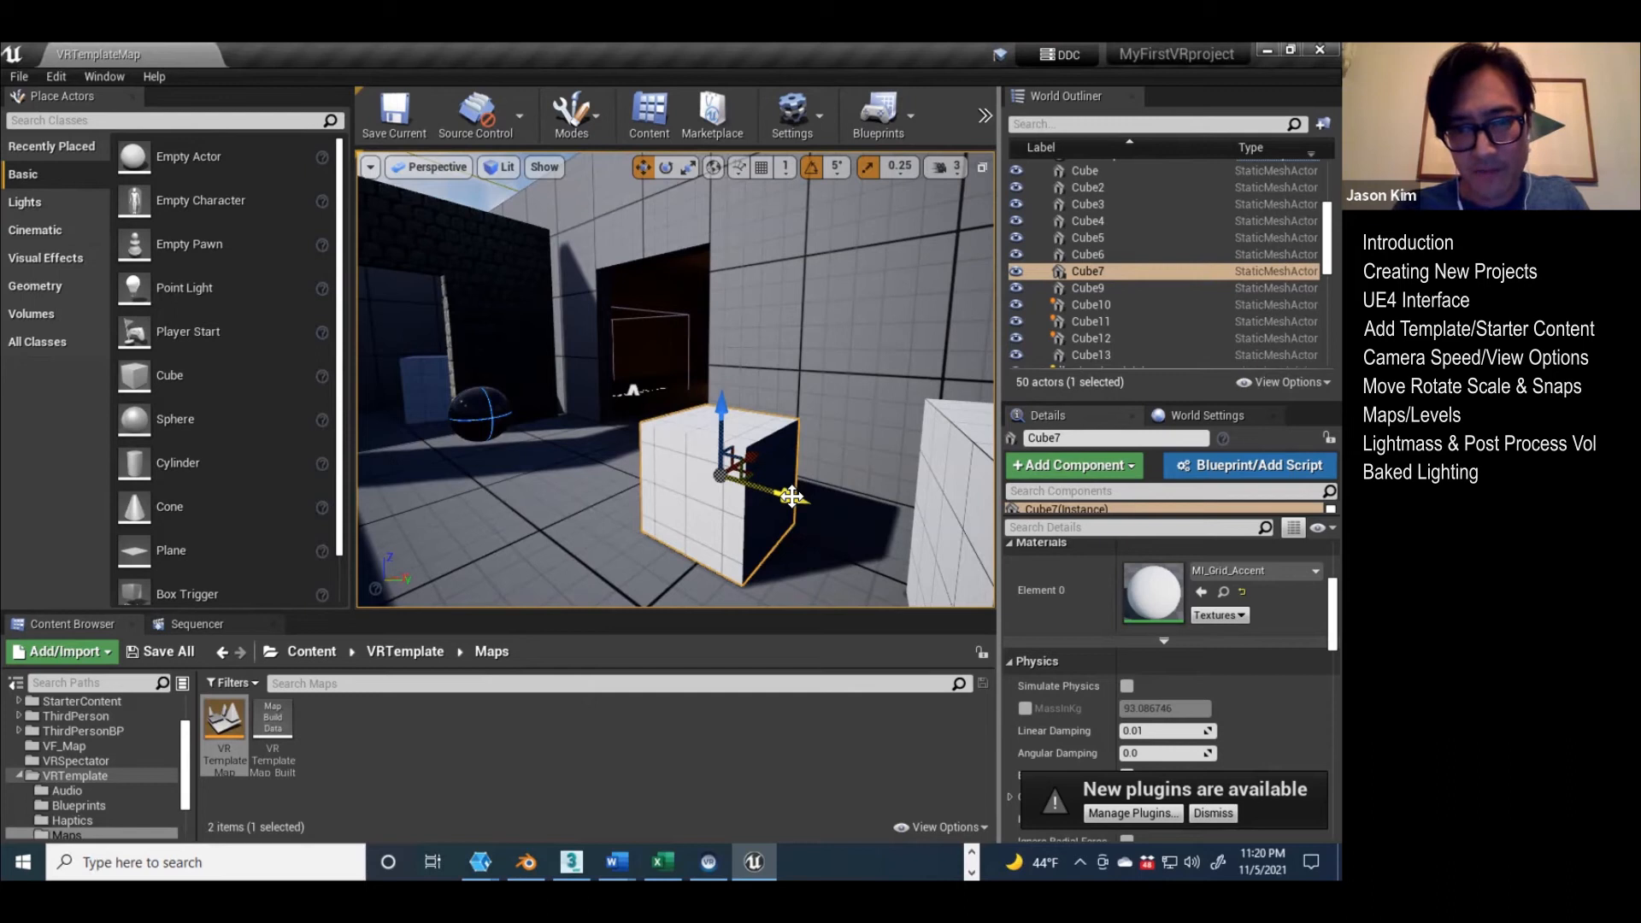
Step: Try moving Cube7 along its Y axis toward the doorway and undo the move
{"action": "left_click_drag", "start_coordinate": [791, 496], "coordinate": [673, 465]}
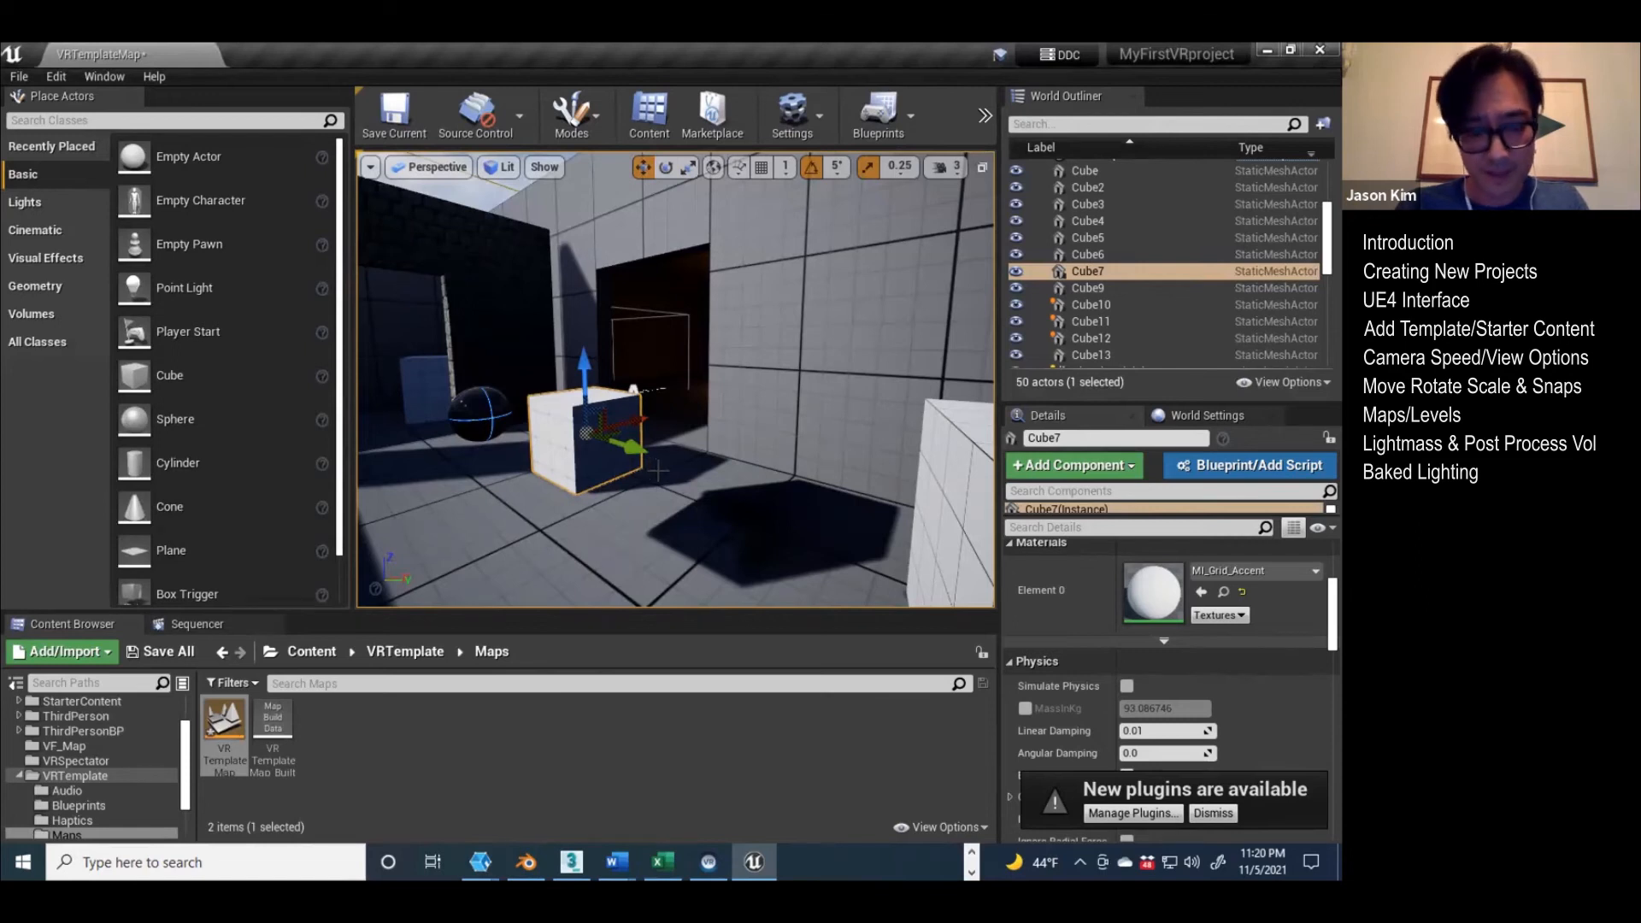
{"action": "key", "text": "ctrl+z"}
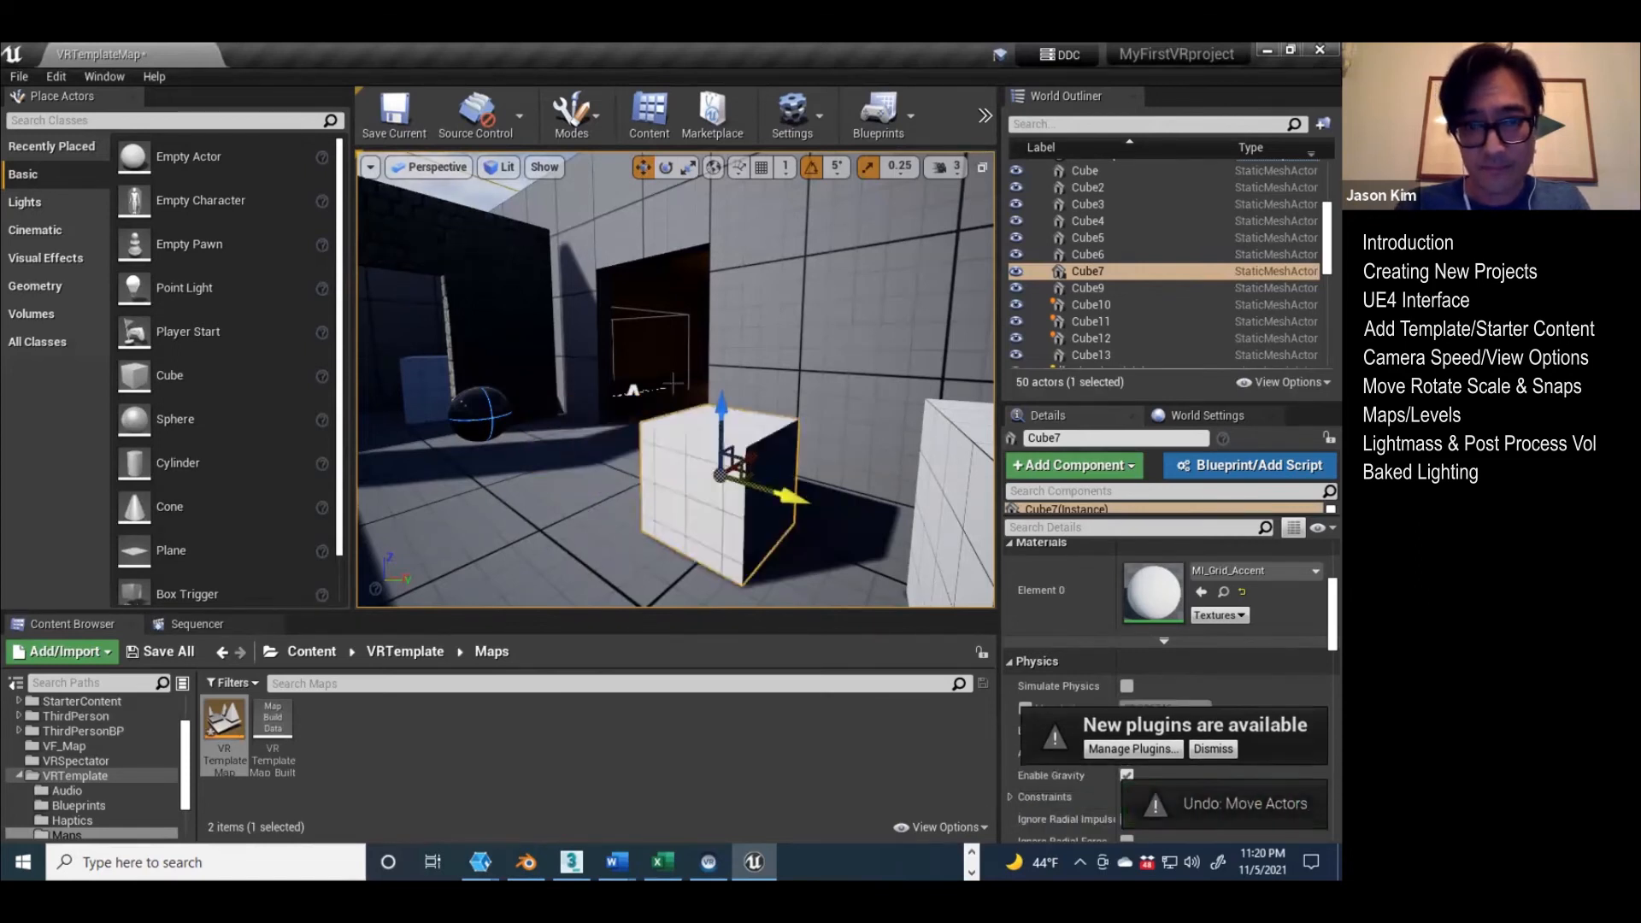
{"action": "left_click", "coordinate": [474, 187]}
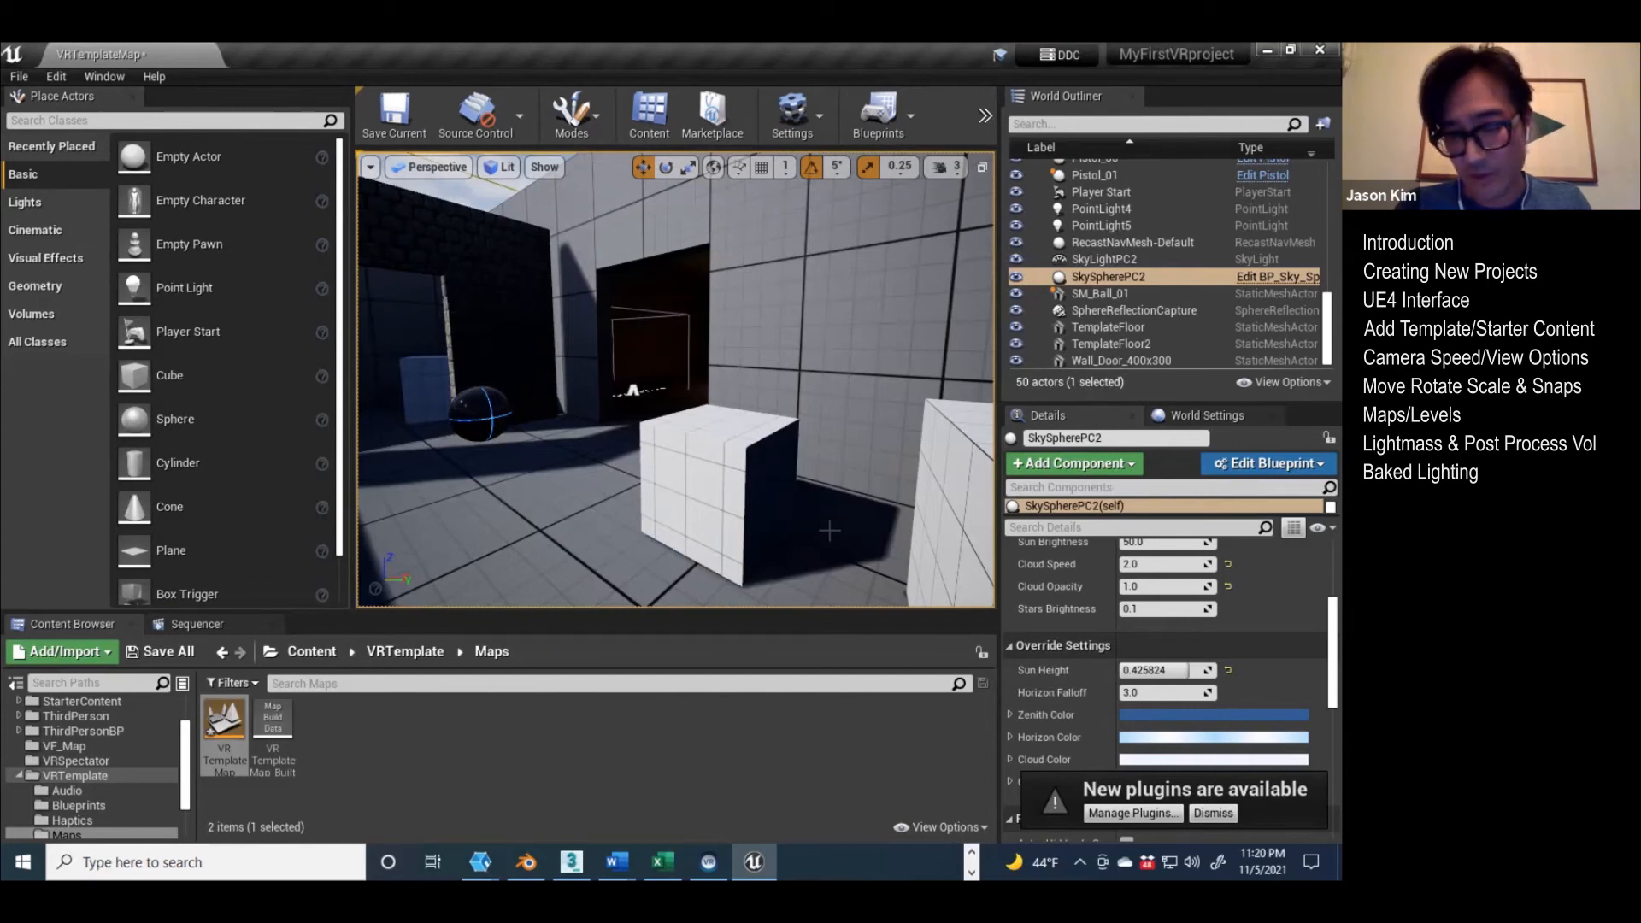
Step: Move Cube7 along the Y axis to about 64, away from its baked shadow on the floor
{"action": "left_click", "coordinate": [695, 494]}
{"action": "left_click_drag", "start_coordinate": [793, 497], "coordinate": [537, 467]}
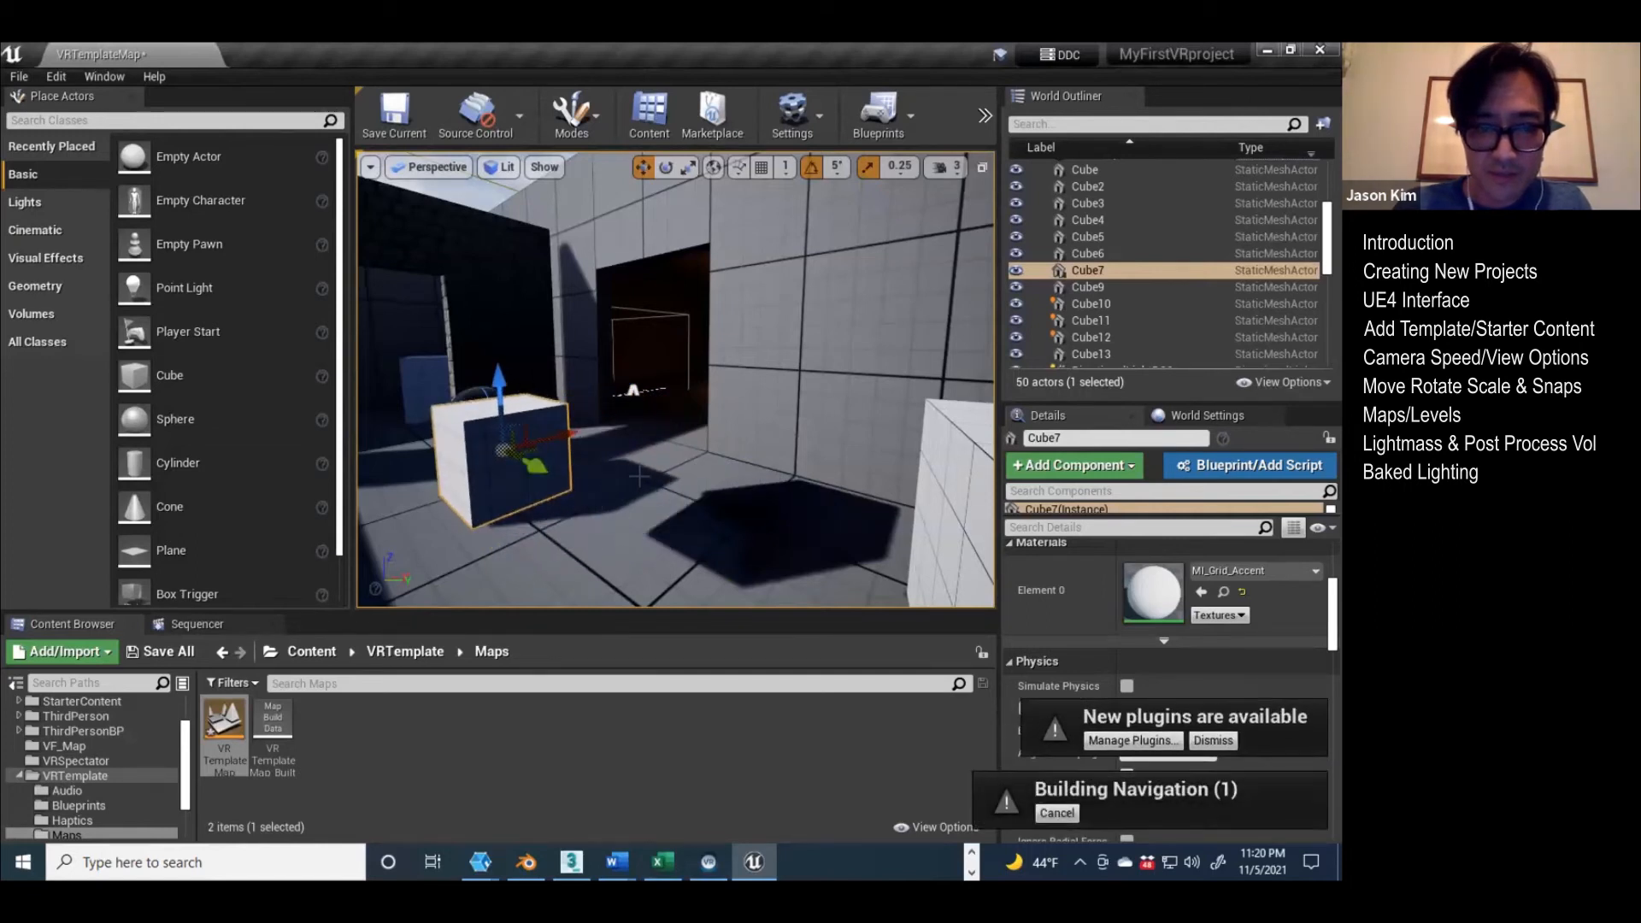
{"action": "left_click_drag", "start_coordinate": [545, 468], "coordinate": [560, 480]}
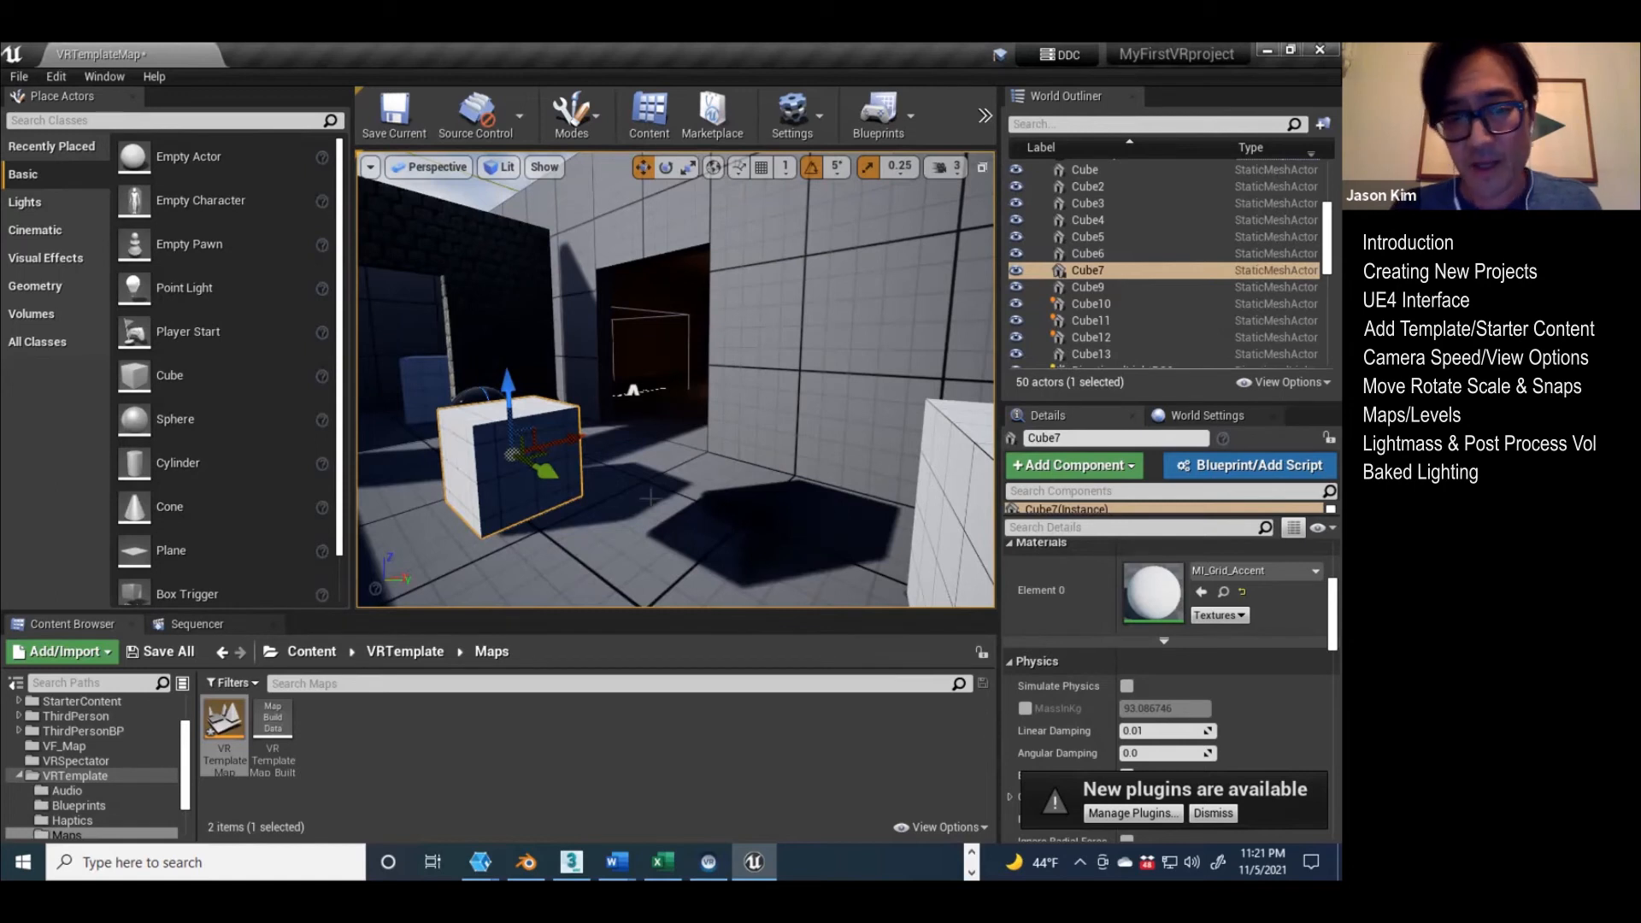
{"action": "left_click_drag", "start_coordinate": [562, 445], "coordinate": [610, 479]}
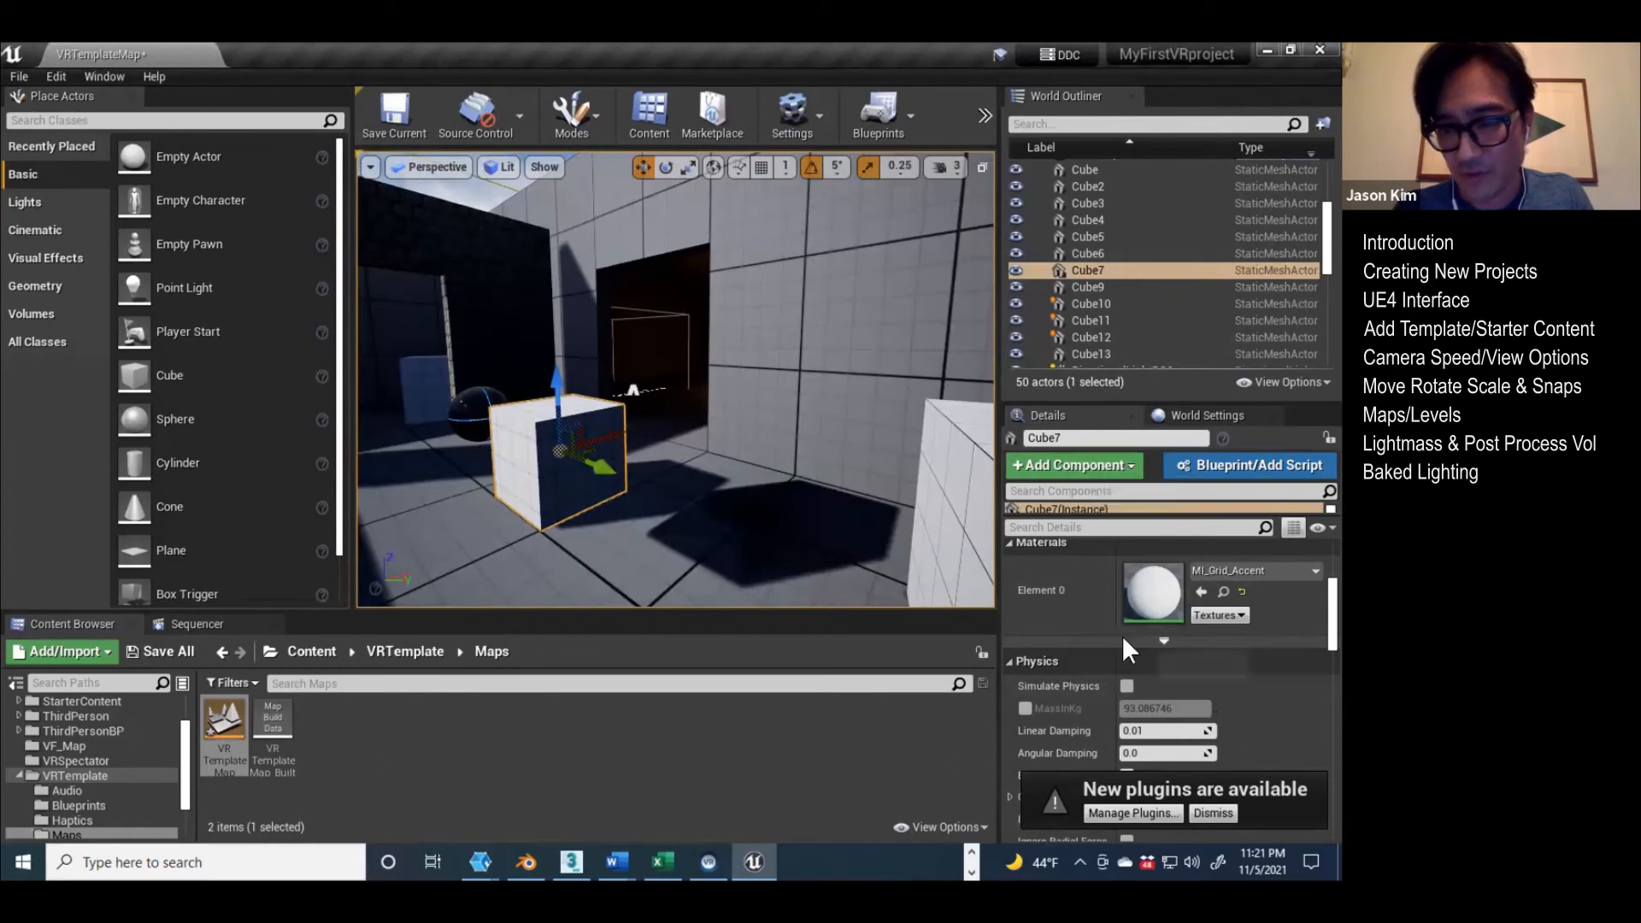
Step: Set Cube7's Mobility to Movable and shift it back and forth along Y to about 59 to compare its shadow
{"action": "scroll", "coordinate": [1058, 585], "scroll_direction": "up", "scroll_amount": 5}
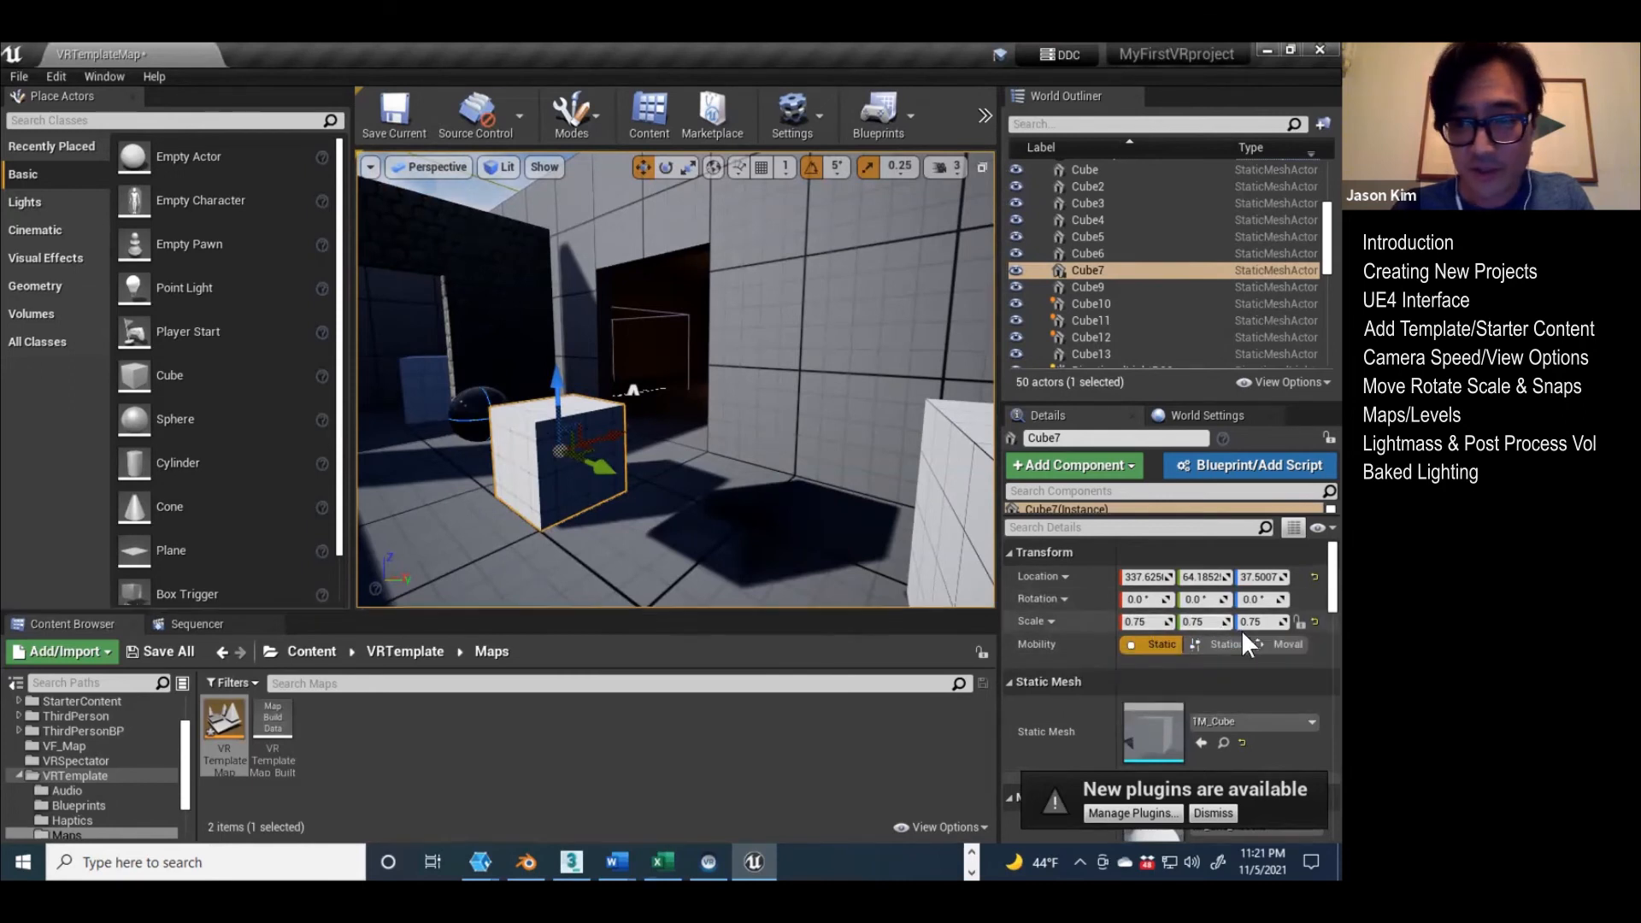
{"action": "left_click", "coordinate": [1277, 643]}
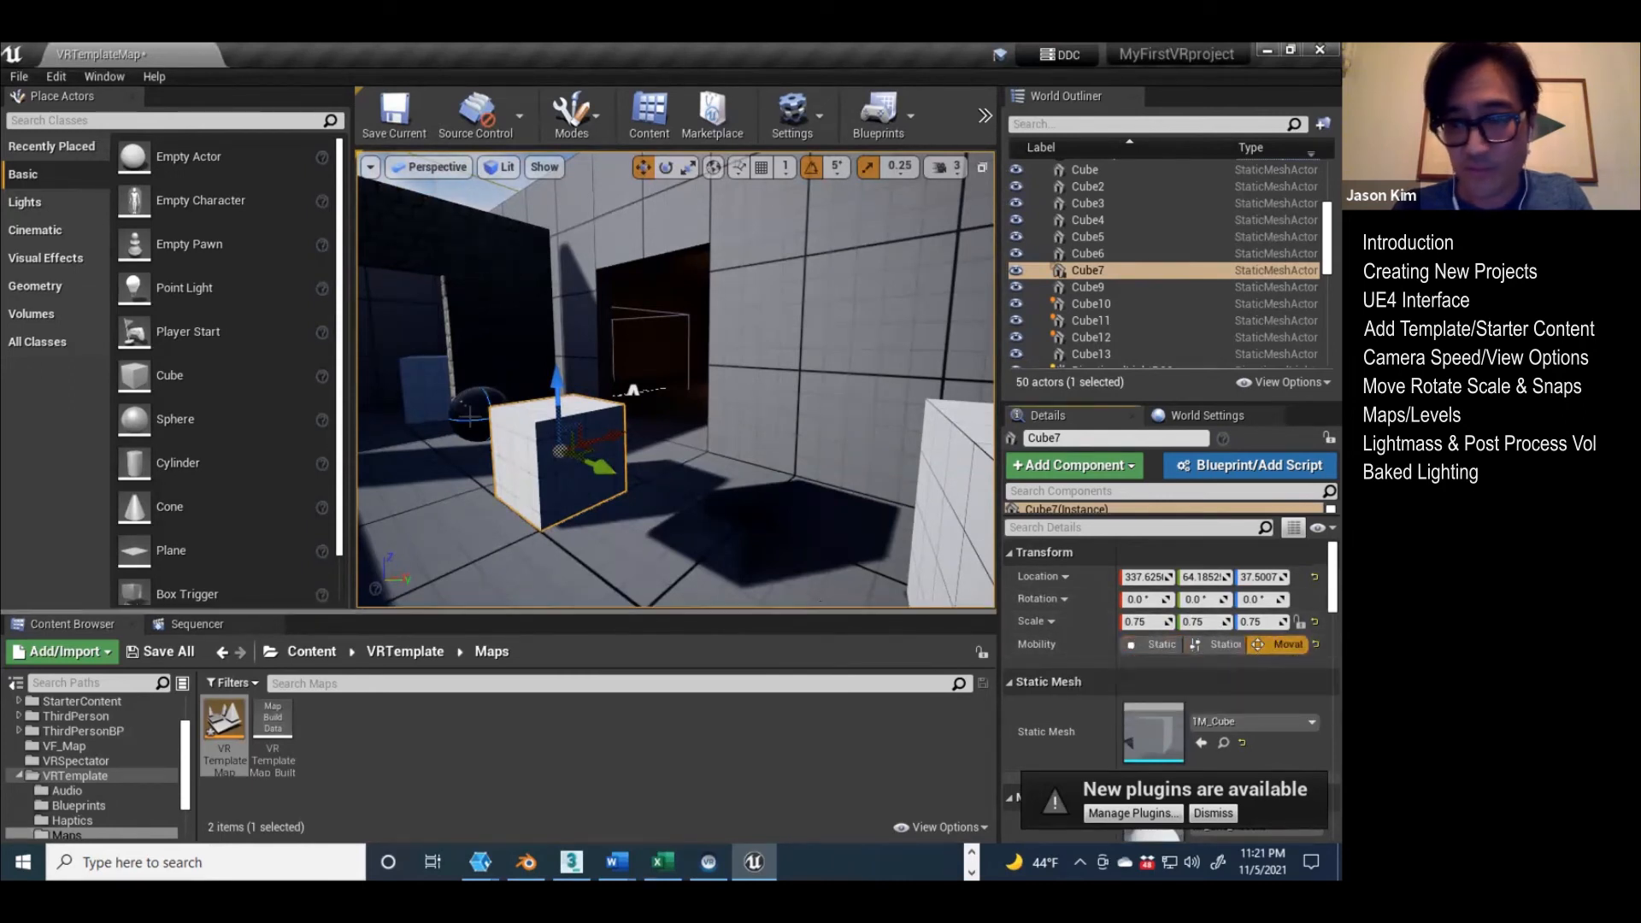
{"action": "left_click_drag", "start_coordinate": [602, 466], "coordinate": [598, 462]}
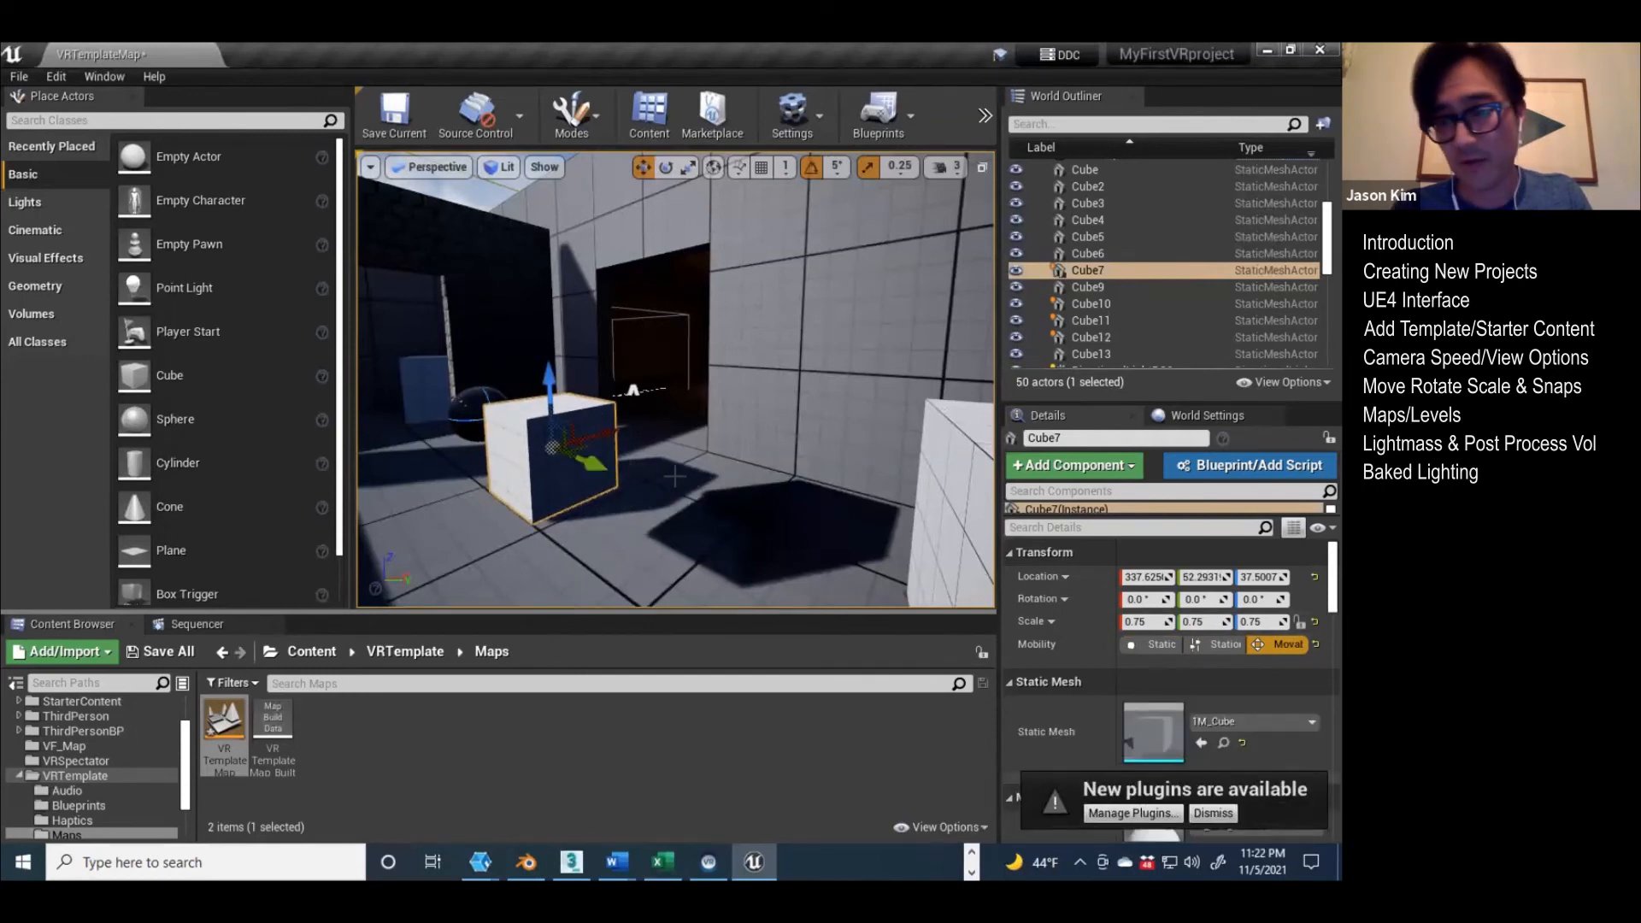
{"action": "left_click_drag", "start_coordinate": [595, 462], "coordinate": [604, 463]}
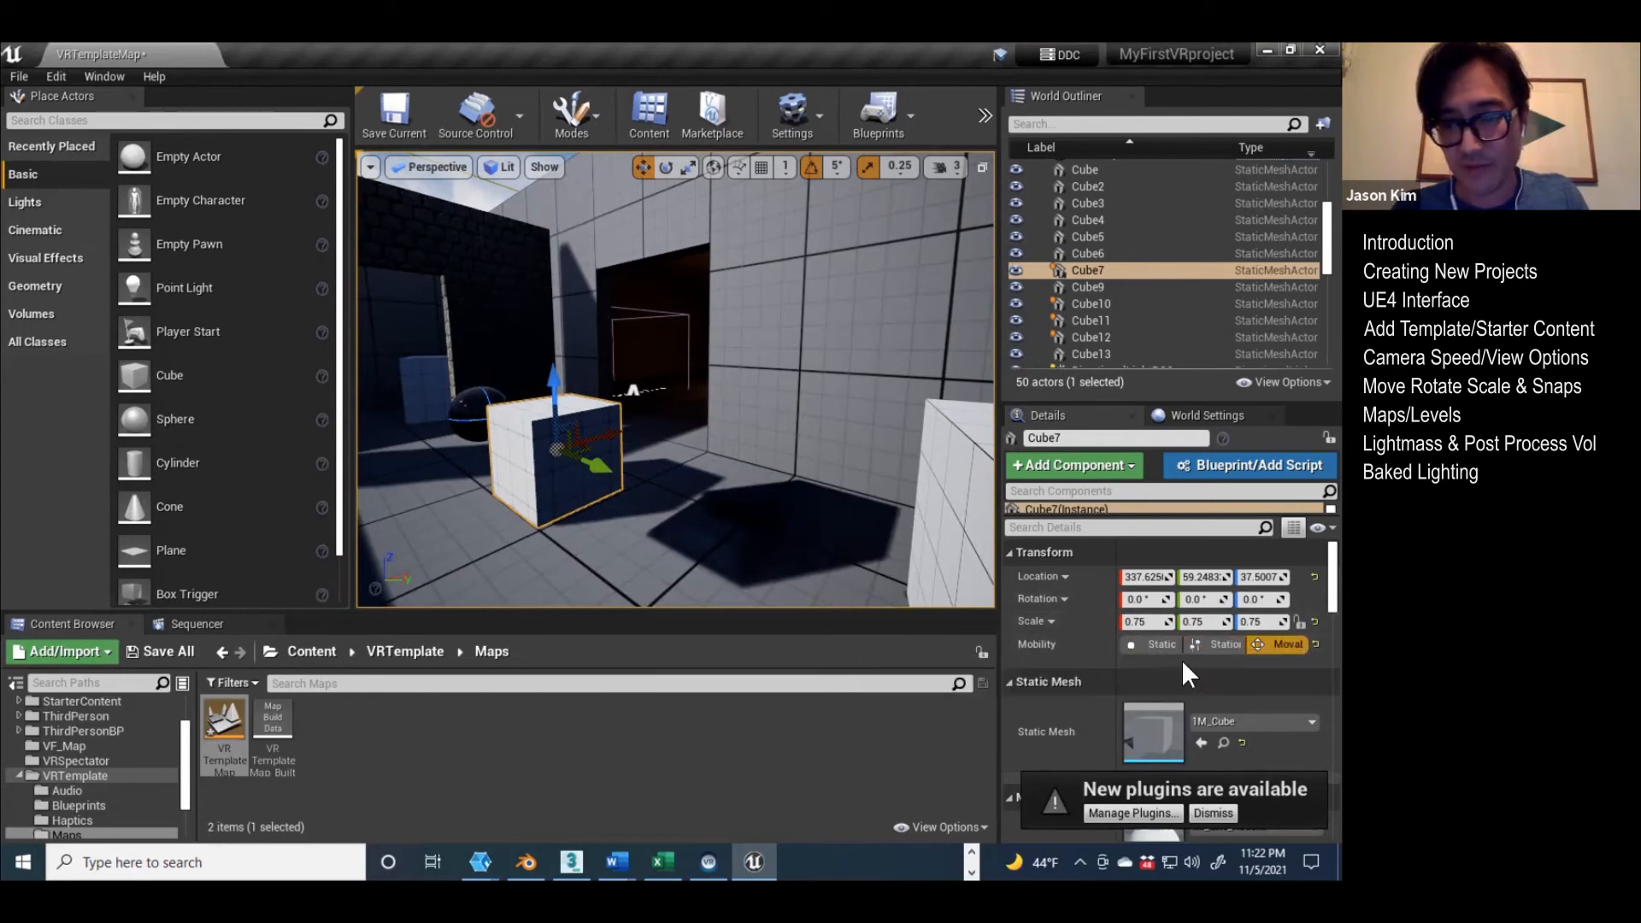
Step: Set Cube7's Mobility to Static and move it along the Y axis to about 94
{"action": "left_click", "coordinate": [1156, 644]}
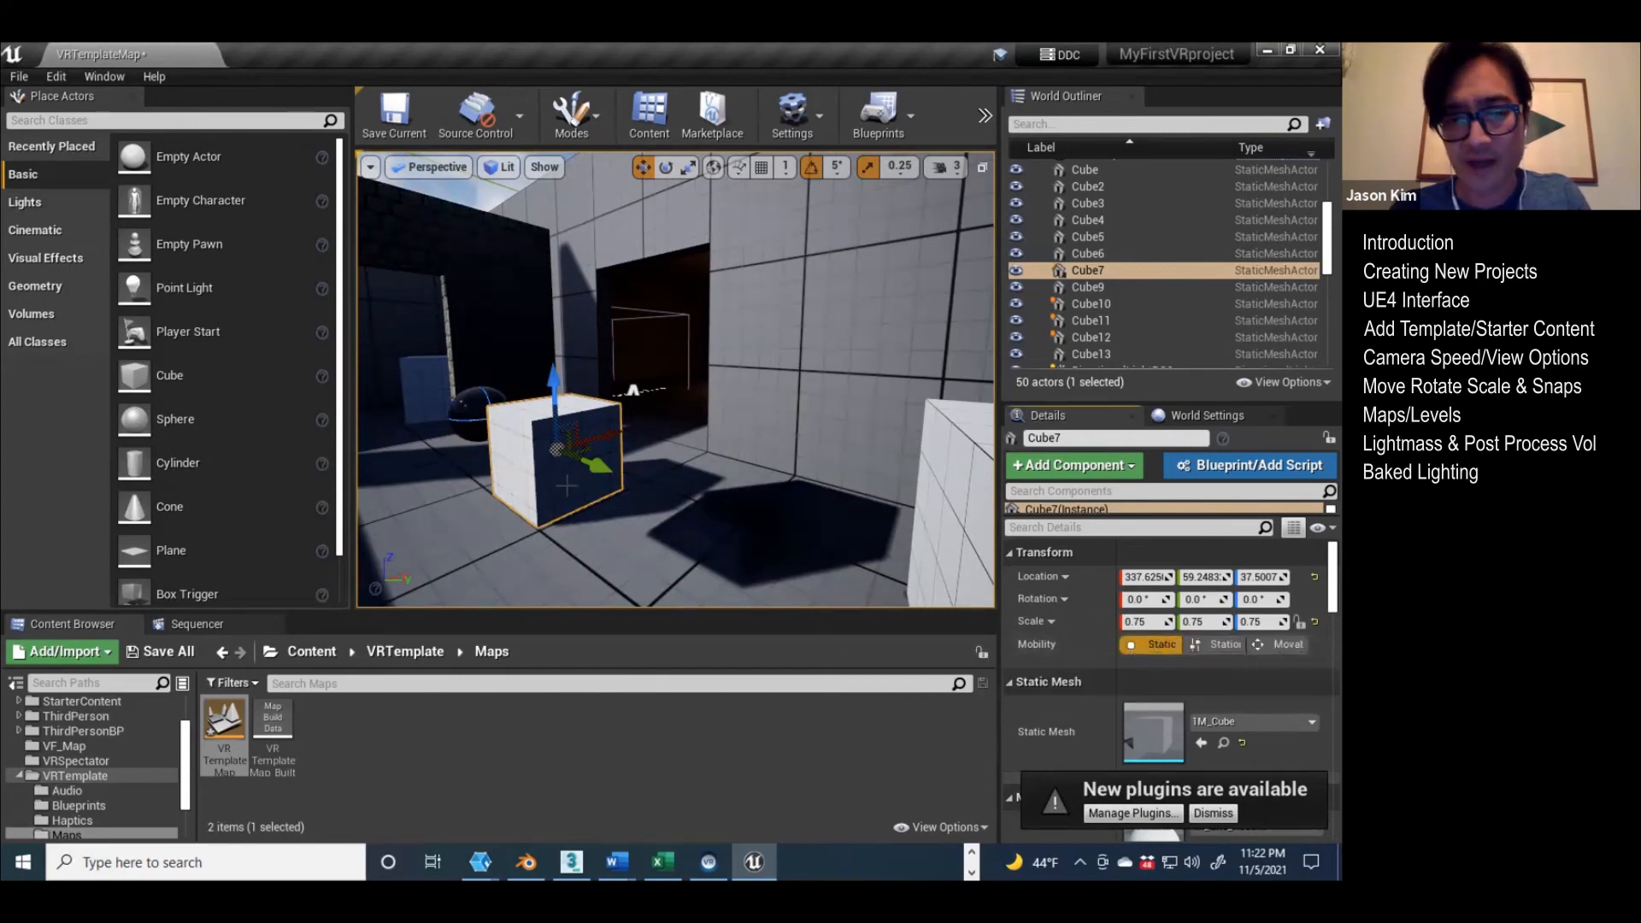
{"action": "left_click_drag", "start_coordinate": [595, 466], "coordinate": [510, 526]}
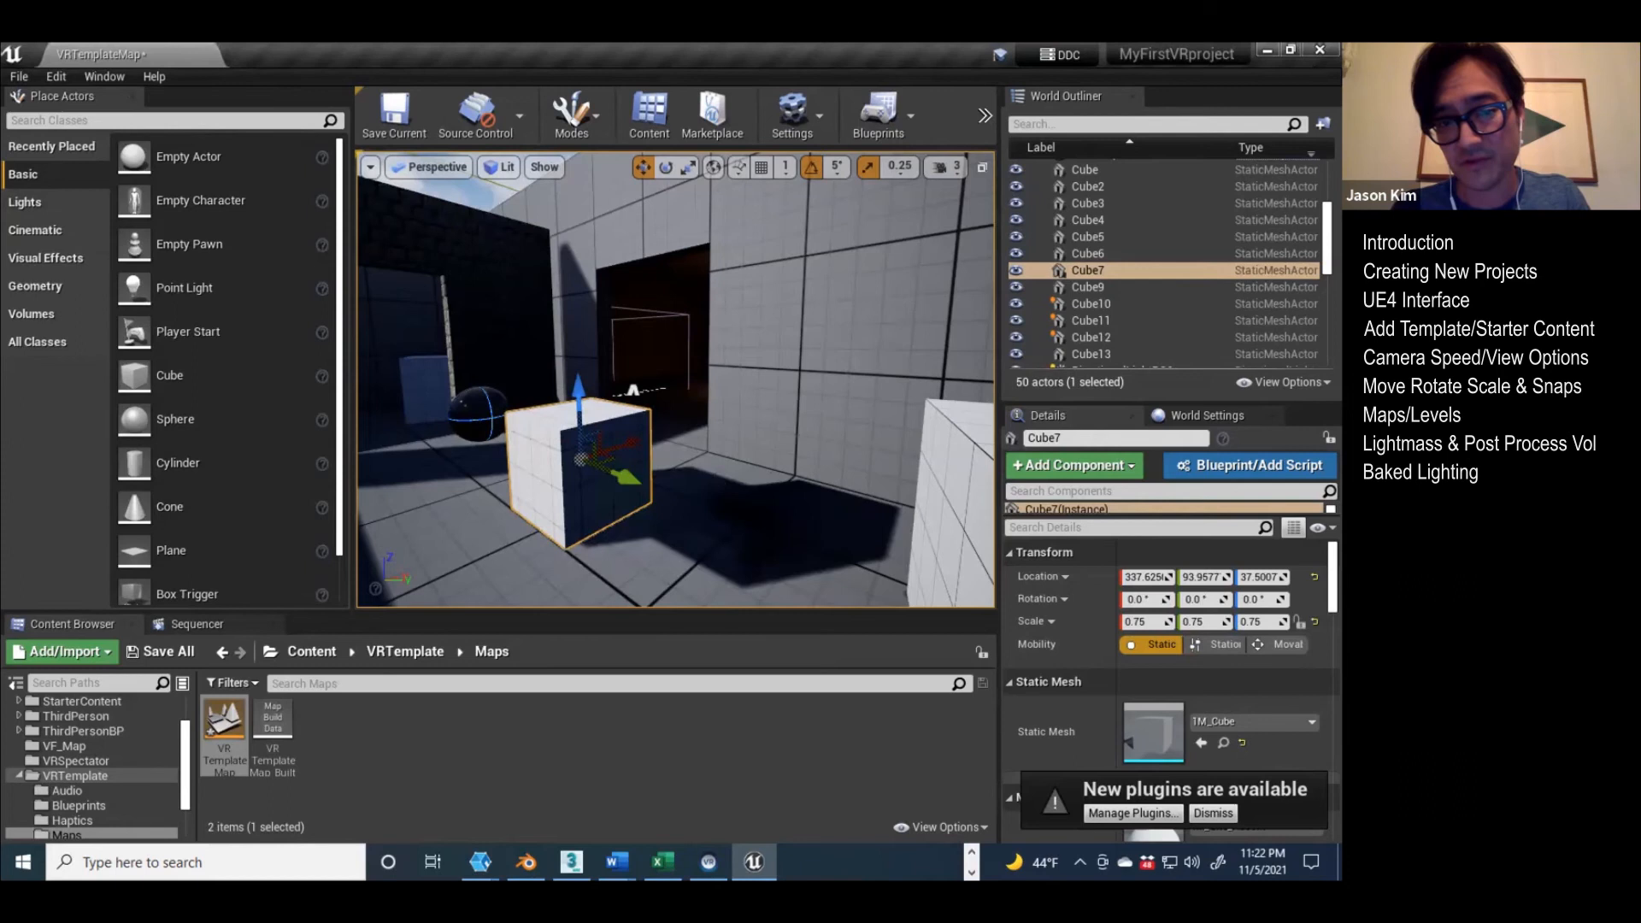
Step: Check the floor's Mobility setting, and switch Cube7 between Movable and Static to compare the two options
{"action": "left_click", "coordinate": [733, 471]}
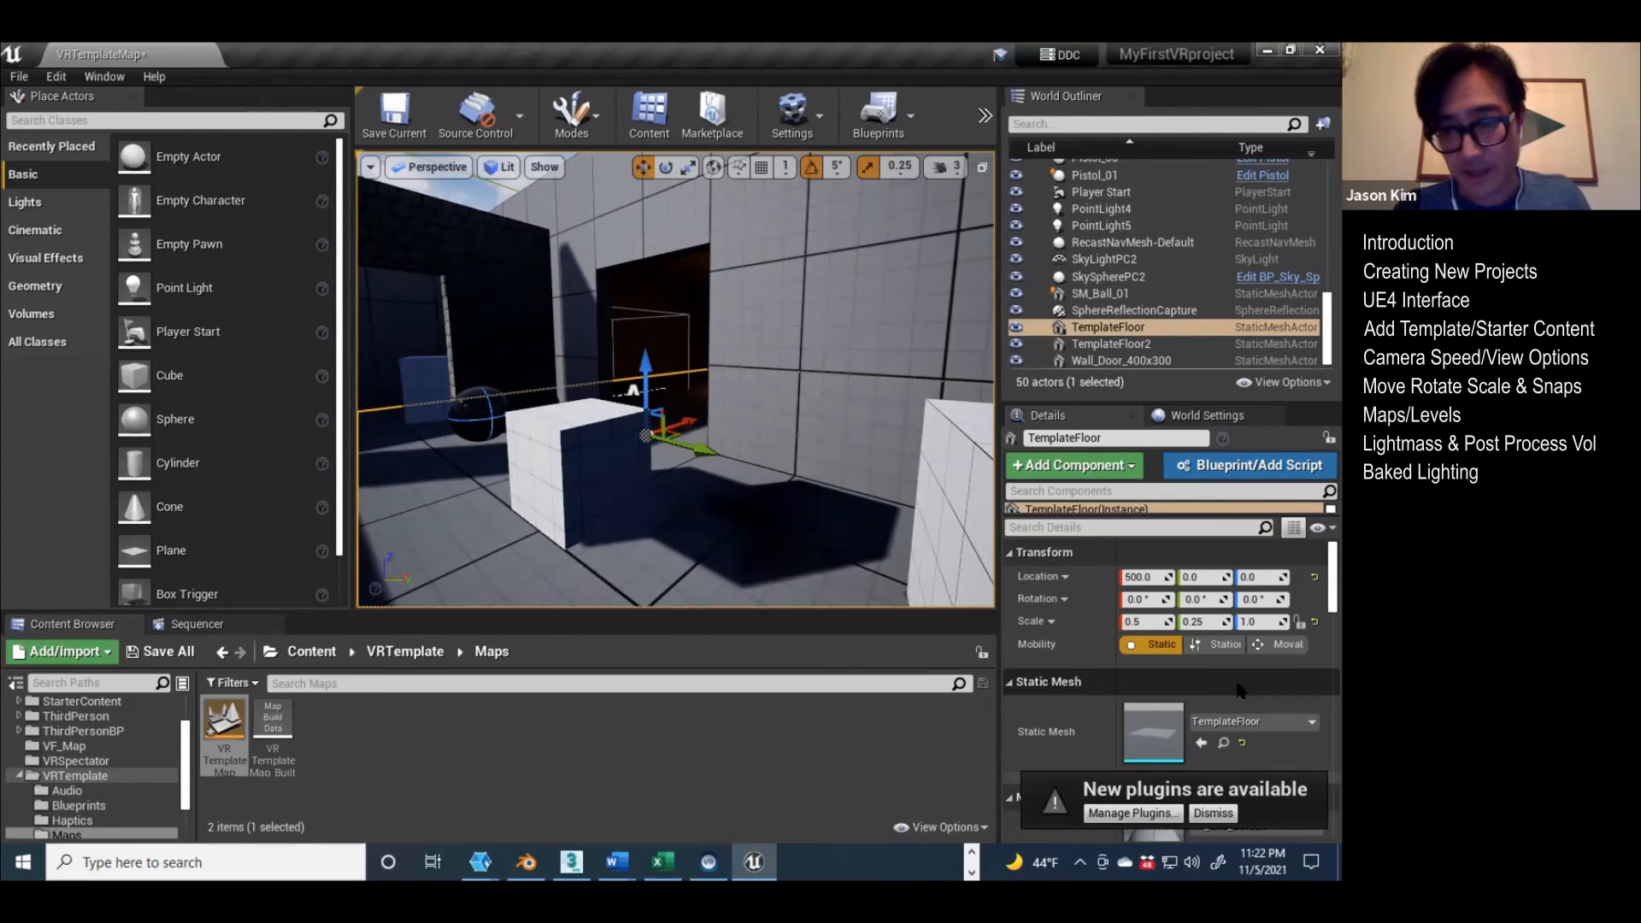
{"action": "left_click", "coordinate": [578, 480]}
{"action": "left_click", "coordinate": [1148, 641]}
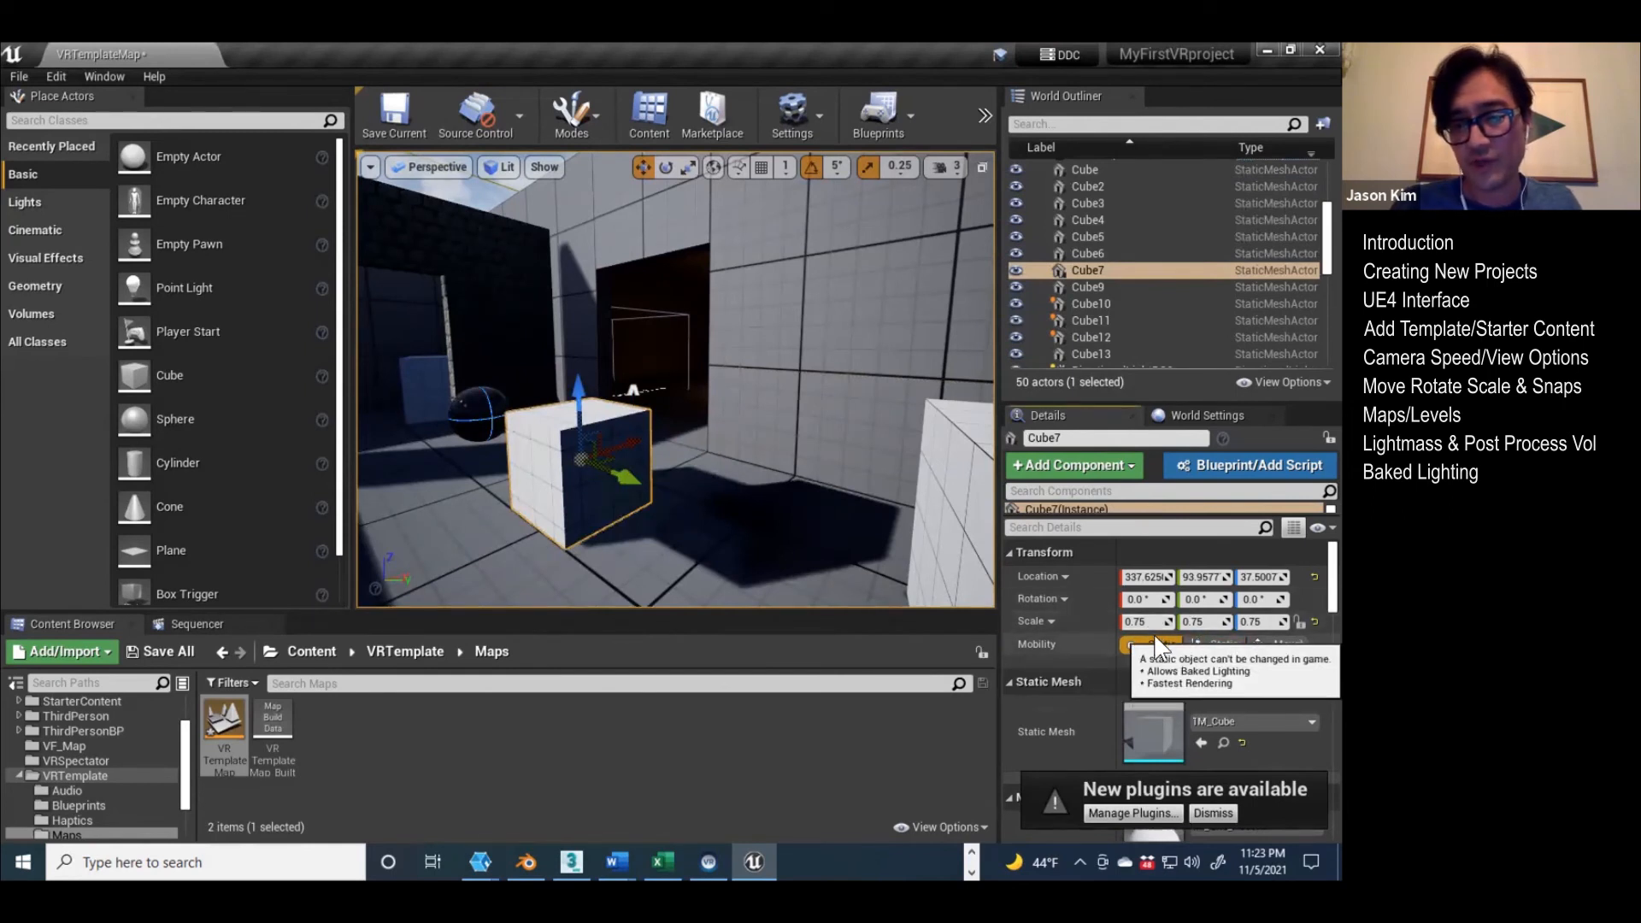
{"action": "left_click", "coordinate": [1288, 644]}
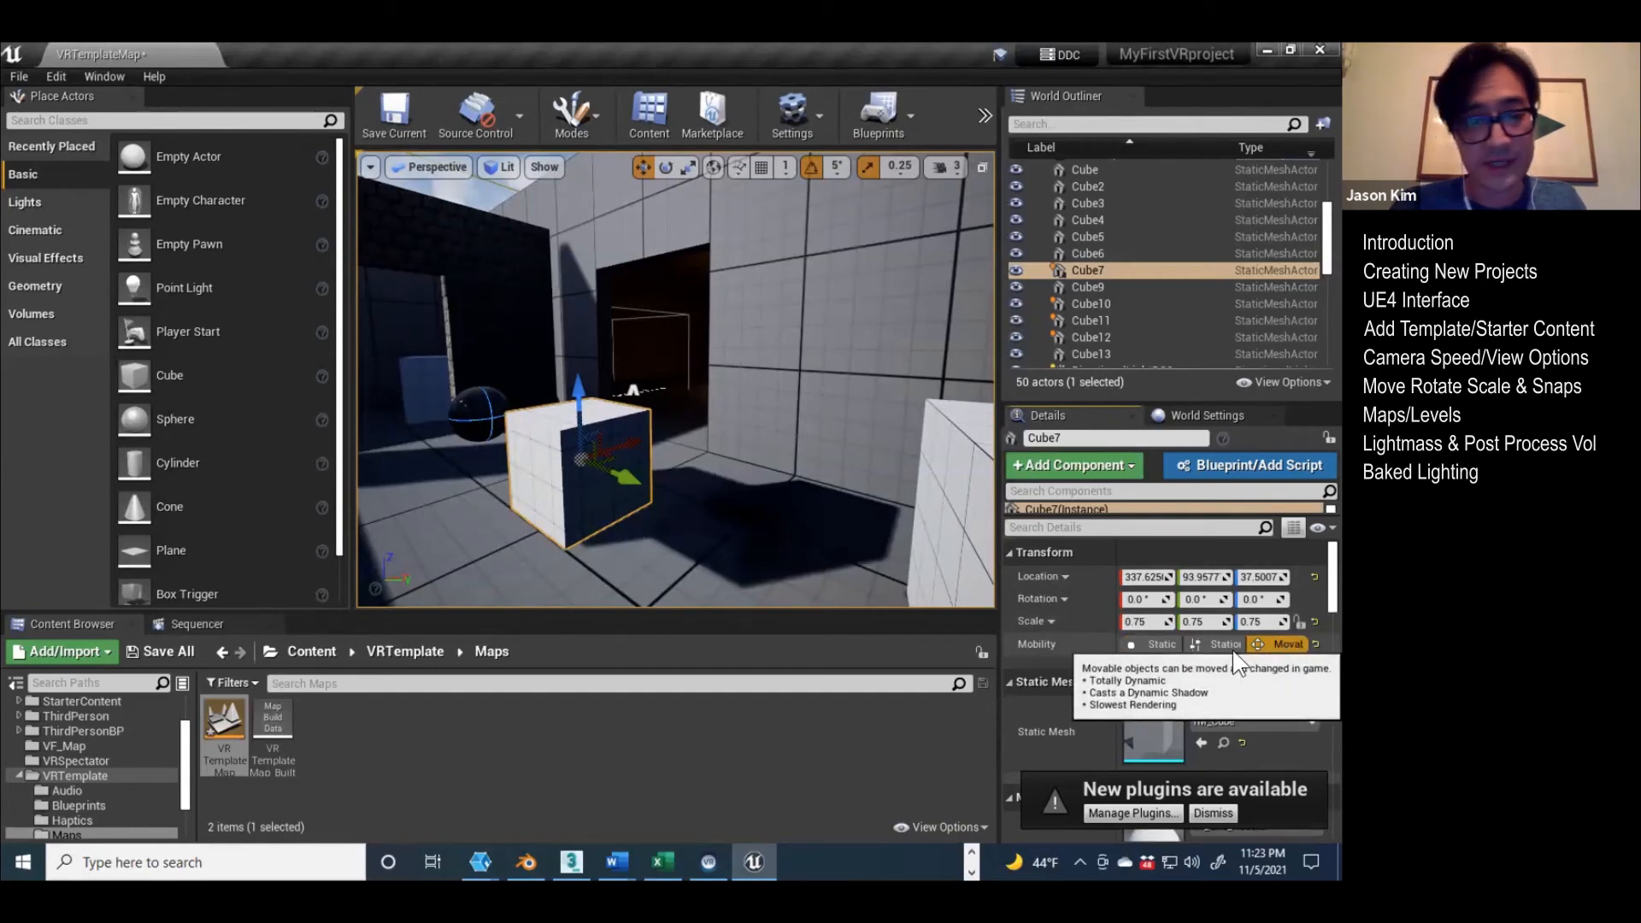
{"action": "left_click", "coordinate": [1162, 643]}
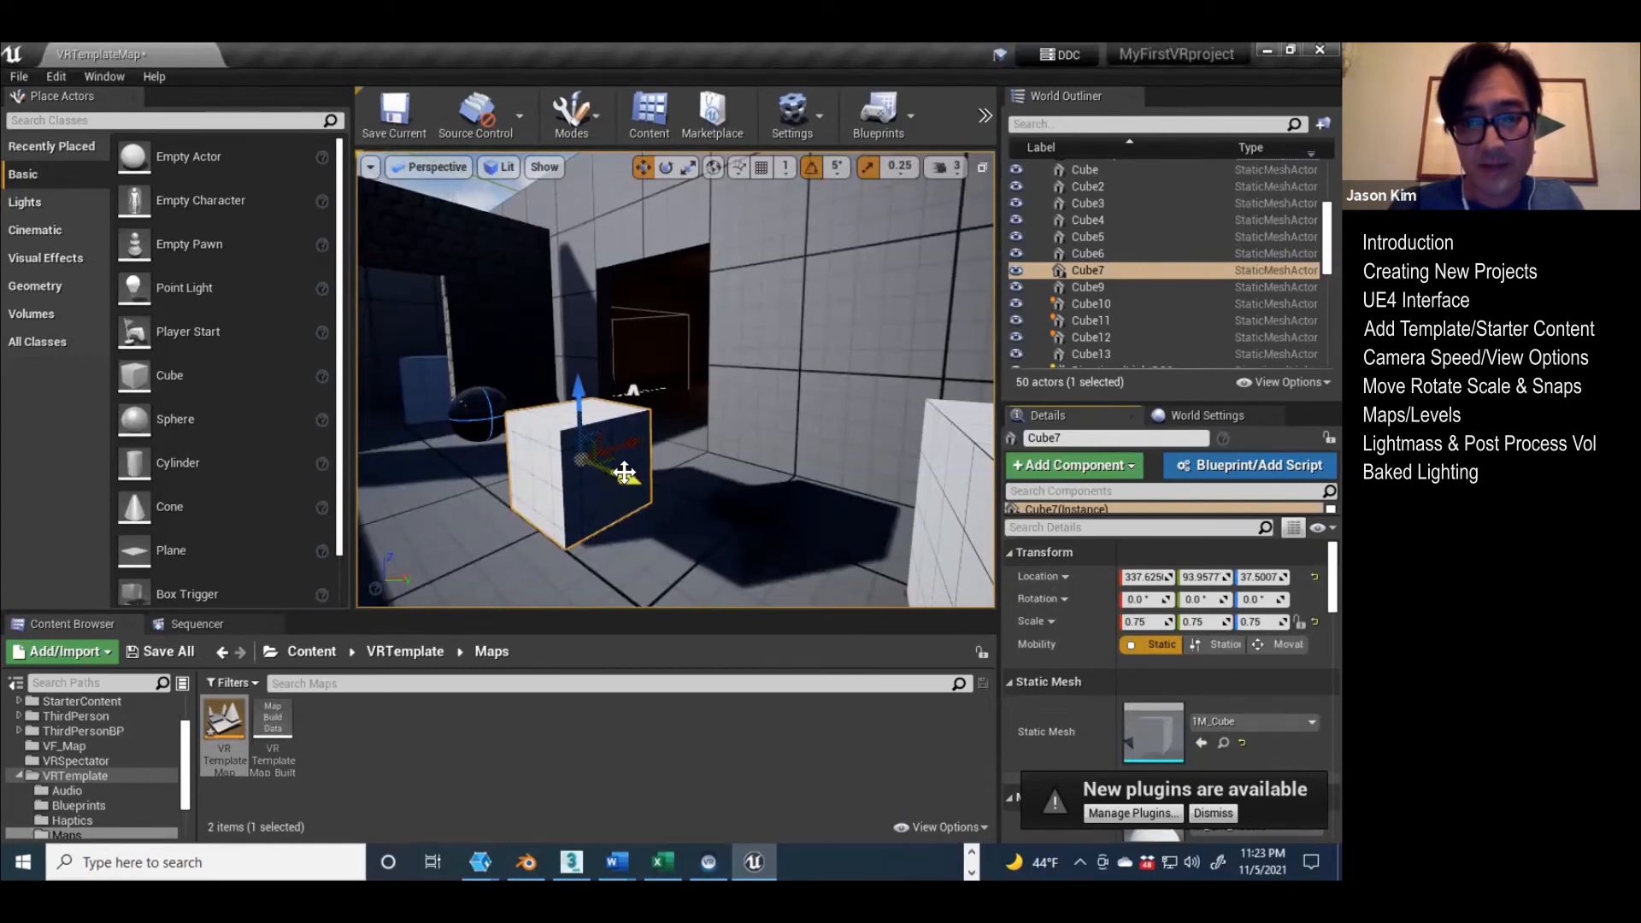
Step: Build only the lighting of VRTemplateMap to rebake the shadow of the moved static Cube7
{"action": "left_click", "coordinate": [986, 113]}
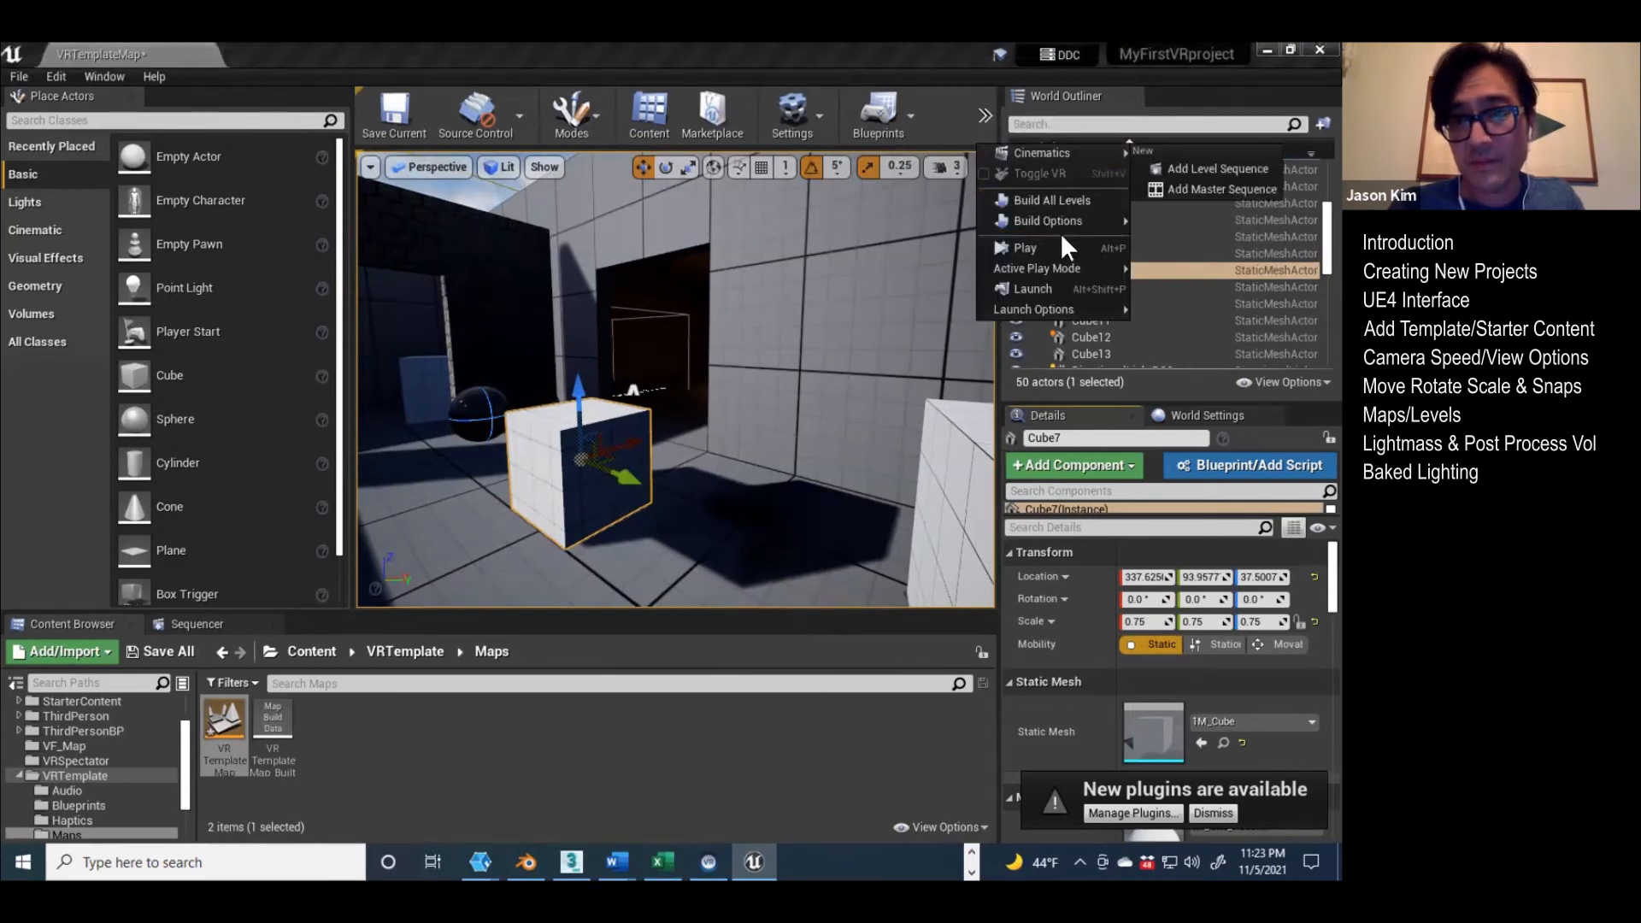
{"action": "mouse_move", "coordinate": [1062, 214]}
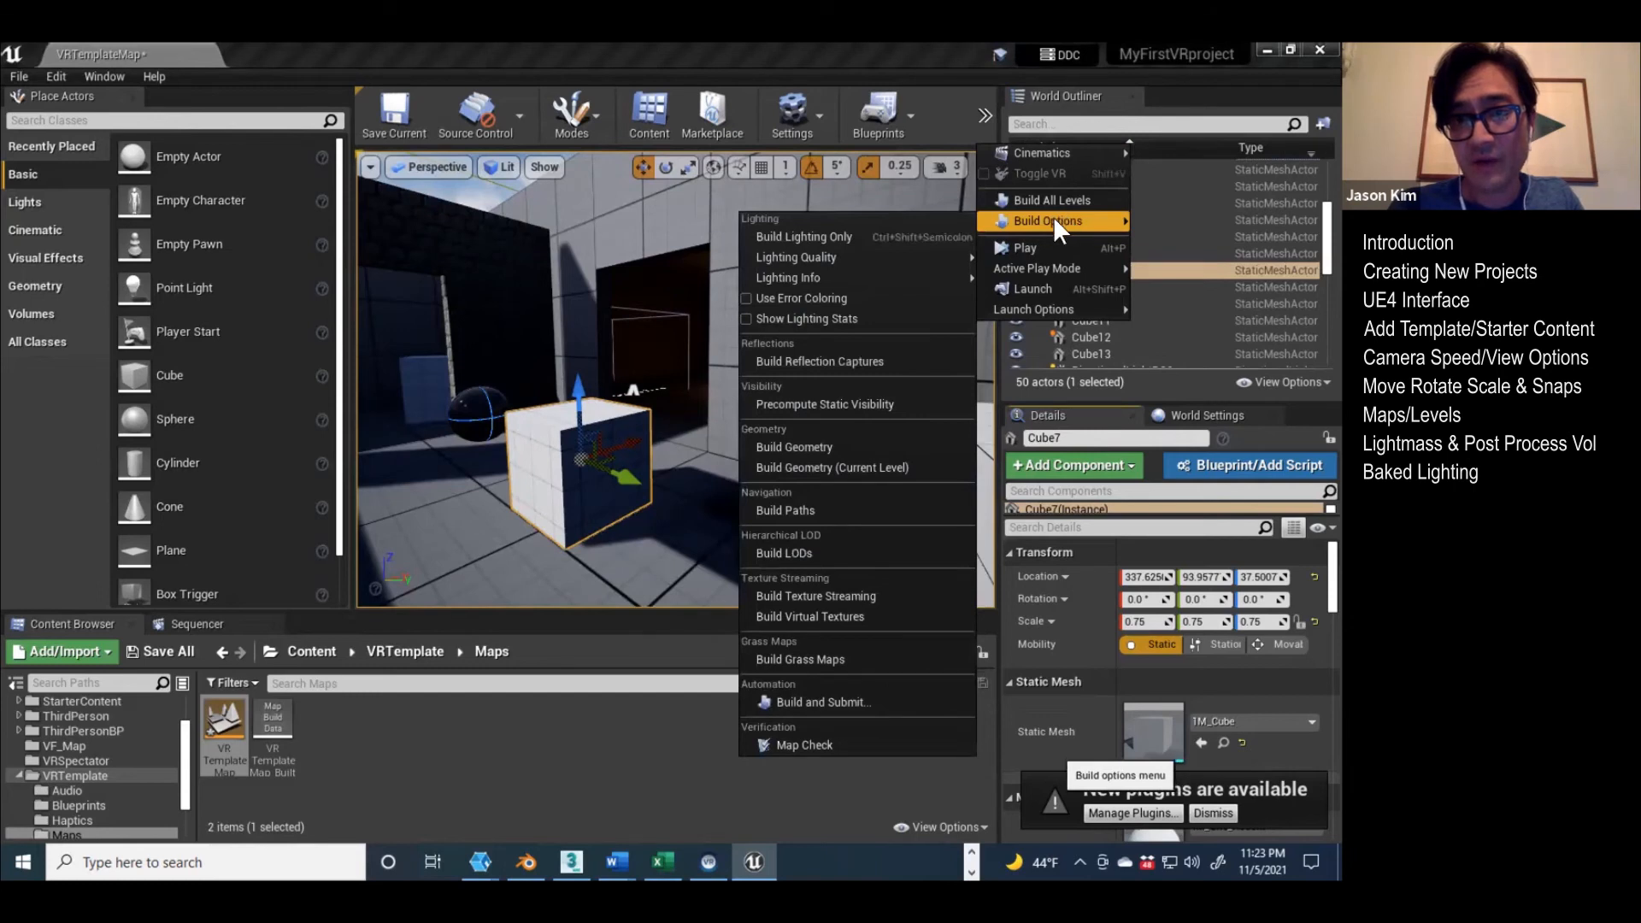
{"action": "left_click", "coordinate": [798, 241]}
{"action": "left_click", "coordinate": [769, 619]}
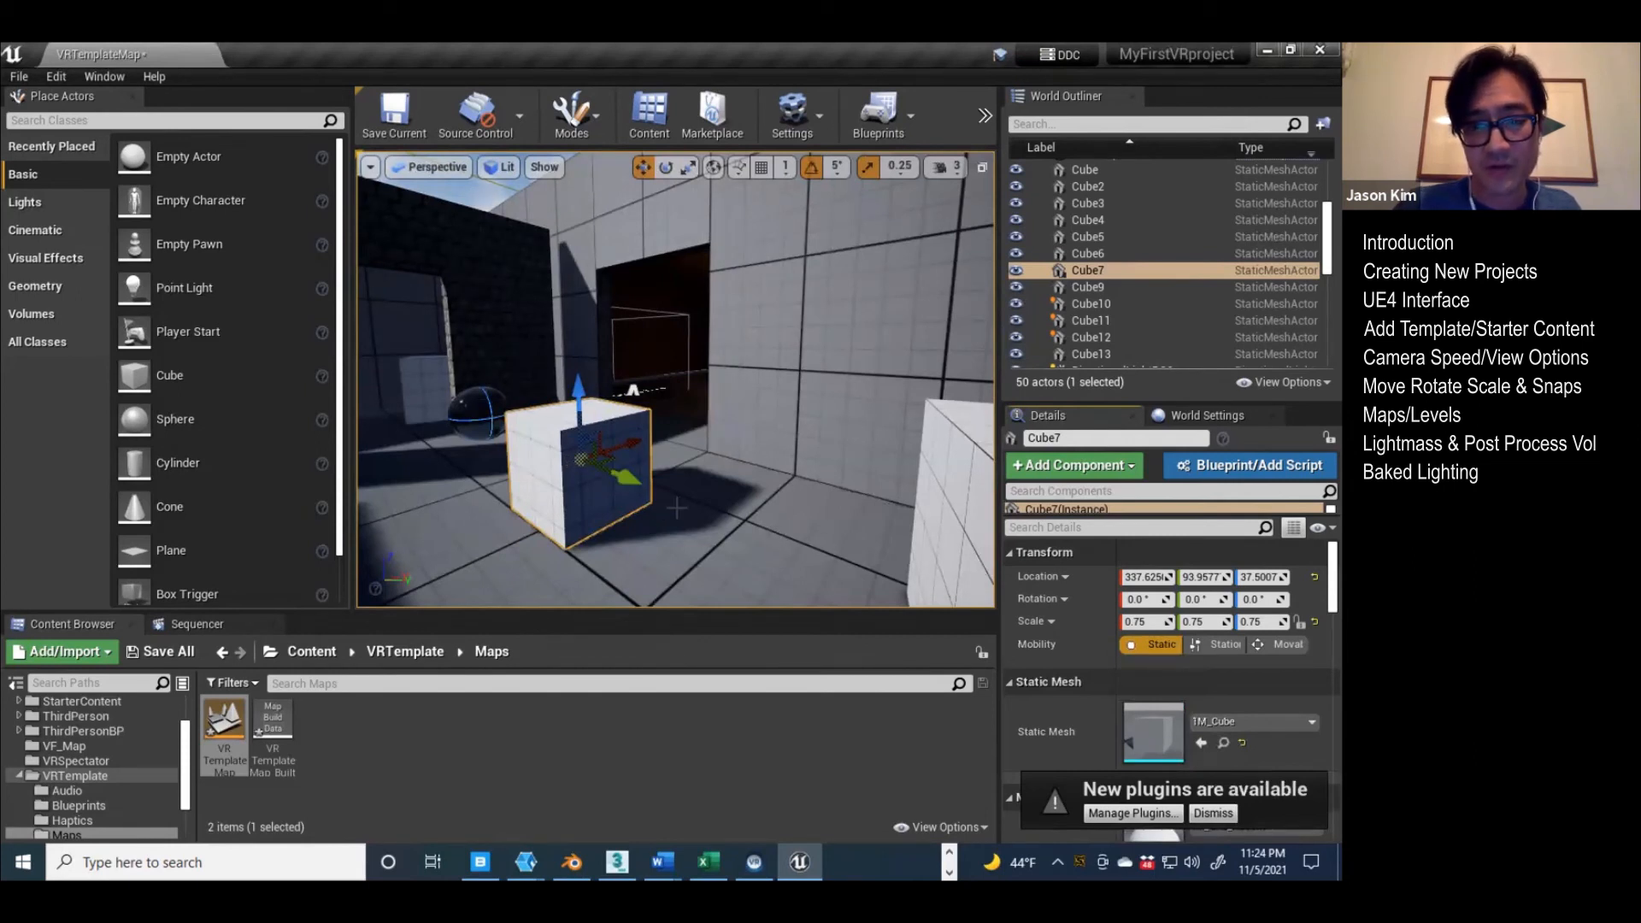
Step: Place the ThirdPersonCharacter blueprint from ThirdPersonBP/Blueprints on the floor beside the ball and the white cube
{"action": "left_click_drag", "start_coordinate": [632, 477], "coordinate": [697, 560]}
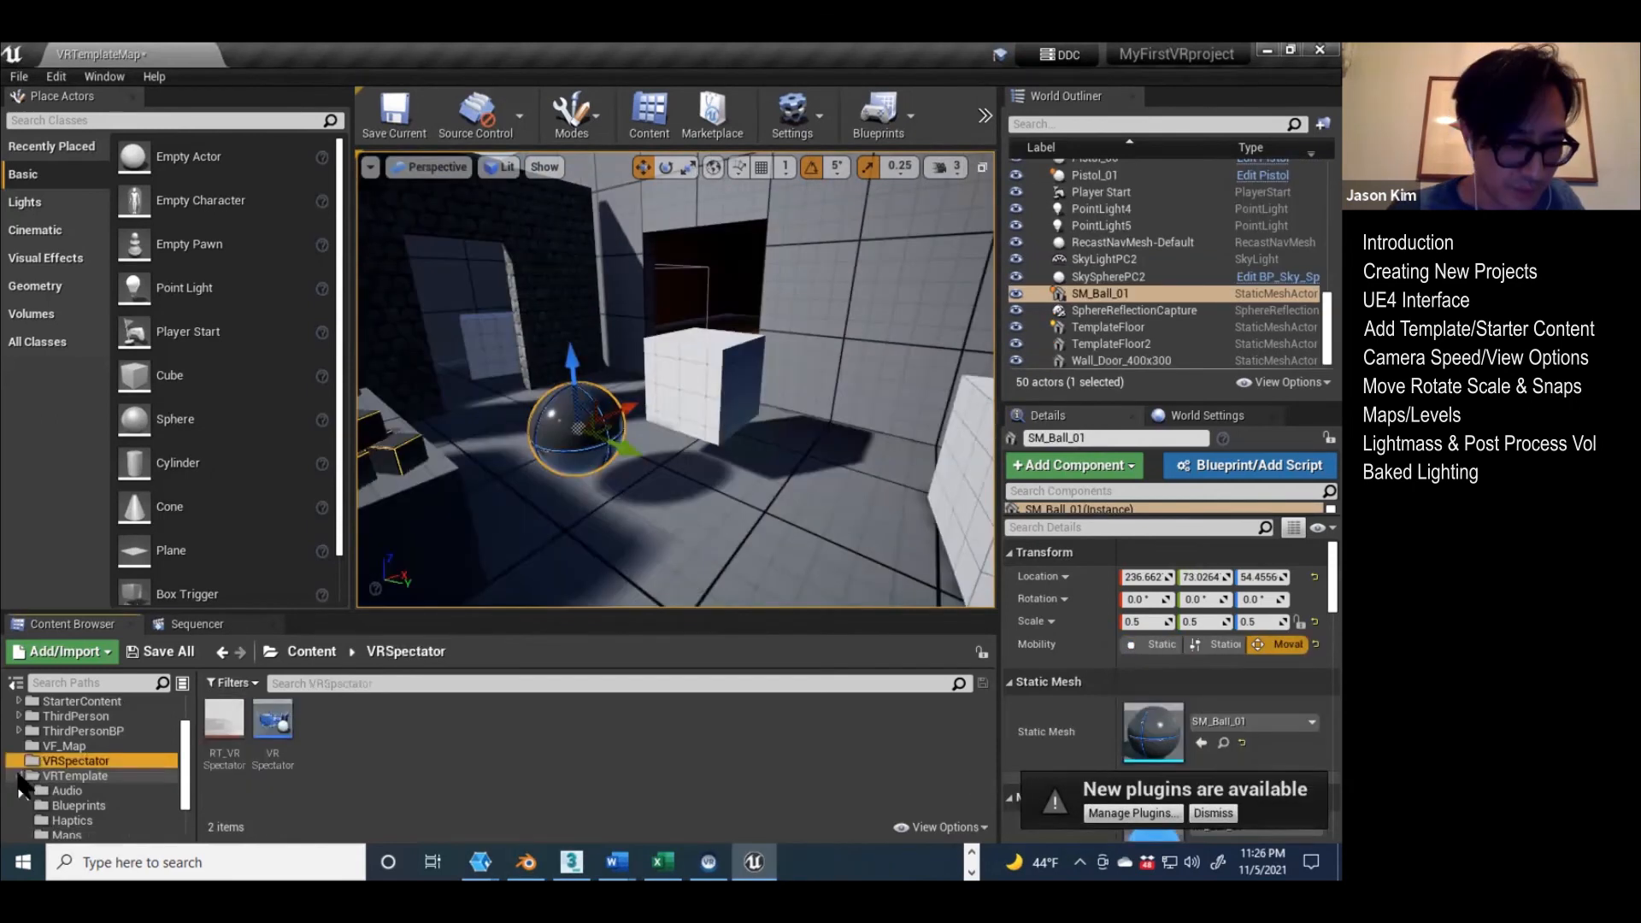
{"action": "scroll", "coordinate": [65, 780], "scroll_direction": "up", "scroll_amount": 3}
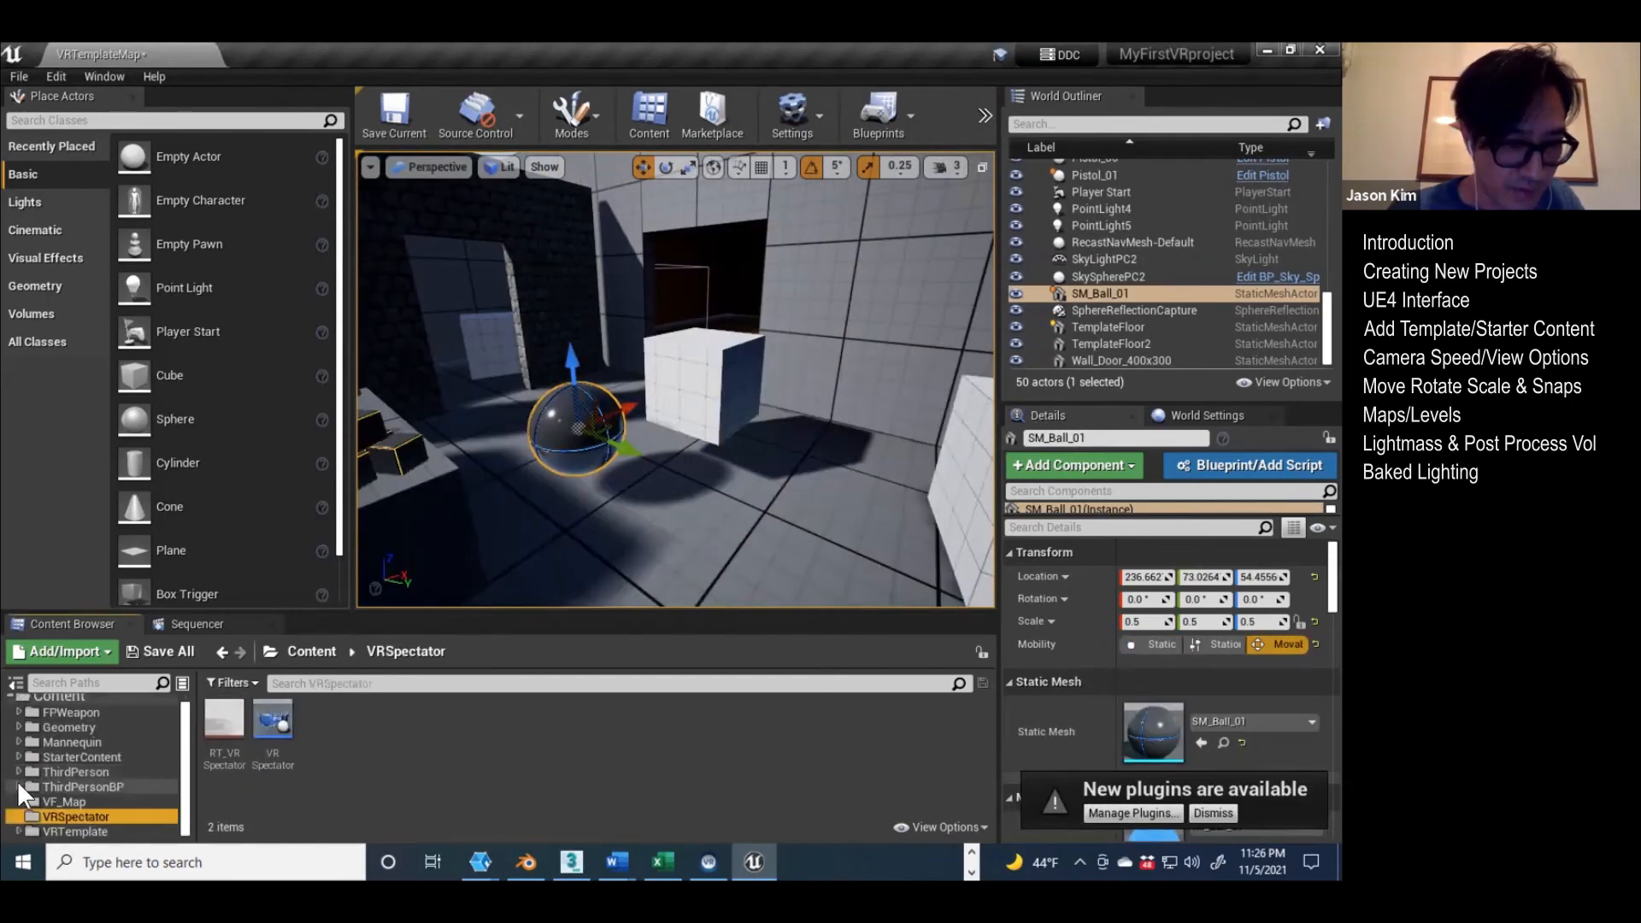
{"action": "left_click", "coordinate": [18, 784]}
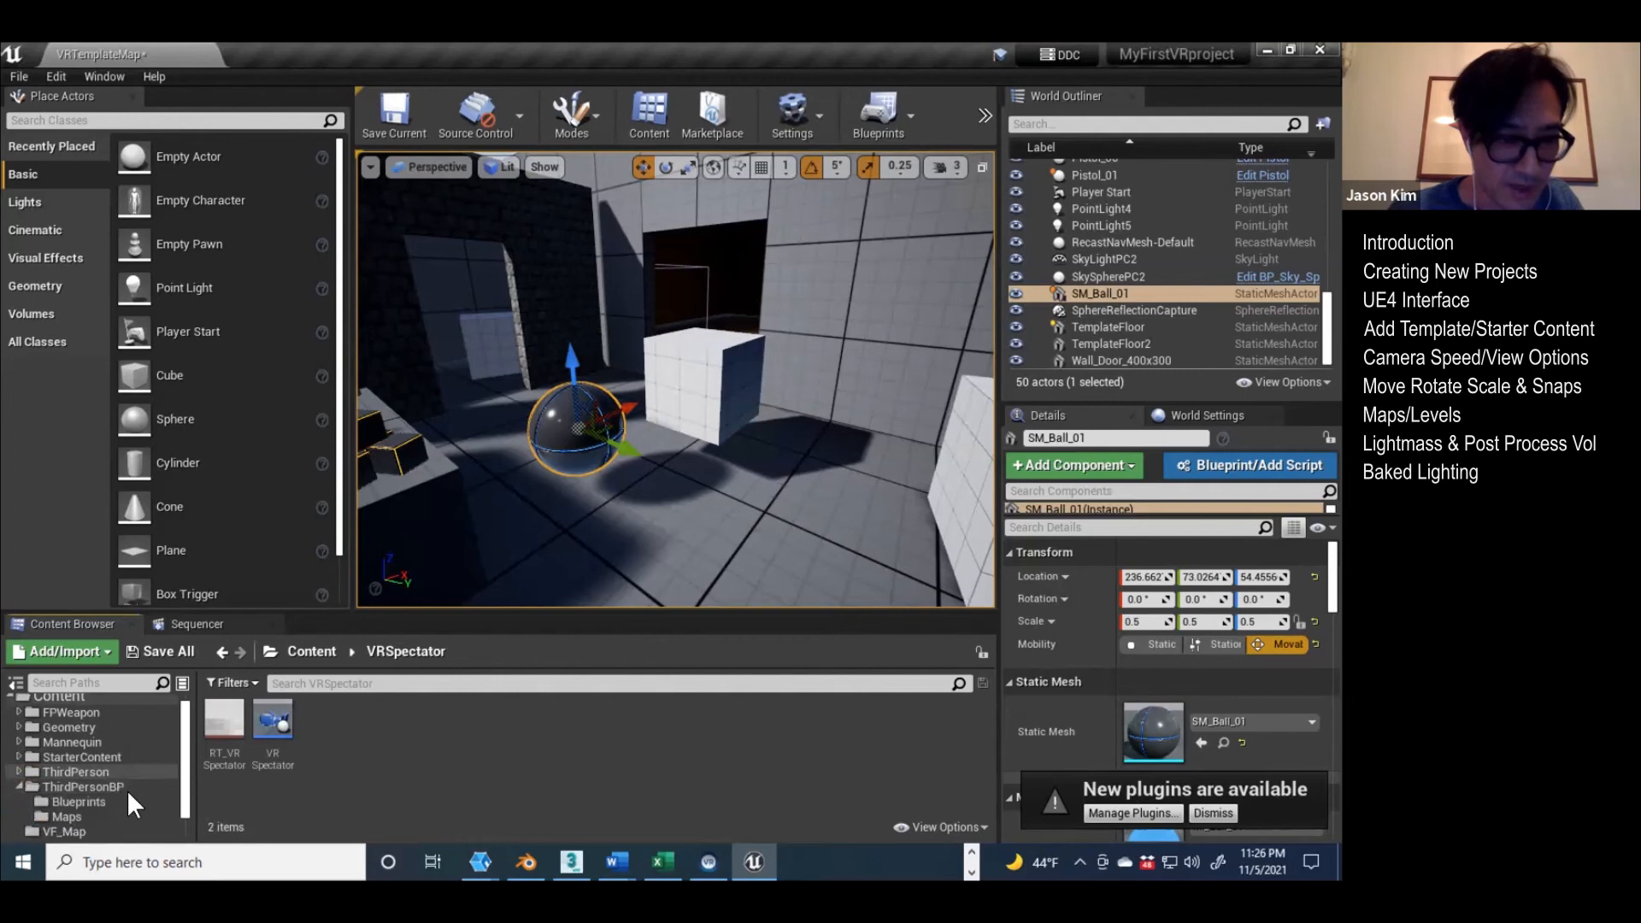
{"action": "left_click", "coordinate": [76, 801]}
{"action": "left_click_drag", "start_coordinate": [212, 724], "coordinate": [705, 538]}
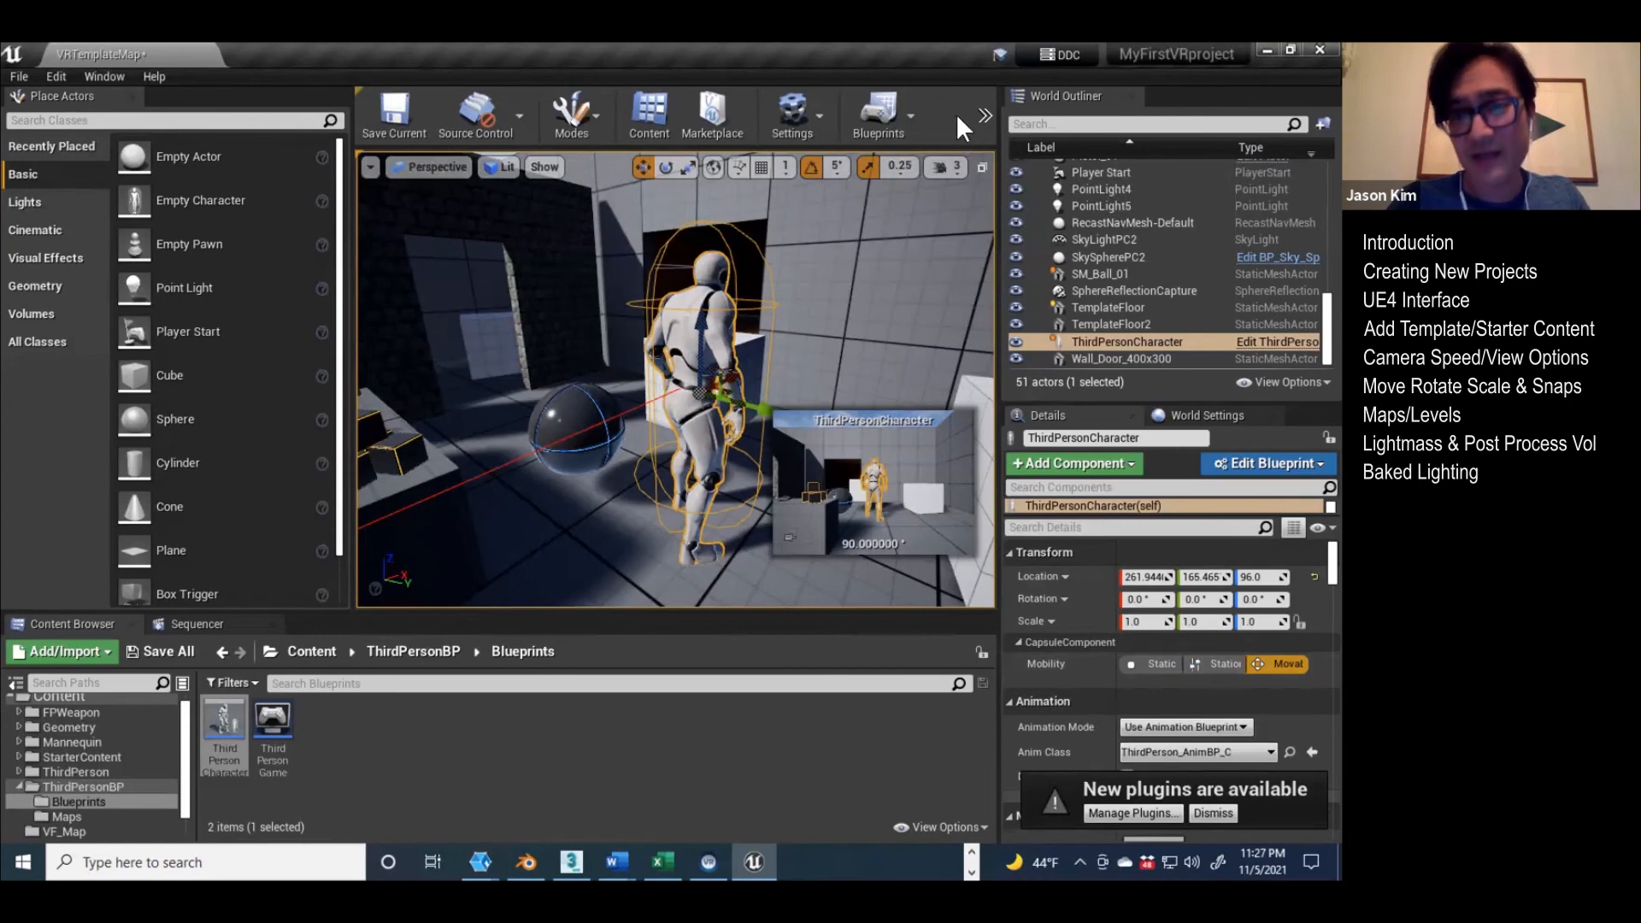
Step: Build only the lighting of VRTemplateMap with the third-person character in the scene
{"action": "left_click", "coordinate": [982, 114]}
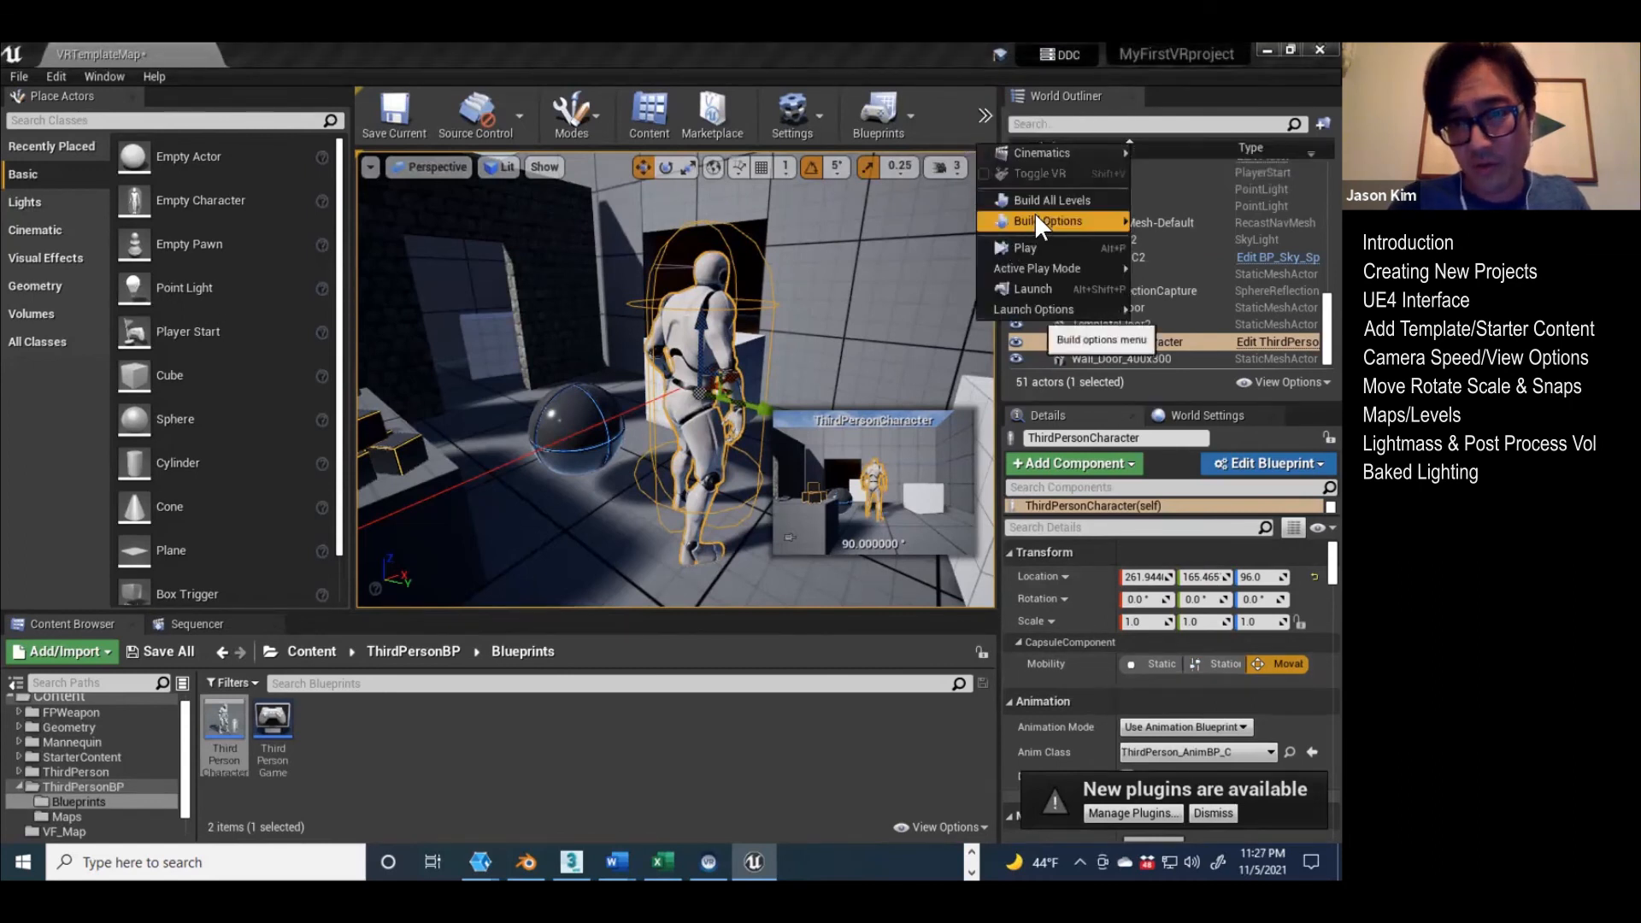
{"action": "mouse_move", "coordinate": [1042, 214]}
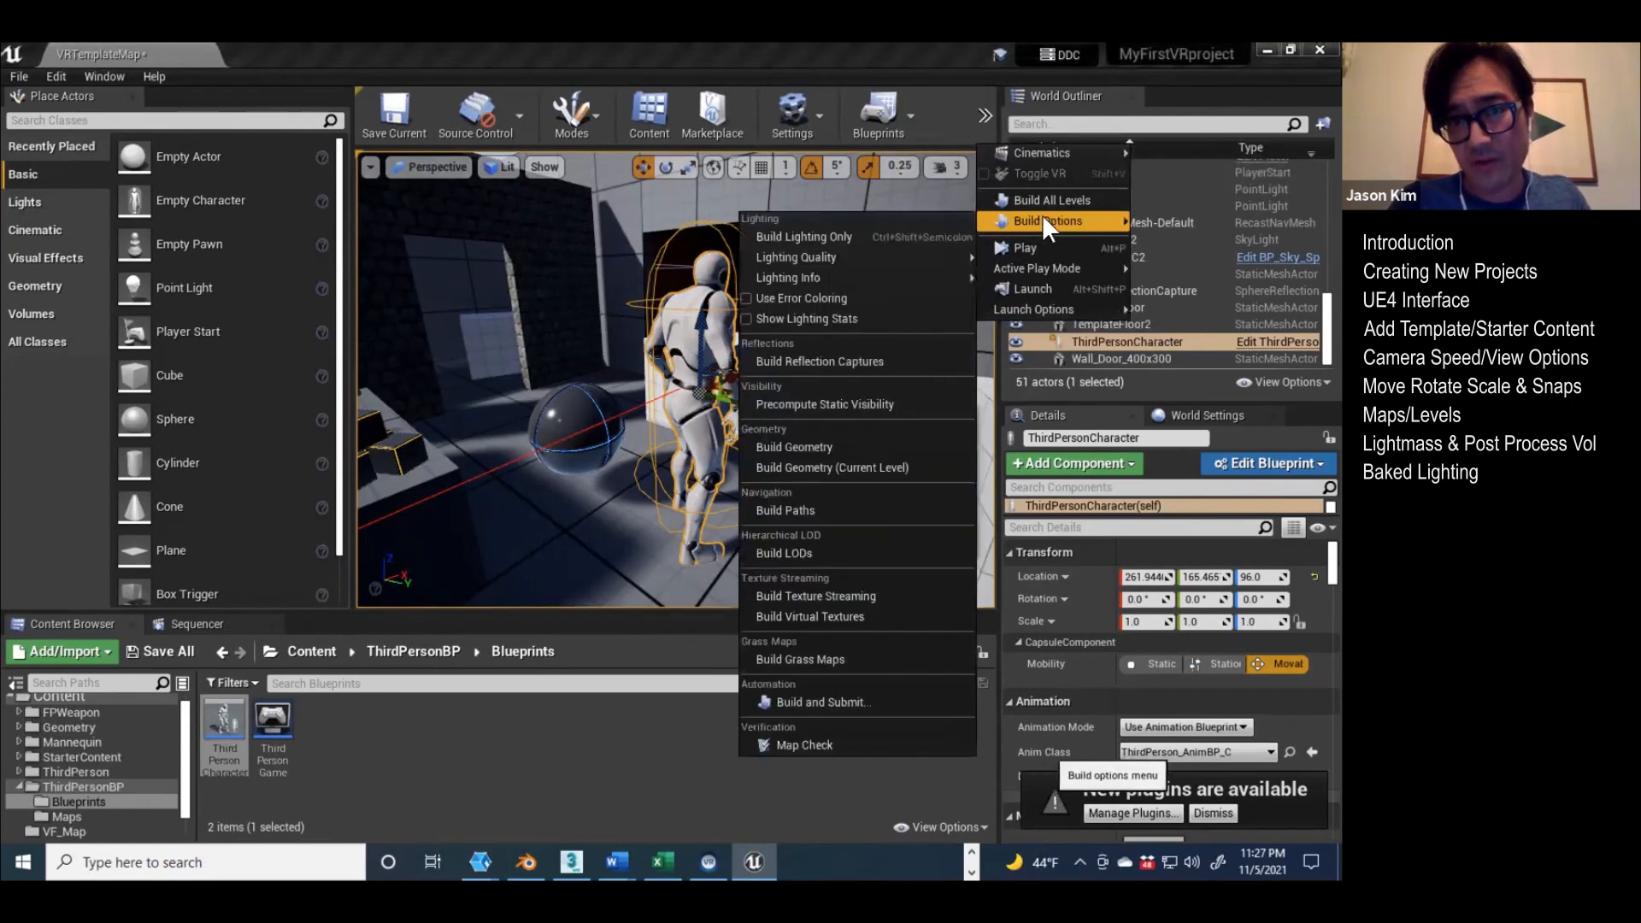
{"action": "left_click", "coordinate": [818, 237]}
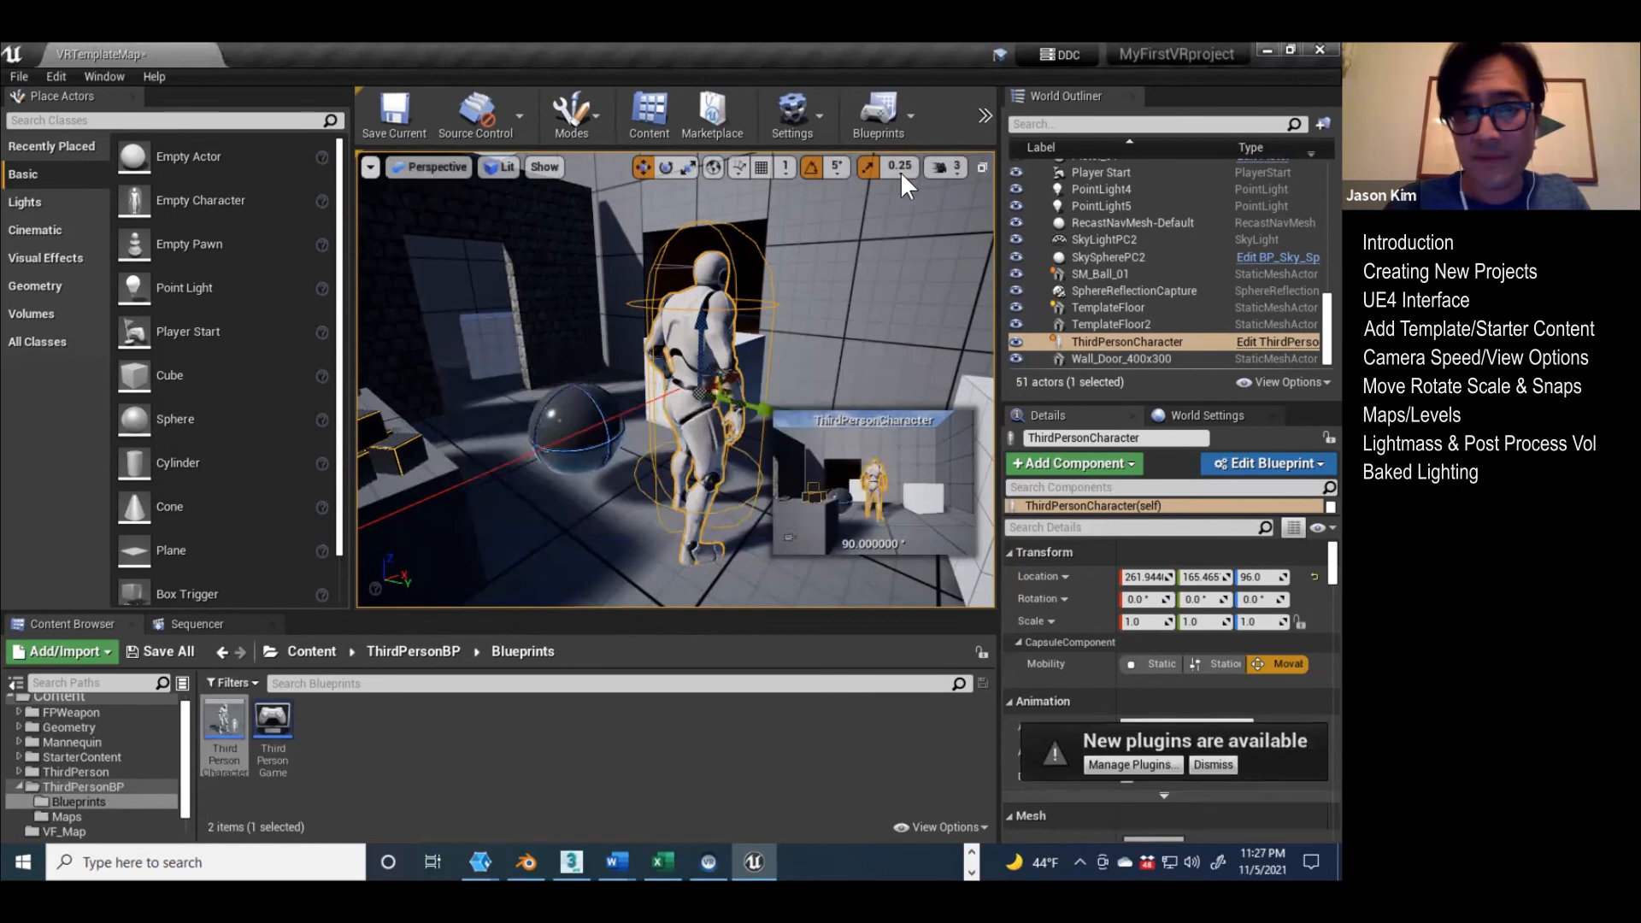
{"action": "left_click", "coordinate": [371, 166]}
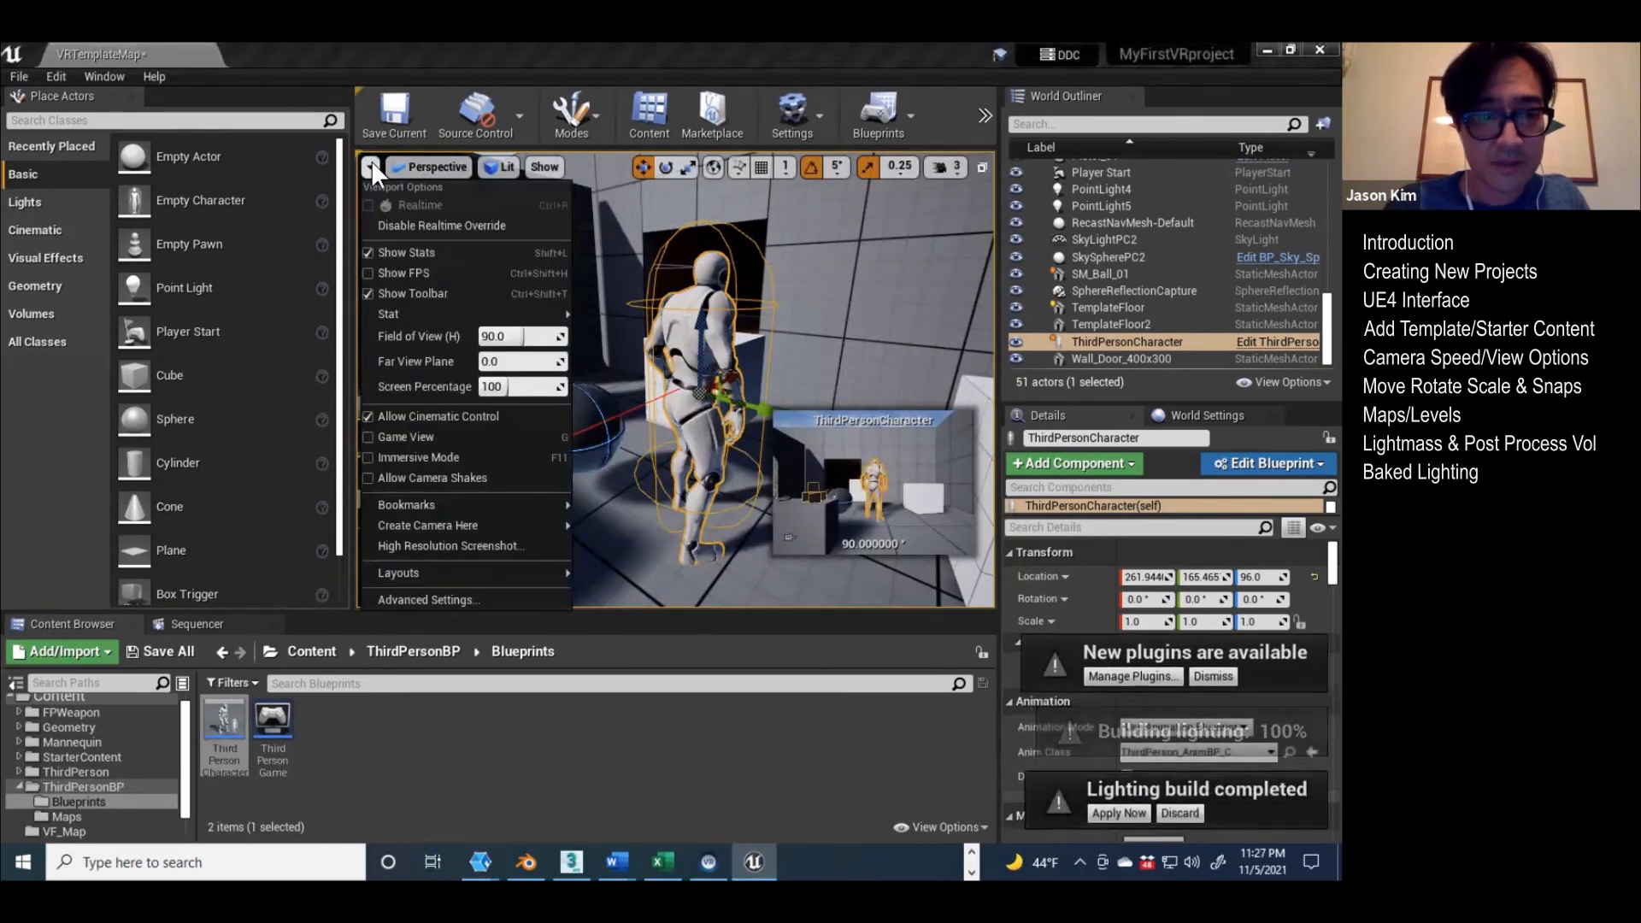
{"action": "left_click", "coordinate": [400, 163]}
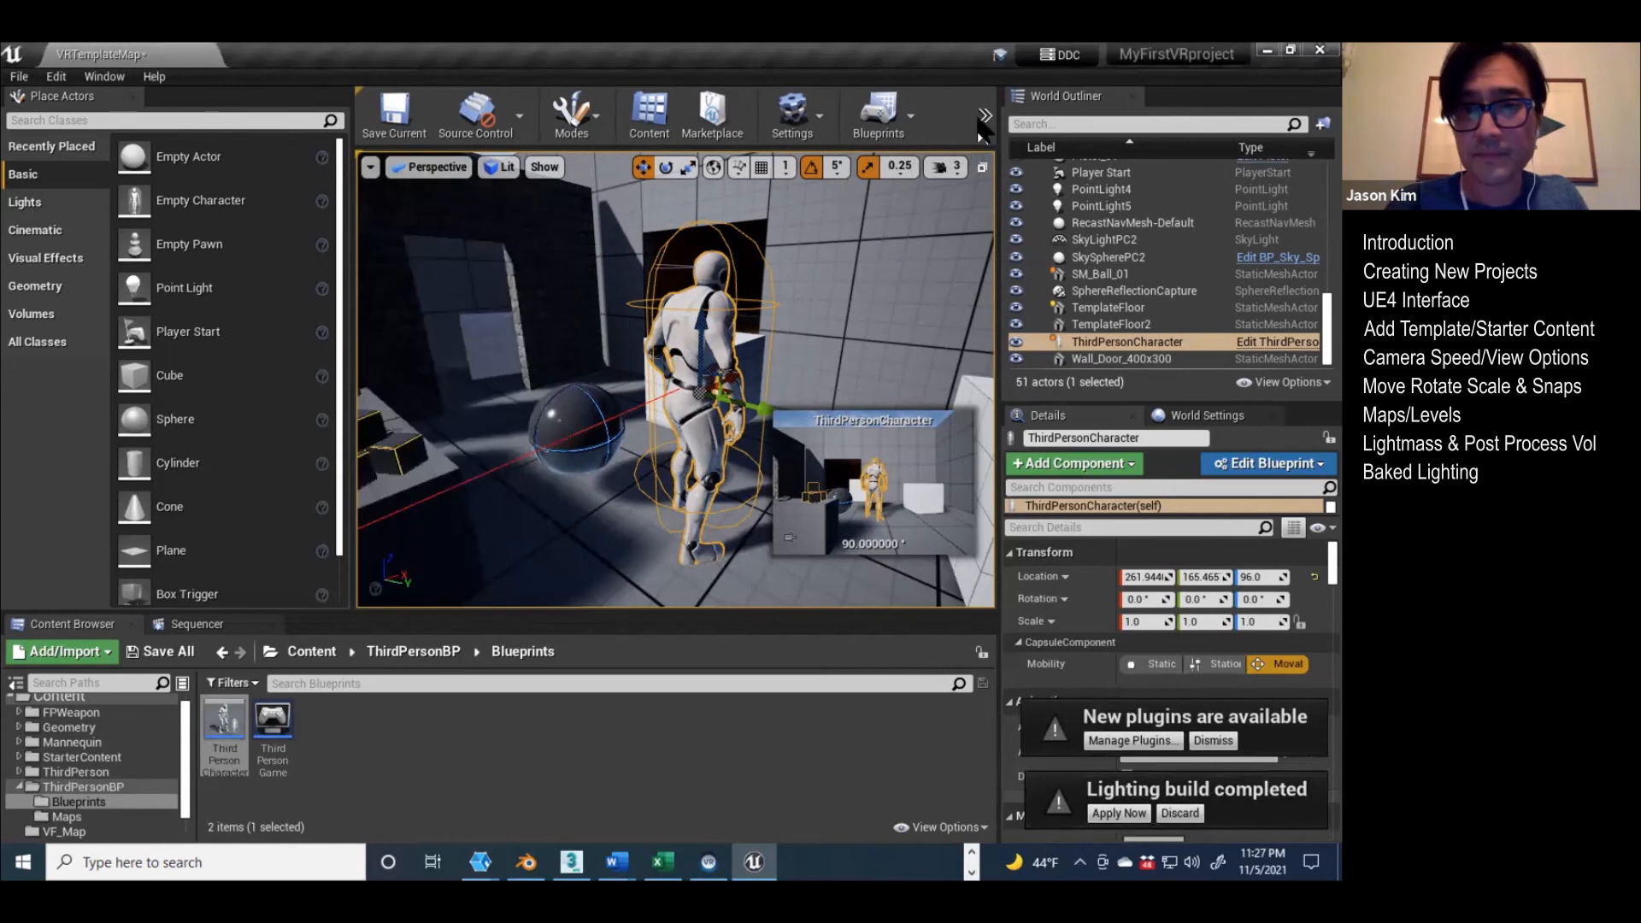
Step: Show the available Lighting Quality levels for the precomputed lighting build
{"action": "left_click", "coordinate": [984, 115]}
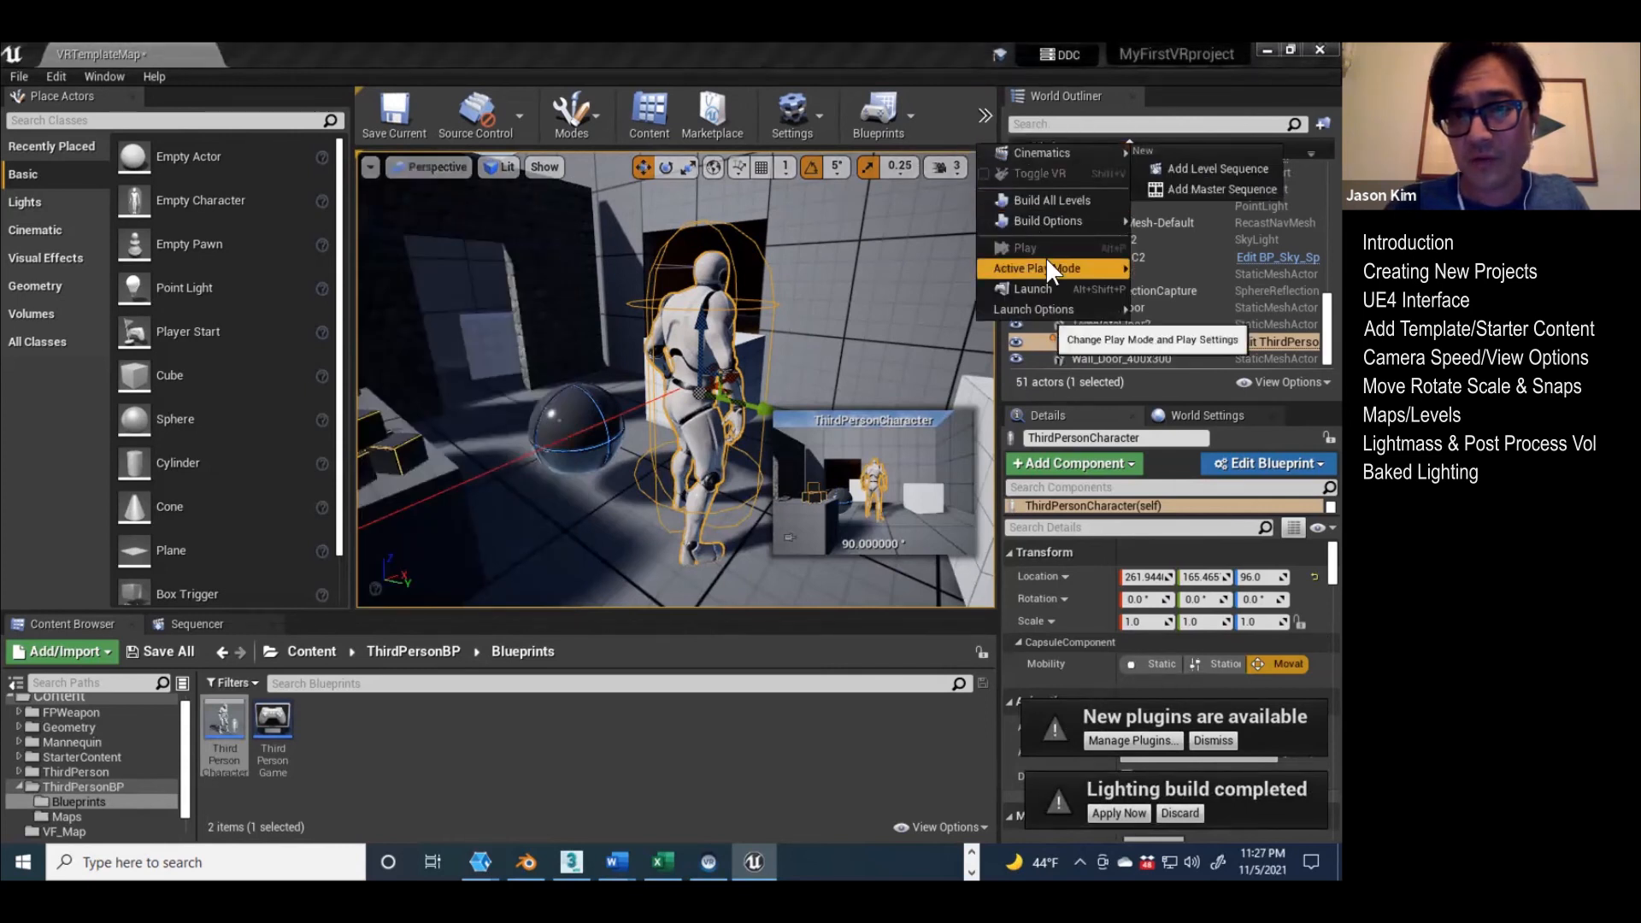
{"action": "mouse_move", "coordinate": [1055, 217]}
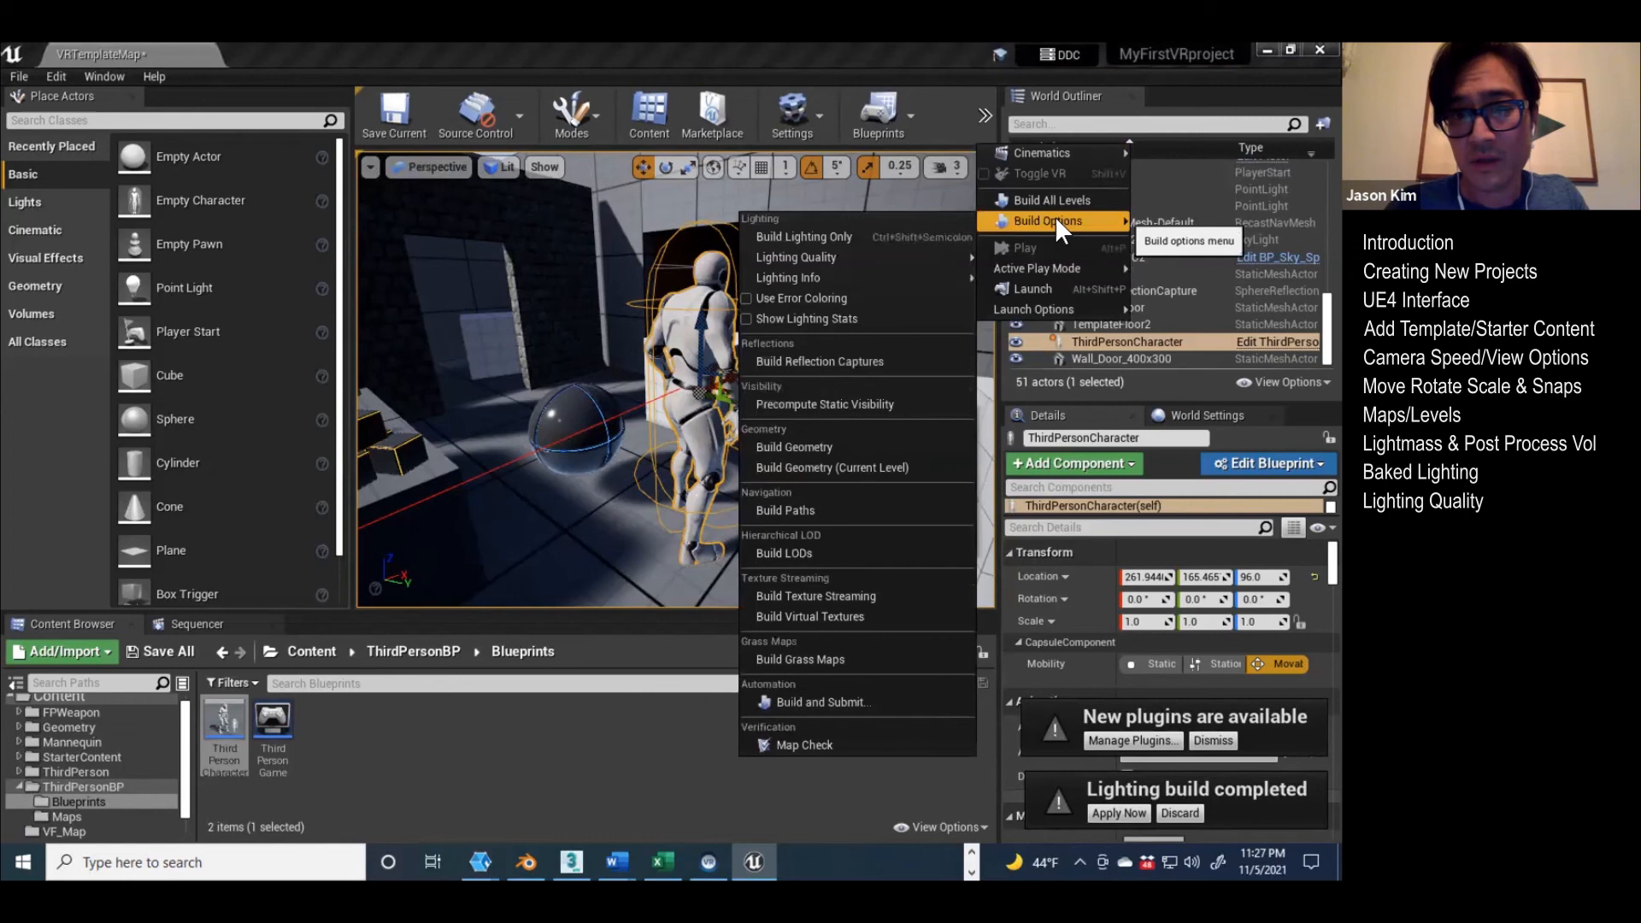
{"action": "mouse_move", "coordinate": [783, 256]}
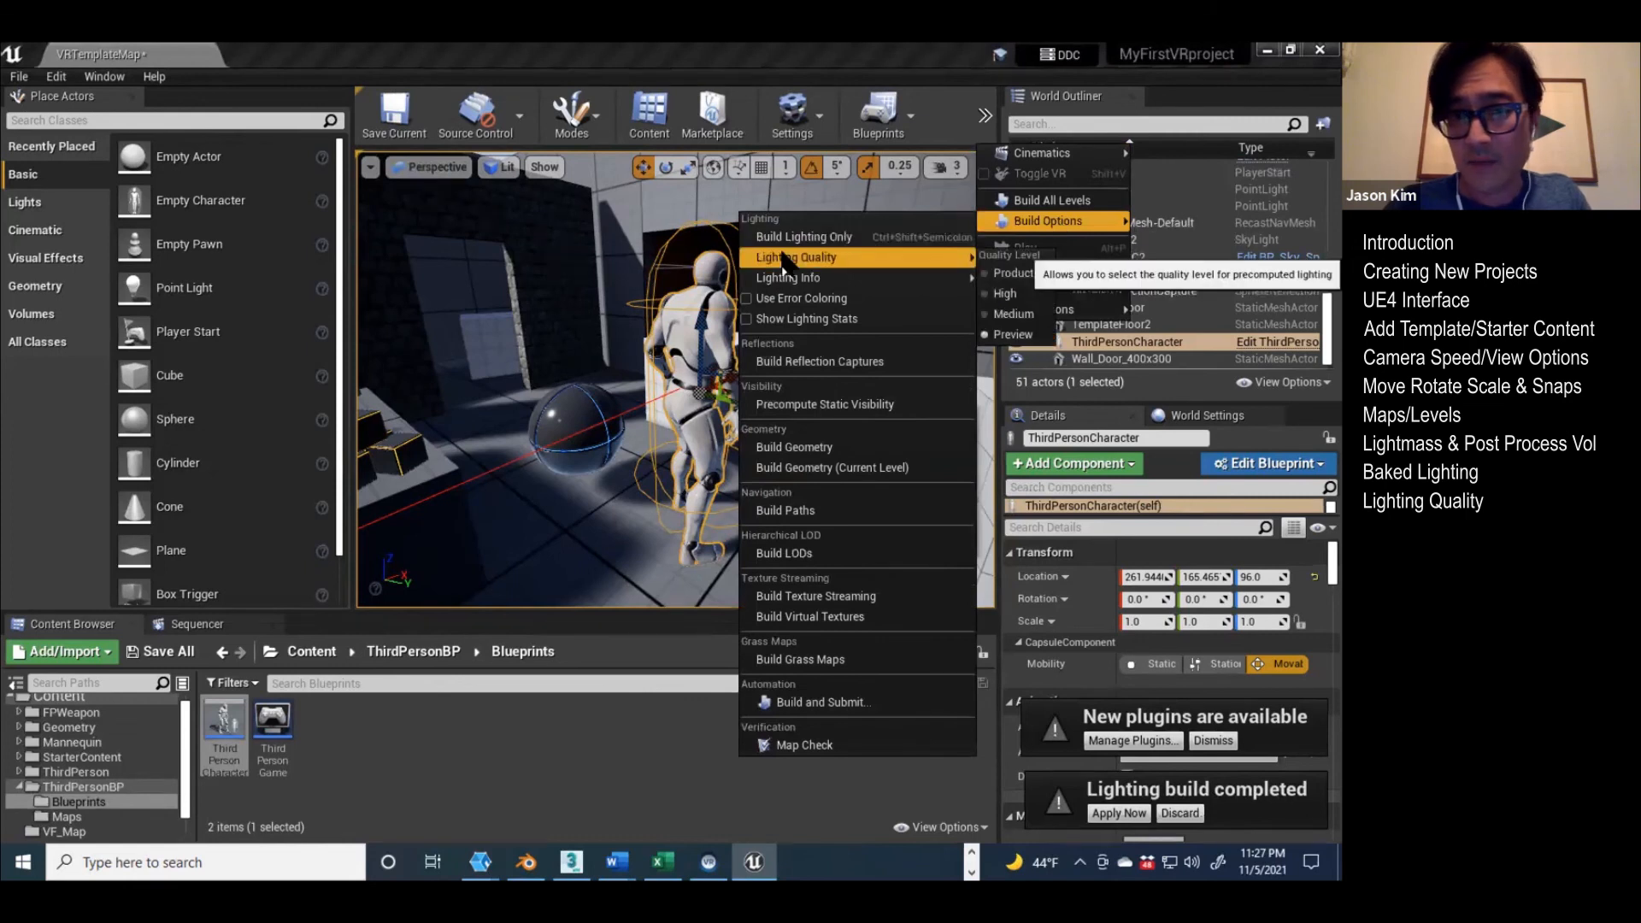
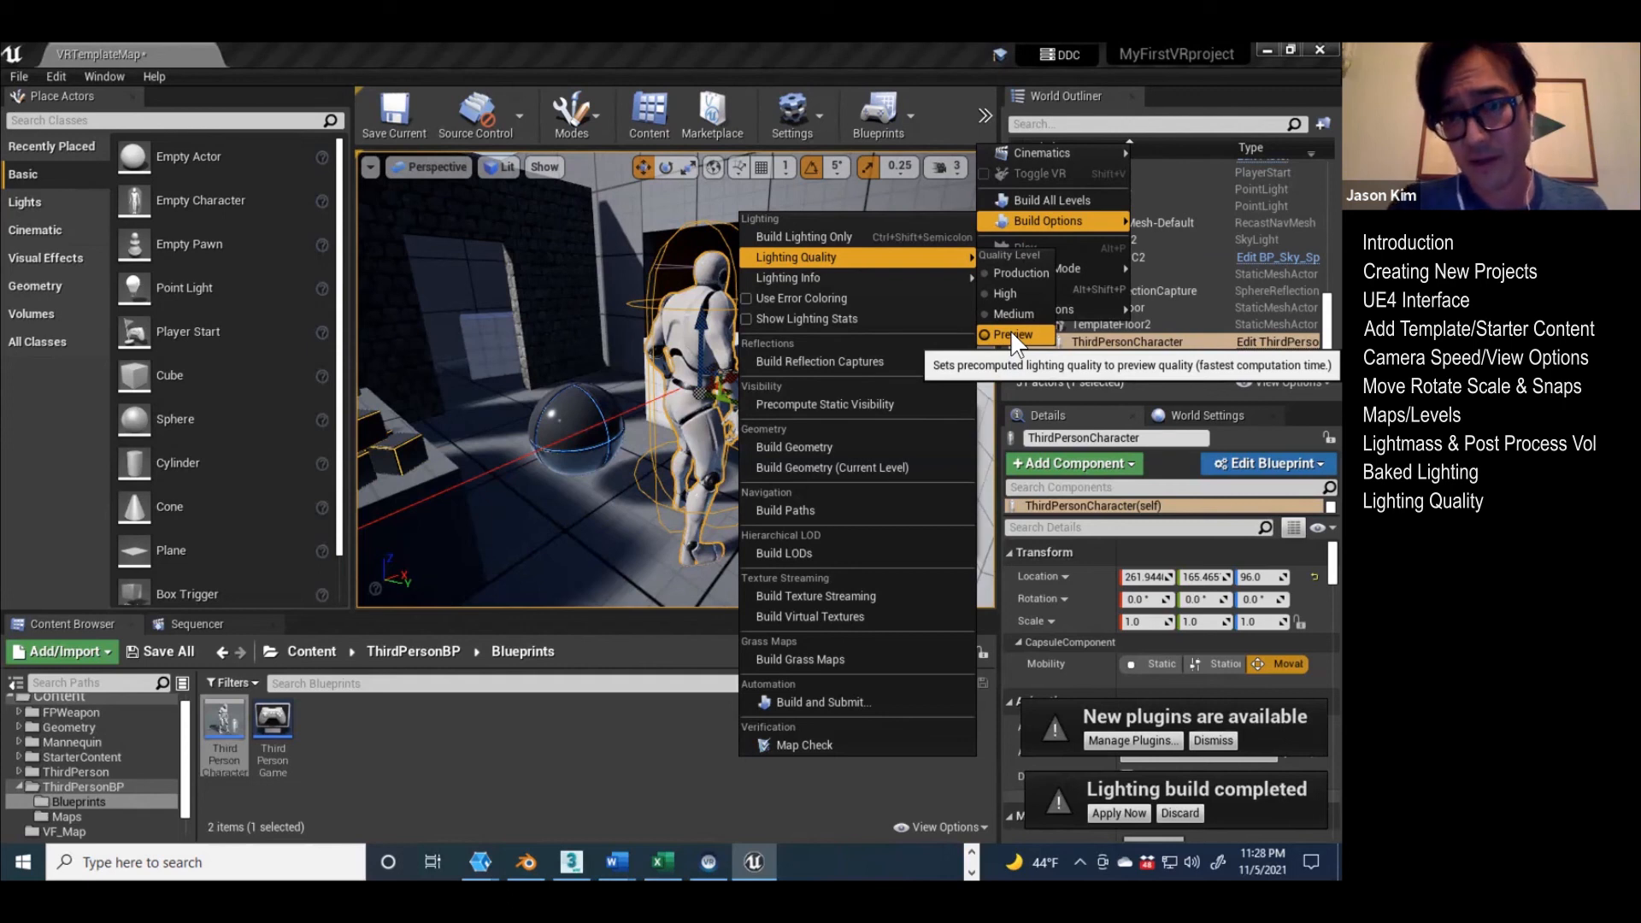
Step: Set the lighting build quality to Preview and view the third-person character with the neighbouring ball and cubes
{"action": "left_click", "coordinate": [1013, 336]}
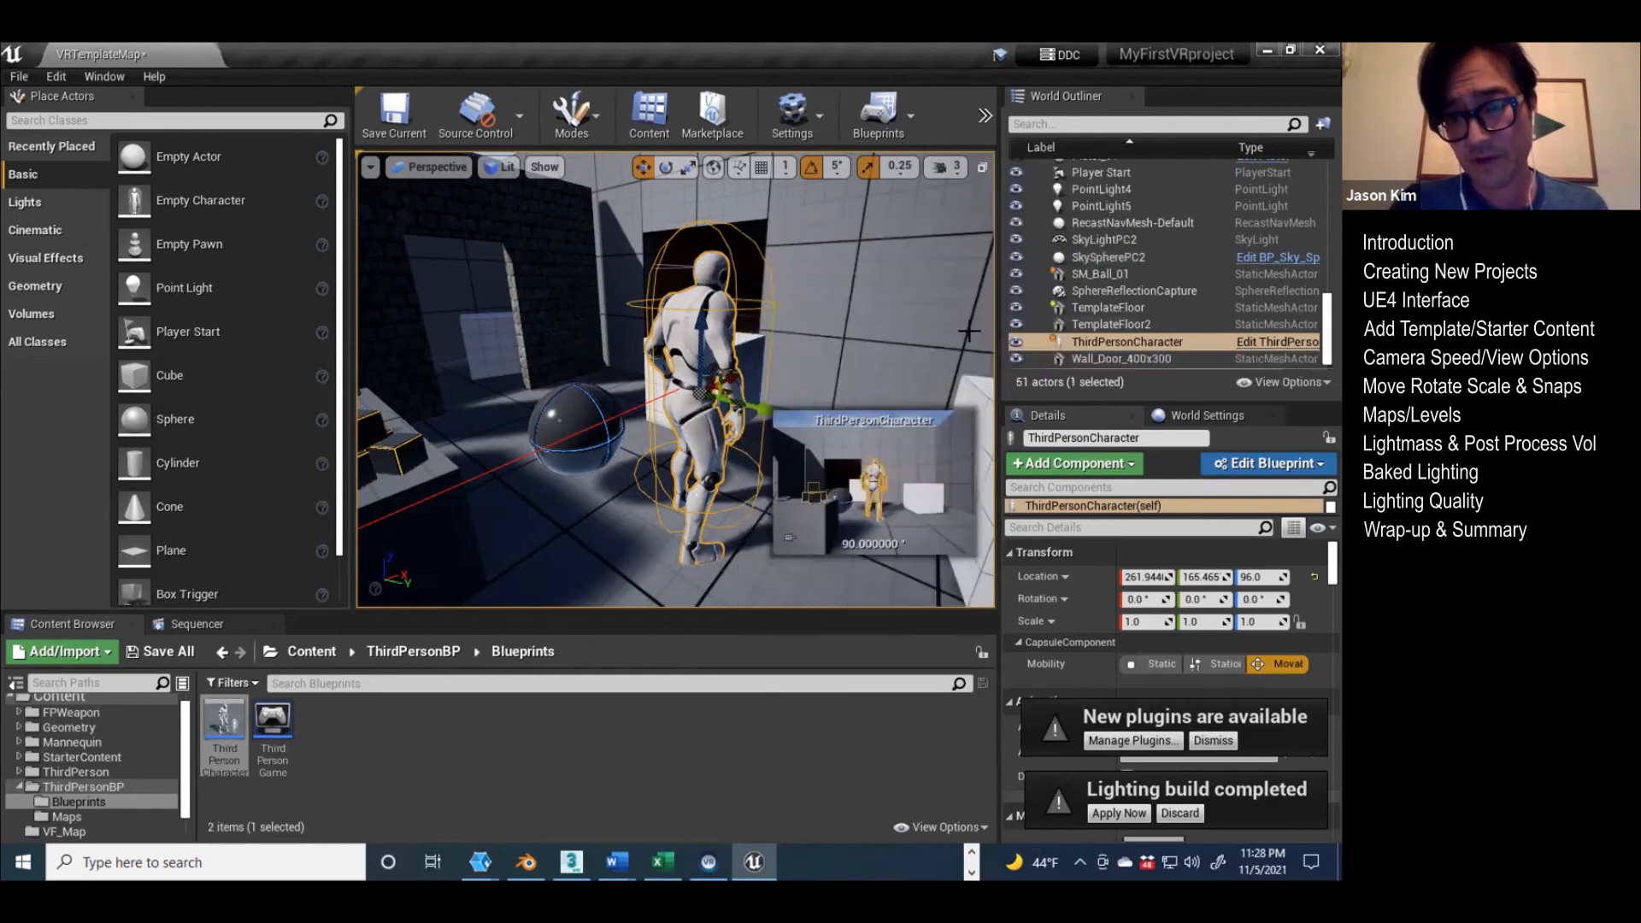
{"action": "right_click_drag", "start_coordinate": [634, 290], "coordinate": [600, 275]}
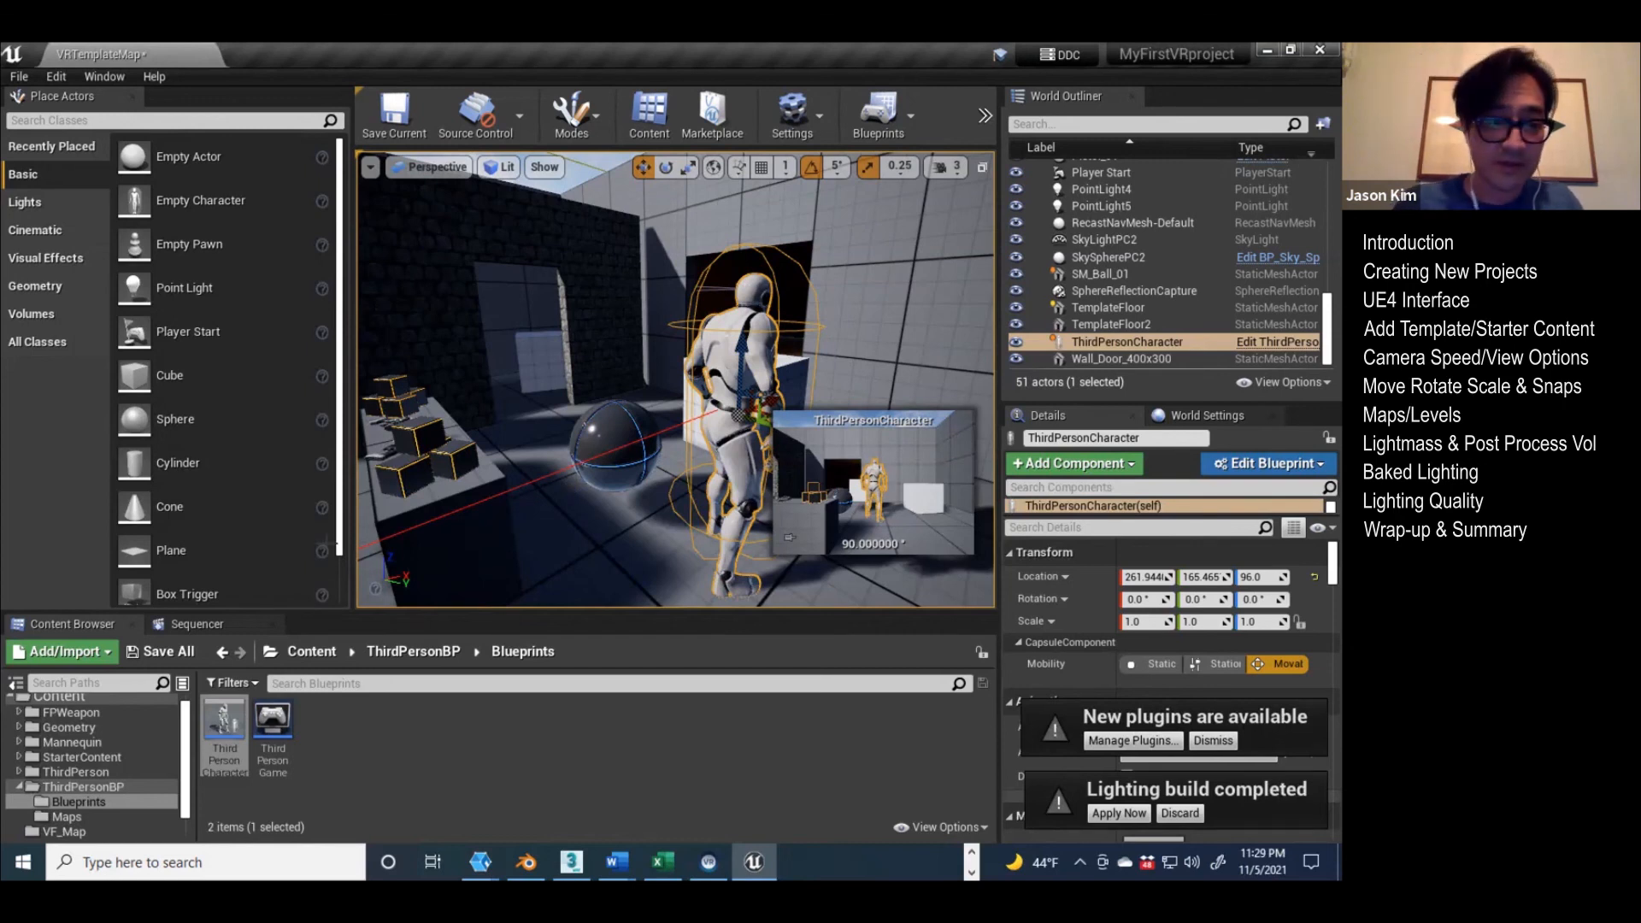
Step: Set both the Editor Startup Map and the Game Default Map to FinalProject in the project's Maps & Modes settings
{"action": "left_click", "coordinate": [62, 697]}
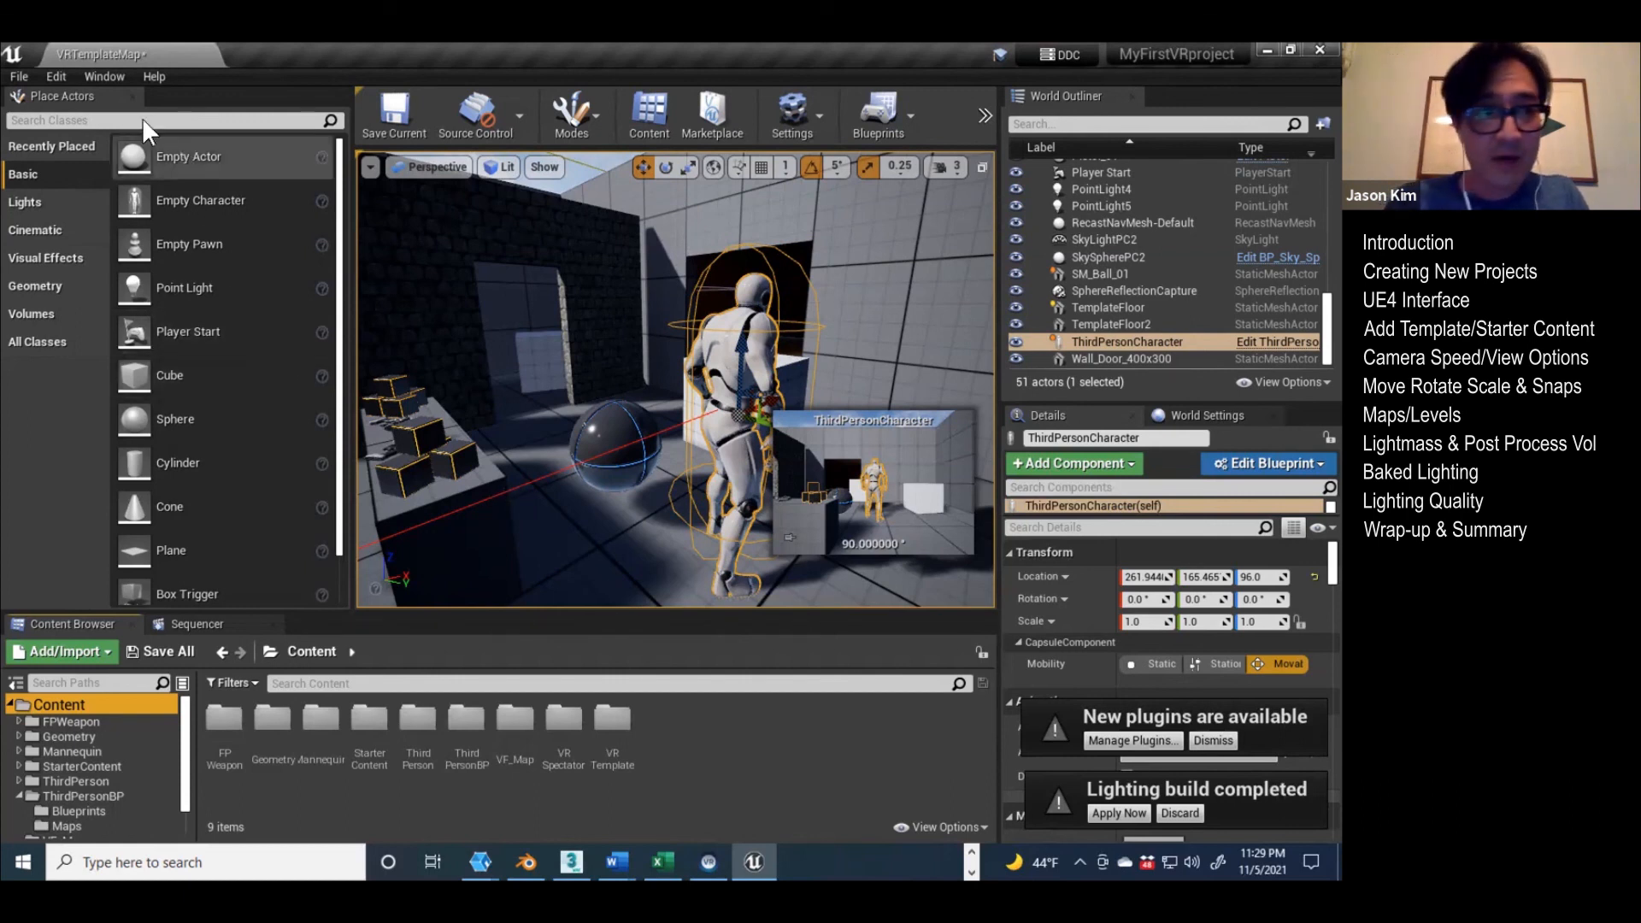
{"action": "left_click", "coordinate": [59, 75]}
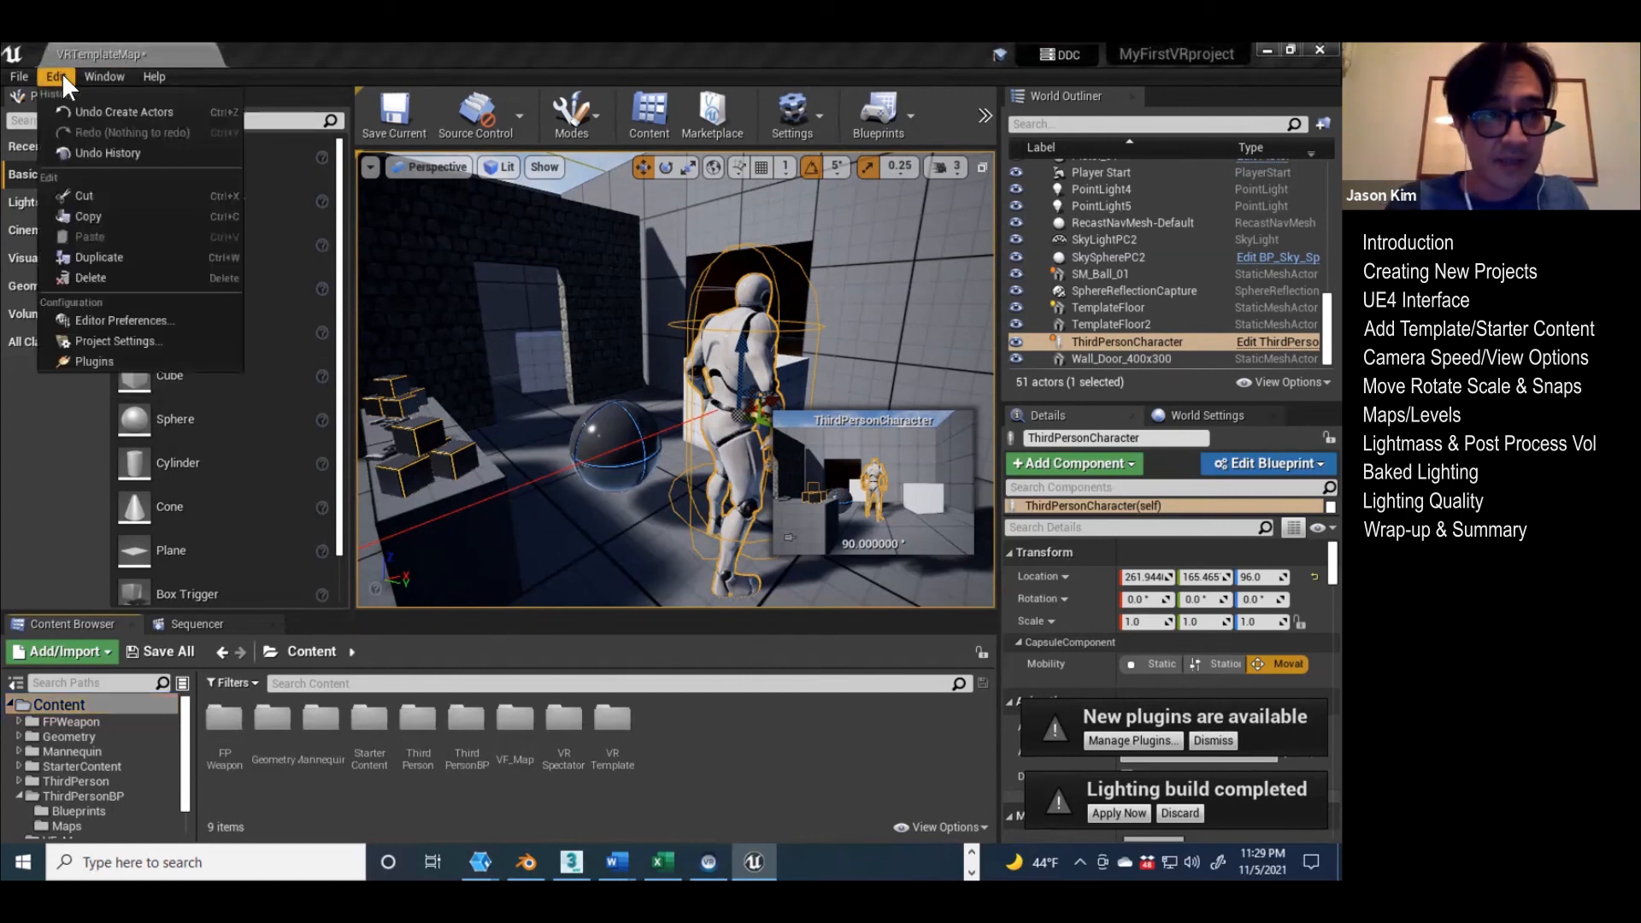
{"action": "left_click", "coordinate": [117, 340]}
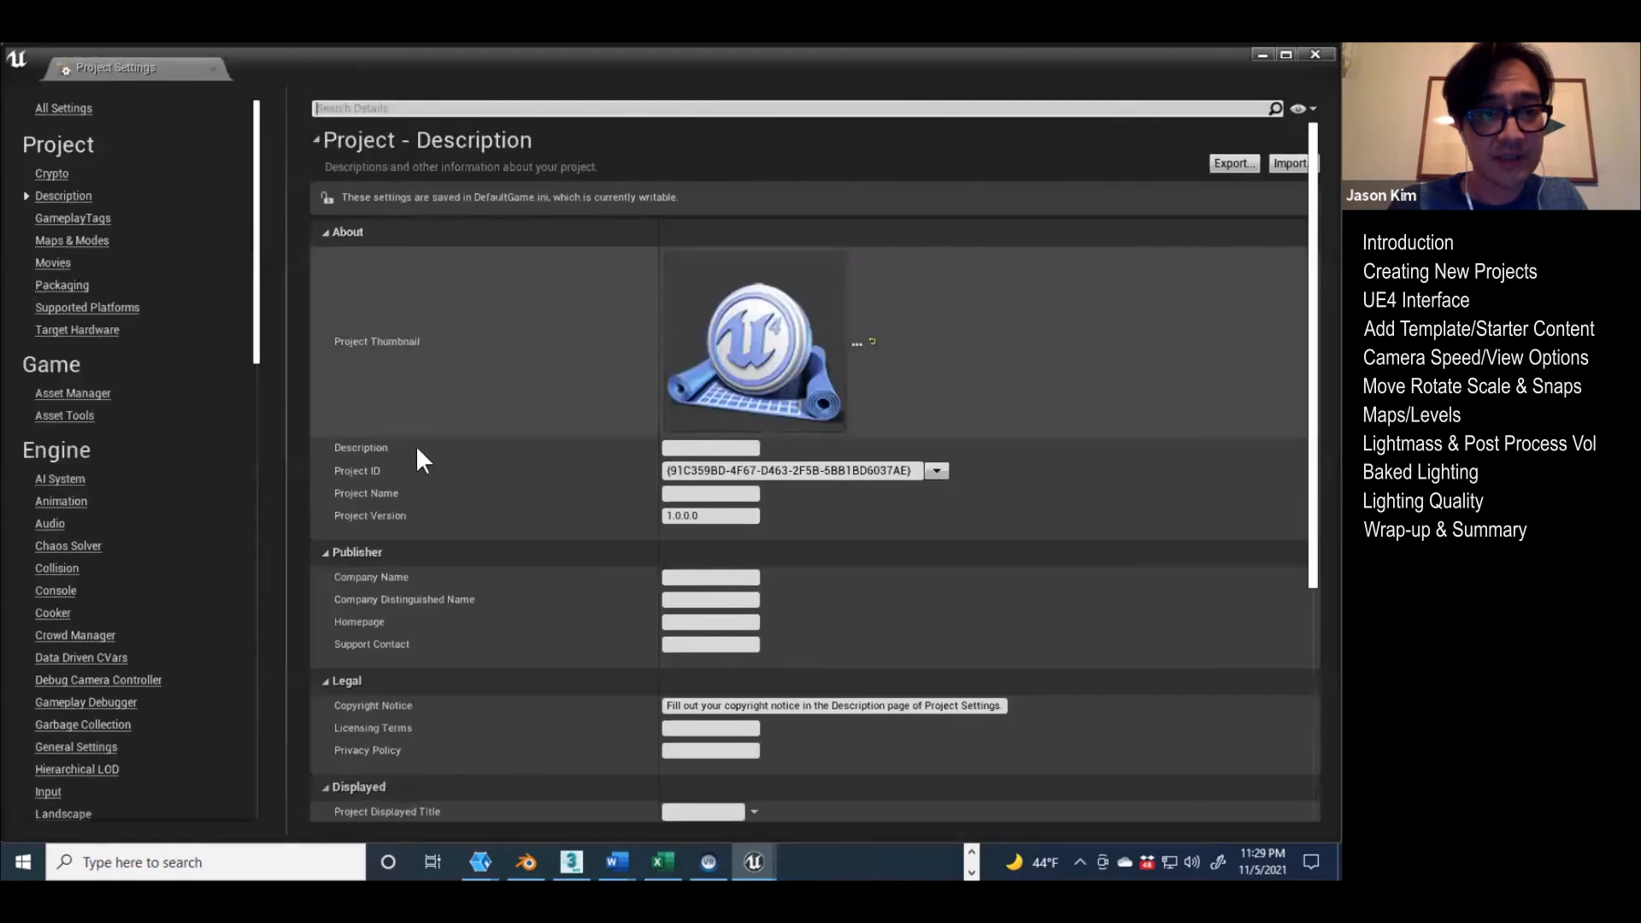
{"action": "left_click", "coordinate": [73, 241]}
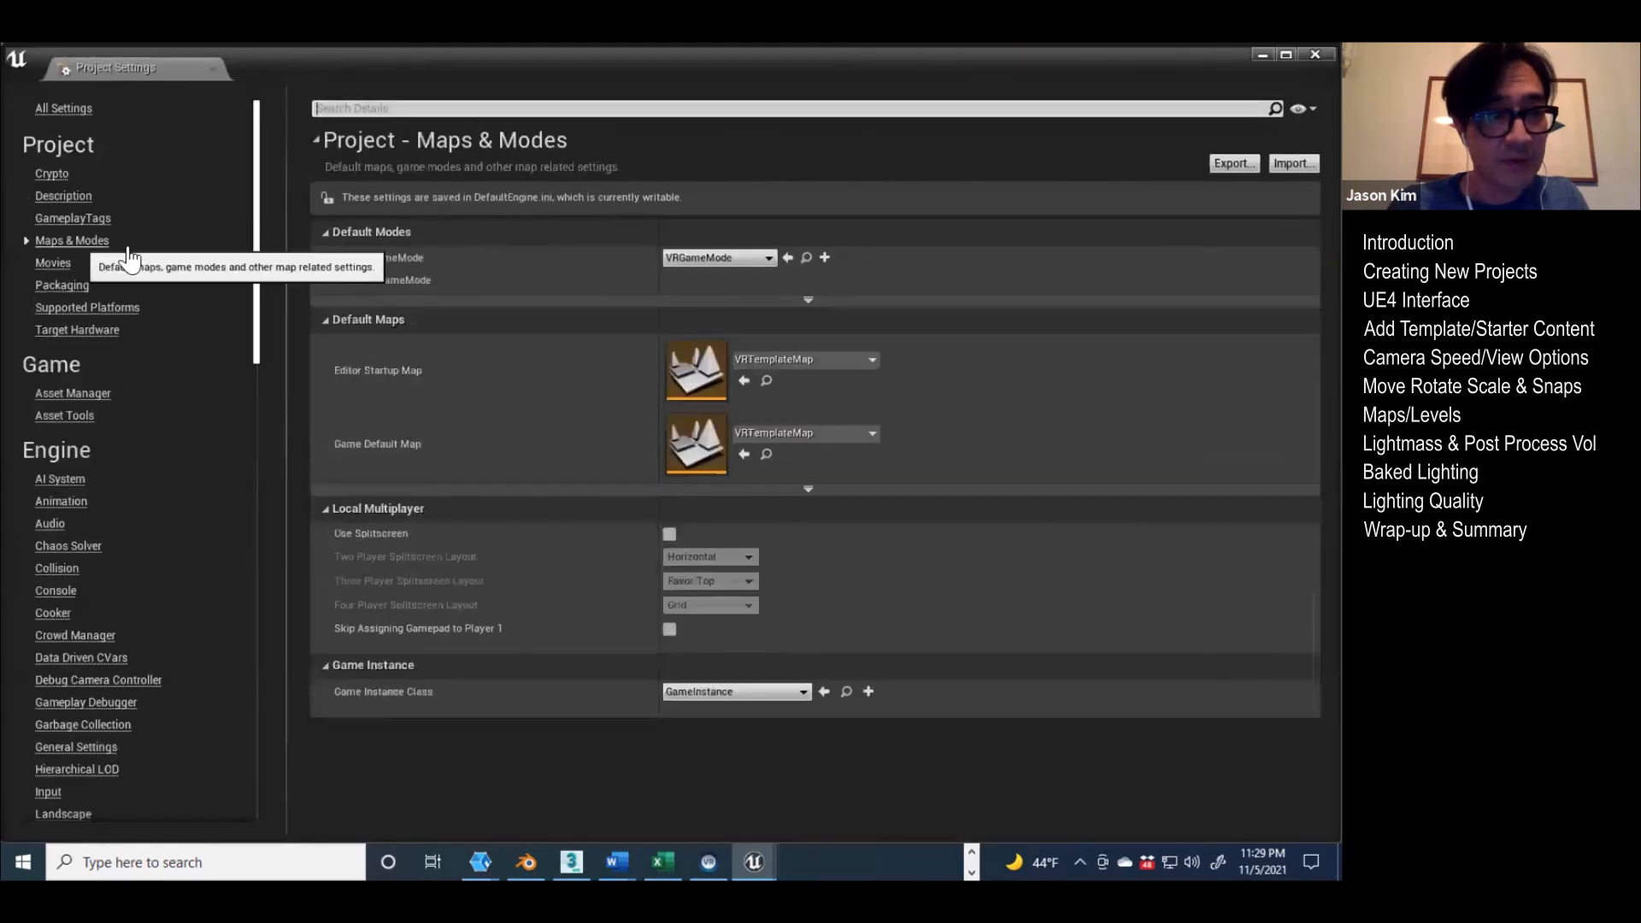
{"action": "left_click", "coordinate": [856, 361]}
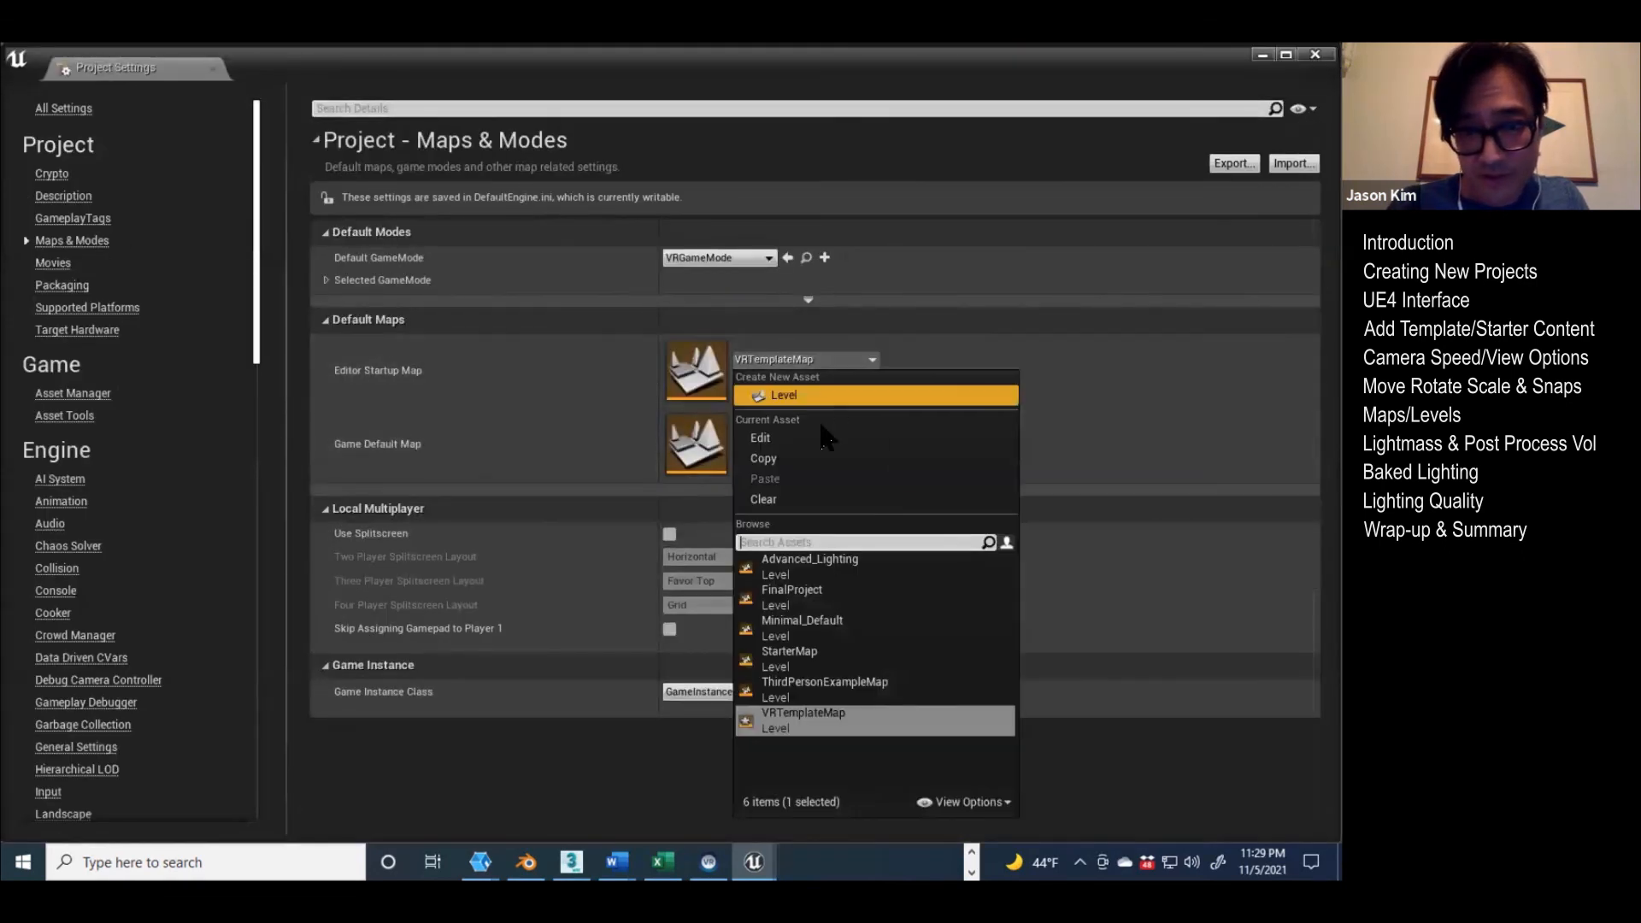
{"action": "left_click", "coordinate": [813, 603]}
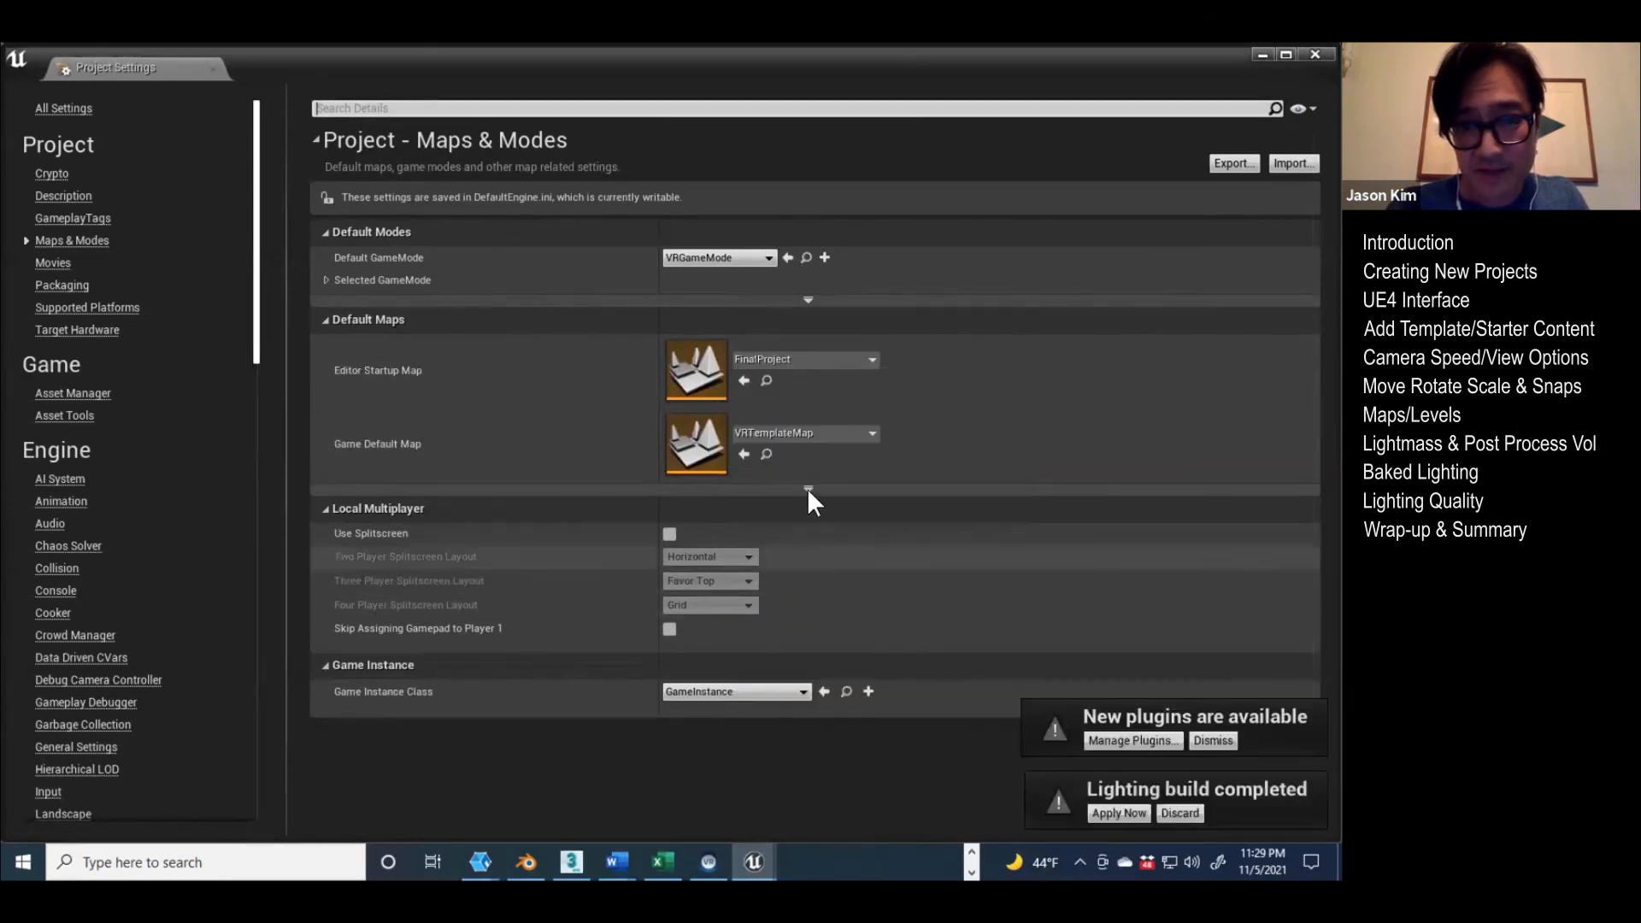
{"action": "left_click", "coordinate": [799, 434]}
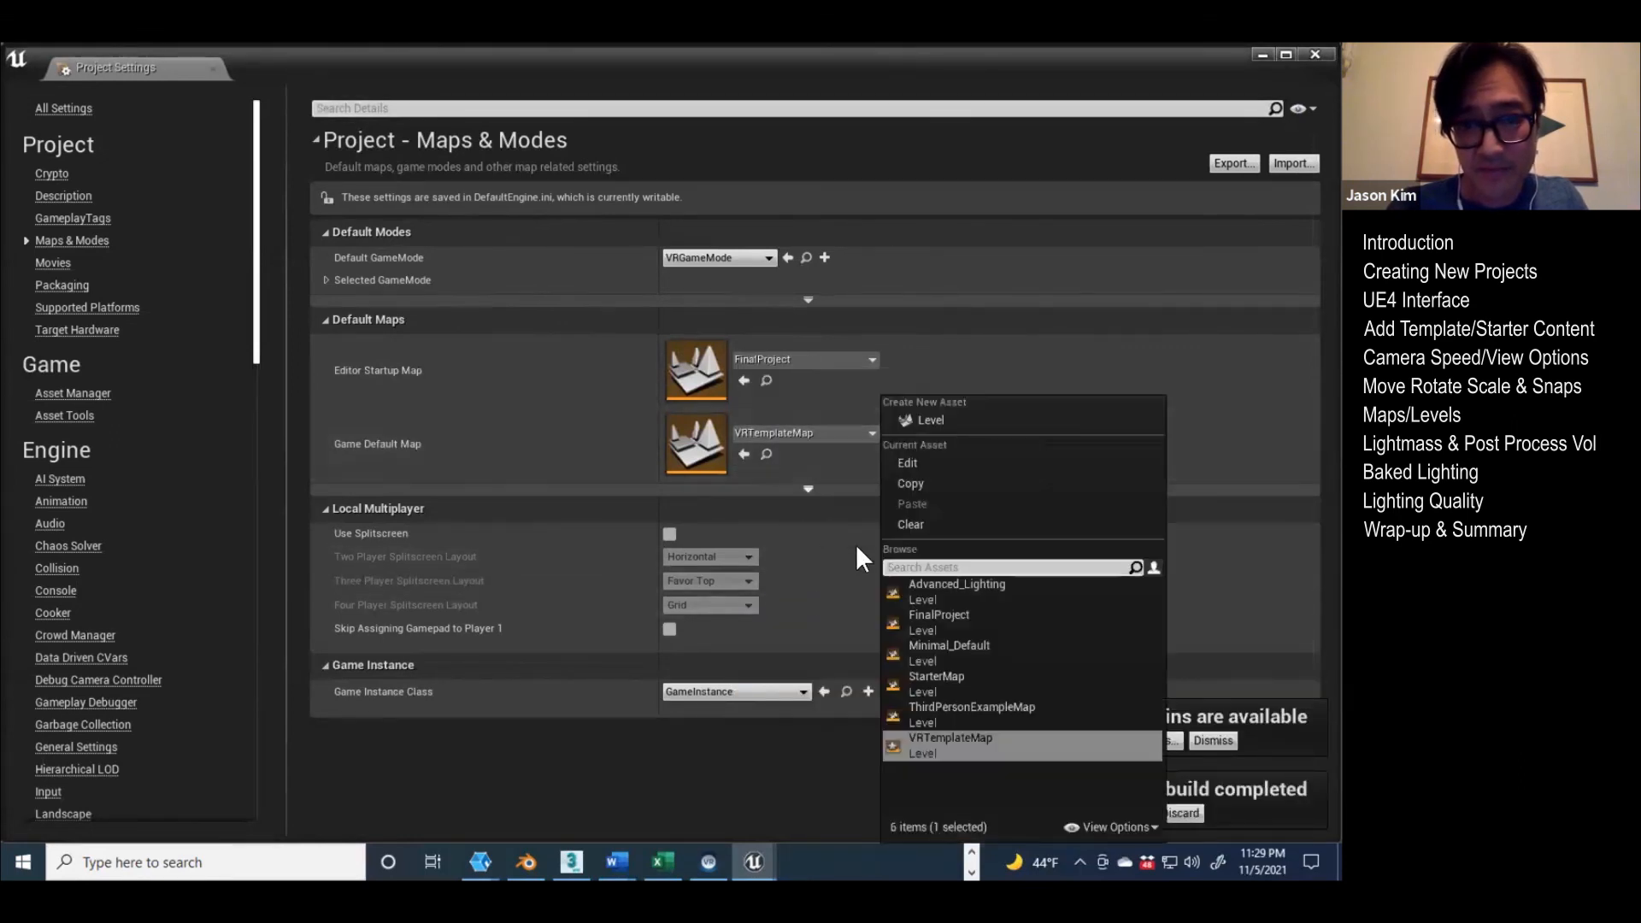
{"action": "left_click", "coordinate": [929, 620]}
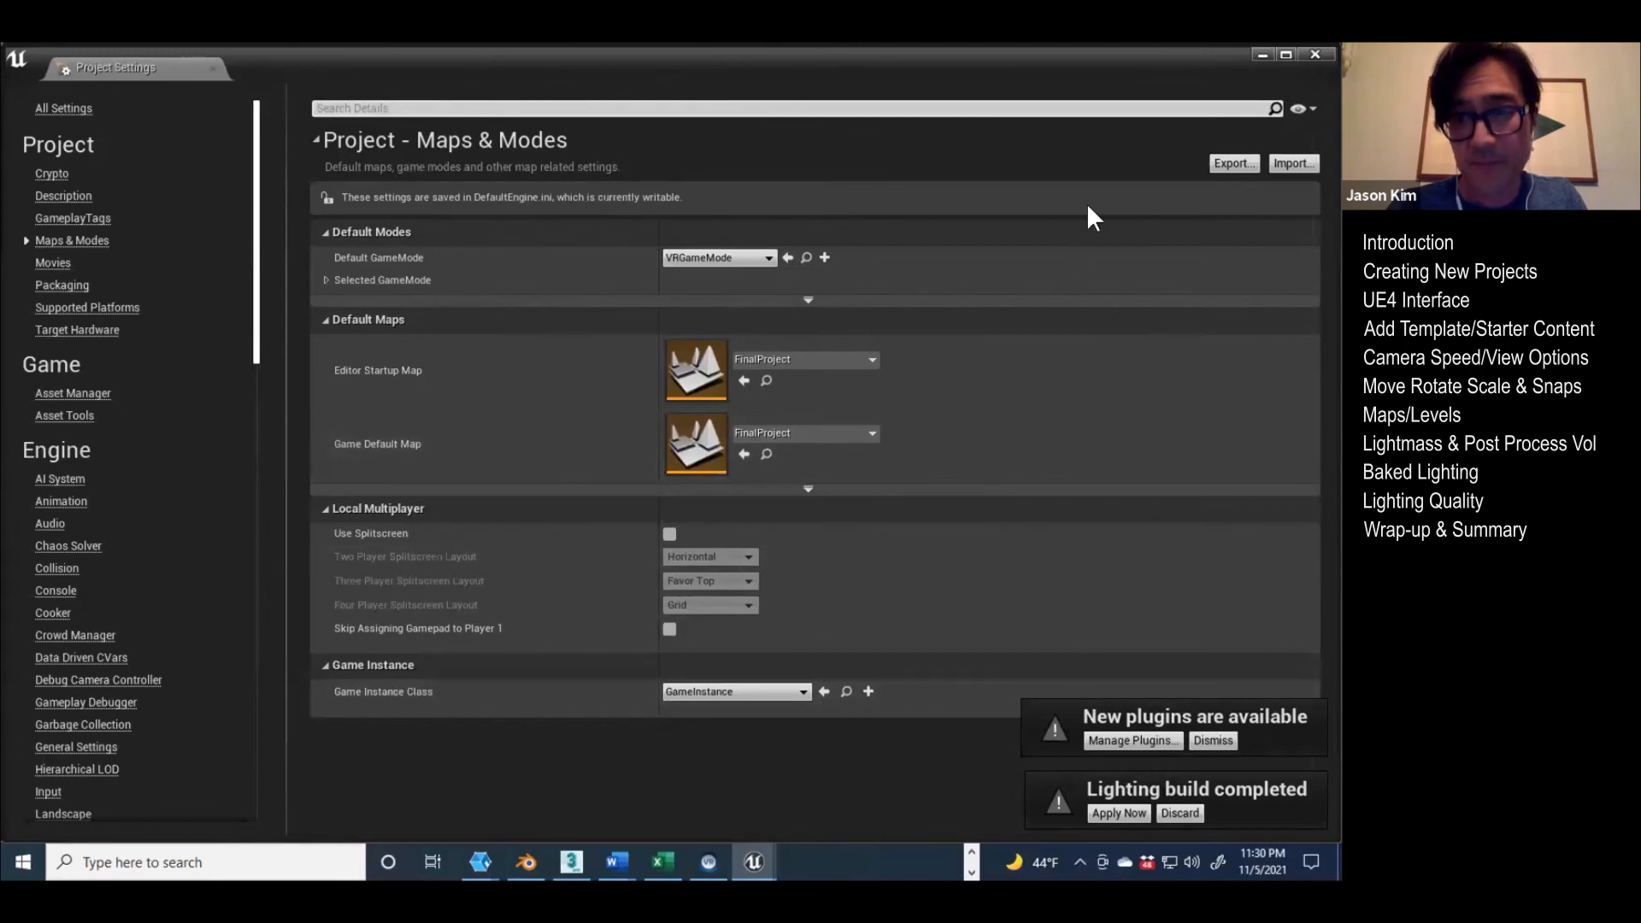
{"action": "left_click", "coordinate": [1314, 53]}
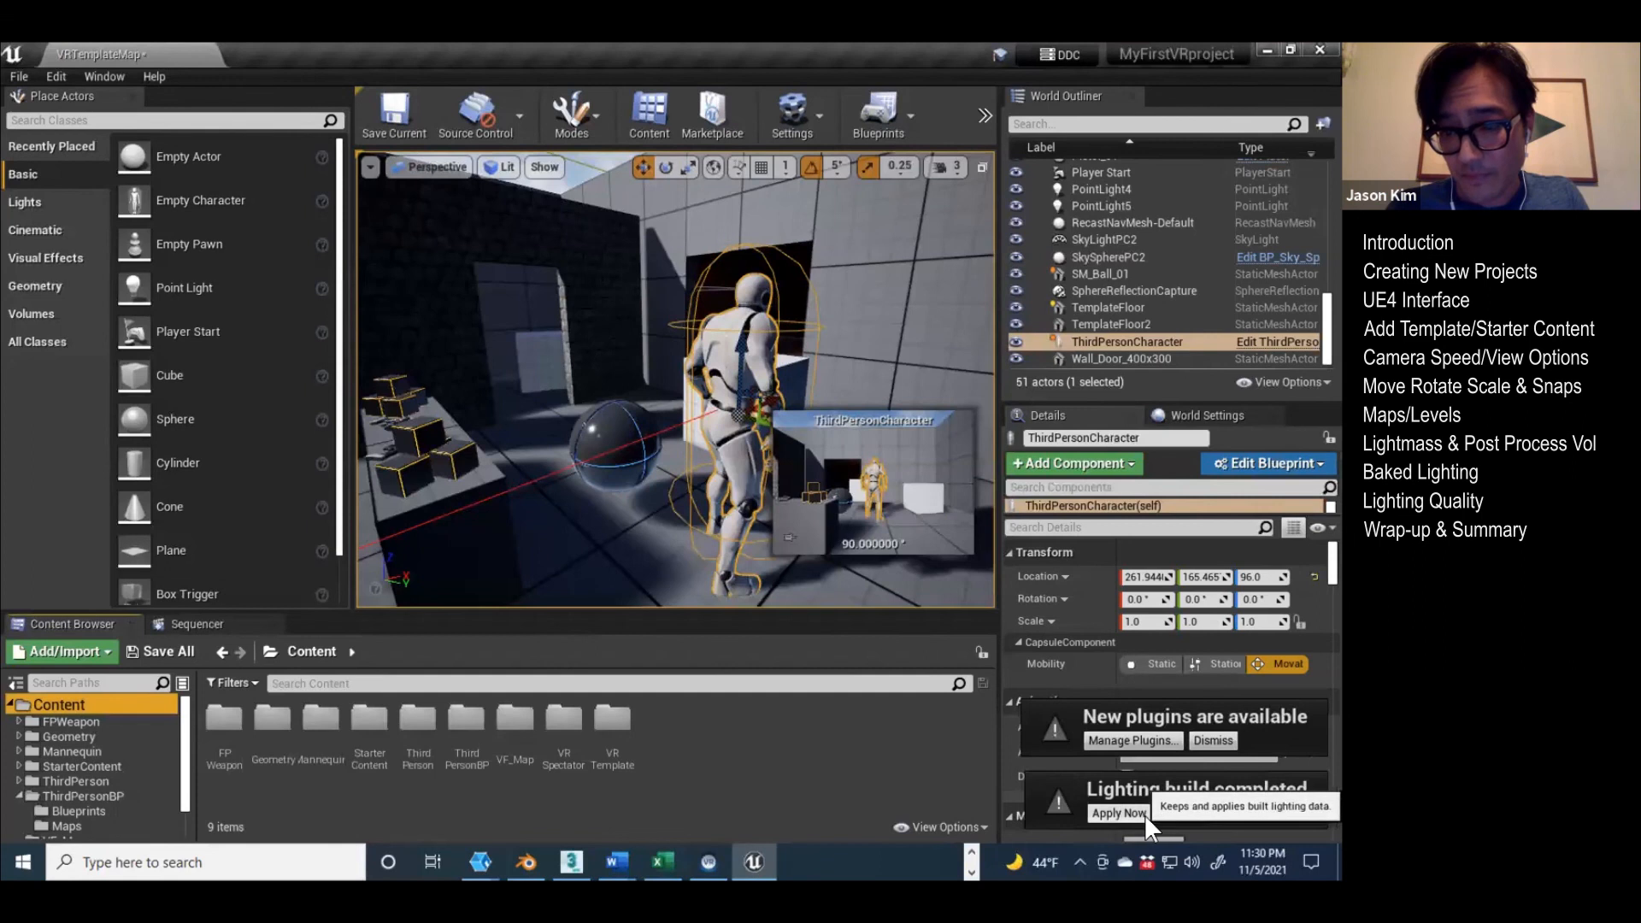
Step: Apply the completed lighting build and show the Lighting Quality levels again, leaving no actor selected
{"action": "left_click", "coordinate": [1142, 812]}
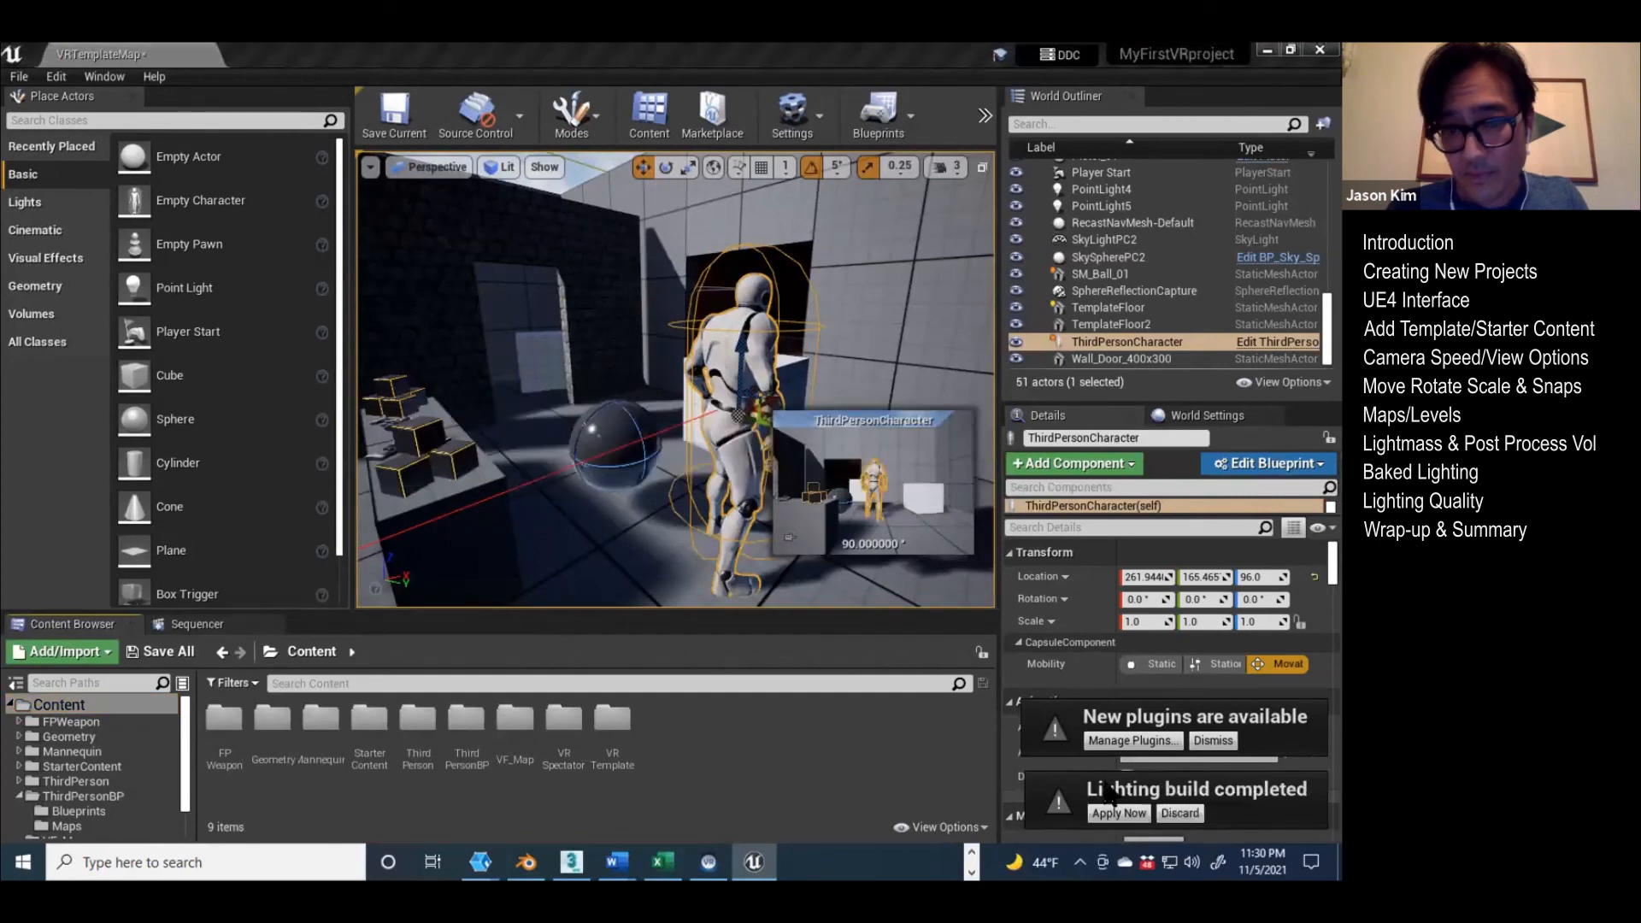
{"action": "left_click", "coordinate": [985, 115]}
{"action": "mouse_move", "coordinate": [1048, 220]}
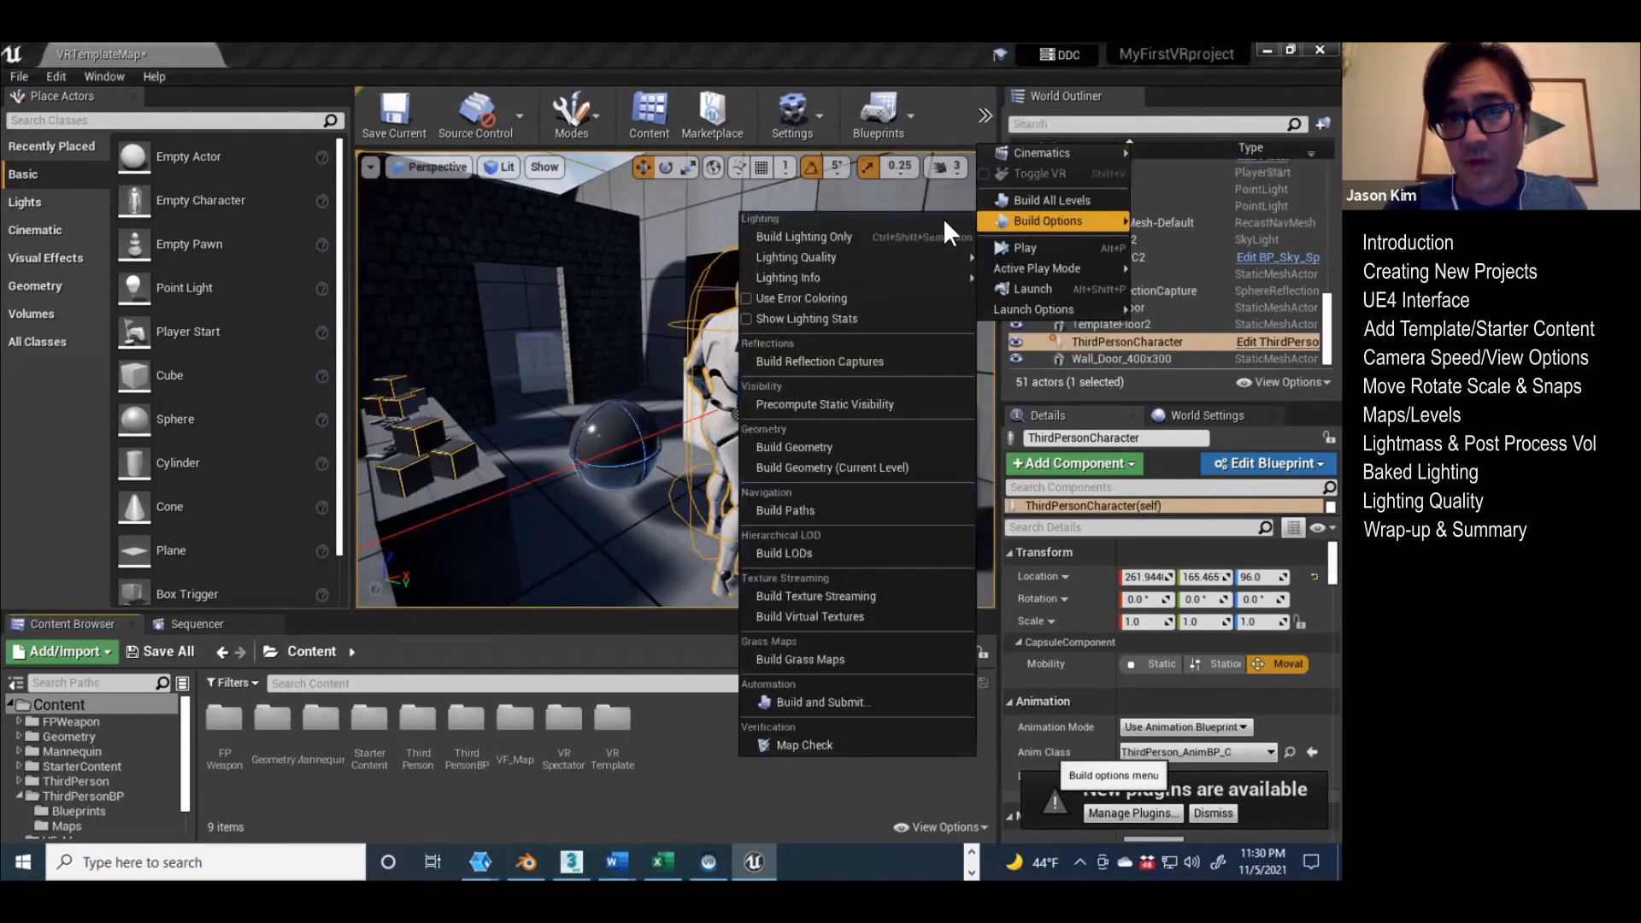
{"action": "mouse_move", "coordinate": [820, 258]}
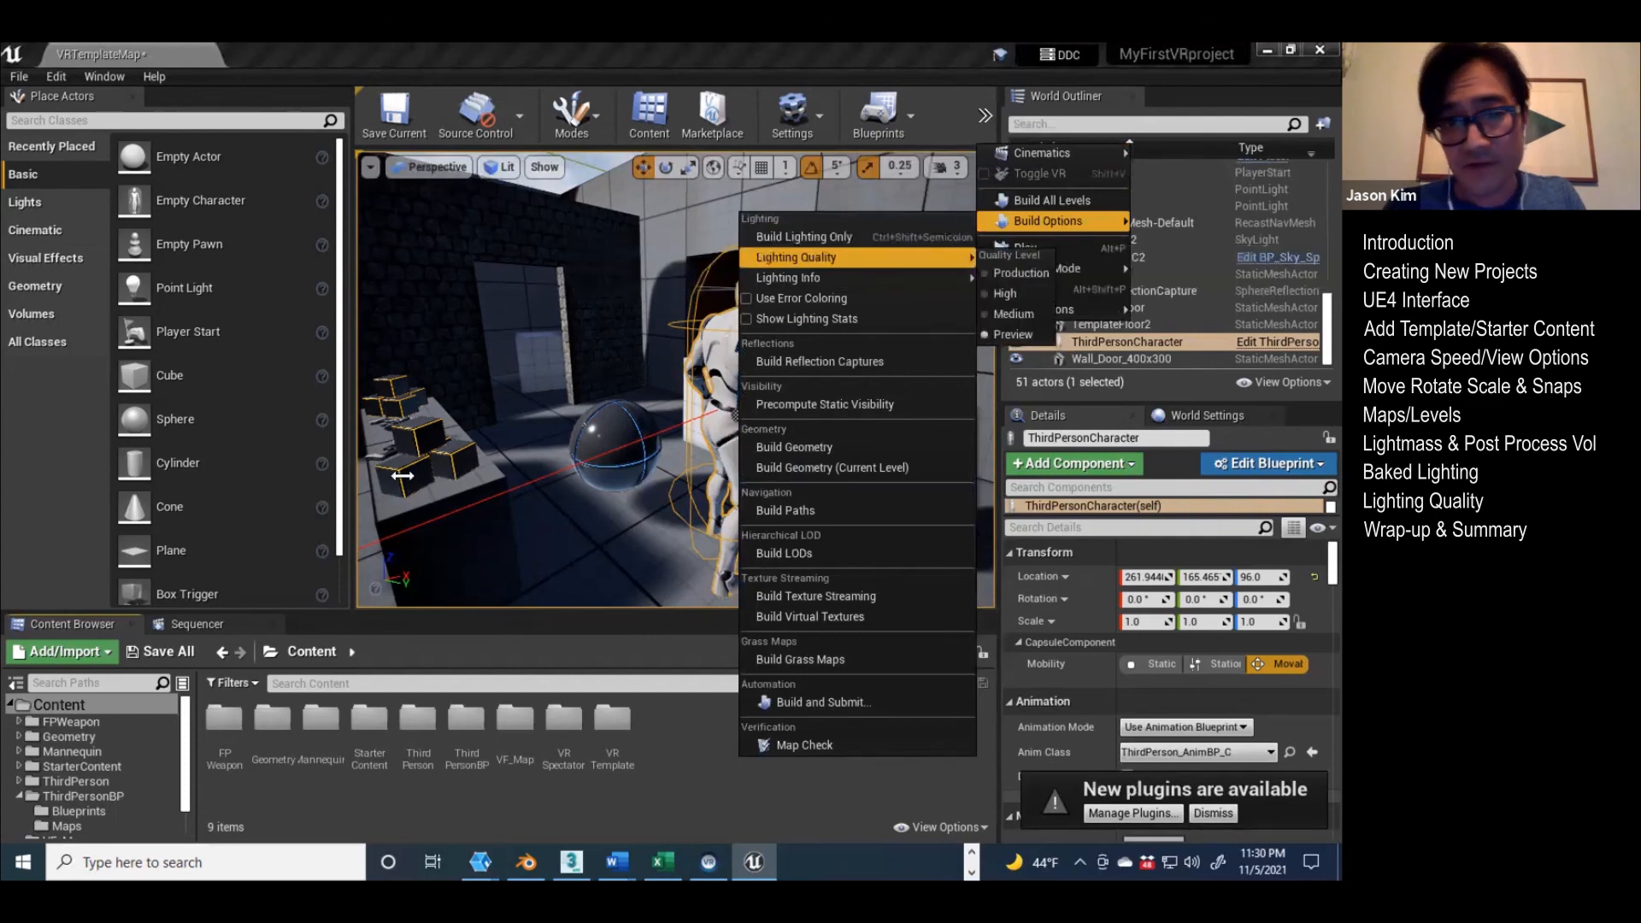
{"action": "left_click", "coordinate": [468, 356]}
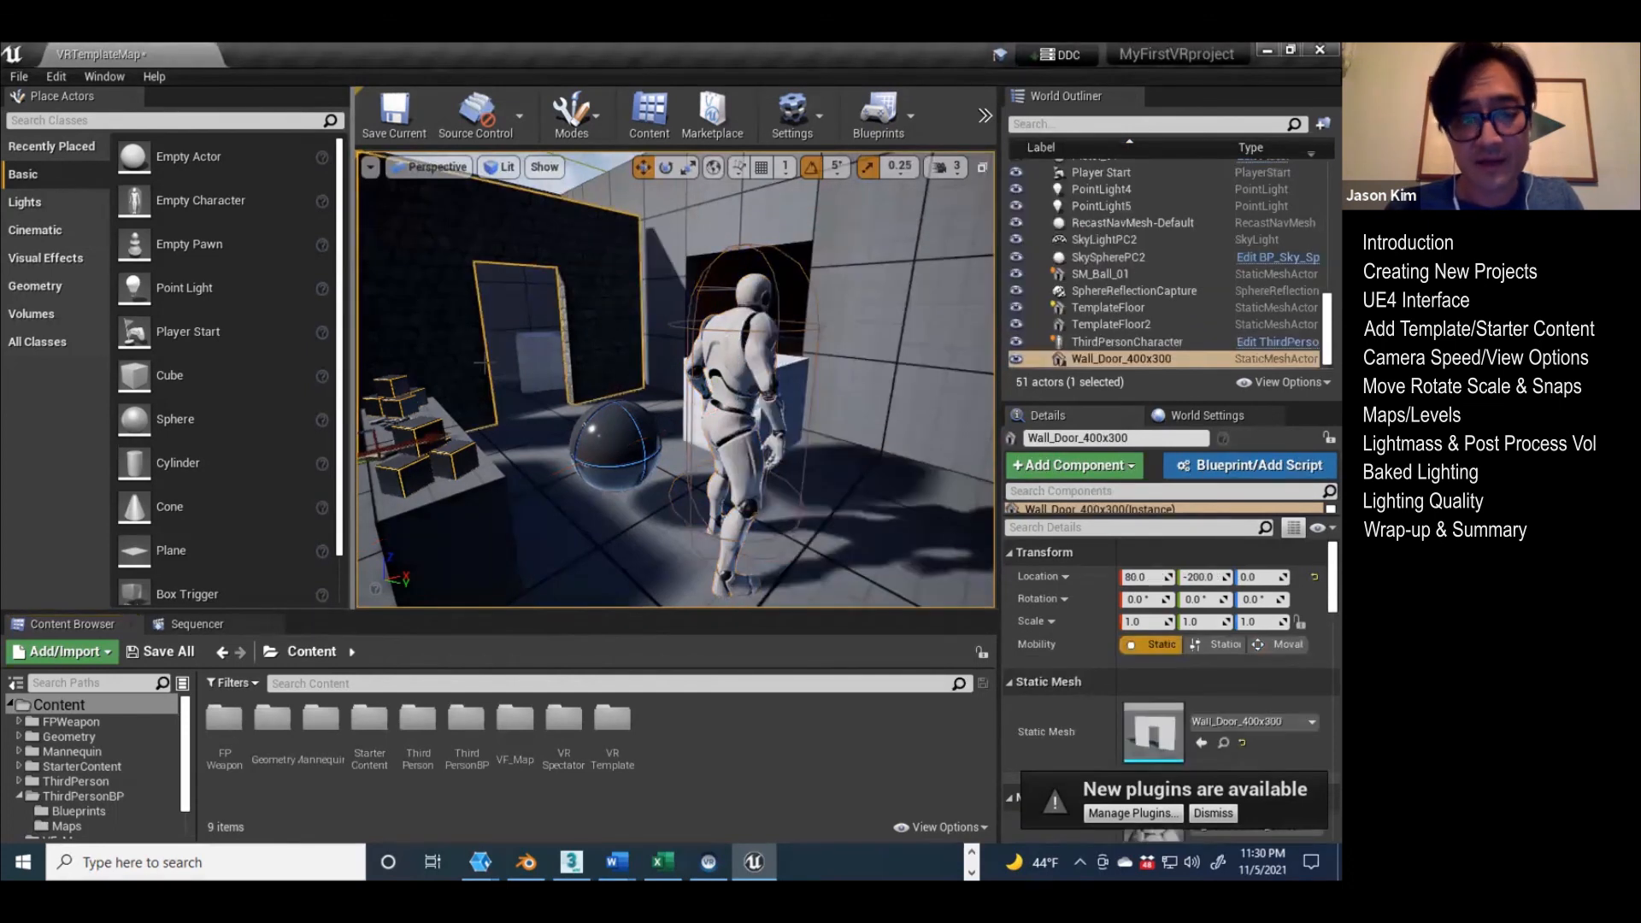
{"action": "key", "text": "Escape"}
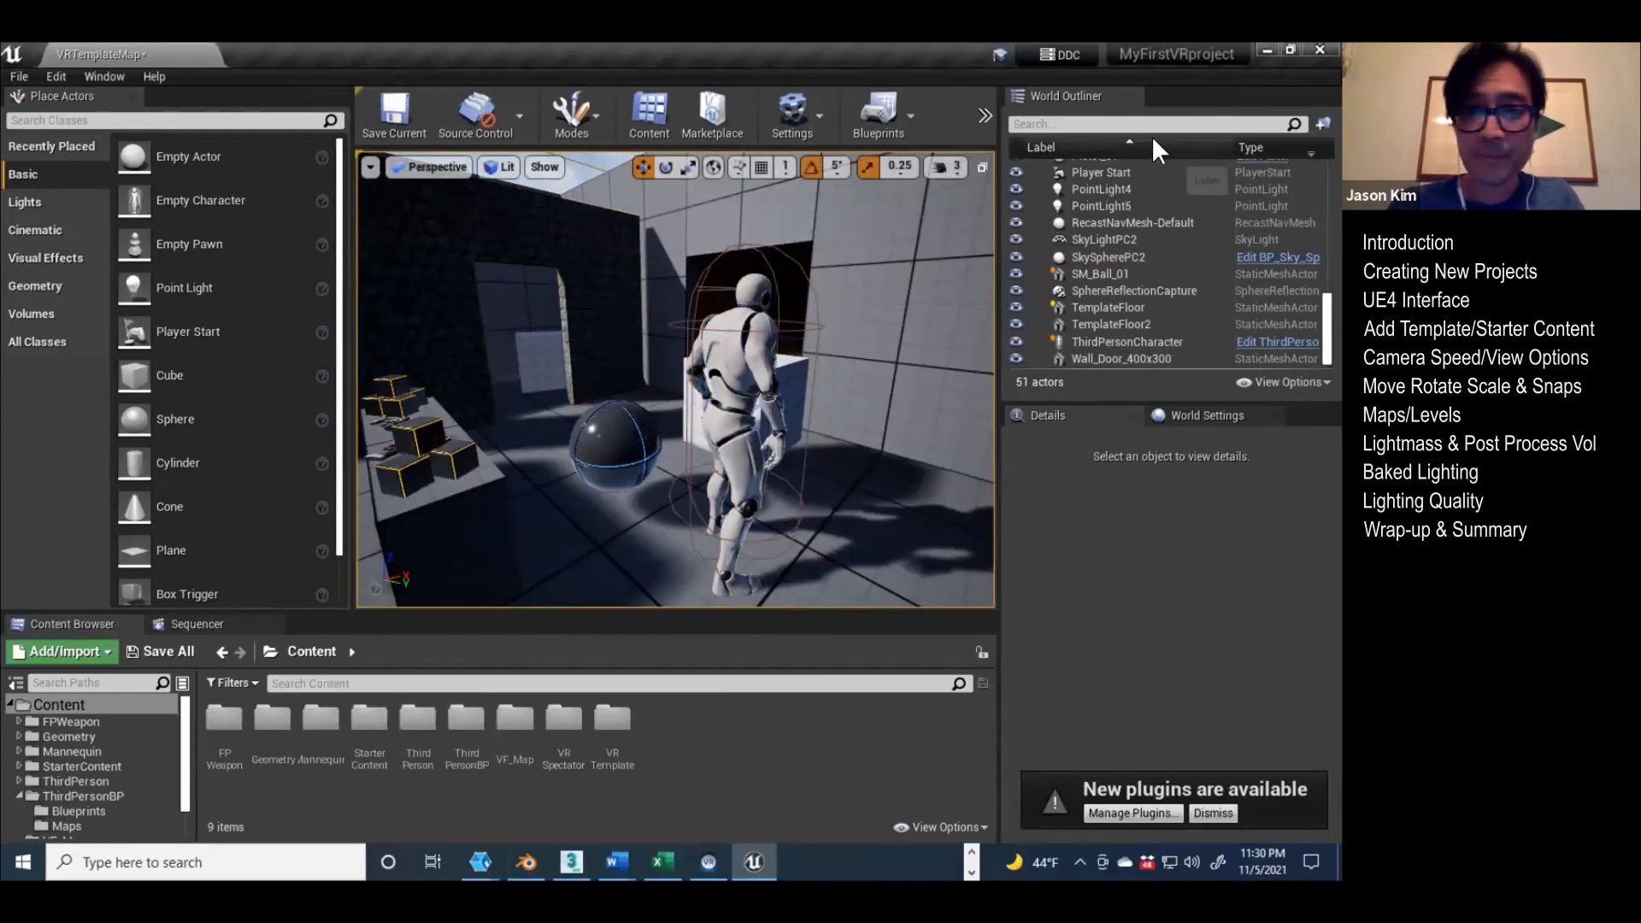
Step: Review the viewport's snap options, turn on position grid snapping and activate the Scale tool
{"action": "left_click", "coordinate": [944, 169]}
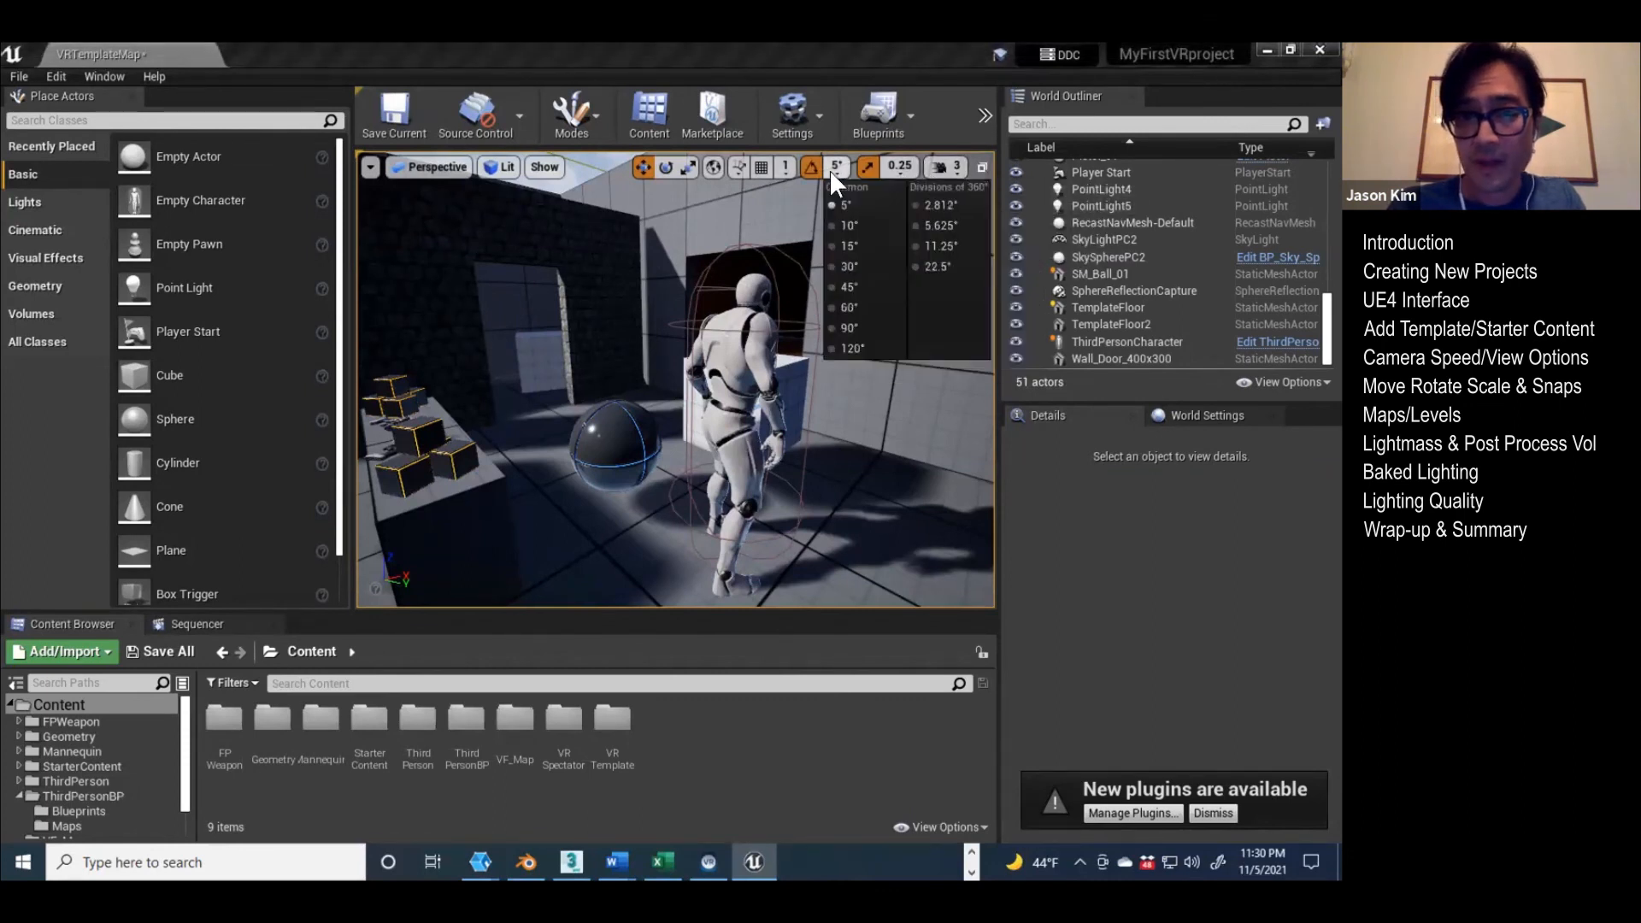
{"action": "left_click", "coordinate": [757, 165]}
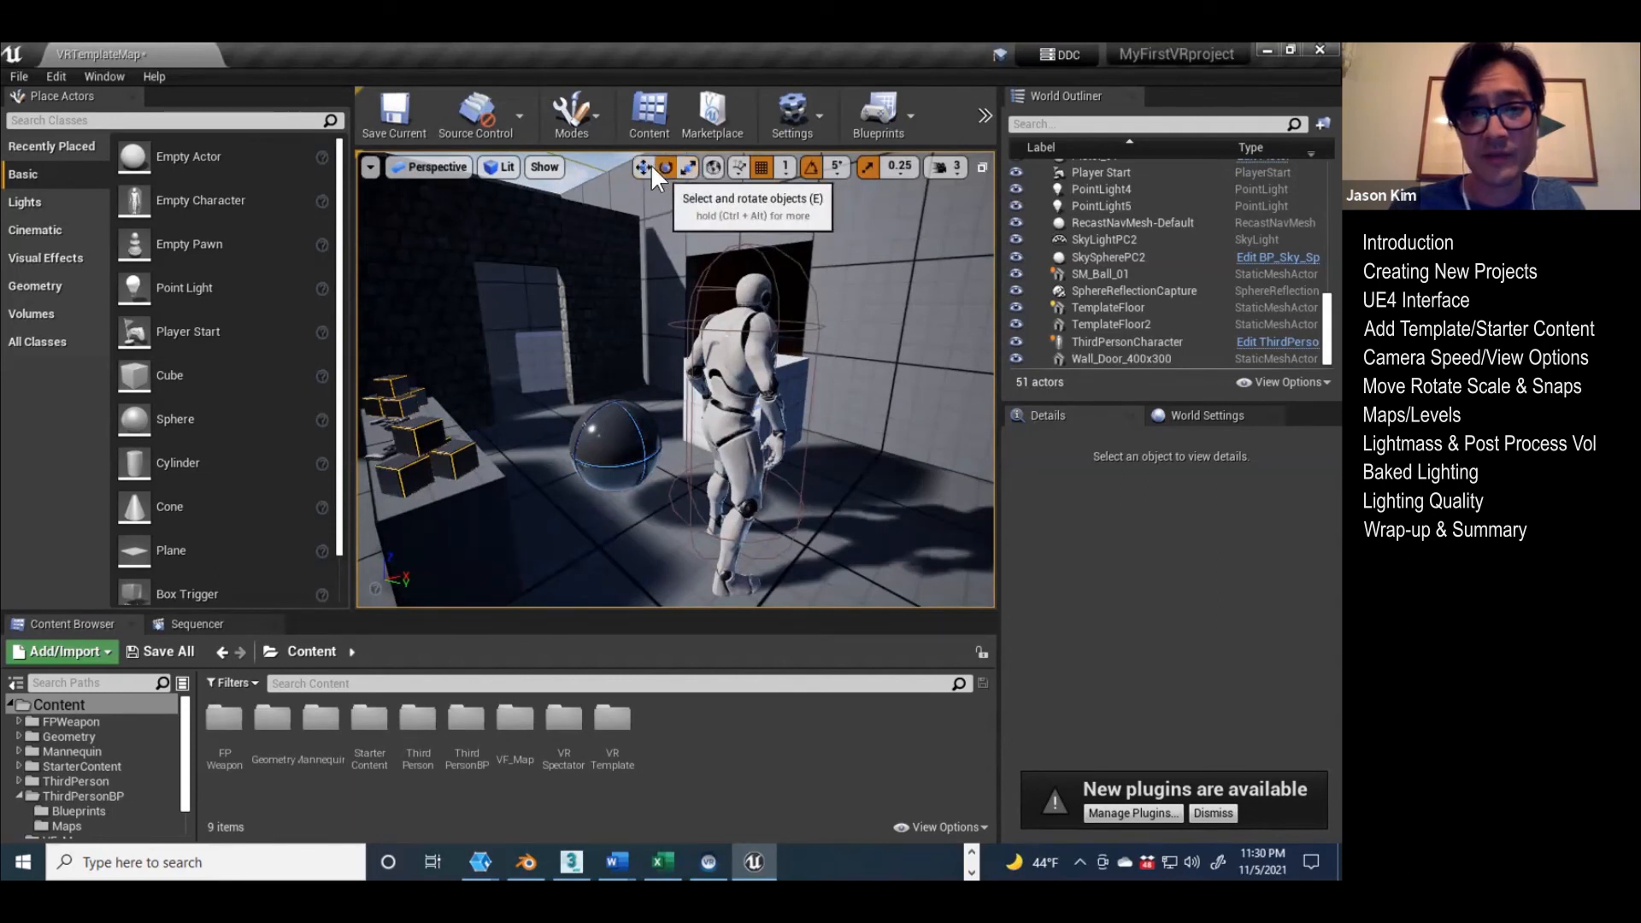
{"action": "key", "text": "r"}
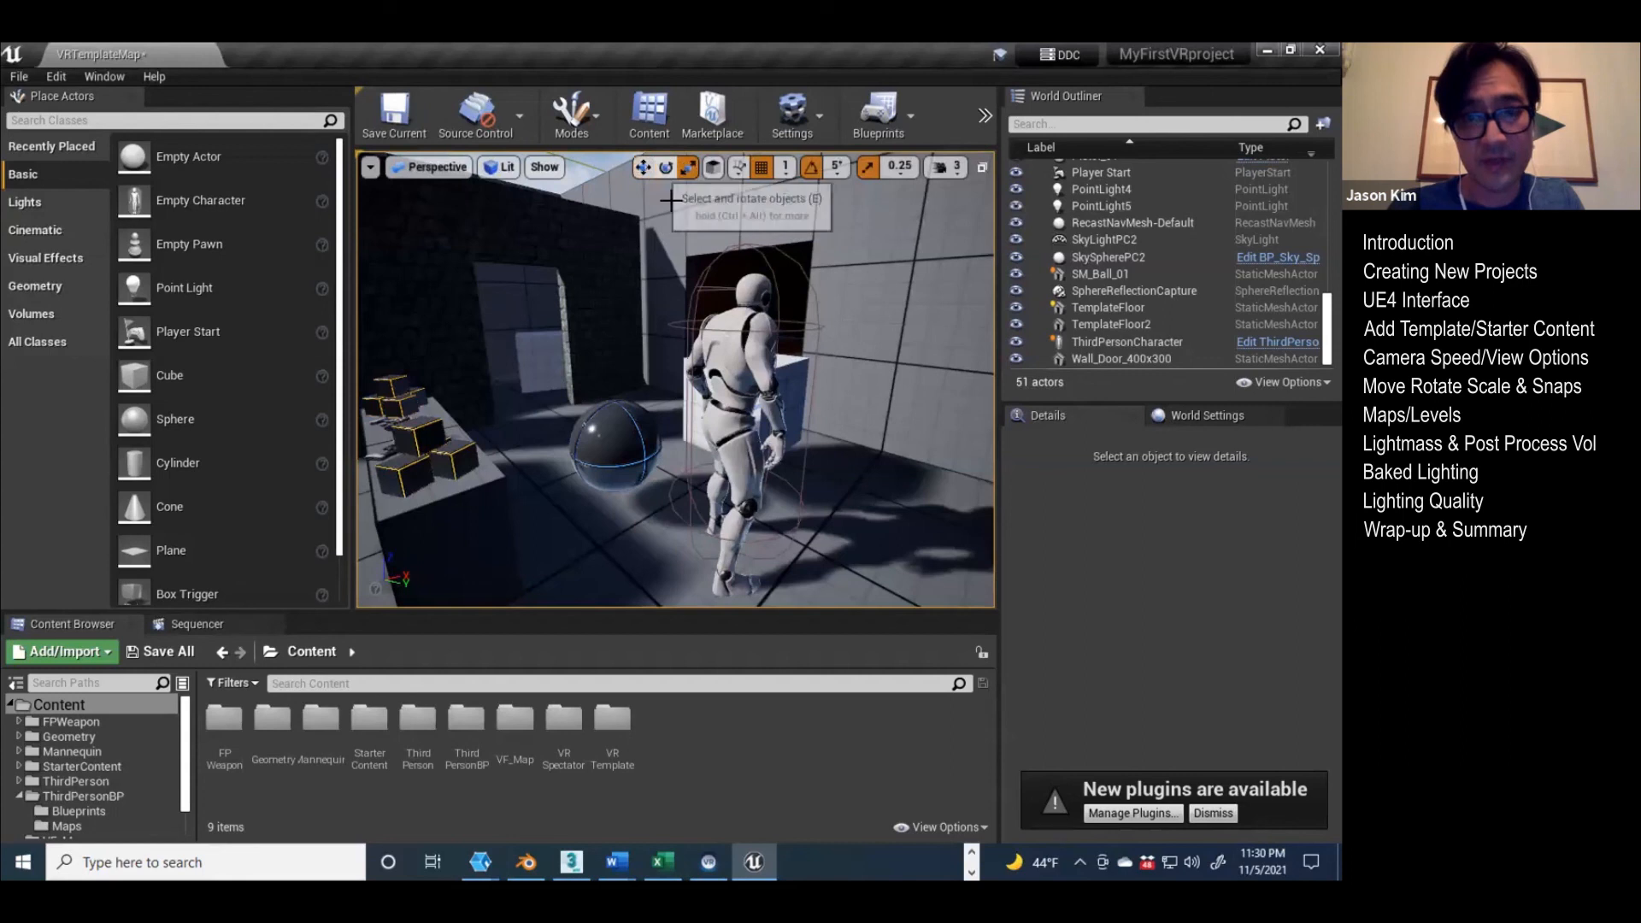
Step: Show the Content Browser's view options and close them without changing anything
{"action": "left_click", "coordinate": [943, 827]}
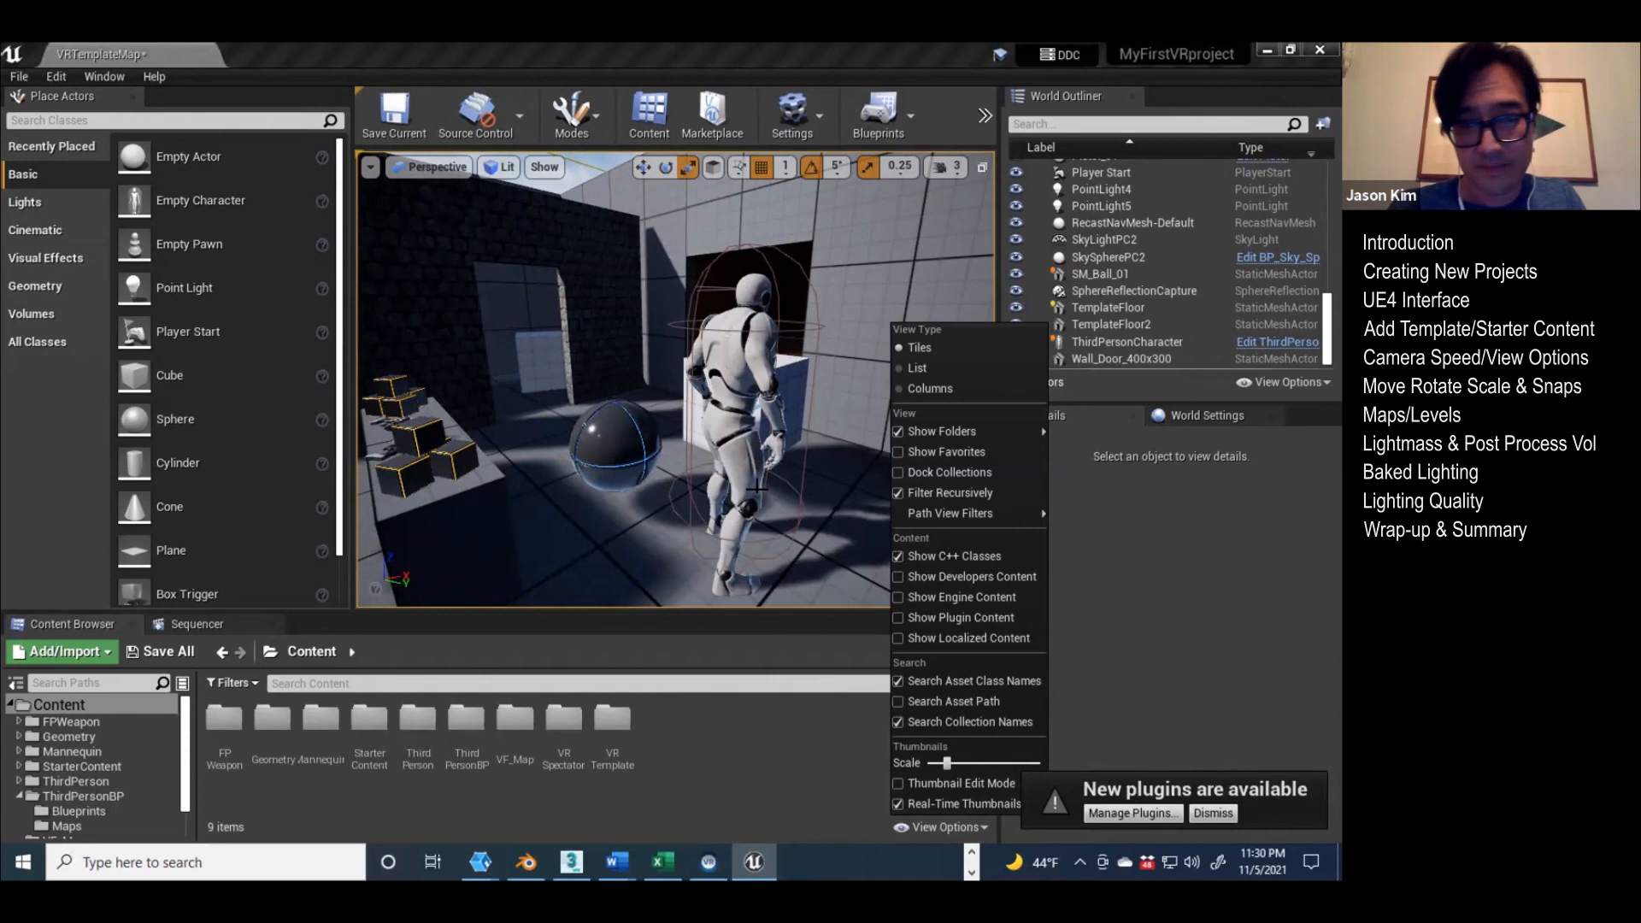
{"action": "left_click", "coordinate": [741, 566]}
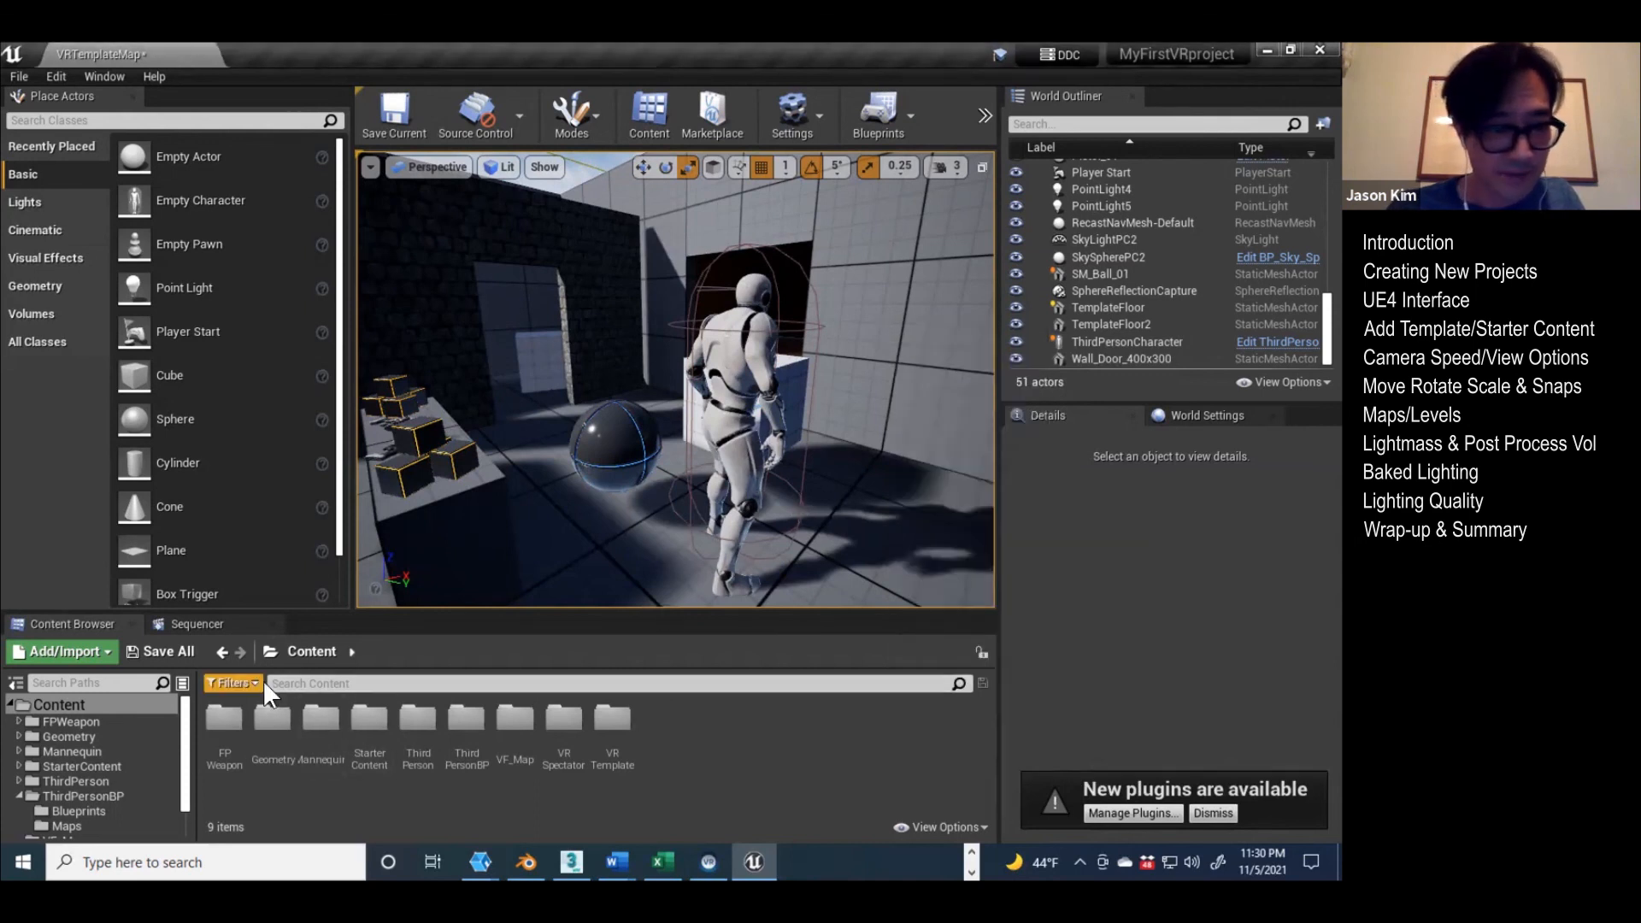